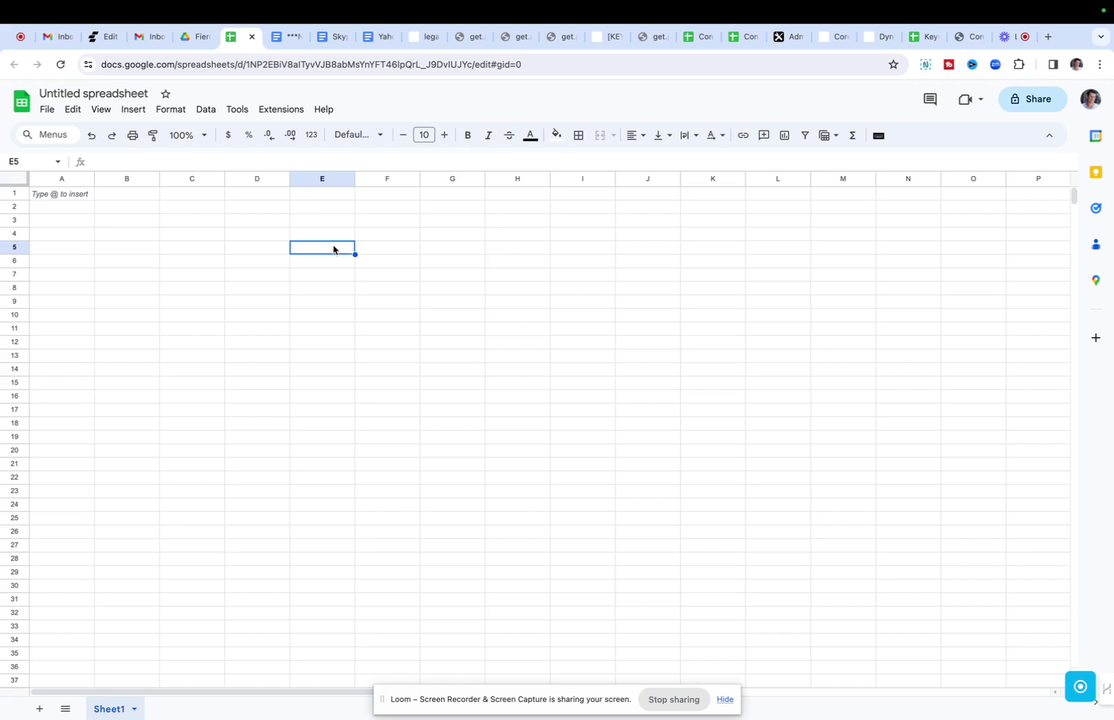
# Step: Enter "clicks" in cell E5 and try to set its font size to 14
pyautogui.write('clicks')
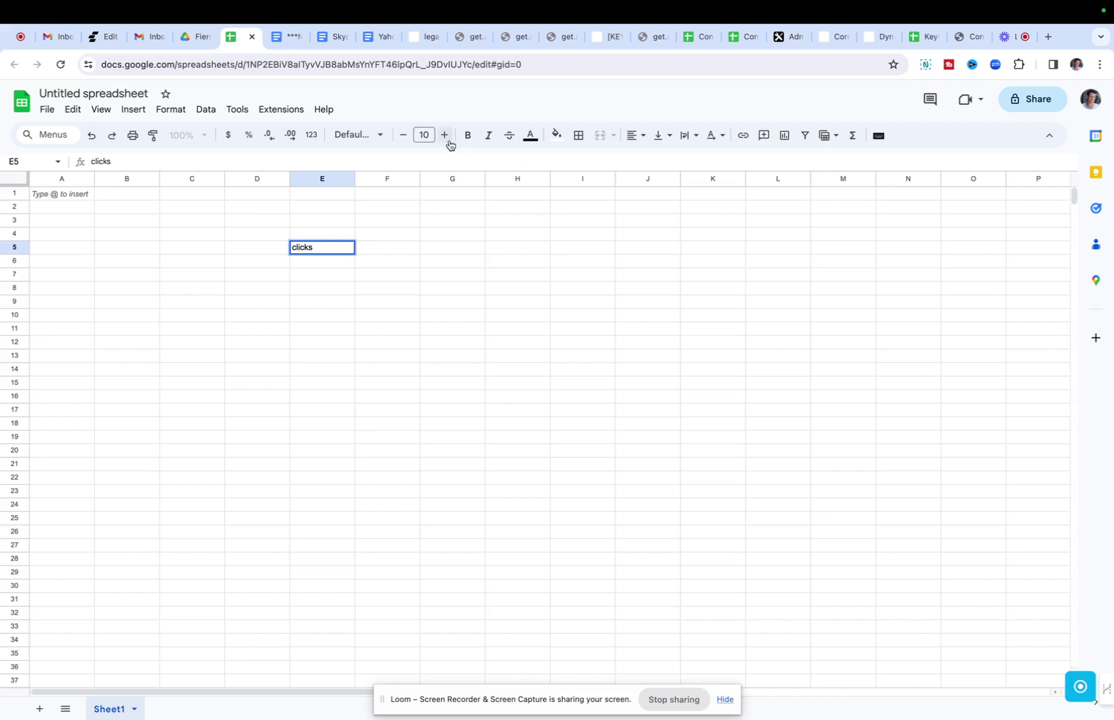
pyautogui.click(425, 134)
pyautogui.write('1')
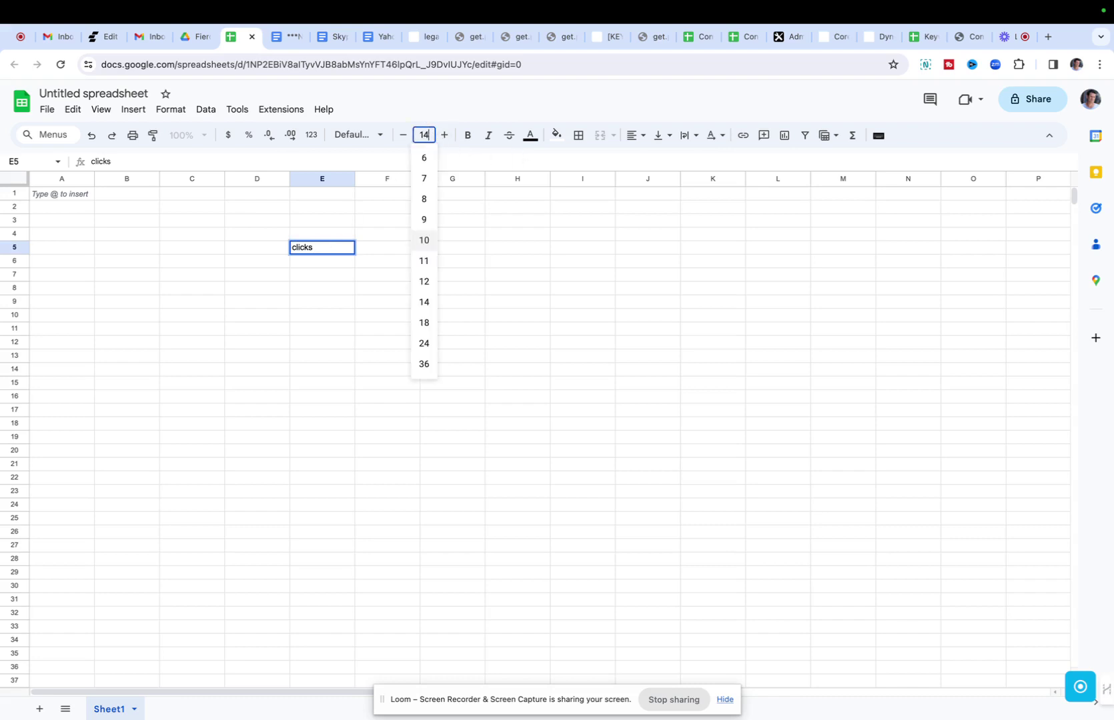
pyautogui.write('4')
pyautogui.press('Return')
pyautogui.click(491, 291)
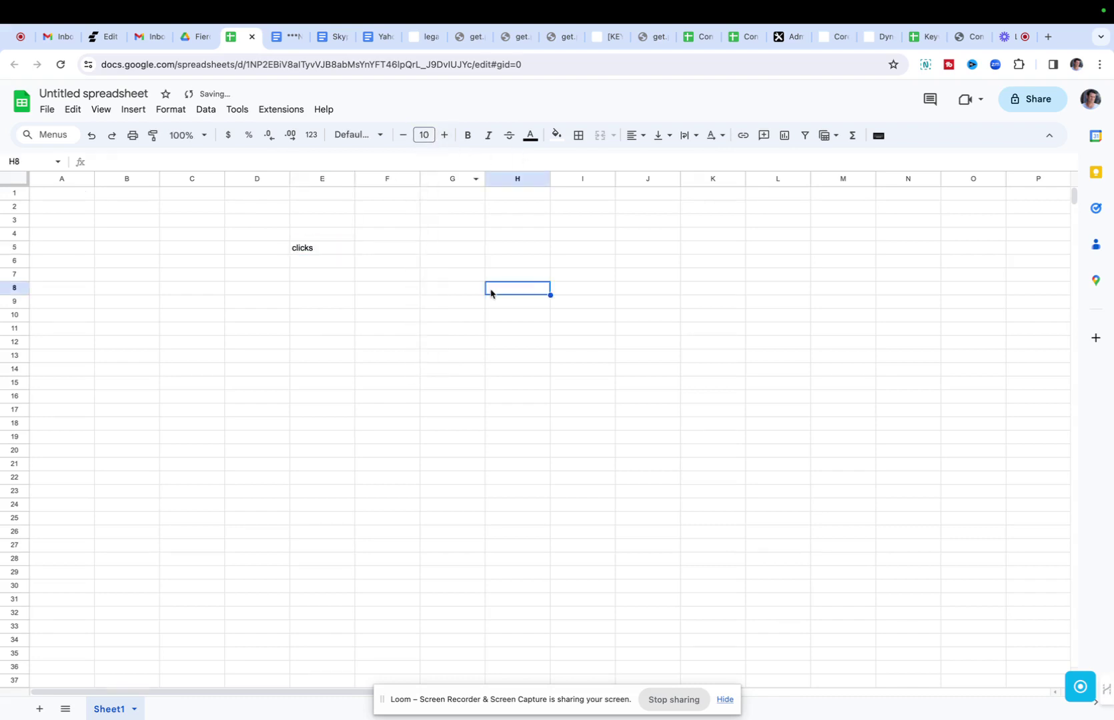
# Step: Set the font size of the entire sheet to 14
pyautogui.press('super+q')
pyautogui.press('super+a')
pyautogui.click(424, 134)
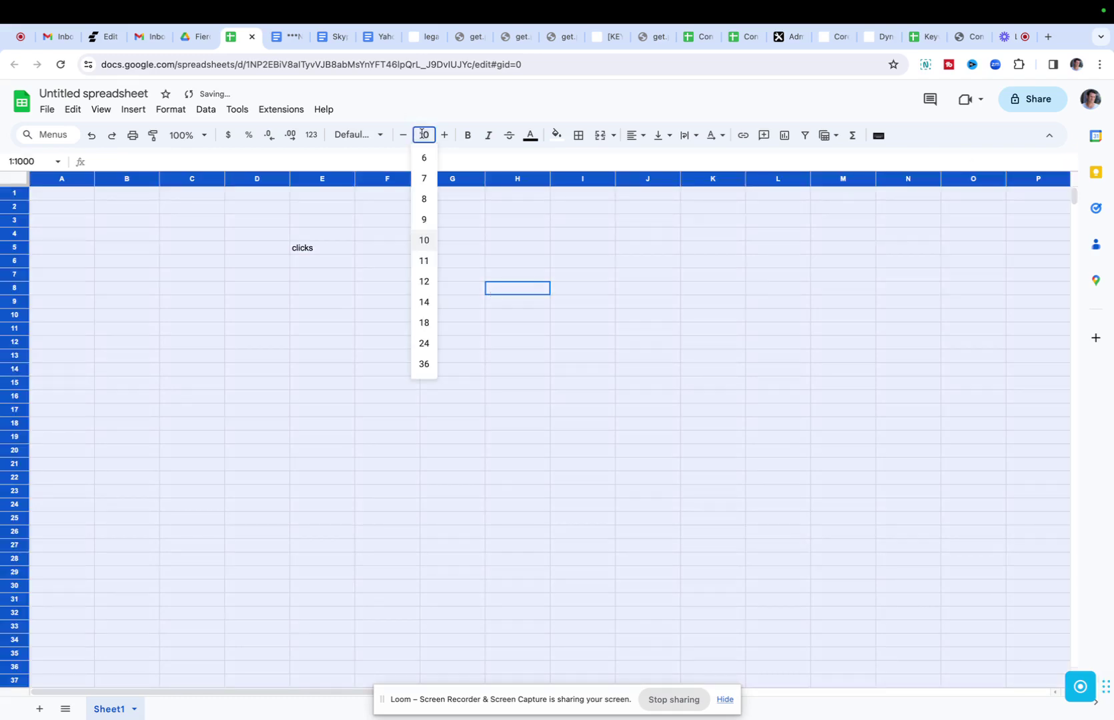
pyautogui.click(428, 307)
pyautogui.click(347, 252)
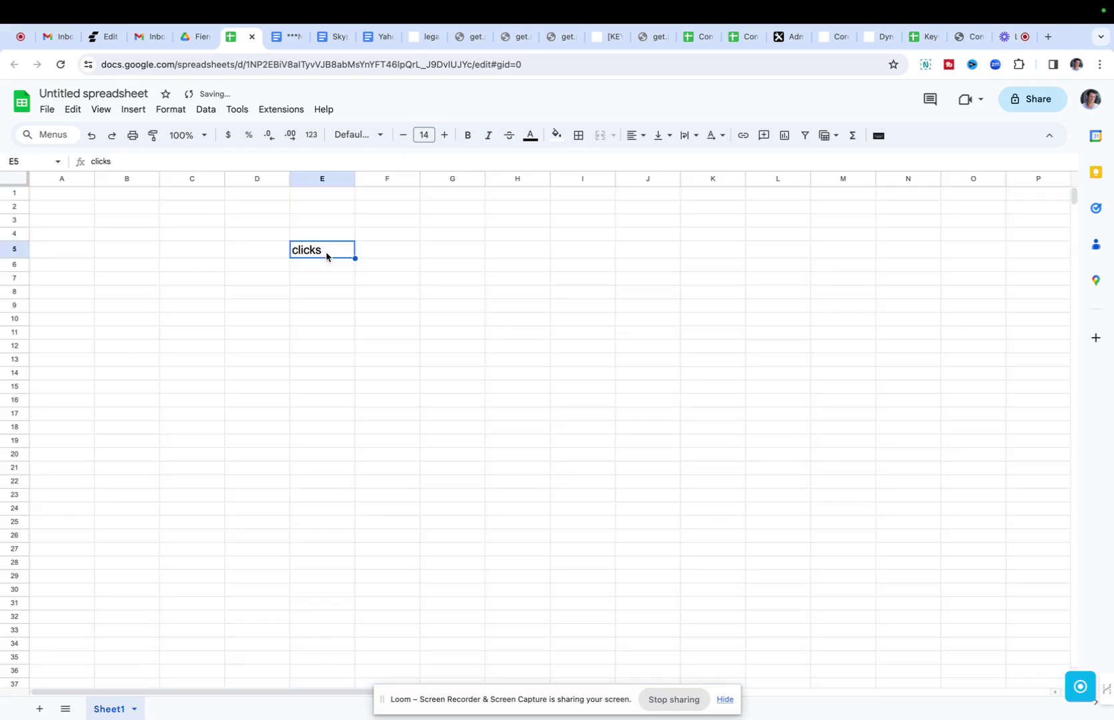
# Step: Enter 10000 as the number of clicks in cell F5
pyautogui.click(409, 254)
pyautogui.write('10000')
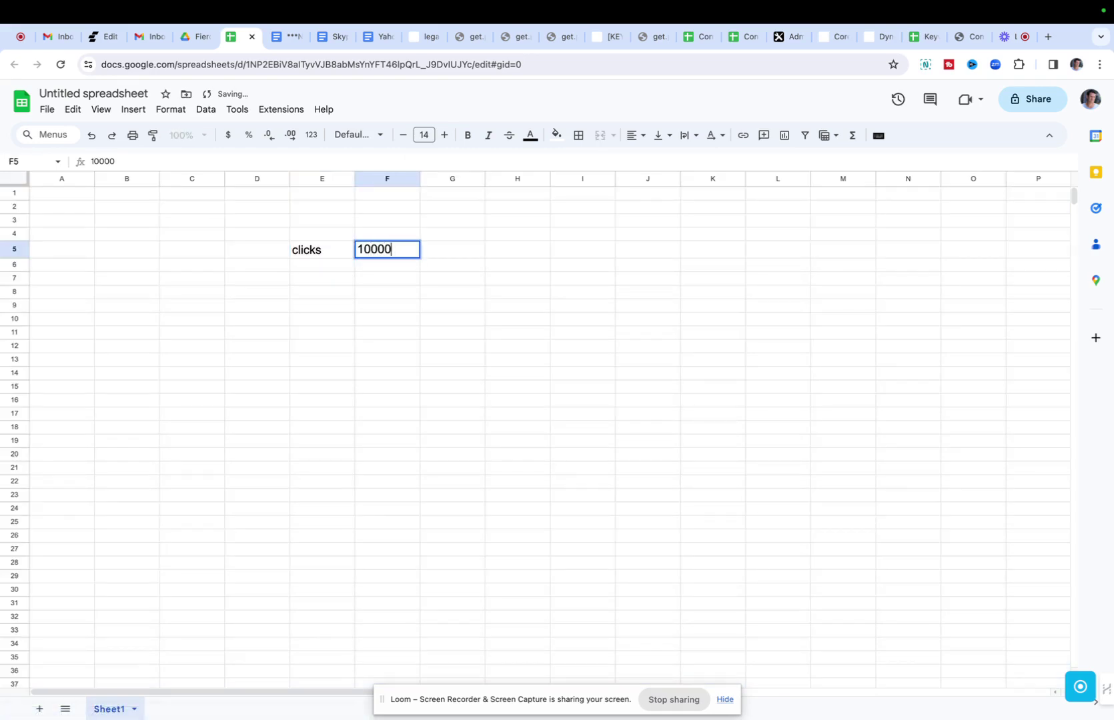
pyautogui.press('Return')
# Step: Label cell E6 "clcik to lead conv %" and enter .25 beside it in F6
pyautogui.click(322, 265)
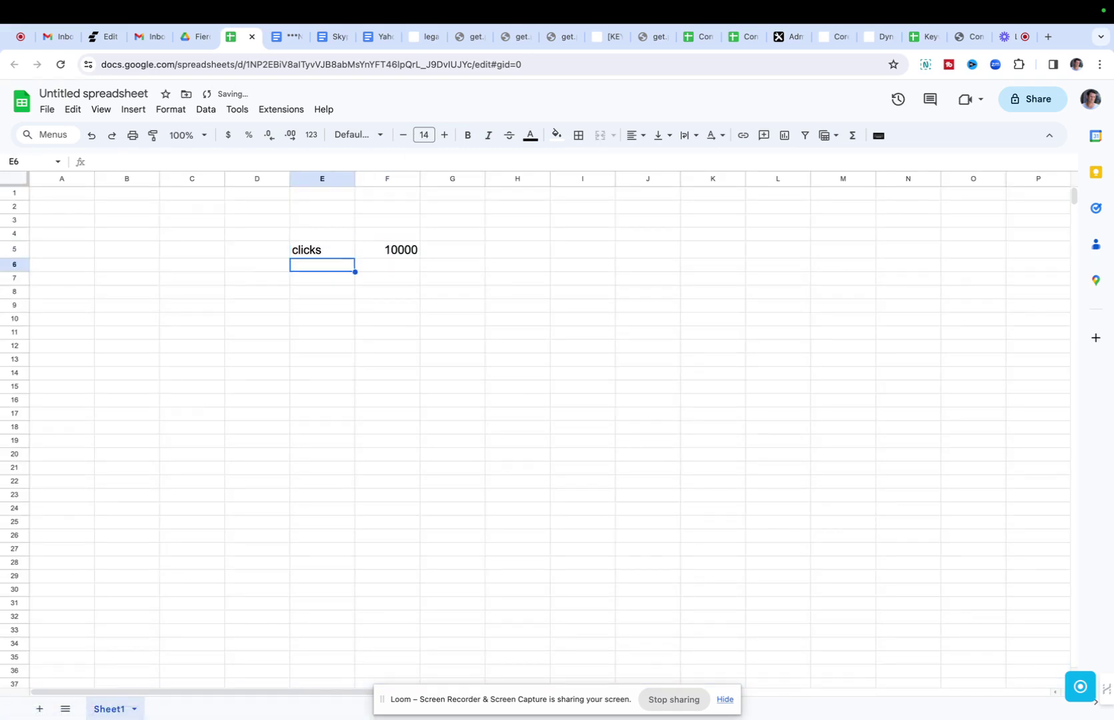
pyautogui.write('clcik to lead')
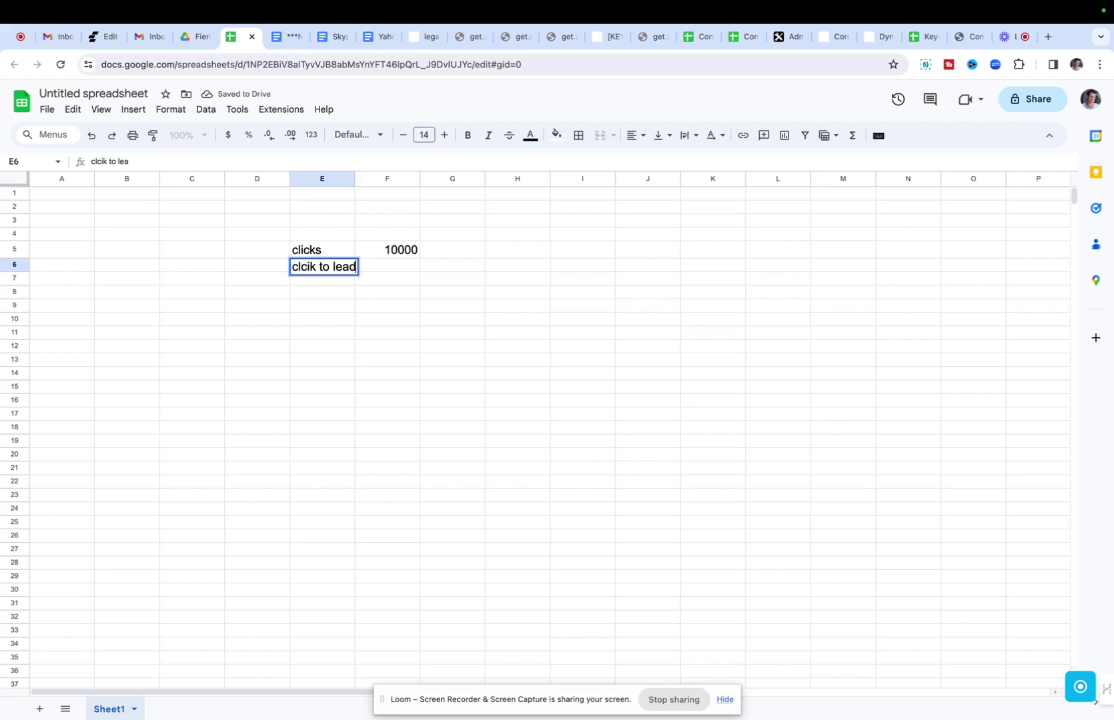
pyautogui.write(' conv %')
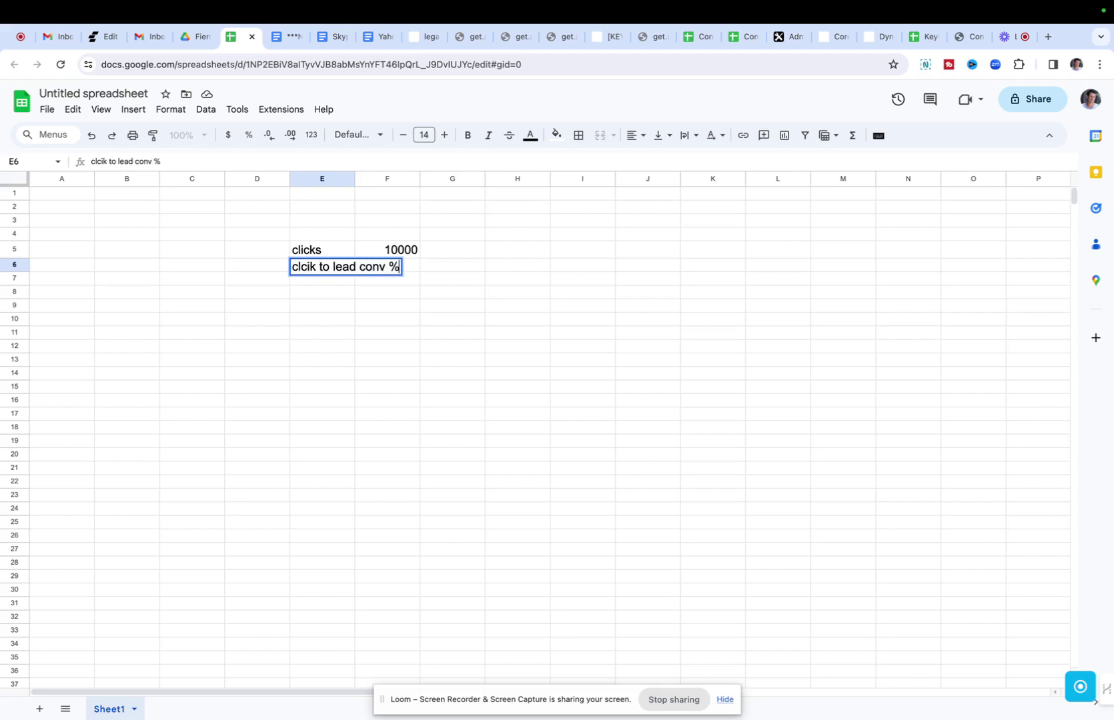
pyautogui.press('Tab')
pyautogui.write('.')
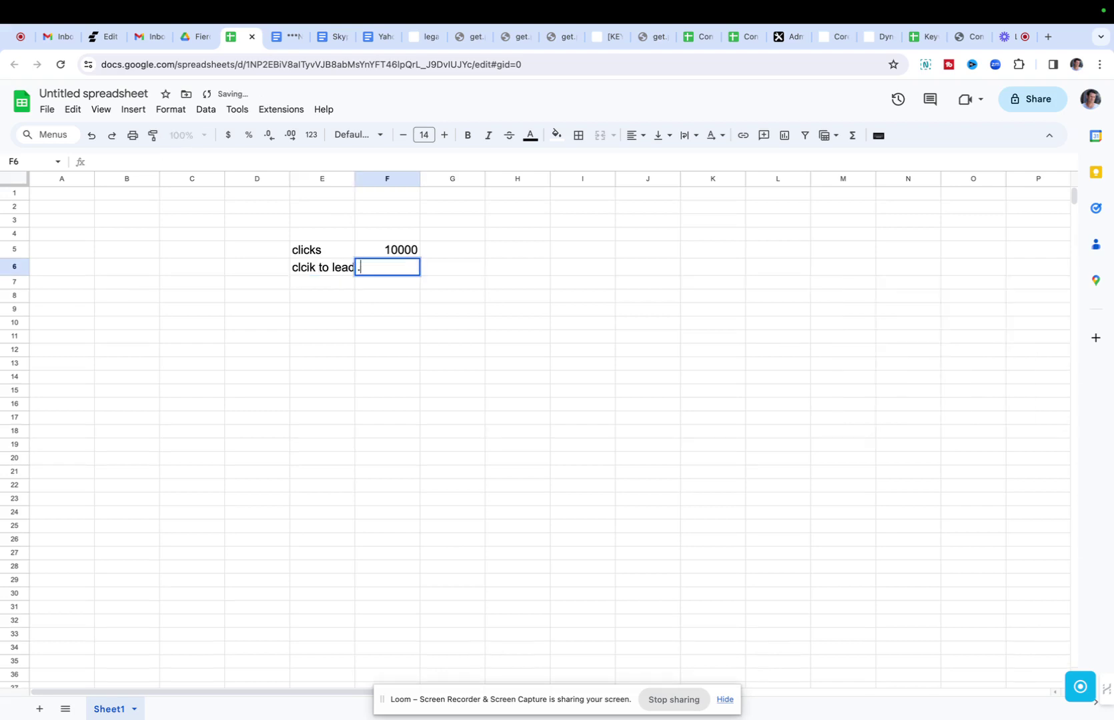
pyautogui.write('25')
pyautogui.press('Return')
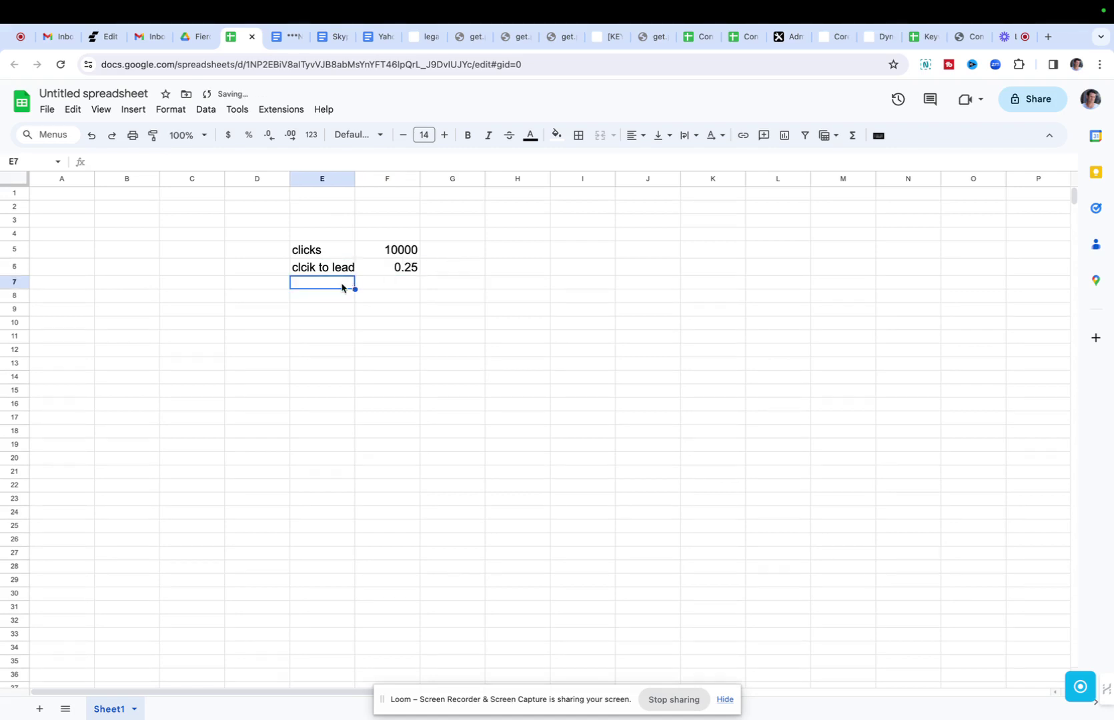
# Step: Calculate the leads in F7 with the formula =F5*F6 and label E7 "leads"
pyautogui.click(410, 289)
pyautogui.write('=F5')
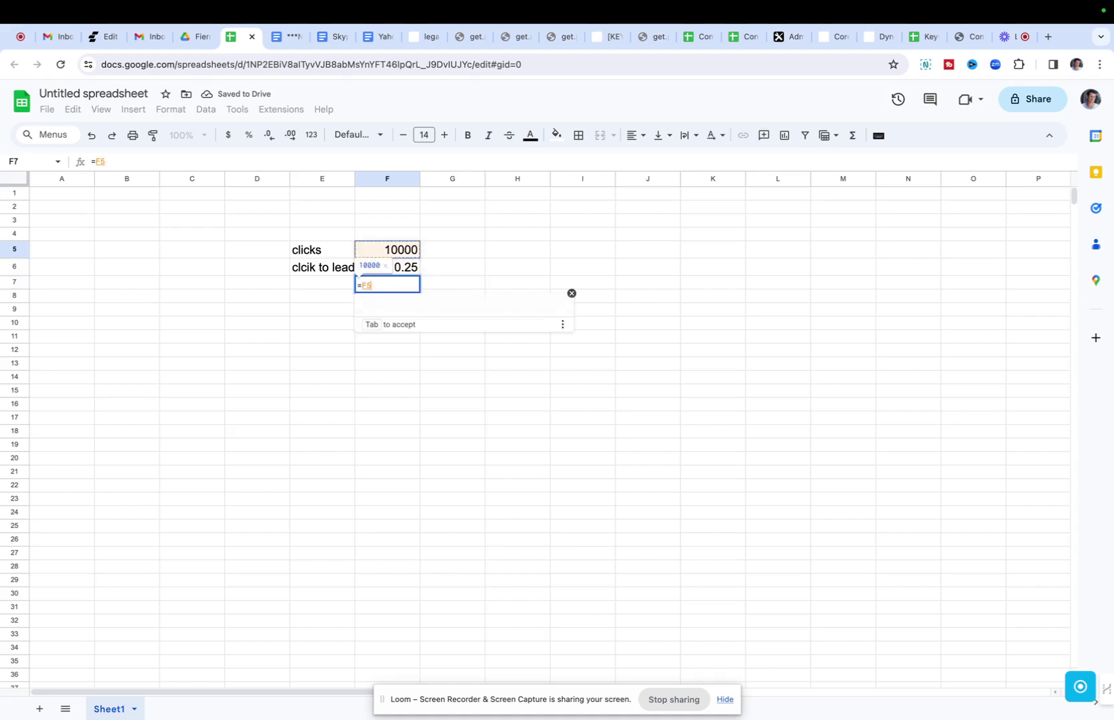
pyautogui.write('*')
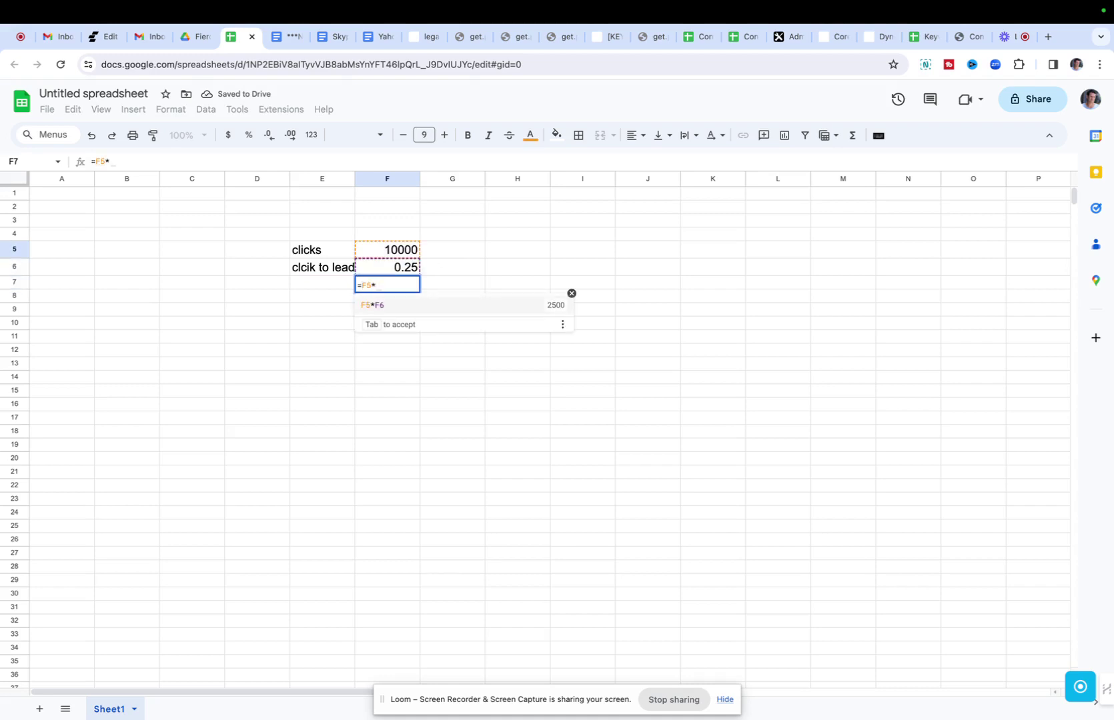
pyautogui.write('F6')
pyautogui.press('Return')
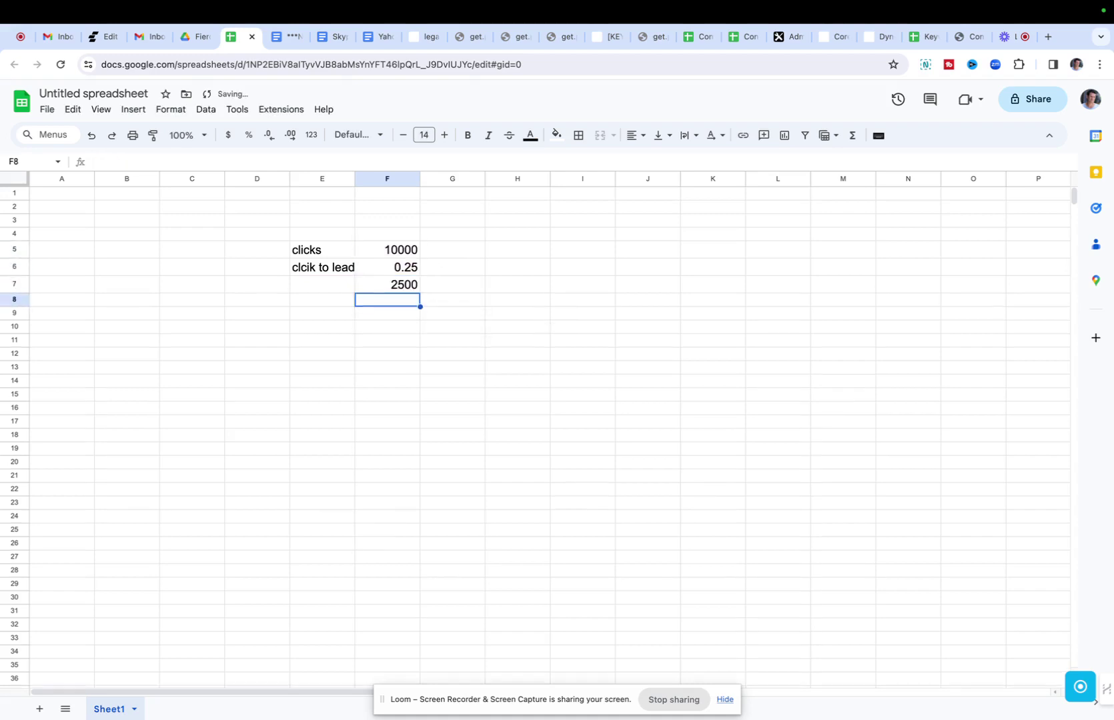
pyautogui.click(318, 287)
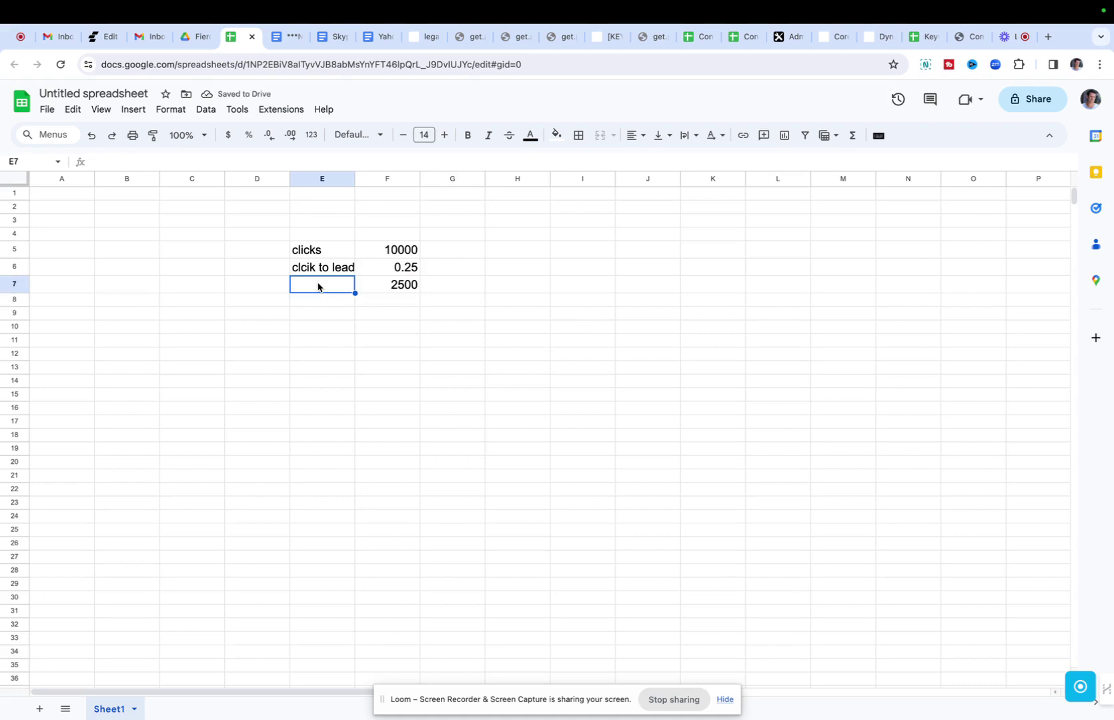
pyautogui.write('leads')
pyautogui.press('Return')
pyautogui.write('pay')
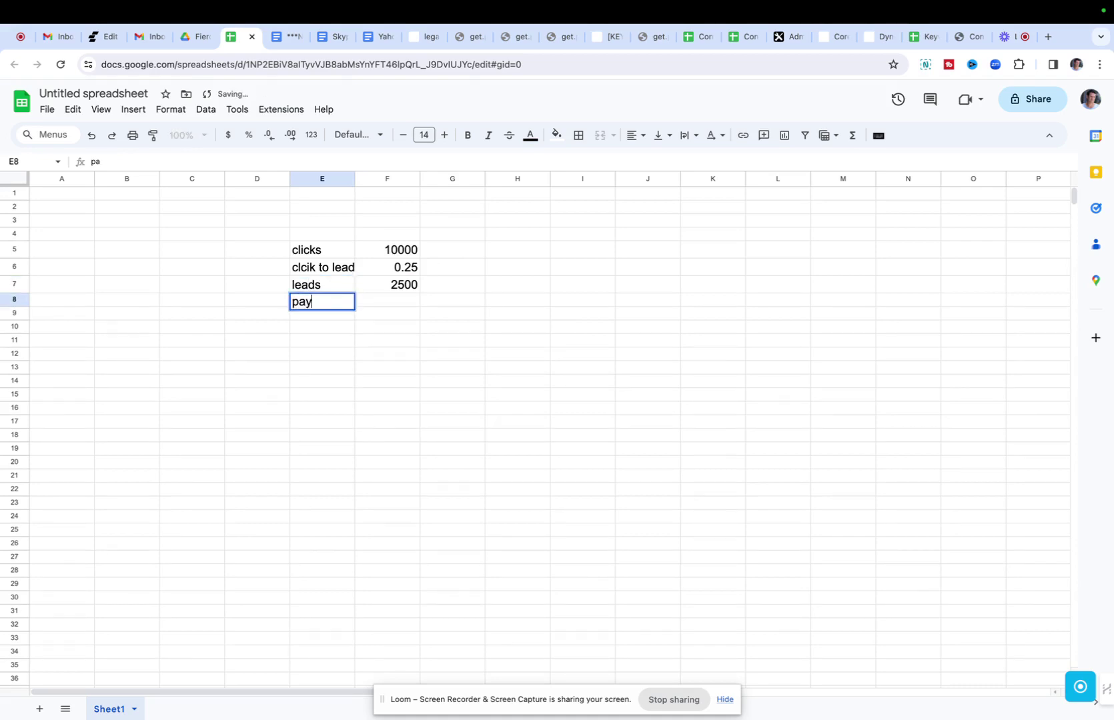
pyautogui.write('out')
pyautogui.press('Return')
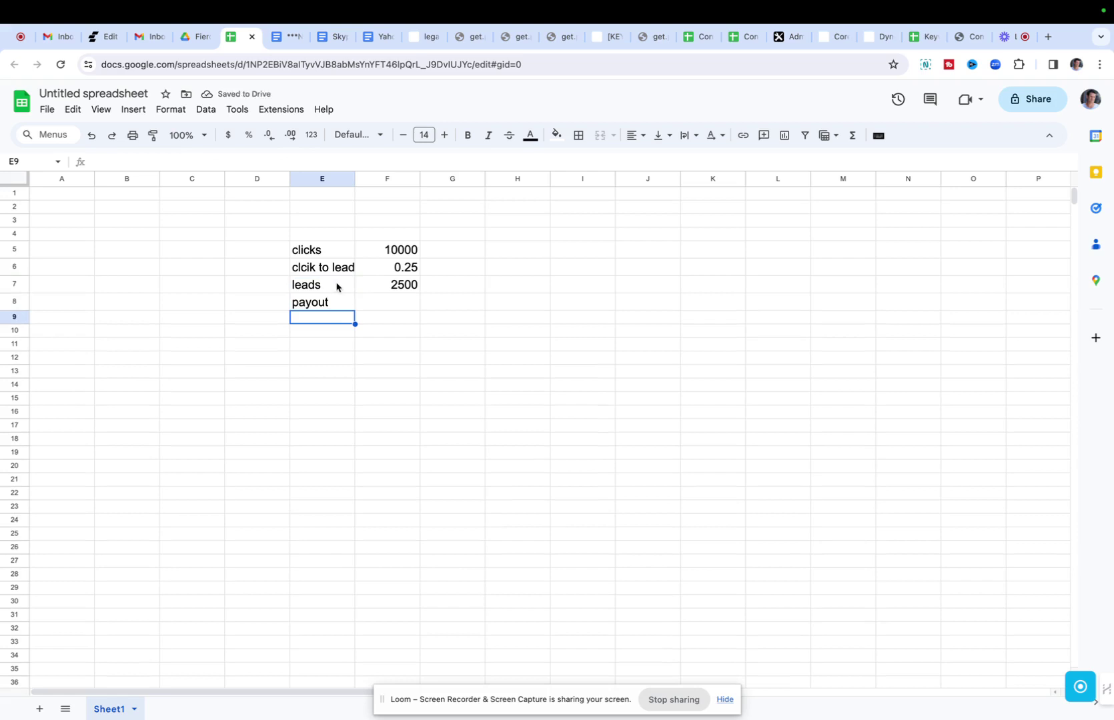
pyautogui.click(326, 301)
pyautogui.press('BackSpace')
pyautogui.write('on')
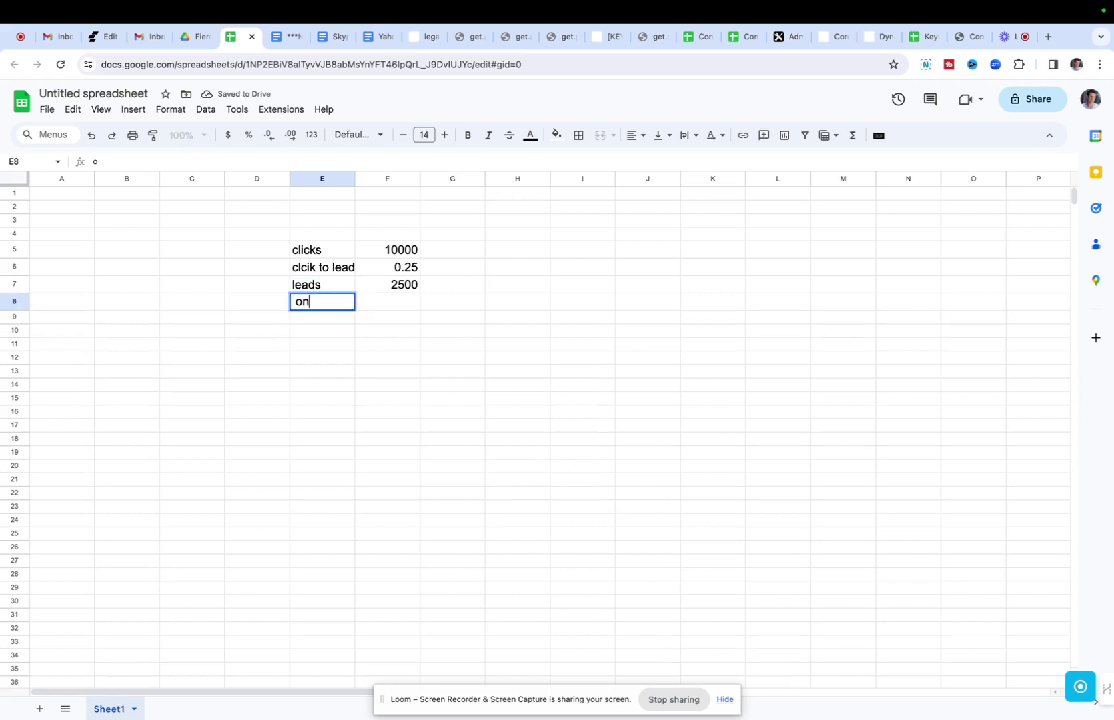
pyautogui.press('BackSpace')
pyautogui.press('BackSpace')
# Step: Label cell E8 "Cost per lead to pub" and widen column E so the long labels fit
pyautogui.write('Cost p')
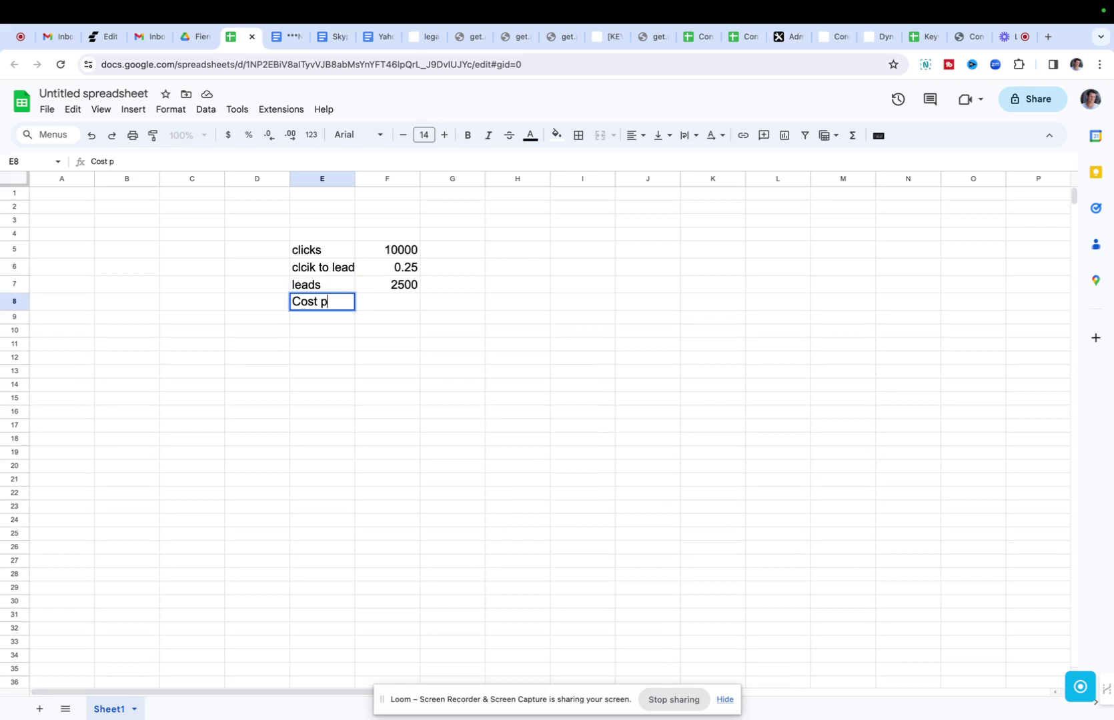
pyautogui.write('er lead to pub')
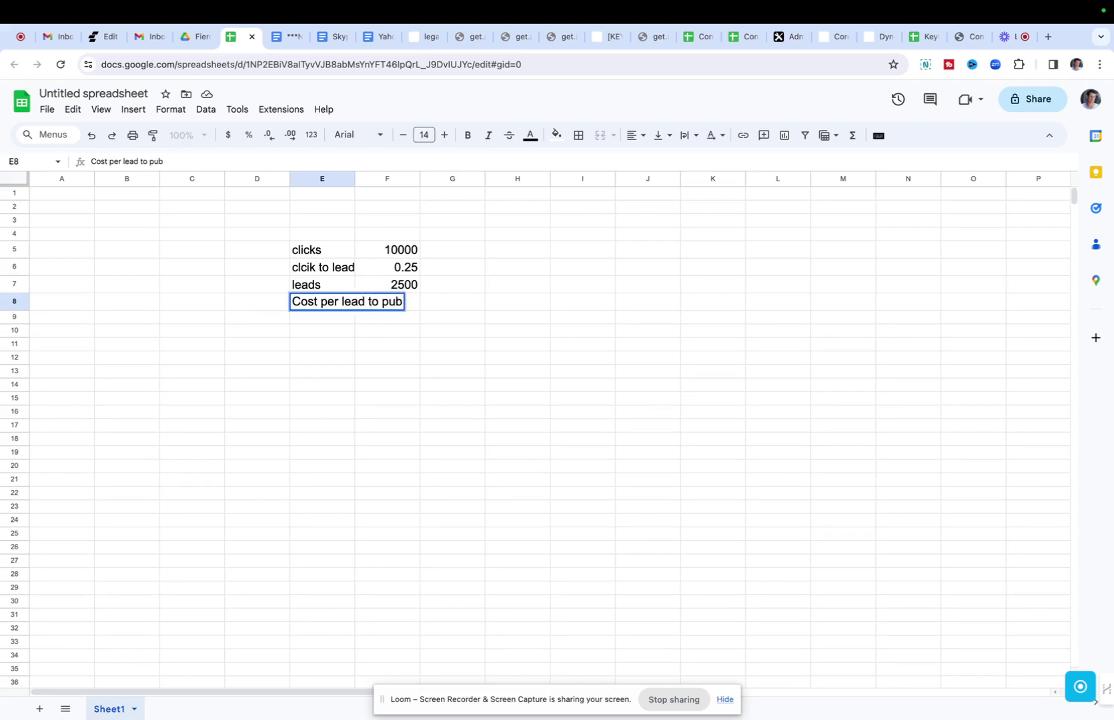
pyautogui.press('Return')
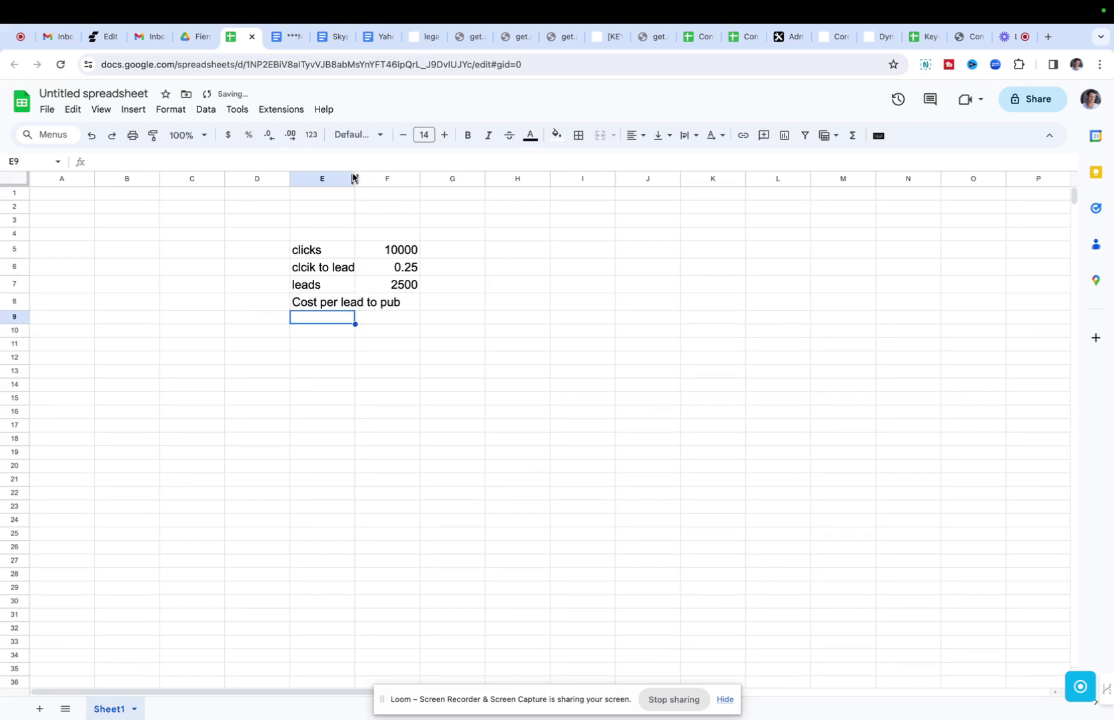
pyautogui.moveTo(353, 179); pyautogui.dragTo(453, 179)
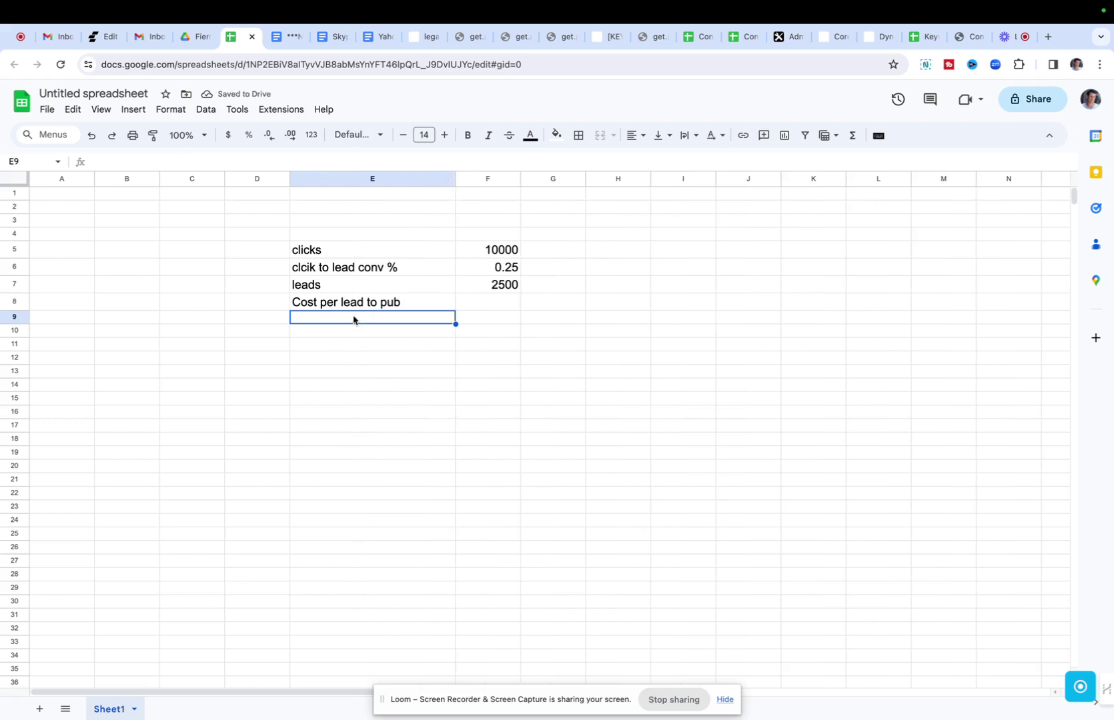
# Step: Label cell E9 "Lead to sales conv %"
pyautogui.click(500, 297)
pyautogui.click(389, 326)
pyautogui.write('Lead to sale')
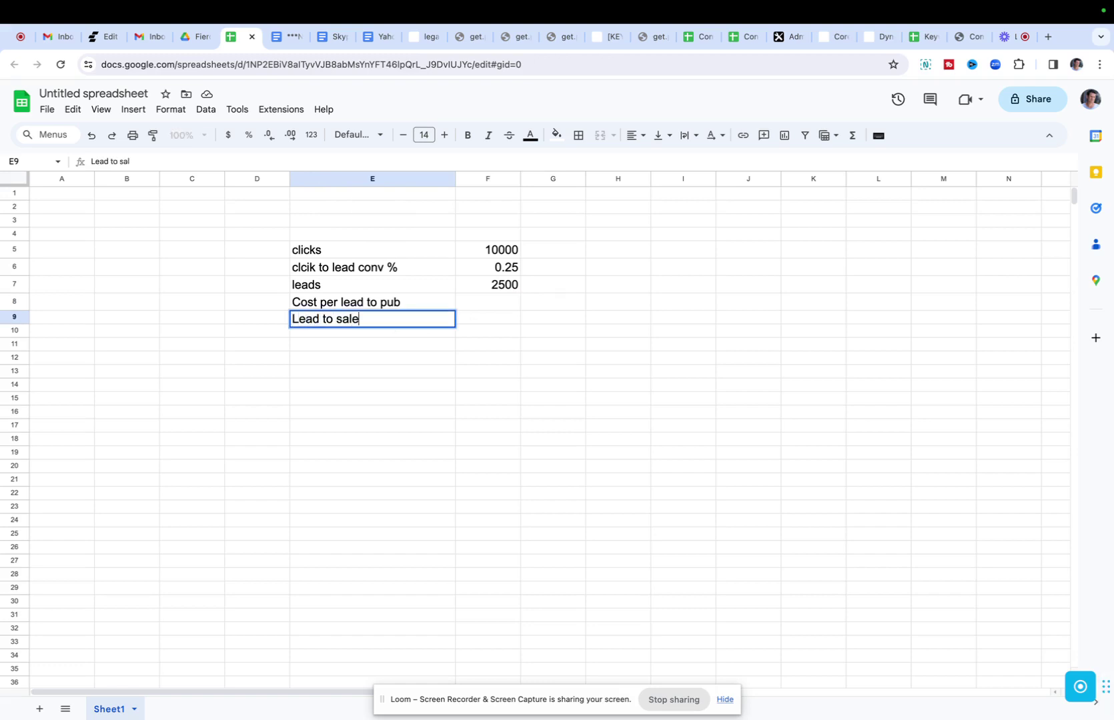
pyautogui.write('s conv %')
pyautogui.press('Return')
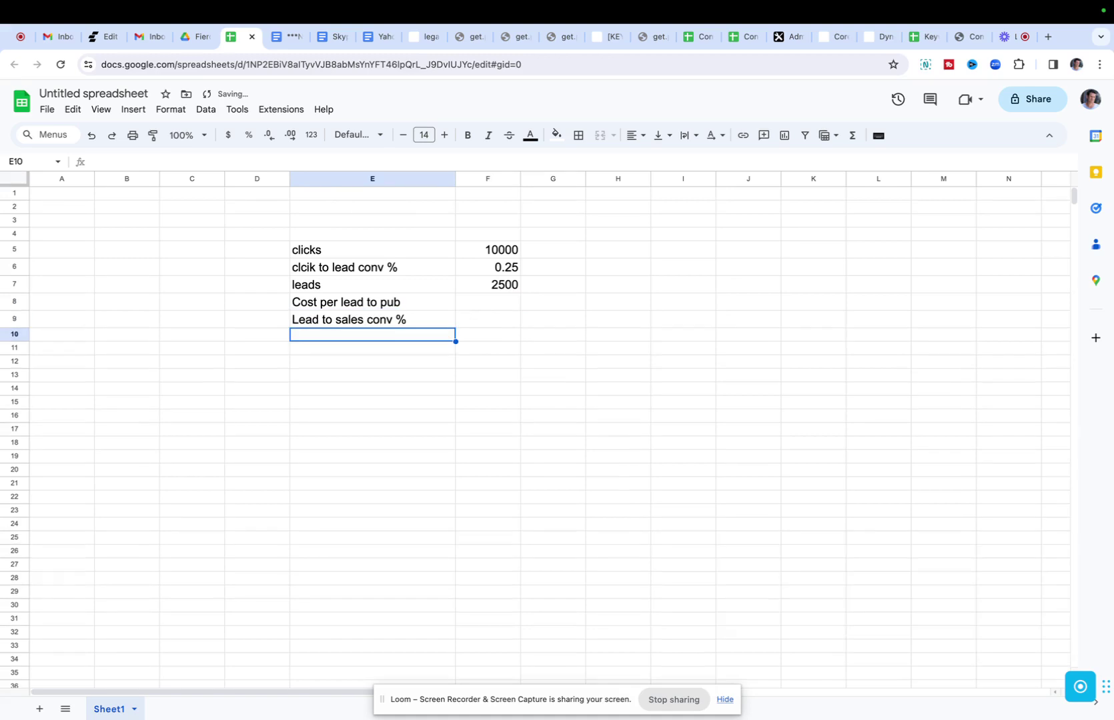
# Step: Enter .01 in F10 and format both F10 and the click-to-lead rate in F6 as percentages
pyautogui.click(490, 336)
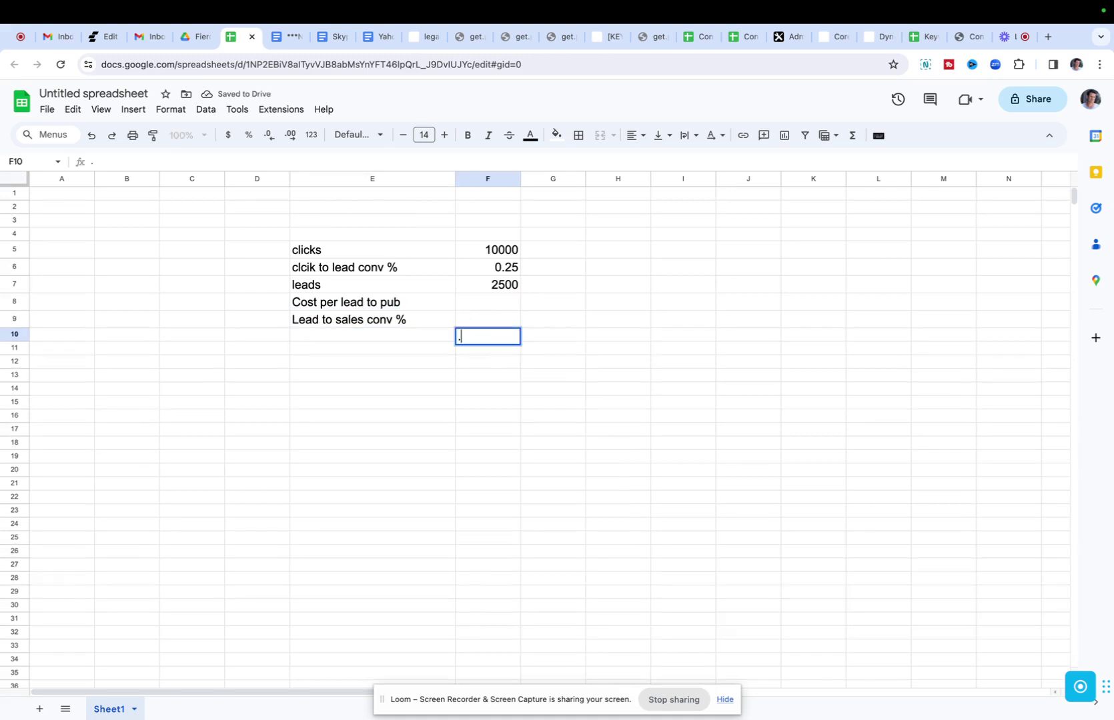
pyautogui.write('.01')
pyautogui.press('Return')
pyautogui.click(515, 340)
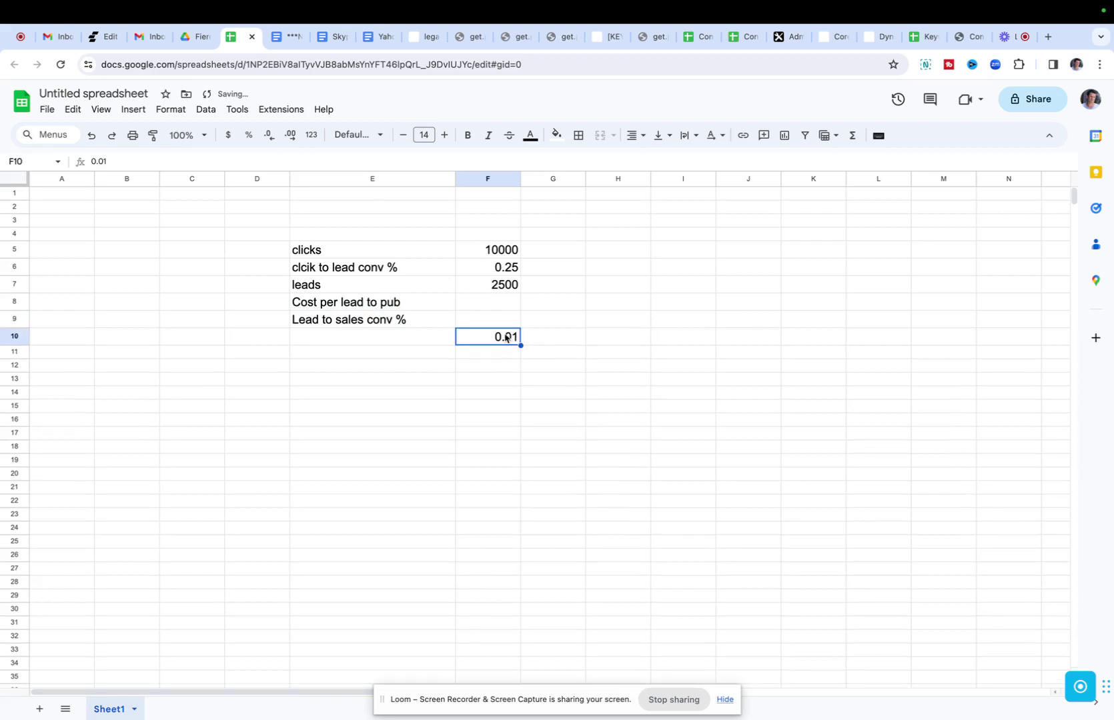
pyautogui.click(248, 135)
pyautogui.click(498, 270)
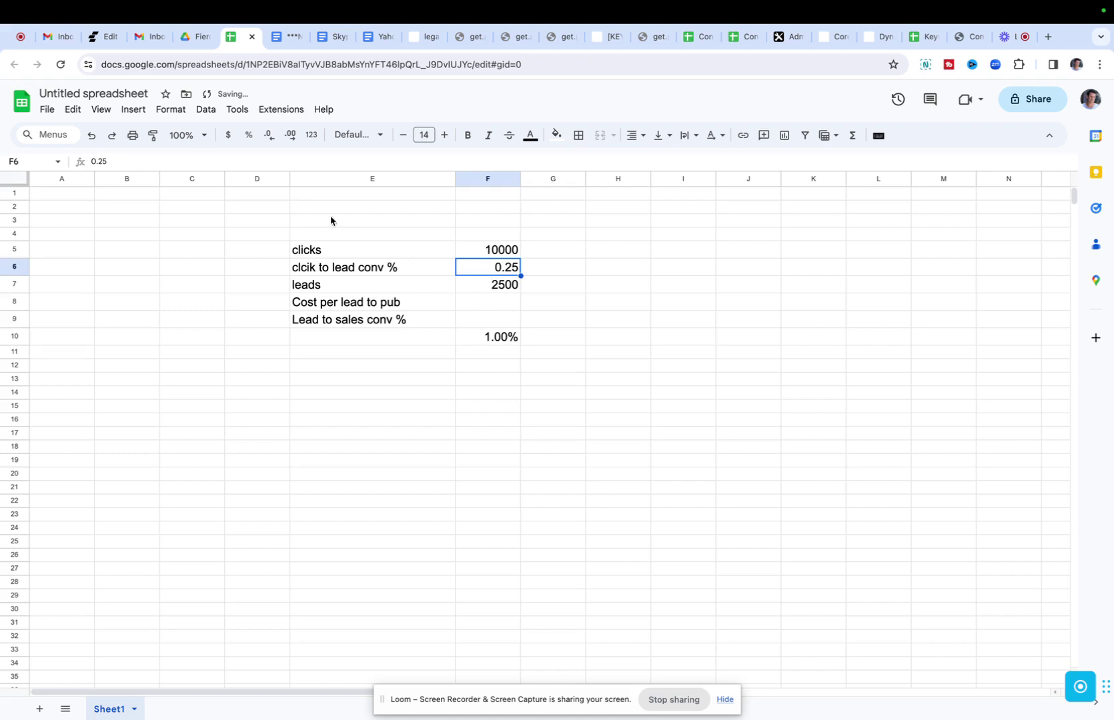
pyautogui.click(249, 135)
# Step: Label cell E10 "sales" and copy the 1.00% rate from F10 into F9
pyautogui.click(402, 339)
pyautogui.write('sales')
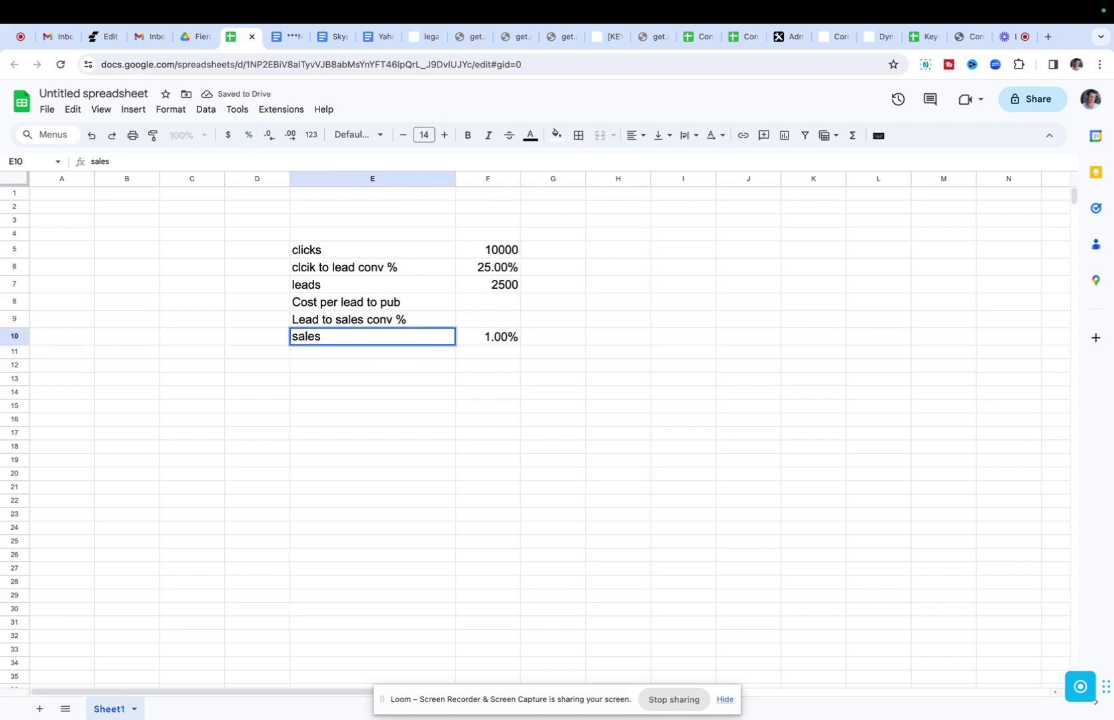
pyautogui.click(505, 337)
pyautogui.hotkey('ctrl', 'c')
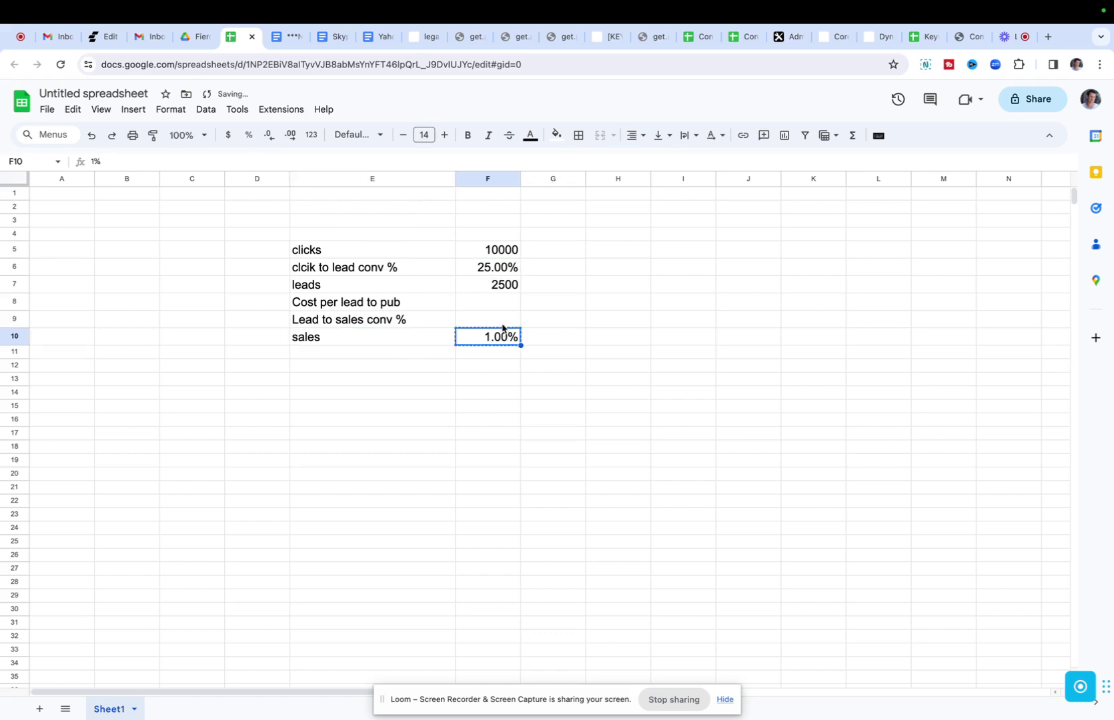
pyautogui.click(504, 322)
pyautogui.hotkey('ctrl', 'v')
# Step: Replace the content of F10 with the formula =F7*F9 to calculate the sales
pyautogui.click(494, 344)
pyautogui.write('=')
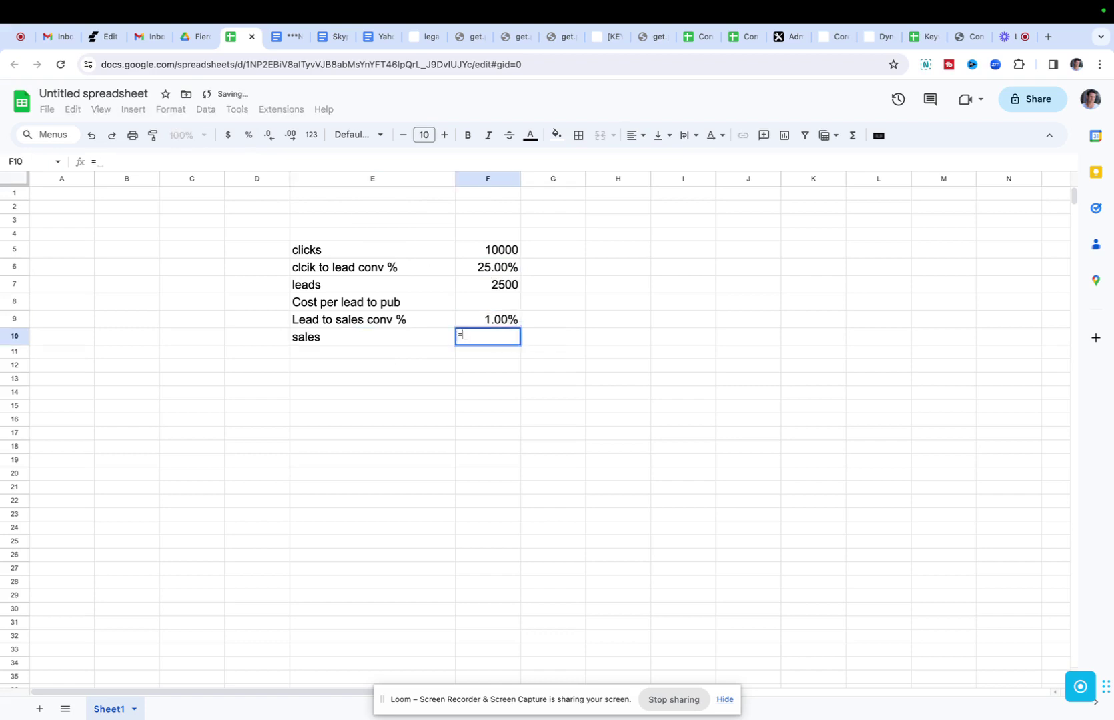
pyautogui.press('Up')
pyautogui.press('Up')
pyautogui.press('Up')
pyautogui.write('*')
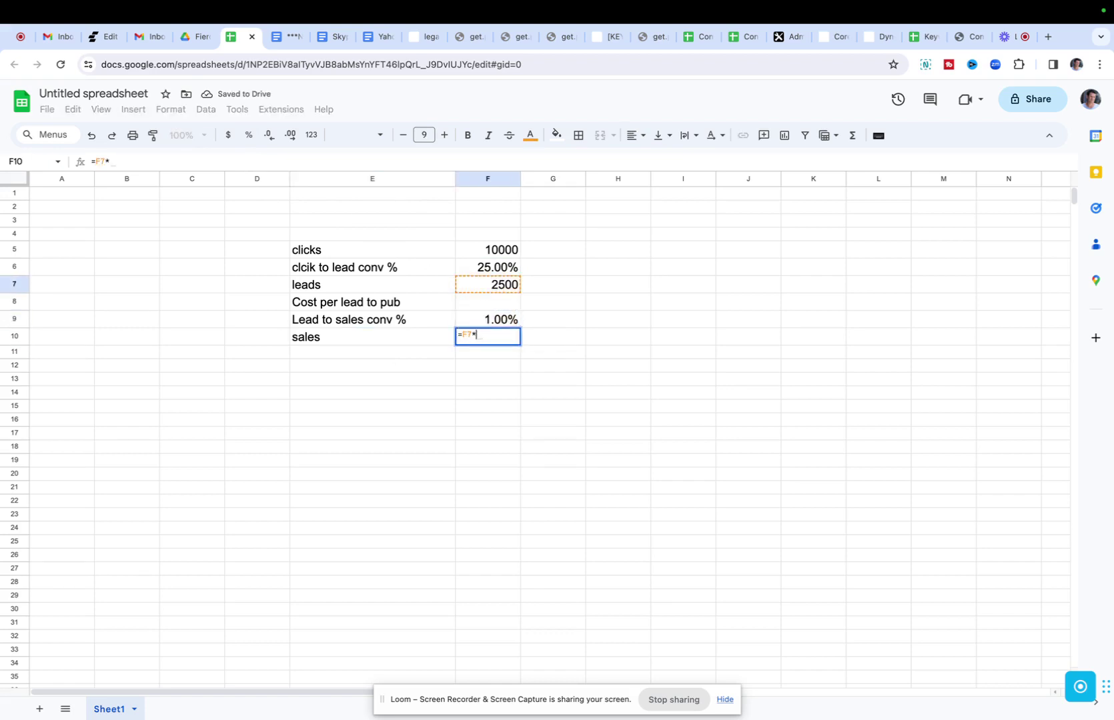
pyautogui.press('Up')
pyautogui.press('Return')
# Step: Reapply font size 14 to the entire sheet so the sales result in F10 matches
pyautogui.click(507, 337)
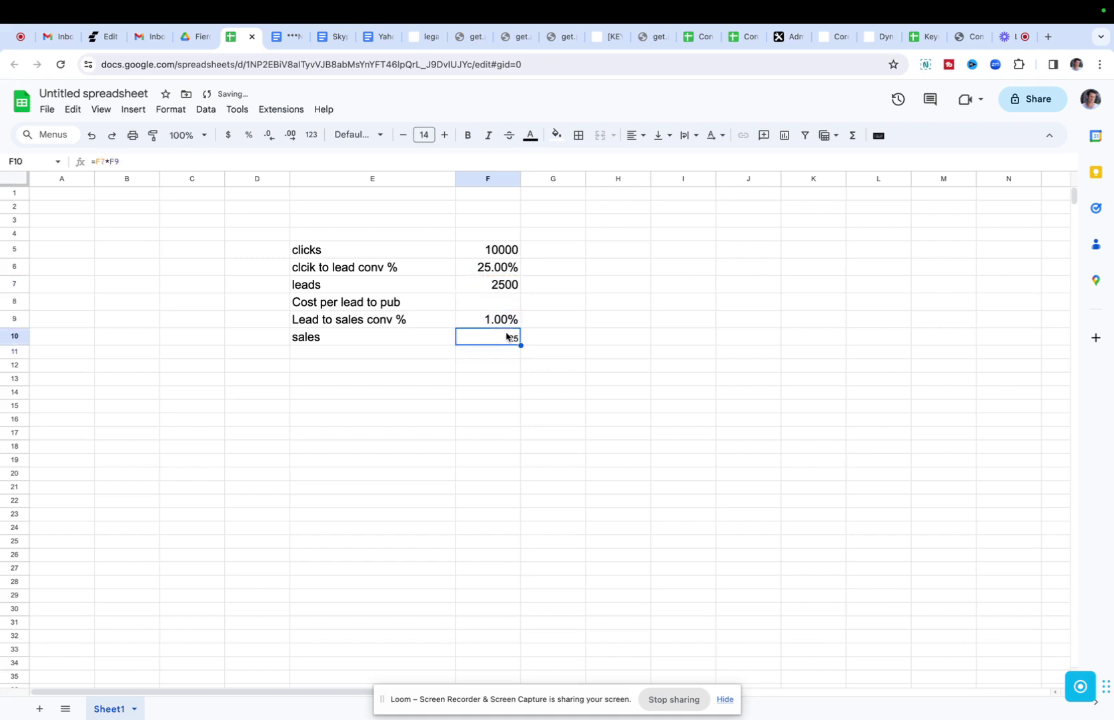
pyautogui.hotkey('ctrl', 'a')
pyautogui.hotkey('ctrl', 'a')
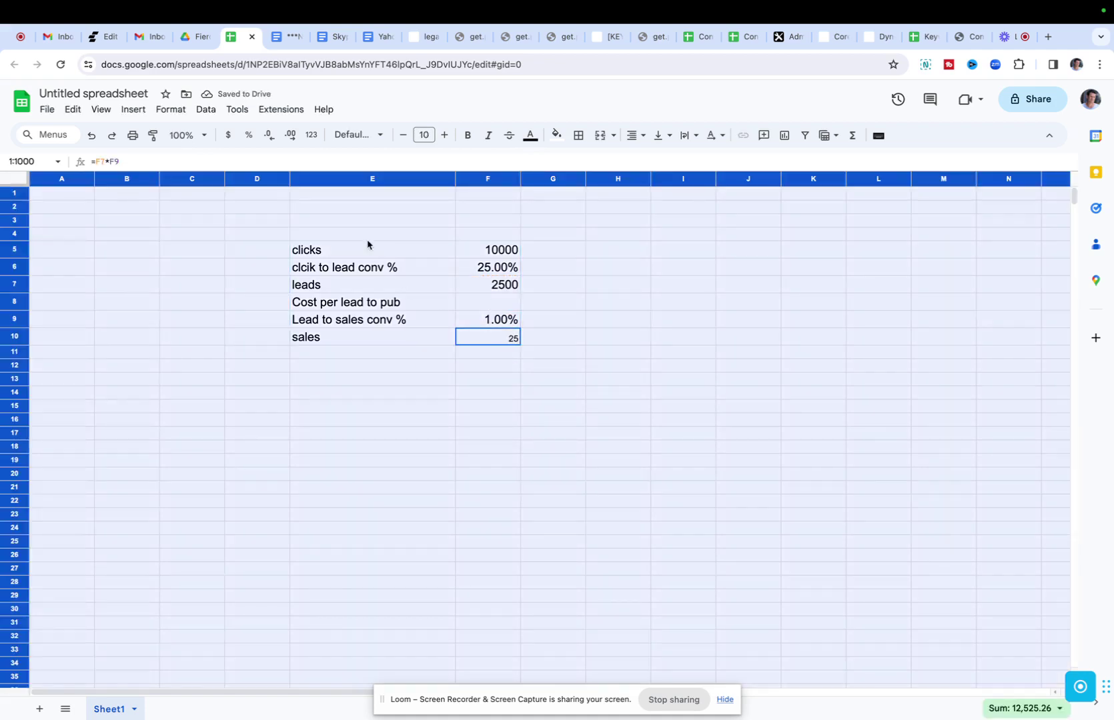
pyautogui.click(423, 135)
pyautogui.click(424, 302)
pyautogui.click(475, 381)
pyautogui.click(505, 337)
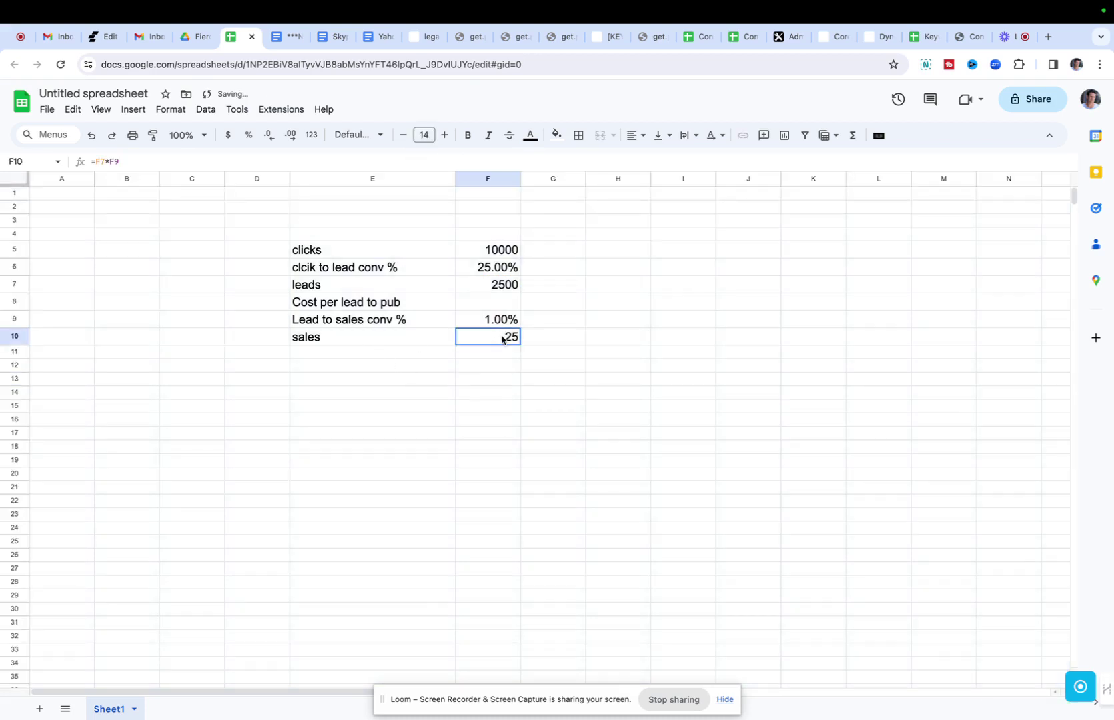
# Step: Label cell E11 "coat per sale" beneath the sales row
pyautogui.click(398, 359)
pyautogui.write('coa')
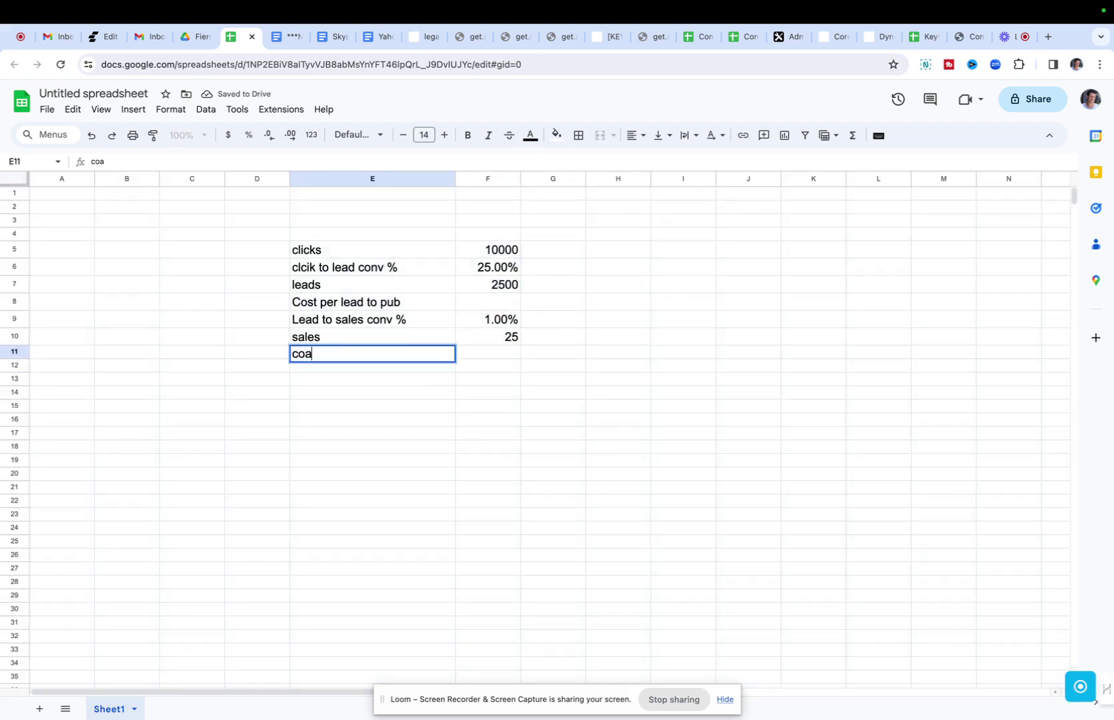
pyautogui.write('t per sale')
pyautogui.press('Tab')
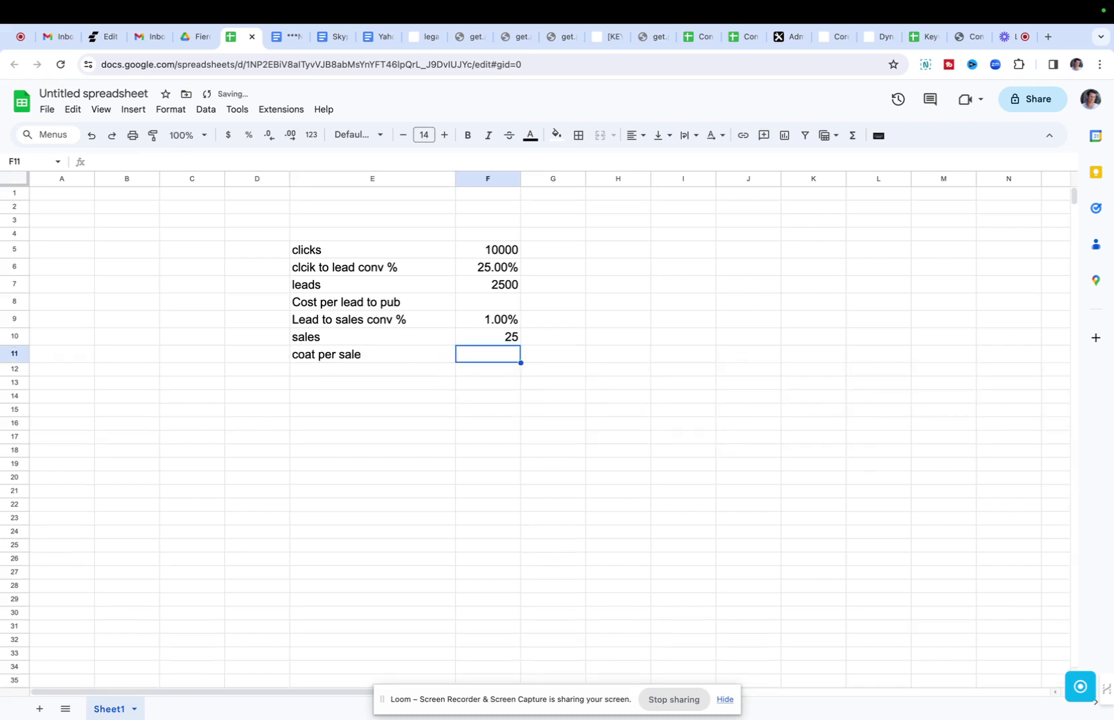
# Step: Label cells E13 to E15 "commission for leads", "commissions for sales" and "total commission"
pyautogui.click(405, 374)
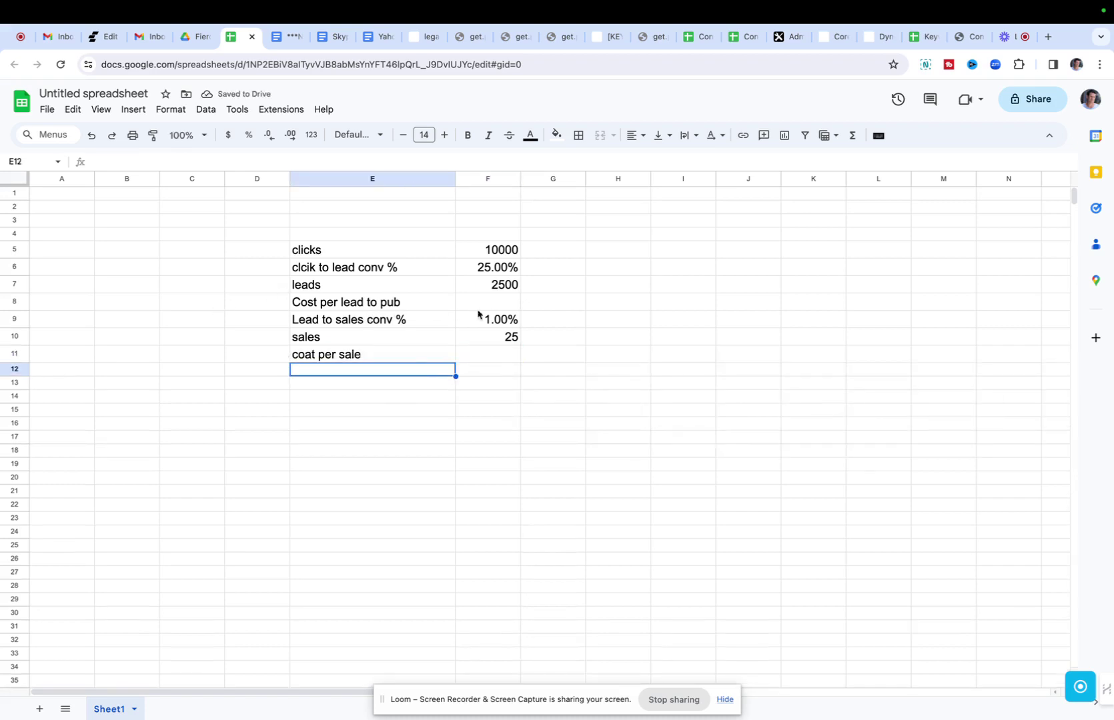
pyautogui.click(348, 385)
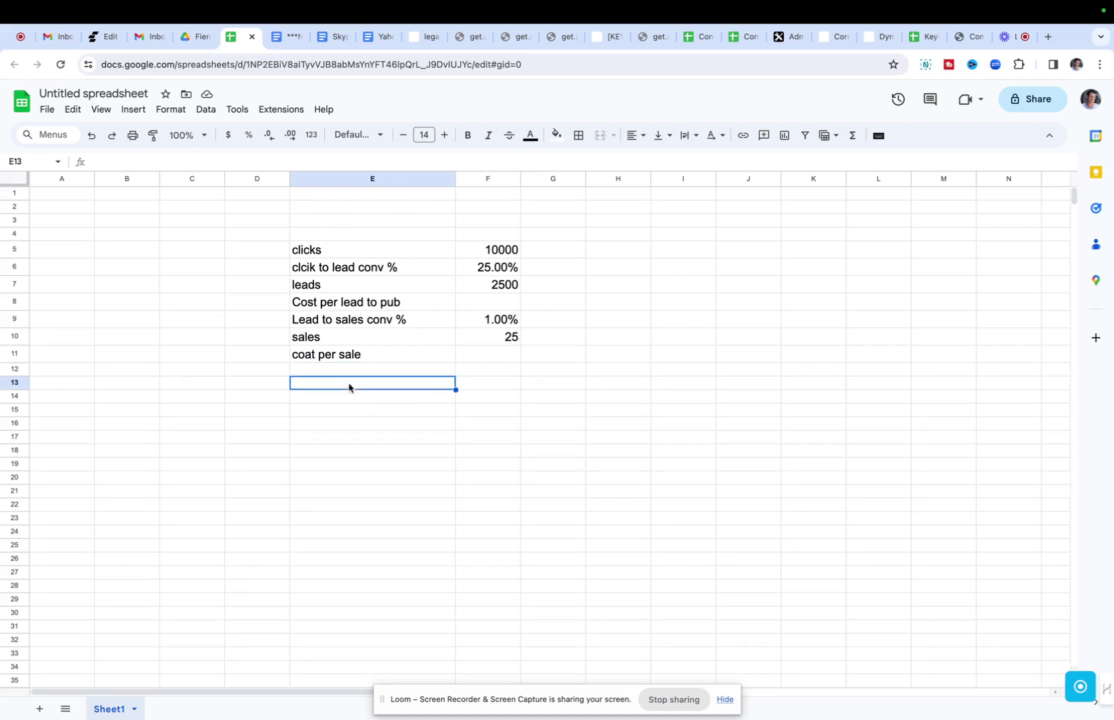
pyautogui.write('commission for leads')
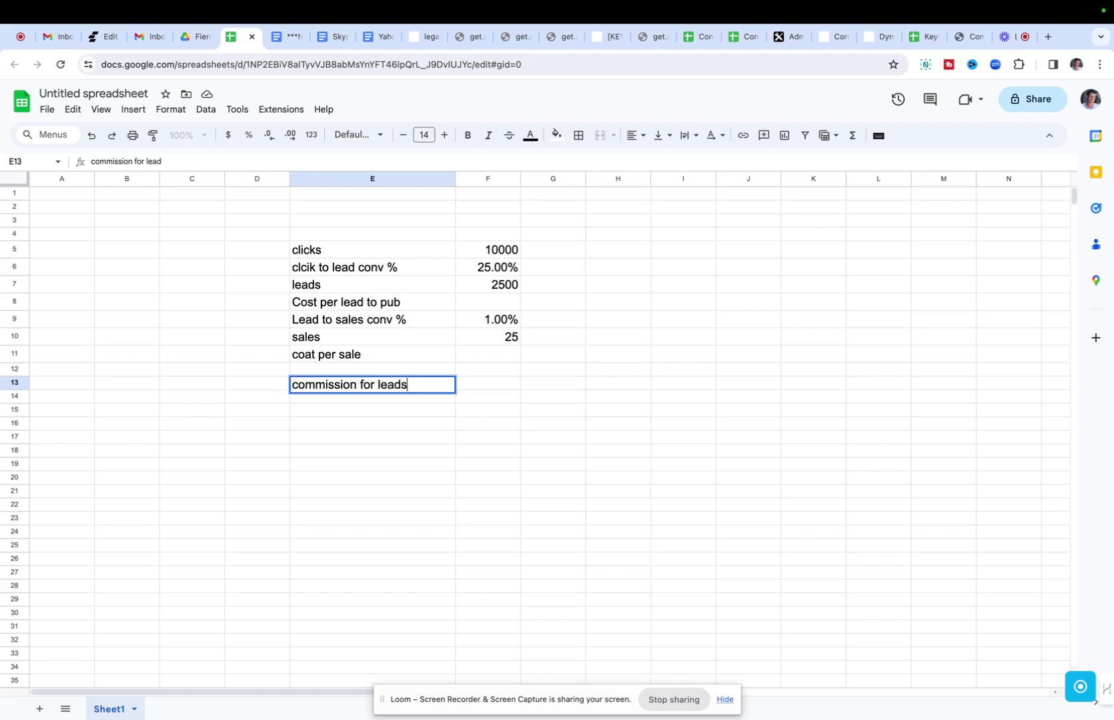
pyautogui.press('Return')
pyautogui.write('co')
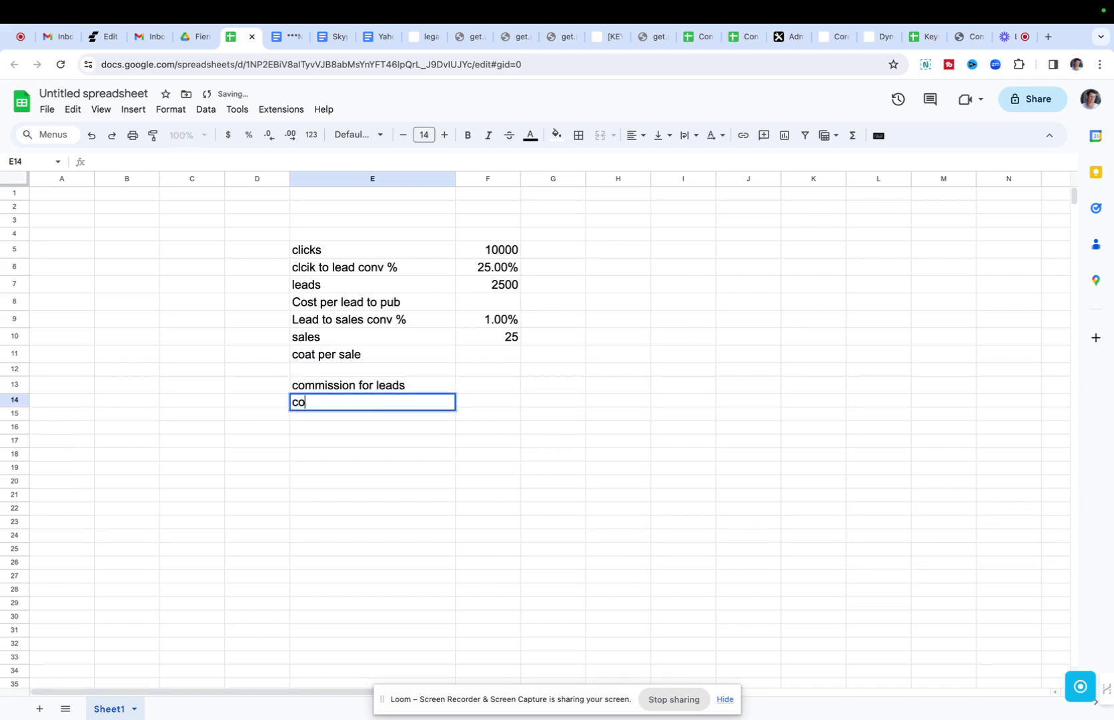
pyautogui.write('mmissions for sales')
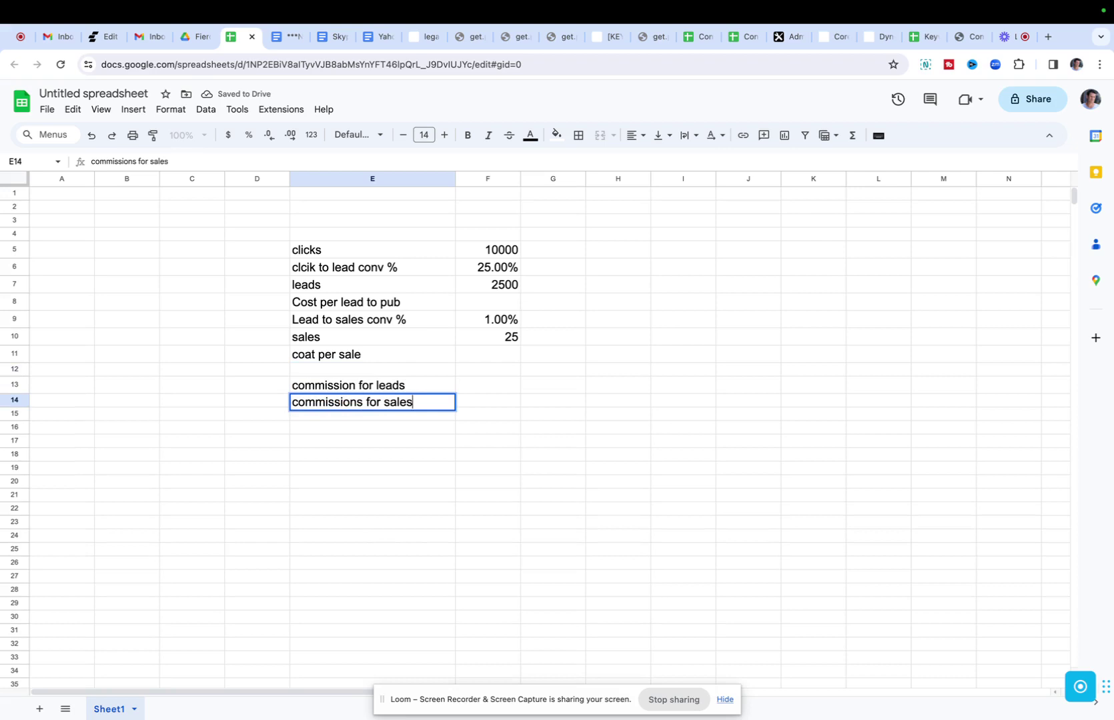
pyautogui.press('Return')
pyautogui.write('t')
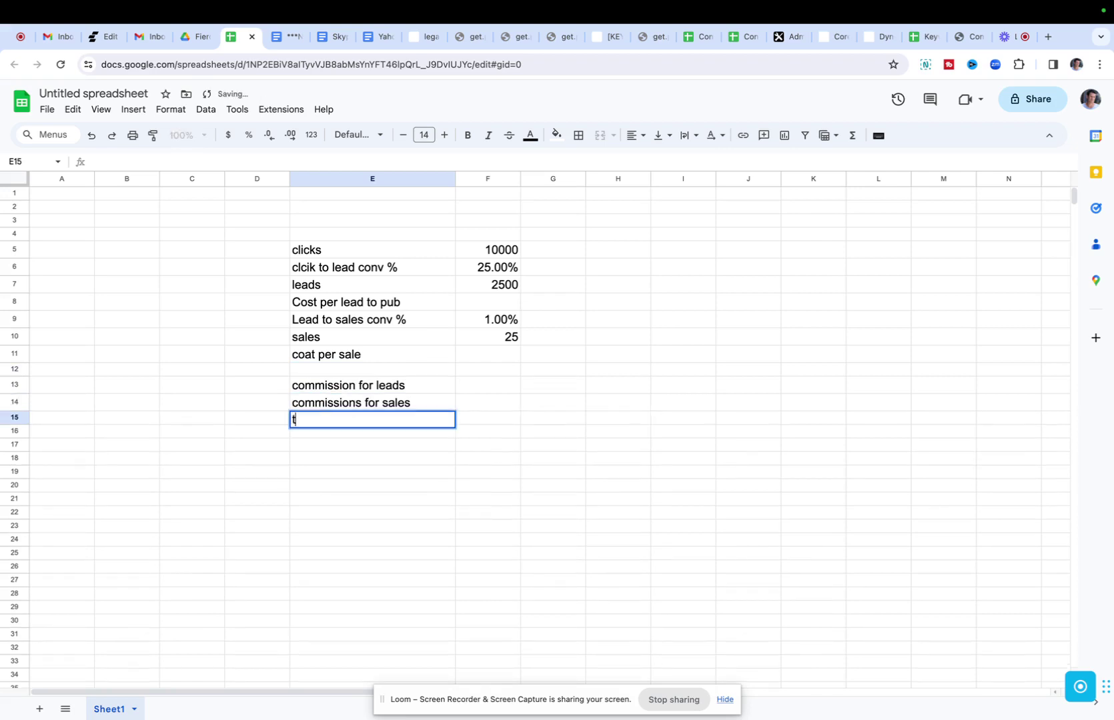
pyautogui.write('otal commission')
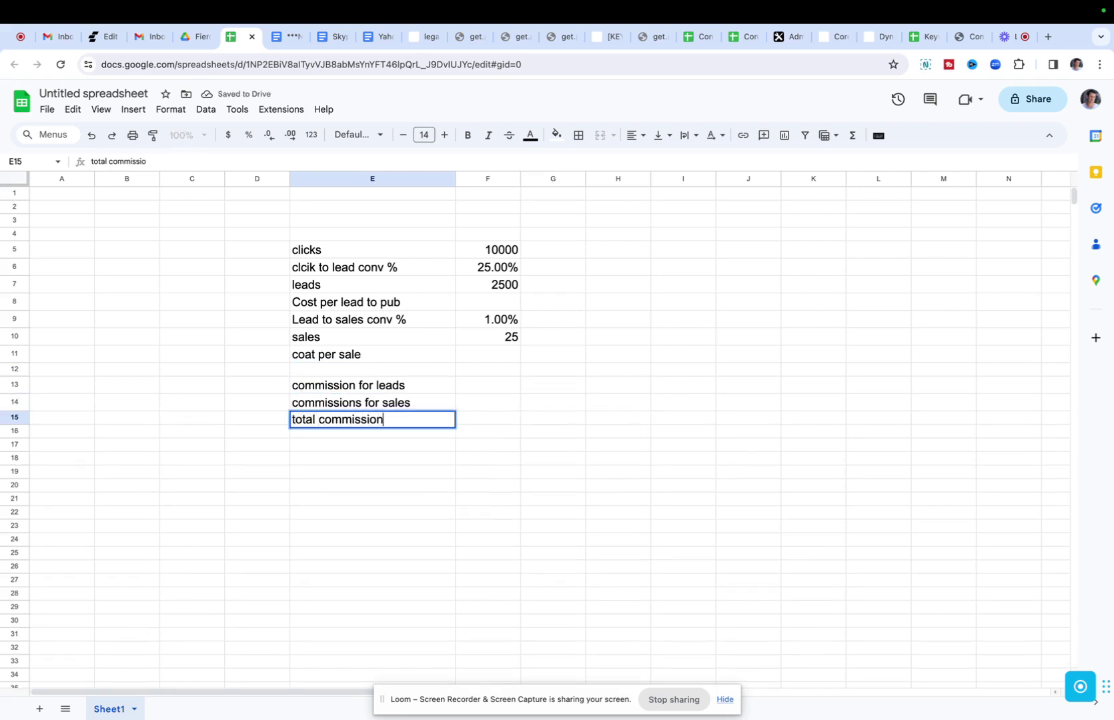
pyautogui.press('Return')
pyautogui.press('Return')
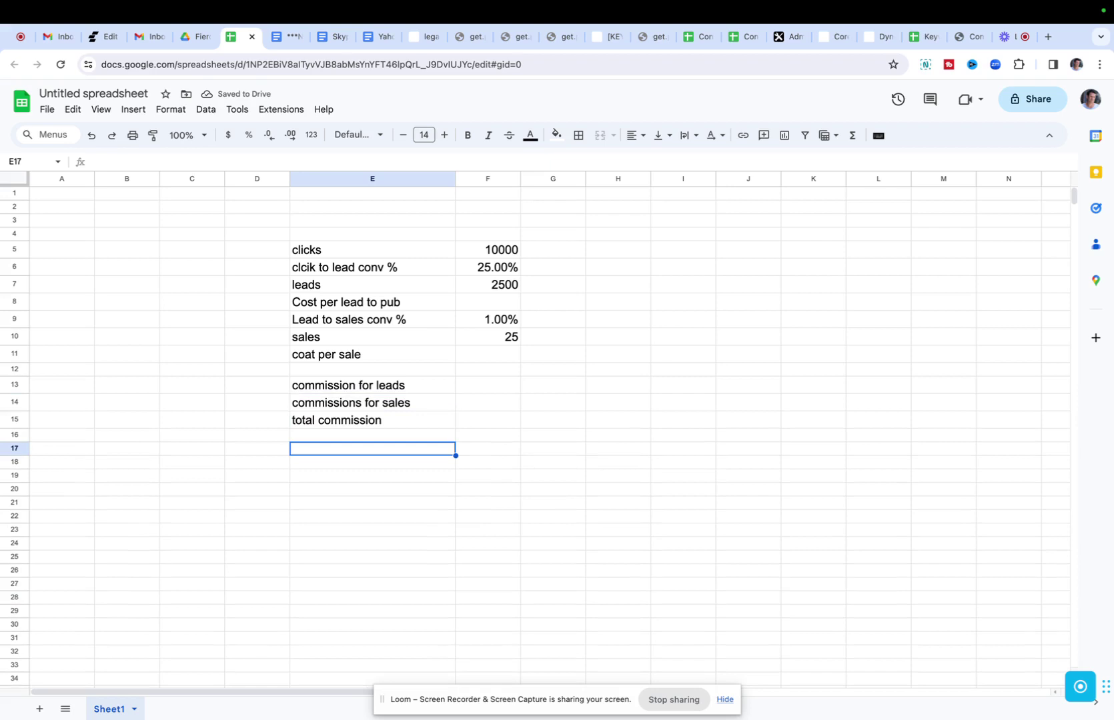
# Step: Label cell E17 "gross revenue per lead for publisher"
pyautogui.write('r')
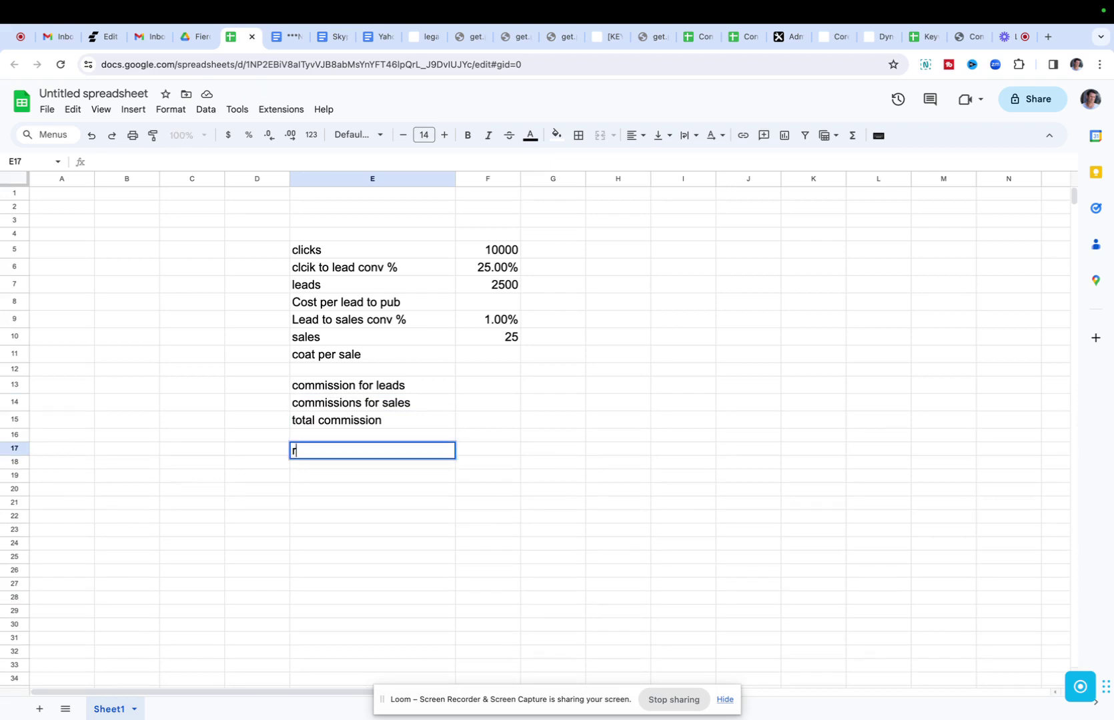
pyautogui.write('evenue per lead')
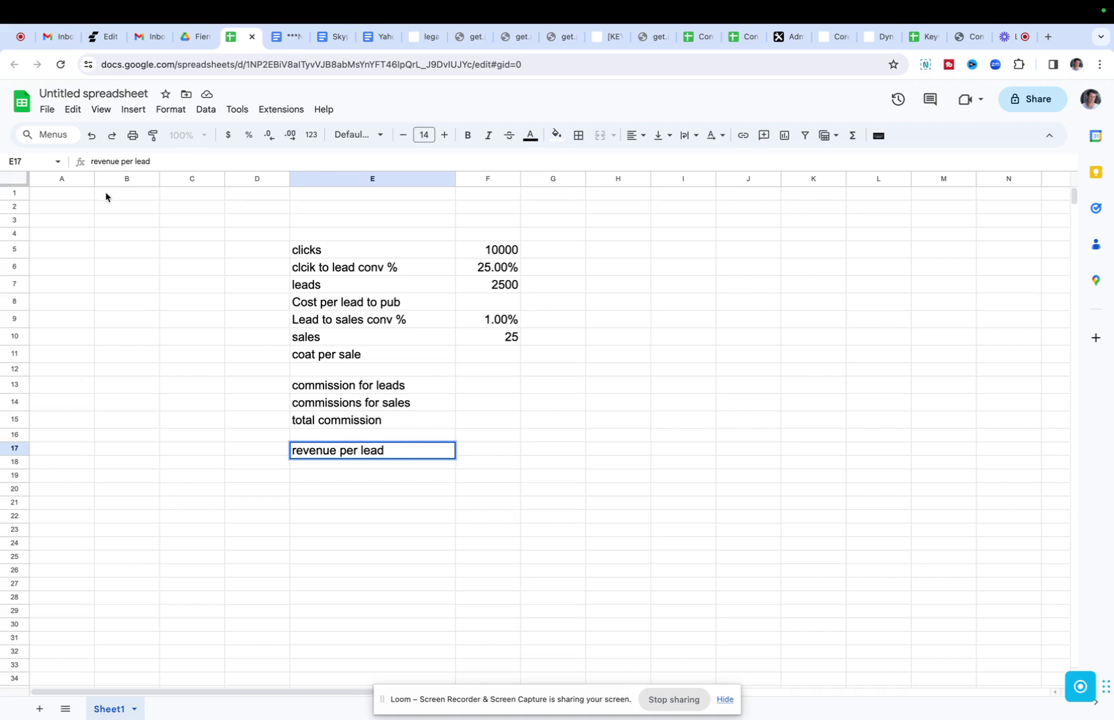
pyautogui.click(91, 160)
pyautogui.write('gross')
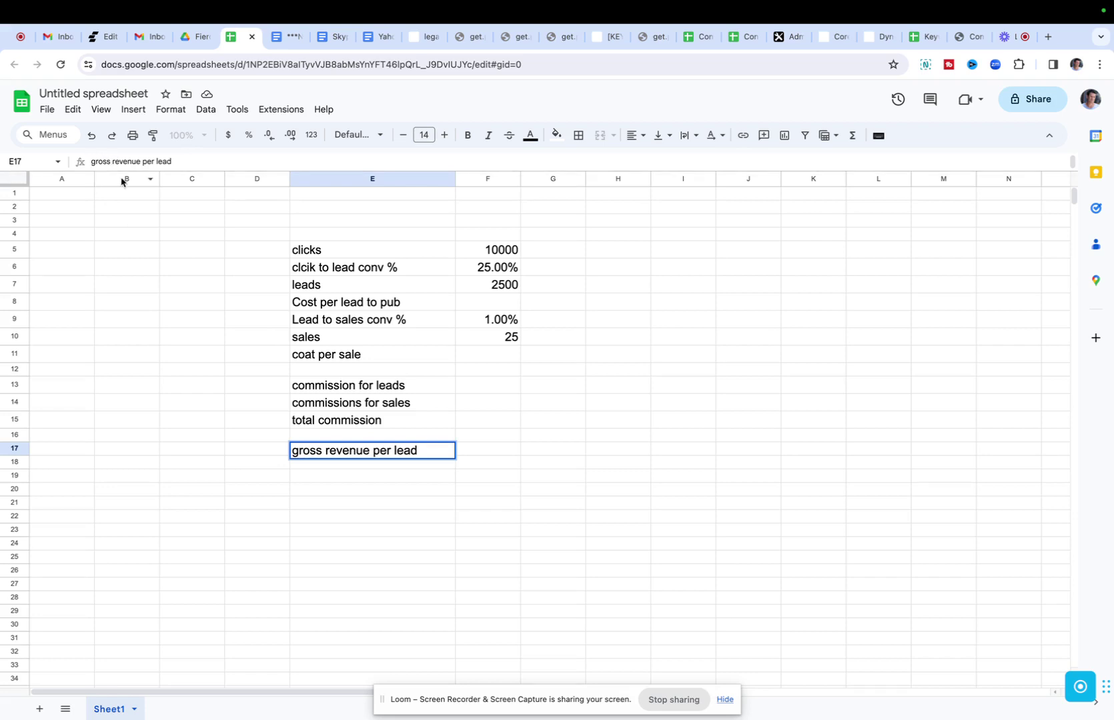
pyautogui.click(315, 467)
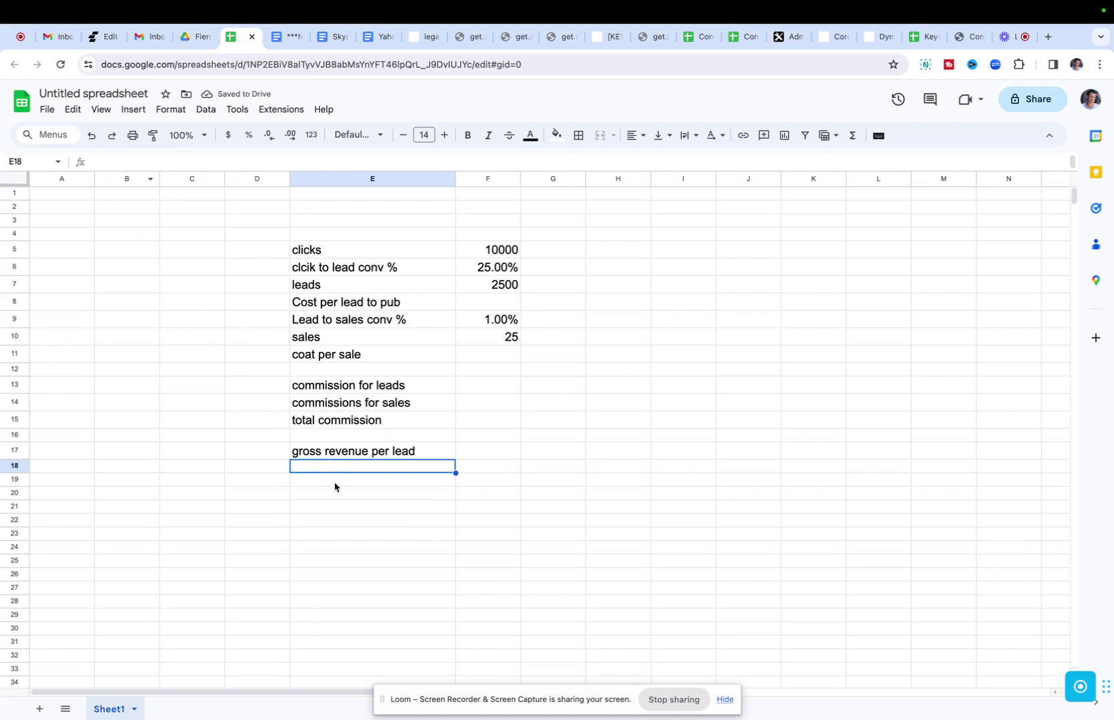
pyautogui.click(336, 457)
pyautogui.click(204, 158)
pyautogui.write('f')
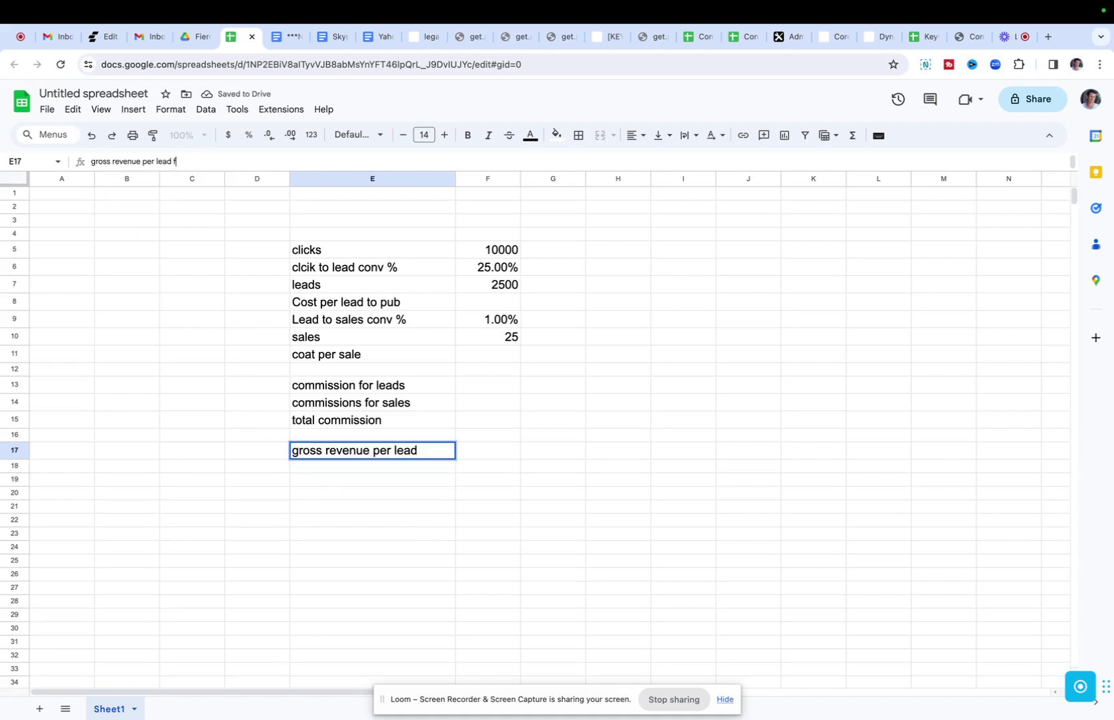
pyautogui.write('or publ')
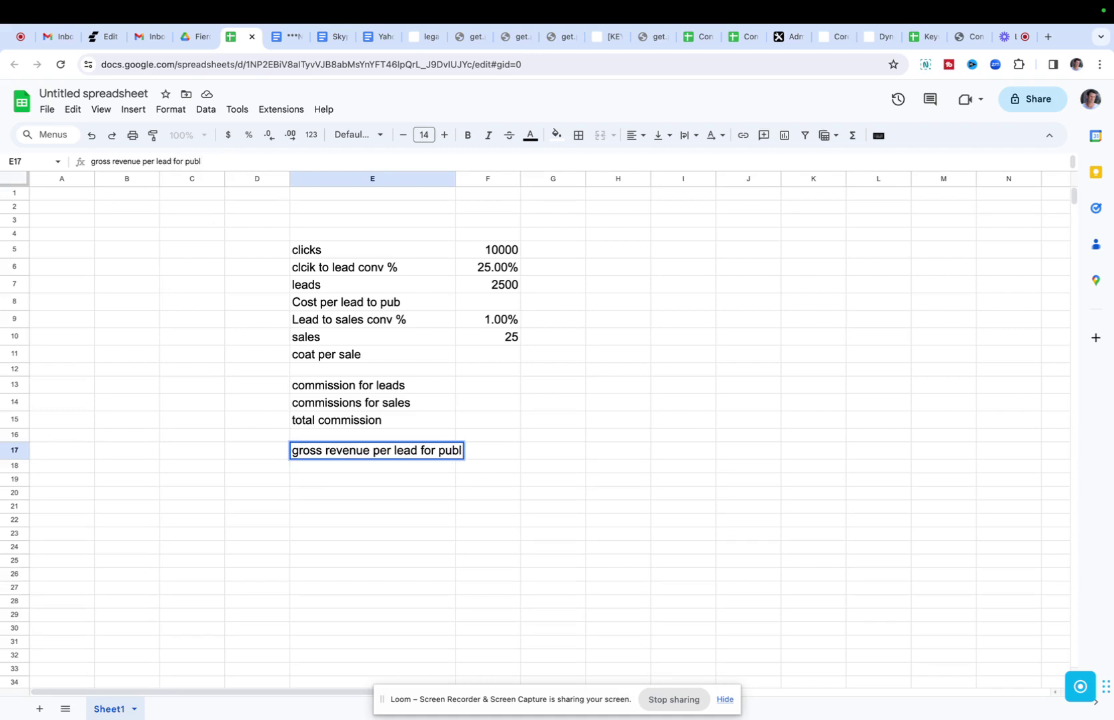
pyautogui.write('isher')
pyautogui.press('Return')
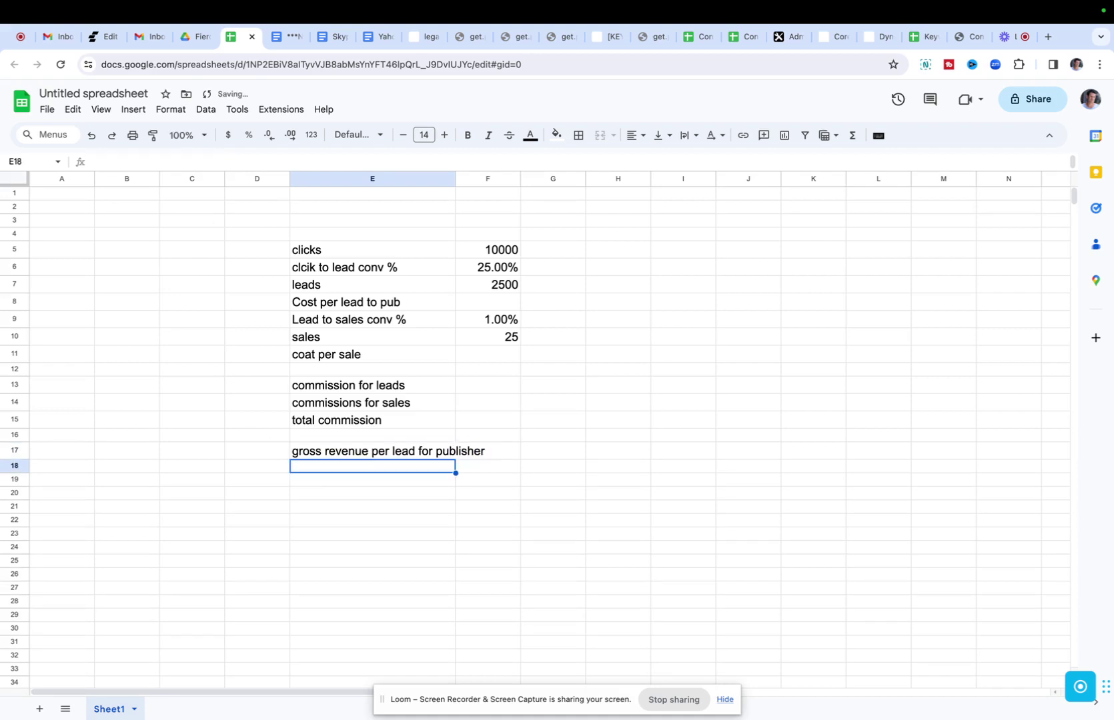
# Step: Label cell E18 "gross revenue per sale for publisher"
pyautogui.write('gross r')
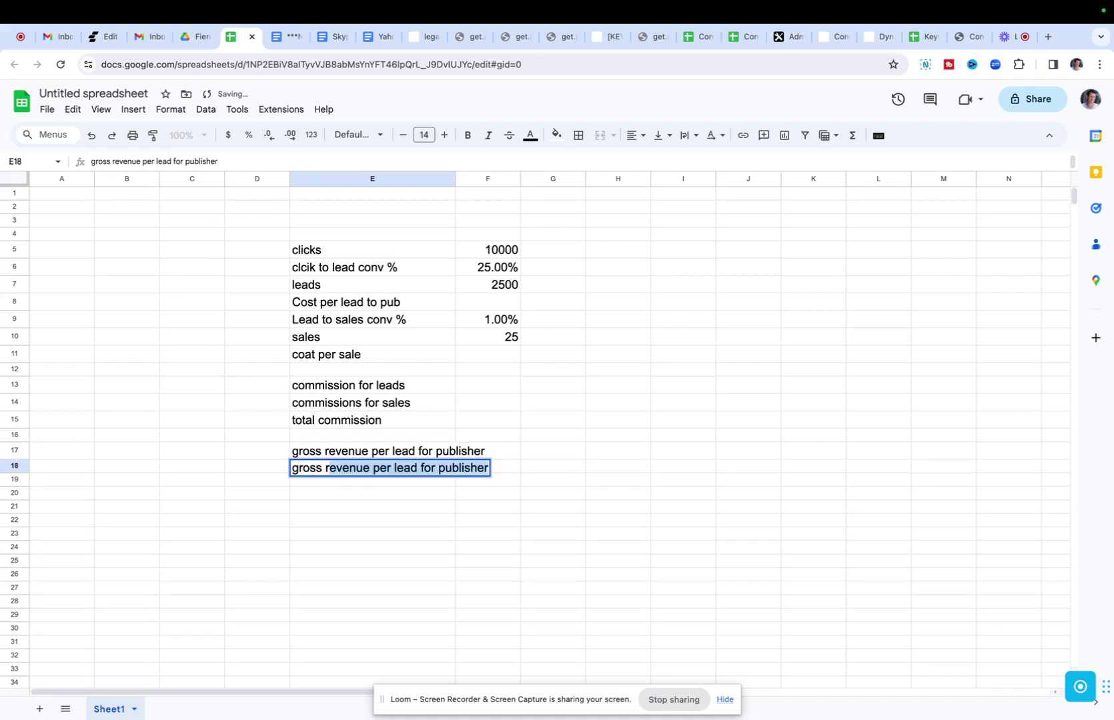
pyautogui.write('evenue per s')
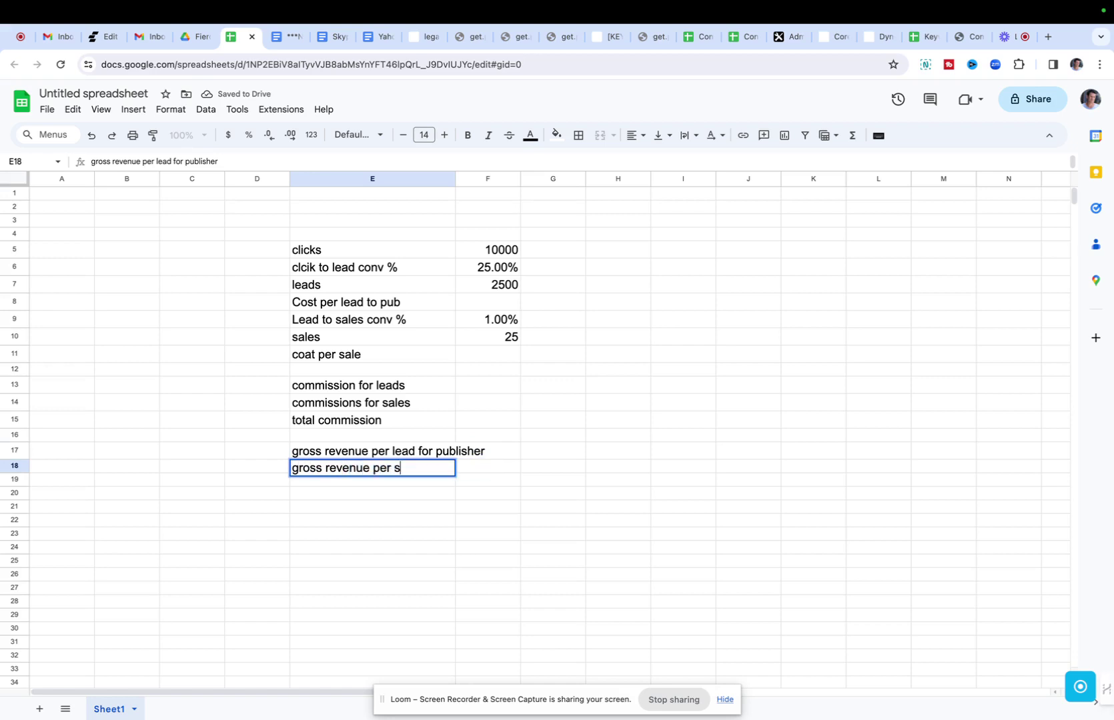
pyautogui.write('ale for publisher')
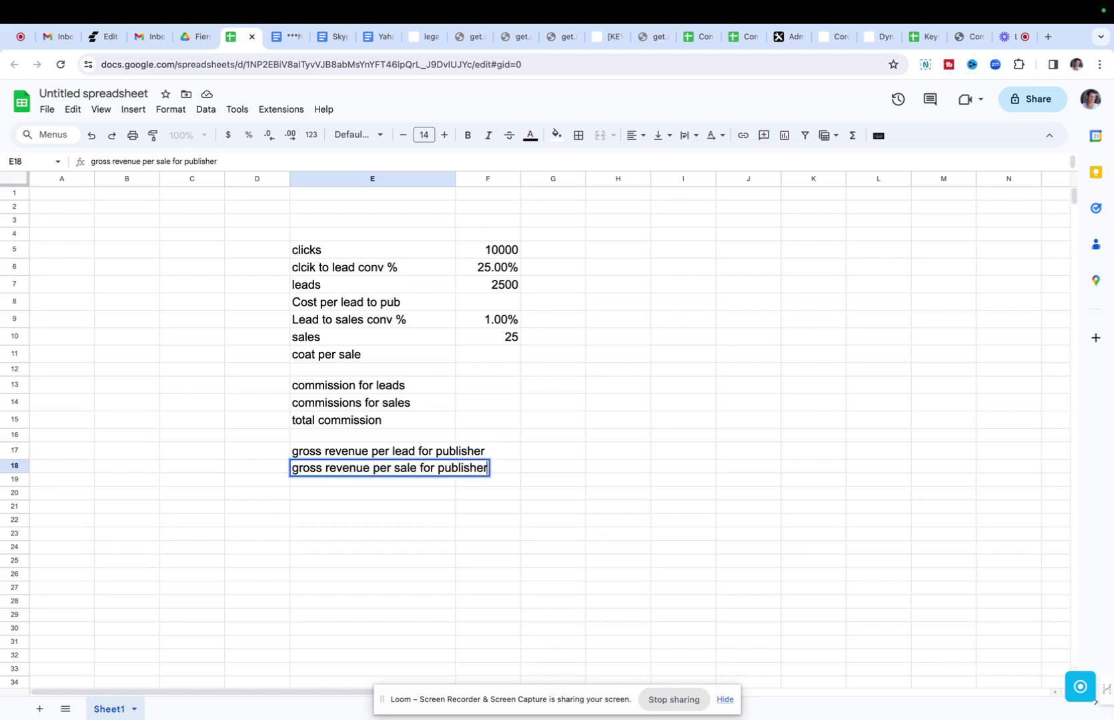
pyautogui.press('Tab')
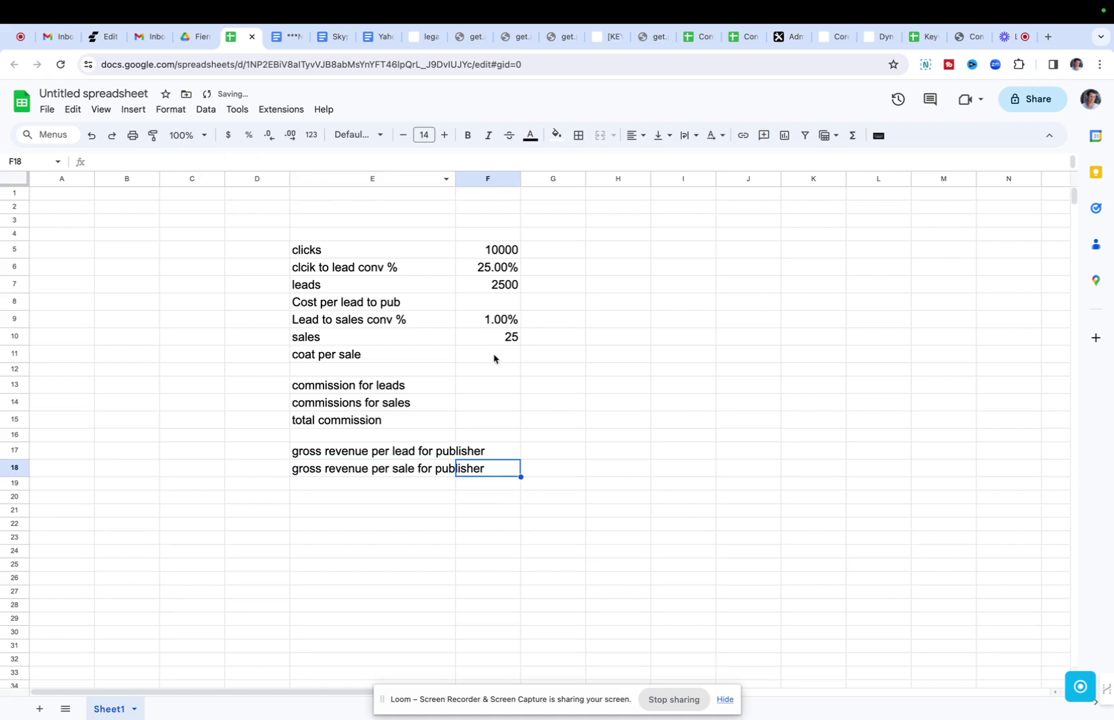
# Step: Enter the formula =F15/F7 in F17 to divide the total commission by the number of leads
pyautogui.click(488, 454)
pyautogui.write('=')
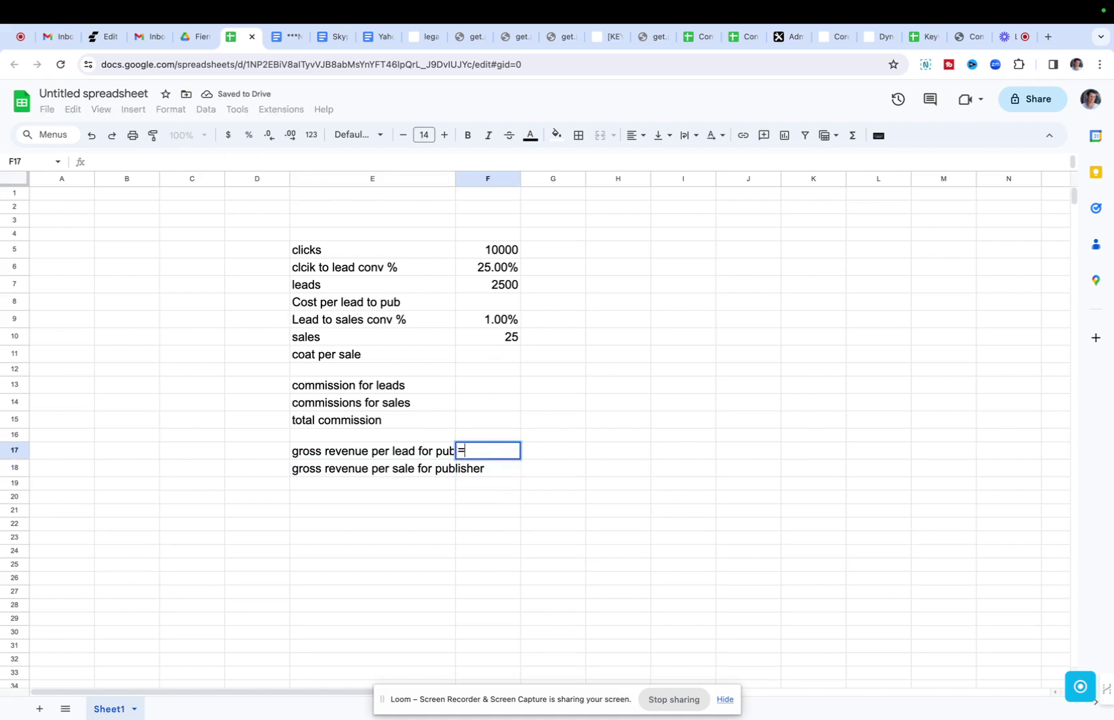
pyautogui.press('Up')
pyautogui.press('Up')
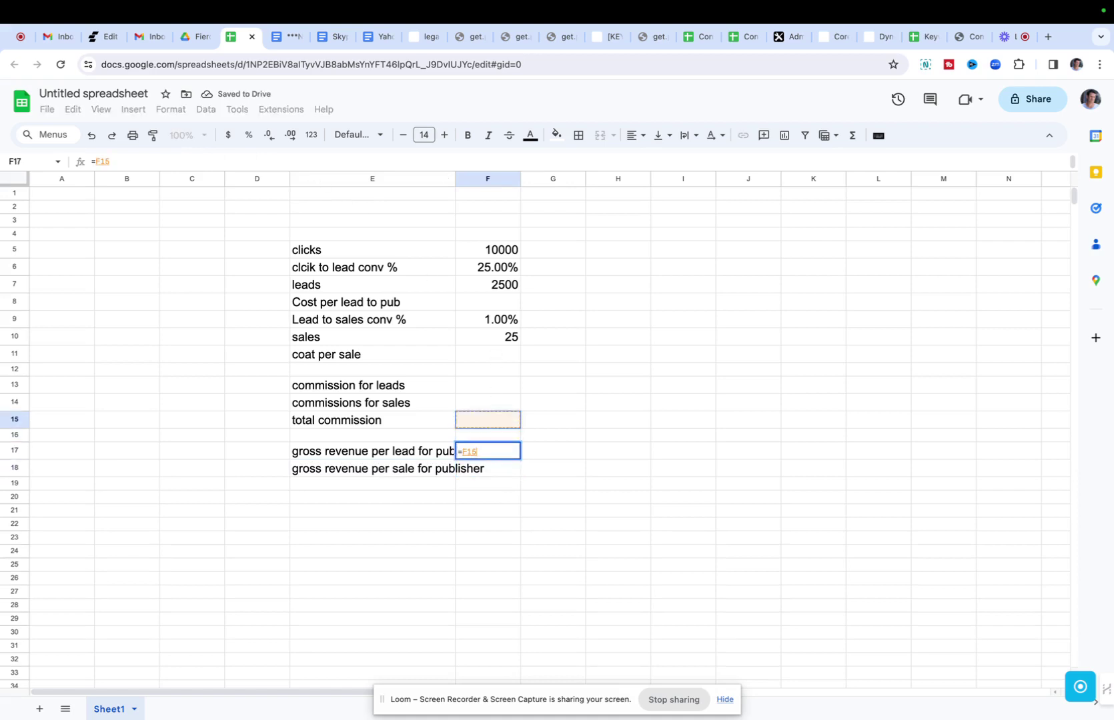
pyautogui.write('/')
pyautogui.press('Up')
pyautogui.press('Up')
pyautogui.press('Up')
pyautogui.press('Up')
pyautogui.press('Up')
pyautogui.press('Up')
pyautogui.press('Up')
pyautogui.press('Up')
pyautogui.press('Up')
pyautogui.press('Up')
pyautogui.press('Up')
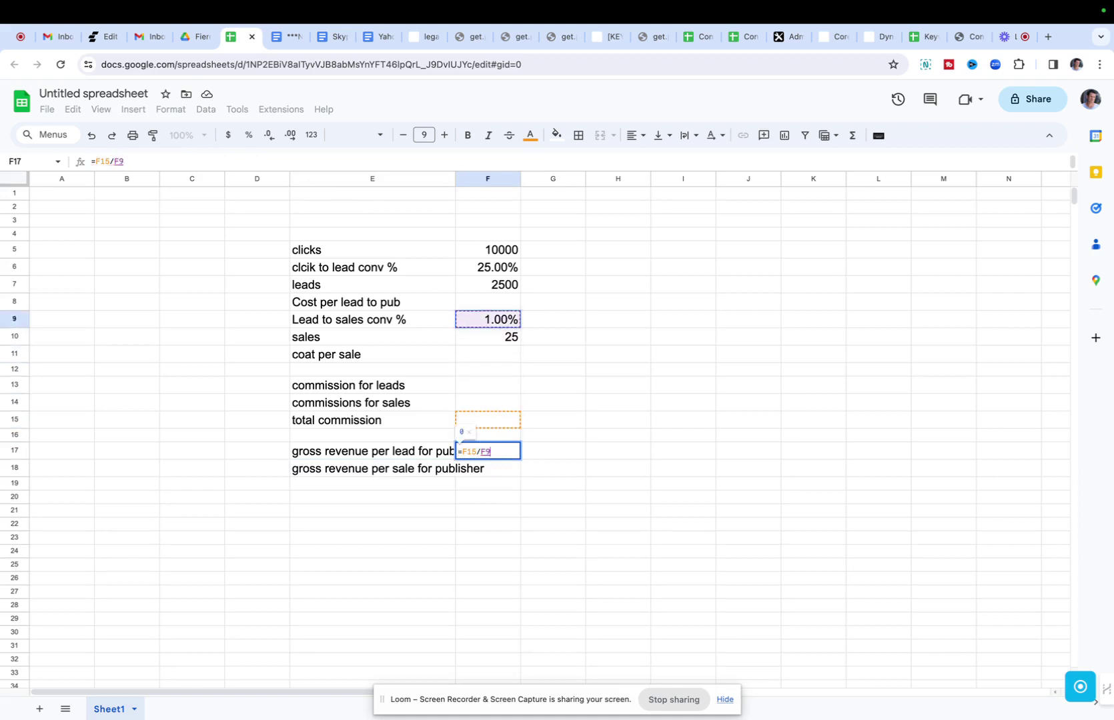
pyautogui.press('Down')
pyautogui.press('Return')
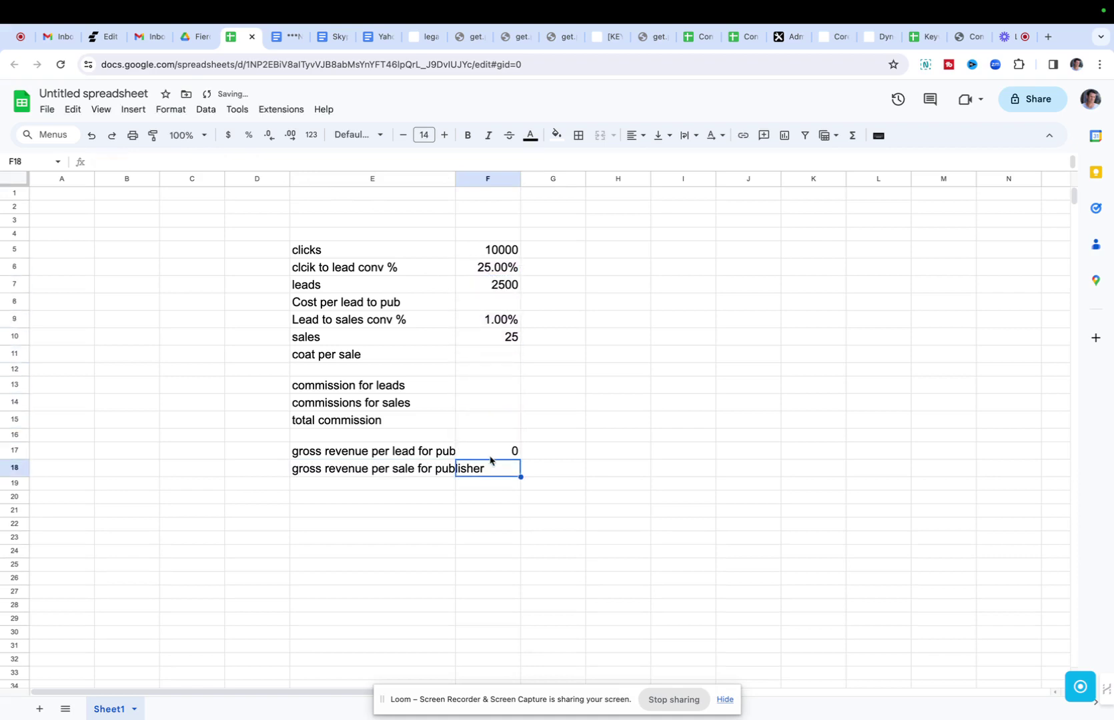
pyautogui.write('=')
pyautogui.press('Up')
pyautogui.press('Up')
pyautogui.press('Up')
pyautogui.press('Up')
pyautogui.press('Up')
pyautogui.press('Up')
pyautogui.press('Up')
pyautogui.press('Up')
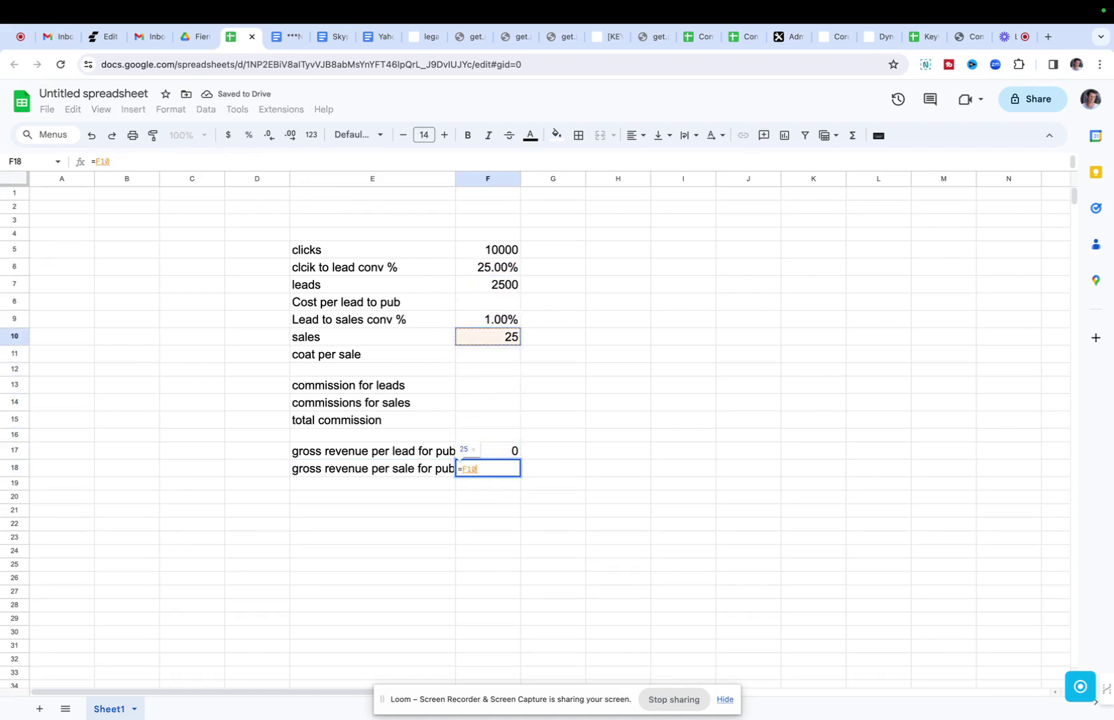
pyautogui.write('/')
pyautogui.press('Up')
pyautogui.press('Up')
pyautogui.press('Up')
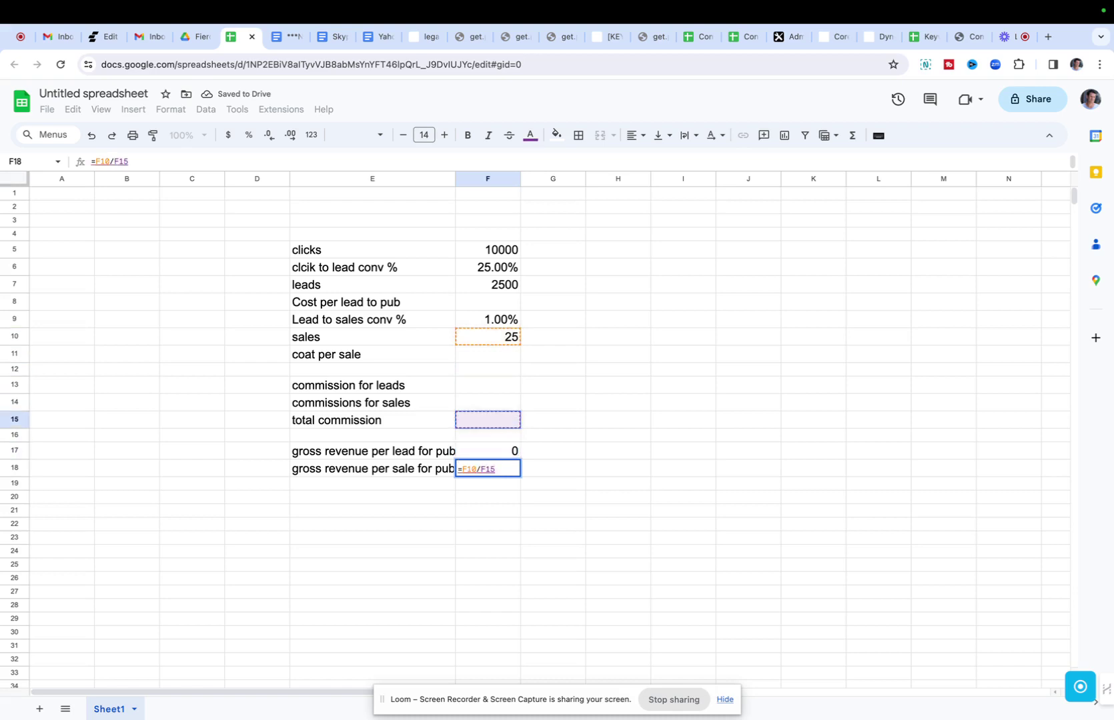
pyautogui.press('Escape')
# Step: Enter the formula =F15/F10 in F18 to divide the total commission by the number of sales
pyautogui.write('=')
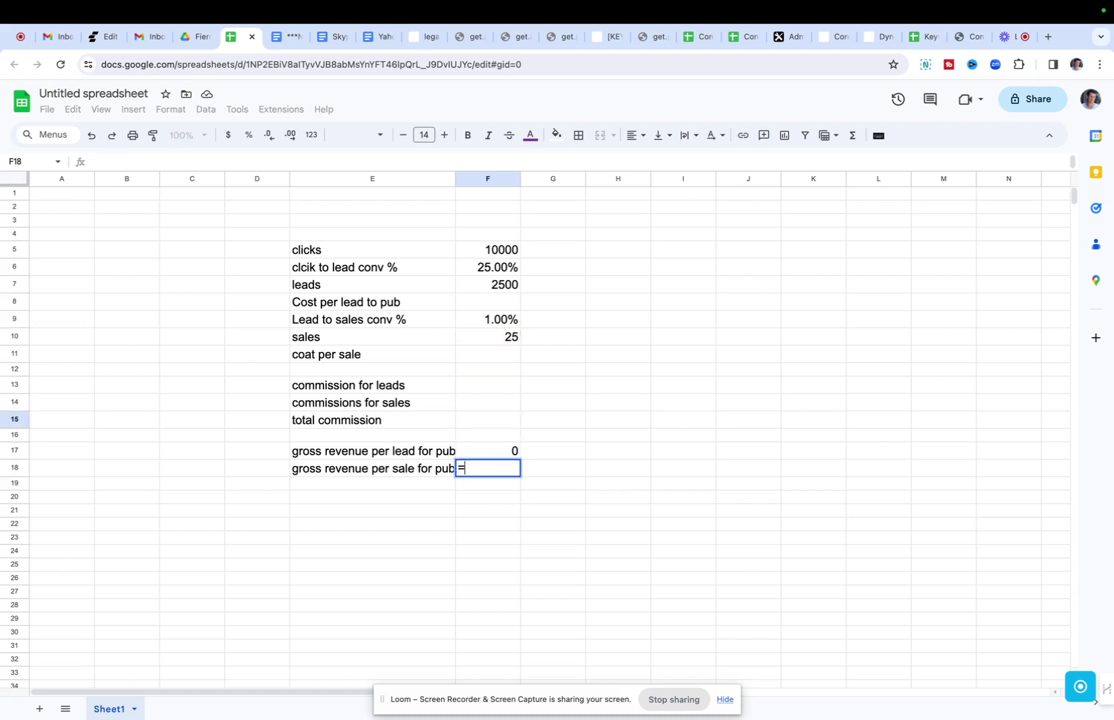
pyautogui.press('Up')
pyautogui.press('Up')
pyautogui.press('Up')
pyautogui.press('Up')
pyautogui.press('Up')
pyautogui.press('Up')
pyautogui.press('Down')
pyautogui.press('Down')
pyautogui.press('Down')
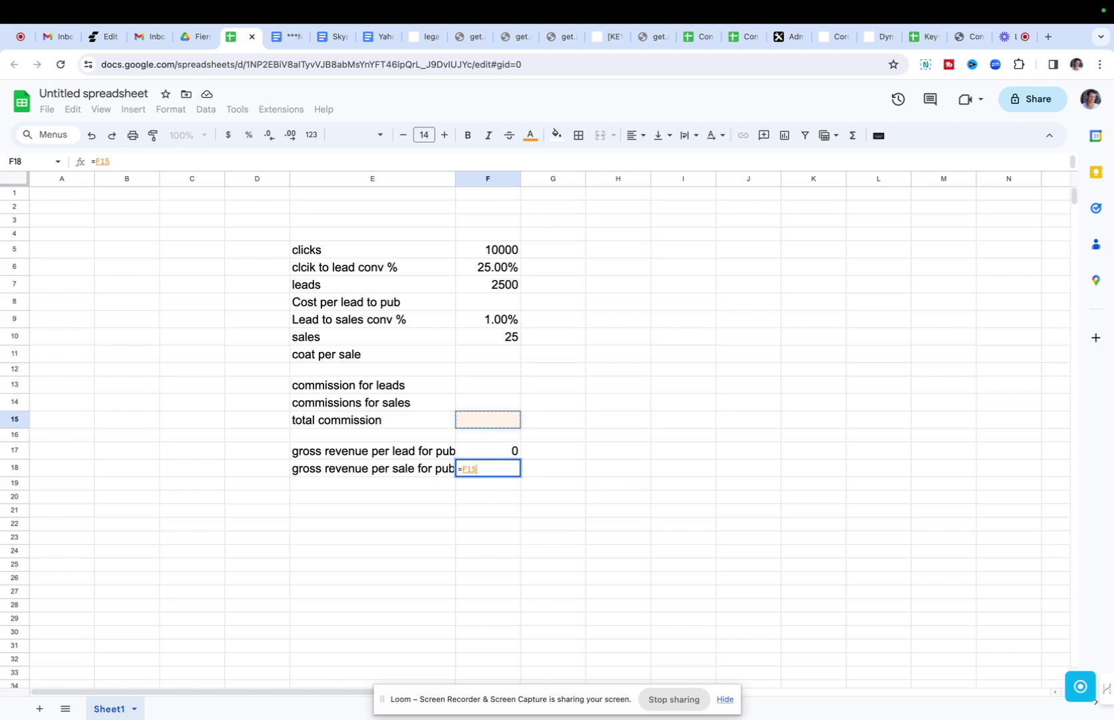
pyautogui.write('/')
pyautogui.press('Up')
pyautogui.press('Up')
pyautogui.press('Up')
pyautogui.press('Up')
pyautogui.press('Up')
pyautogui.press('Up')
pyautogui.press('Up')
pyautogui.press('Up')
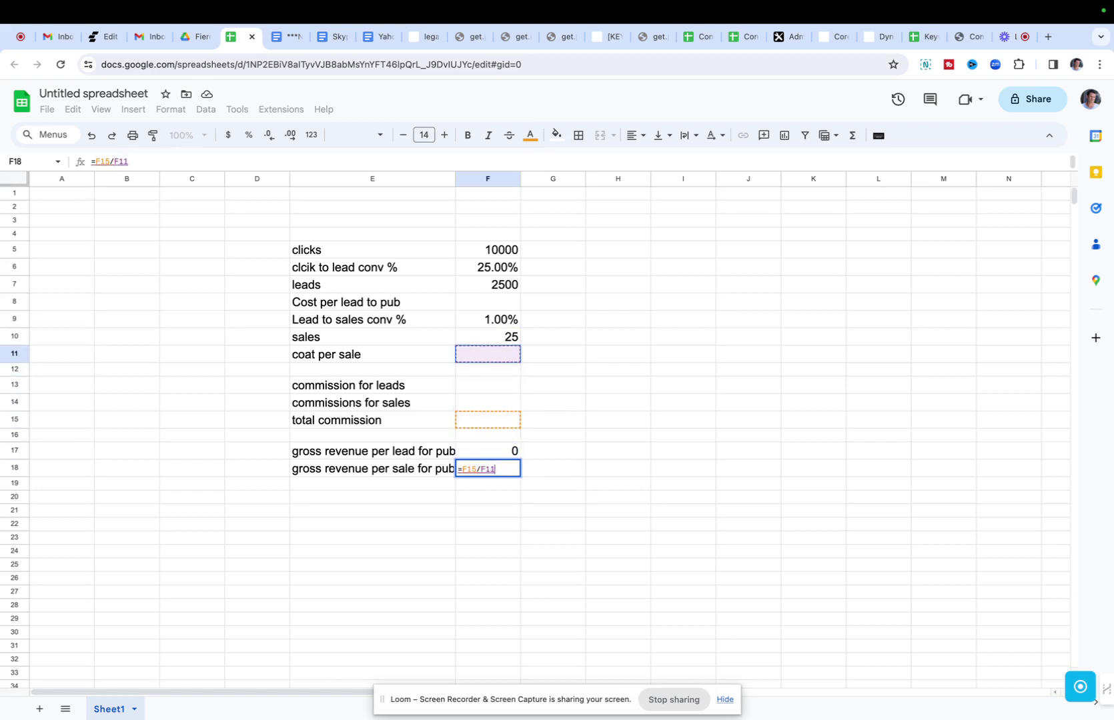
pyautogui.press('Return')
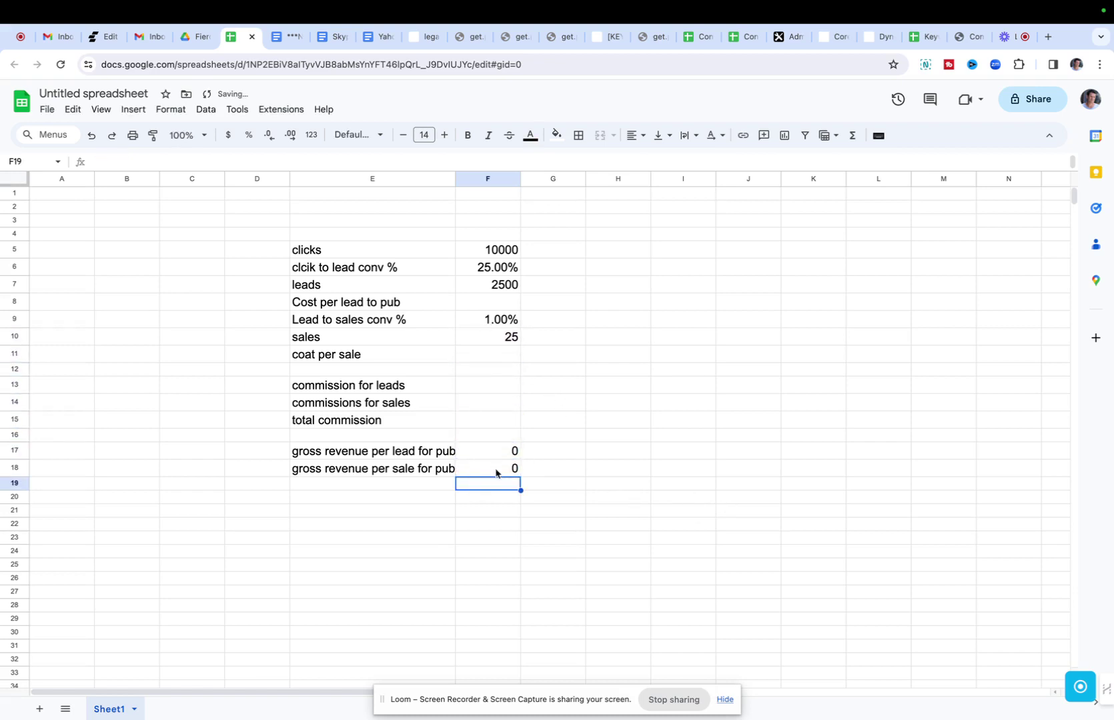
# Step: Label cell B4 "payout per lead" and enter $1 in C4
pyautogui.click(503, 306)
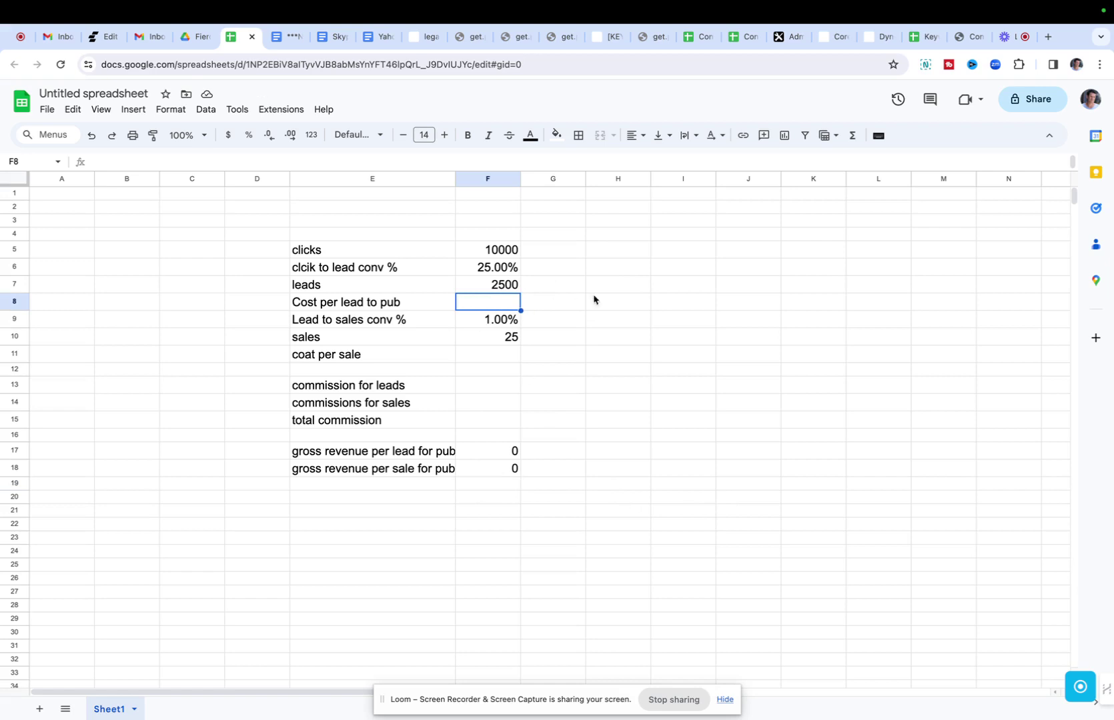
pyautogui.click(128, 236)
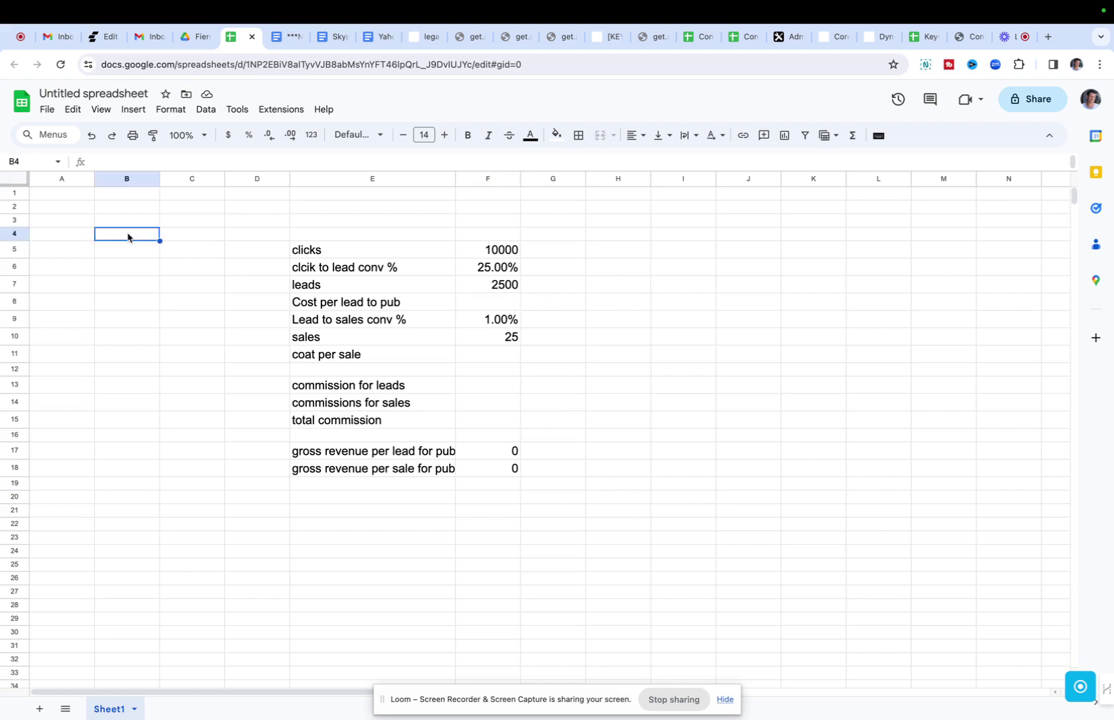
pyautogui.write('pau')
pyautogui.press('BackSpace')
pyautogui.write('yout')
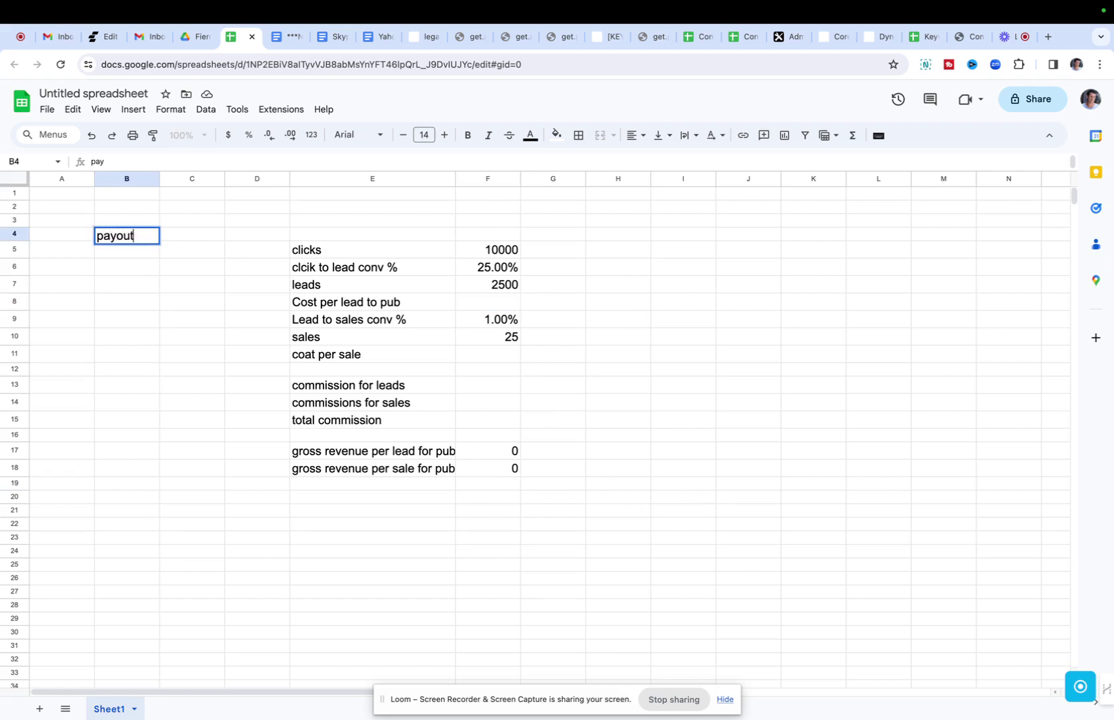
pyautogui.write(' per lead')
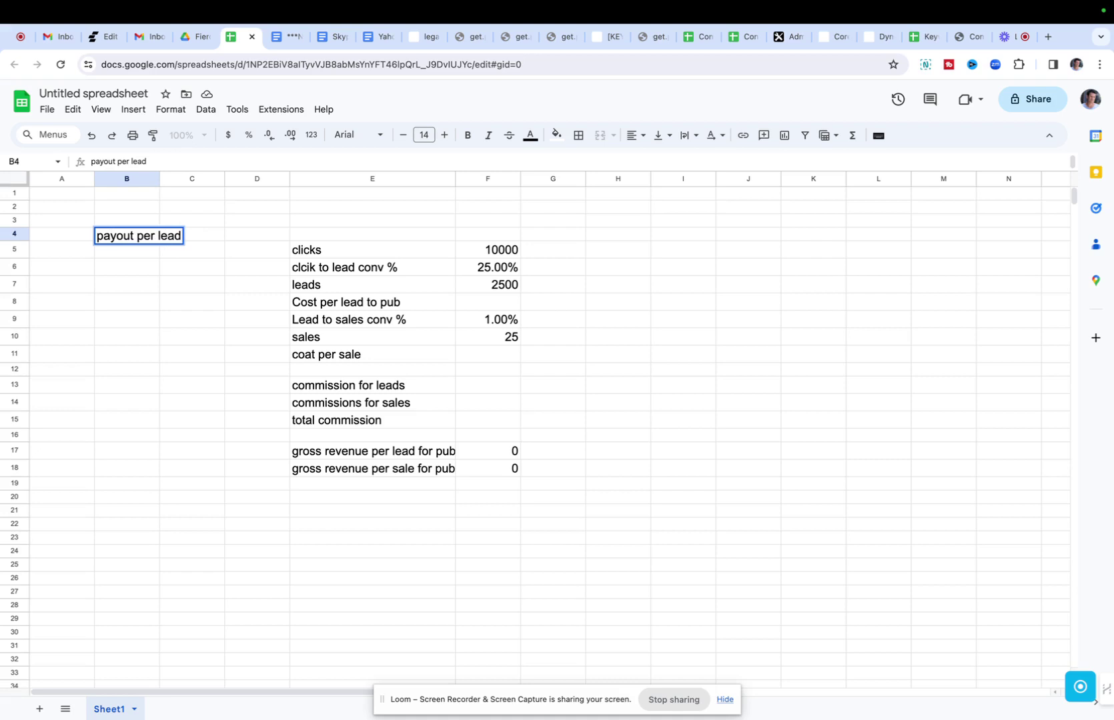
pyautogui.press('Tab')
pyautogui.write('$1')
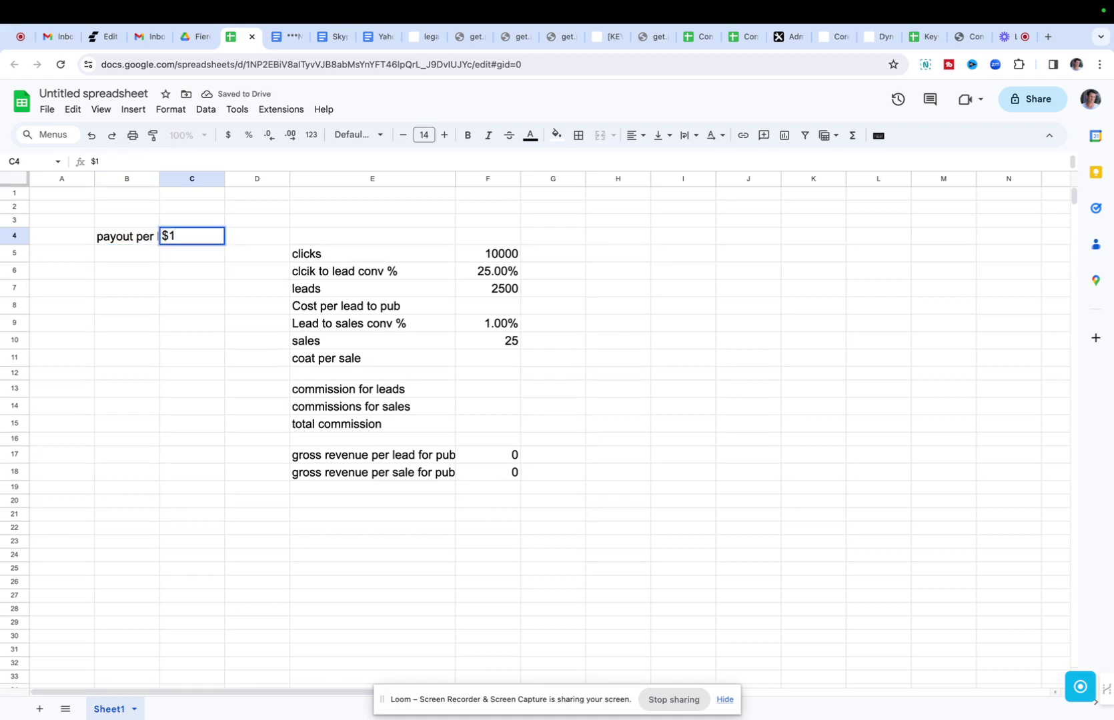
pyautogui.press('Return')
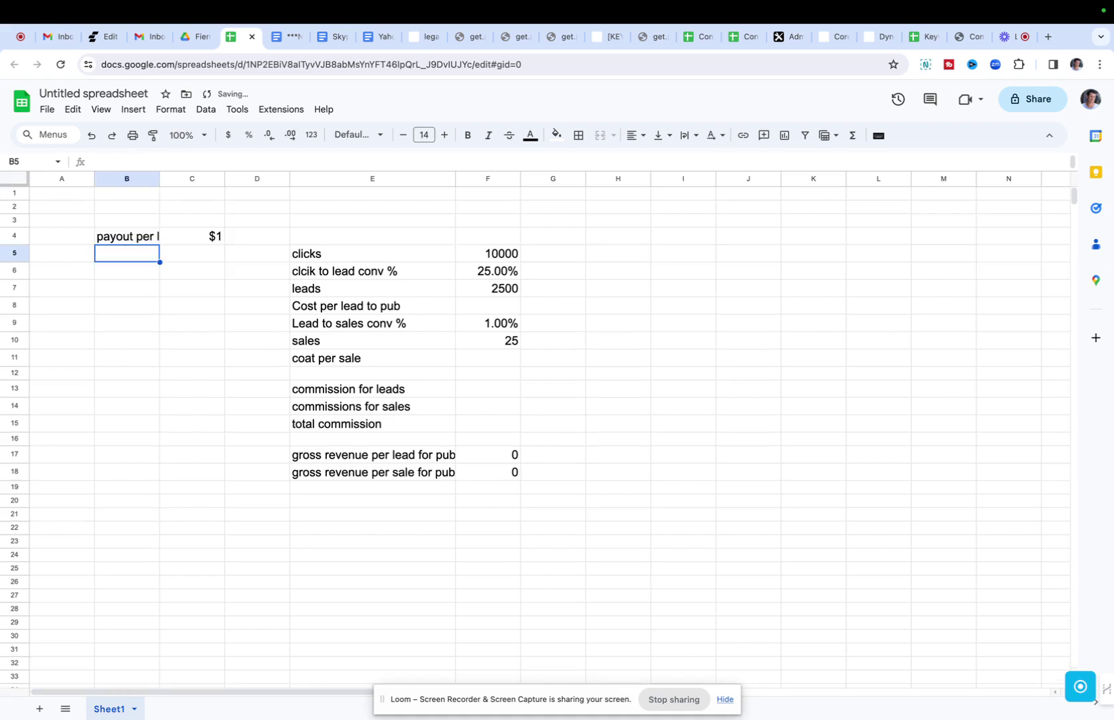
# Step: Label cell B5 "payout for sale" with $150 in C5, and widen column B to fit the labels
pyautogui.write('payout for sale')
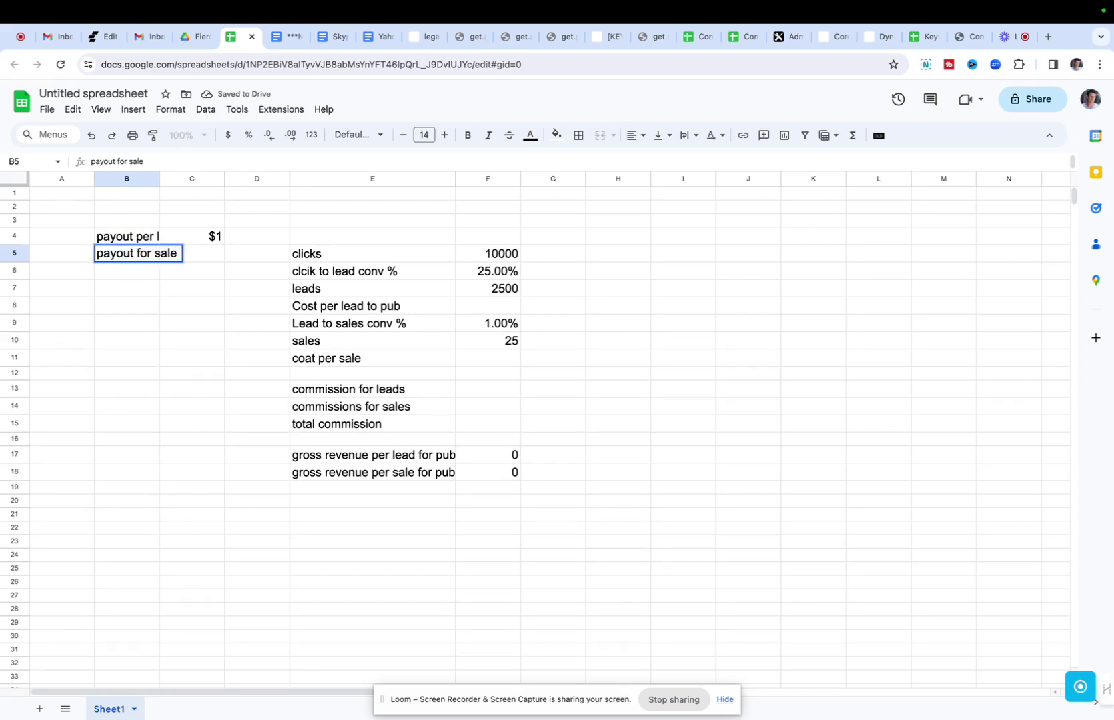
pyautogui.press('Tab')
pyautogui.write('$150')
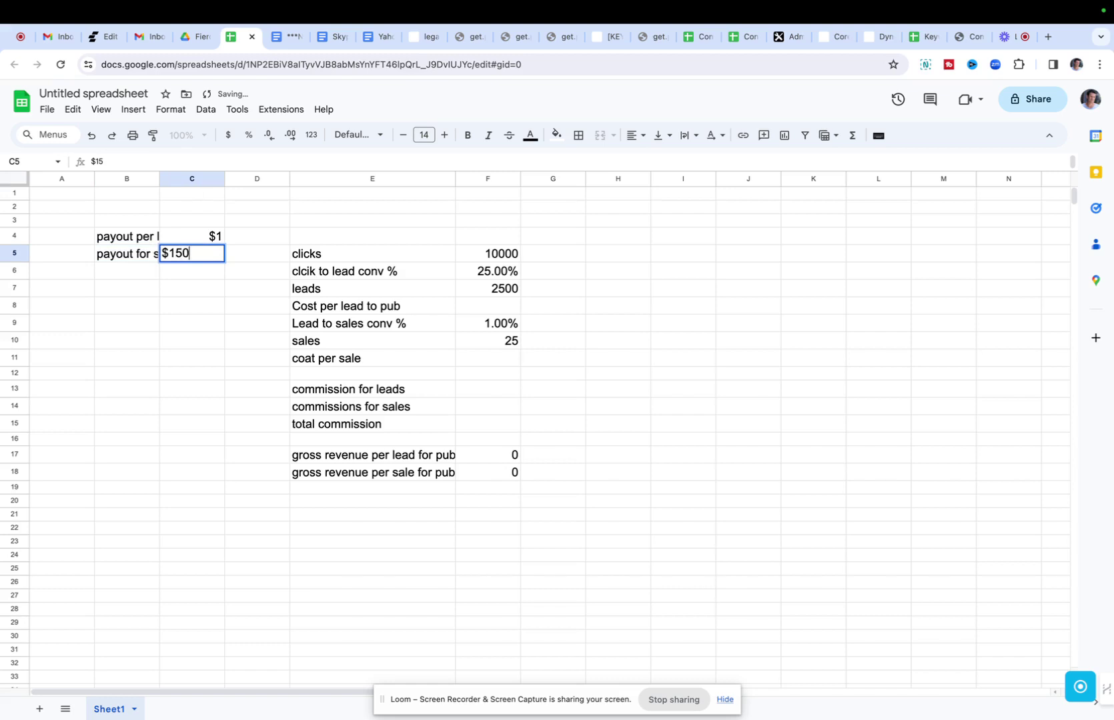
pyautogui.press('Return')
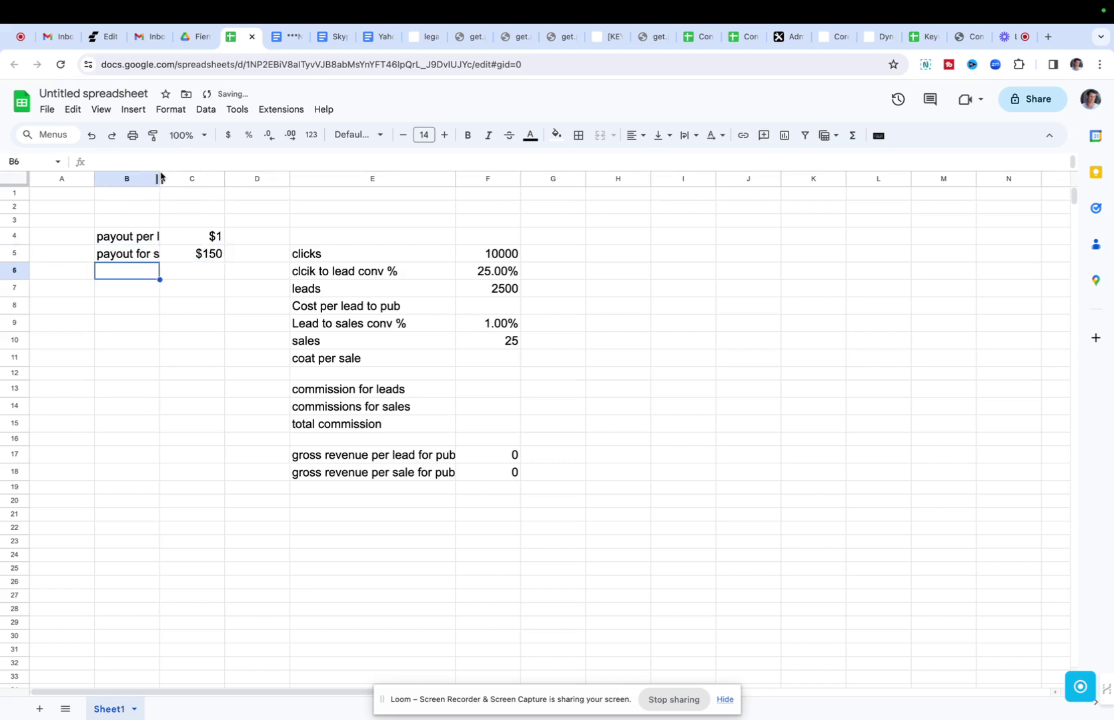
pyautogui.moveTo(160, 179); pyautogui.dragTo(183, 179)
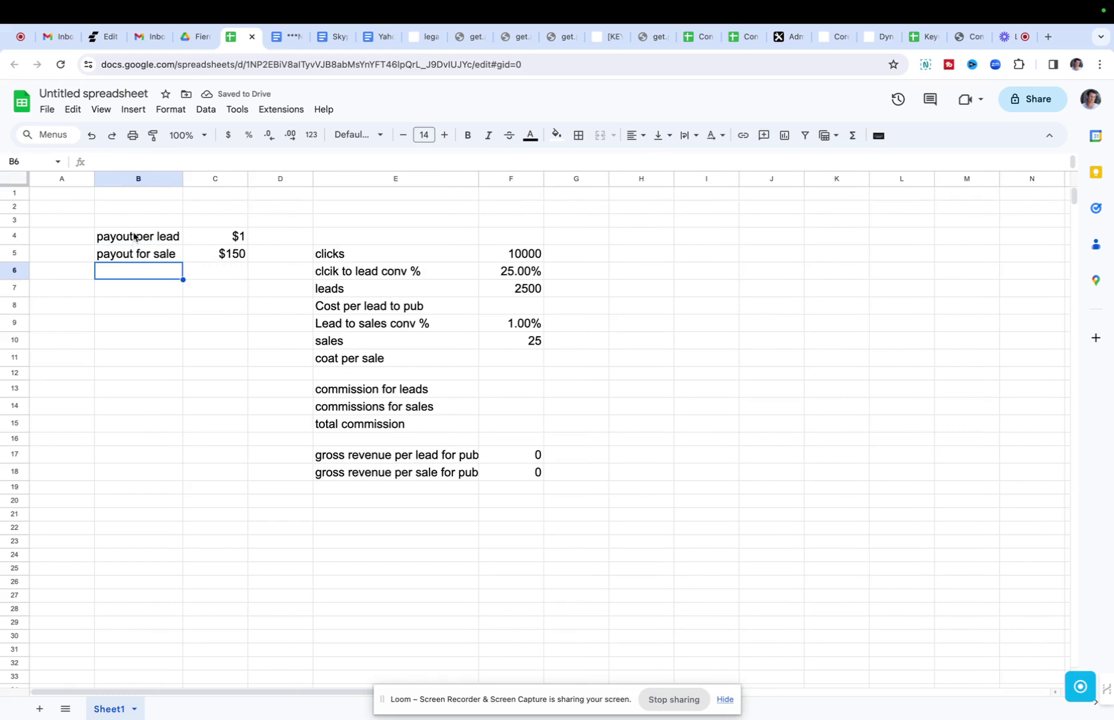
# Step: Apply all borders to the payout table in B4:C5
pyautogui.moveTo(134, 237); pyautogui.dragTo(208, 263)
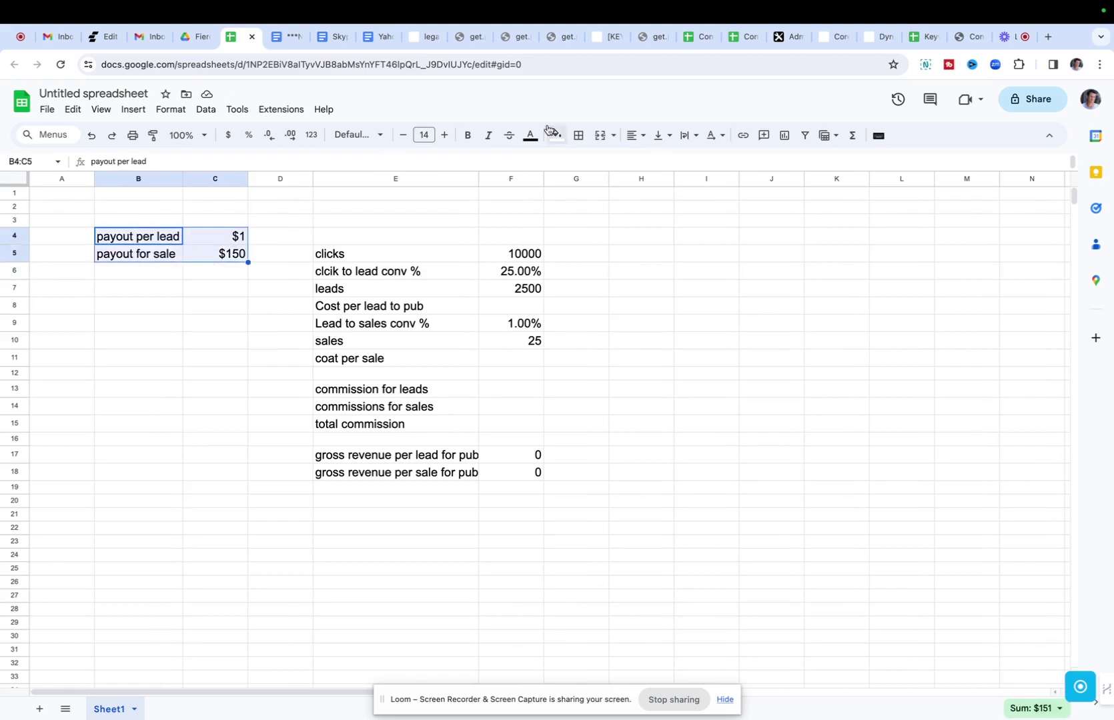
pyautogui.click(579, 136)
pyautogui.click(585, 164)
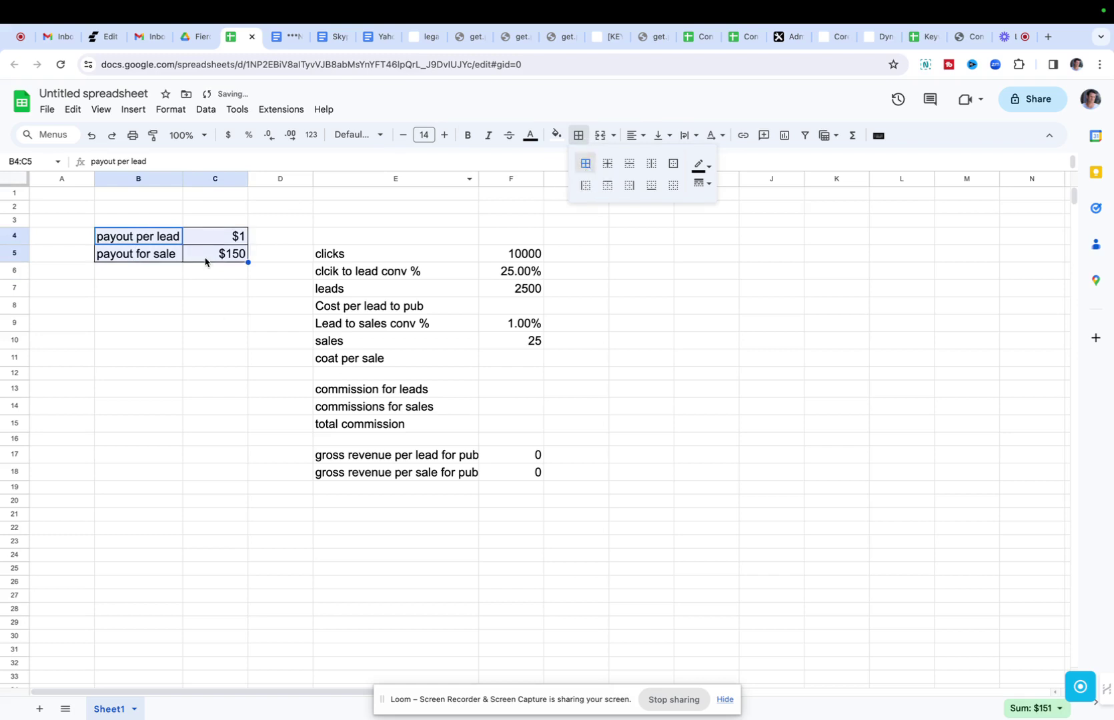
pyautogui.click(213, 274)
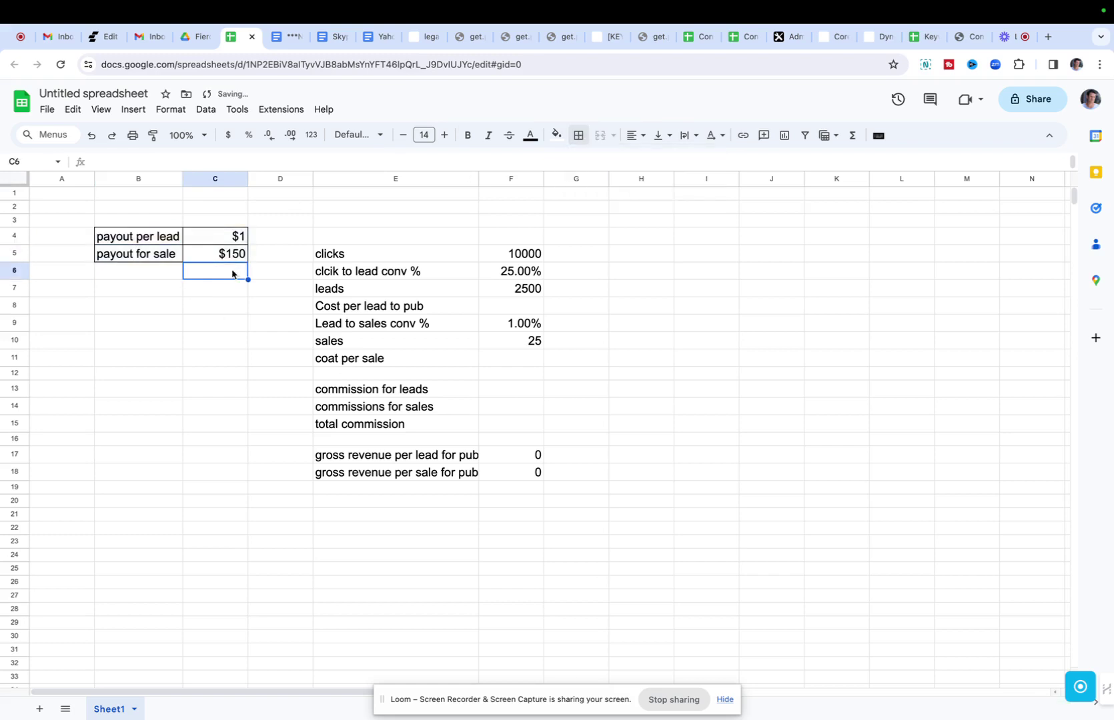
pyautogui.click(534, 311)
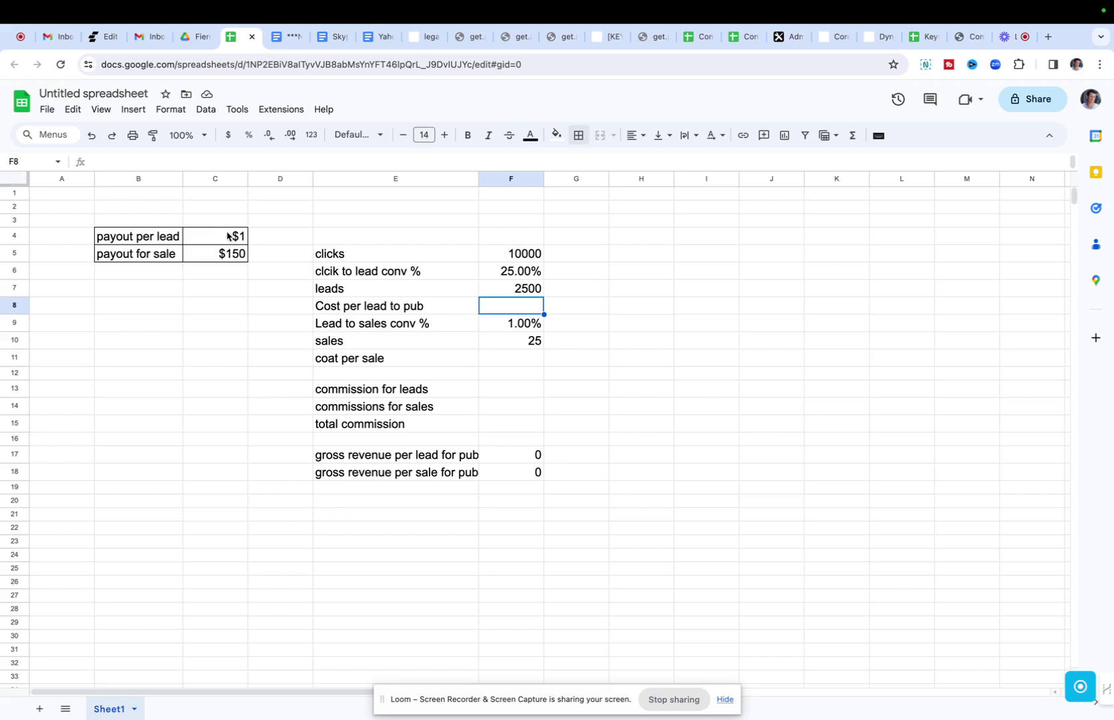
# Step: Label cell B7 "margins we want" and enter .50 in C7
pyautogui.click(144, 293)
pyautogui.write('margins')
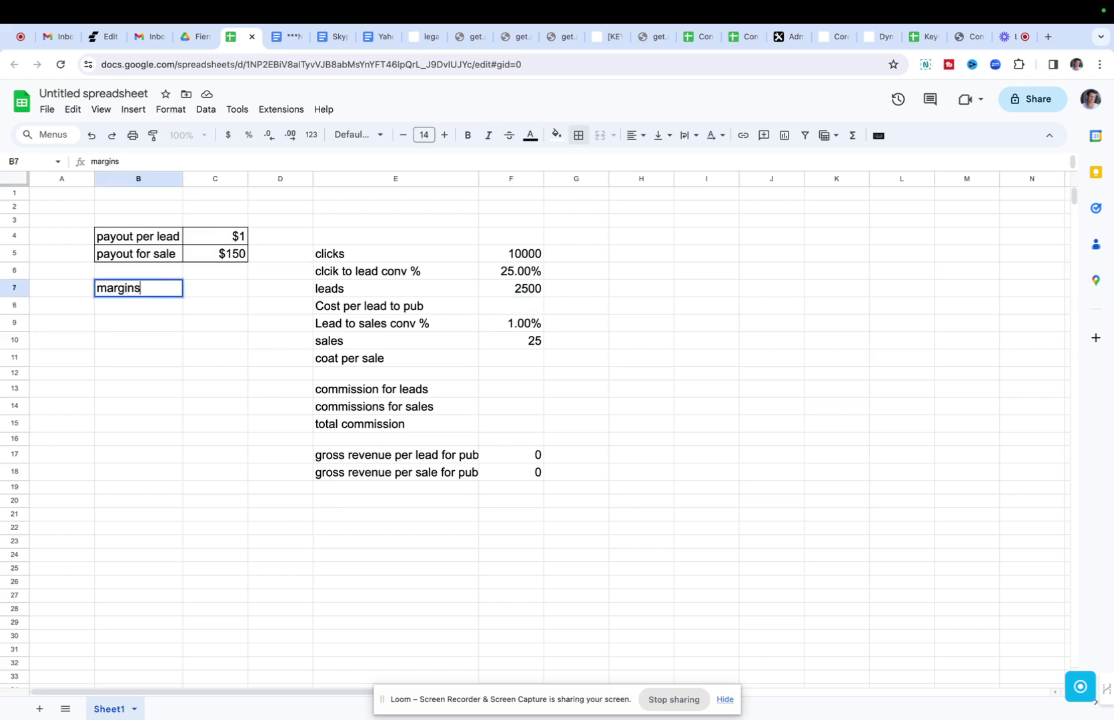
pyautogui.write(' we want')
pyautogui.press('Tab')
pyautogui.write('.50')
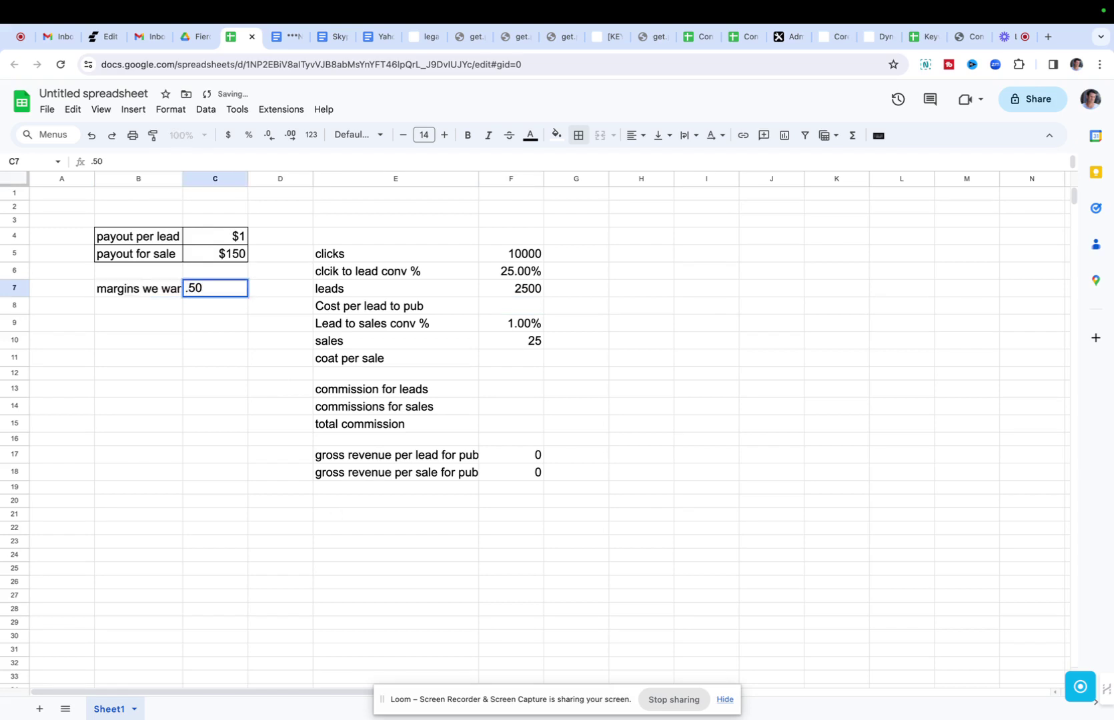
pyautogui.press('Return')
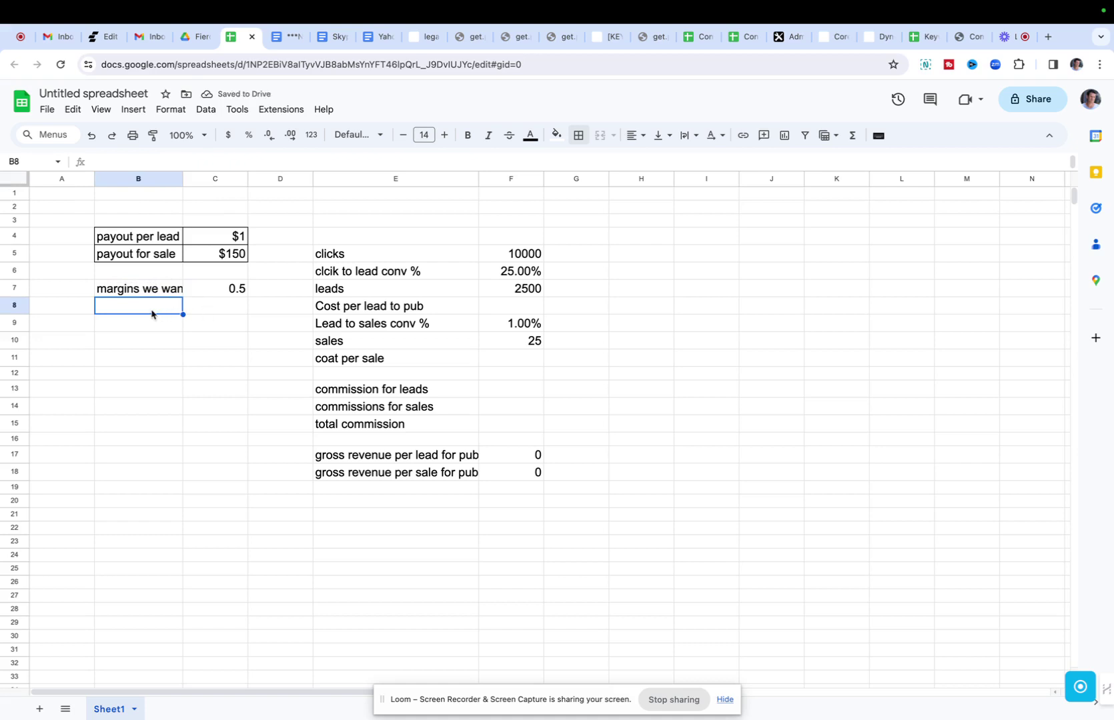
# Step: Label cell B8 "pub payout" and enter the formula =C4*C7 in C8
pyautogui.write('pub payoput')
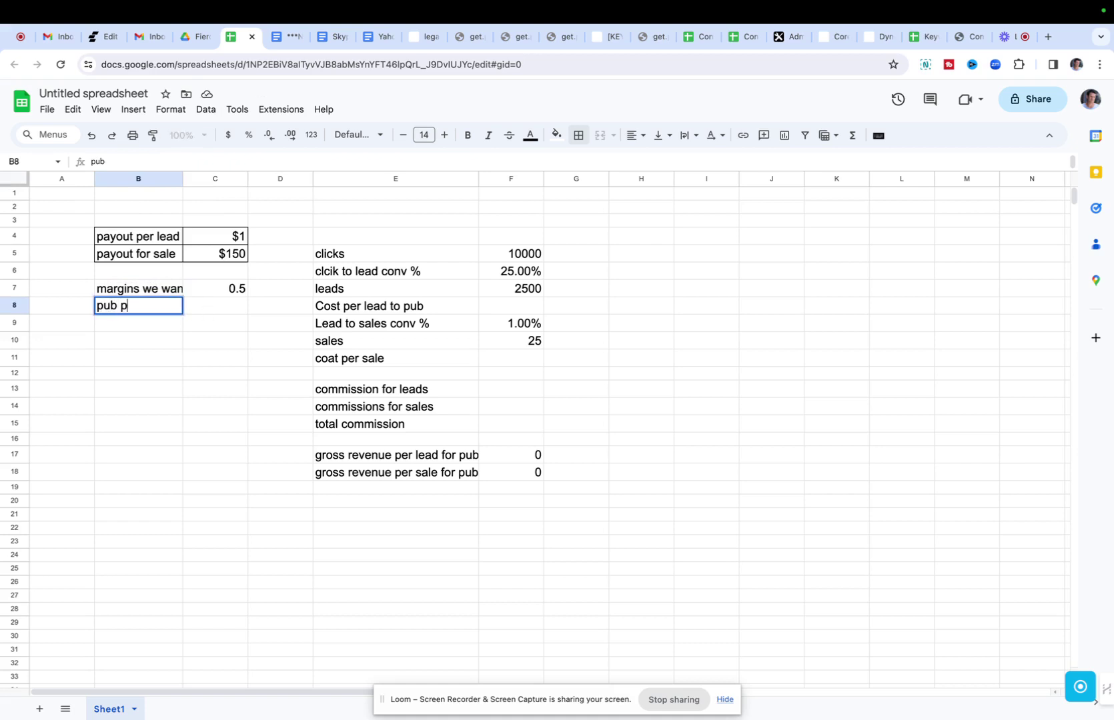
pyautogui.press('BackSpace')
pyautogui.press('BackSpace')
pyautogui.press('BackSpace')
pyautogui.press('BackSpace')
pyautogui.write('out')
pyautogui.press('Tab')
pyautogui.write('=C4')
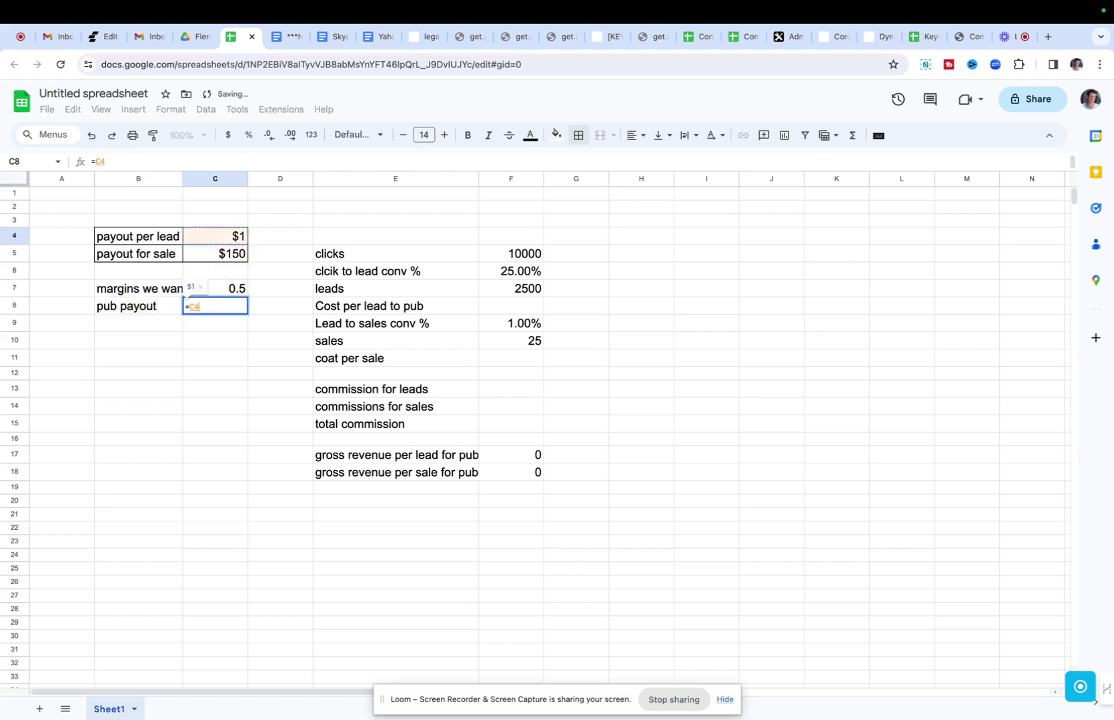
pyautogui.write('*C7')
pyautogui.press('Return')
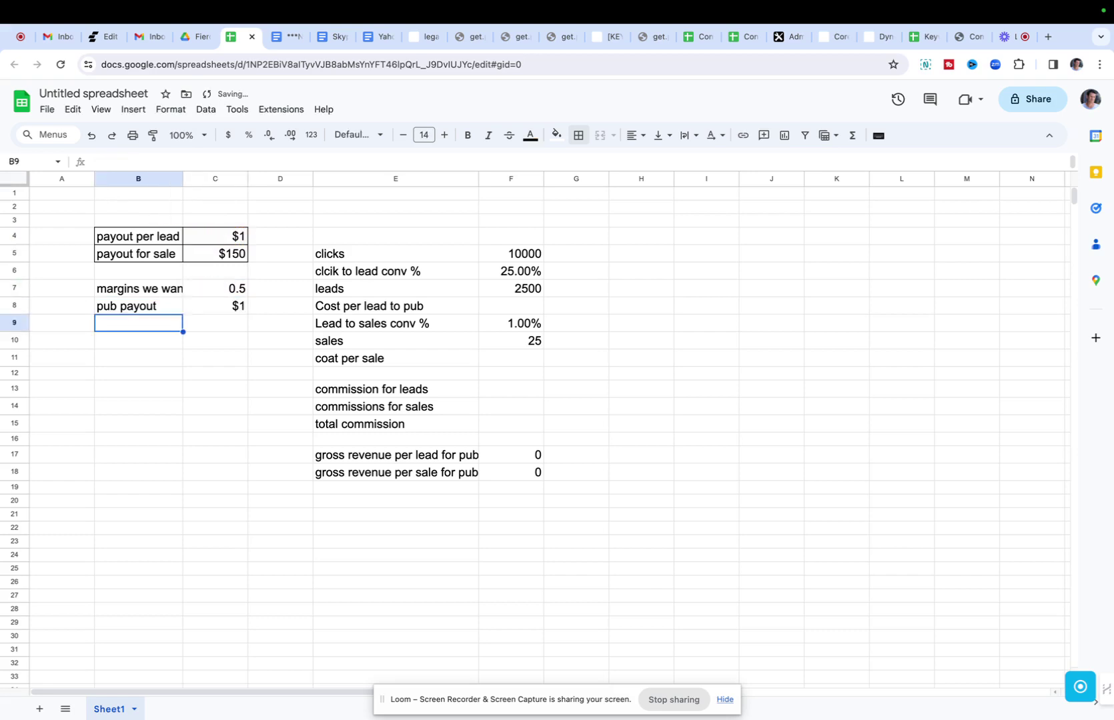
# Step: Show the publisher payout in C8 with two decimal places
pyautogui.click(219, 313)
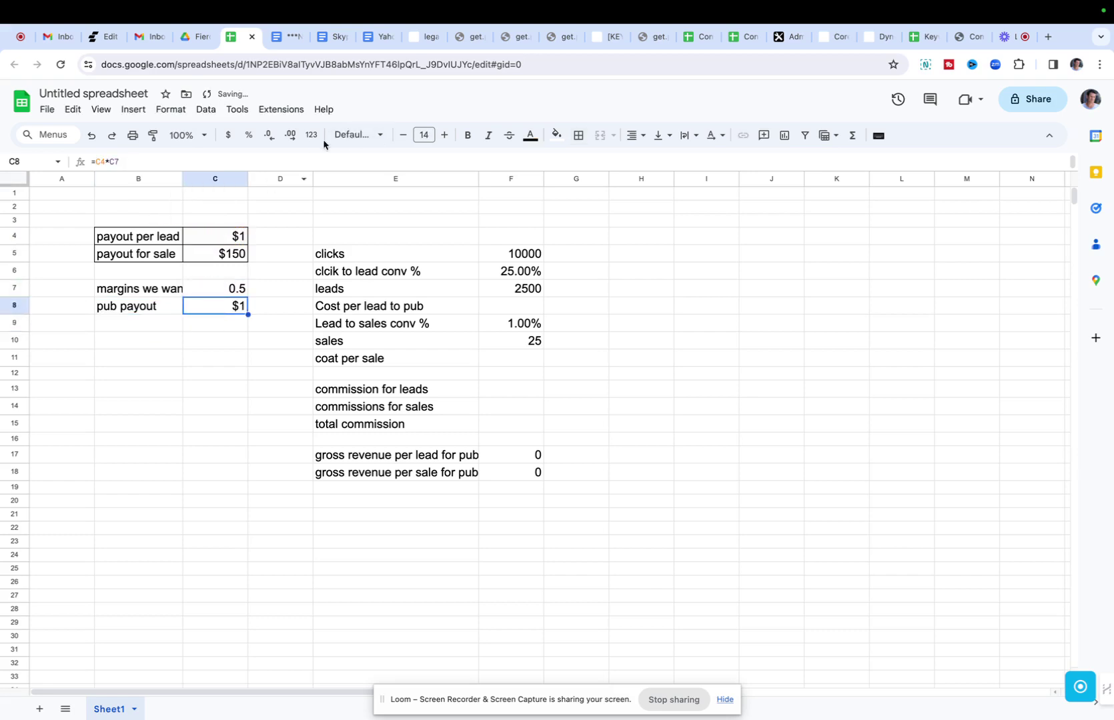
pyautogui.click(291, 135)
pyautogui.click(291, 134)
# Step: Extend the label in B8 to "pub payout per lead" and widen column B to fit it
pyautogui.click(129, 318)
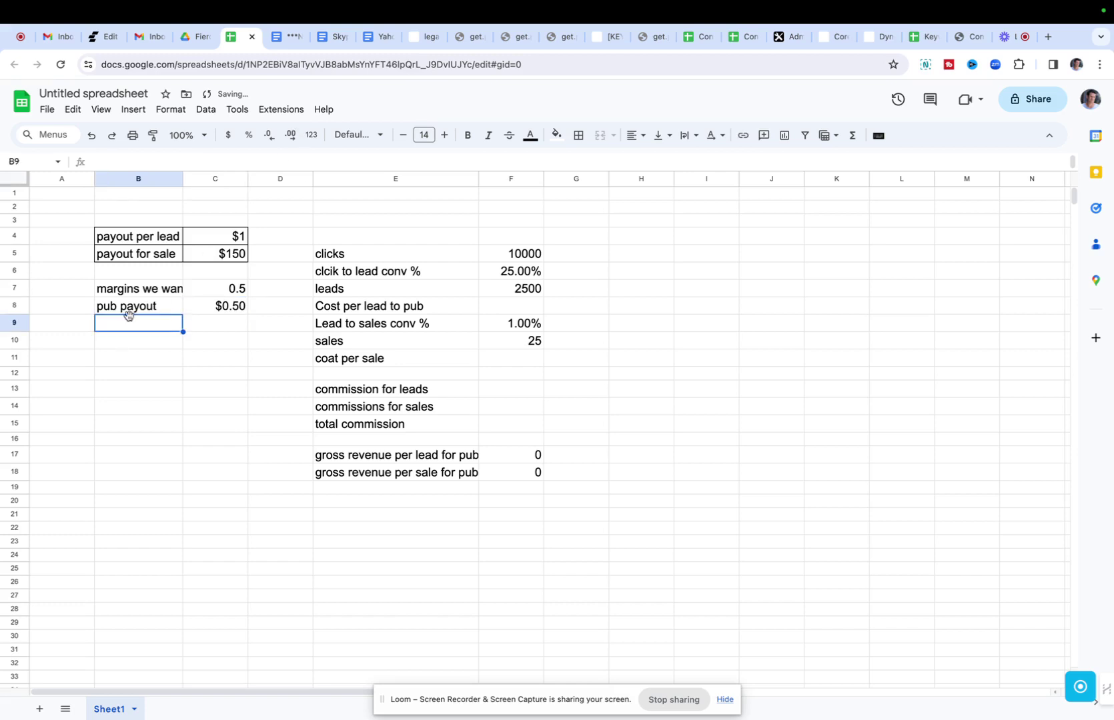
pyautogui.click(129, 309)
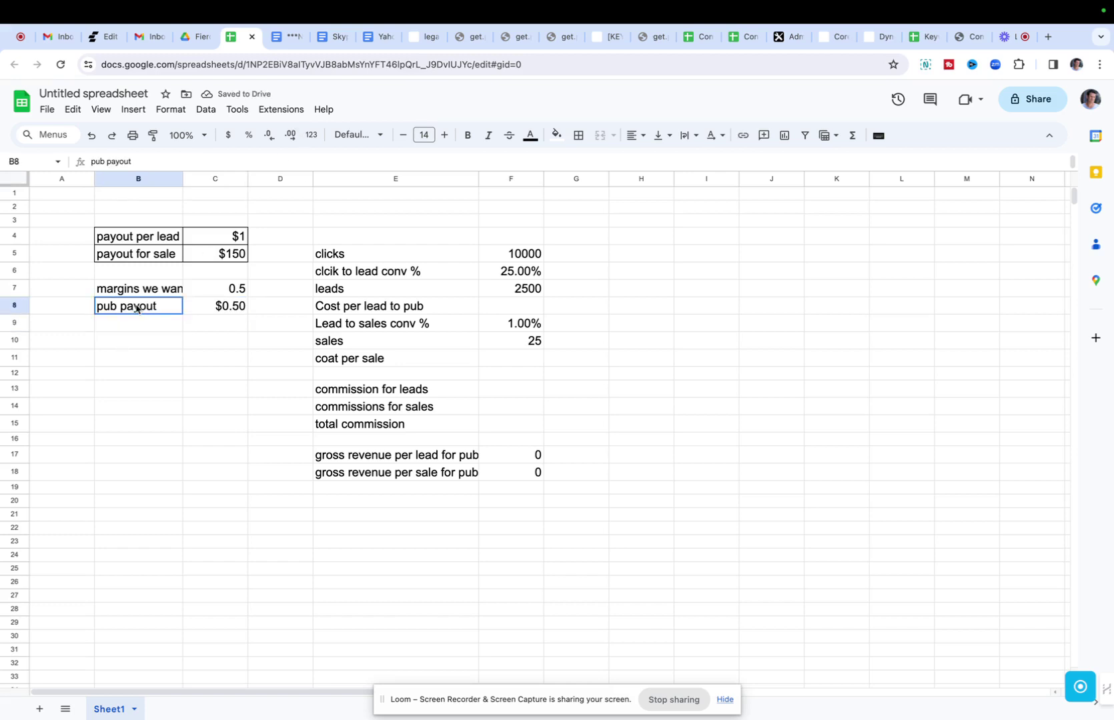
pyautogui.click(133, 161)
pyautogui.write('per lead')
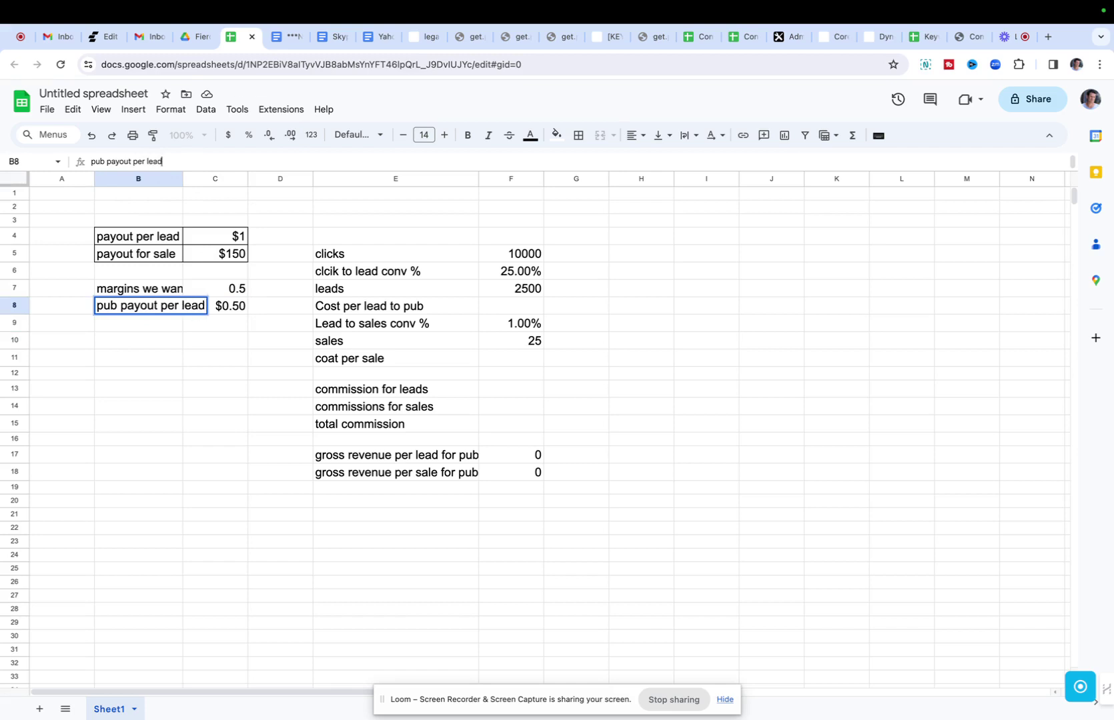
pyautogui.press('Return')
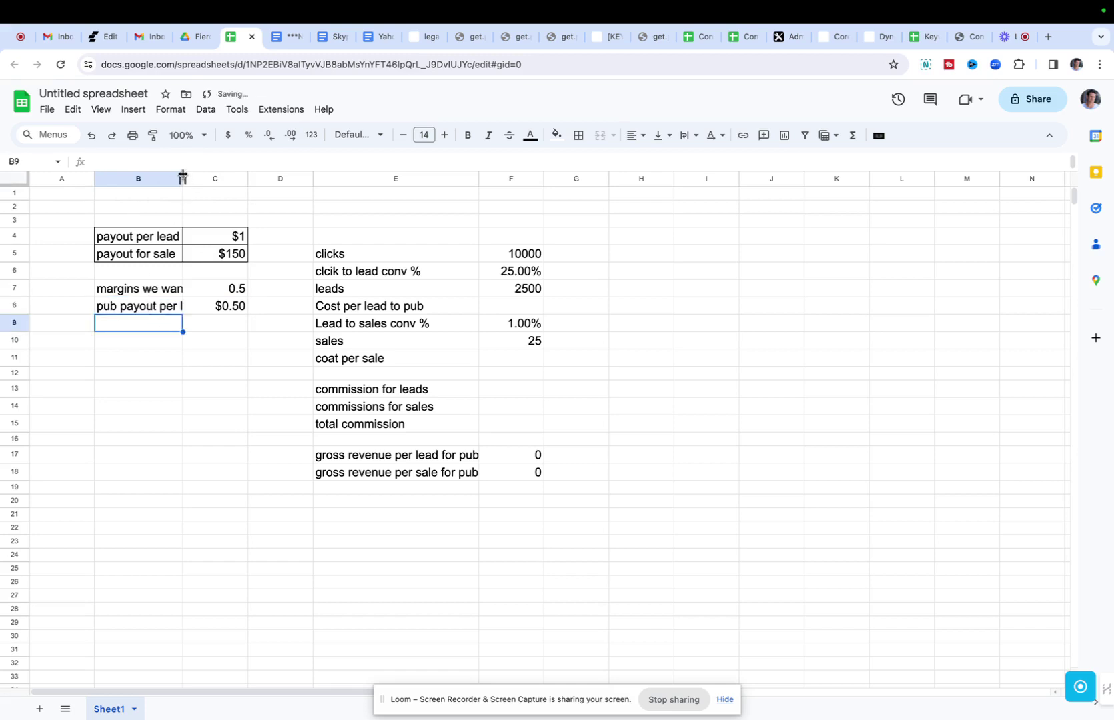
pyautogui.moveTo(182, 179); pyautogui.dragTo(227, 179)
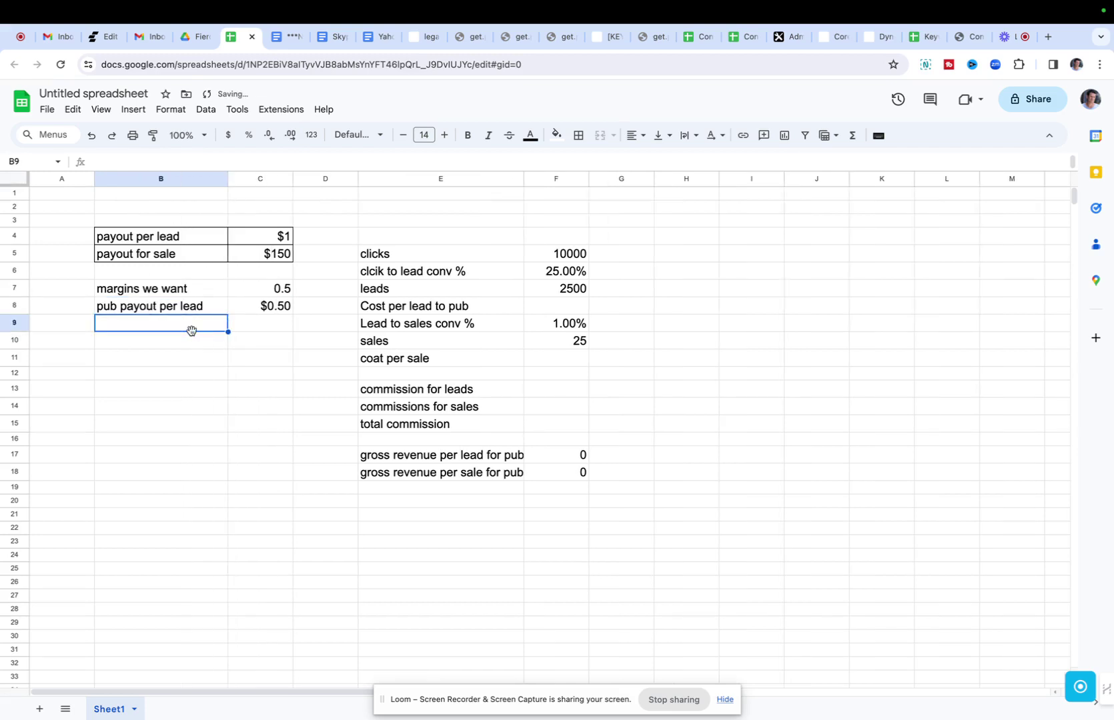
# Step: Label cell B9 "pub payout per sale"
pyautogui.write('pub pay')
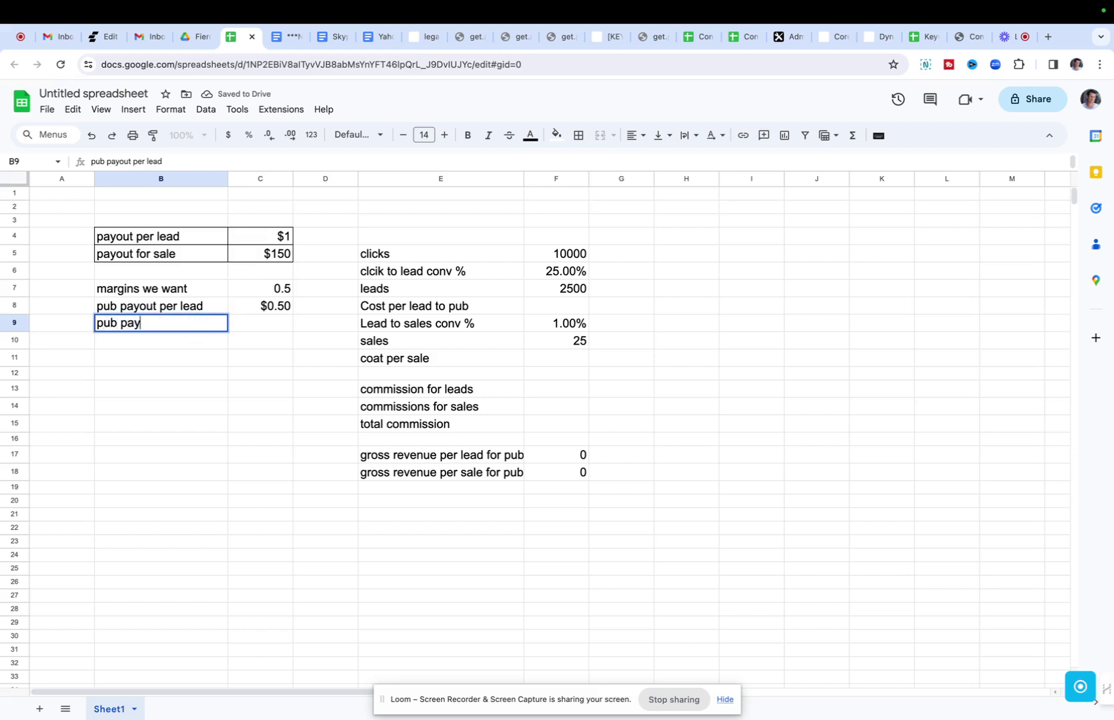
pyautogui.write('out per s')
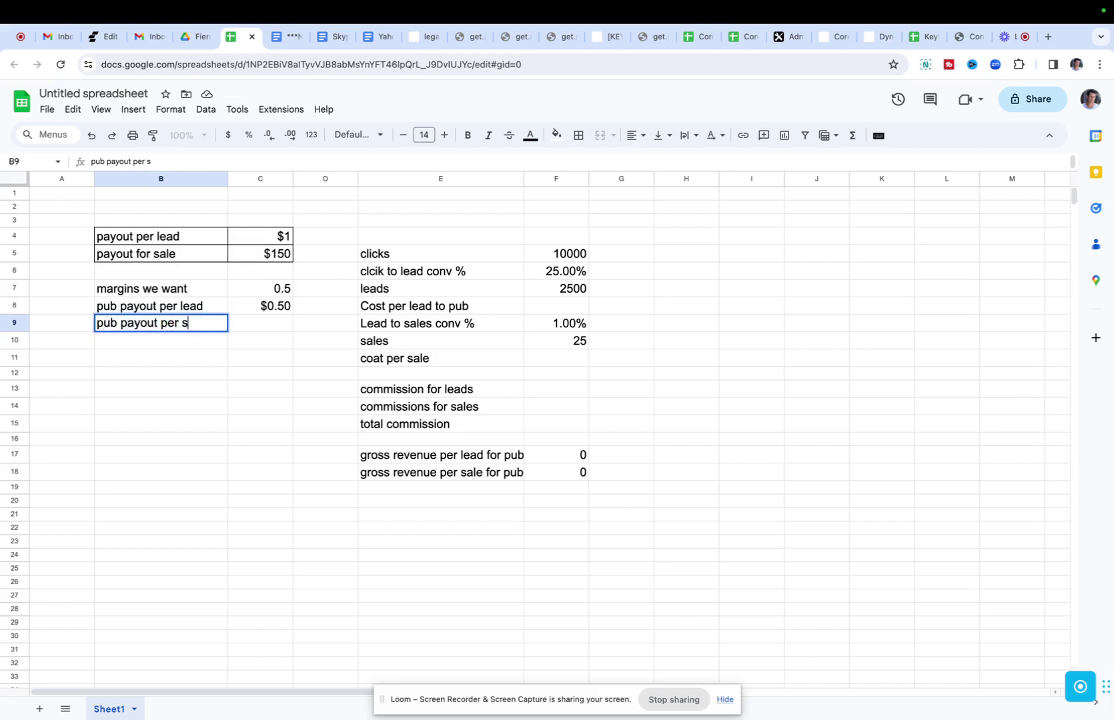
pyautogui.write('ale')
pyautogui.press('Tab')
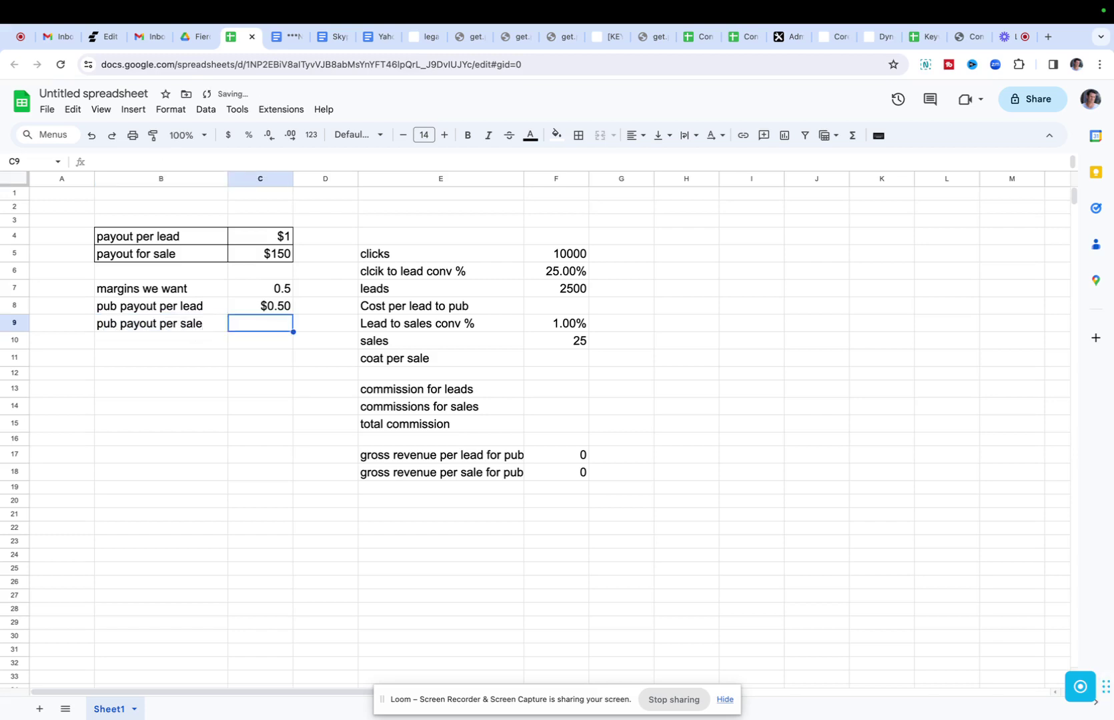
# Step: Enter the formula =C5*C7 in C9 to multiply the payout for sale by the margin
pyautogui.write('=')
pyautogui.press('Up')
pyautogui.press('Up')
pyautogui.press('Up')
pyautogui.press('Up')
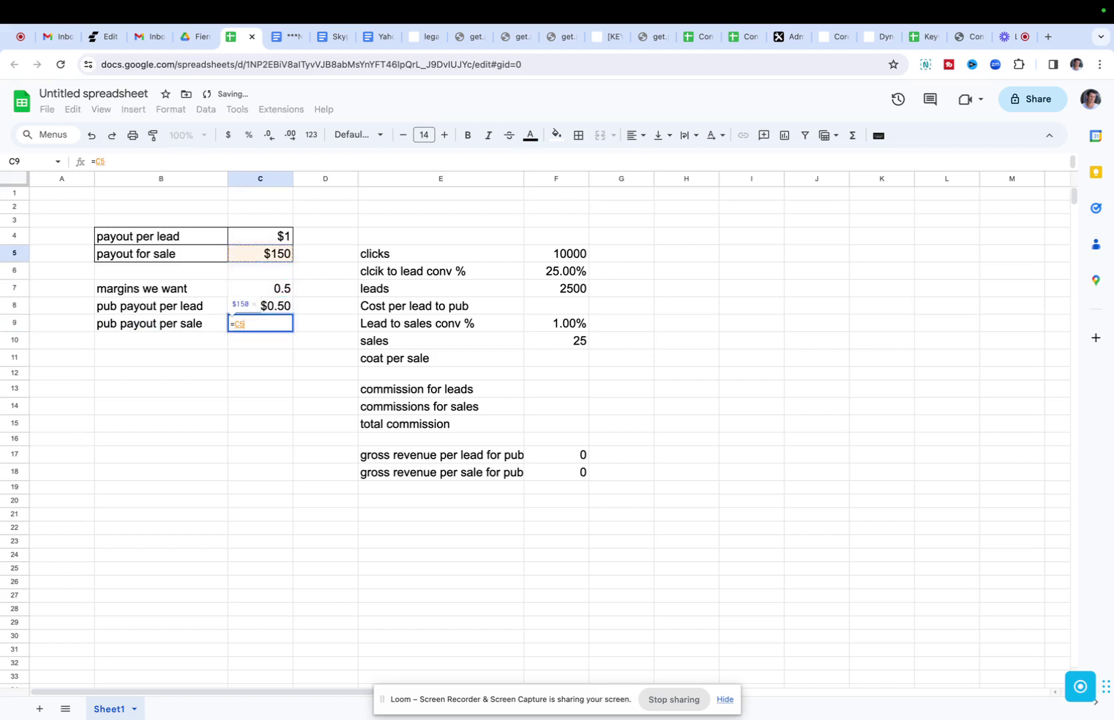
pyautogui.write('*')
pyautogui.press('Up')
pyautogui.press('Up')
pyautogui.press('Return')
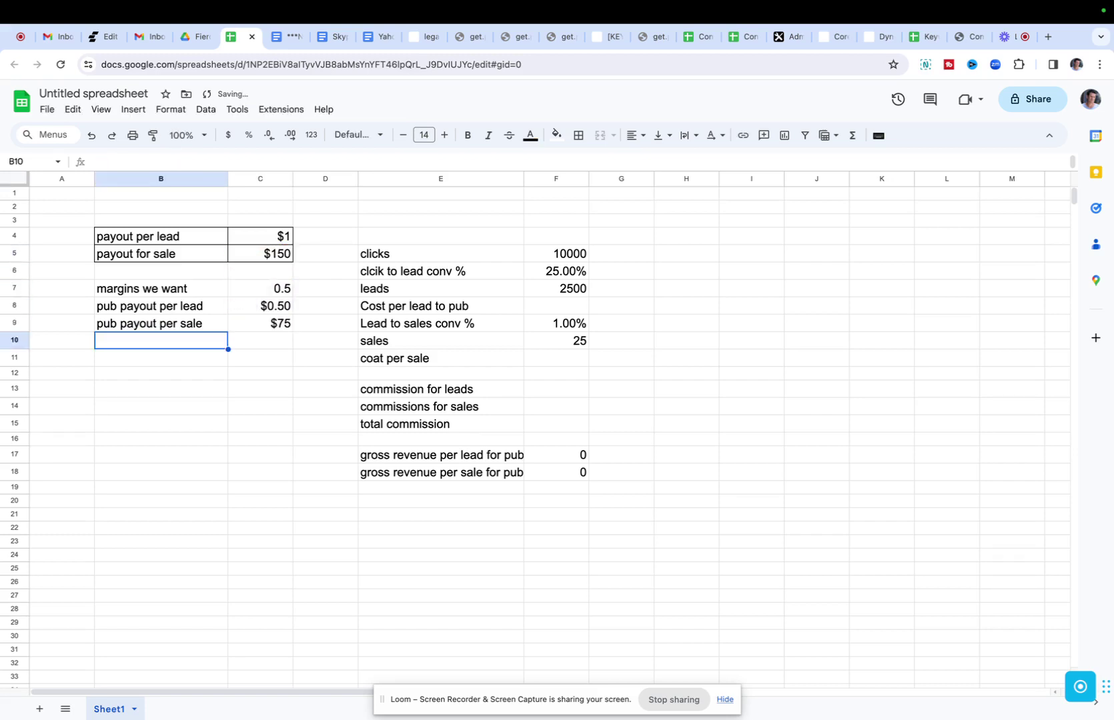
pyautogui.click(285, 324)
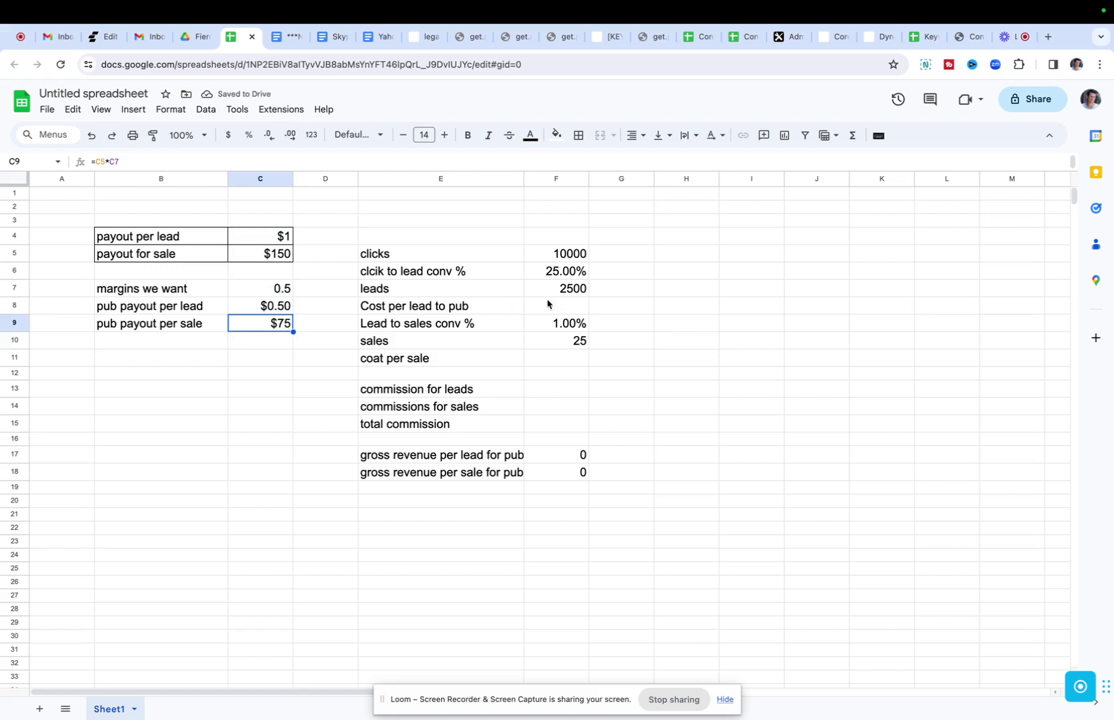
# Step: Enter the formula =C7 in F8 for the cost per lead to the publisher, and format C7 as currency
pyautogui.click(577, 306)
pyautogui.write('=')
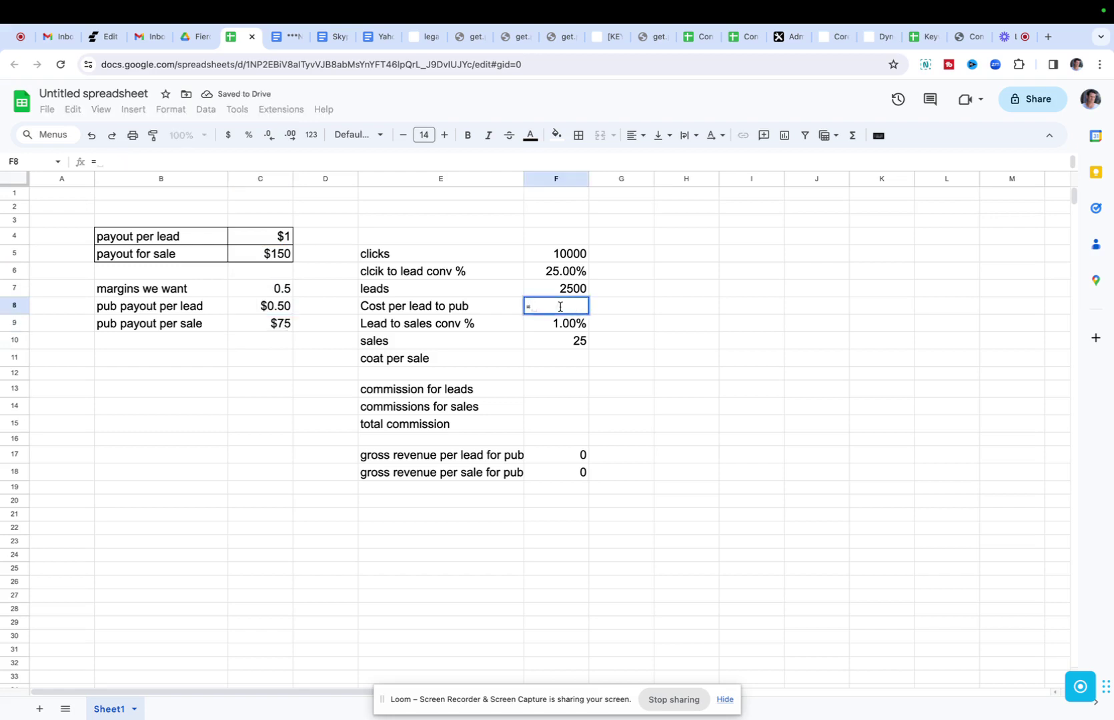
pyautogui.click(283, 290)
pyautogui.press('Return')
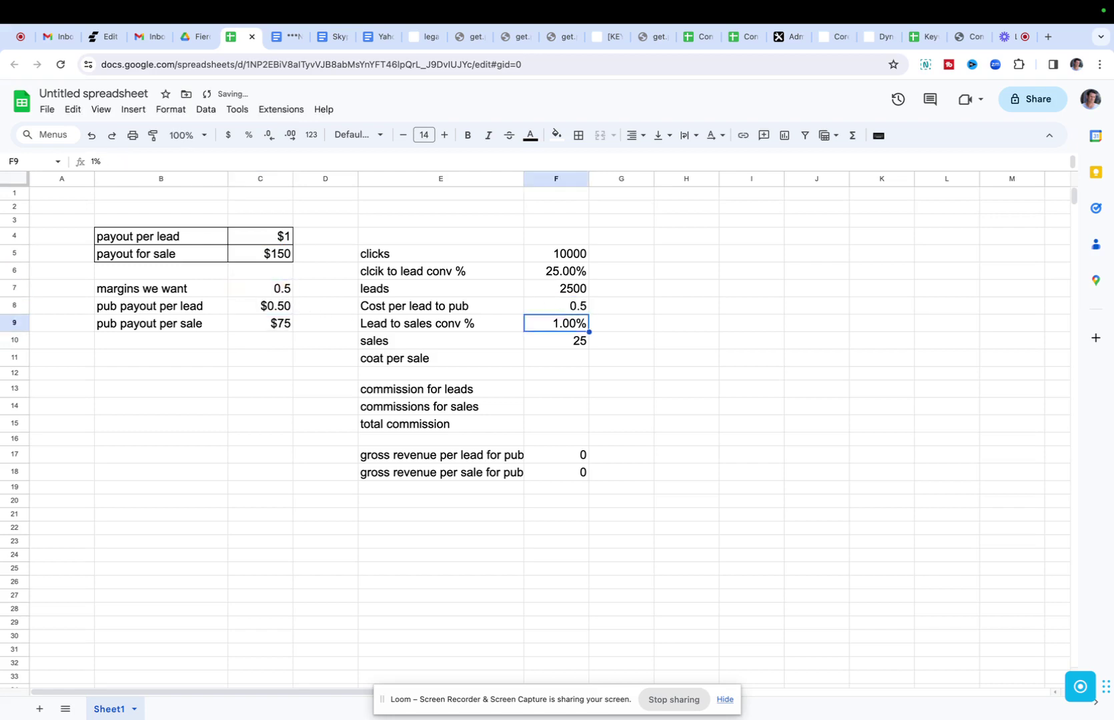
pyautogui.click(271, 290)
pyautogui.click(228, 134)
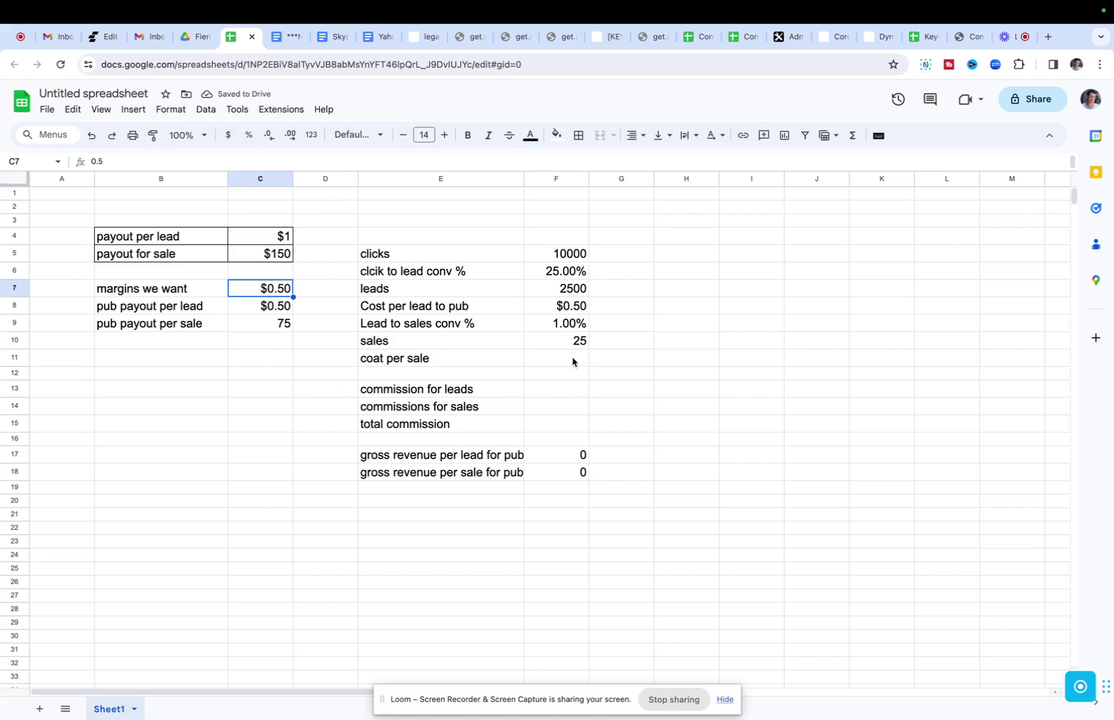
# Step: Enter the formula =F7*F8 in F13 for the commission for leads, and dismiss the autofill suggestion
pyautogui.click(562, 390)
pyautogui.write('=')
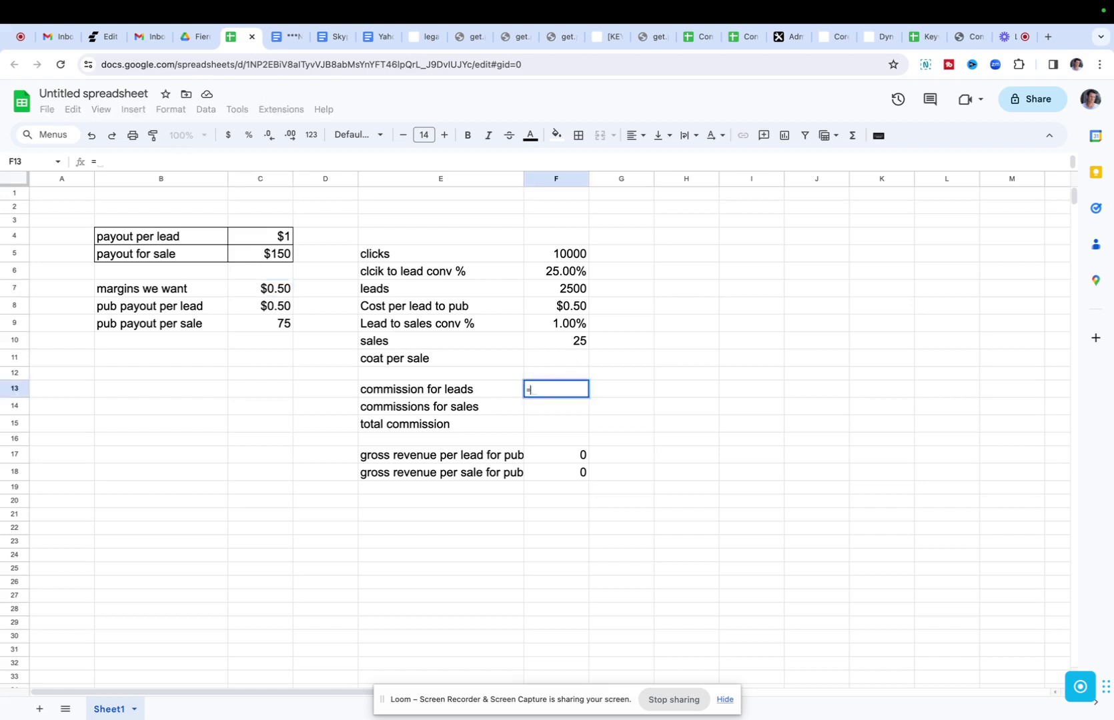
pyautogui.press('Up')
pyautogui.press('Up')
pyautogui.press('Up')
pyautogui.press('Up')
pyautogui.press('Up')
pyautogui.press('Up')
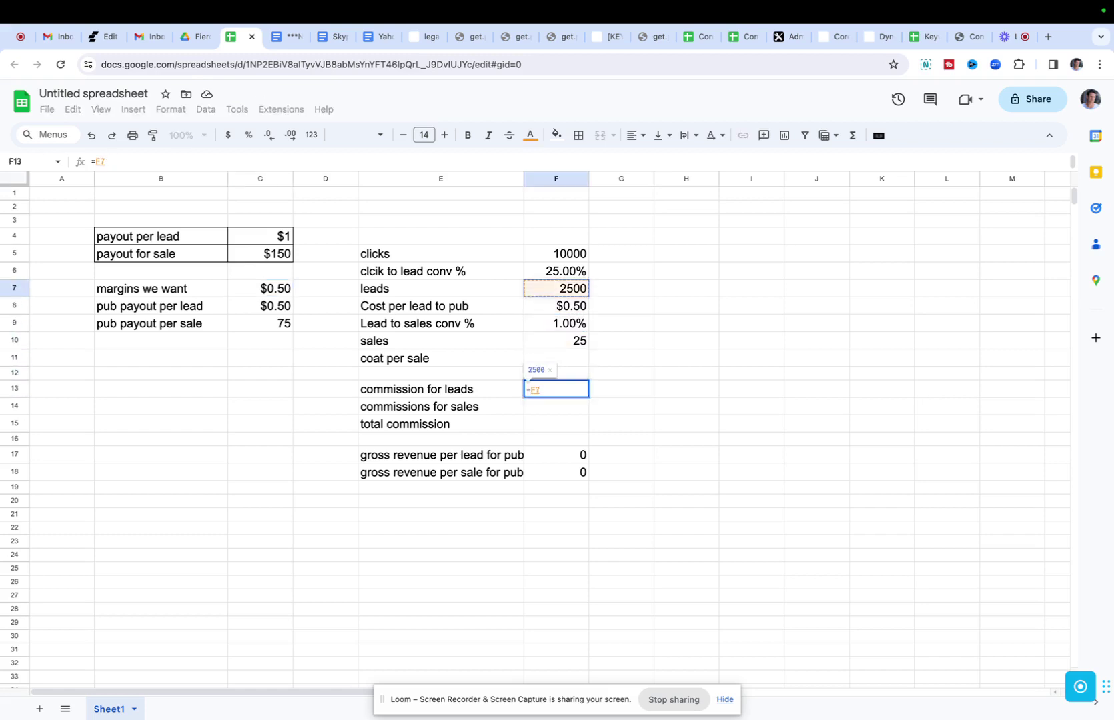
pyautogui.write('*')
pyautogui.press('Up')
pyautogui.press('Up')
pyautogui.press('Up')
pyautogui.press('Up')
pyautogui.press('Up')
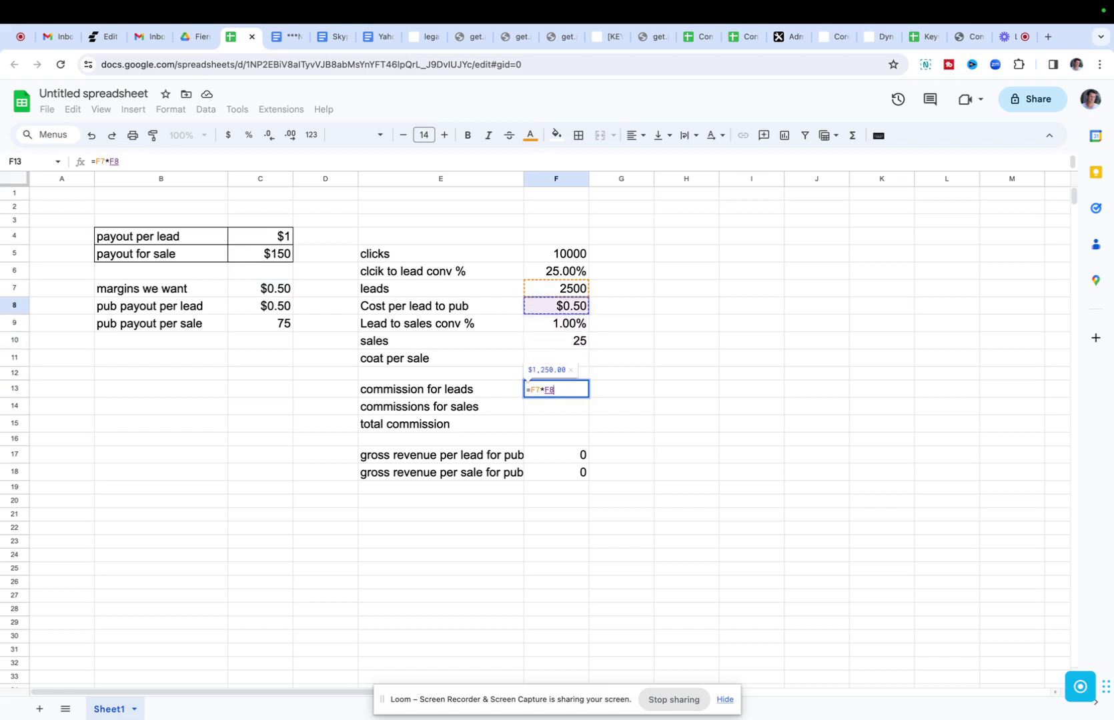
pyautogui.press('Return')
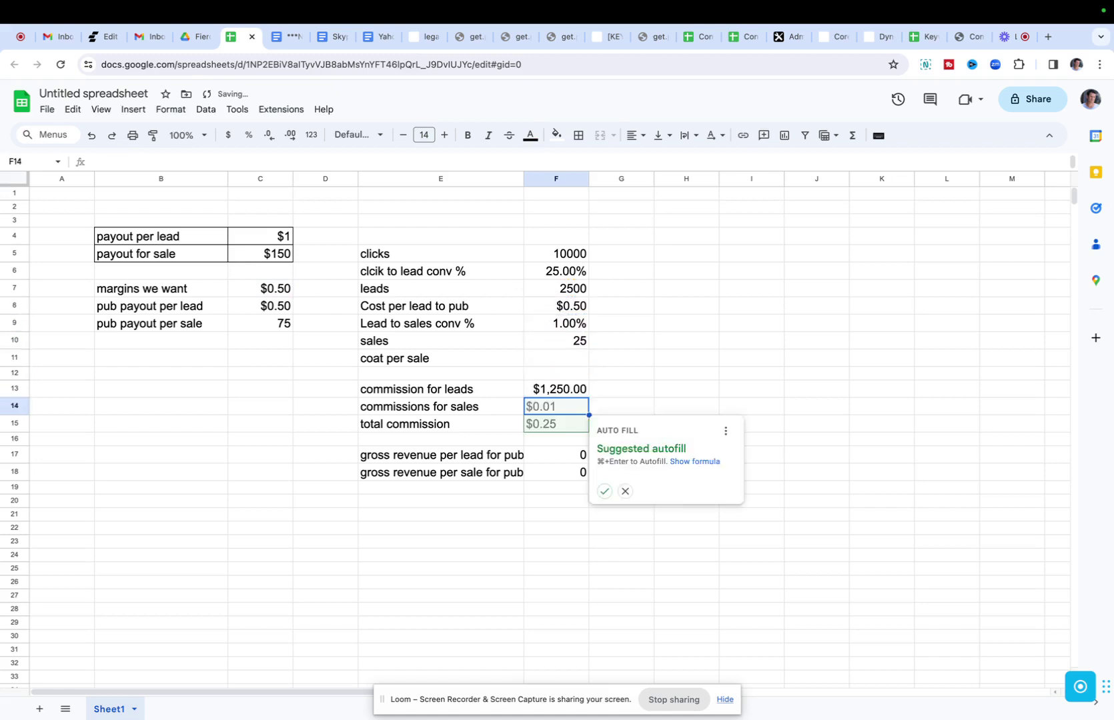
pyautogui.click(624, 492)
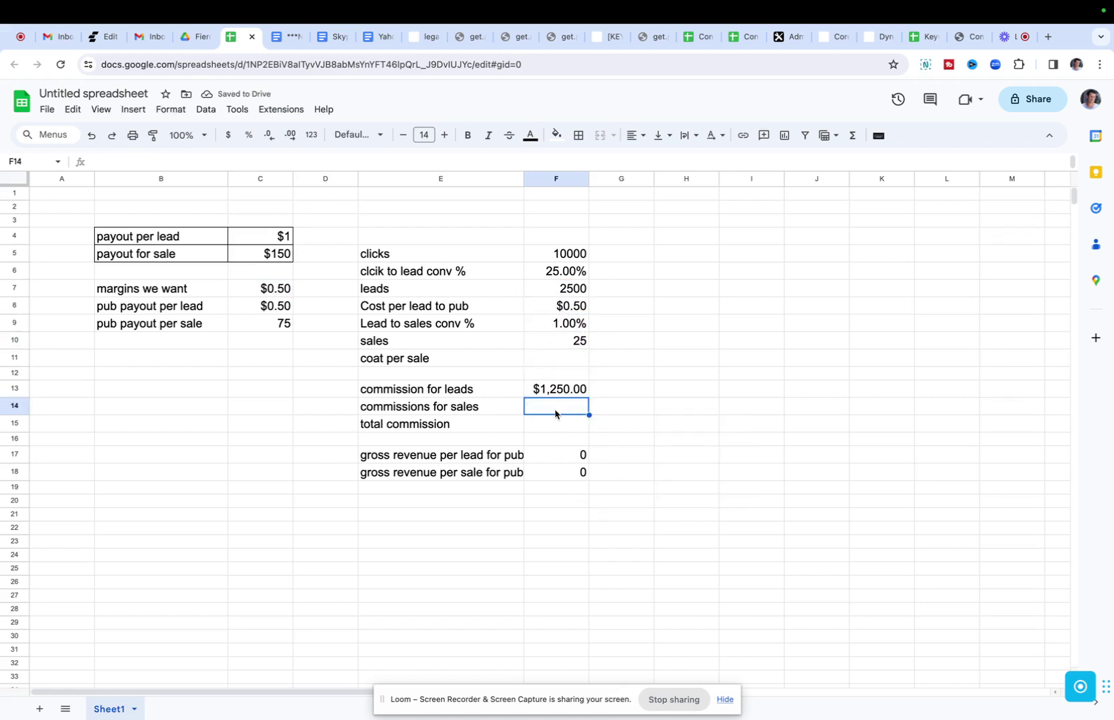
# Step: Format the publisher payout per sale in C9 as currency and the margin in C7 as a percentage
pyautogui.click(258, 325)
pyautogui.click(228, 135)
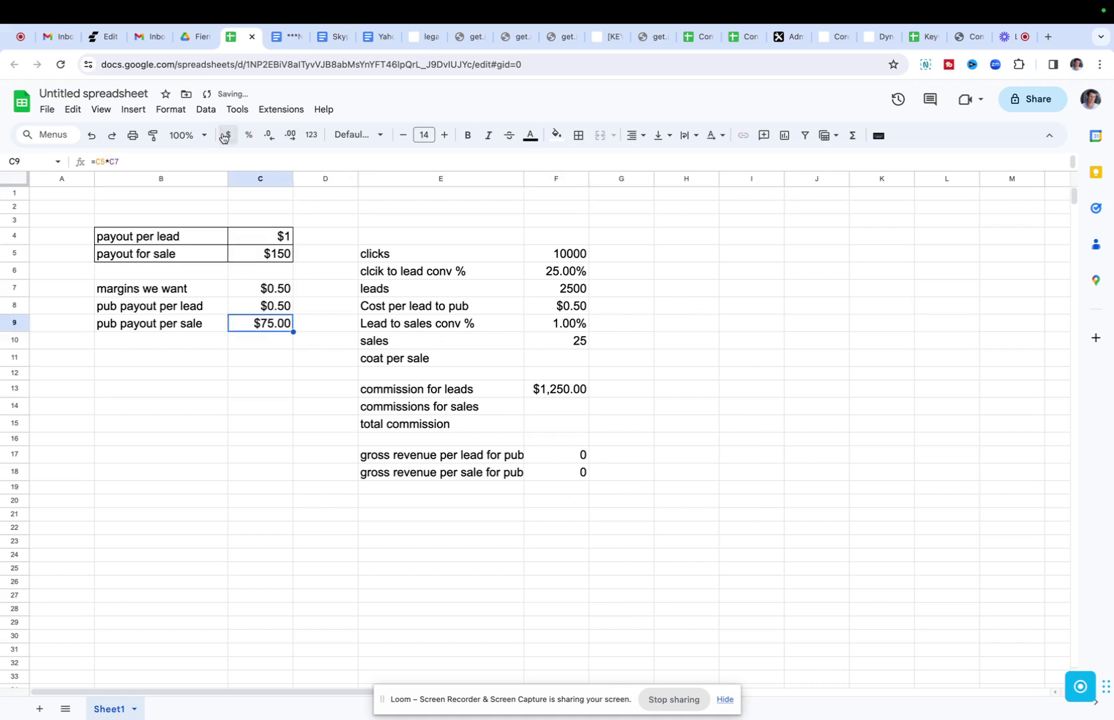
pyautogui.click(280, 291)
pyautogui.click(250, 135)
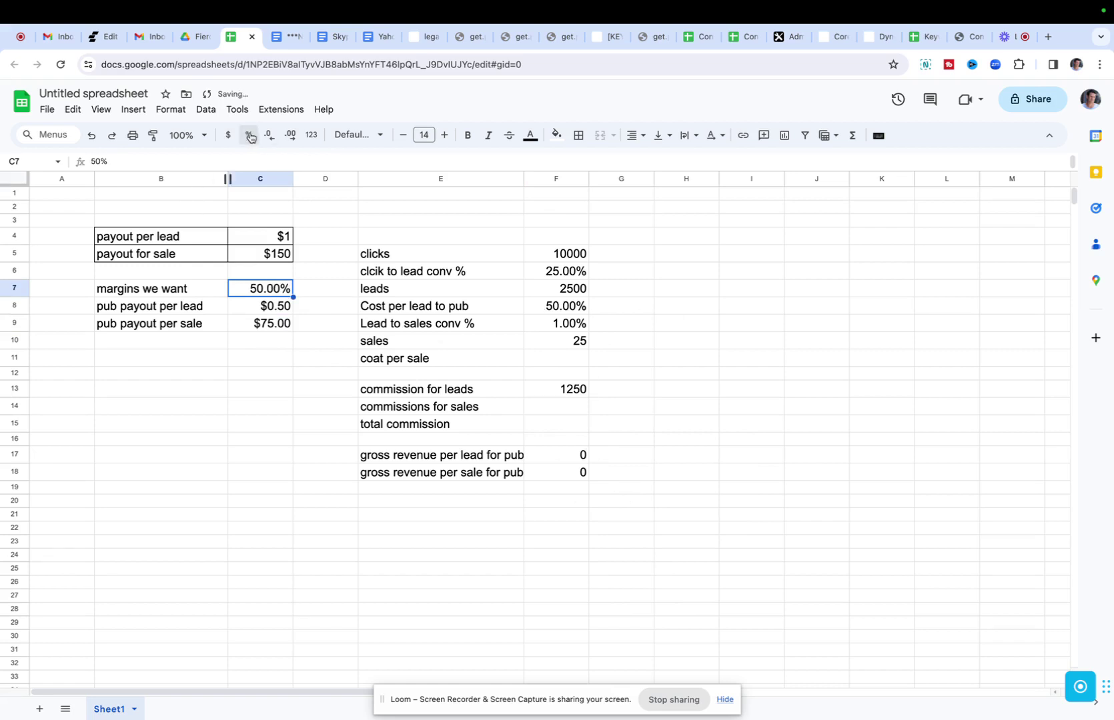
# Step: Replace the formula in F8 with =C8 to reference the publisher payout per lead
pyautogui.click(562, 305)
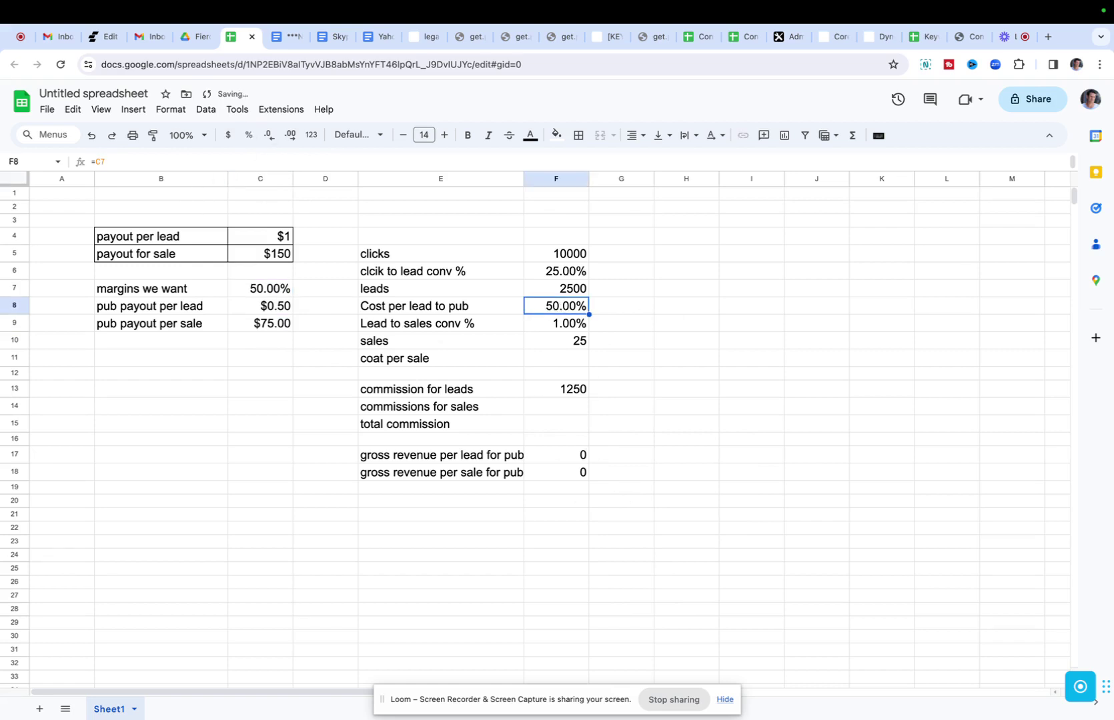
pyautogui.write('=c8')
pyautogui.press('Return')
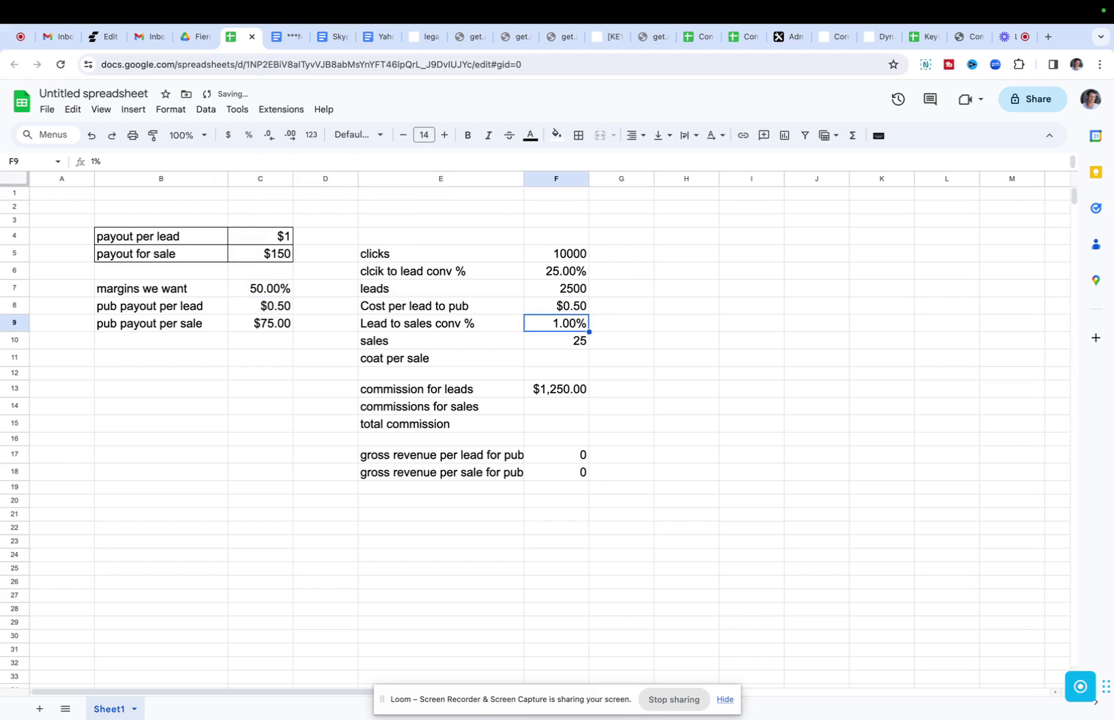
pyautogui.click(570, 406)
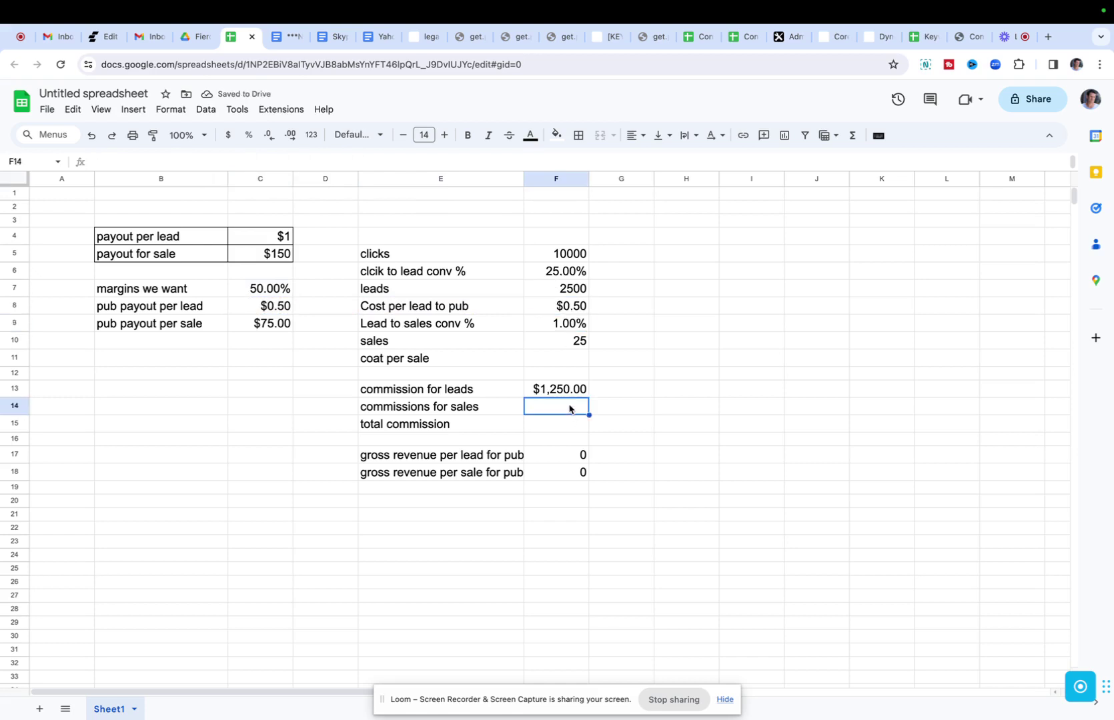
pyautogui.write('=')
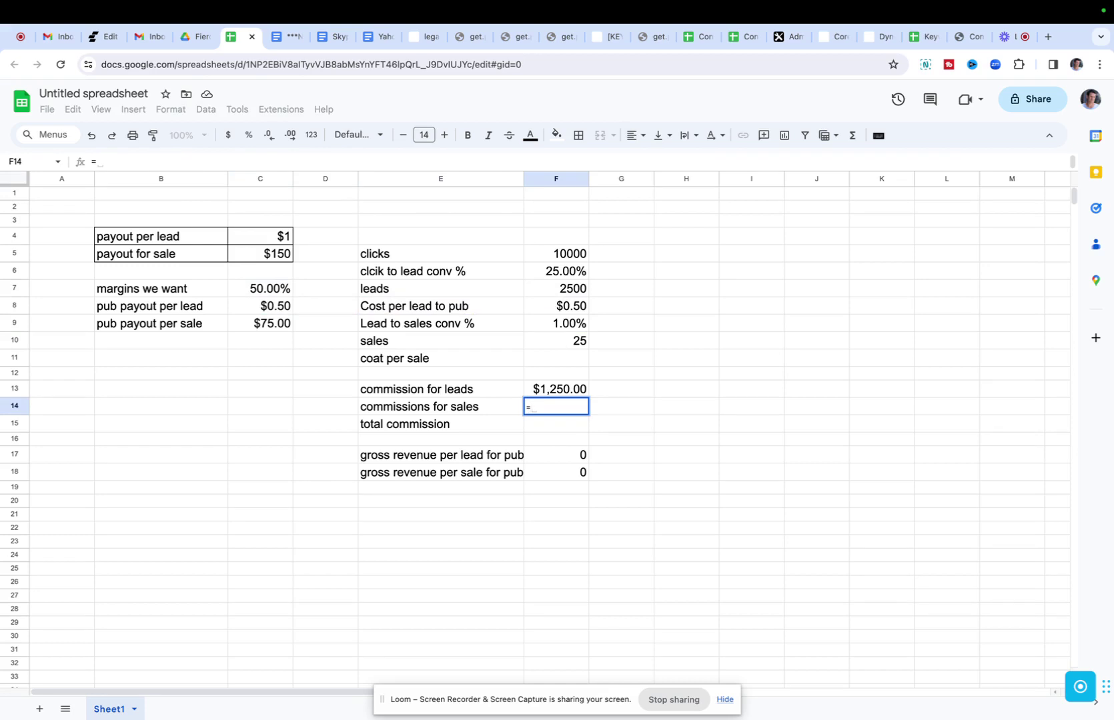
pyautogui.write("'")
pyautogui.press('Escape')
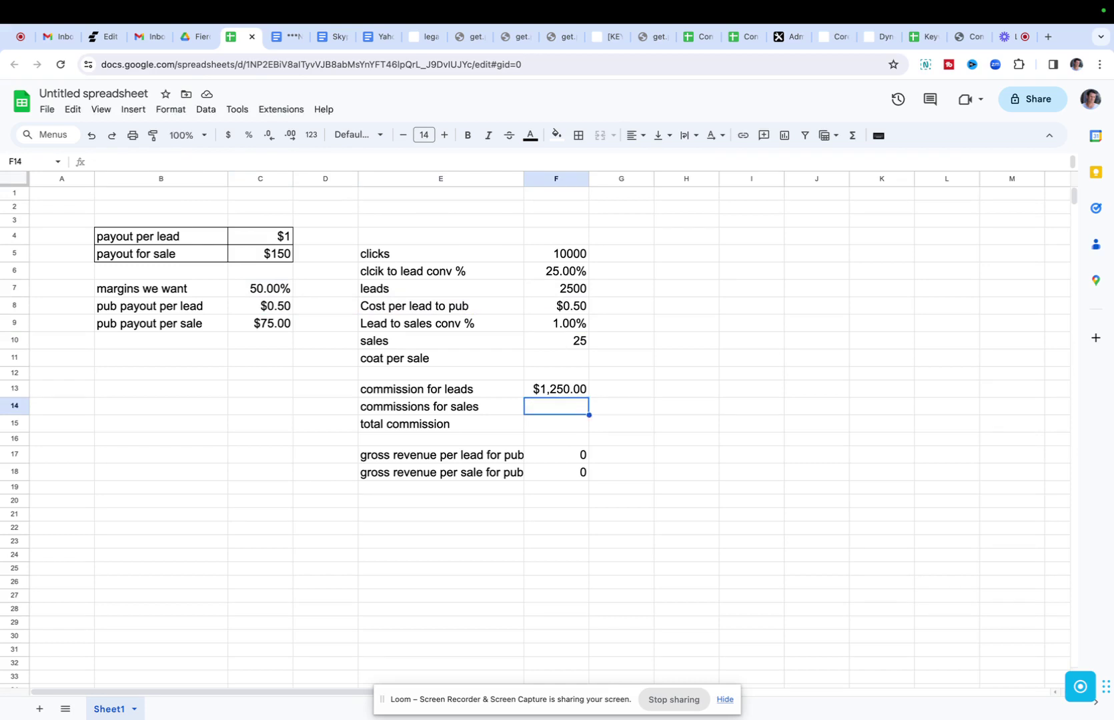
# Step: Enter the formula =C9*F10 in F11 to multiply the publisher payout per sale by the number of sales
pyautogui.click(578, 361)
pyautogui.write('=')
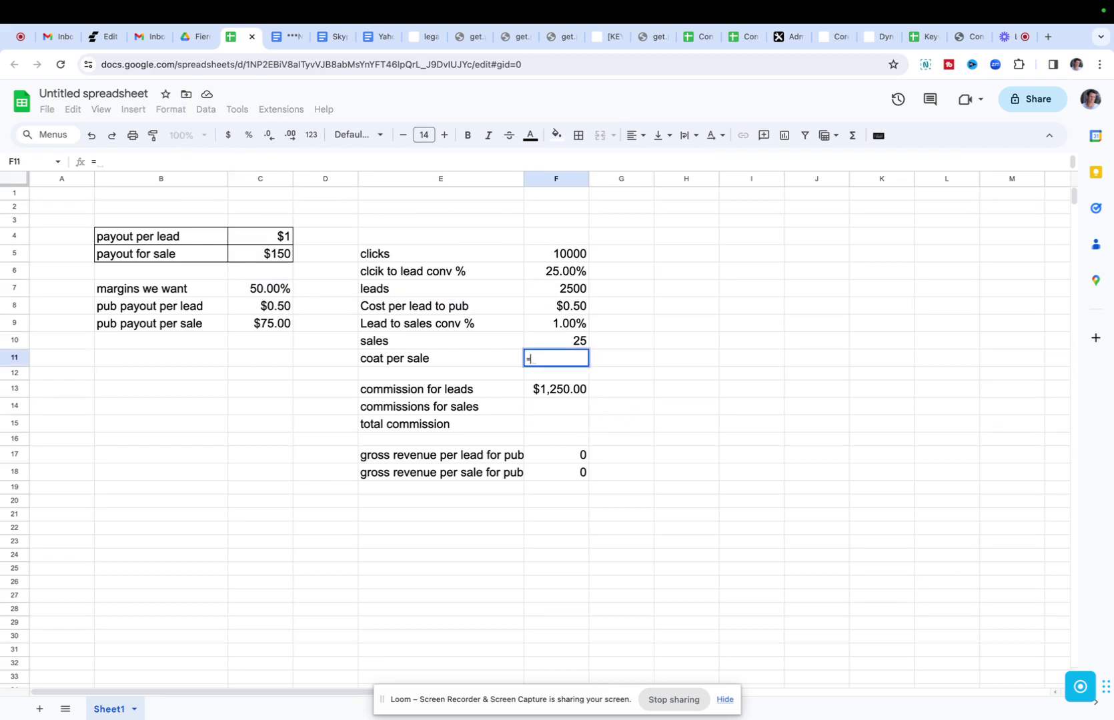
pyautogui.press('Left')
pyautogui.press('Left')
pyautogui.press('Left')
pyautogui.press('Up')
pyautogui.press('Up')
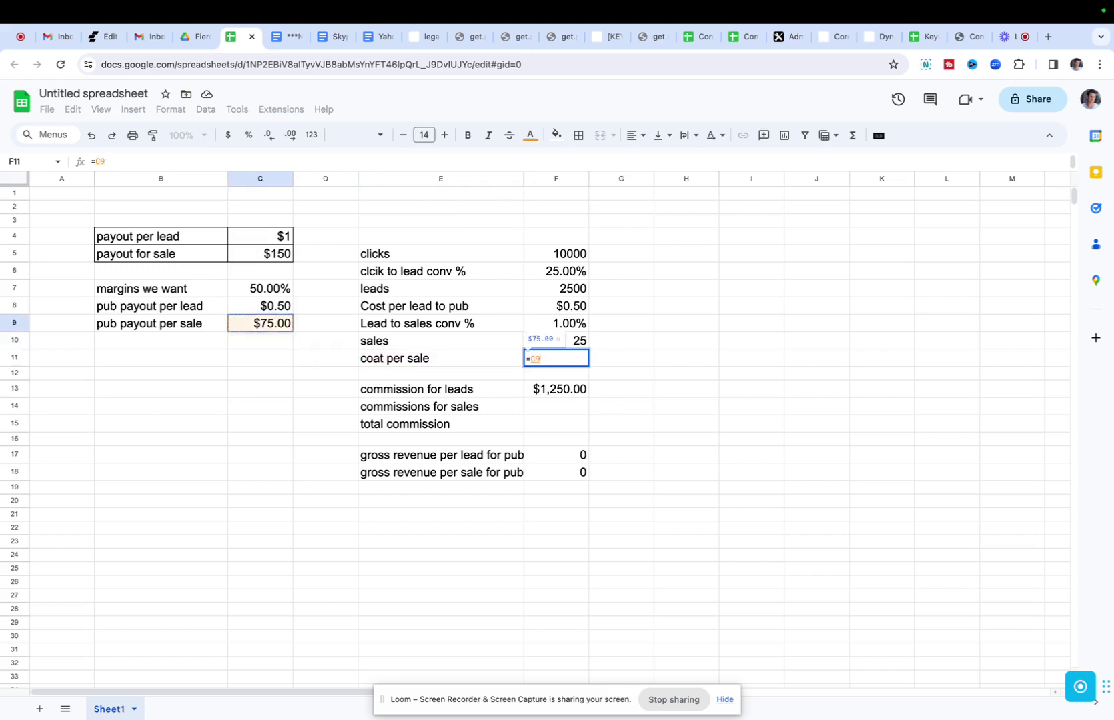
pyautogui.write('*')
pyautogui.press('Up')
pyautogui.press('Return')
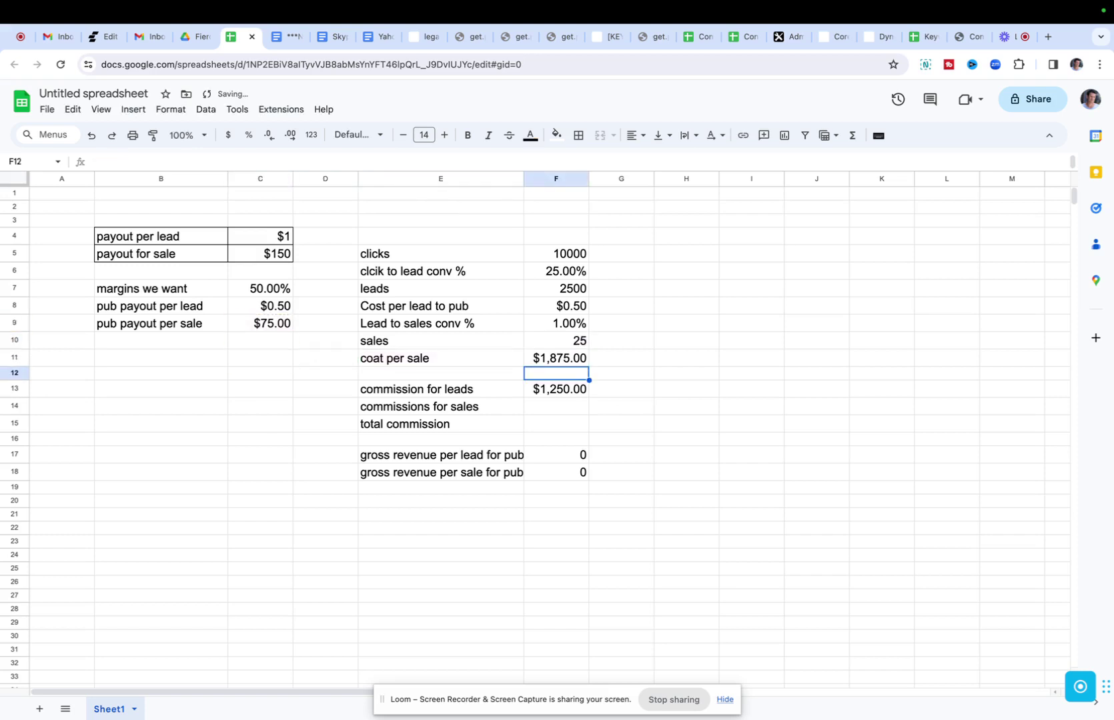
# Step: Set the formula in F11 to =C9 so it references only the publisher payout per sale
pyautogui.click(556, 358)
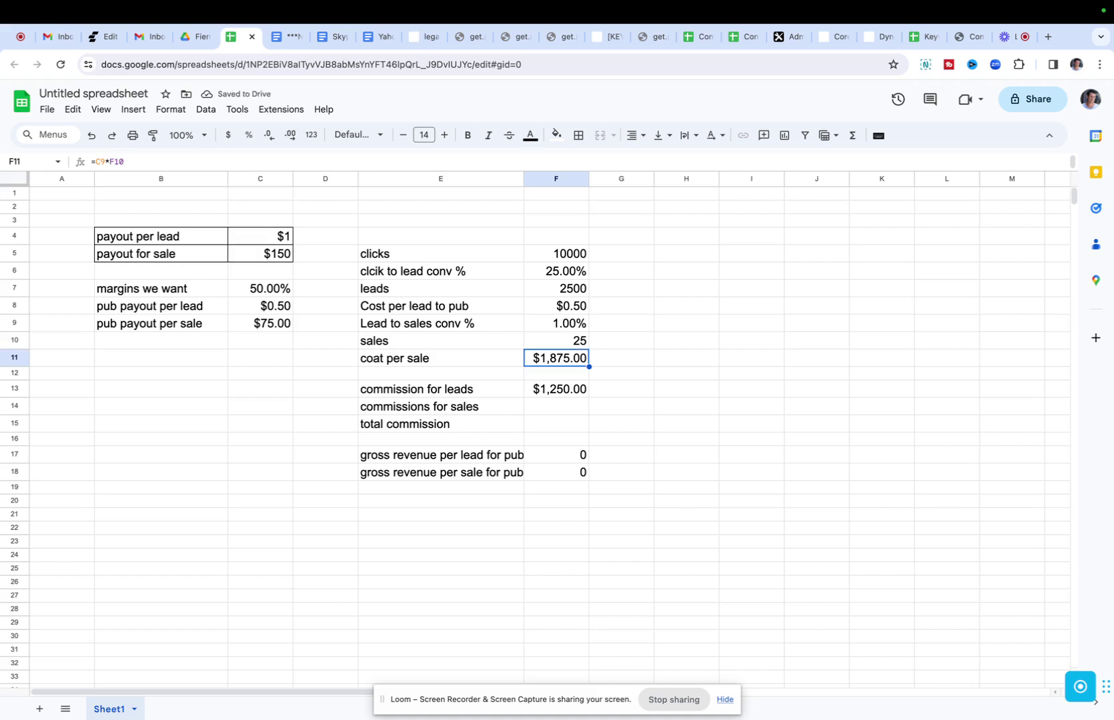
pyautogui.write('=')
pyautogui.press('Left')
pyautogui.press('Left')
pyautogui.press('Left')
pyautogui.press('Up')
pyautogui.press('Up')
pyautogui.press('Return')
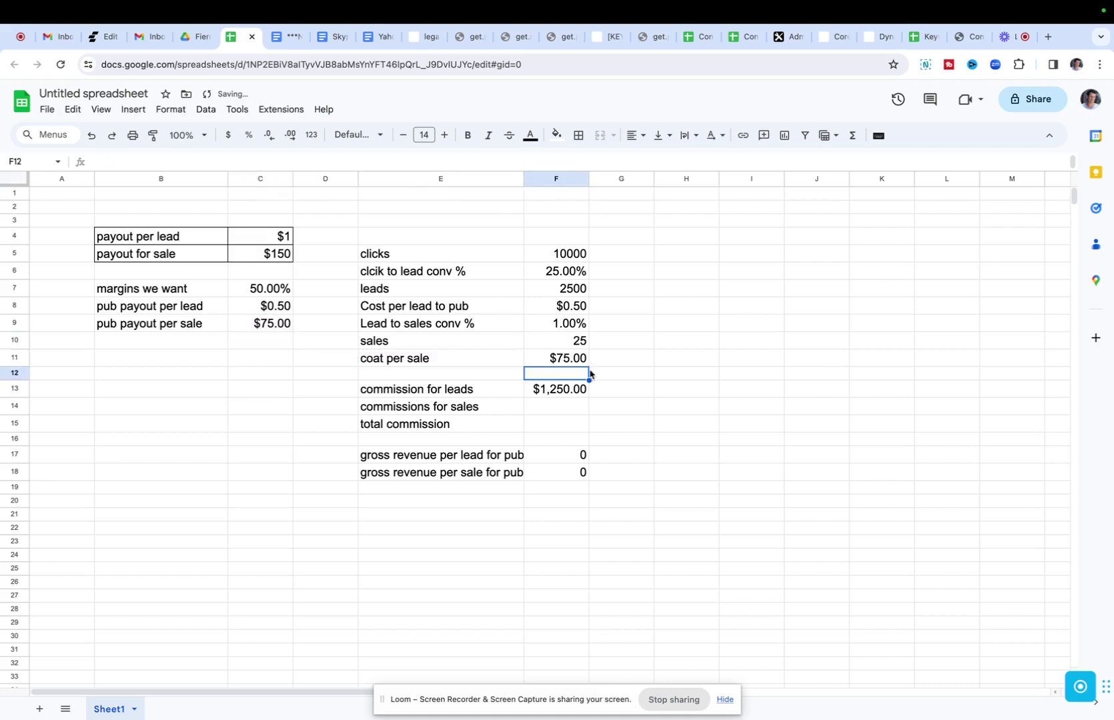
# Step: Enter the formula =F10*F11 in F14 to calculate the commissions for sales
pyautogui.click(568, 410)
pyautogui.write('=')
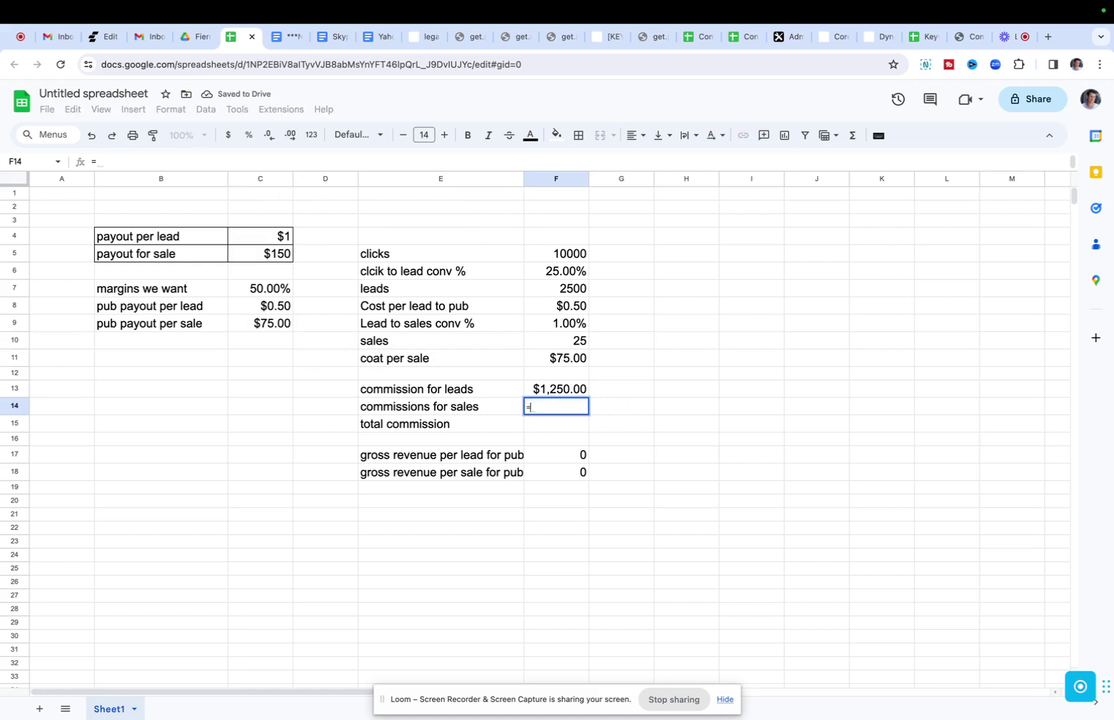
pyautogui.press('Up')
pyautogui.press('Up')
pyautogui.press('Up')
pyautogui.press('Up')
pyautogui.write('*')
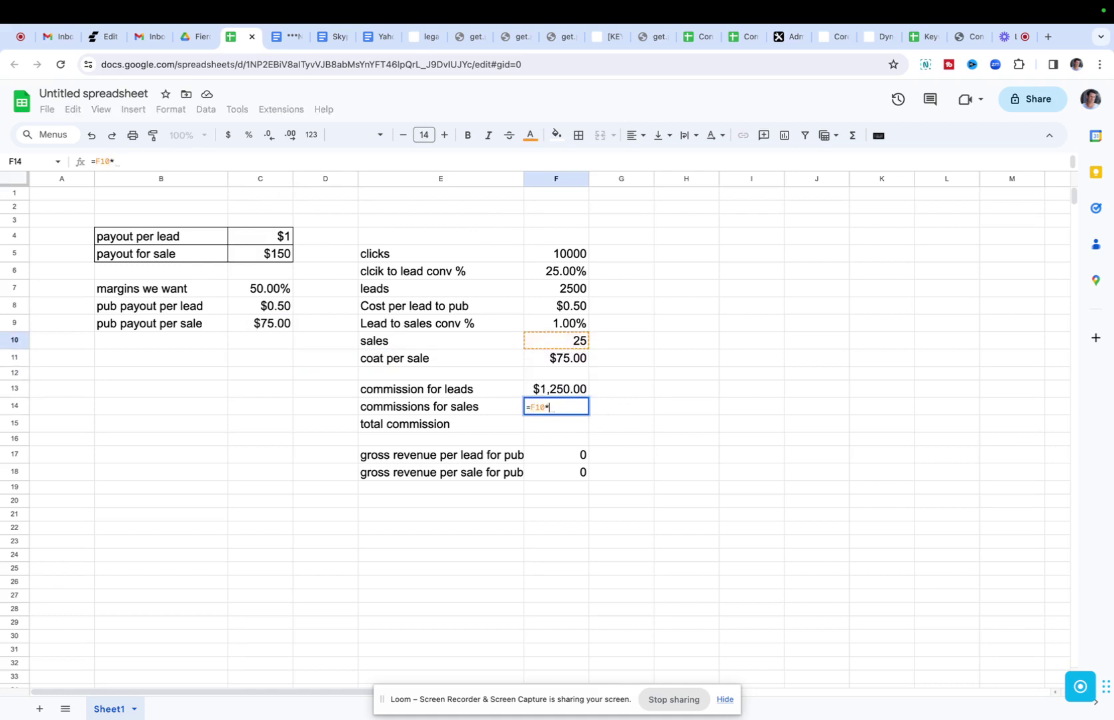
pyautogui.press('Up')
pyautogui.press('Up')
pyautogui.press('Up')
pyautogui.press('Return')
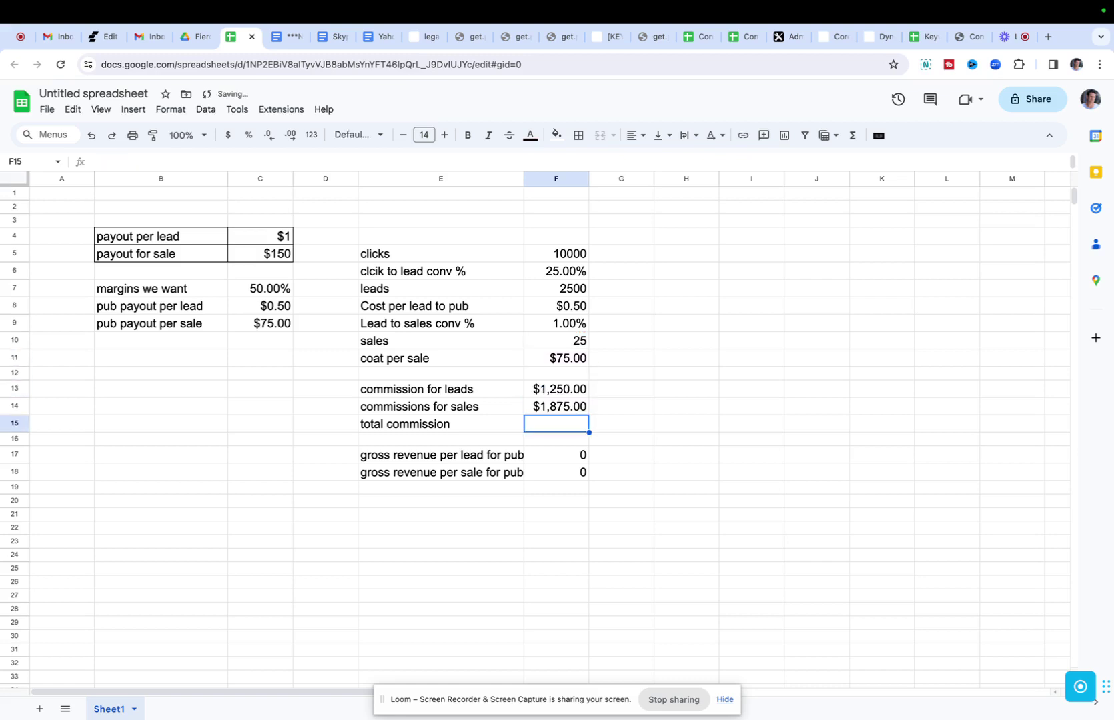
# Step: Change the label in E11 to "payout per sale to pub"
pyautogui.click(393, 365)
pyautogui.click(102, 162)
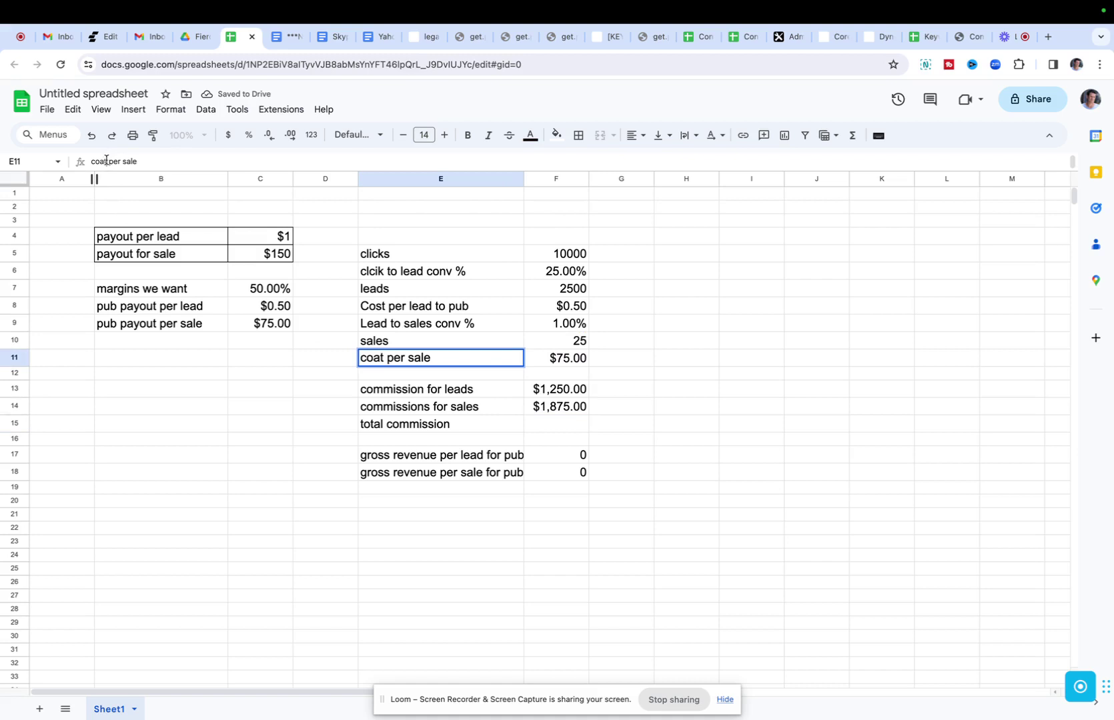
pyautogui.doubleClick(106, 161)
pyautogui.write('payout')
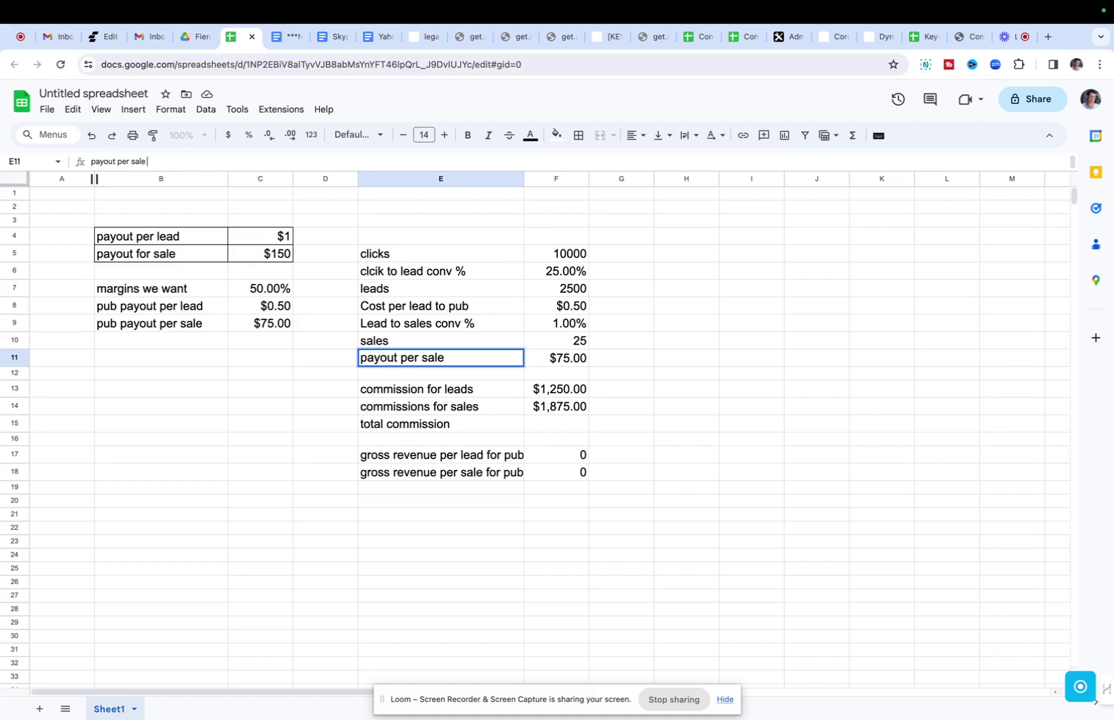
pyautogui.write(' per sale to pub')
pyautogui.press('Return')
# Step: Replace "Cost" in the E8 label so that it reads "payoput per lead to pub"
pyautogui.click(401, 307)
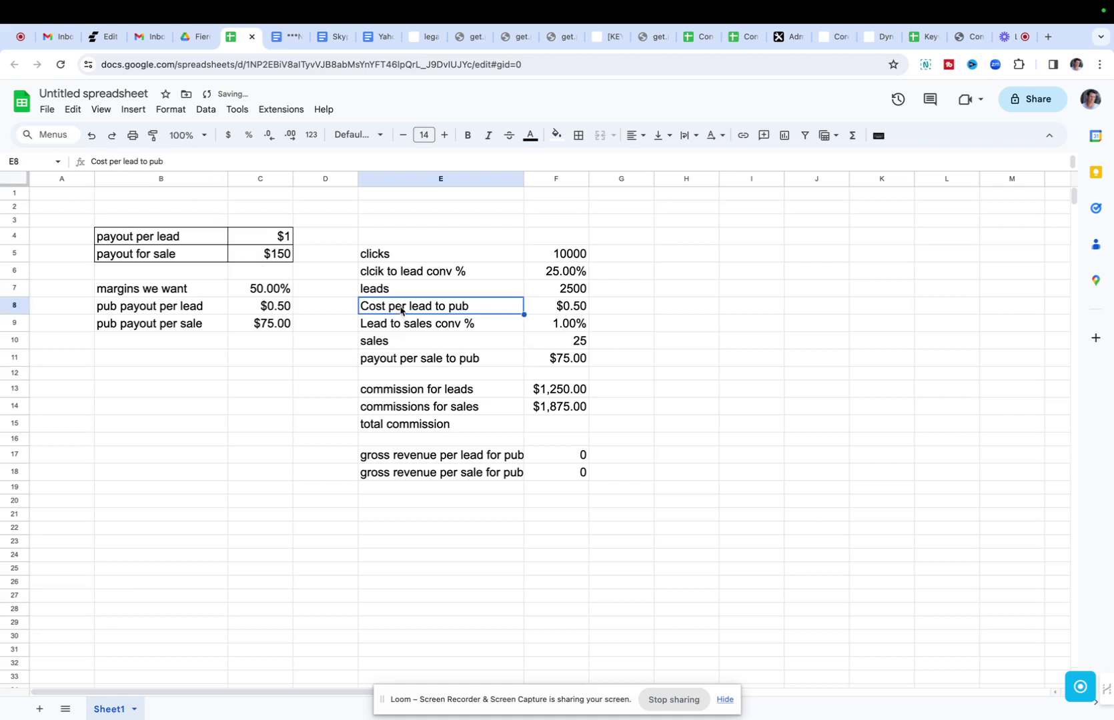
pyautogui.click(92, 162)
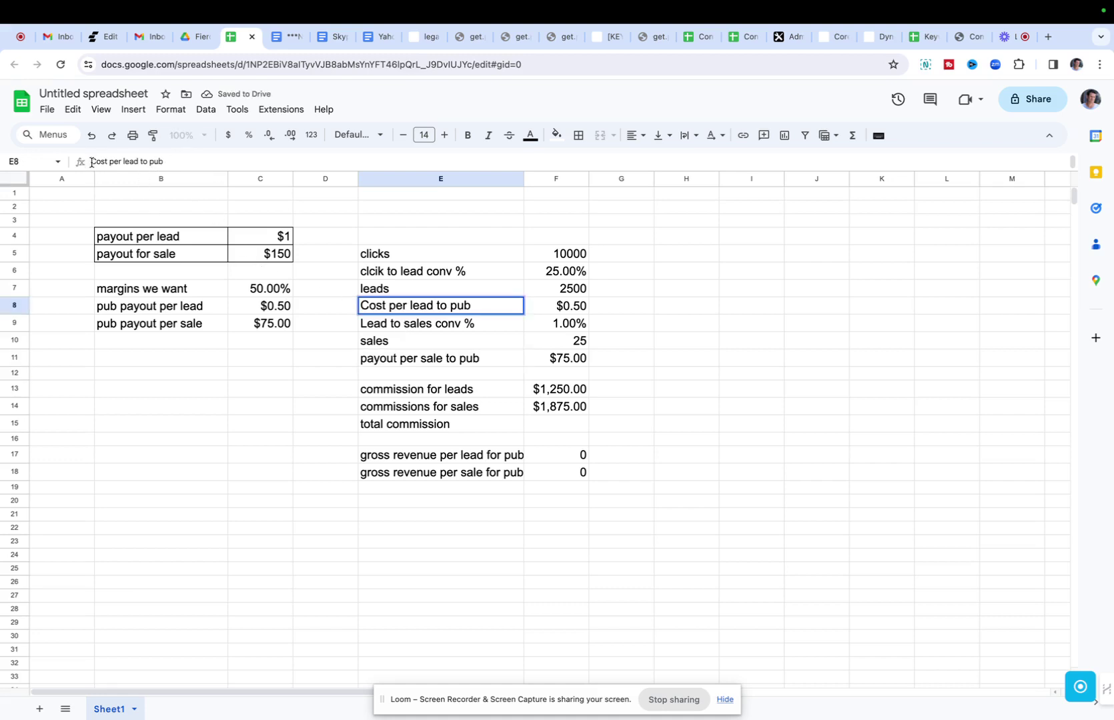
pyautogui.write('payoput')
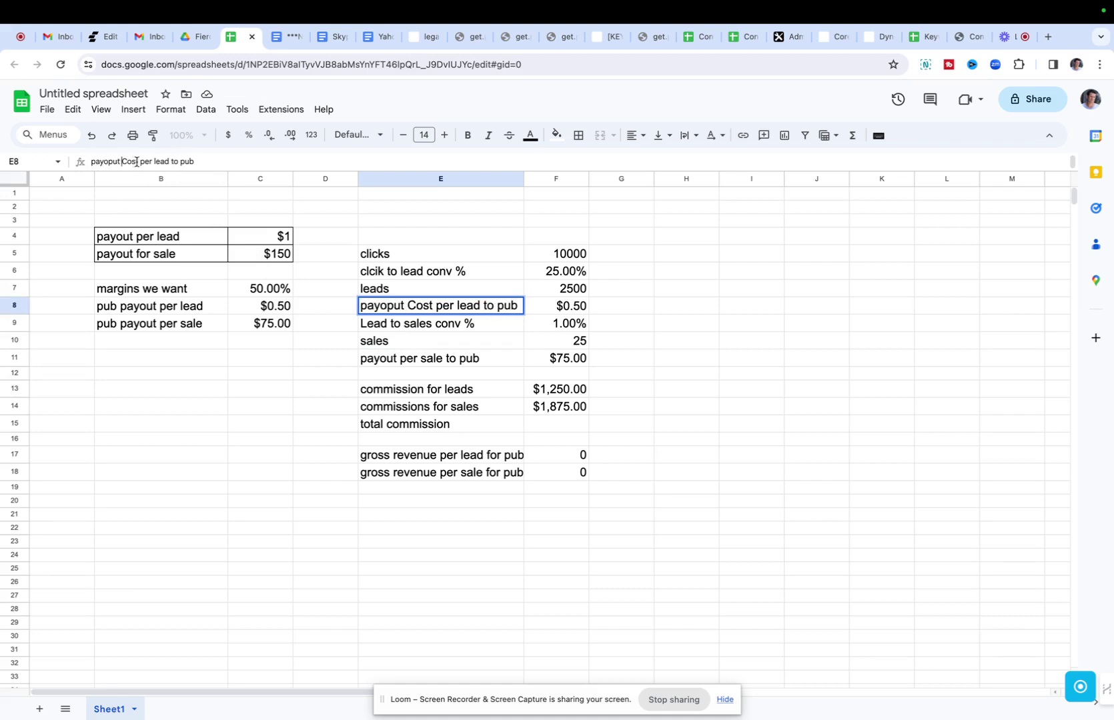
pyautogui.moveTo(141, 162); pyautogui.dragTo(115, 162)
pyautogui.press('BackSpace')
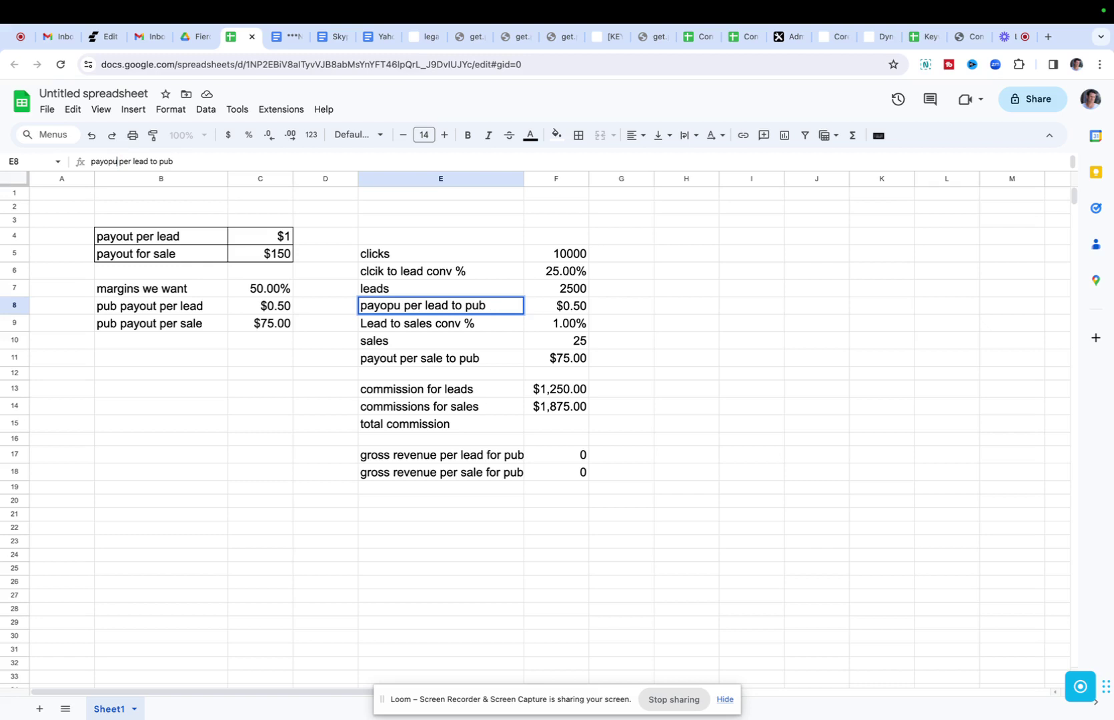
pyautogui.write('t')
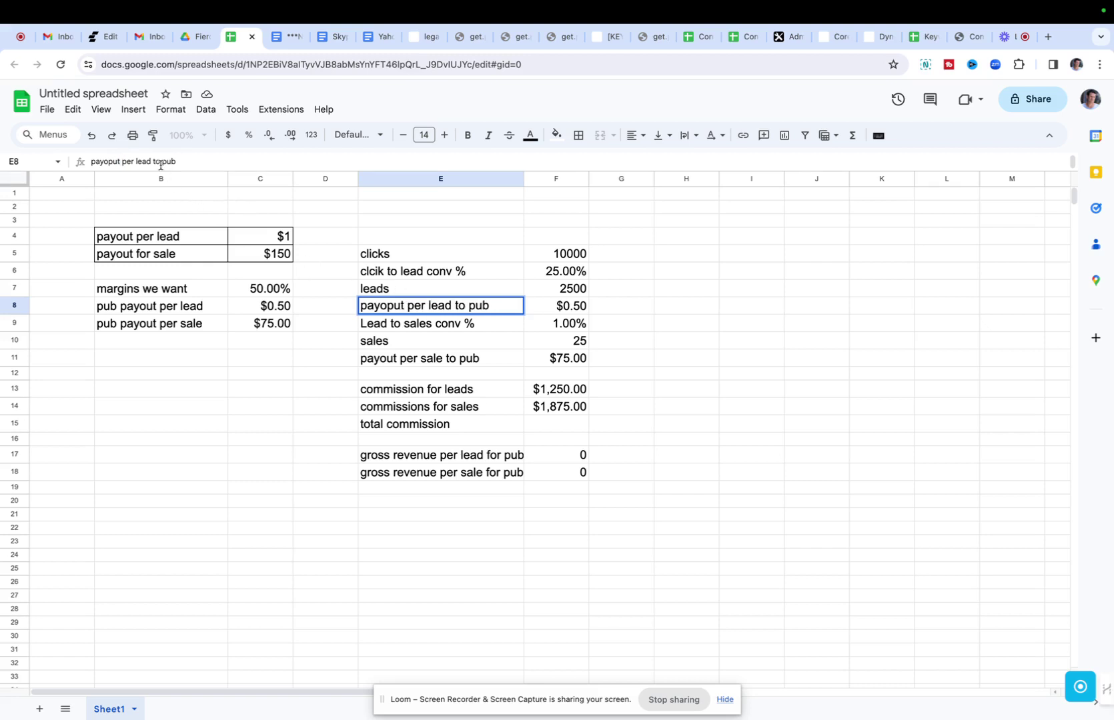
pyautogui.click(740, 319)
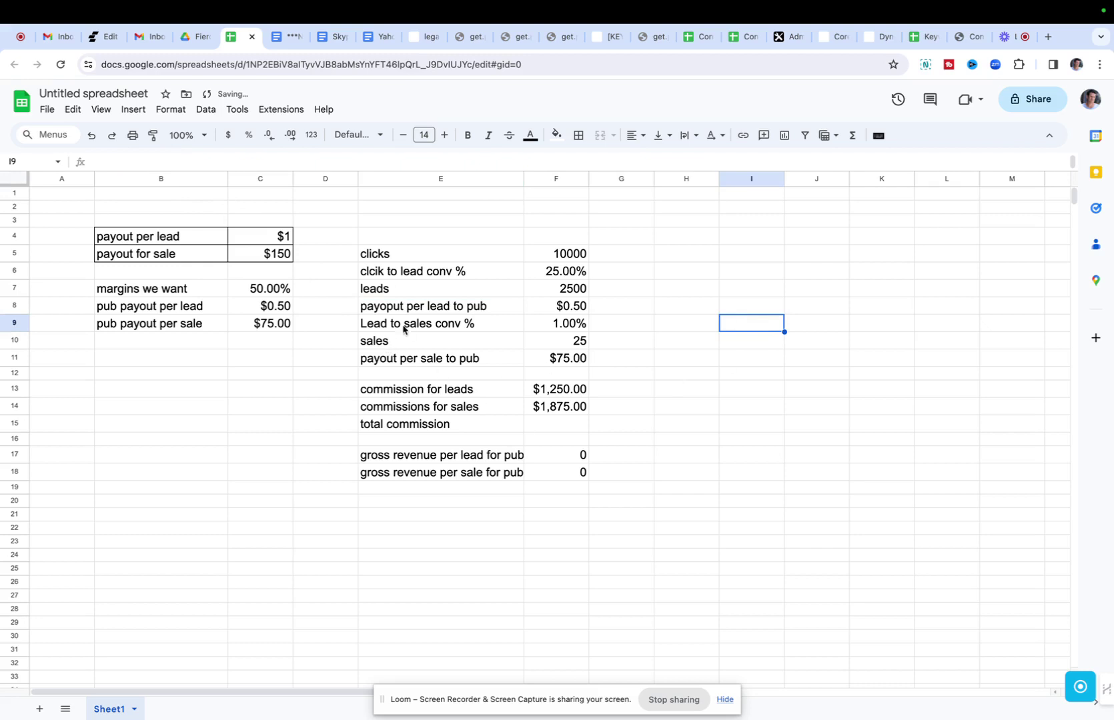
# Step: Add an outer border around the sales block E9:F11 and another around the leads block E6:F8
pyautogui.moveTo(403, 325); pyautogui.dragTo(560, 360)
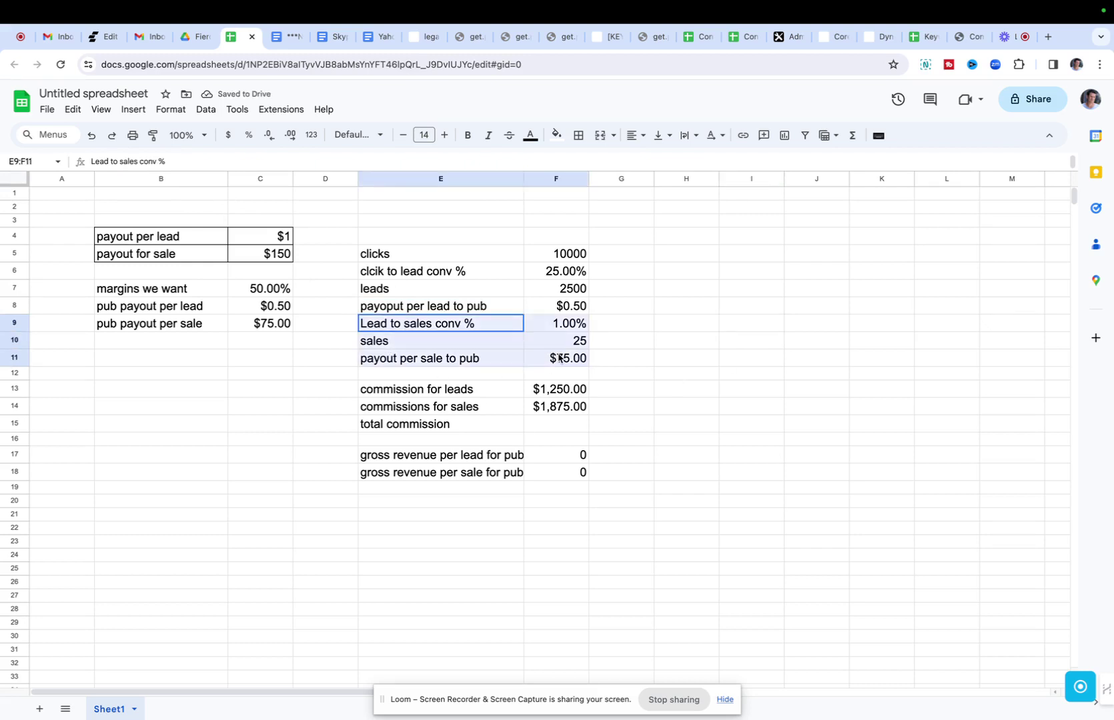
pyautogui.click(578, 135)
pyautogui.click(673, 163)
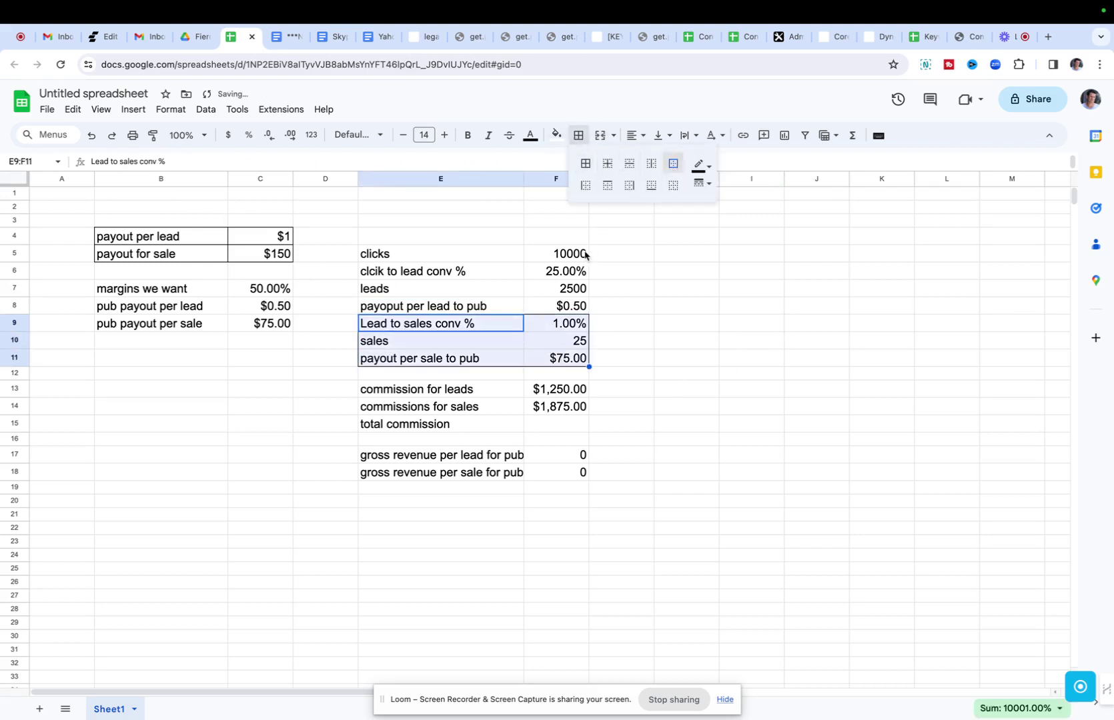
pyautogui.click(561, 305)
pyautogui.moveTo(548, 309); pyautogui.dragTo(495, 277)
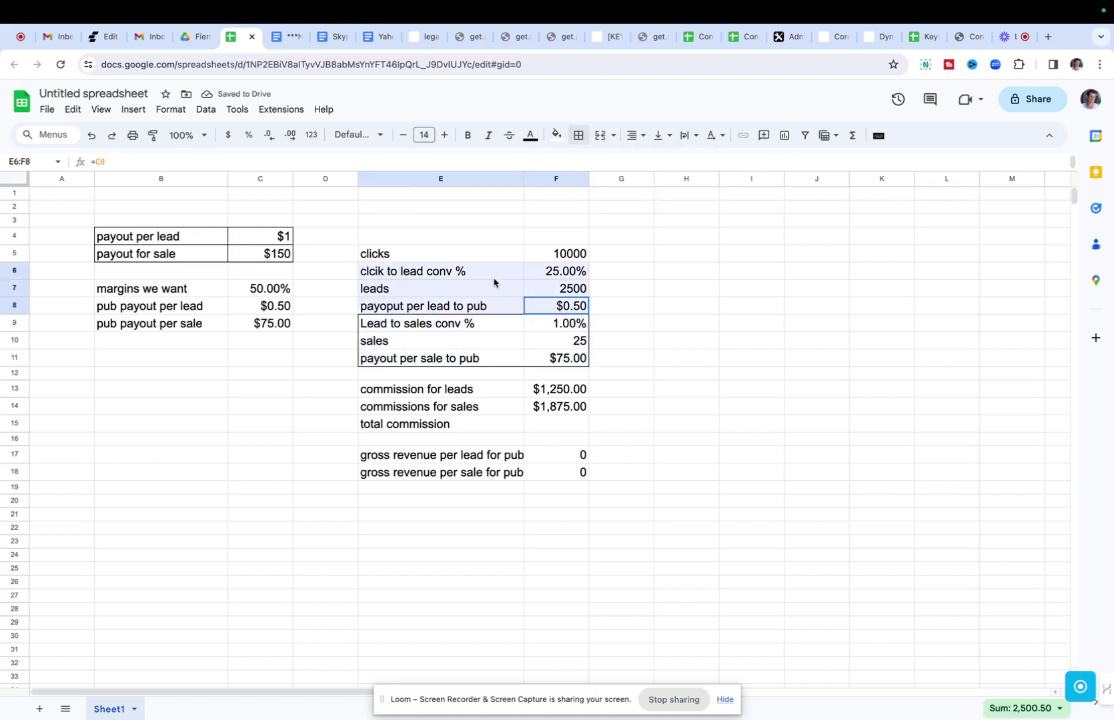
pyautogui.click(578, 135)
pyautogui.click(674, 164)
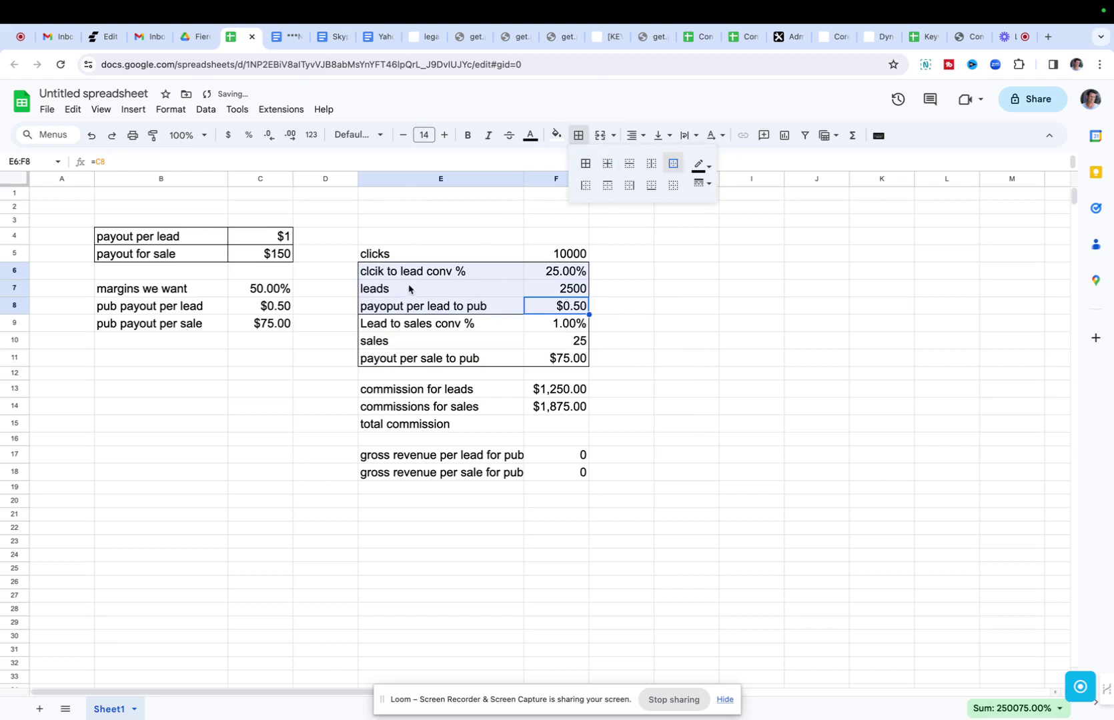
# Step: Correct the misspelled first word of the E6 label so that it reads "click to lead conv %"
pyautogui.click(377, 273)
pyautogui.click(106, 162)
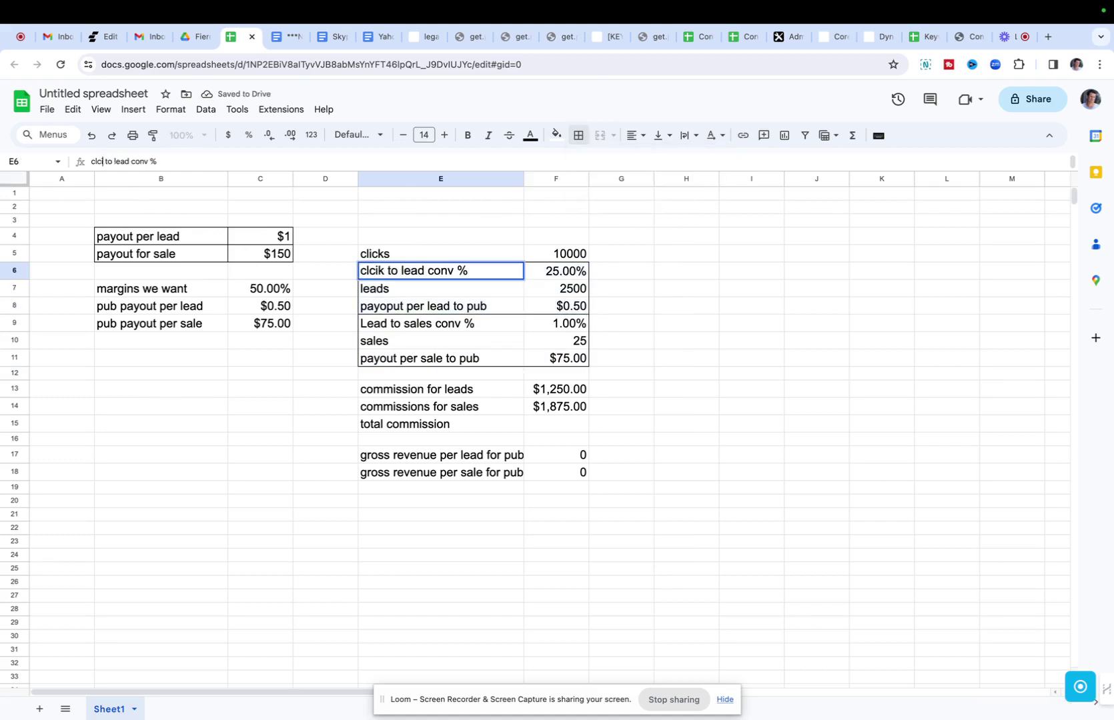
pyautogui.press('BackSpace')
pyautogui.press('BackSpace')
pyautogui.press('BackSpace')
pyautogui.write('ick')
pyautogui.click(431, 254)
pyautogui.click(571, 255)
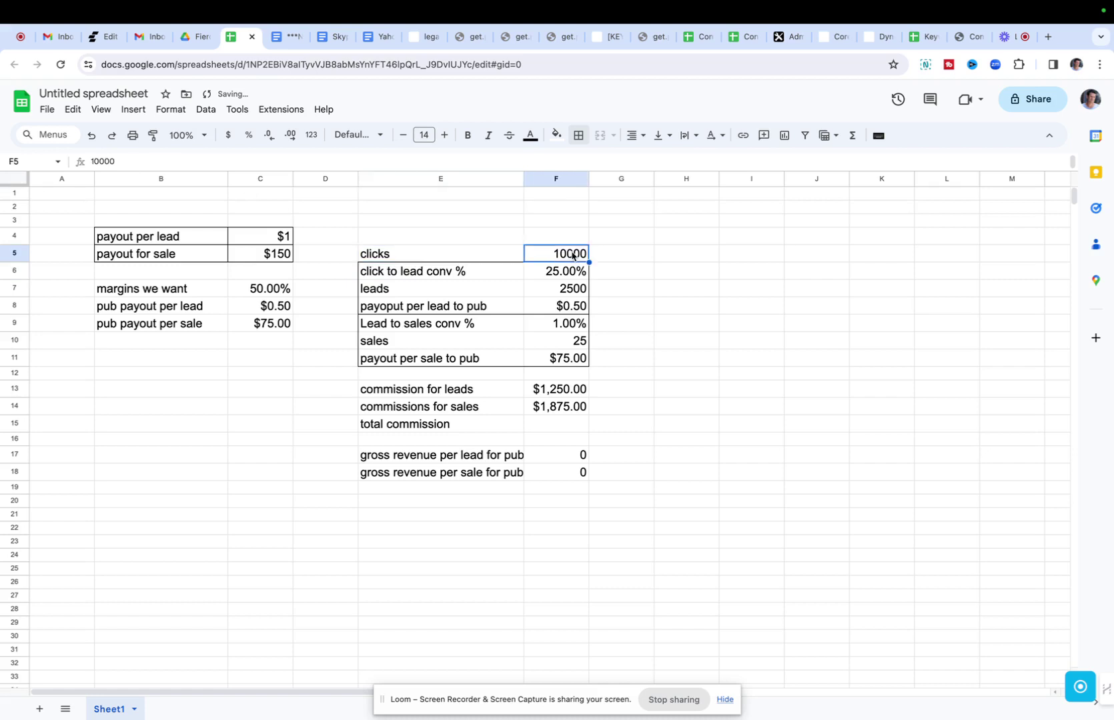
pyautogui.click(393, 237)
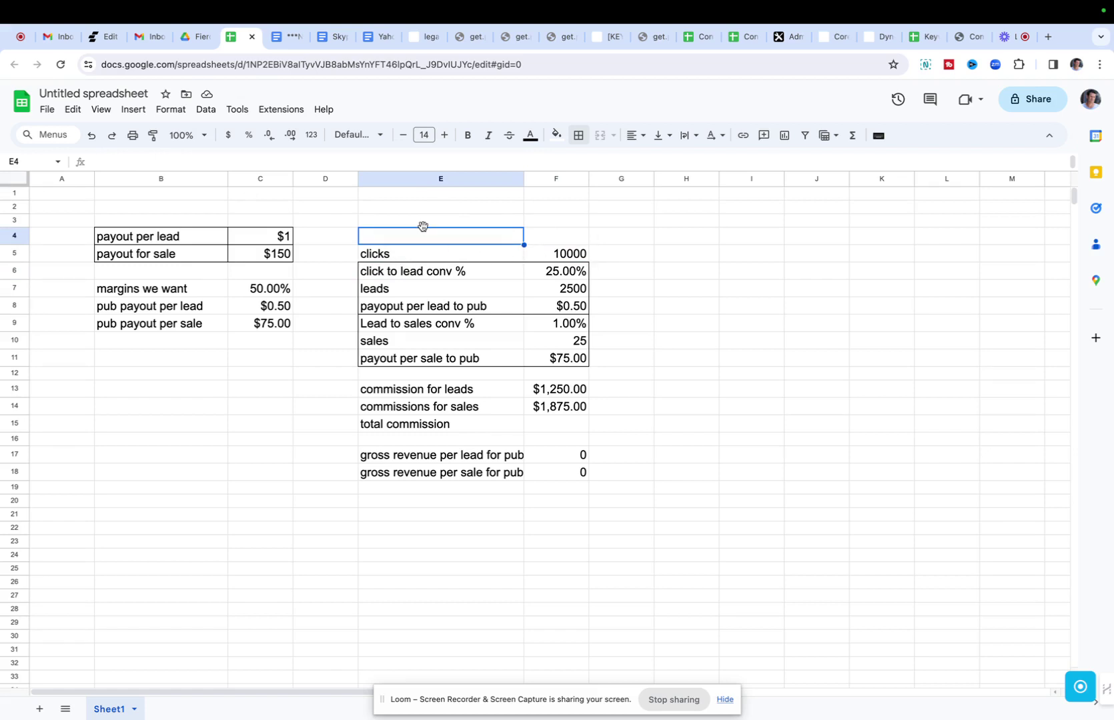
# Step: Add the label "cost per click" in E4 with a "?" placeholder in F4
pyautogui.write('cost per')
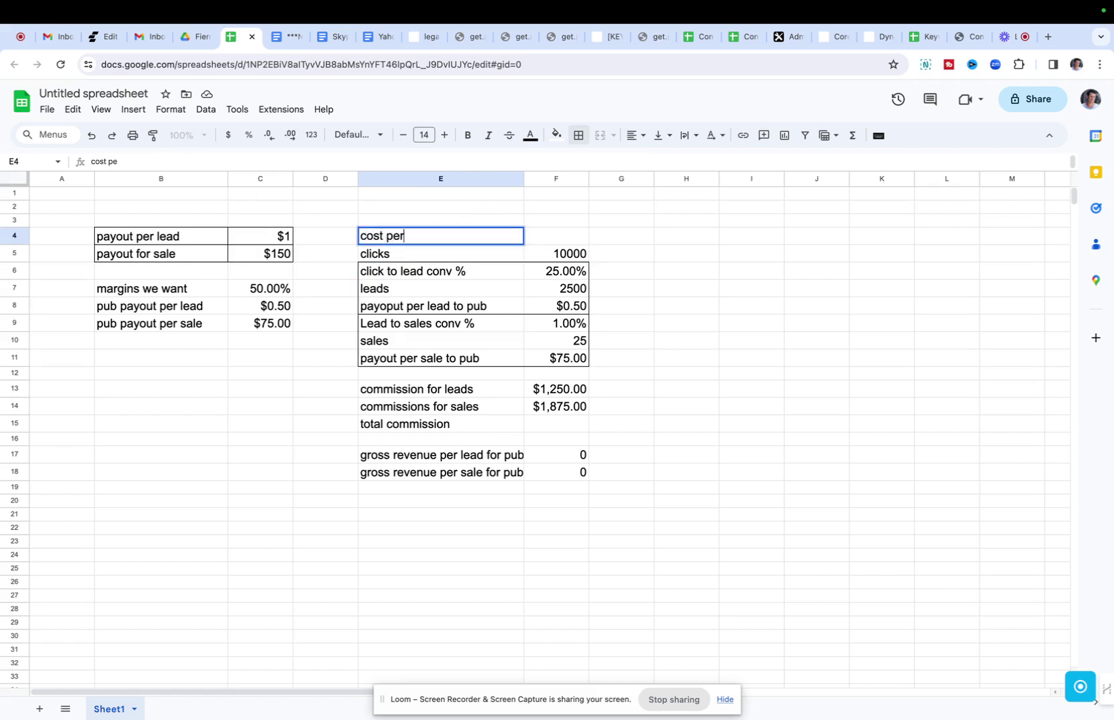
pyautogui.write(' click')
pyautogui.press('Tab')
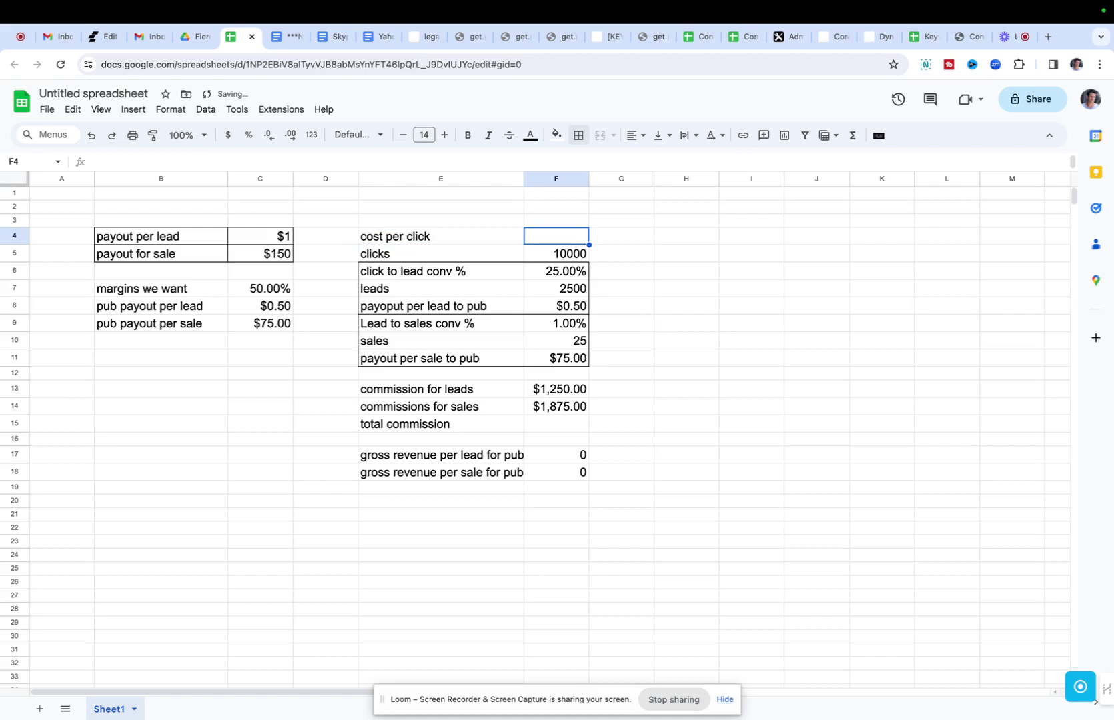
pyautogui.write('?')
pyautogui.press('Return')
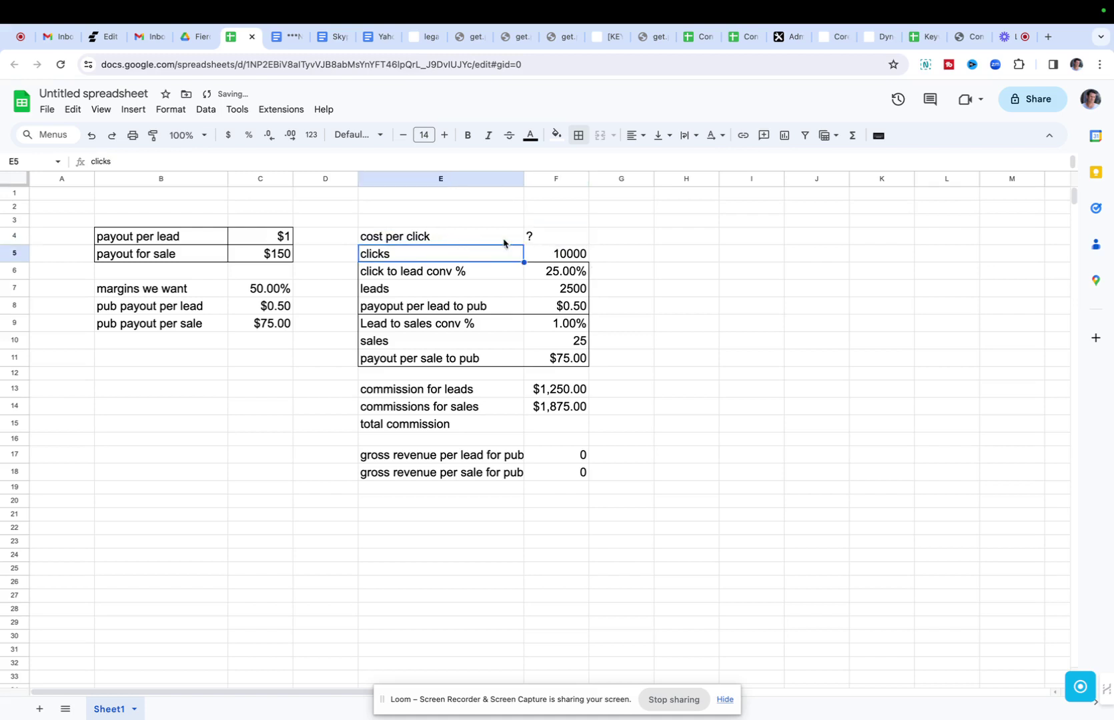
pyautogui.moveTo(488, 237); pyautogui.dragTo(554, 254)
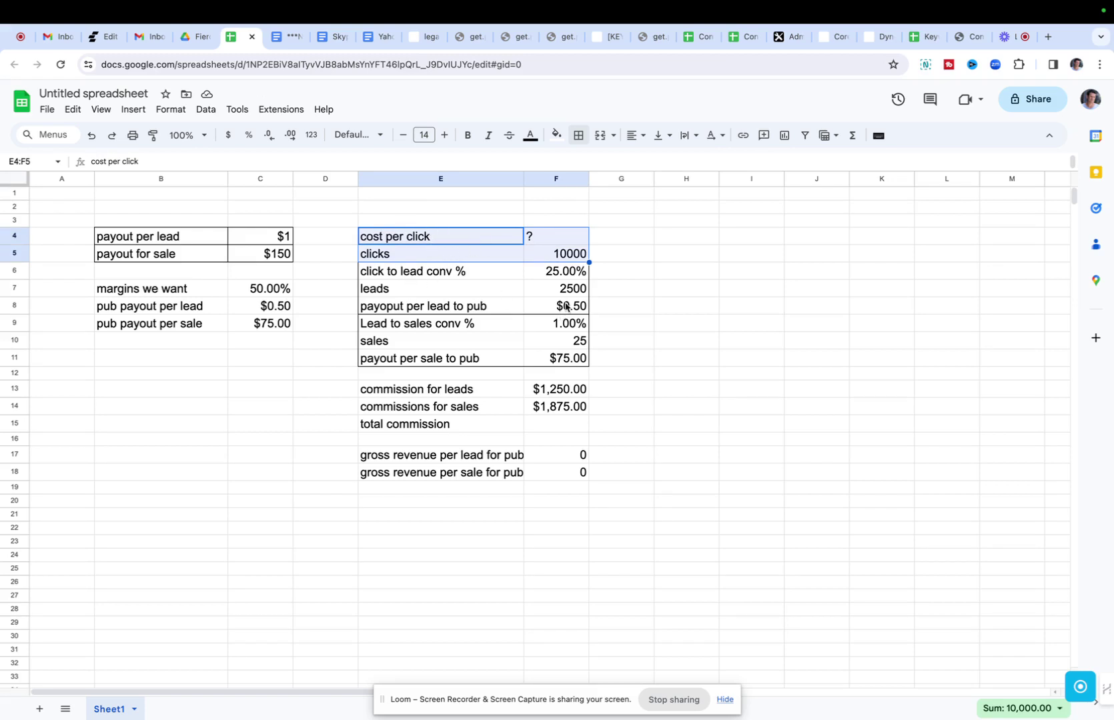
# Step: Enter the label "cost per thousand impressions (cpm)" in E2 and "imopressions" in E3
pyautogui.click(408, 210)
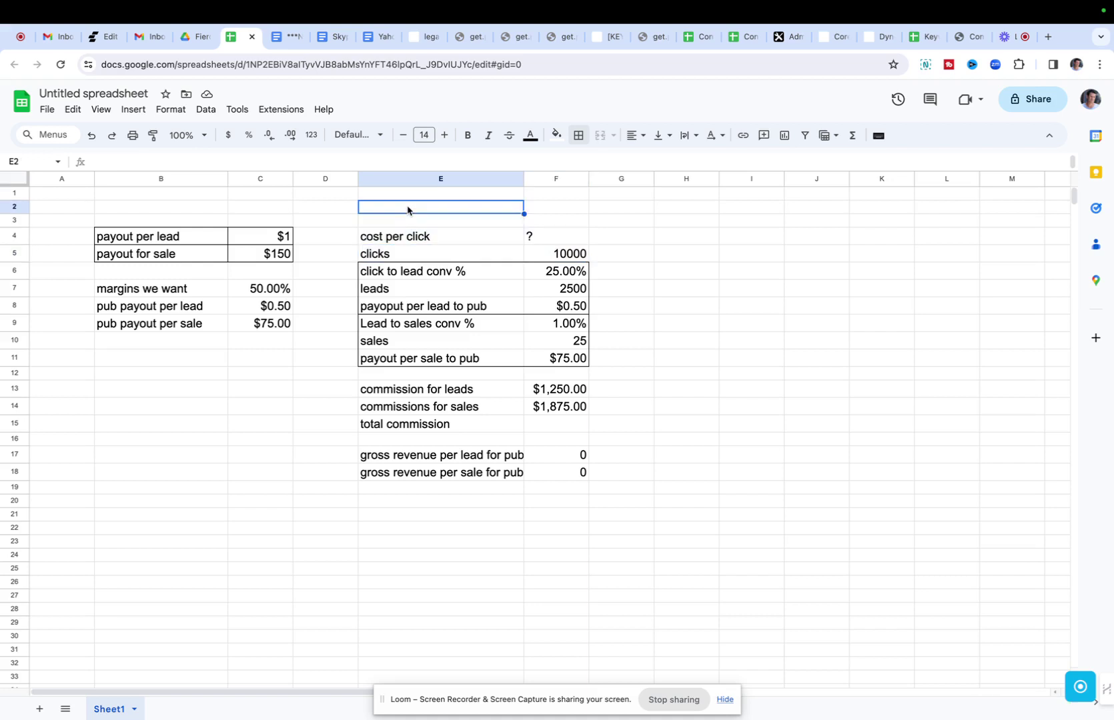
pyautogui.write('cost per')
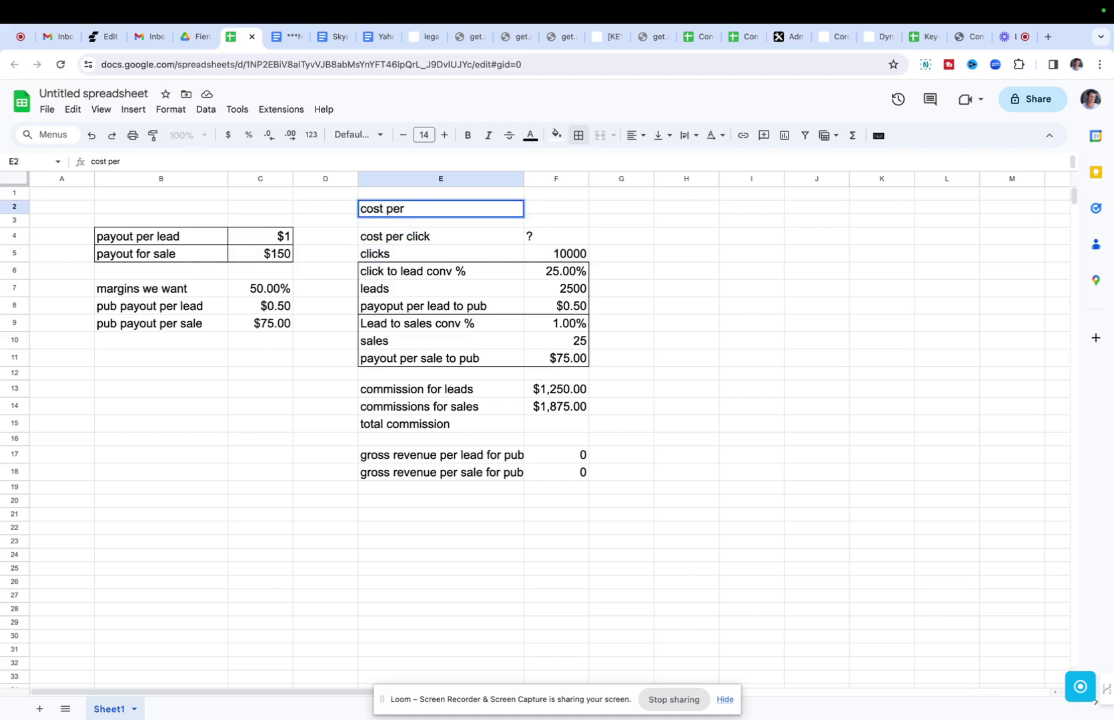
pyautogui.write(' thousand impressi')
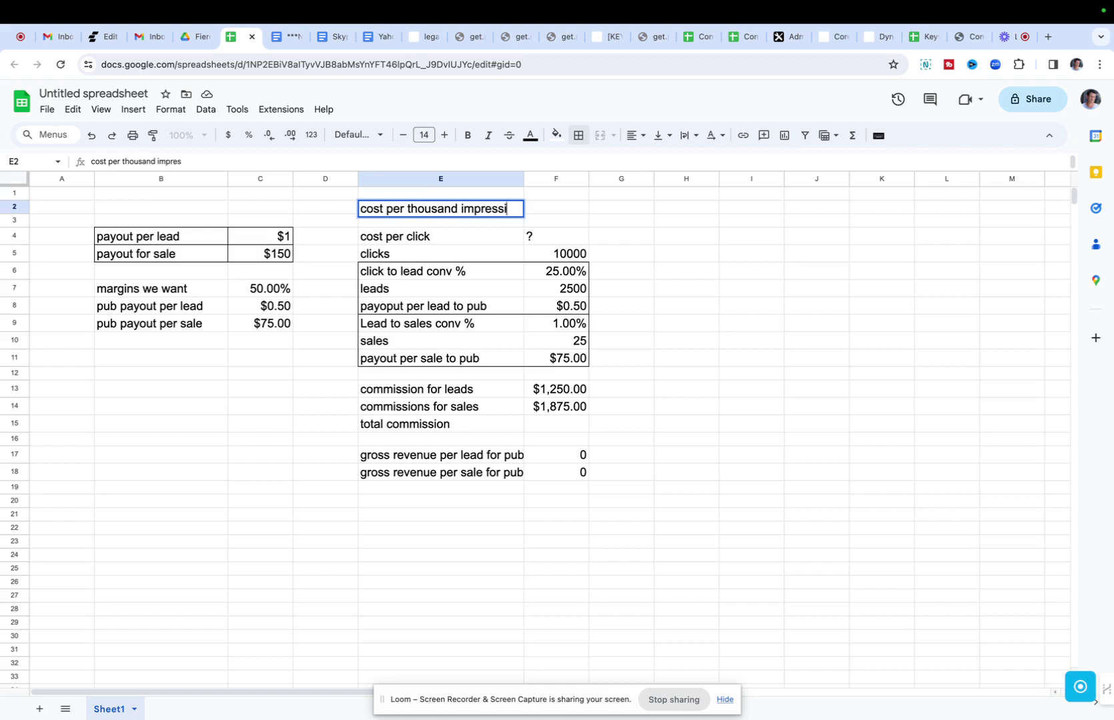
pyautogui.write('ons (cpm')
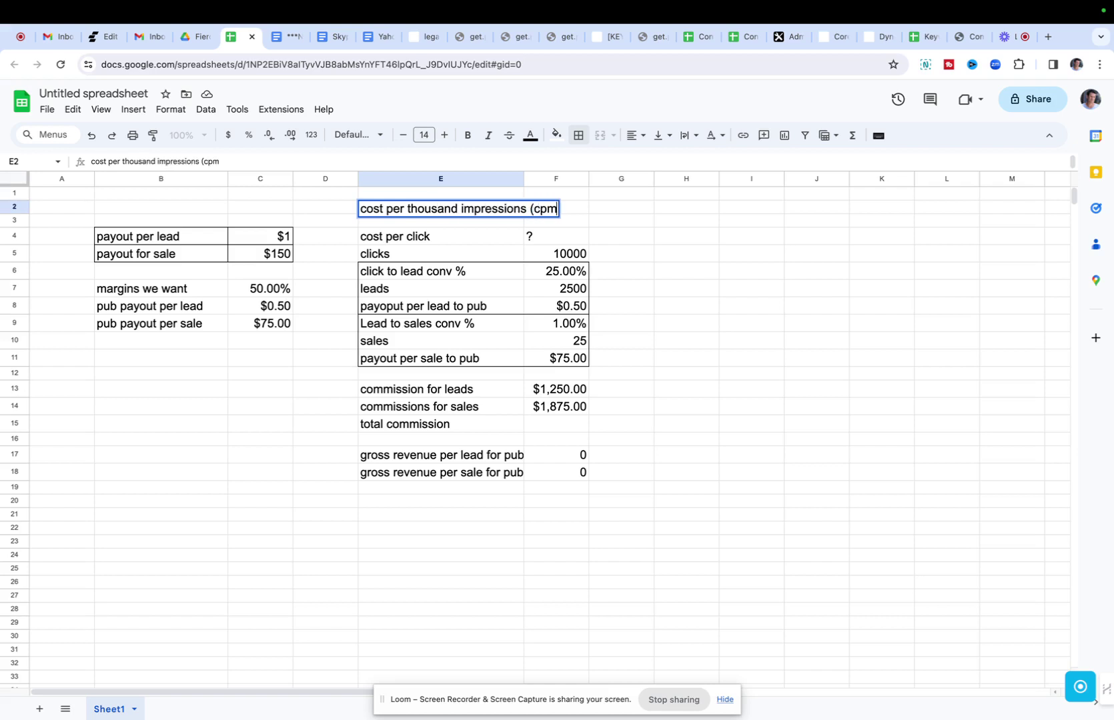
pyautogui.write(')')
pyautogui.press('Return')
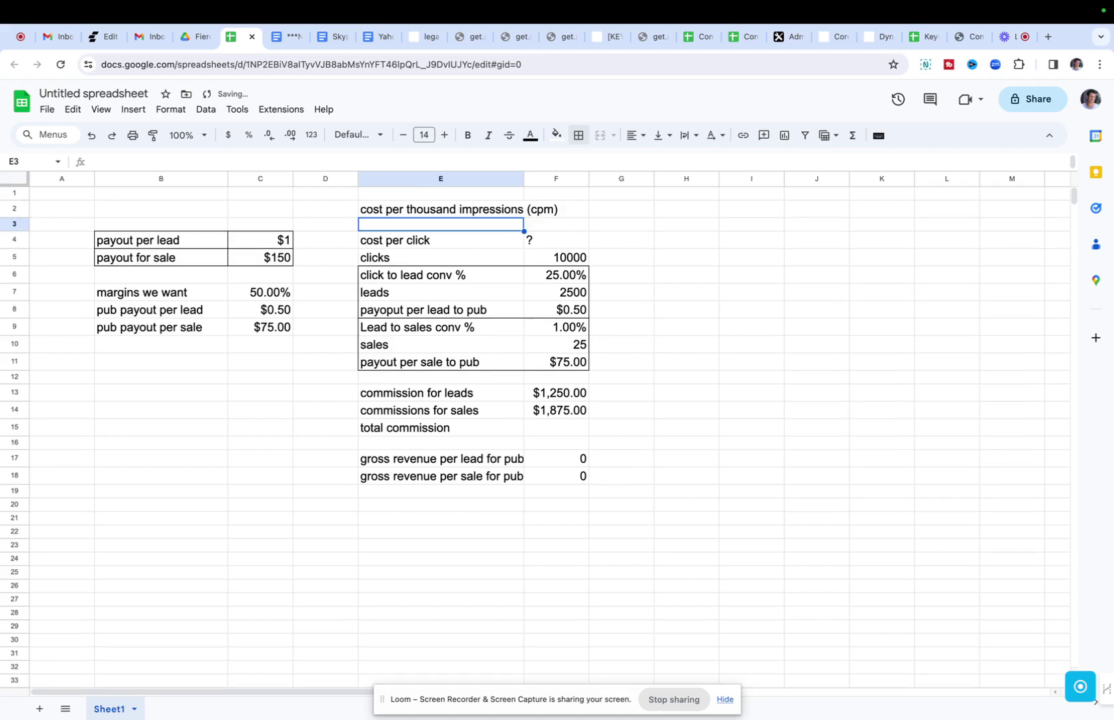
pyautogui.write('impressions')
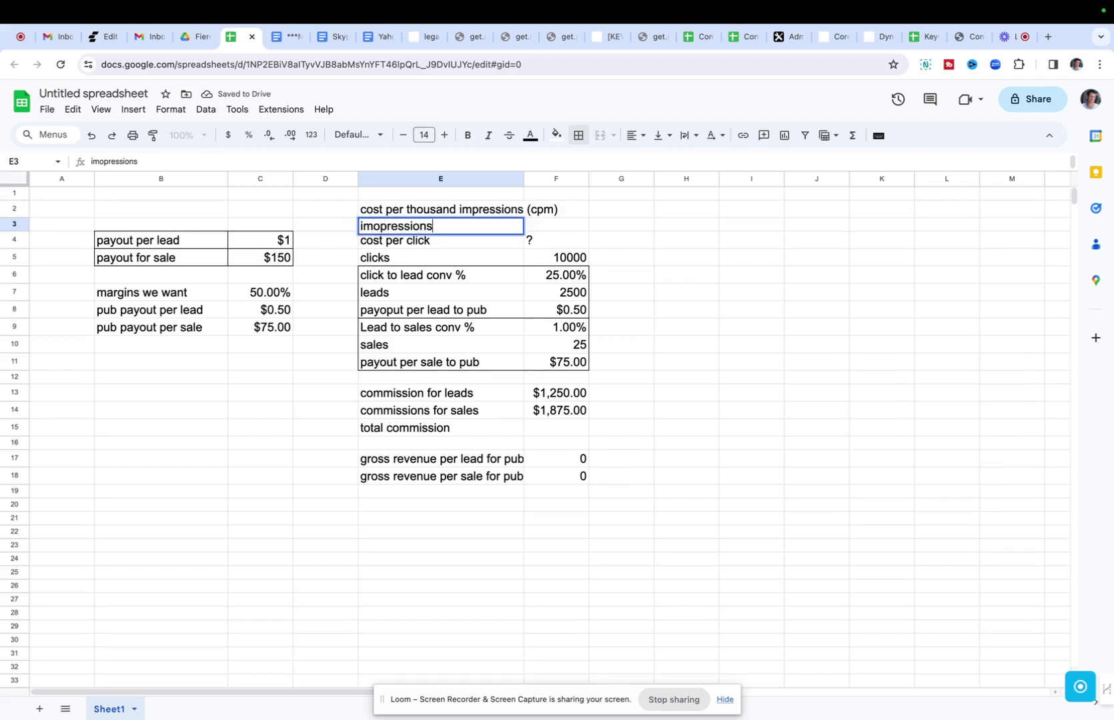
pyautogui.press('Return')
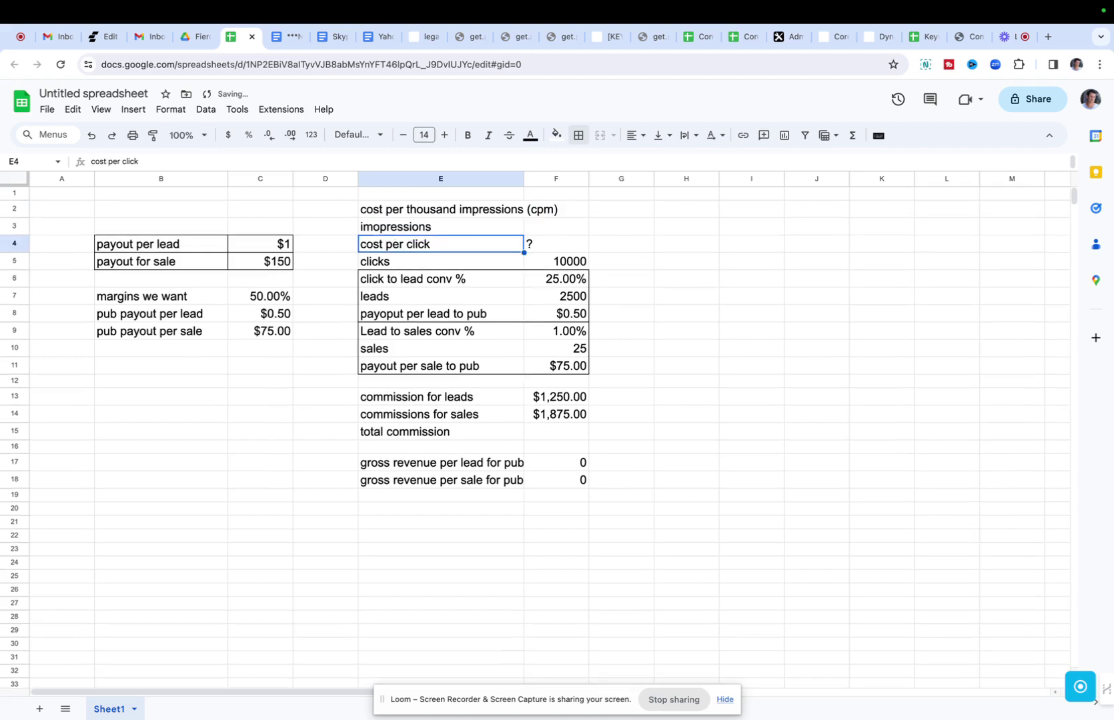
# Step: Review the impressions, cost and clicks rows in E2:F5 together with the conversion, commission and revenue rows in E6:F18
pyautogui.click(428, 228)
pyautogui.click(570, 228)
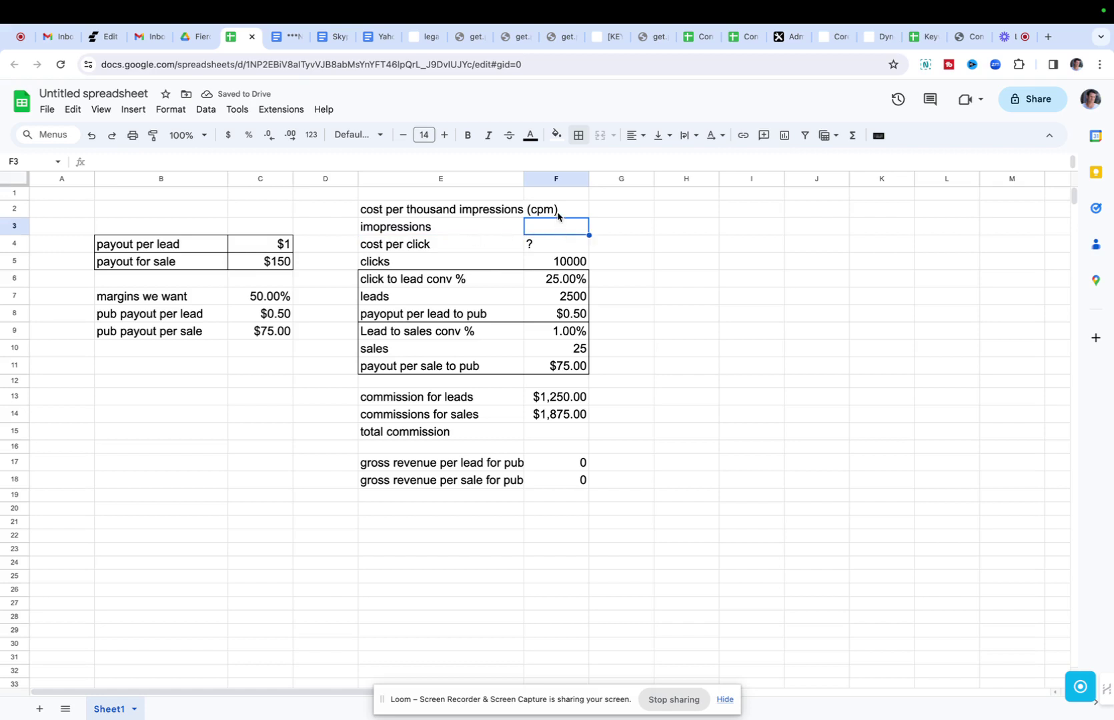
pyautogui.click(558, 212)
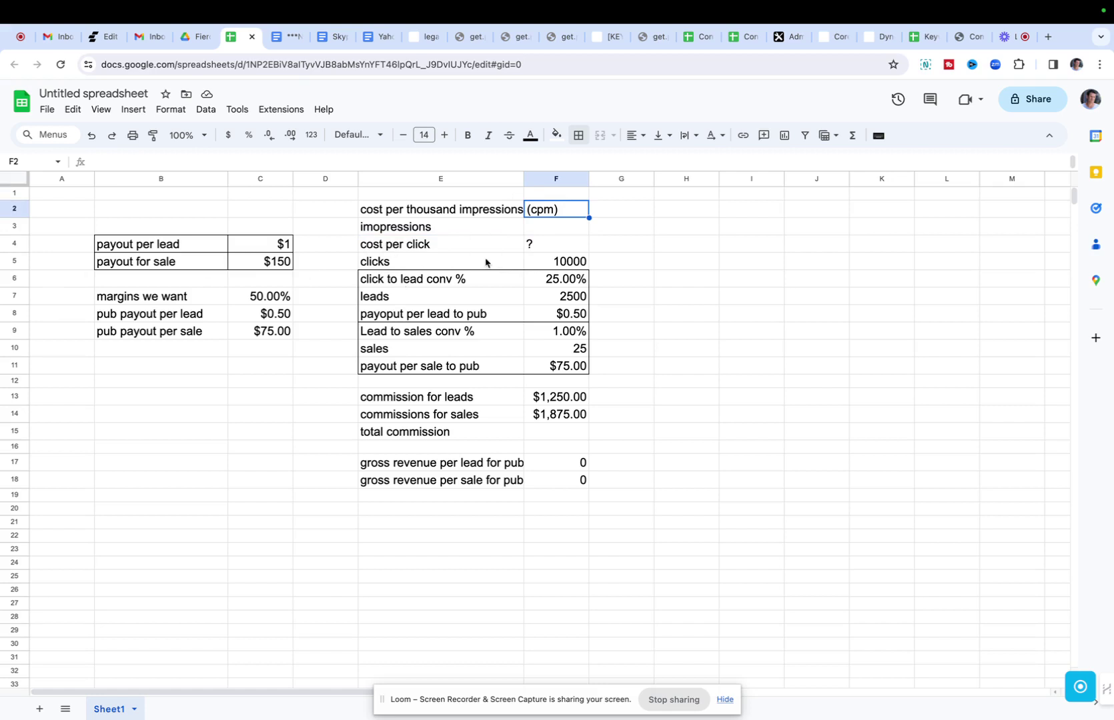
pyautogui.moveTo(389, 282); pyautogui.dragTo(574, 482)
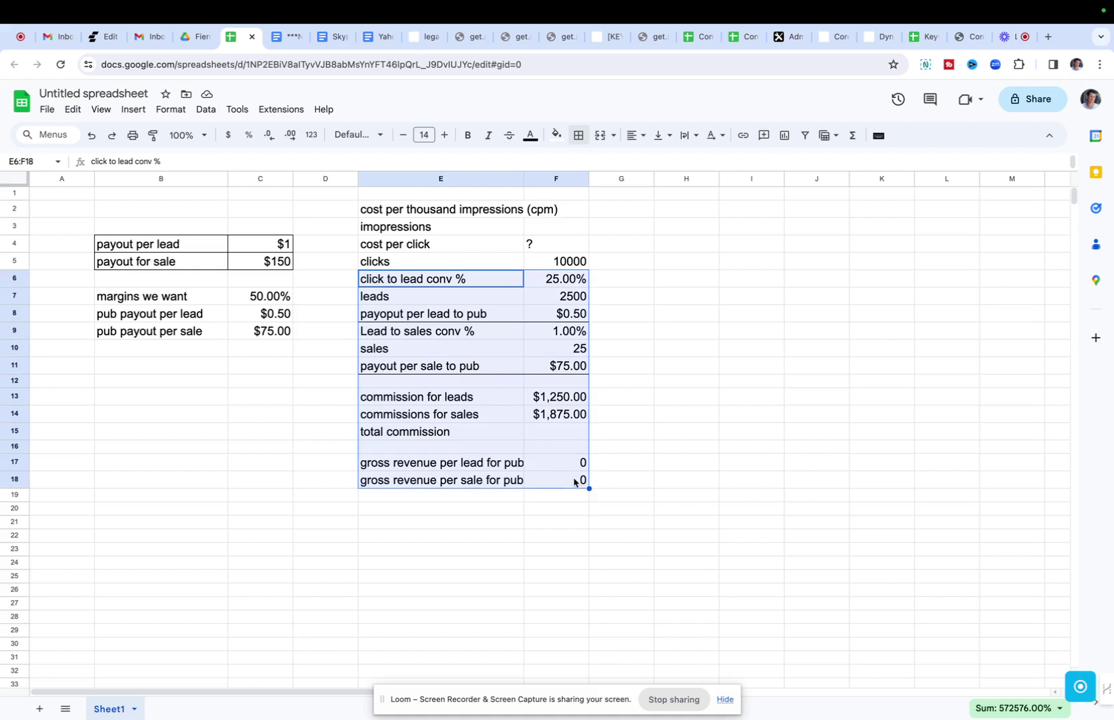
pyautogui.click(405, 261)
pyautogui.click(405, 242)
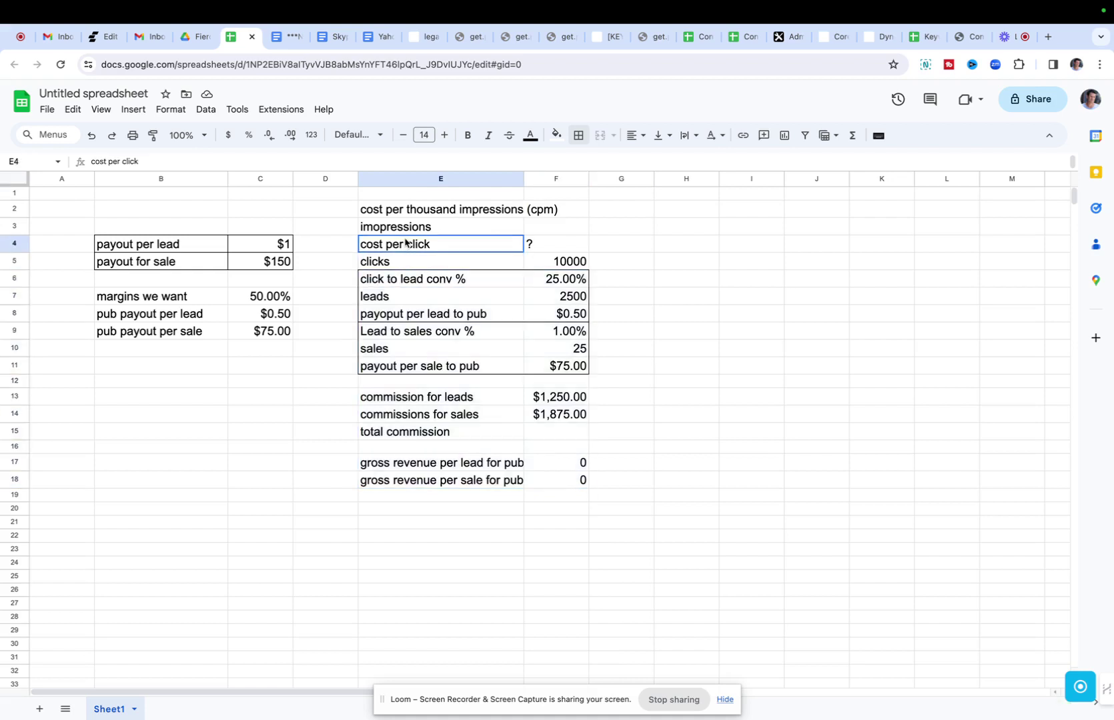
pyautogui.click(404, 262)
pyautogui.click(644, 262)
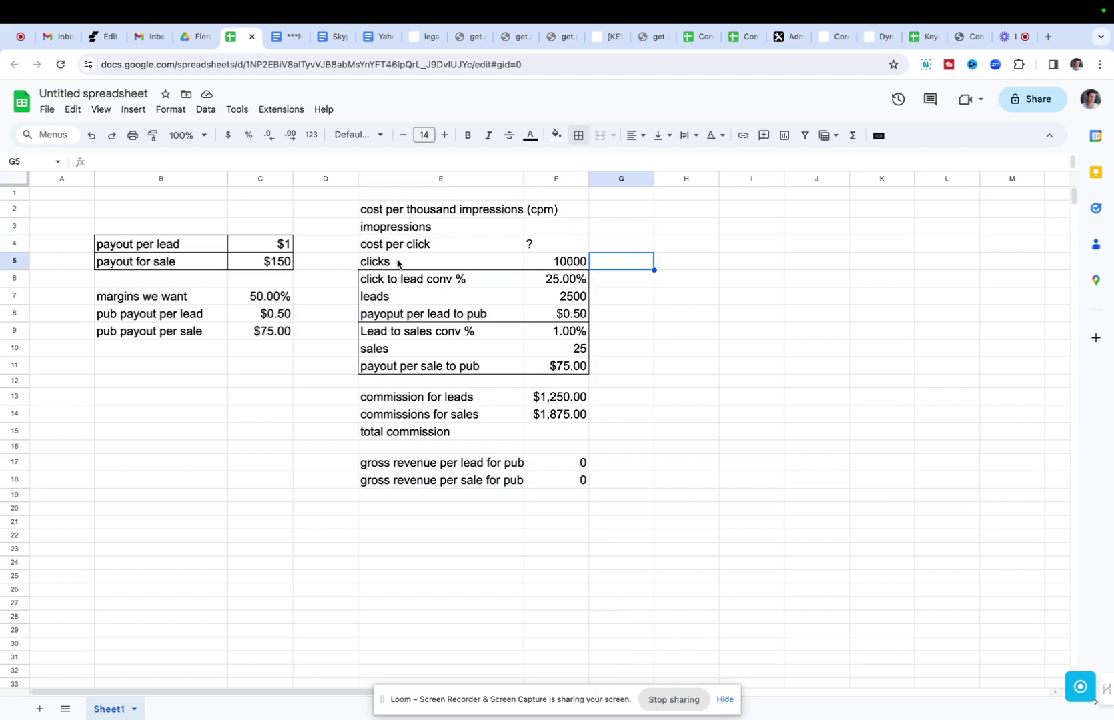
pyautogui.click(571, 264)
pyautogui.click(566, 226)
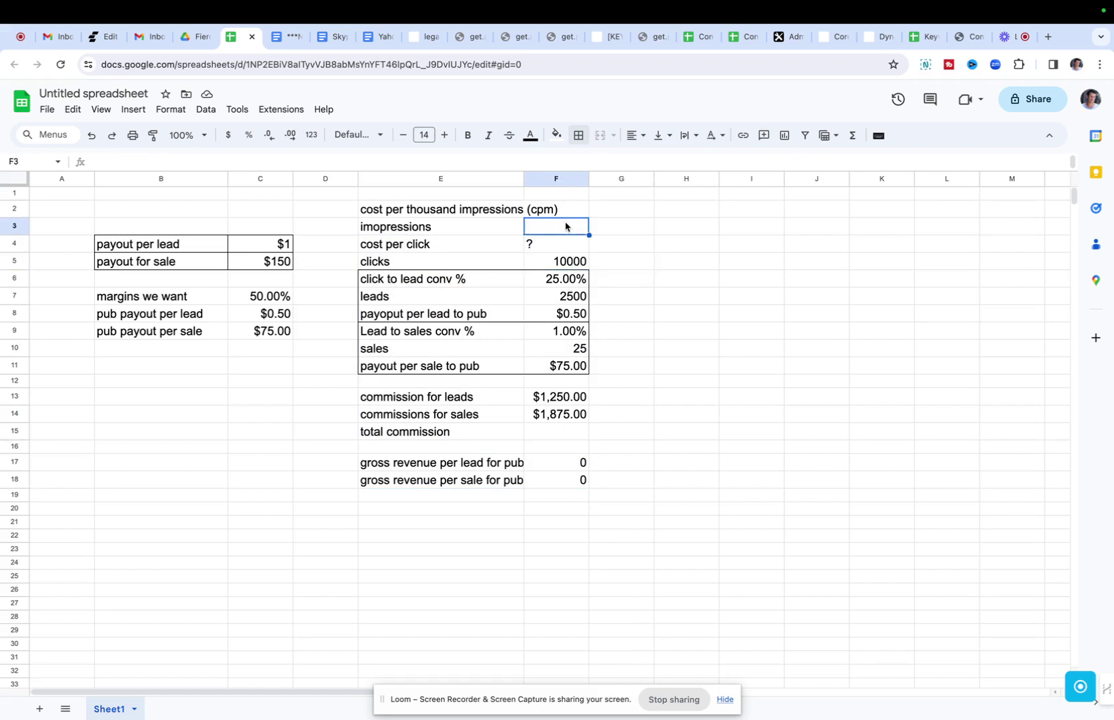
# Step: Correct the misspelled label in E3 so that it reads "impressions"
pyautogui.click(355, 230)
pyautogui.click(389, 226)
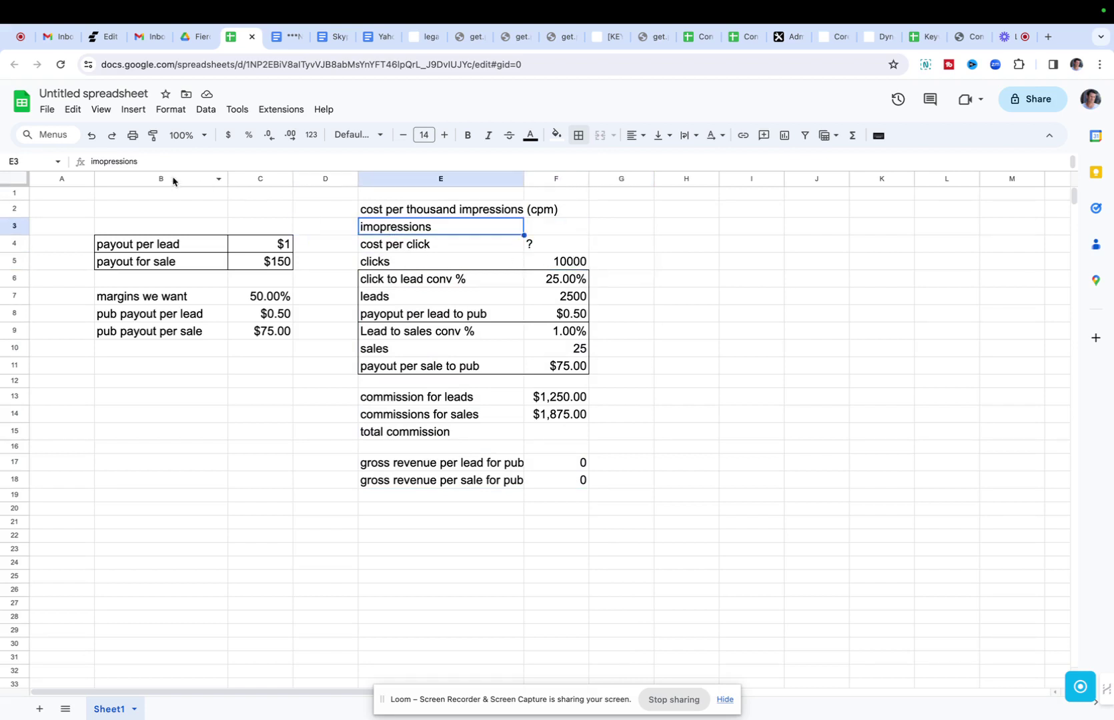
pyautogui.click(107, 163)
pyautogui.press('BackSpace')
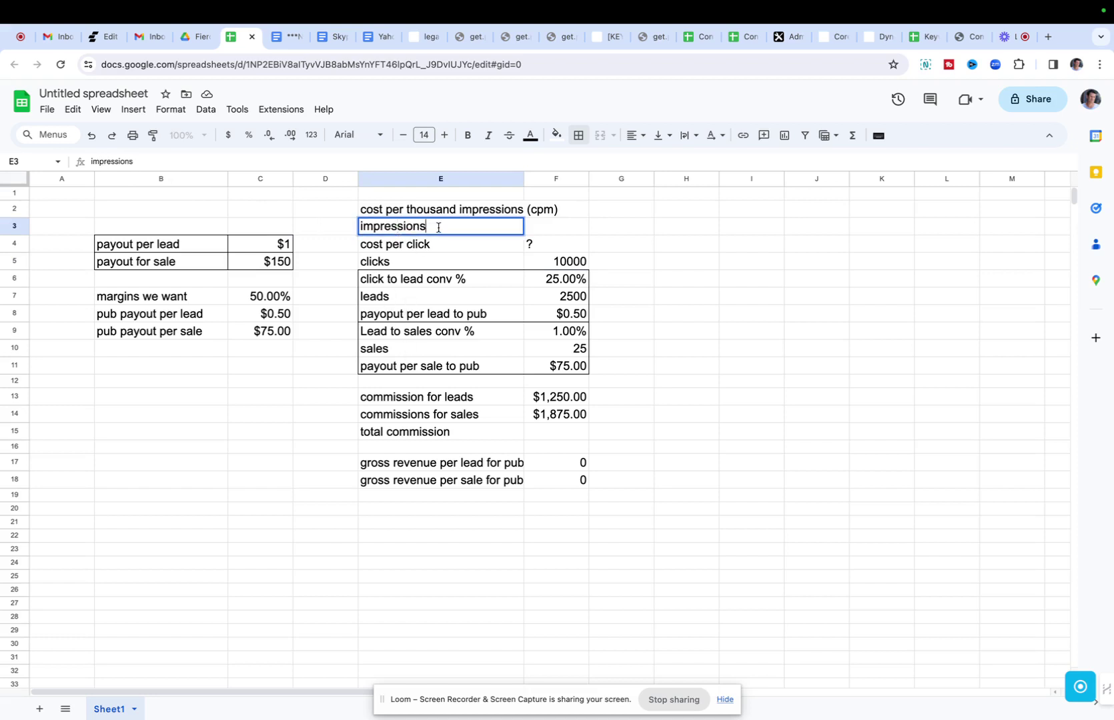
pyautogui.click(569, 263)
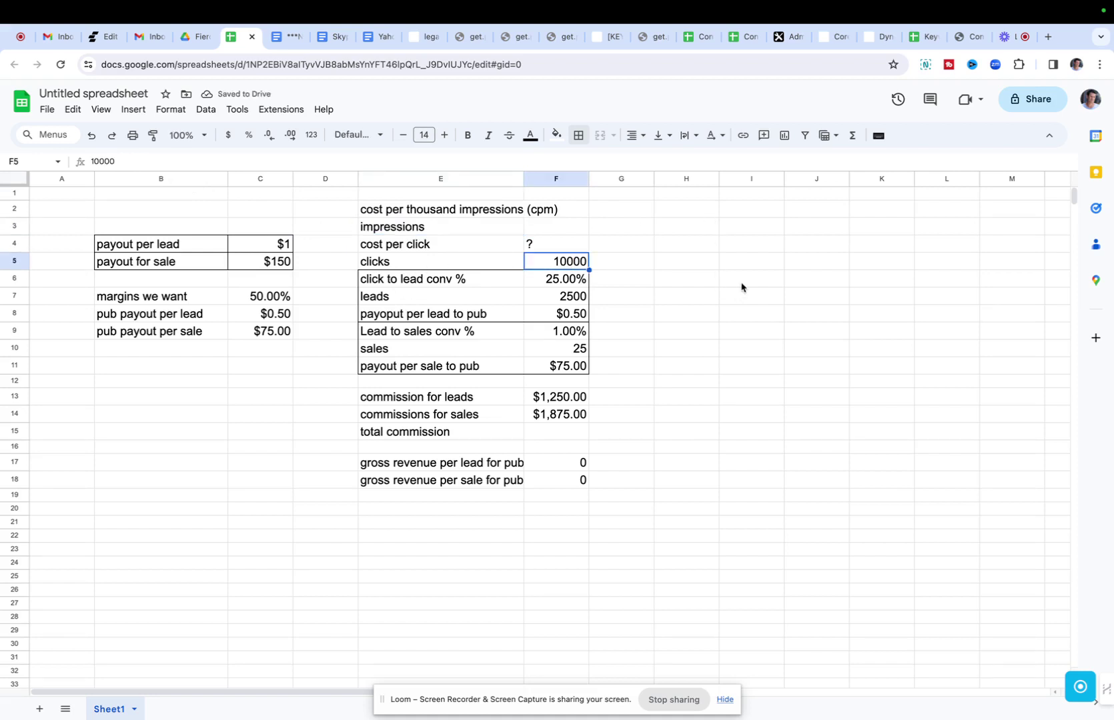
pyautogui.click(625, 268)
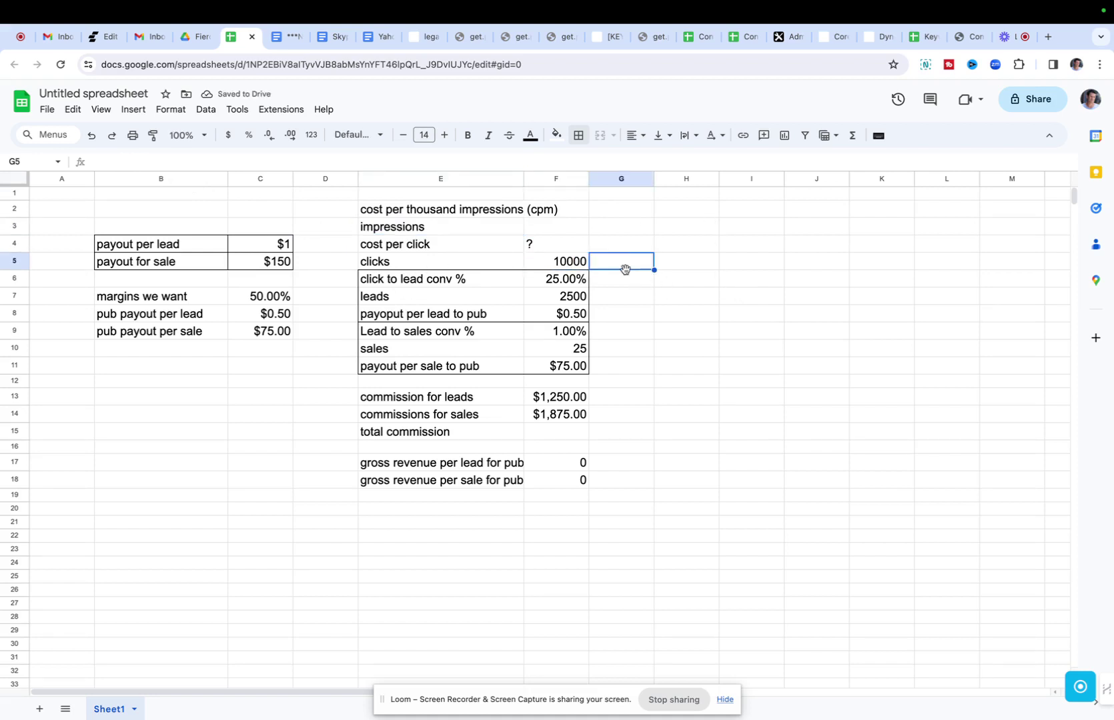
pyautogui.click(479, 283)
pyautogui.click(549, 282)
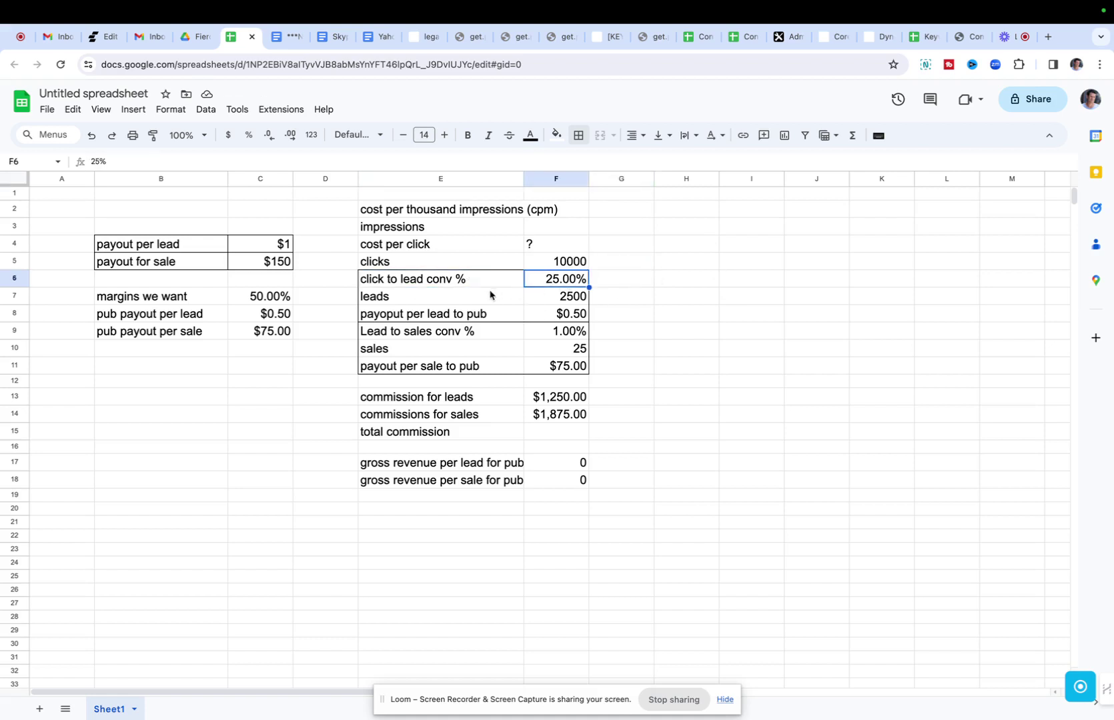
# Step: Calculate the total commission in F15 with the formula =F13+F14
pyautogui.moveTo(568, 397); pyautogui.dragTo(568, 420)
pyautogui.click(562, 435)
pyautogui.write('=')
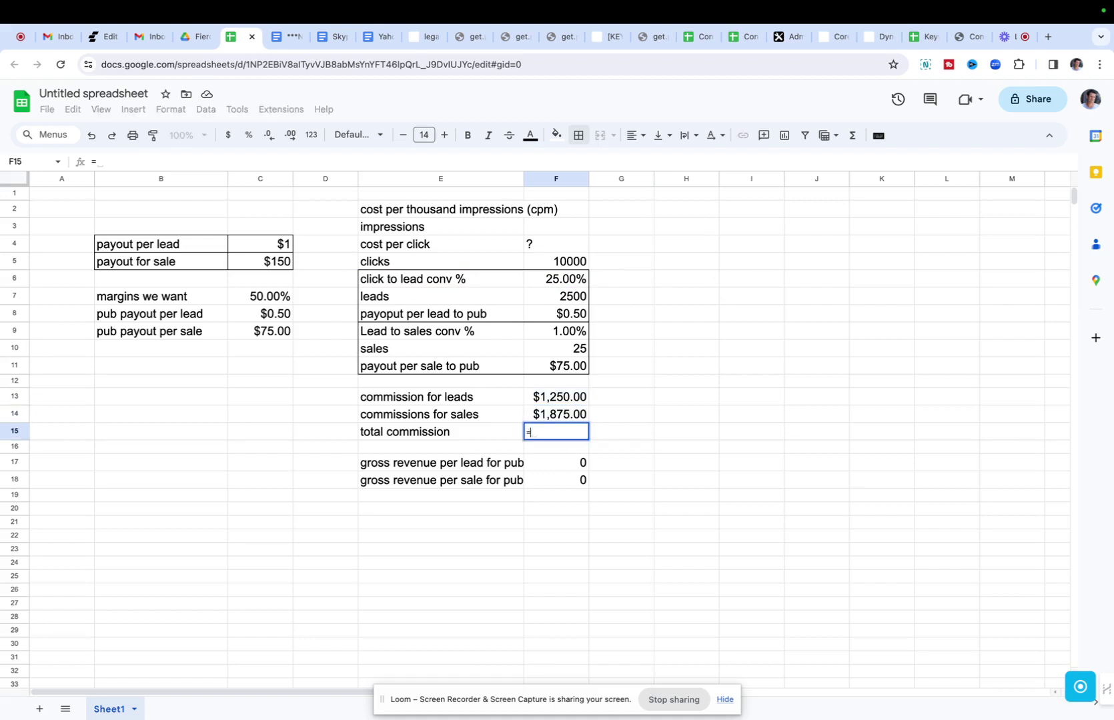
pyautogui.write('F13+F14')
pyautogui.press('Return')
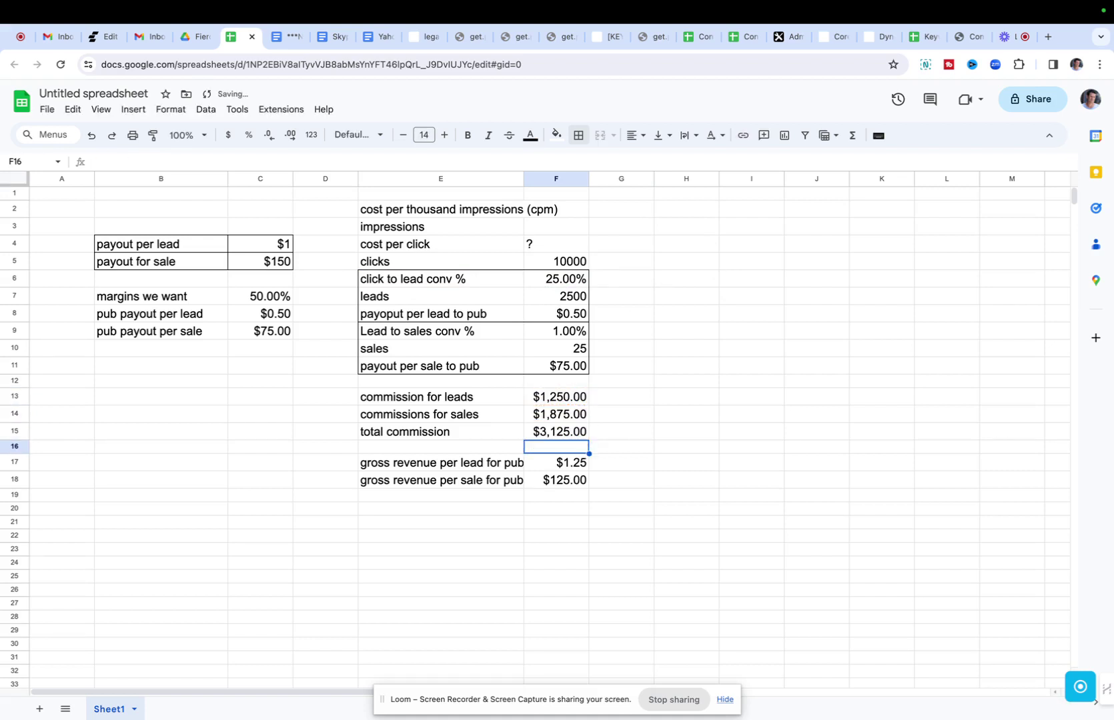
# Step: Examine the total commission, the gross revenue per lead and per sale for the publisher, and the payouts in C4:C5
pyautogui.click(563, 432)
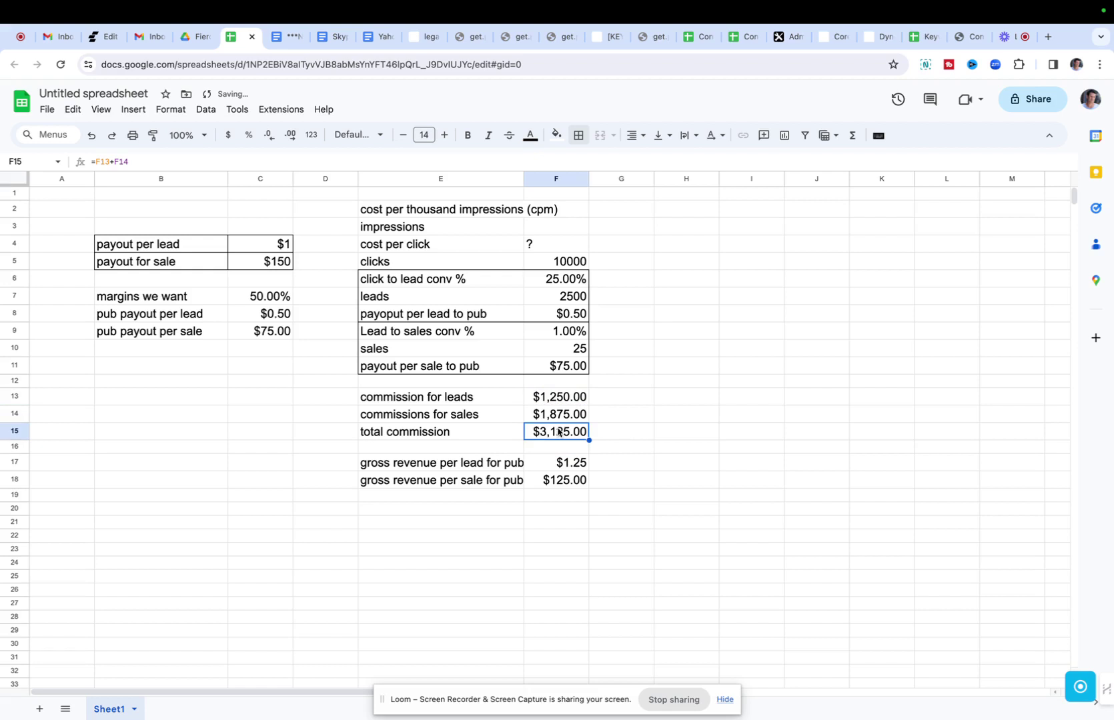
pyautogui.click(432, 465)
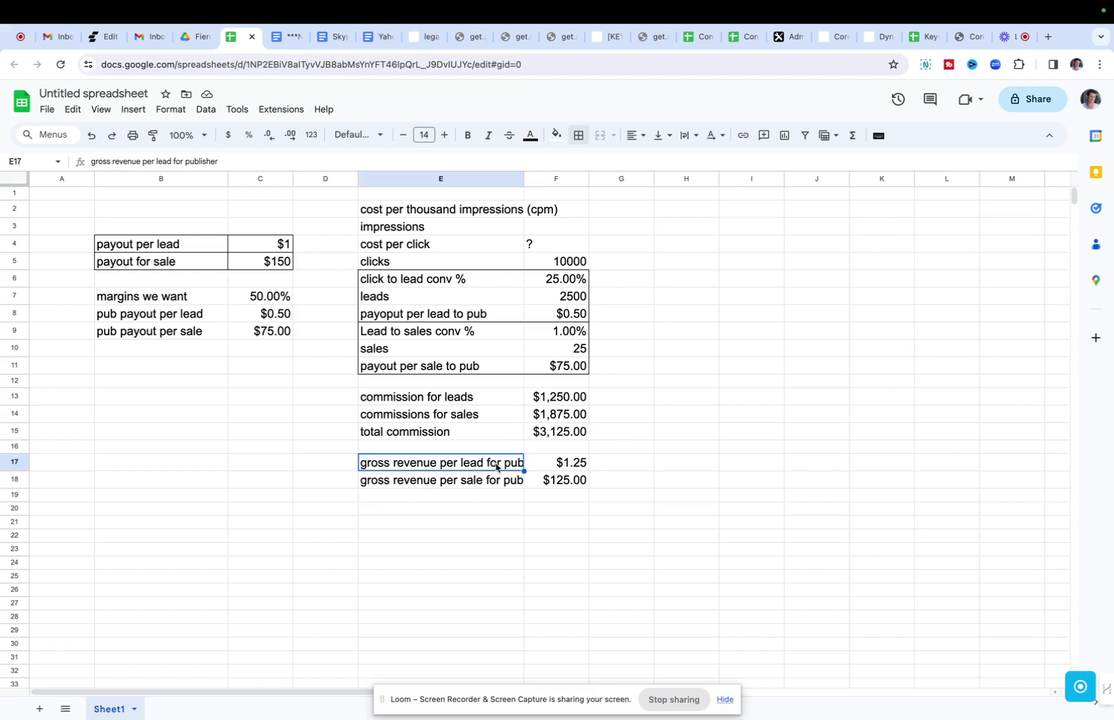
pyautogui.click(568, 464)
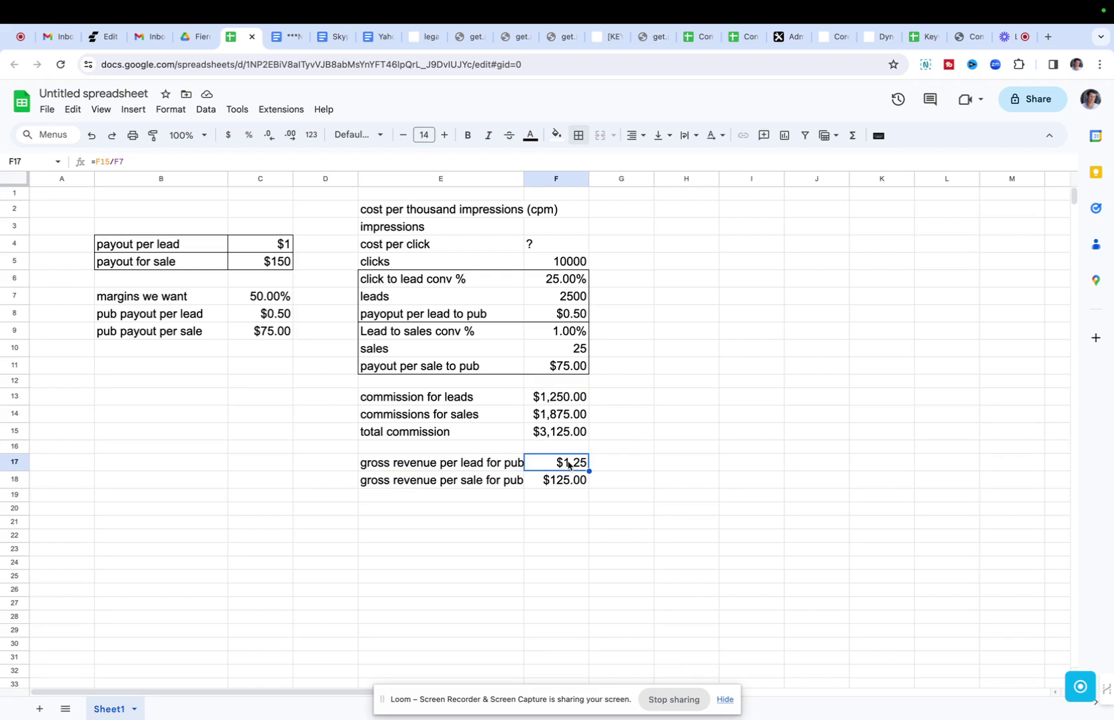
pyautogui.click(472, 483)
pyautogui.click(570, 481)
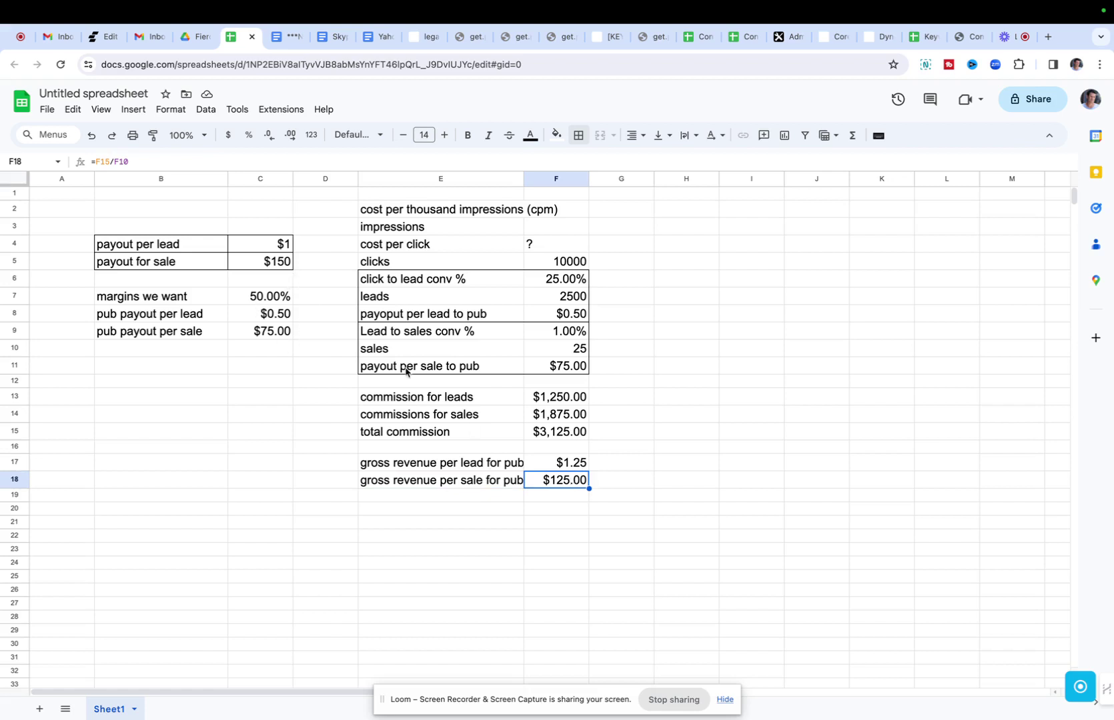
pyautogui.moveTo(284, 246); pyautogui.dragTo(282, 260)
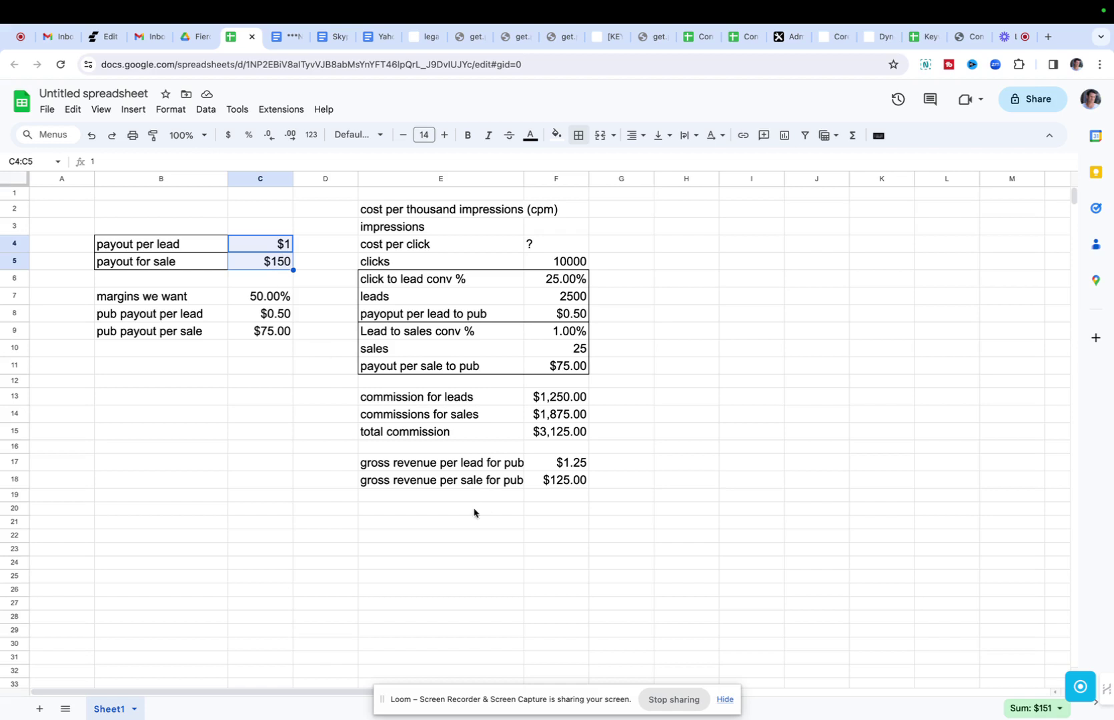
pyautogui.click(422, 508)
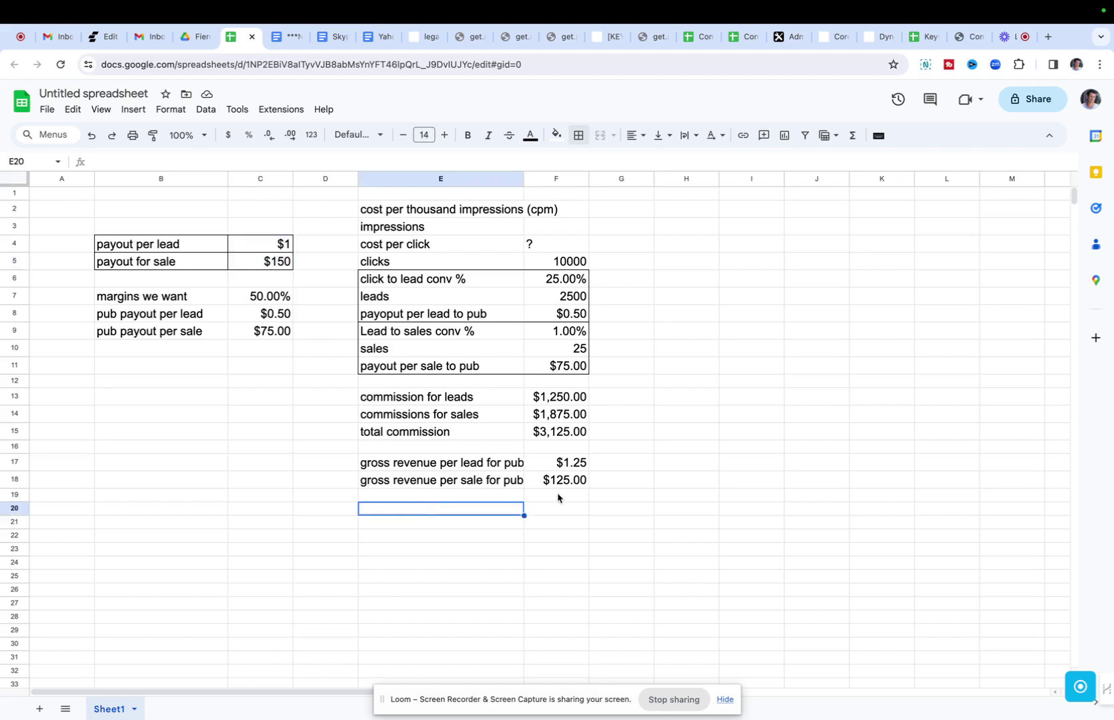
pyautogui.click(322, 466)
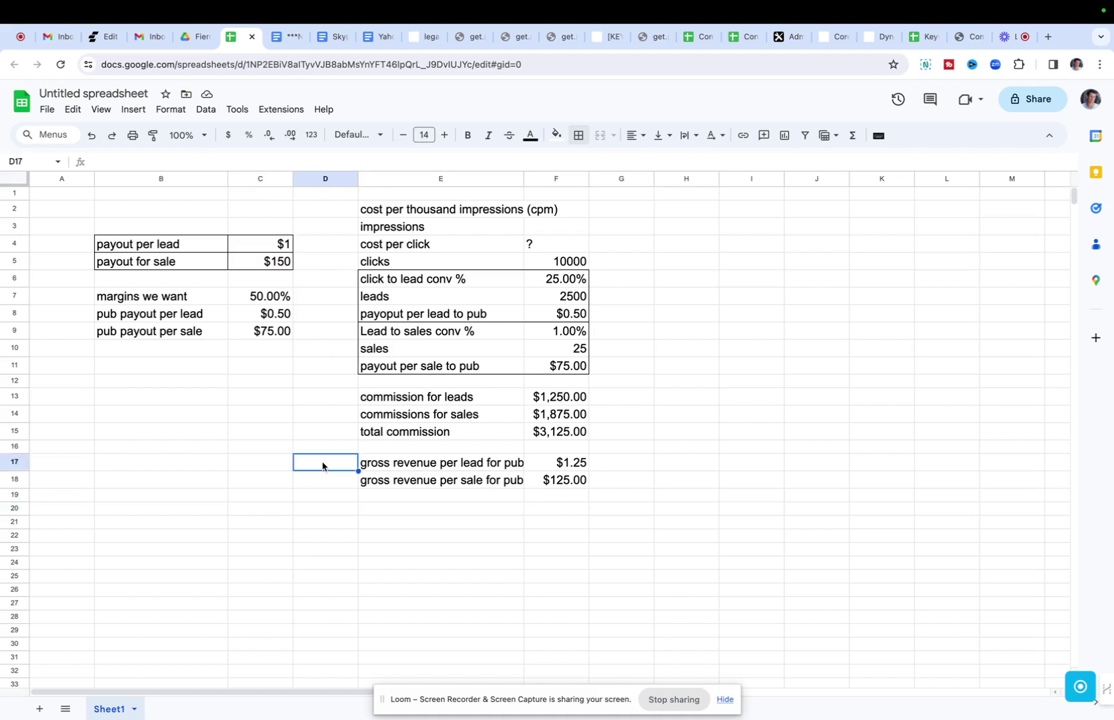
# Step: Add the heading "PUBLISHER" in E16 above the gross revenue rows and in E12 above the commission rows
pyautogui.click(383, 447)
pyautogui.write('PU')
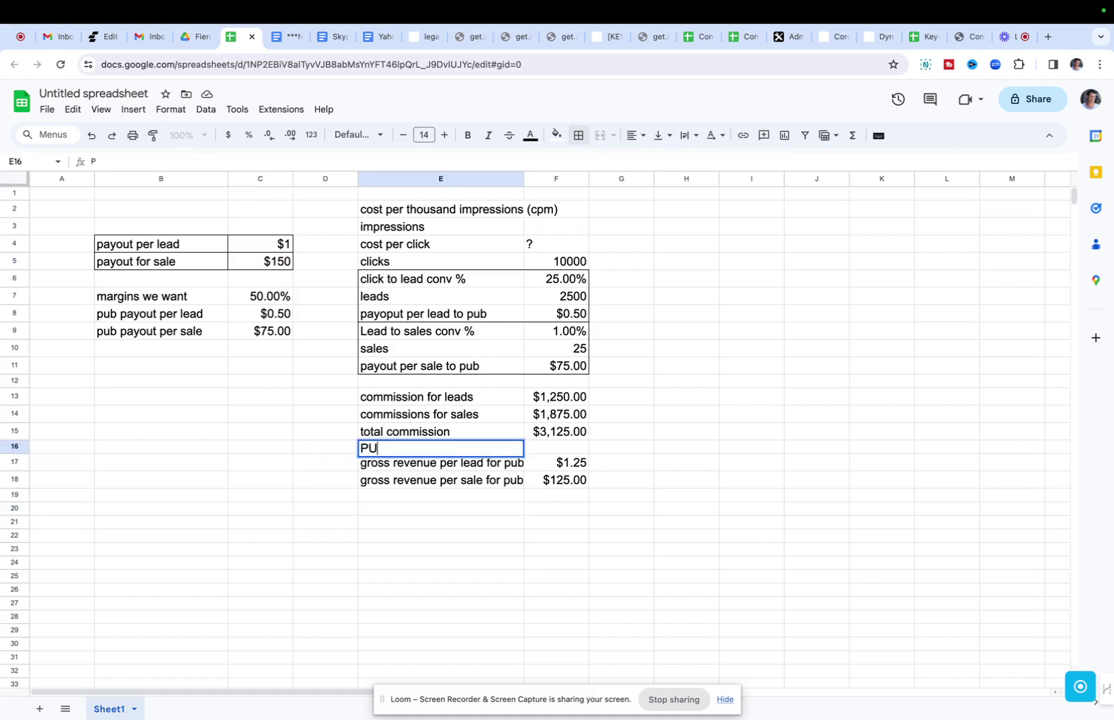
pyautogui.write('BLISHER')
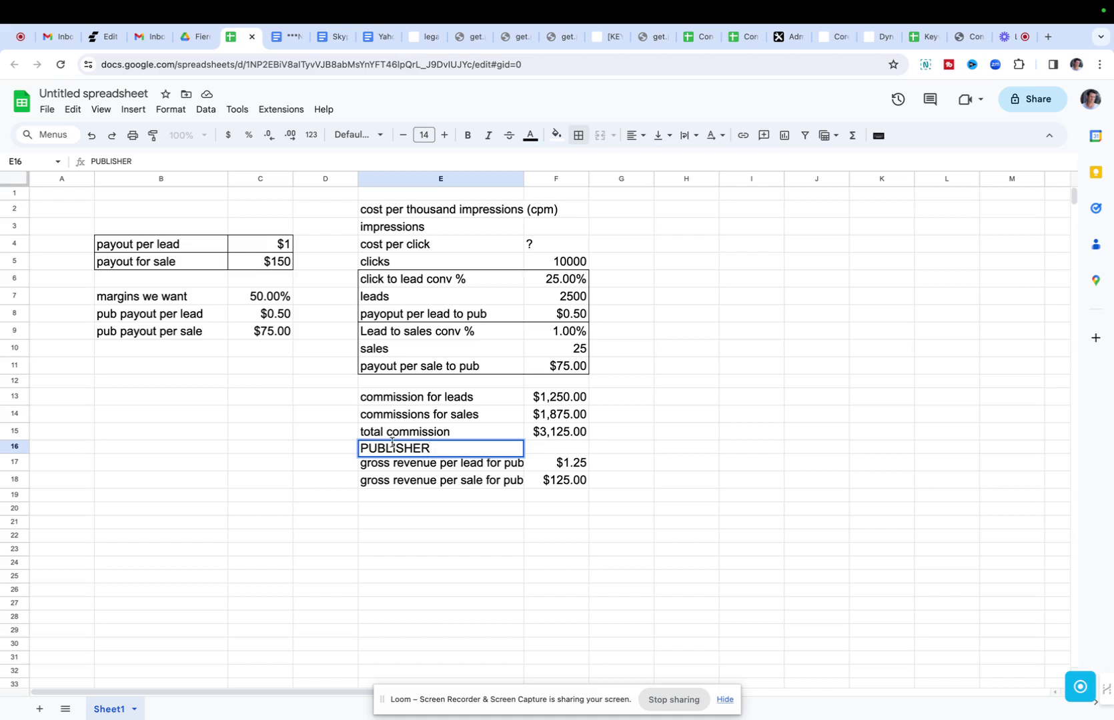
pyautogui.press('Return')
pyautogui.click(402, 384)
pyautogui.write('PUBLISHER')
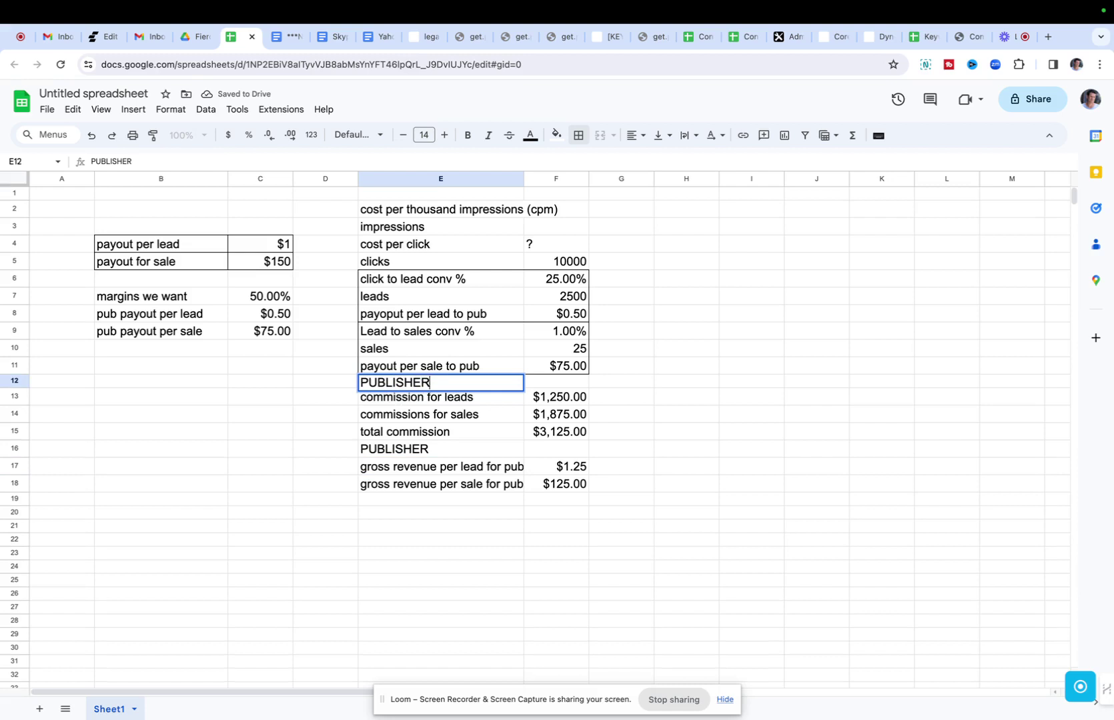
pyautogui.press('Return')
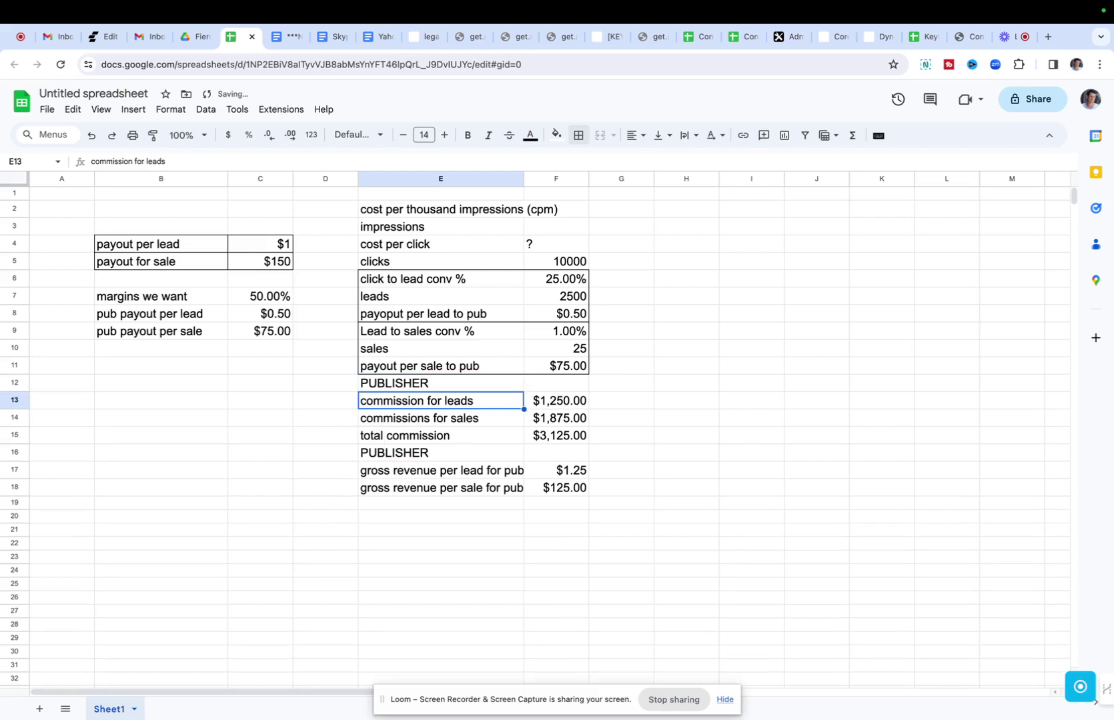
# Step: Add an outer border around the publisher block E12:F18 and another around the gross revenue rows E16:F18
pyautogui.click(405, 516)
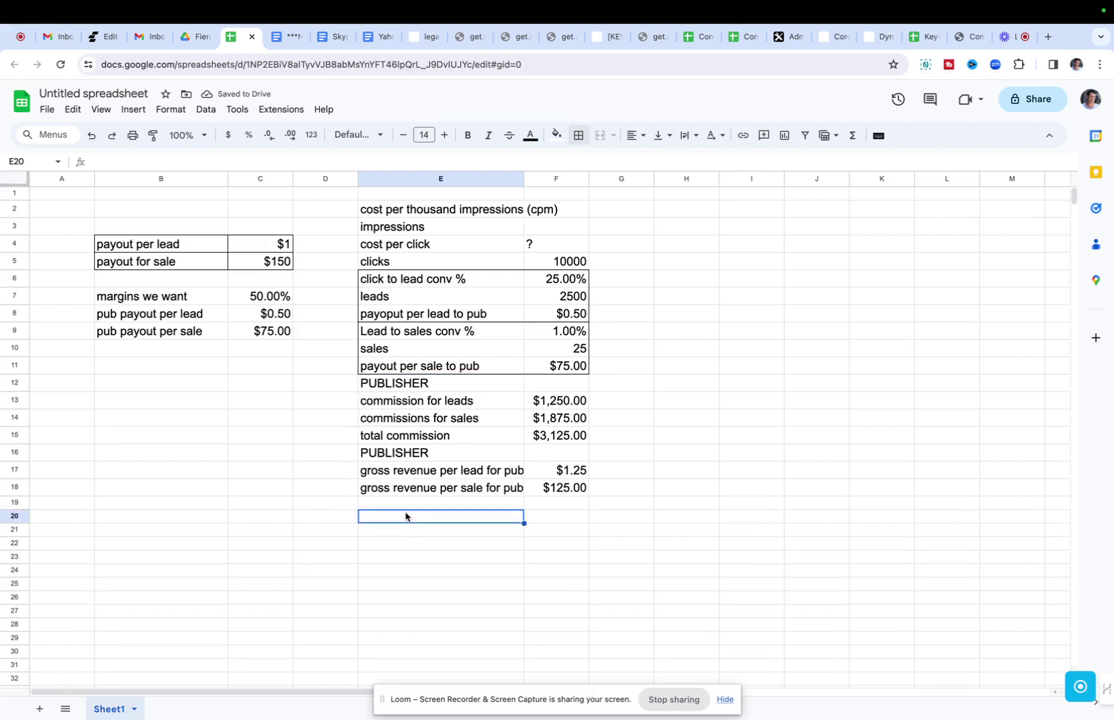
pyautogui.moveTo(385, 385); pyautogui.dragTo(546, 488)
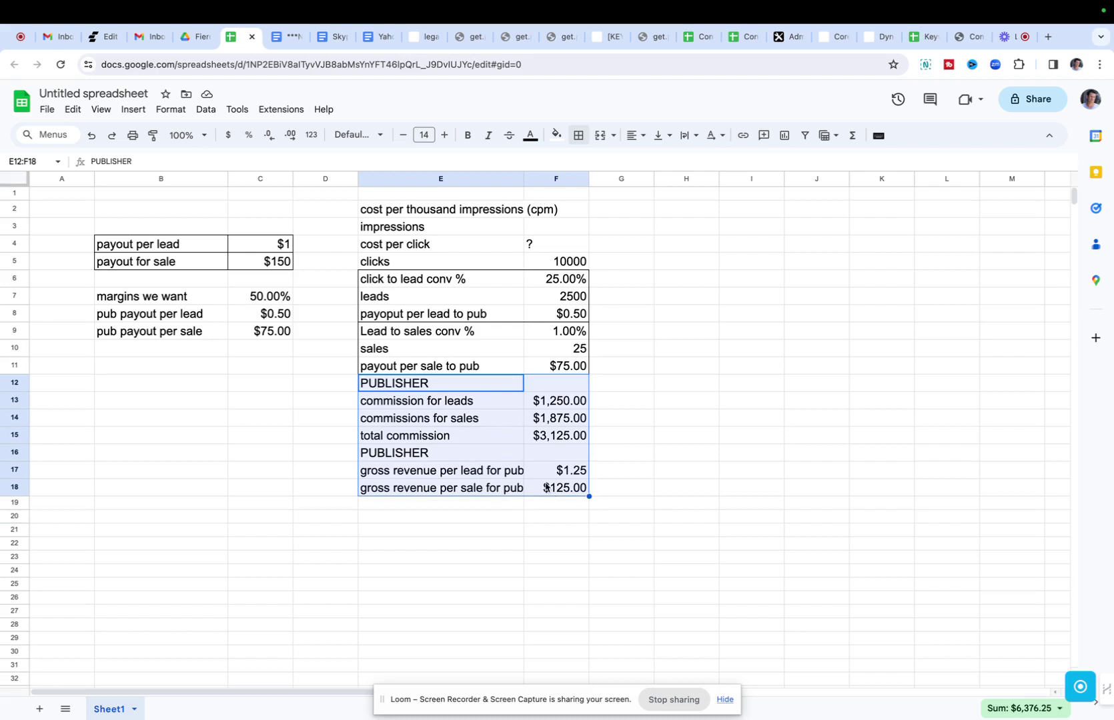
pyautogui.click(578, 136)
pyautogui.click(673, 164)
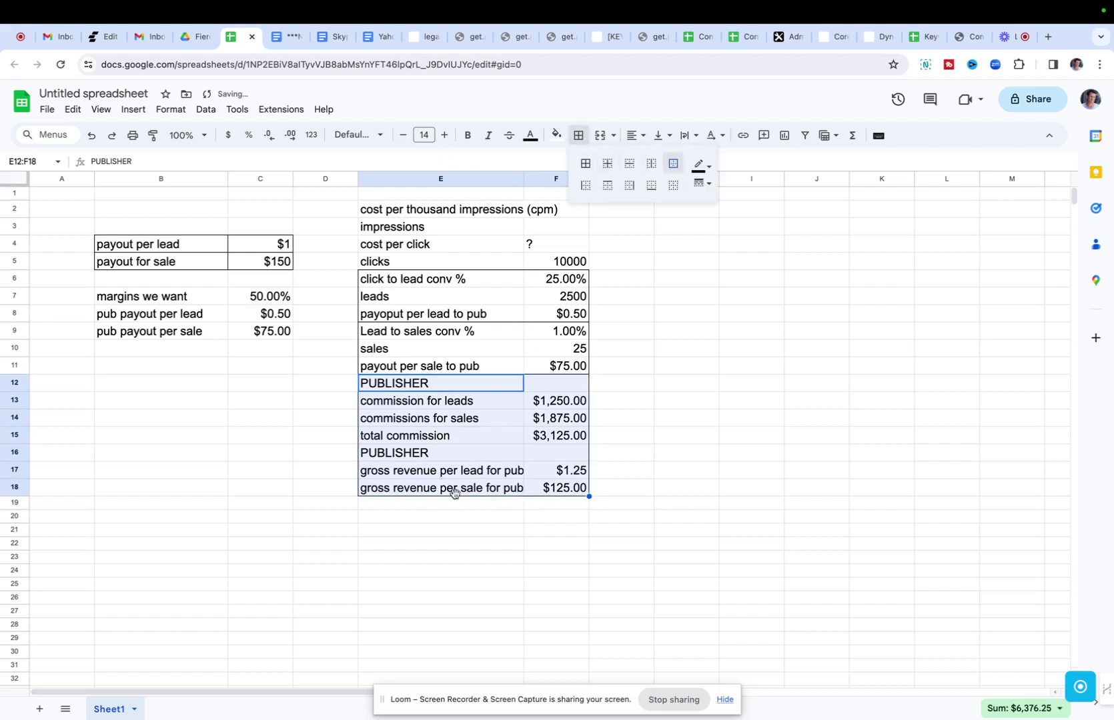
pyautogui.moveTo(450, 454); pyautogui.dragTo(555, 489)
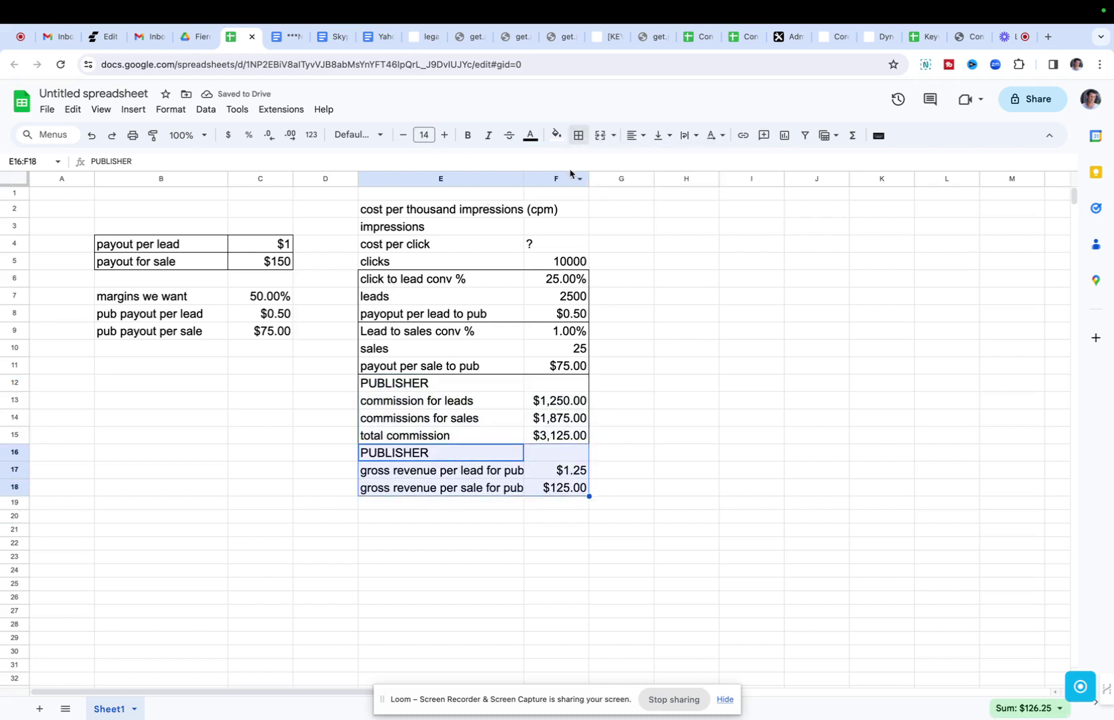
pyautogui.click(578, 135)
pyautogui.click(674, 164)
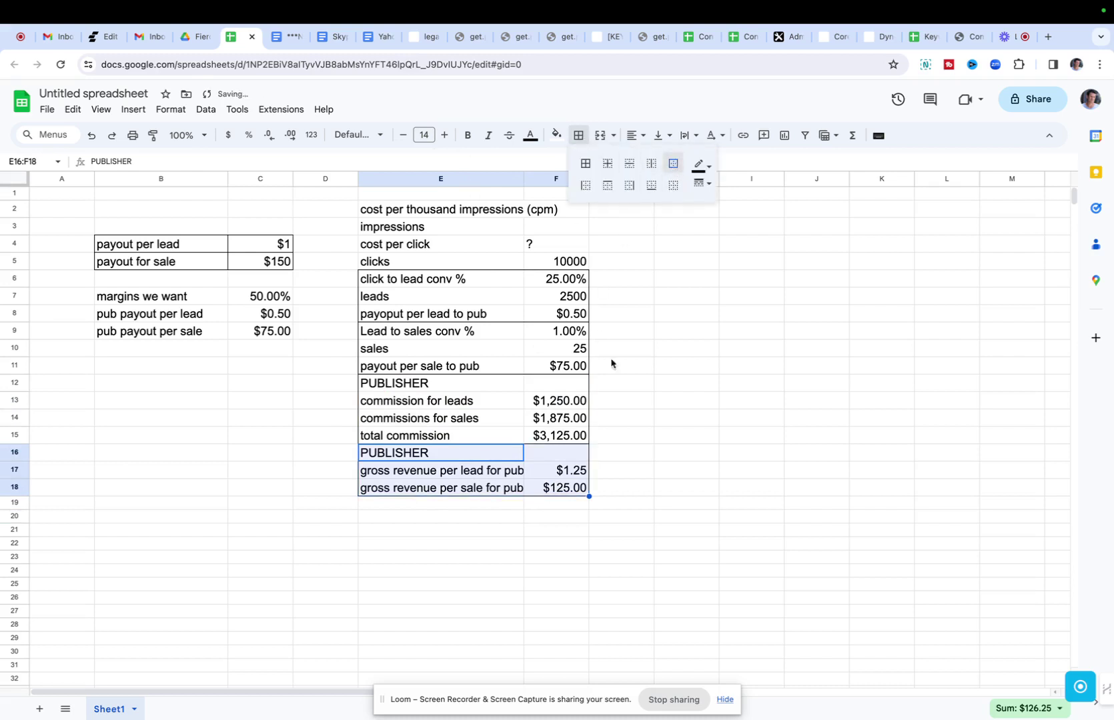
pyautogui.click(708, 369)
# Step: Add the heading "YOU" in E19 below the publisher's gross revenue rows
pyautogui.click(377, 506)
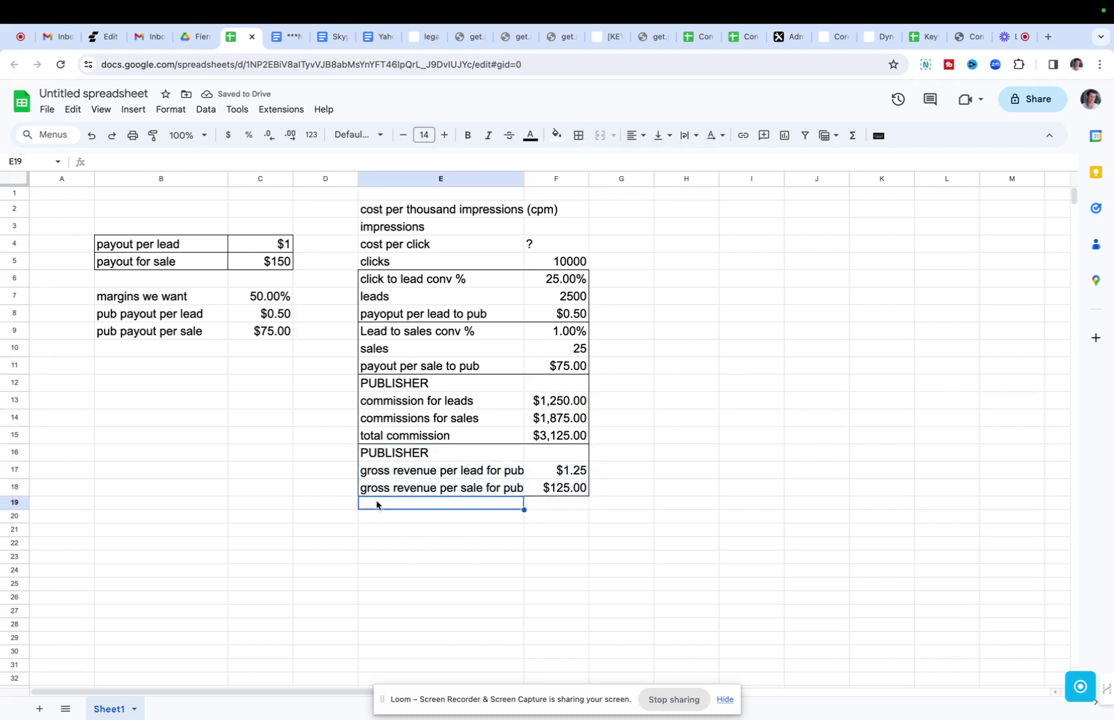
pyautogui.write('YOU')
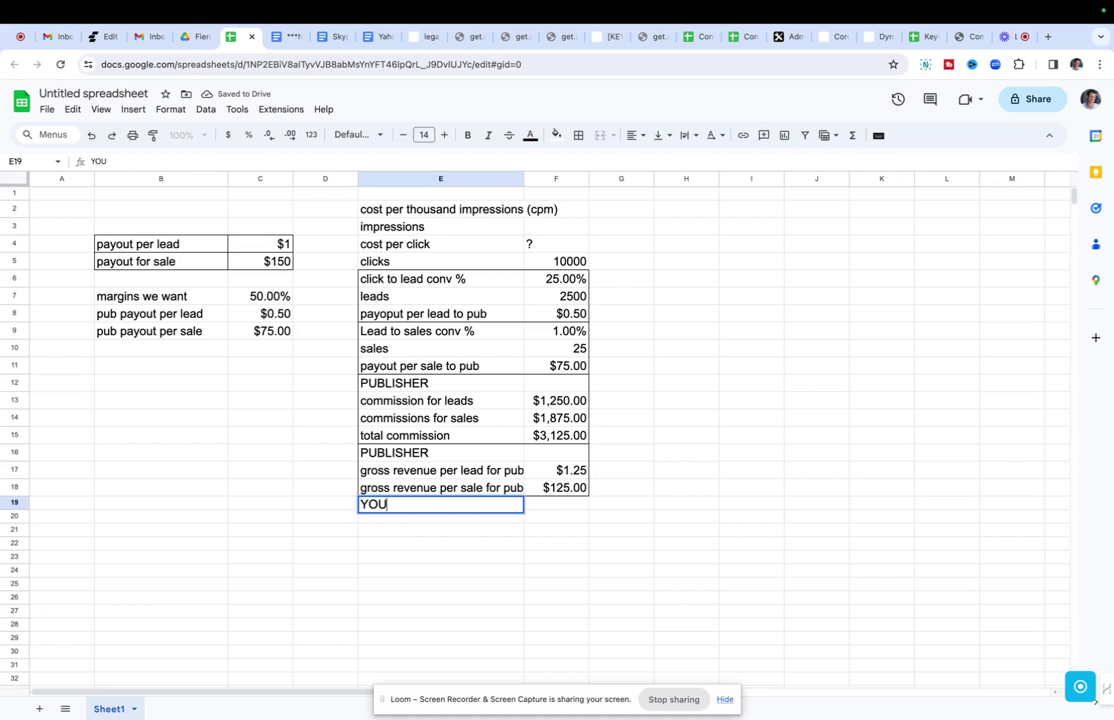
pyautogui.press('Return')
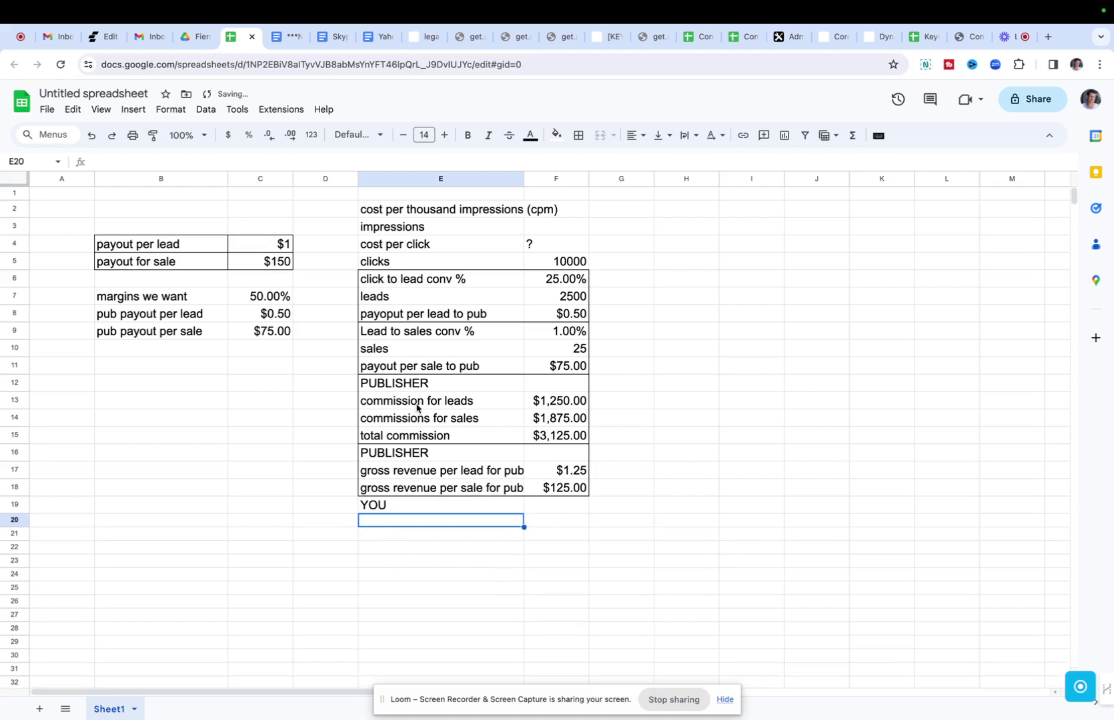
# Step: Copy the commission and gross revenue rows E13:F18 to E20, and change the copied heading in E23 to "YOU"
pyautogui.moveTo(417, 409); pyautogui.dragTo(534, 487)
pyautogui.hotkey('ctrl', 'c')
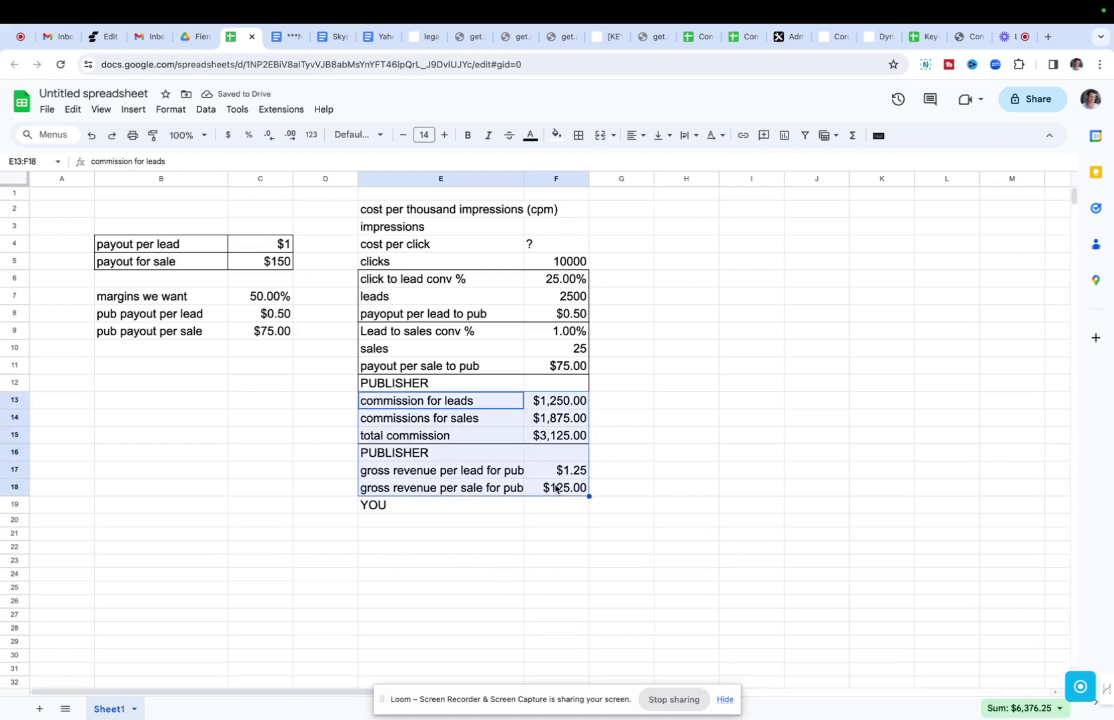
pyautogui.click(410, 524)
pyautogui.hotkey('ctrl', 'v')
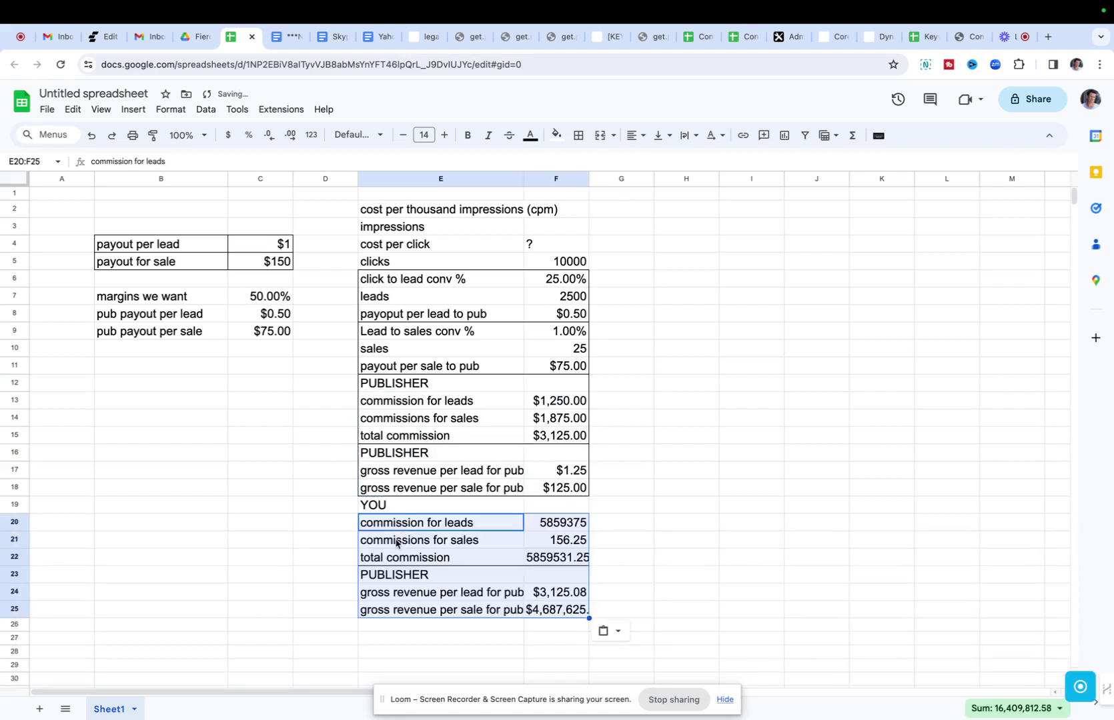
pyautogui.click(395, 575)
pyautogui.write('YOU')
pyautogui.press('Return')
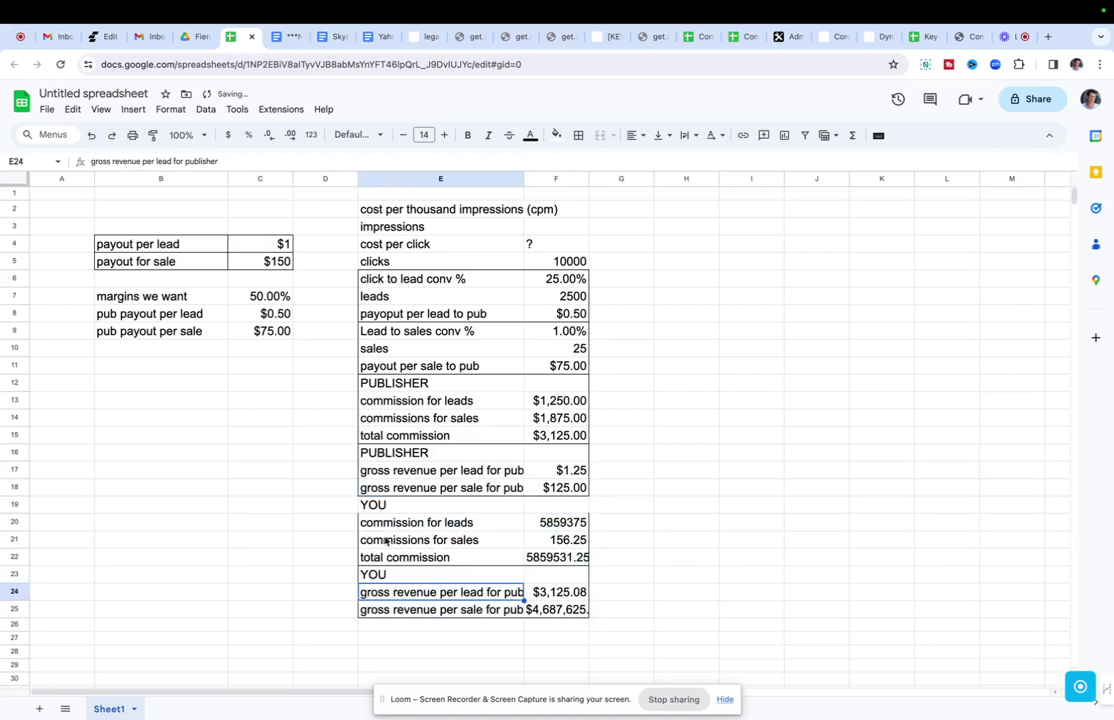
# Step: Add an outer border around the "YOU" commission block E19:F22
pyautogui.moveTo(397, 505); pyautogui.dragTo(561, 559)
pyautogui.click(579, 135)
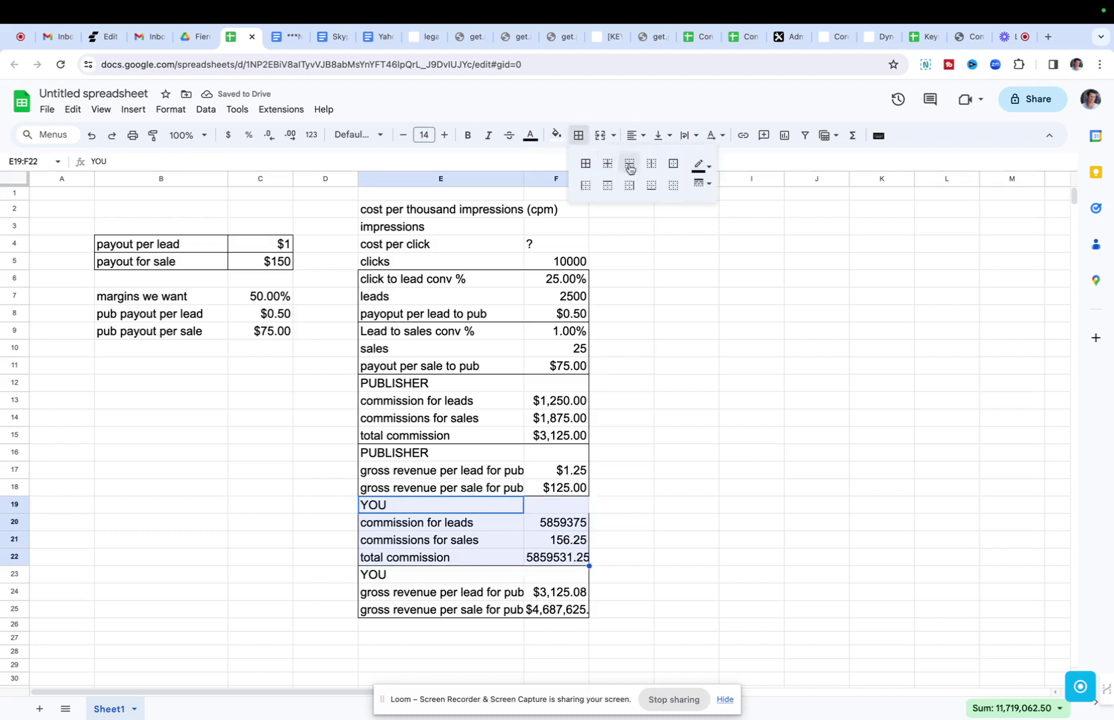
pyautogui.click(672, 163)
pyautogui.click(487, 527)
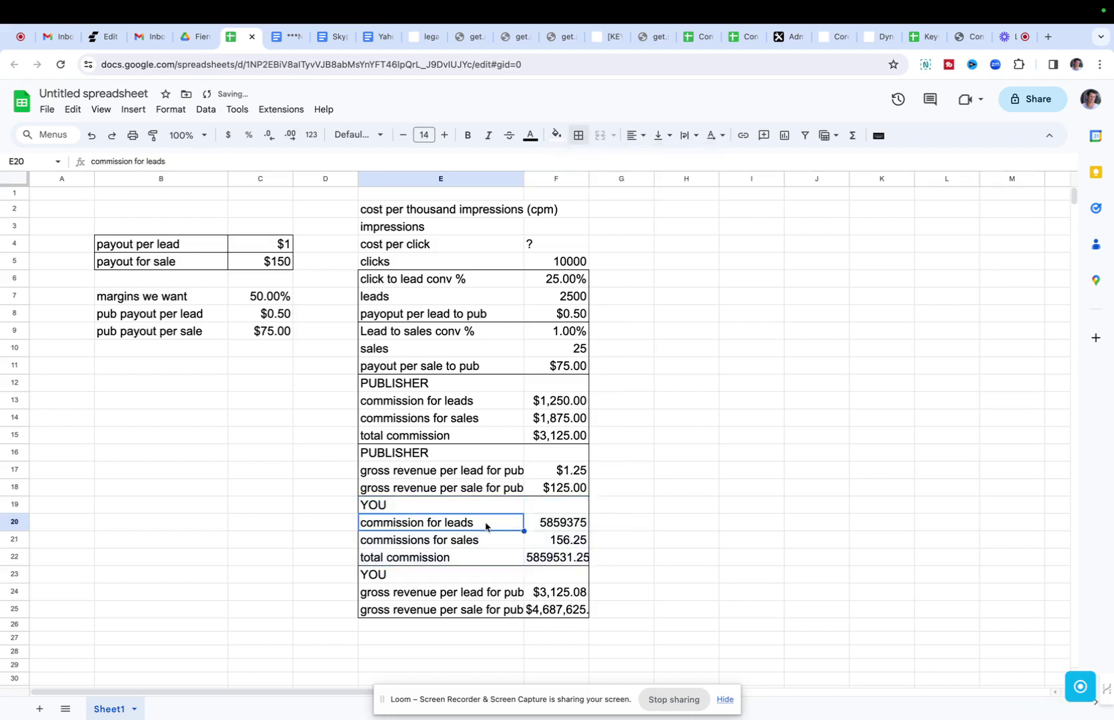
# Step: Calculate your own commission for leads in F20 with the formula =F7*C4
pyautogui.click(569, 526)
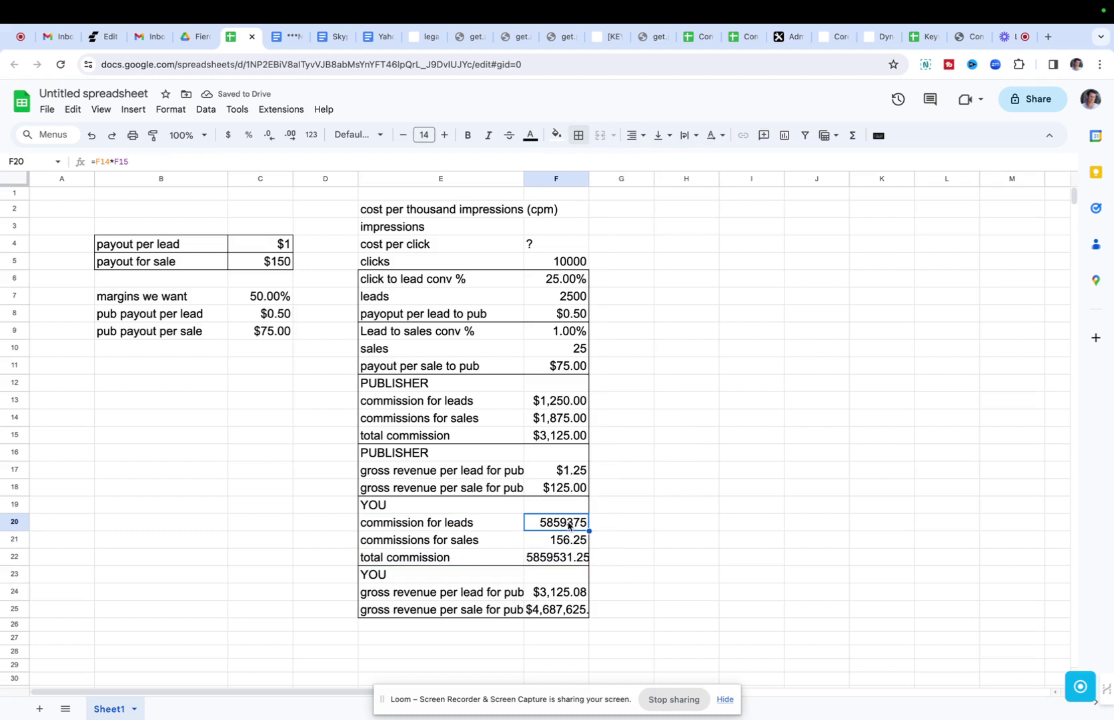
pyautogui.write('=')
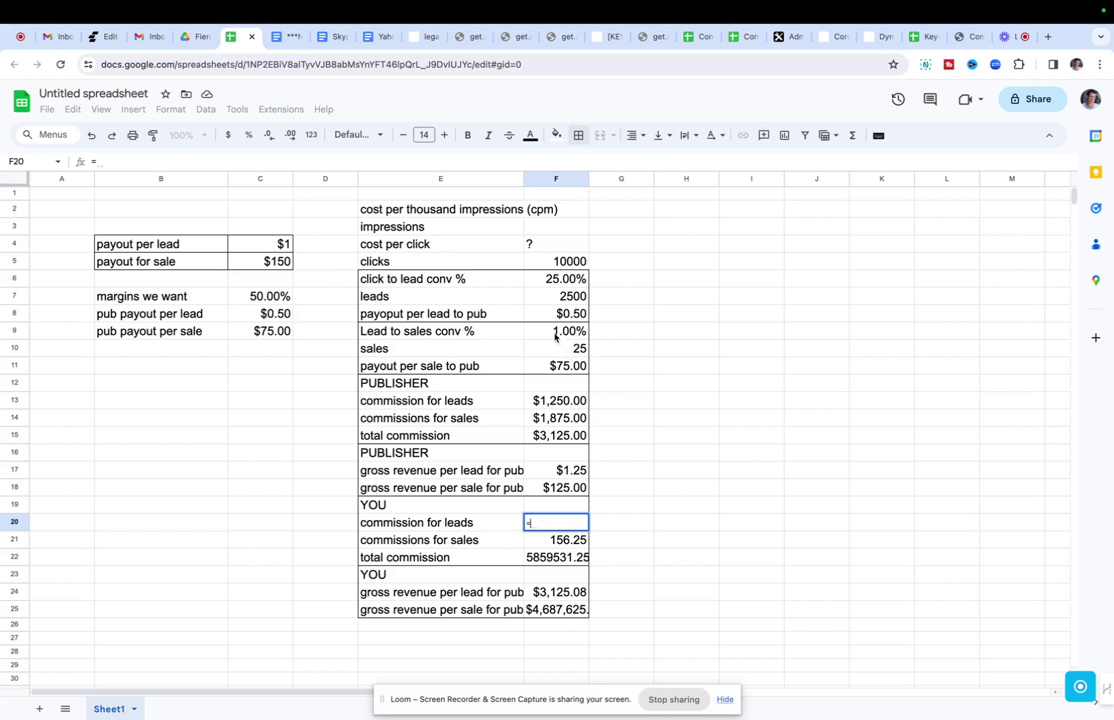
pyautogui.click(562, 299)
pyautogui.write('*')
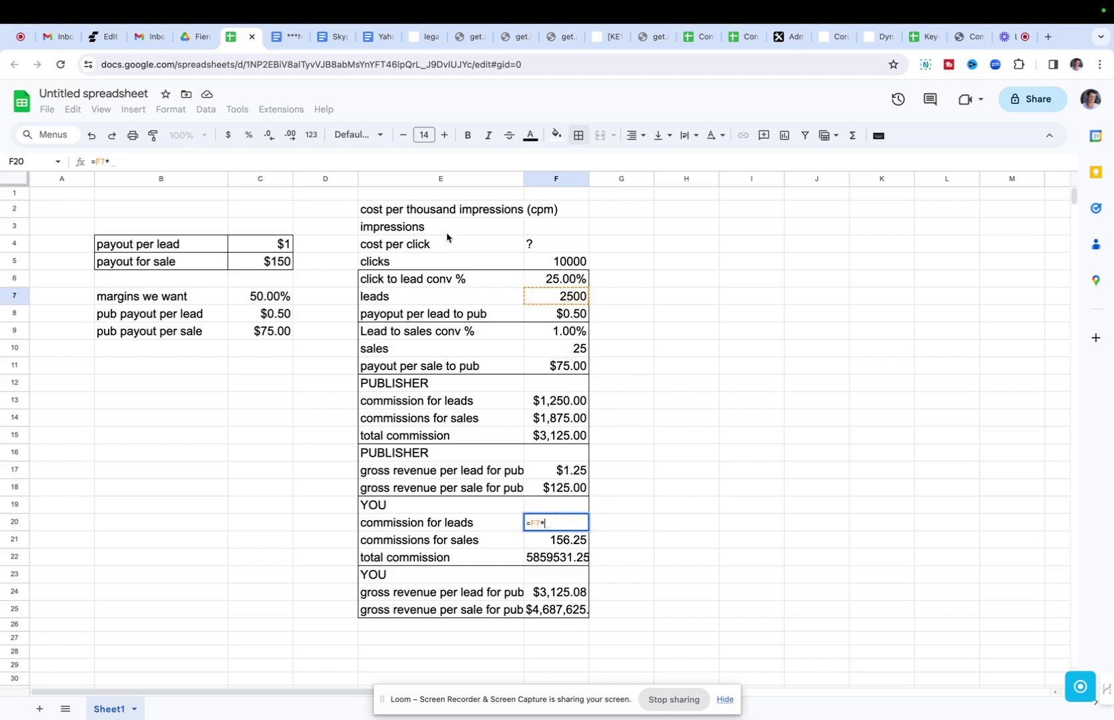
pyautogui.click(264, 245)
pyautogui.press('Return')
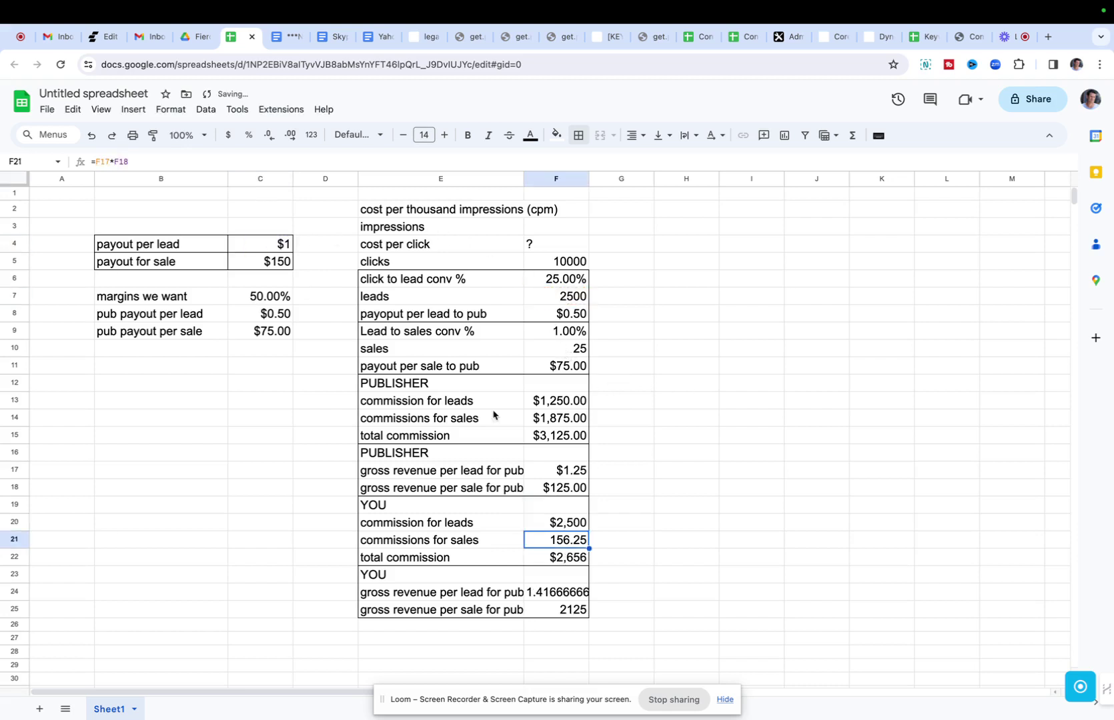
# Step: Calculate your own commissions for sales in F21 with the formula =F10*C5
pyautogui.write('=')
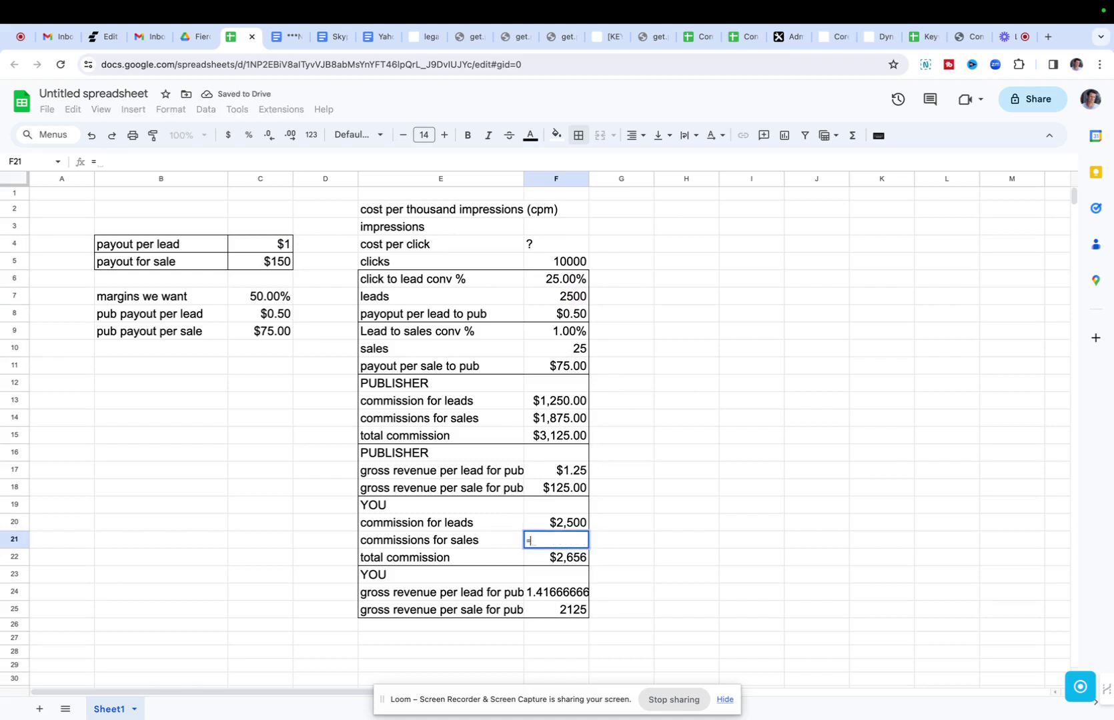
pyautogui.click(578, 349)
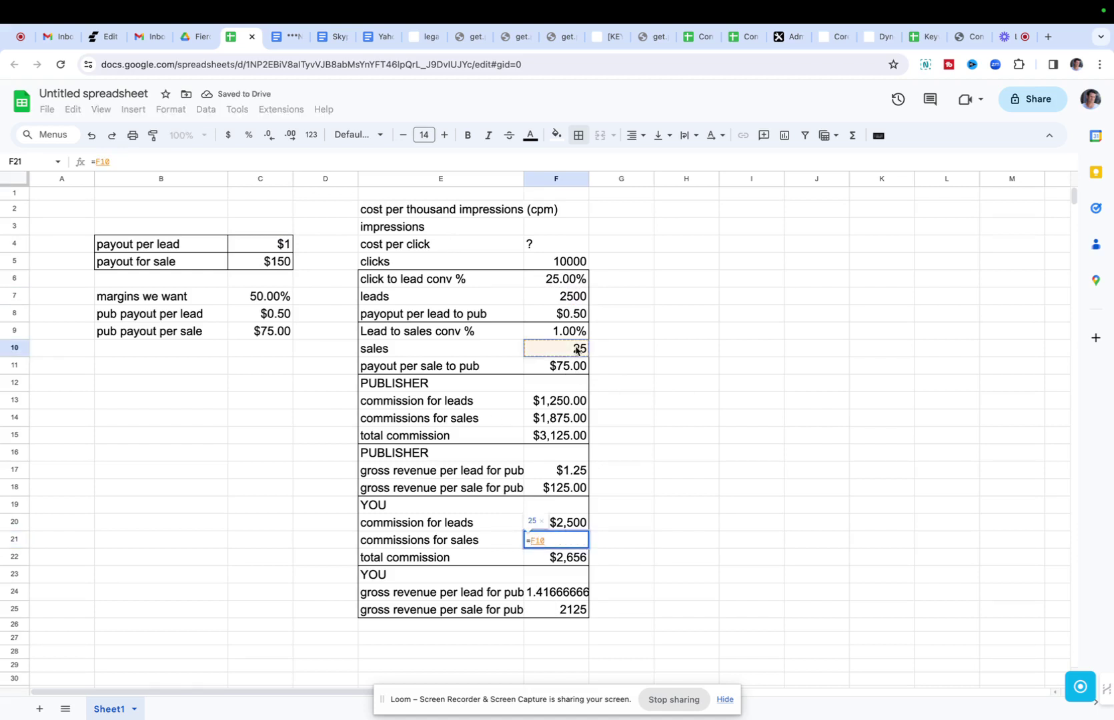
pyautogui.write('*')
pyautogui.click(266, 264)
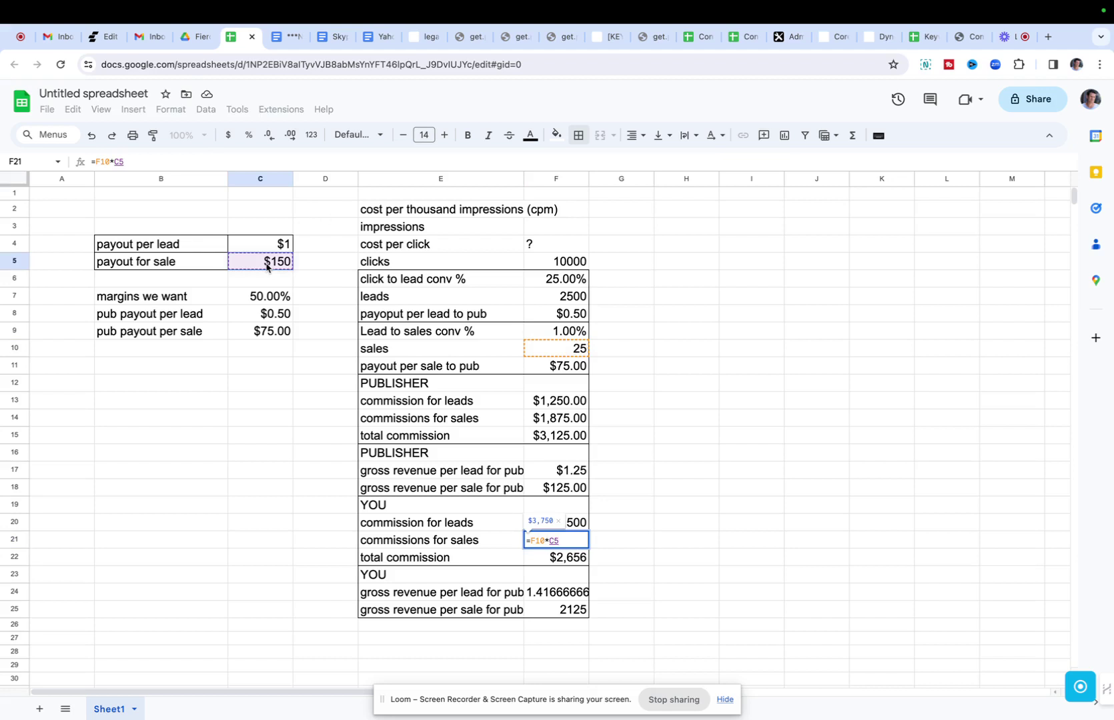
pyautogui.press('Return')
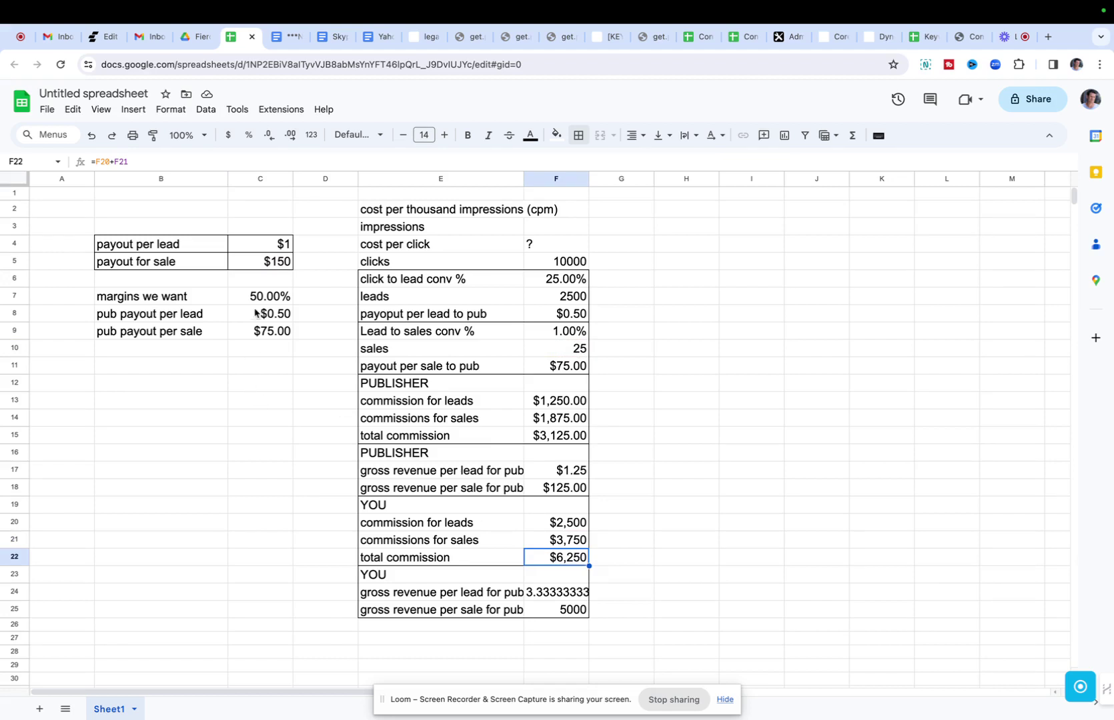
# Step: Make the desired margin percentage in C7 bold
pyautogui.moveTo(263, 298); pyautogui.dragTo(203, 297)
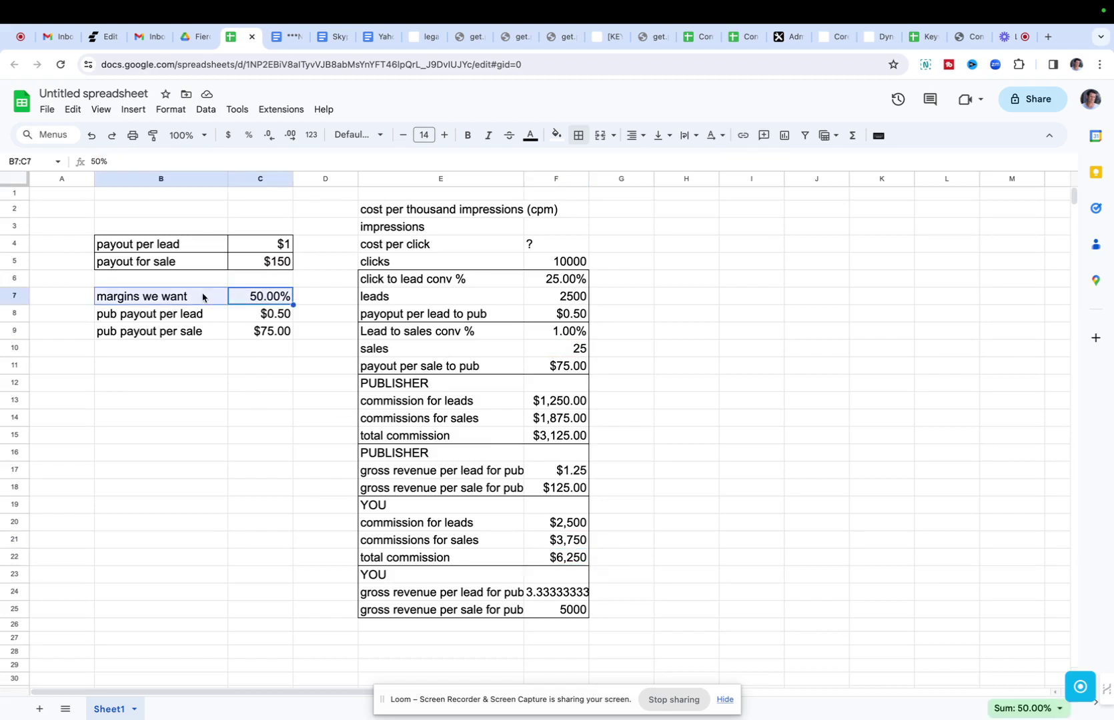
pyautogui.click(254, 300)
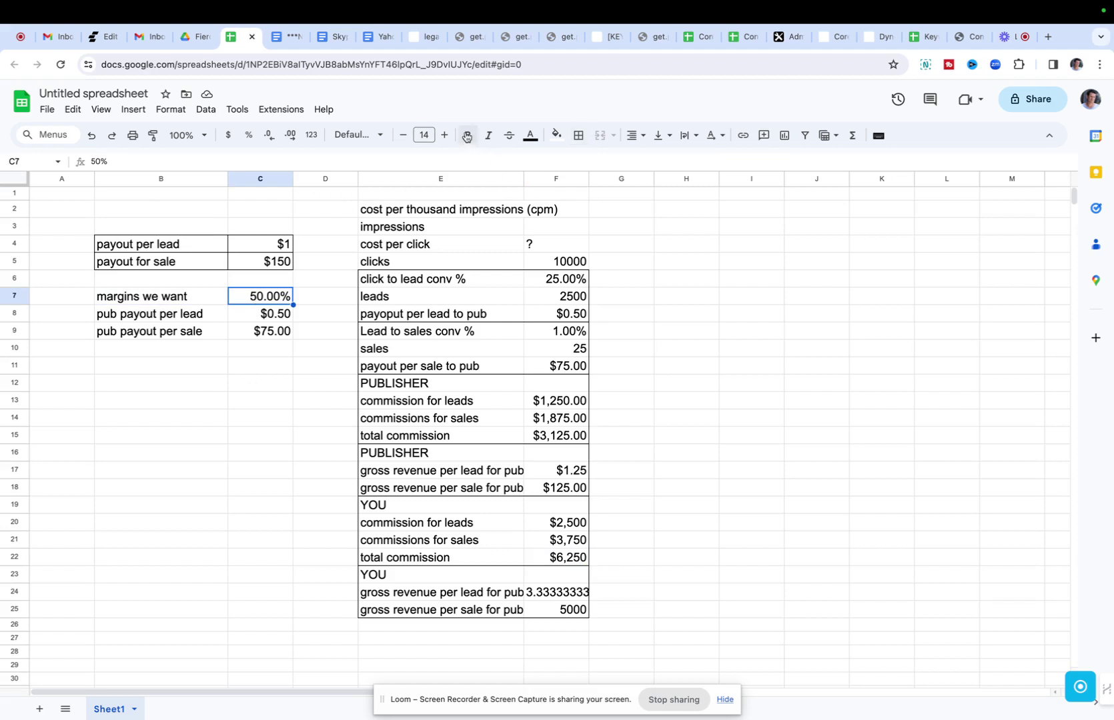
pyautogui.press('super+b')
# Step: Check half of your total commission in G22 with =F22/2 against the publisher's total in F15, and clear G22
pyautogui.click(570, 558)
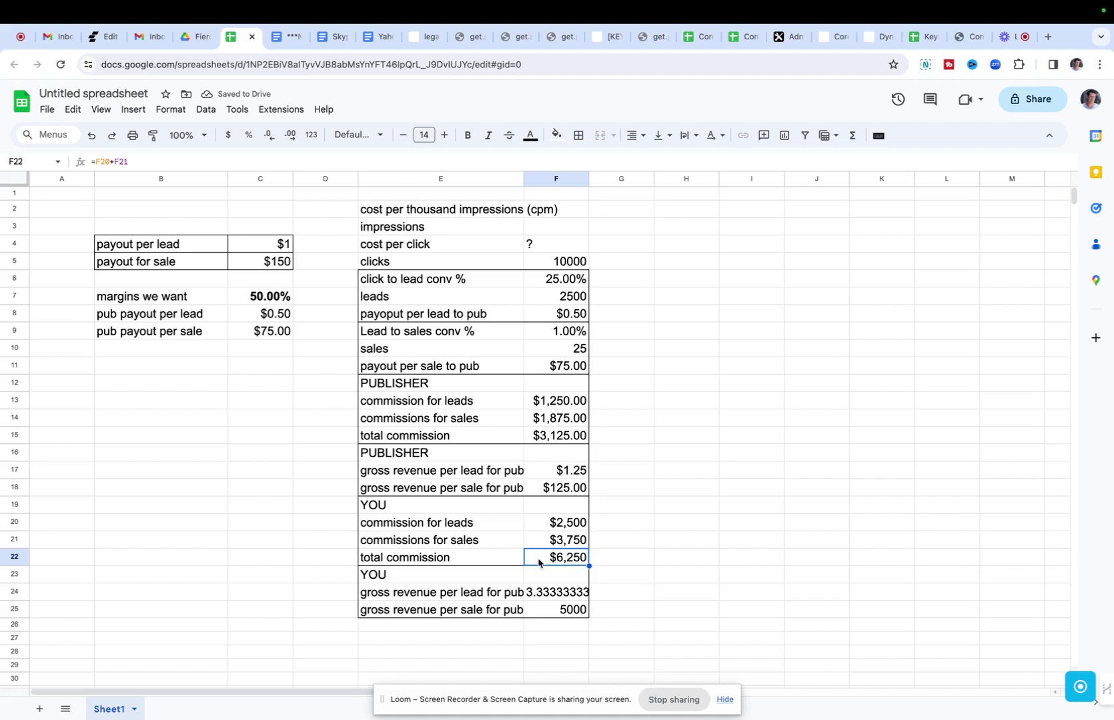
pyautogui.click(603, 563)
pyautogui.write('=')
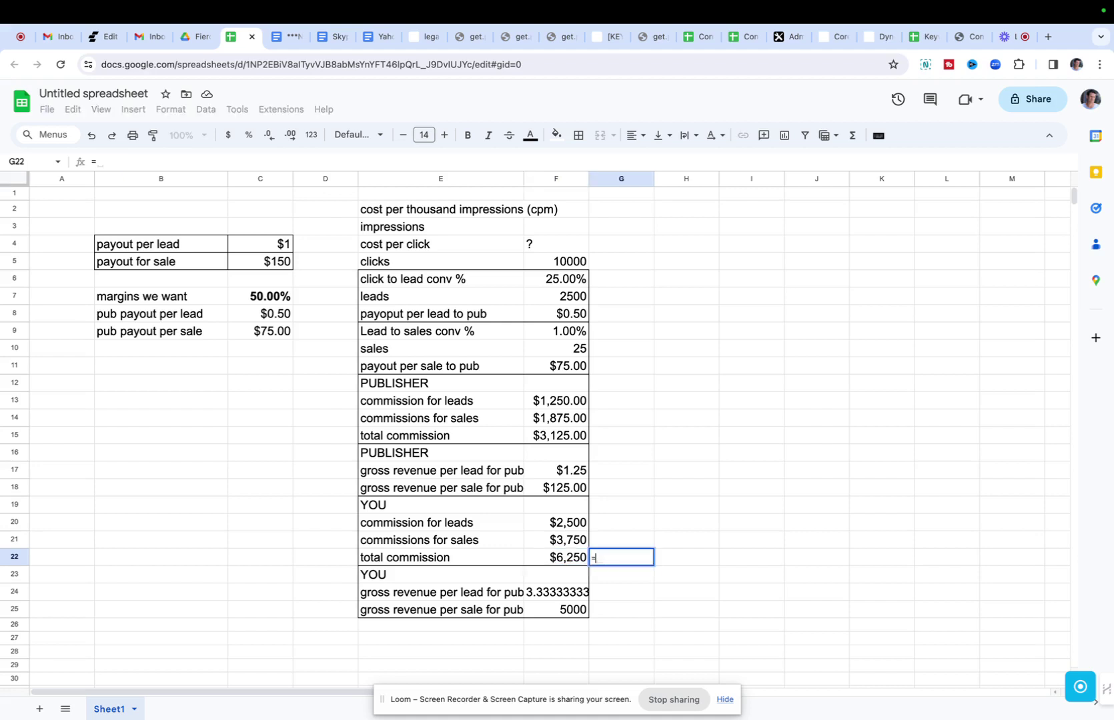
pyautogui.write('F22/2')
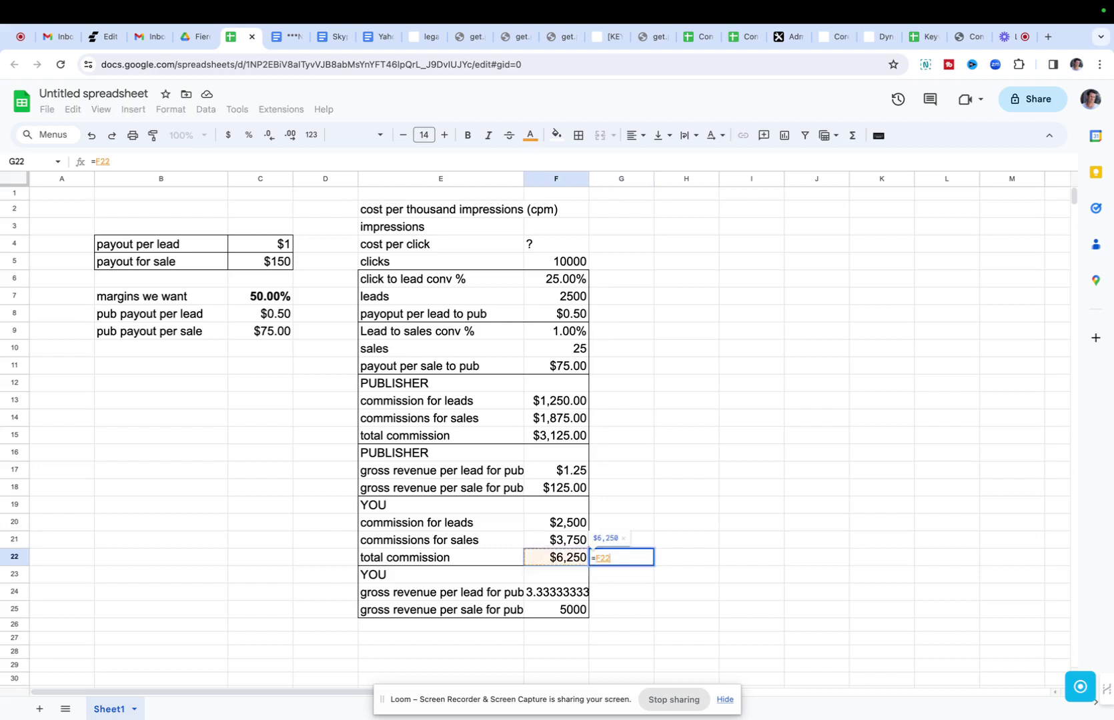
pyautogui.press('Return')
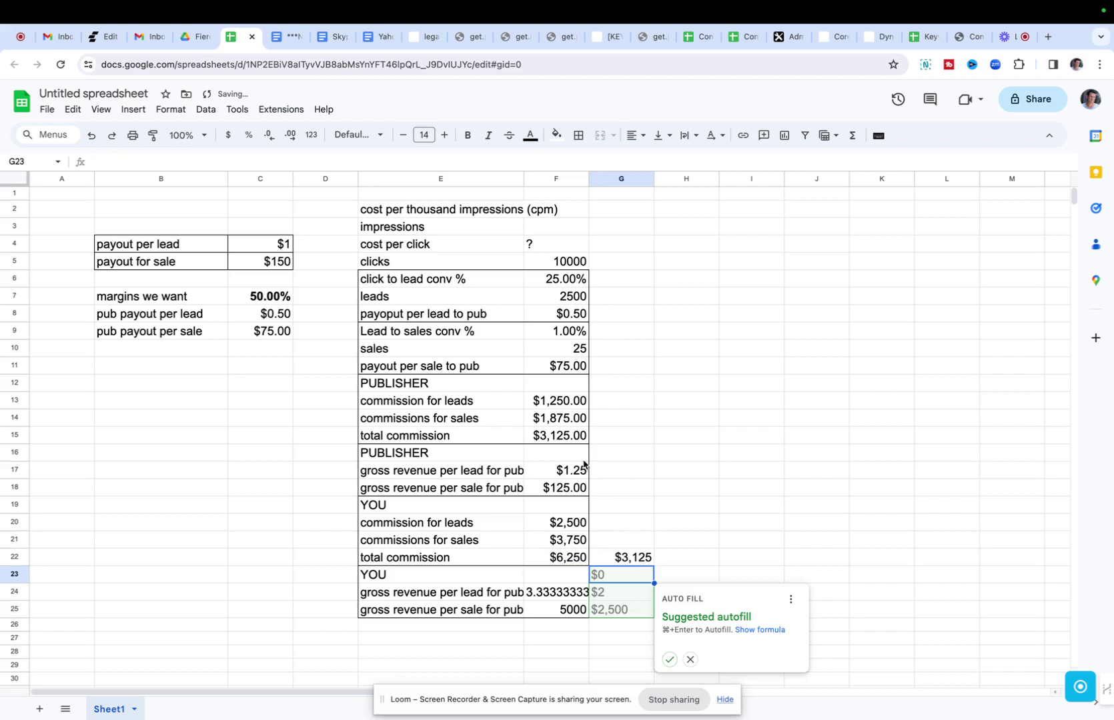
pyautogui.click(562, 442)
pyautogui.click(639, 560)
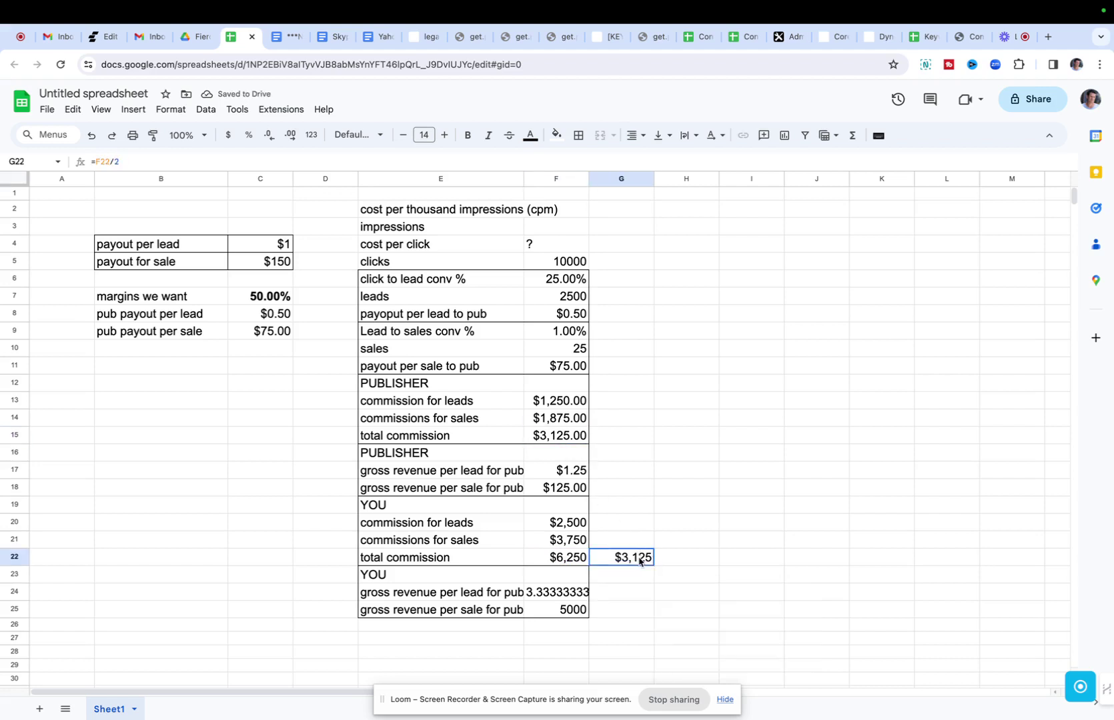
pyautogui.press('Delete')
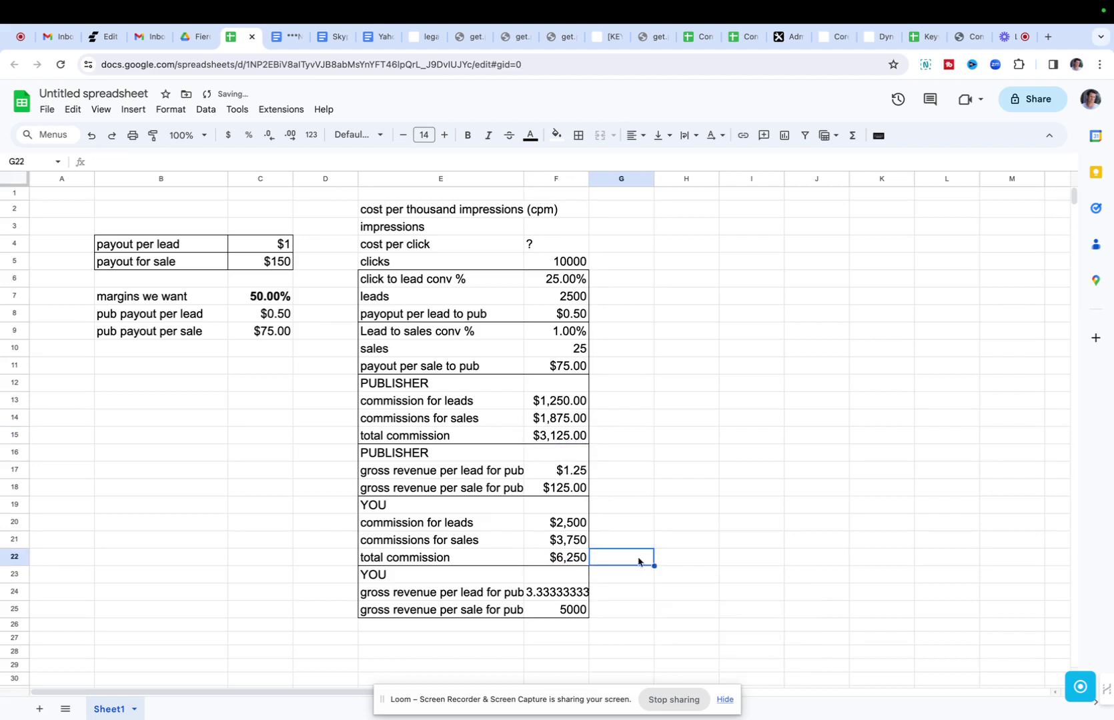
# Step: Calculate your gross revenue per lead in F24 with the formula =F20/F7
pyautogui.click(570, 595)
pyautogui.write('=')
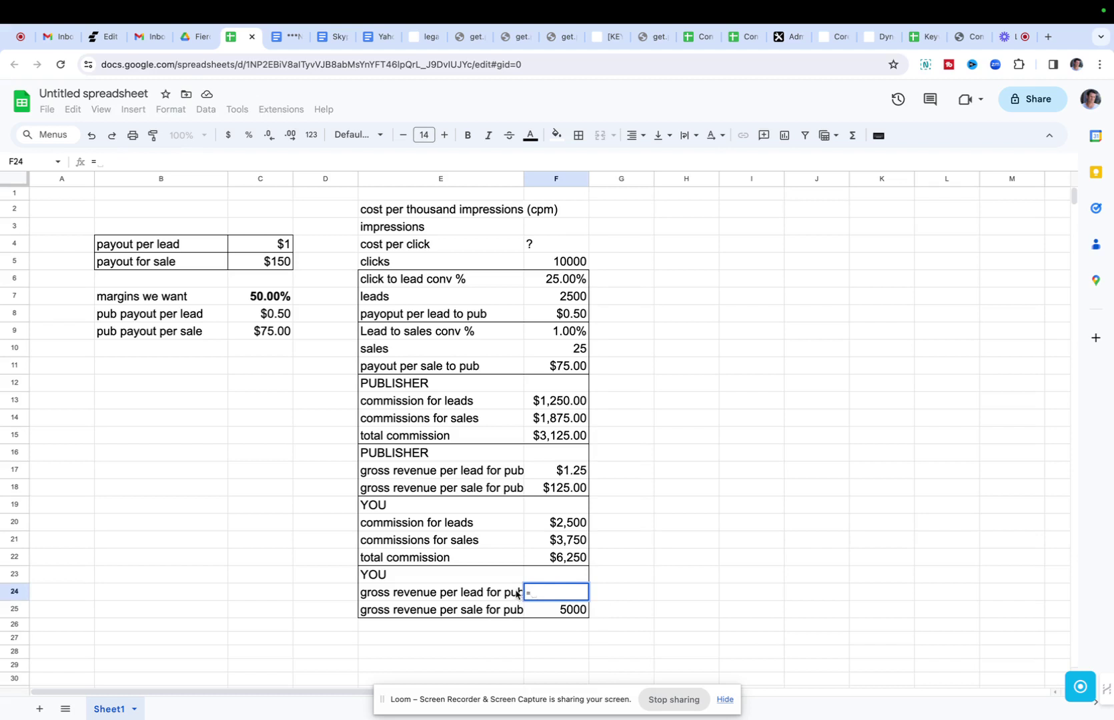
pyautogui.click(556, 524)
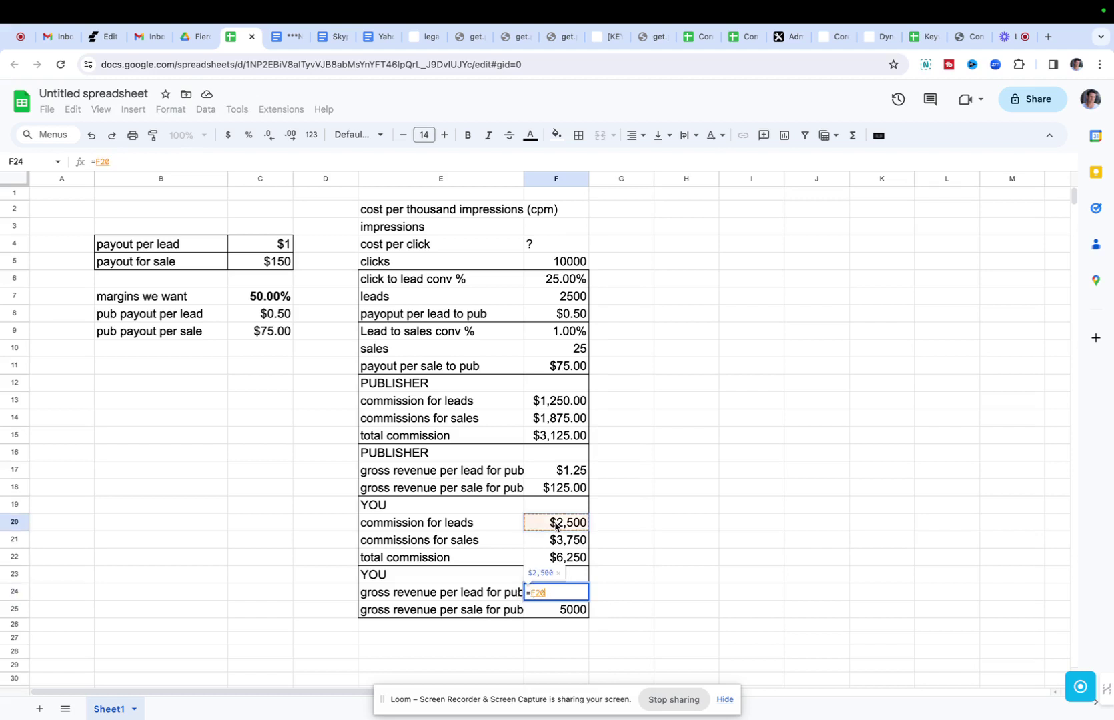
pyautogui.write('/')
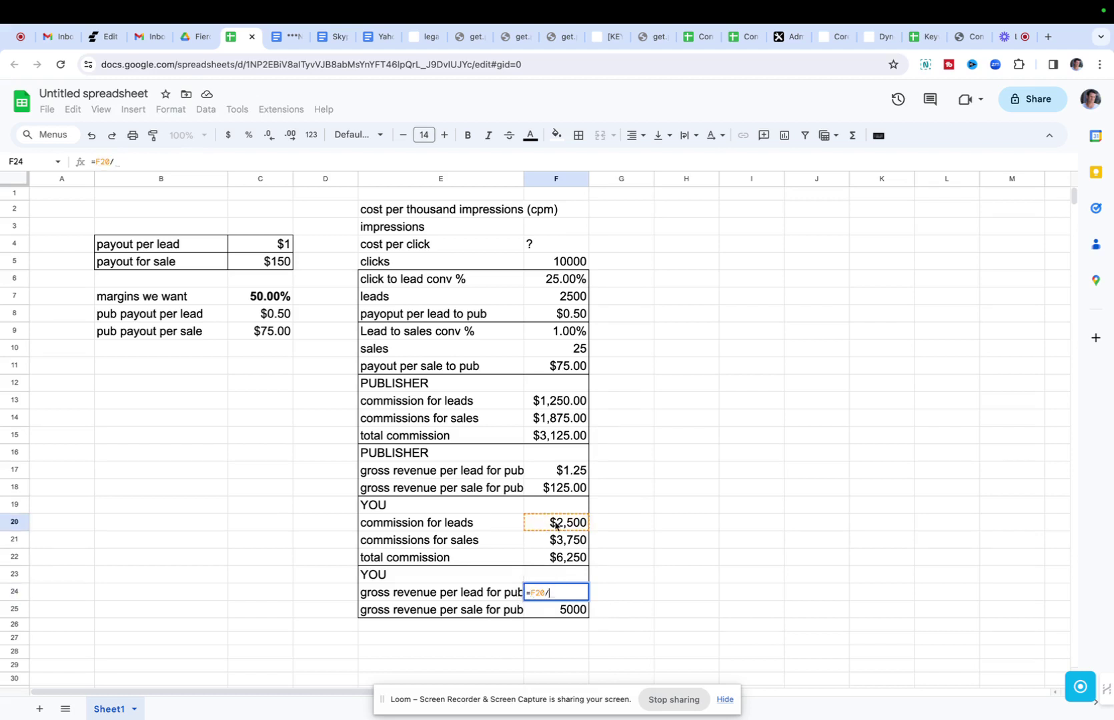
pyautogui.click(564, 301)
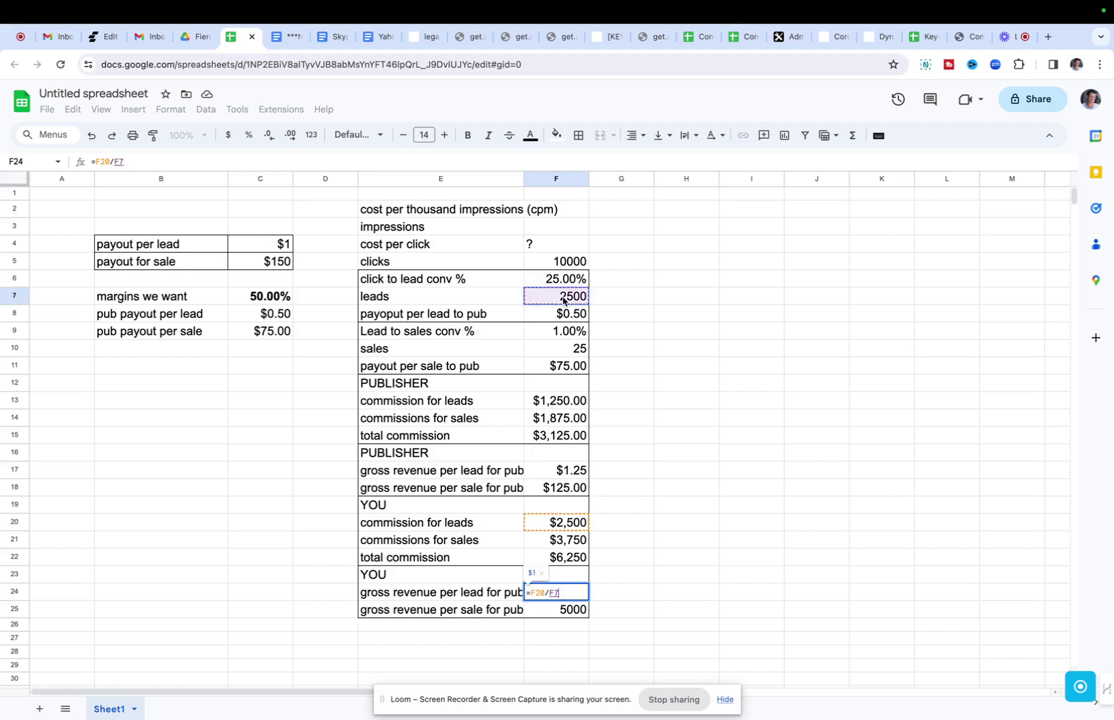
pyautogui.press('Return')
pyautogui.write('=')
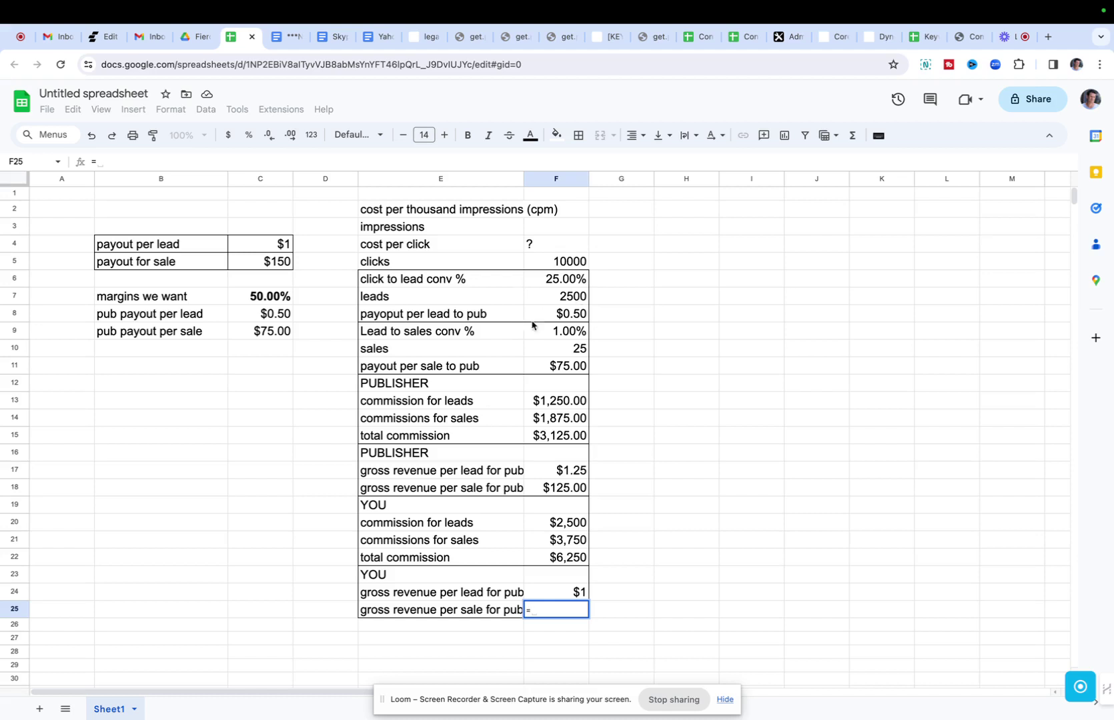
pyautogui.click(574, 353)
pyautogui.write('*200')
pyautogui.press('Return')
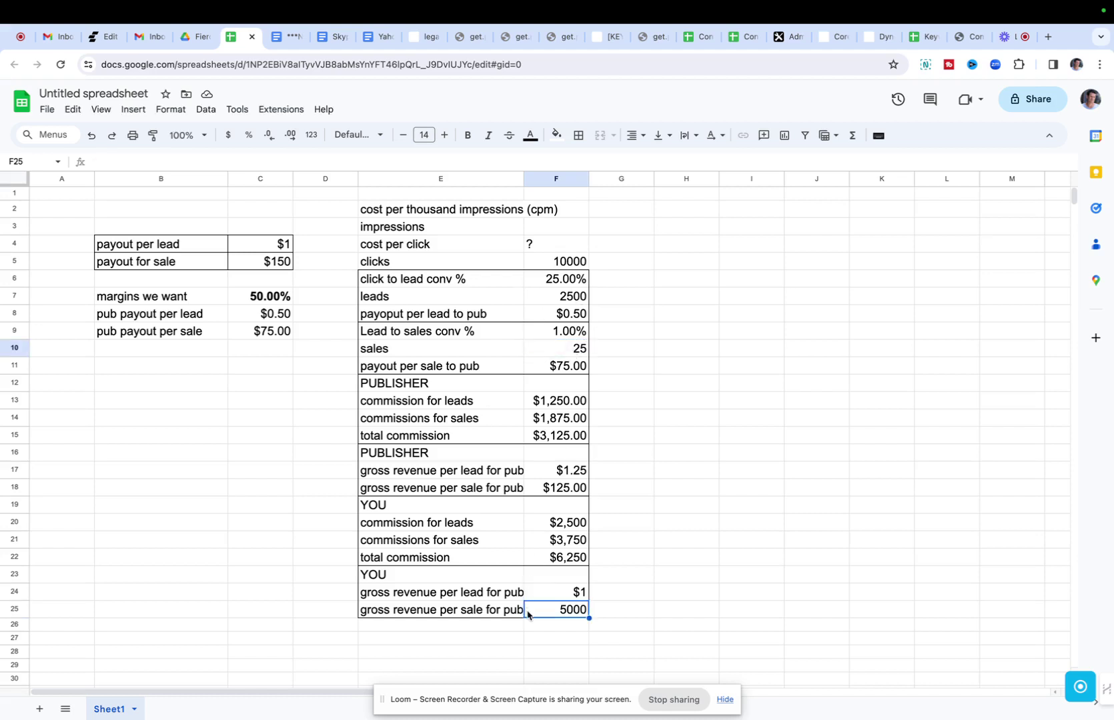
# Step: Calculate your gross revenue per sale in F25 with the formula =F21/F10
pyautogui.write('=')
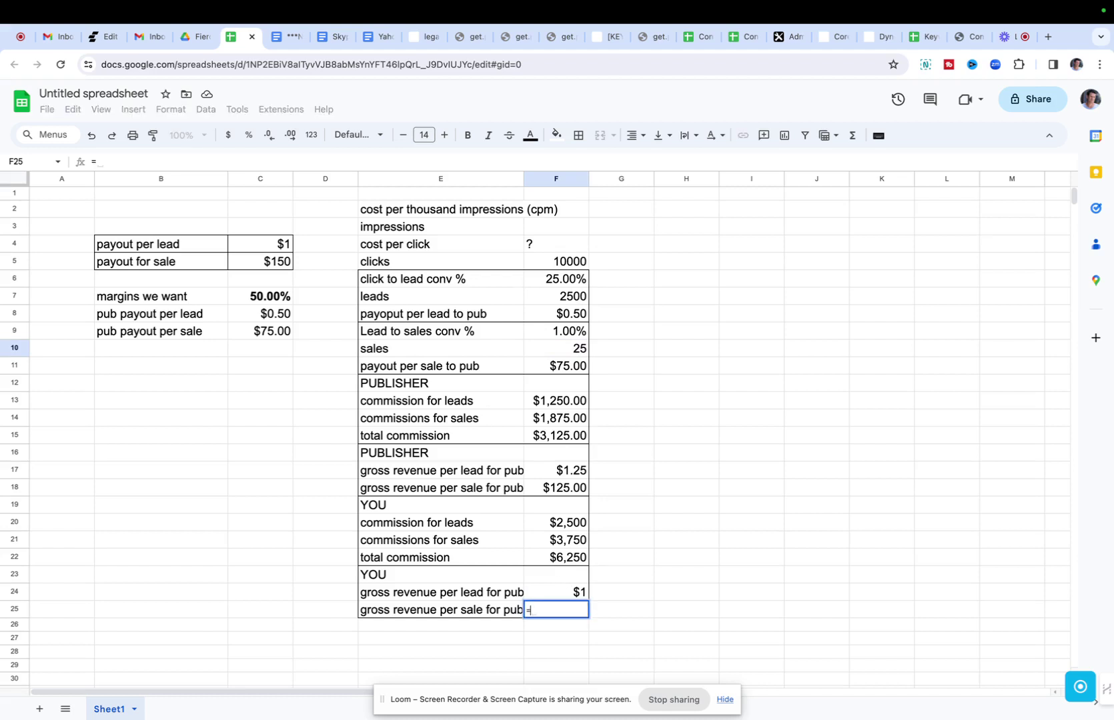
pyautogui.click(567, 544)
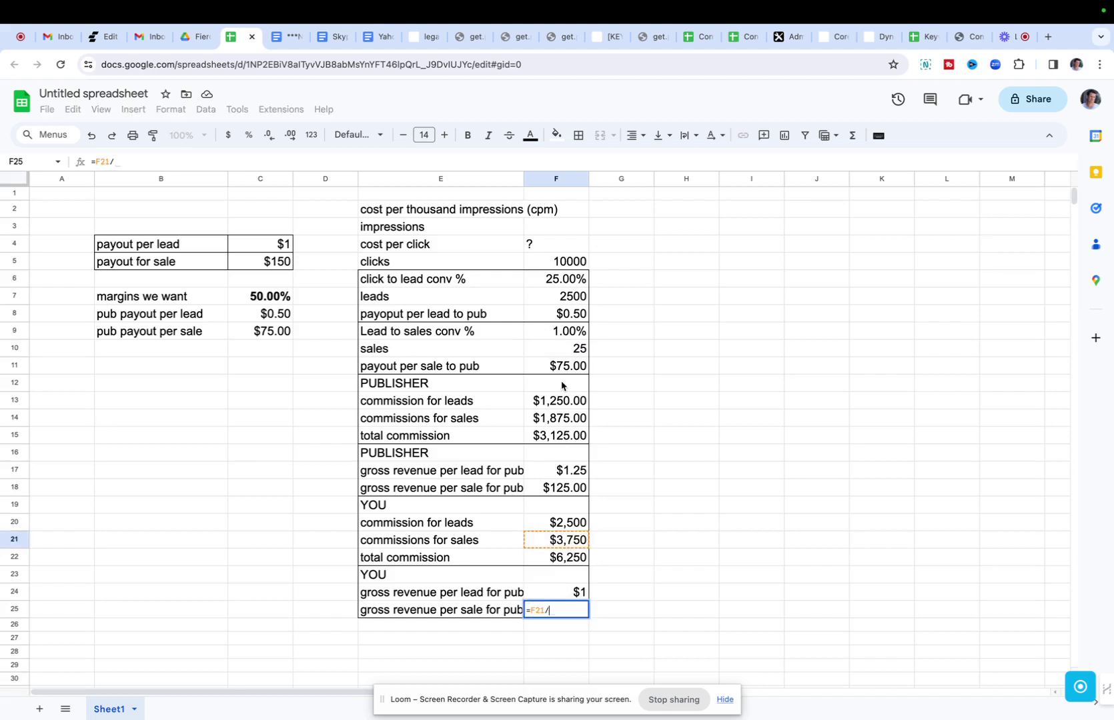
pyautogui.click(575, 349)
pyautogui.press('Return')
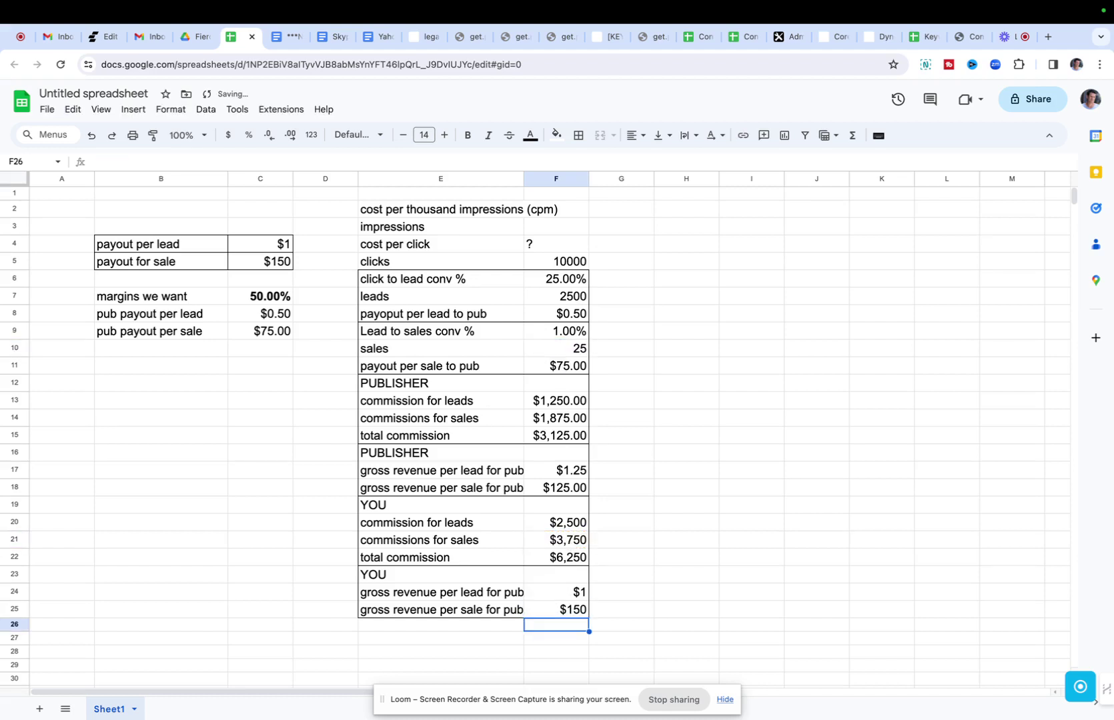
pyautogui.click(557, 612)
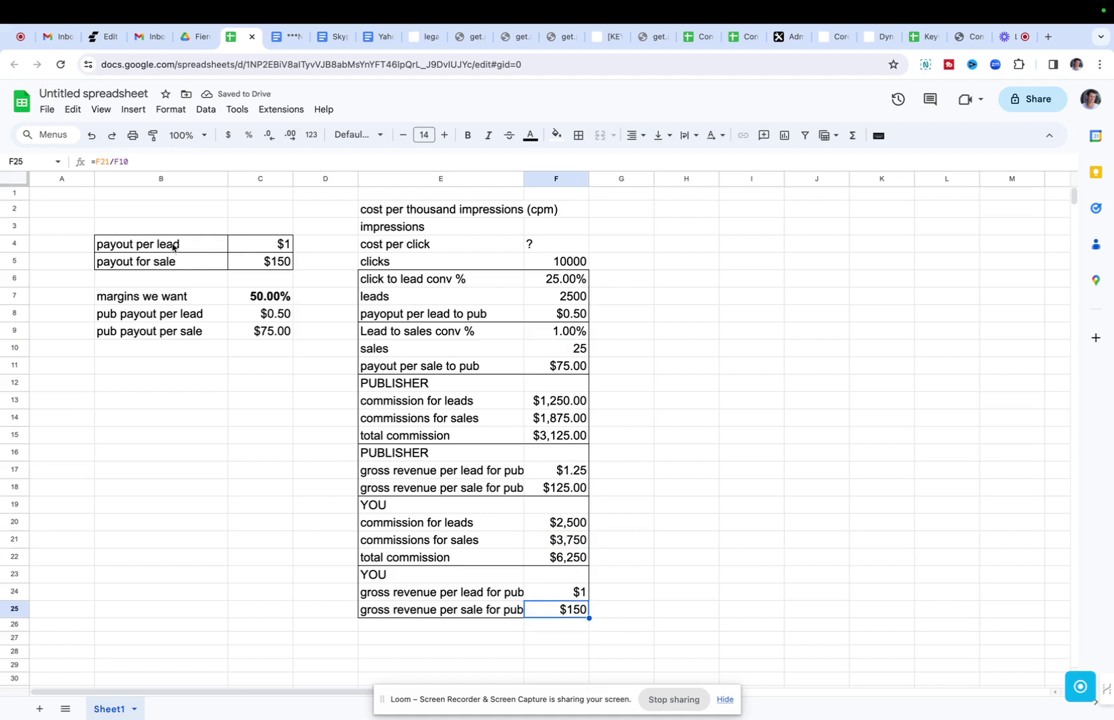
pyautogui.moveTo(175, 245); pyautogui.dragTo(247, 266)
pyautogui.moveTo(549, 613); pyautogui.dragTo(510, 597)
# Step: Make the total commission amounts in F22 and F15 bold
pyautogui.click(568, 578)
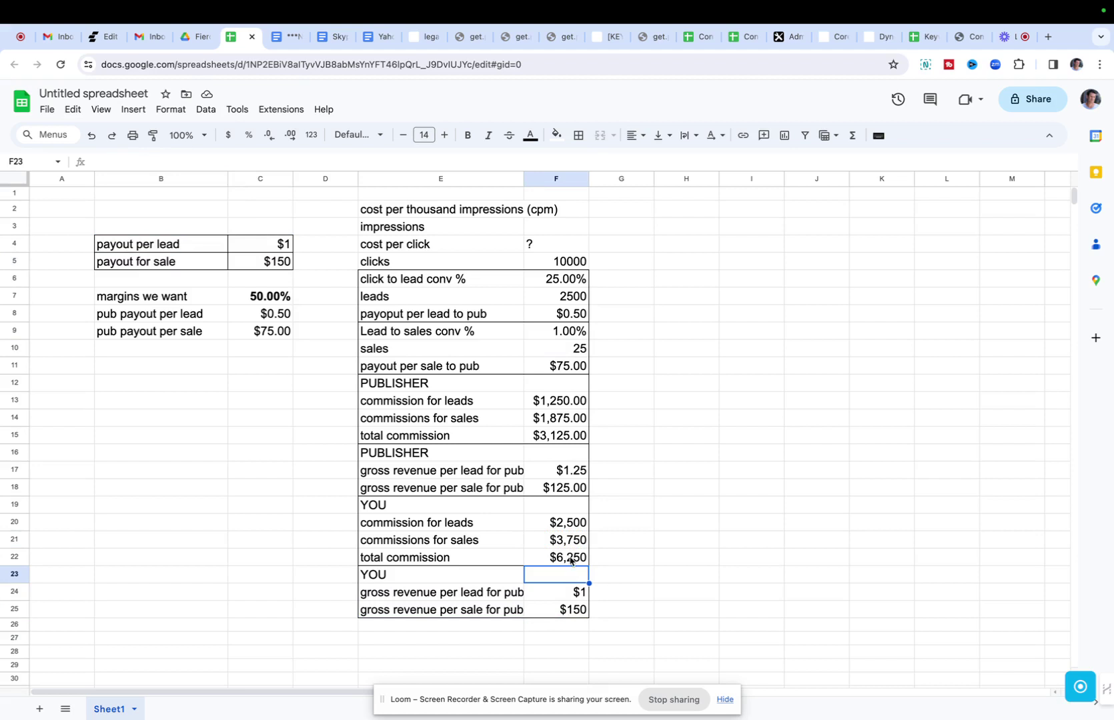
pyautogui.click(570, 561)
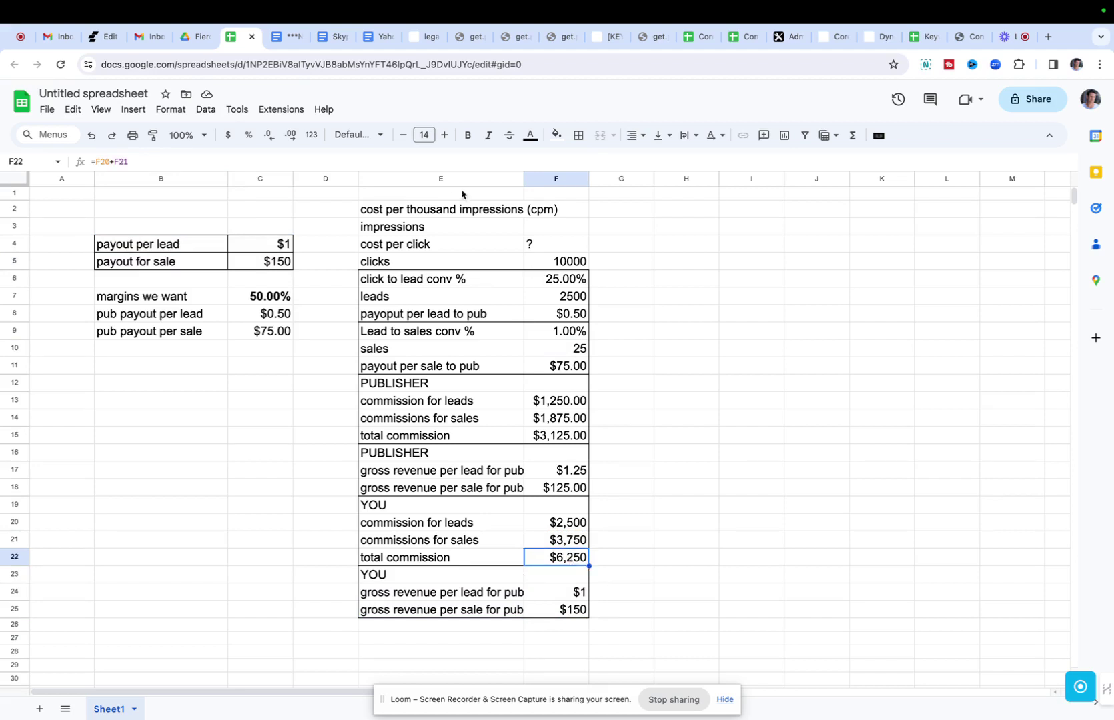
pyautogui.click(468, 136)
pyautogui.click(577, 437)
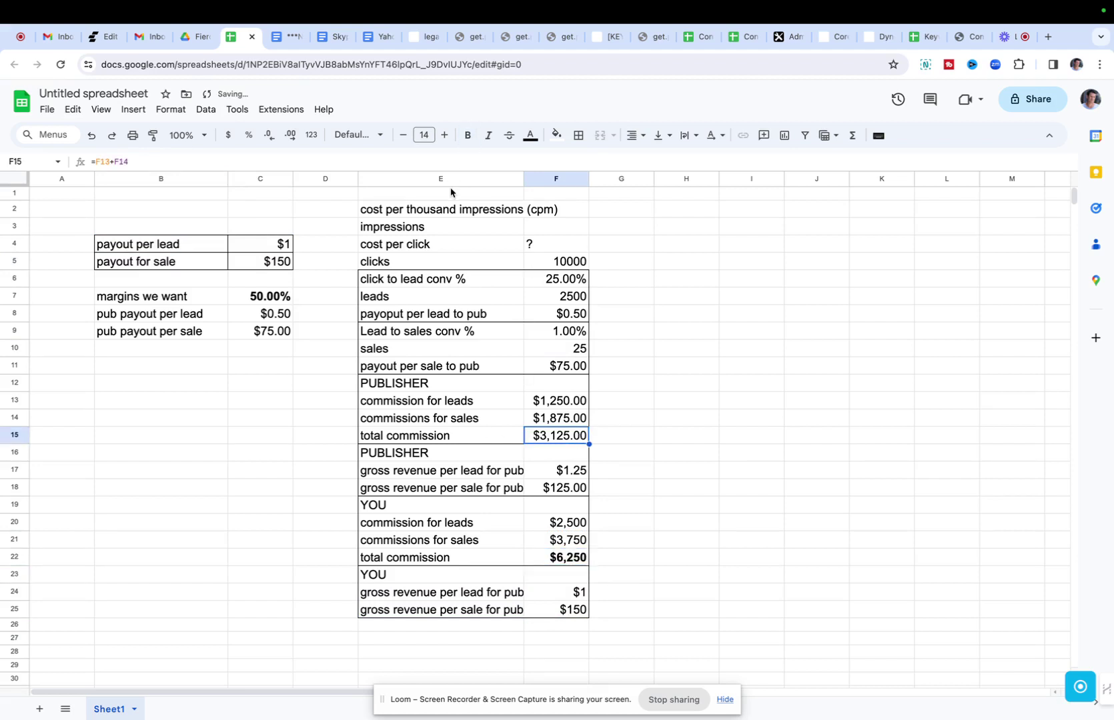
pyautogui.click(467, 135)
# Step: Enter the label YOUR NET PROFIT in E26, below the gross revenue per sale row
pyautogui.scroll(-1, 434, 477)
pyautogui.scroll(-2, 434, 478)
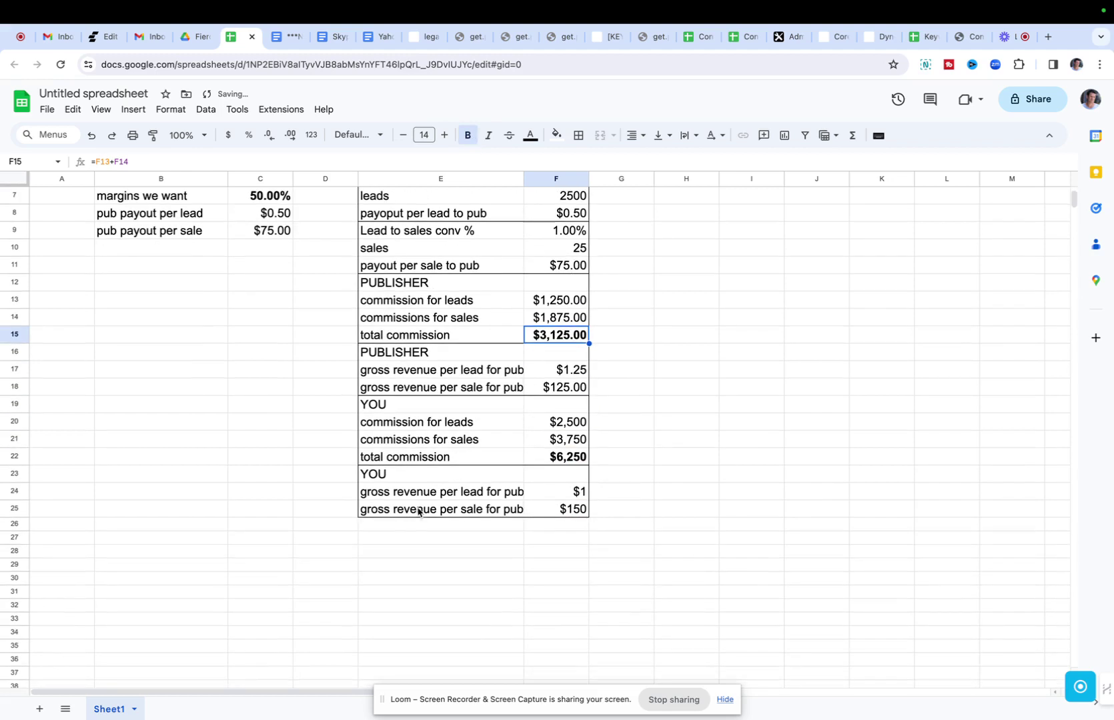
pyautogui.click(411, 539)
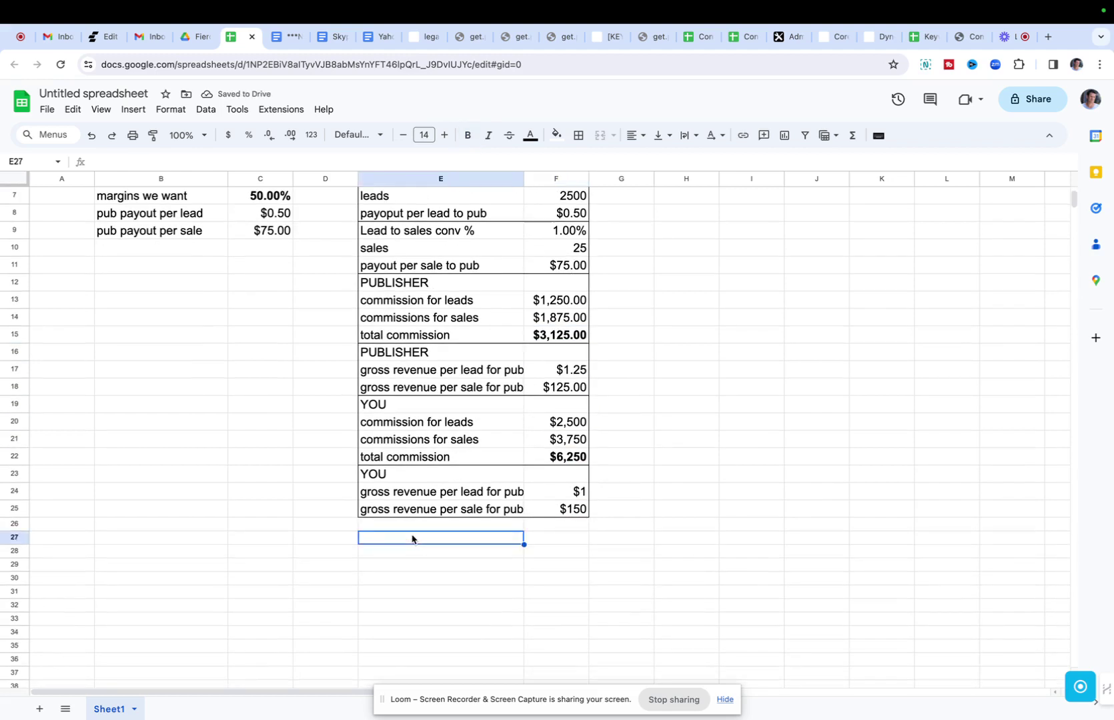
pyautogui.click(401, 526)
pyautogui.write('N')
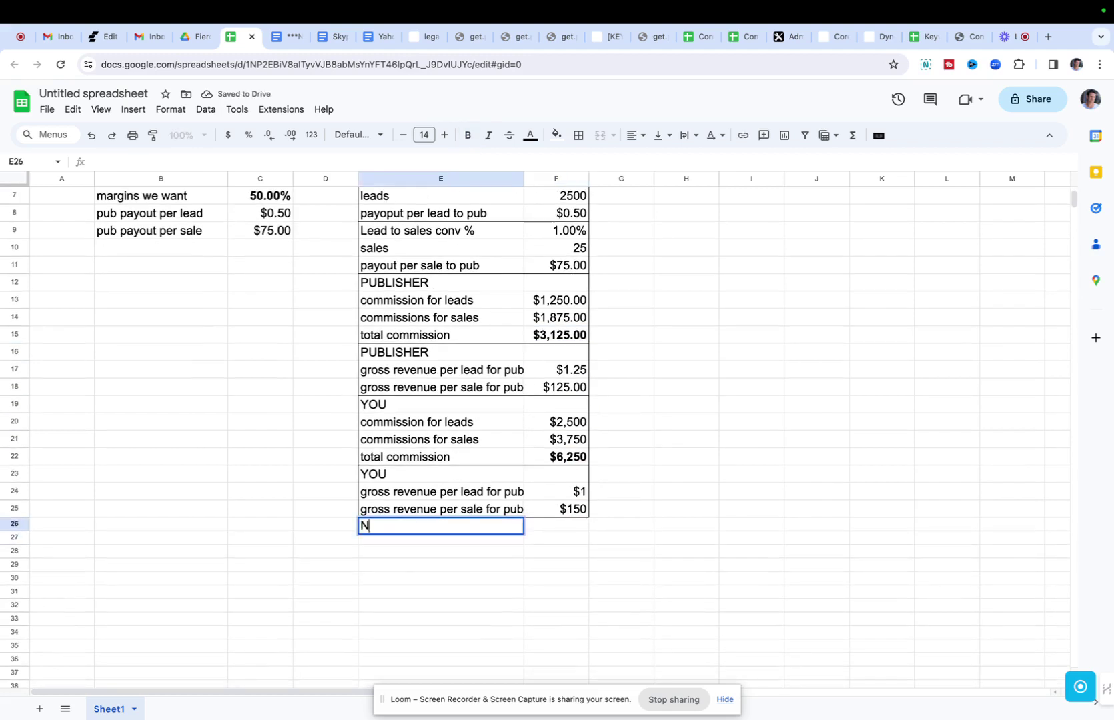
pyautogui.write('ET PROFIT')
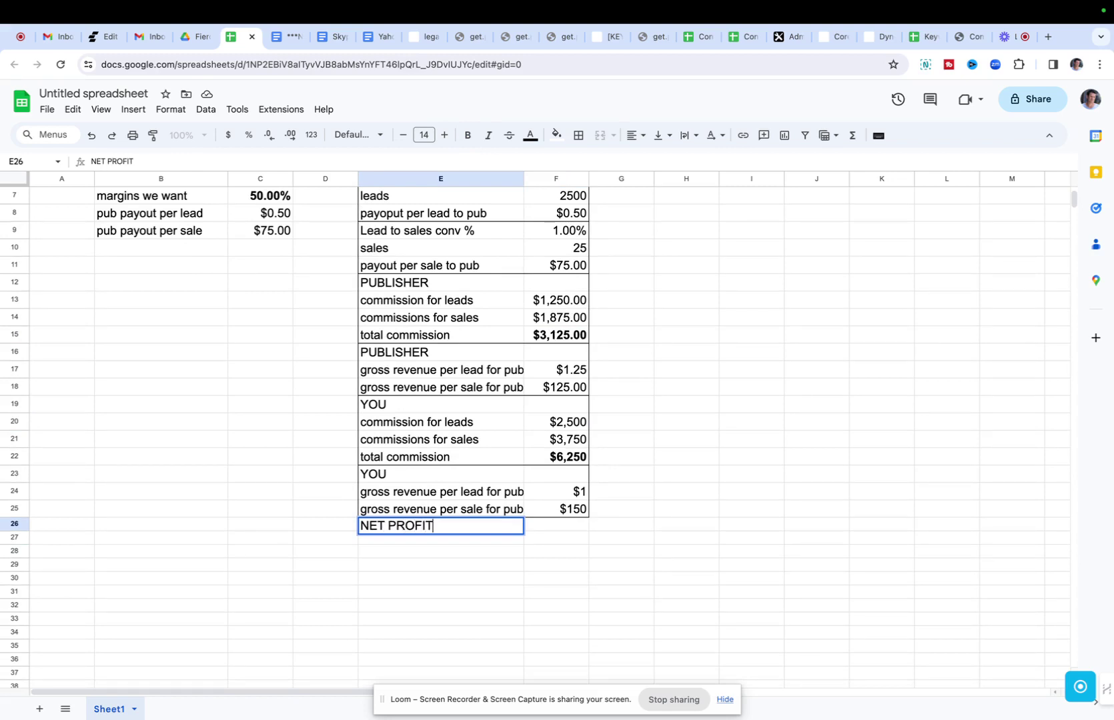
pyautogui.click(91, 162)
pyautogui.write('YOUR')
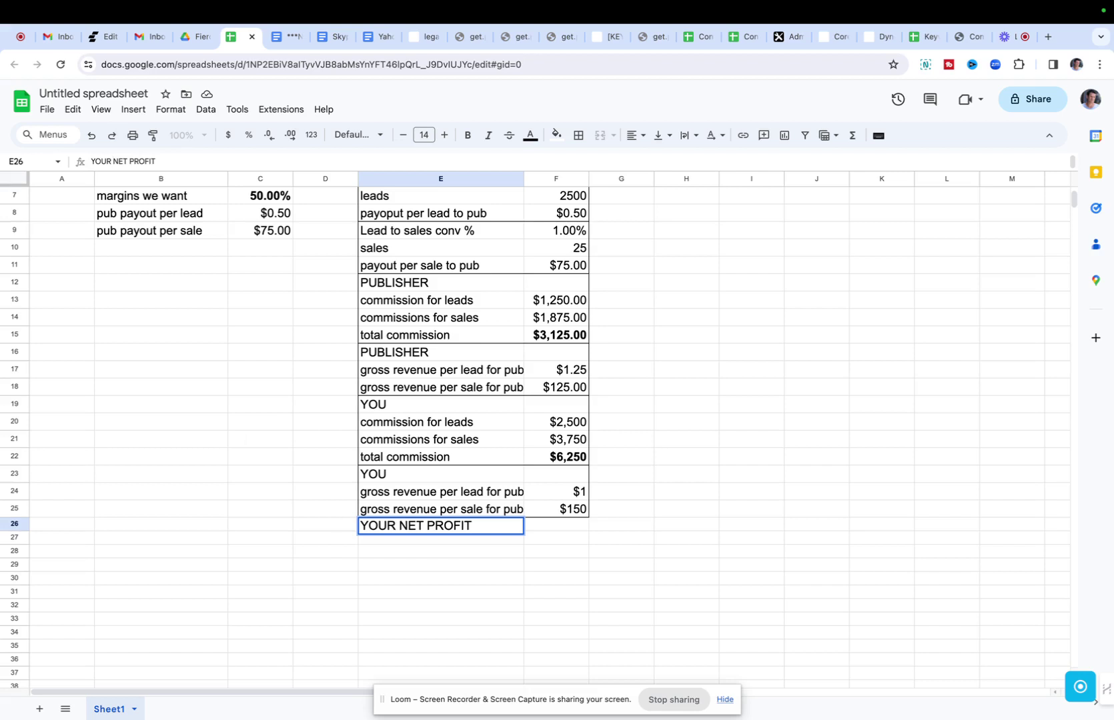
pyautogui.press('Return')
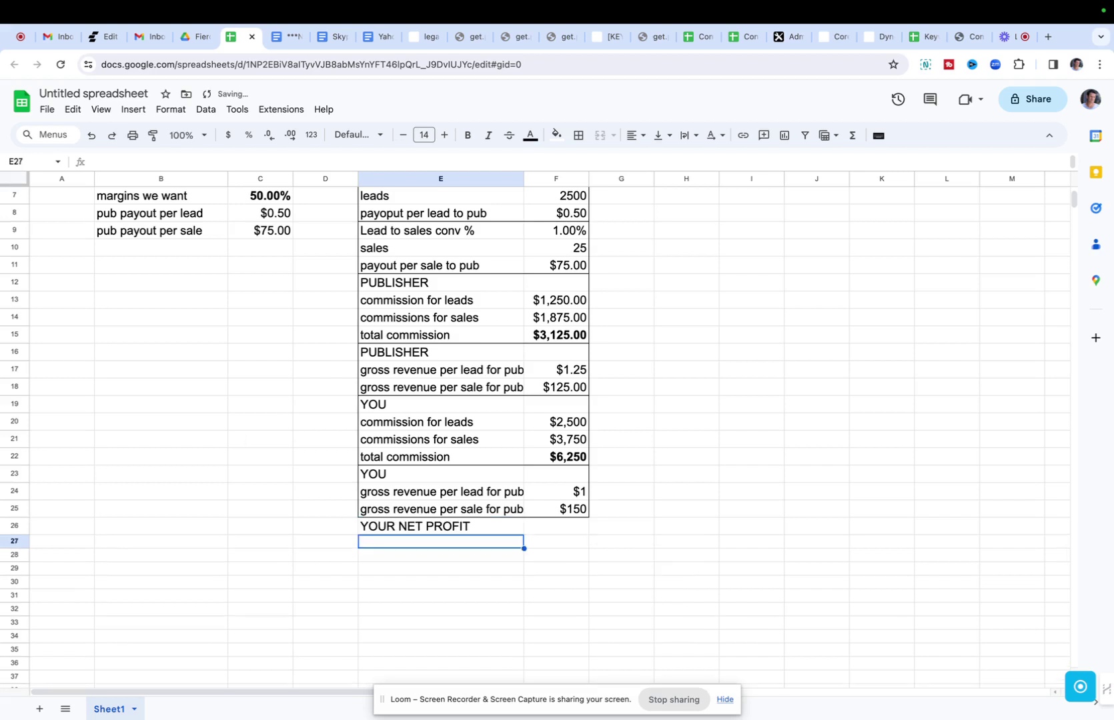
# Step: Calculate your net profit in F26 by subtracting the publisher's total commission from yours with =F22-F15
pyautogui.click(562, 528)
pyautogui.write('=')
pyautogui.click(567, 461)
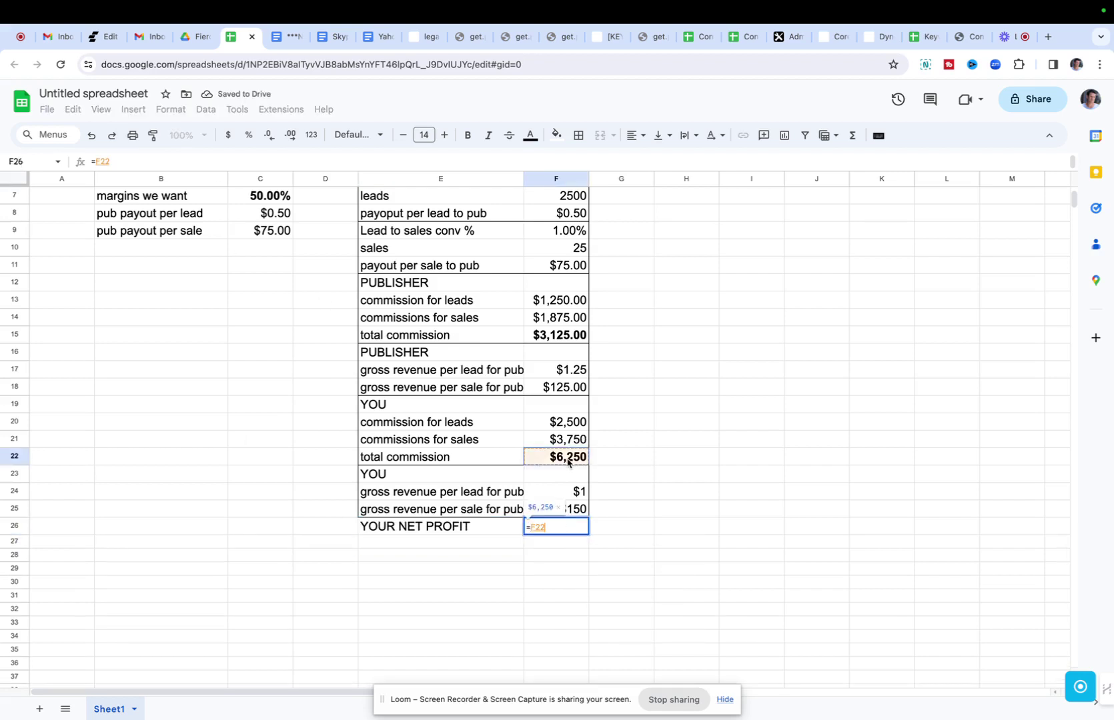
pyautogui.write('-')
pyautogui.click(560, 336)
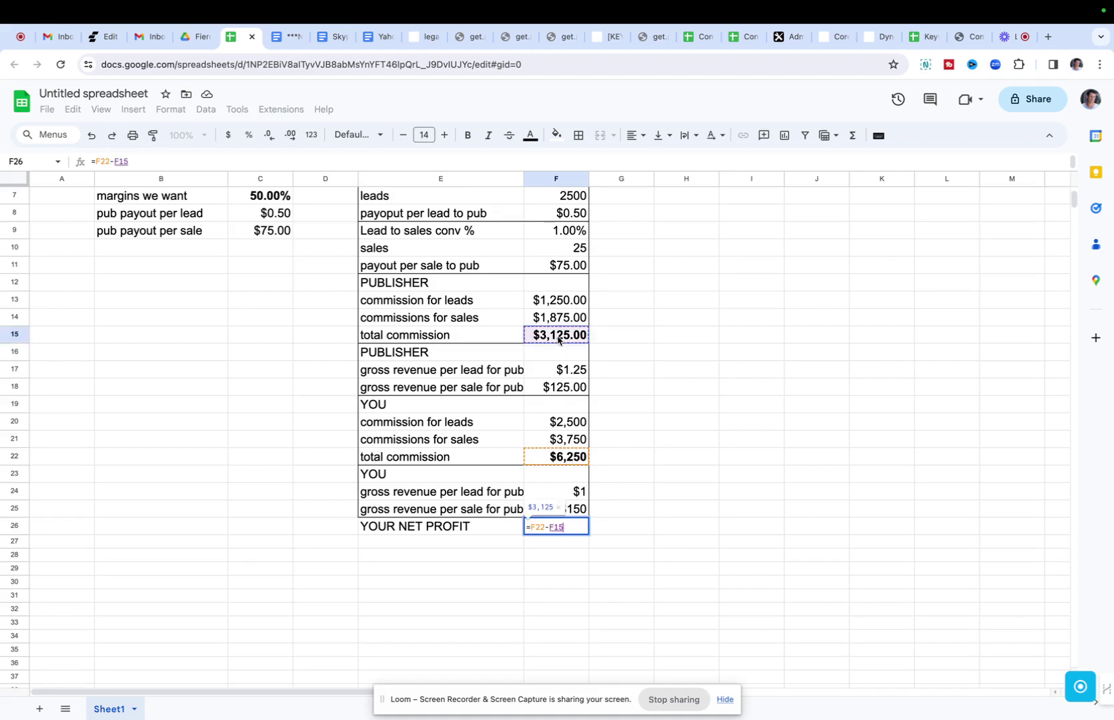
pyautogui.press('Return')
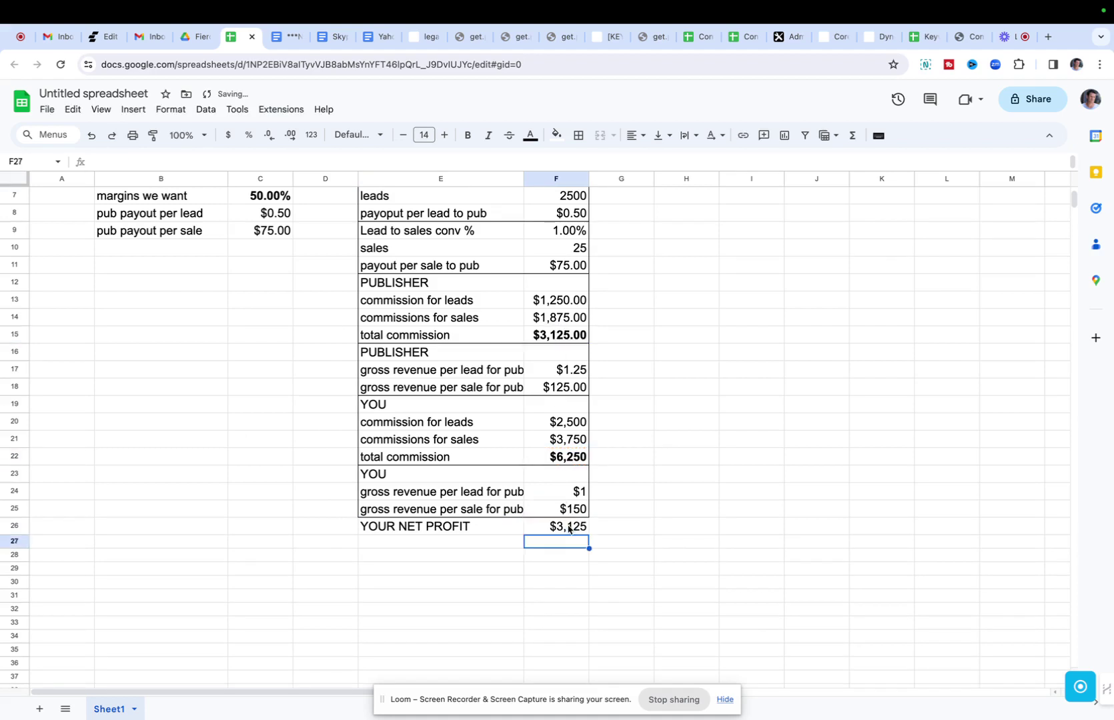
# Step: Make the net profit label and amount in E26:F26 bold
pyautogui.click(540, 528)
pyautogui.moveTo(540, 529); pyautogui.dragTo(487, 529)
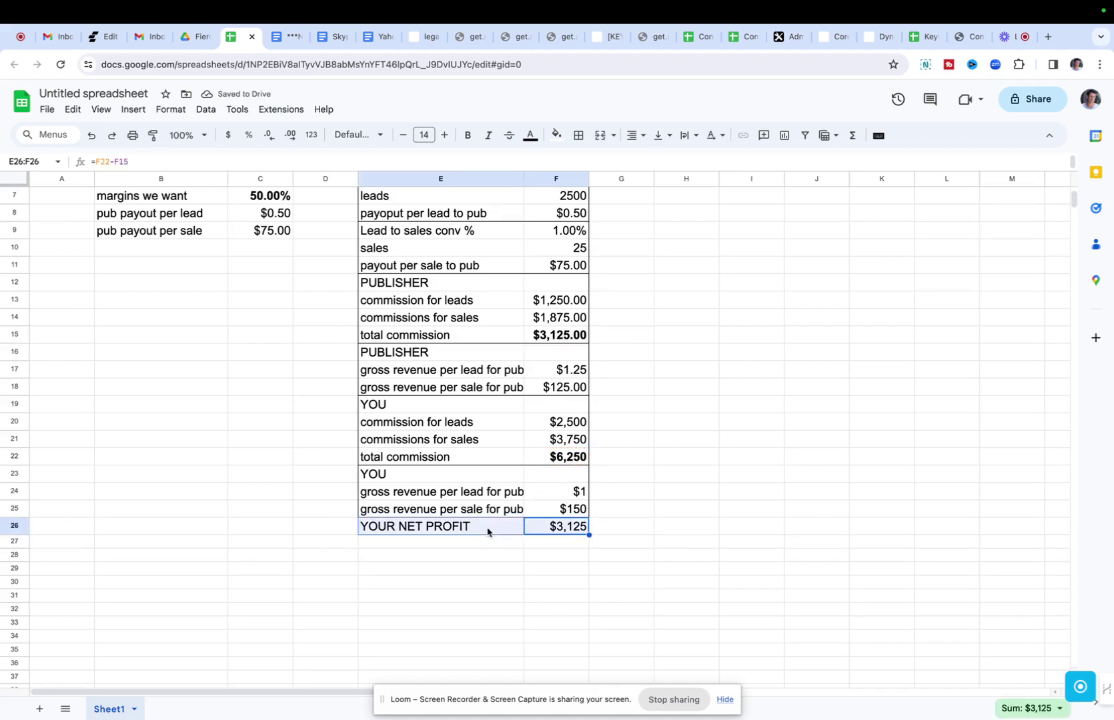
pyautogui.click(467, 135)
pyautogui.click(686, 480)
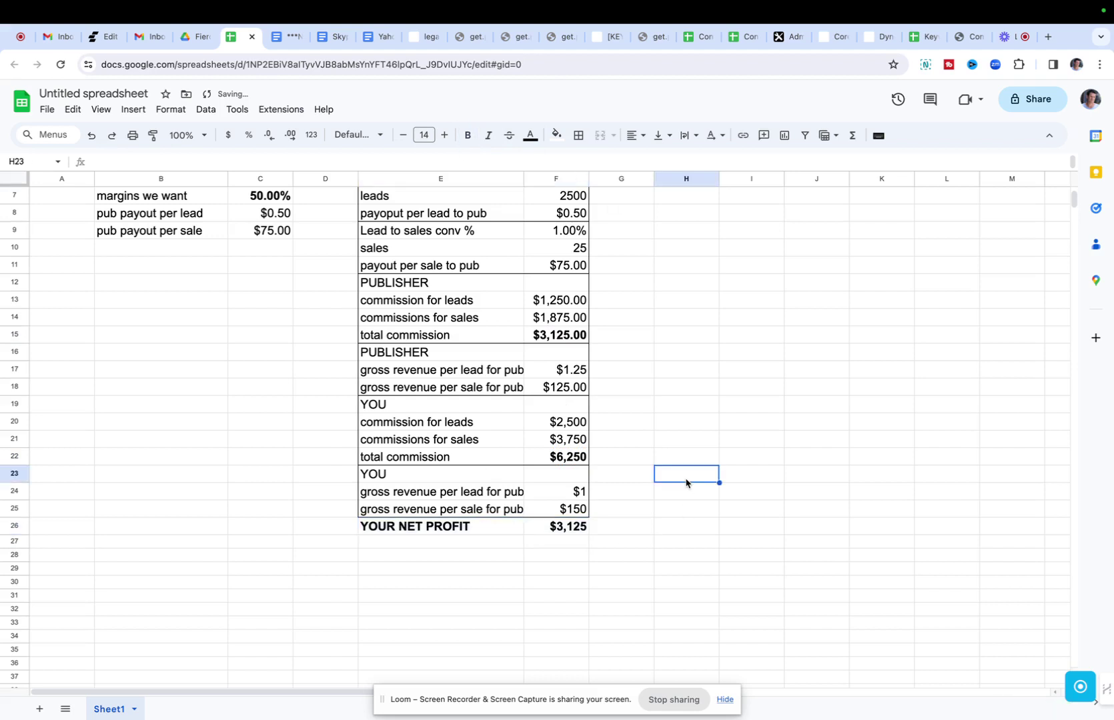
# Step: Widen column E slightly and apply text wrapping to the entire sheet so the long gross revenue labels fit
pyautogui.scroll(3, 686, 483)
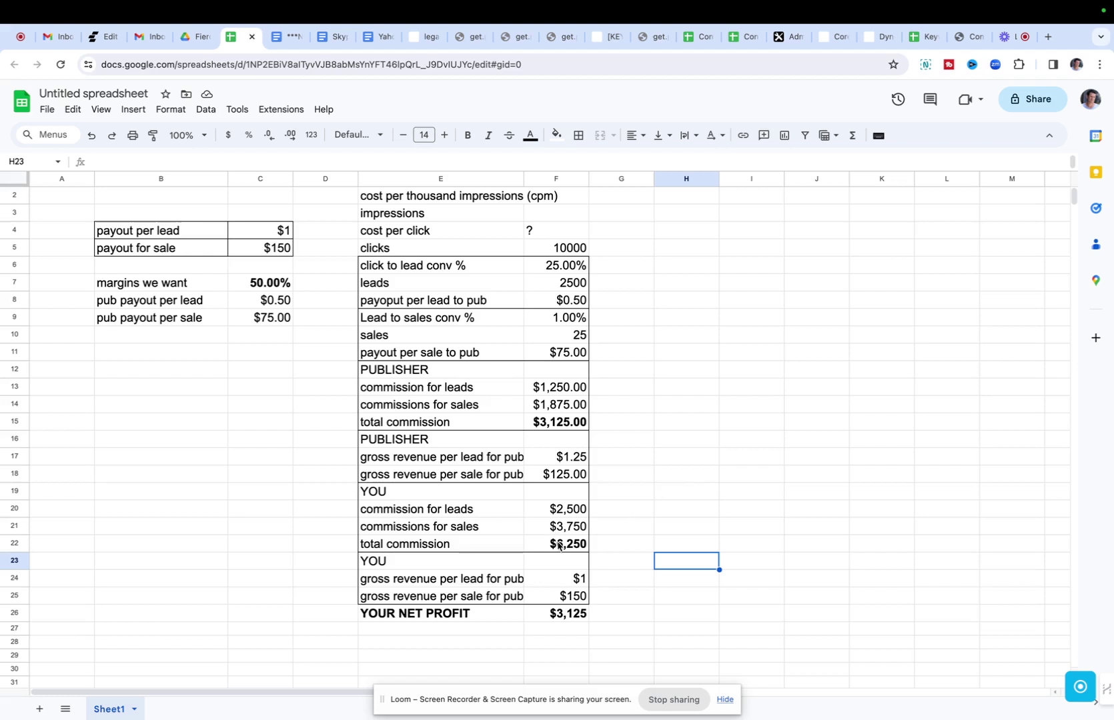
pyautogui.click(427, 510)
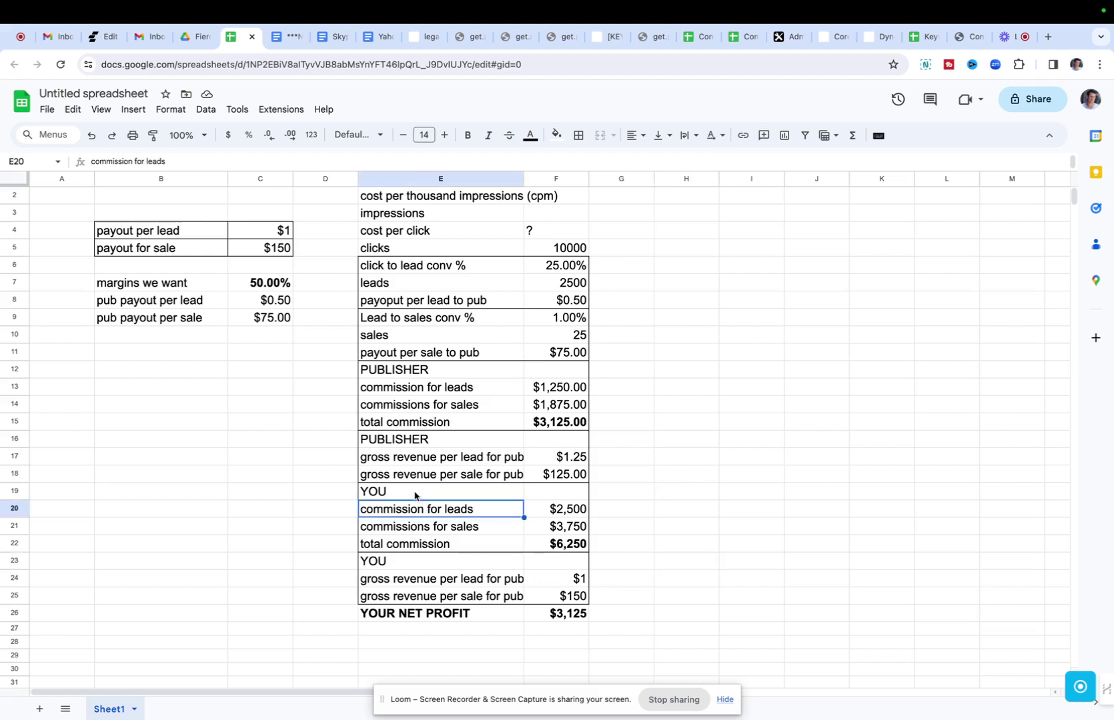
pyautogui.click(440, 459)
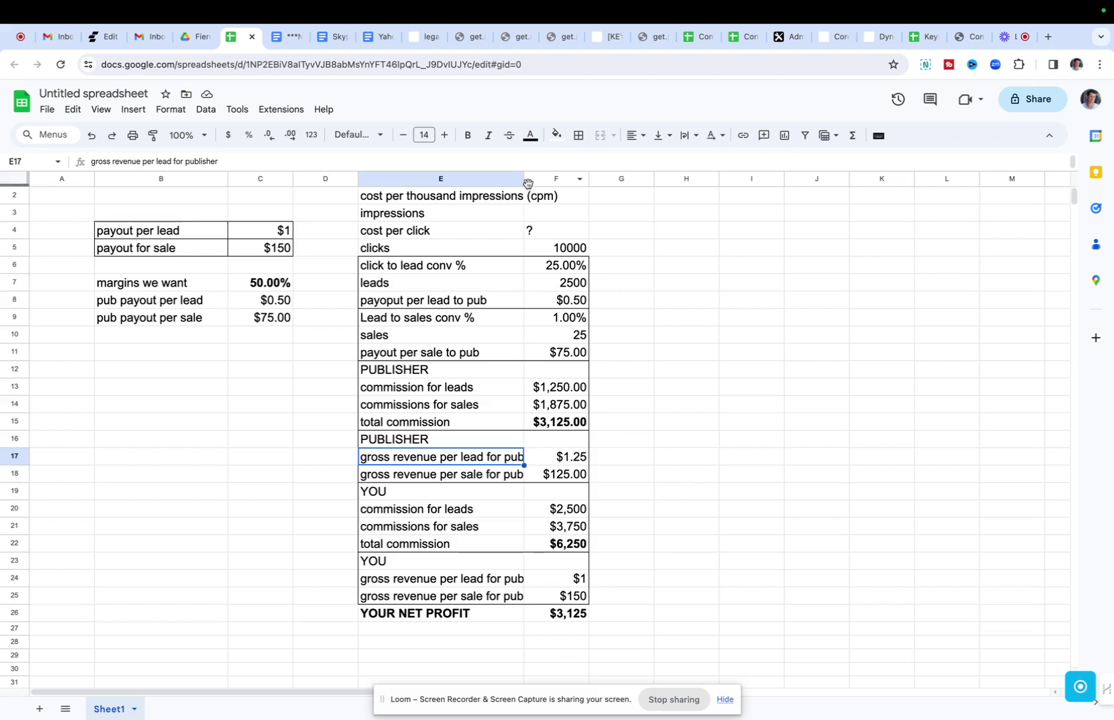
pyautogui.moveTo(522, 179); pyautogui.dragTo(551, 180)
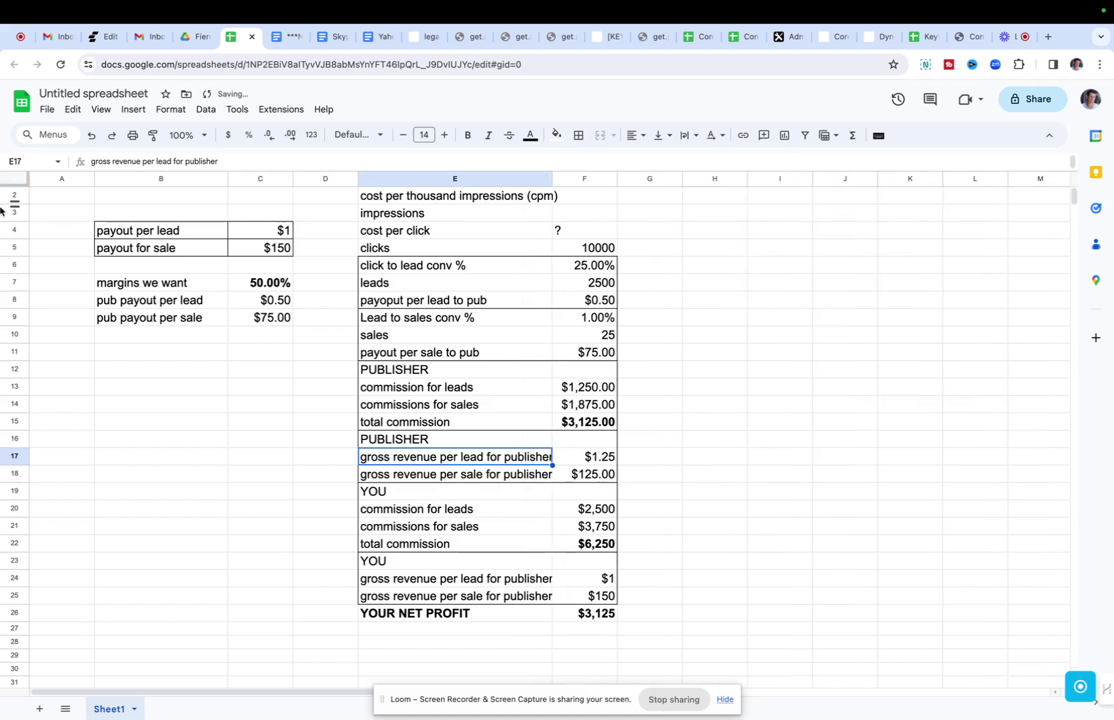
pyautogui.click(15, 178)
pyautogui.click(171, 109)
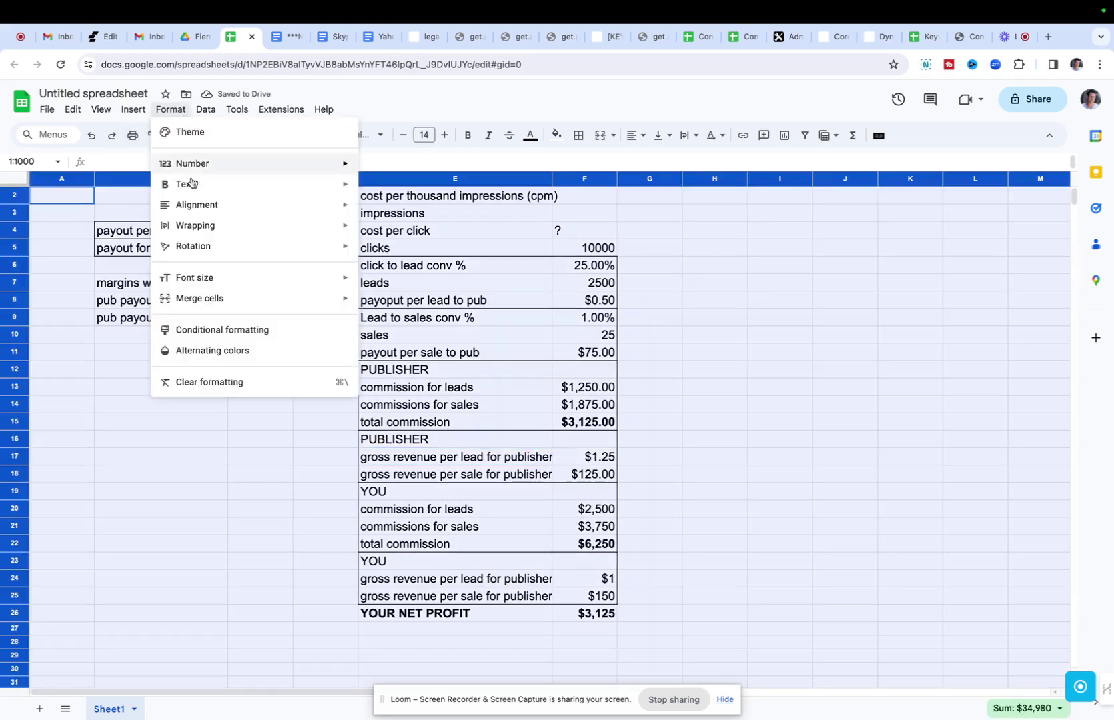
pyautogui.moveTo(200, 227)
pyautogui.click(440, 251)
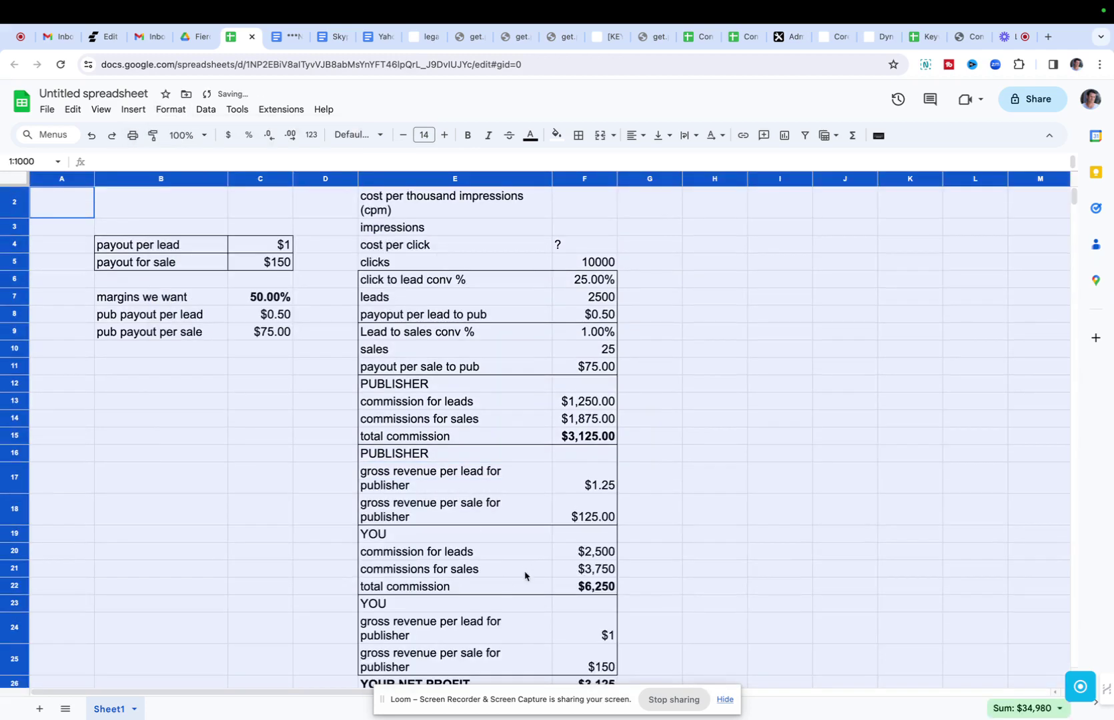
pyautogui.scroll(-2, 534, 549)
pyautogui.click(519, 394)
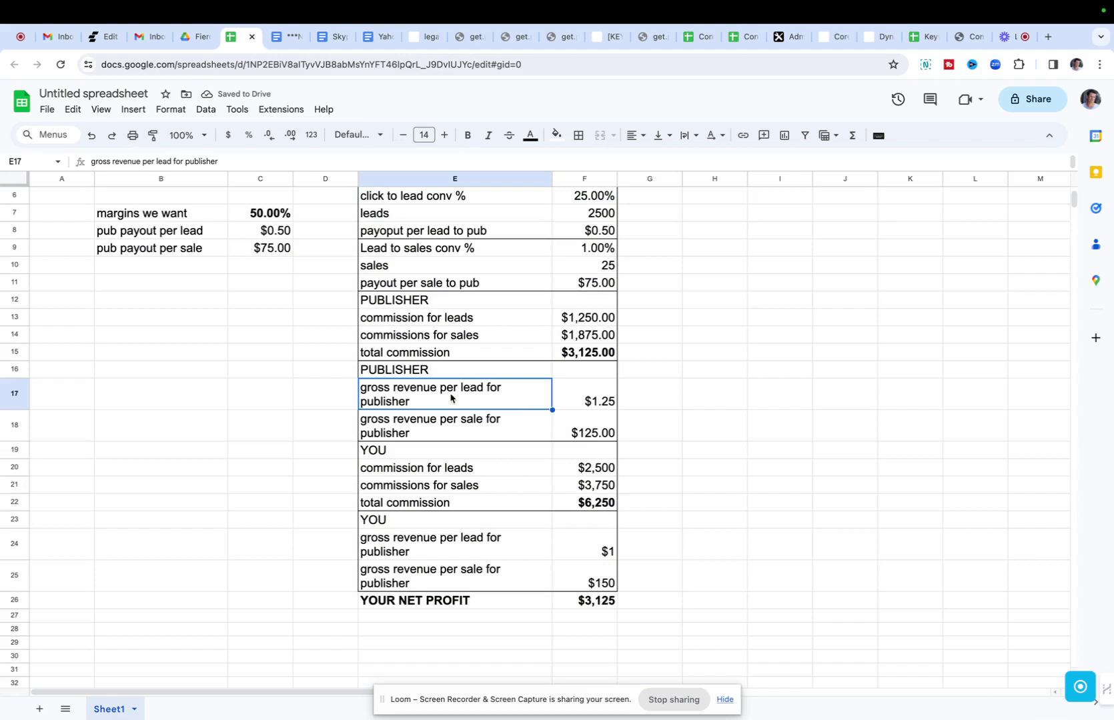
# Step: Format the clicks value in F5 as a number with a thousands separator and no decimal places
pyautogui.click(589, 400)
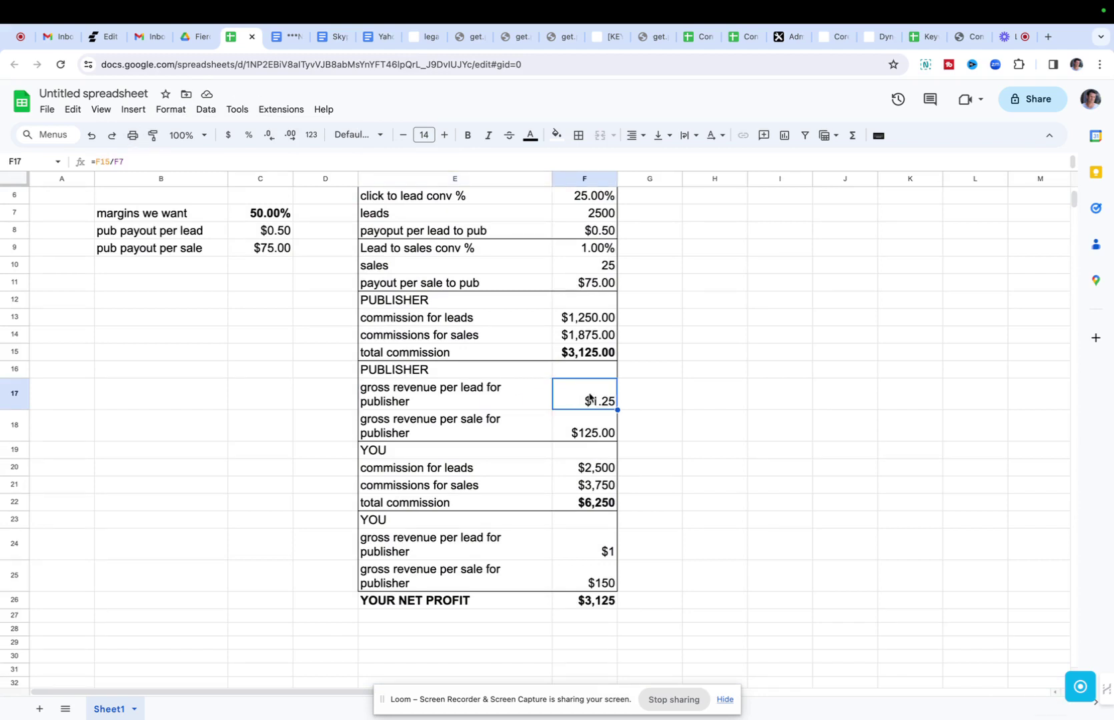
pyautogui.scroll(2, 589, 399)
pyautogui.click(598, 215)
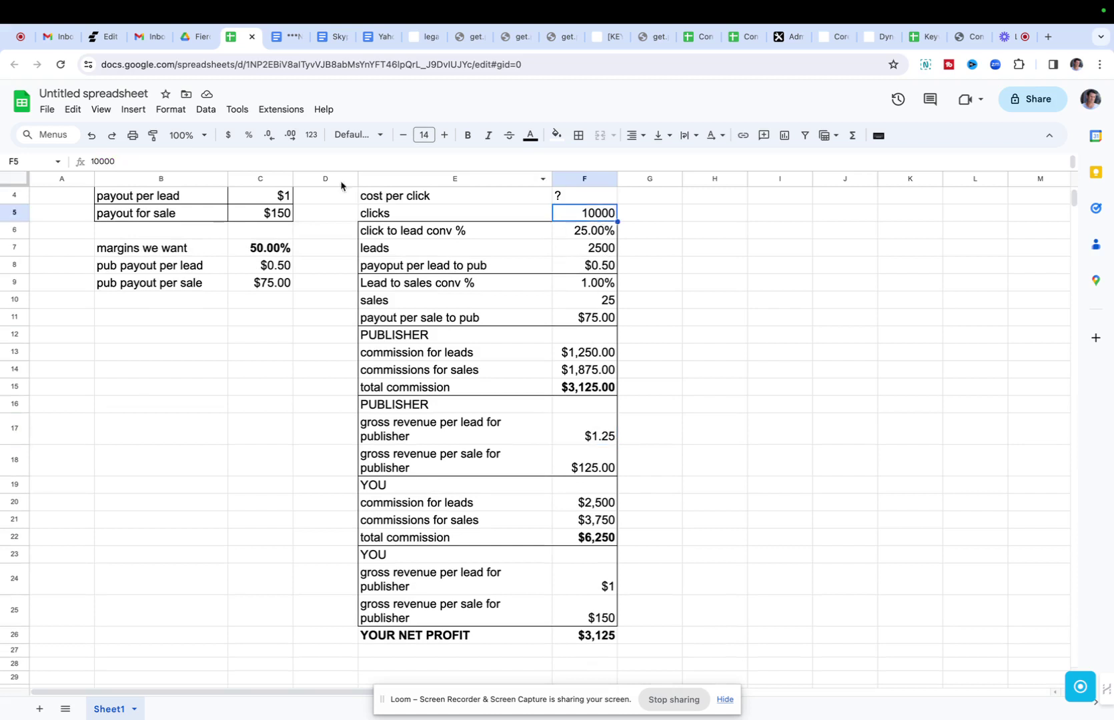
pyautogui.click(311, 135)
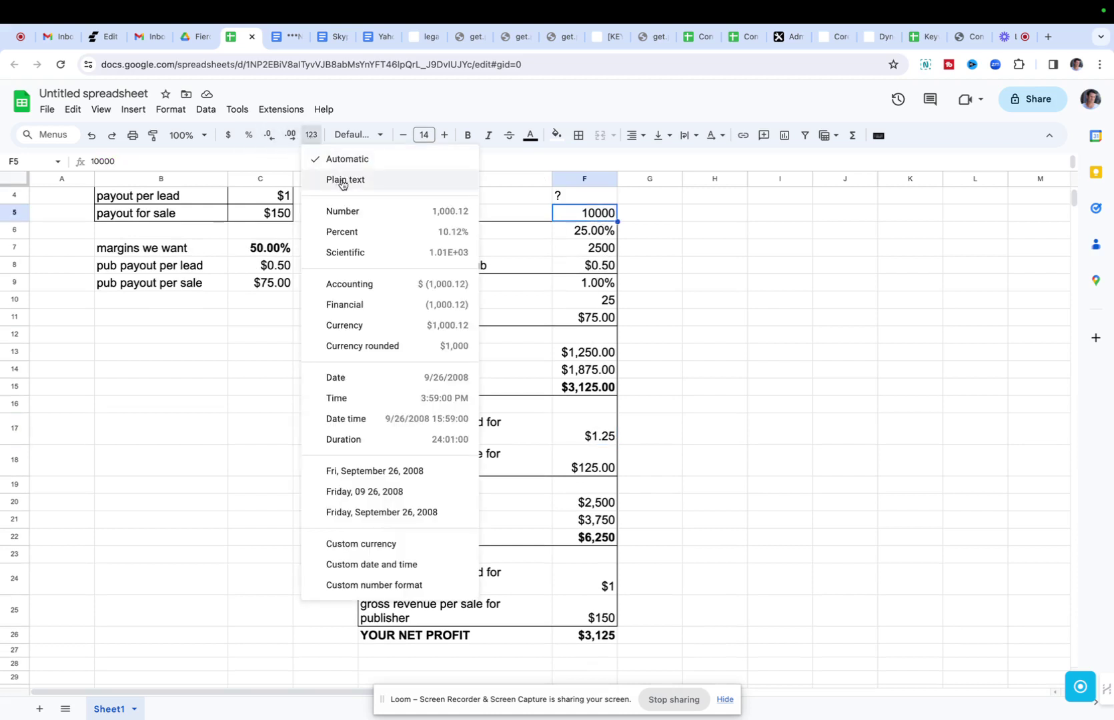
pyautogui.click(343, 212)
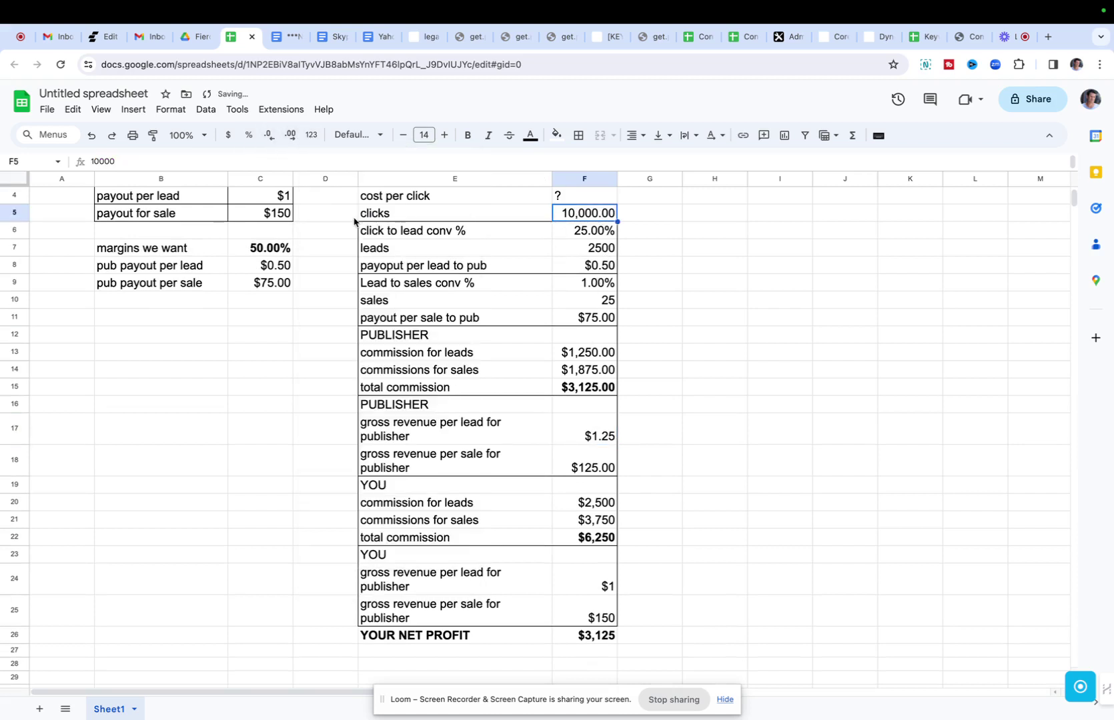
pyautogui.click(292, 138)
pyautogui.click(272, 138)
pyautogui.click(272, 138)
pyautogui.click(272, 138)
# Step: Insert a blank row above row 17, directly under the second PUBLISHER heading
pyautogui.click(14, 430)
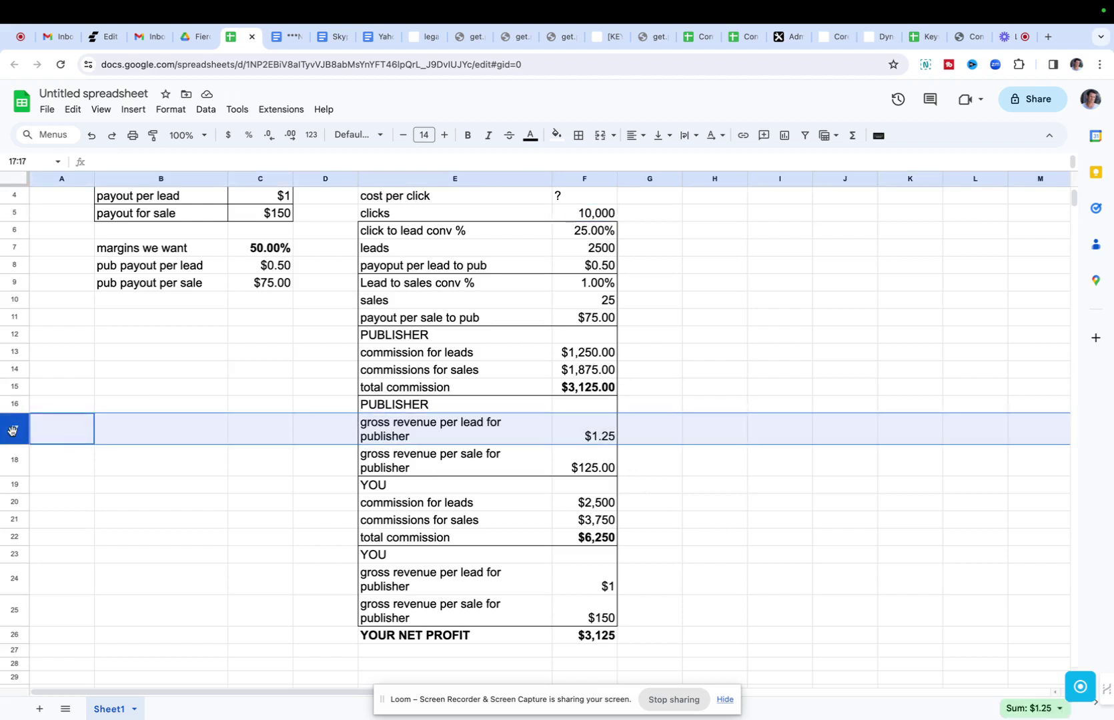
pyautogui.rightClick(12, 430)
pyautogui.click(62, 198)
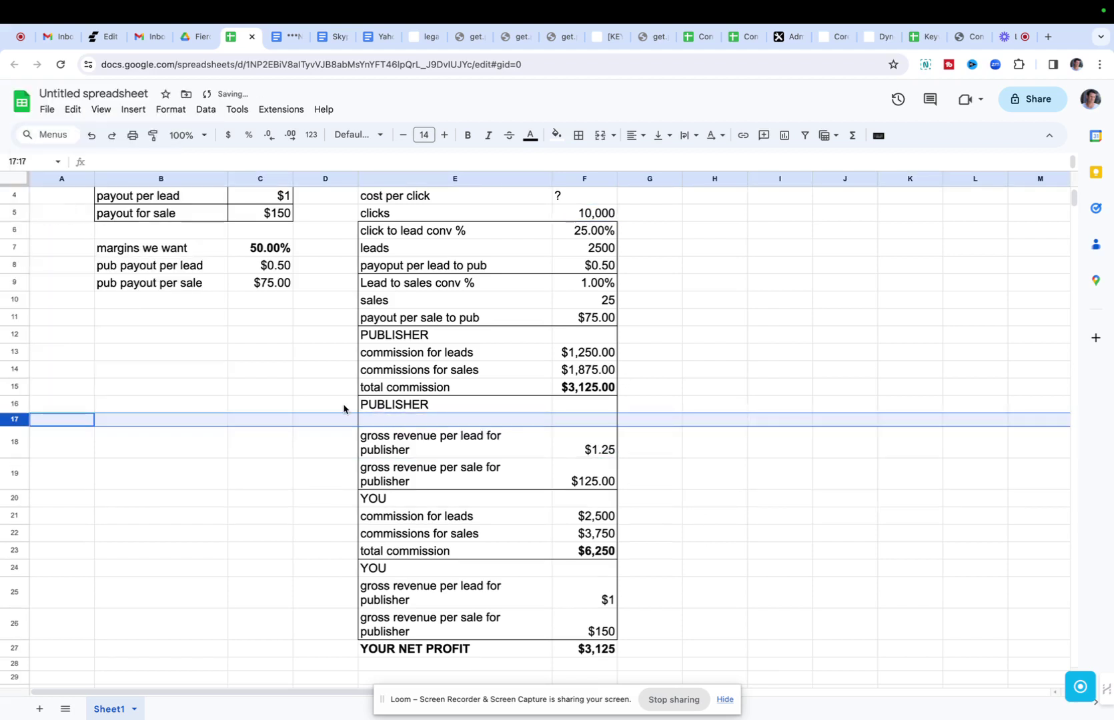
# Step: Enter the label "Revenue per click for publisher" in E17 under the second PUBLISHER heading
pyautogui.click(398, 419)
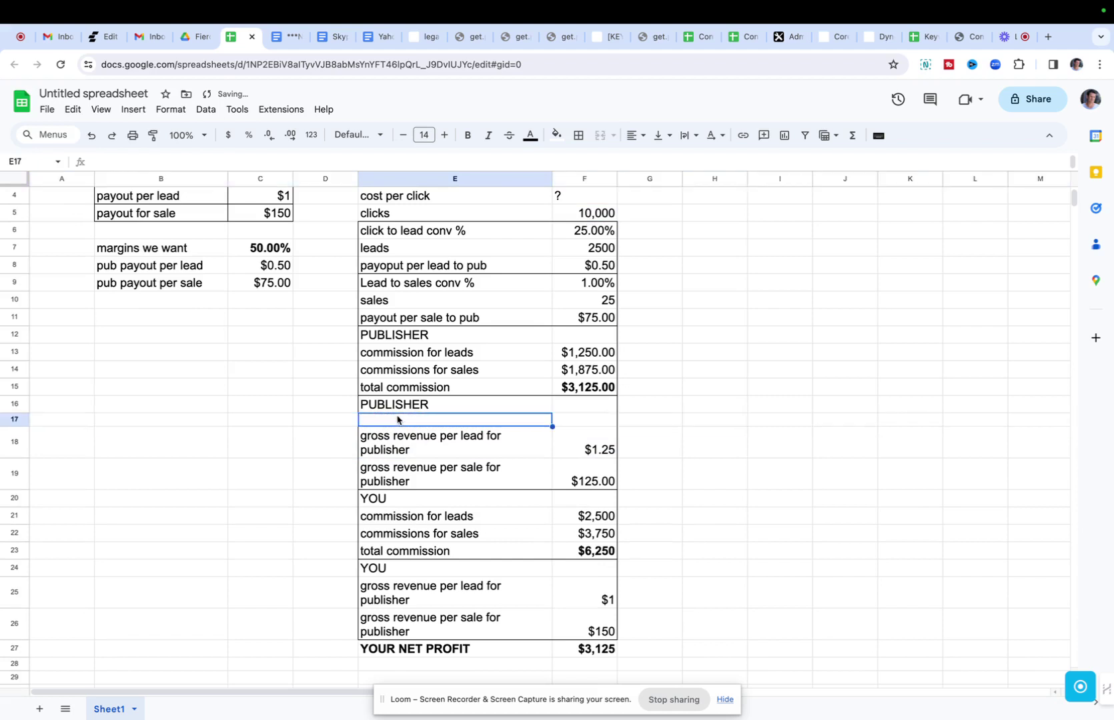
pyautogui.write('Re')
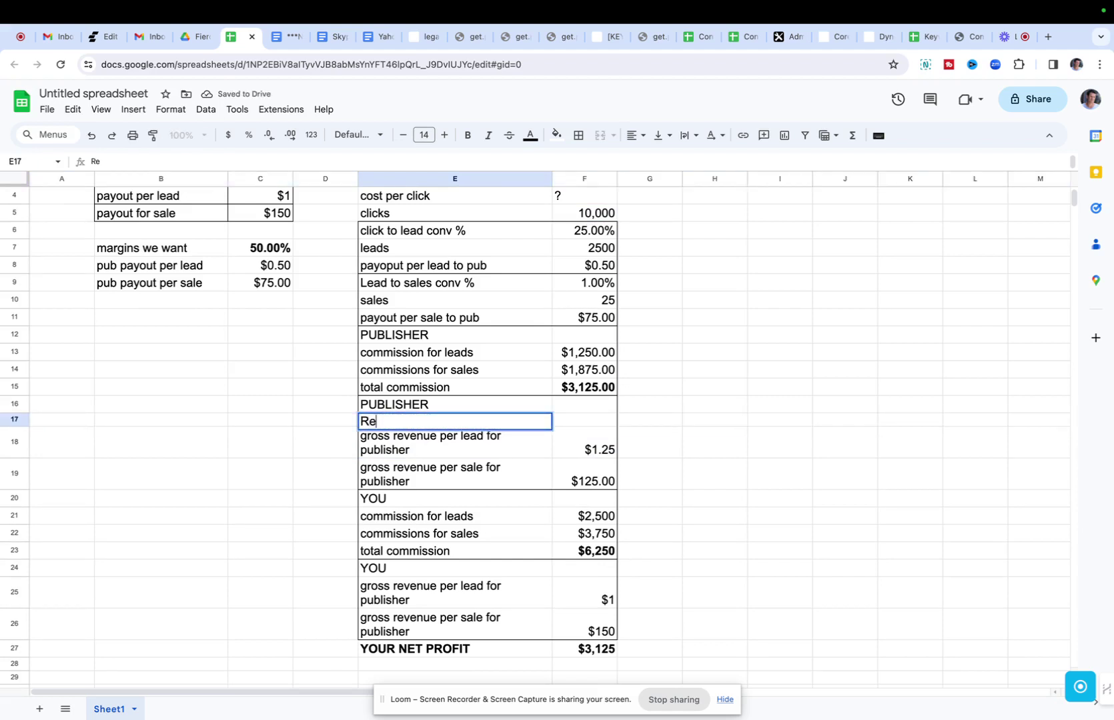
pyautogui.write('venue per click to')
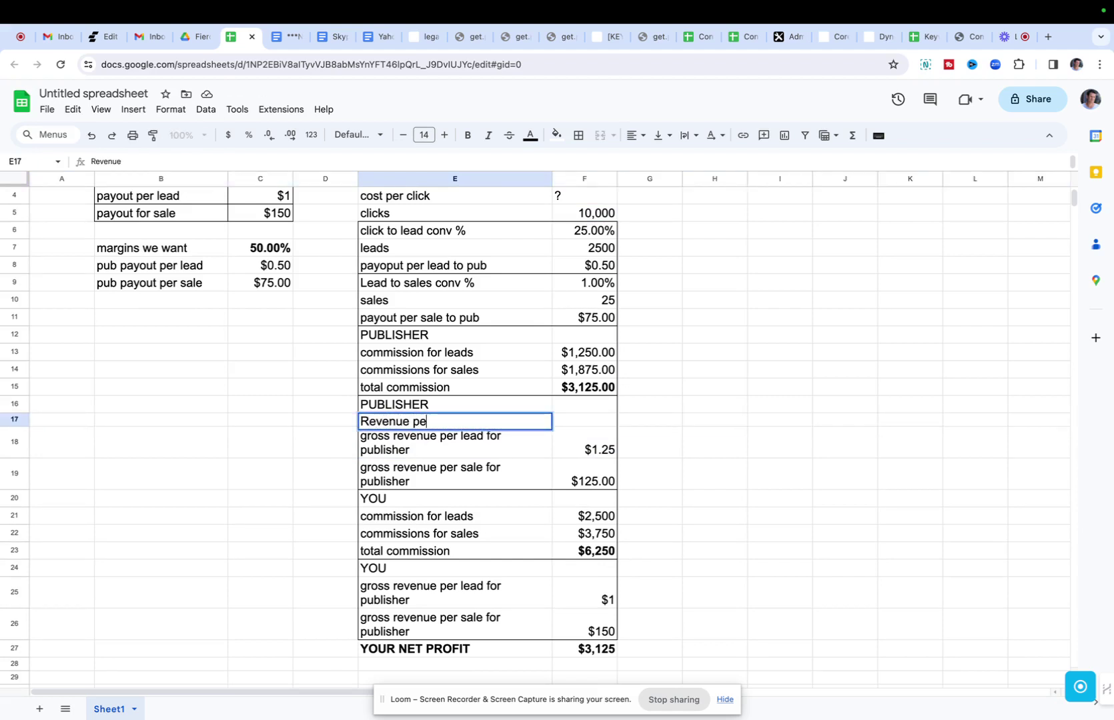
pyautogui.press('BackSpace')
pyautogui.press('BackSpace')
pyautogui.write('for pub')
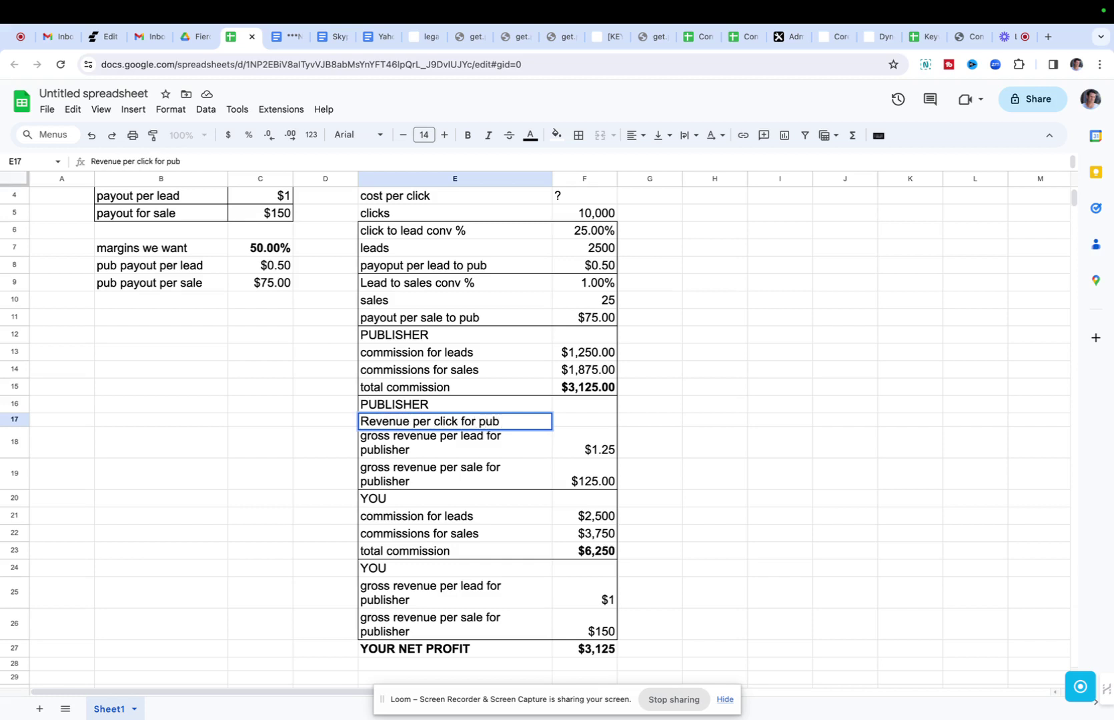
pyautogui.write('lisher')
pyautogui.press('Tab')
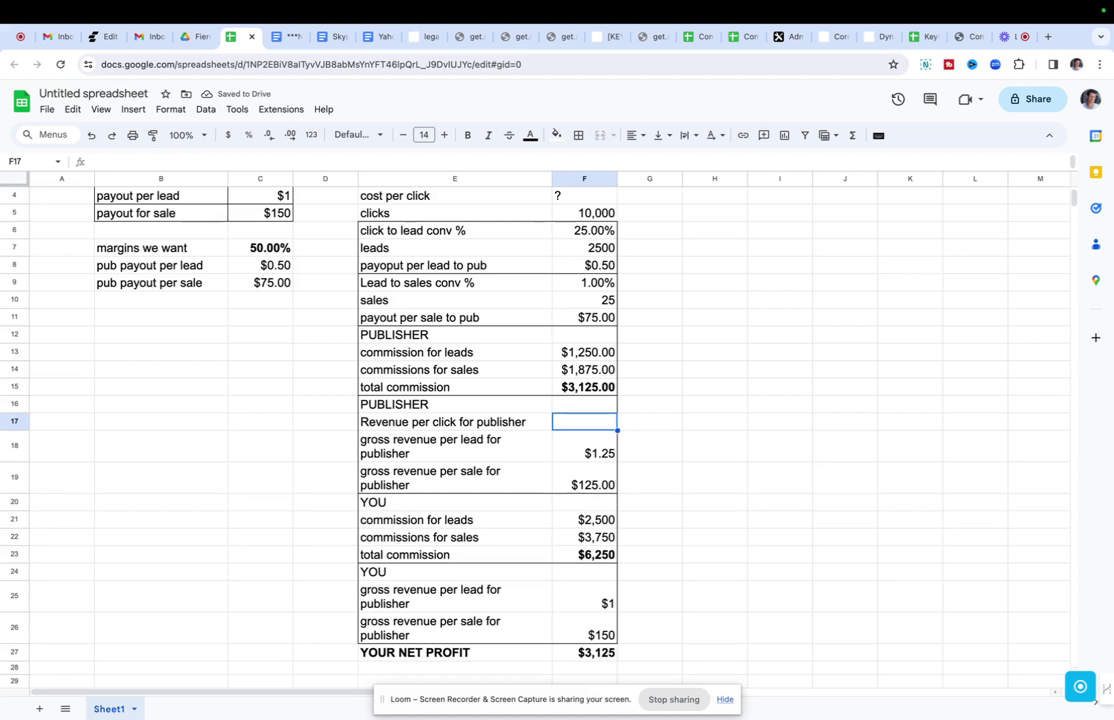
# Step: Calculate the publisher's revenue per click in F17 by dividing total commission by clicks with =F15/F5
pyautogui.write('=')
pyautogui.click(595, 391)
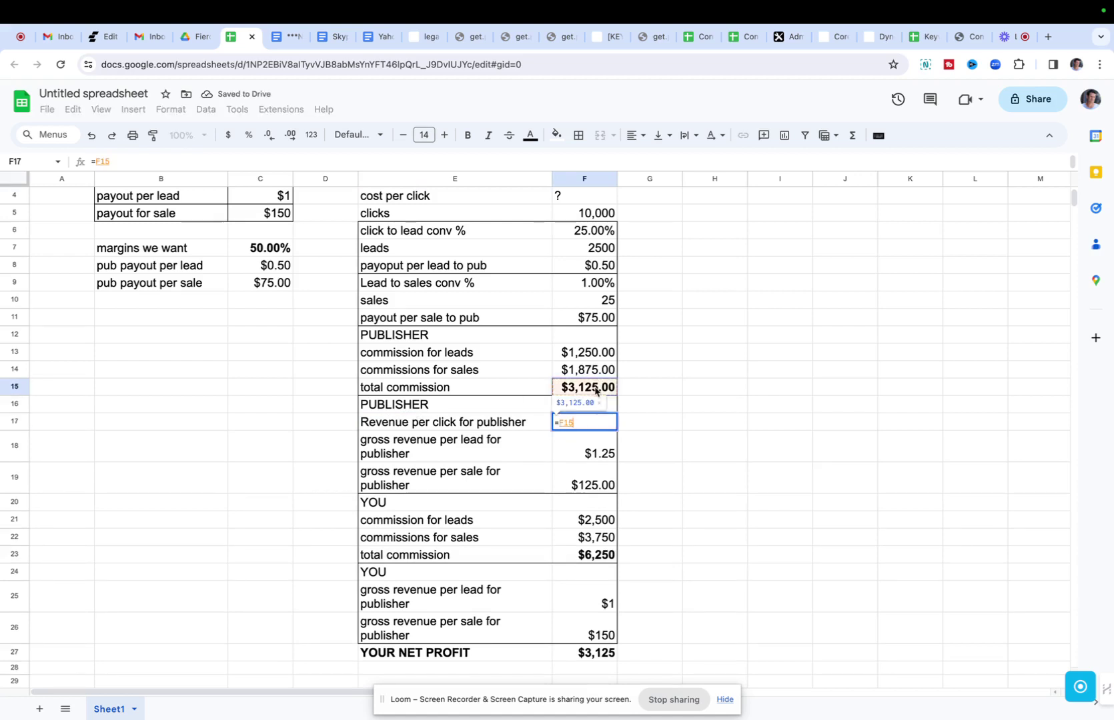
pyautogui.write('/')
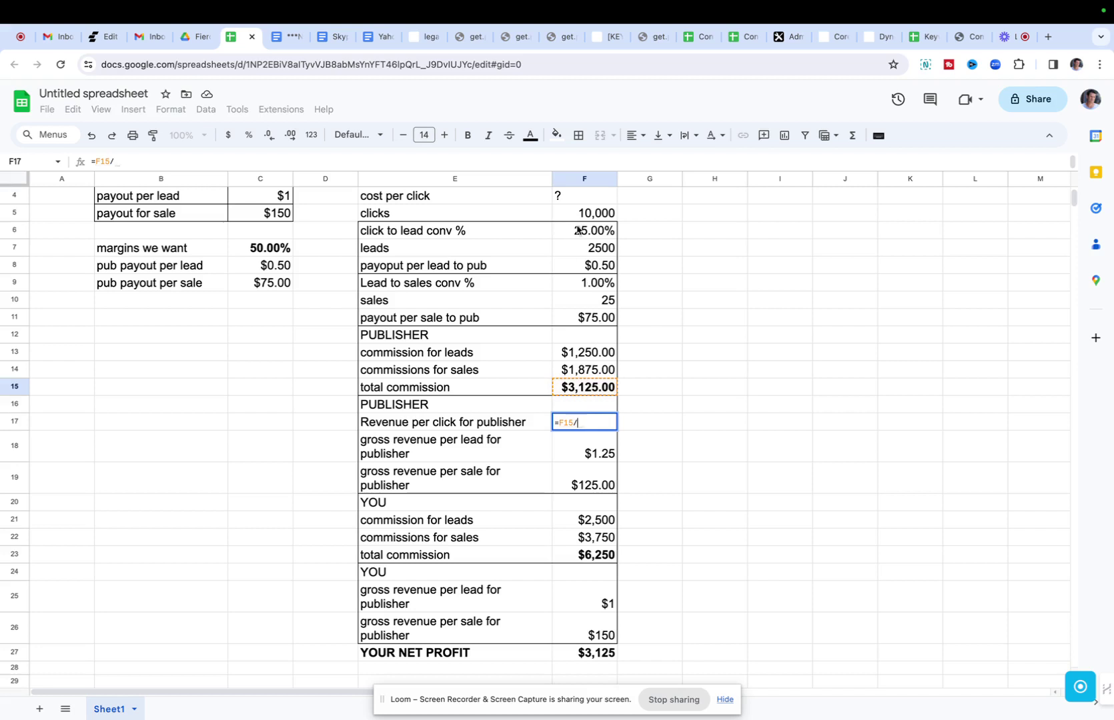
pyautogui.click(594, 214)
pyautogui.press('Return')
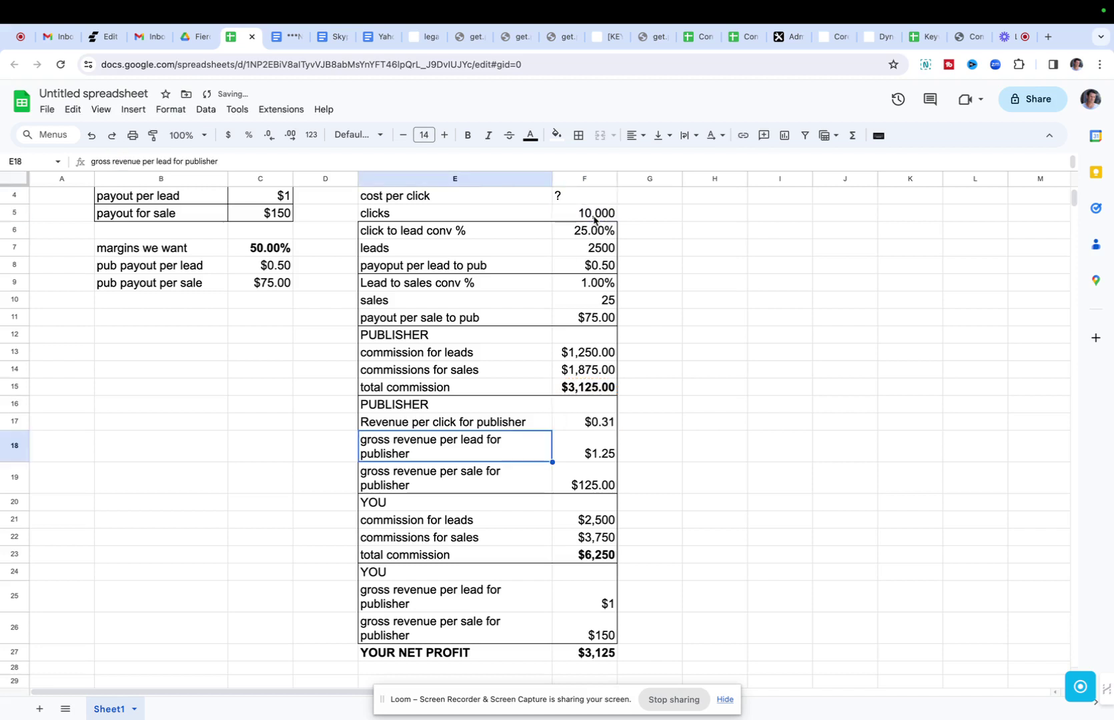
# Step: Make the publisher's revenue per click, lead and sale labels and amounts in E17:F19 bold
pyautogui.click(598, 423)
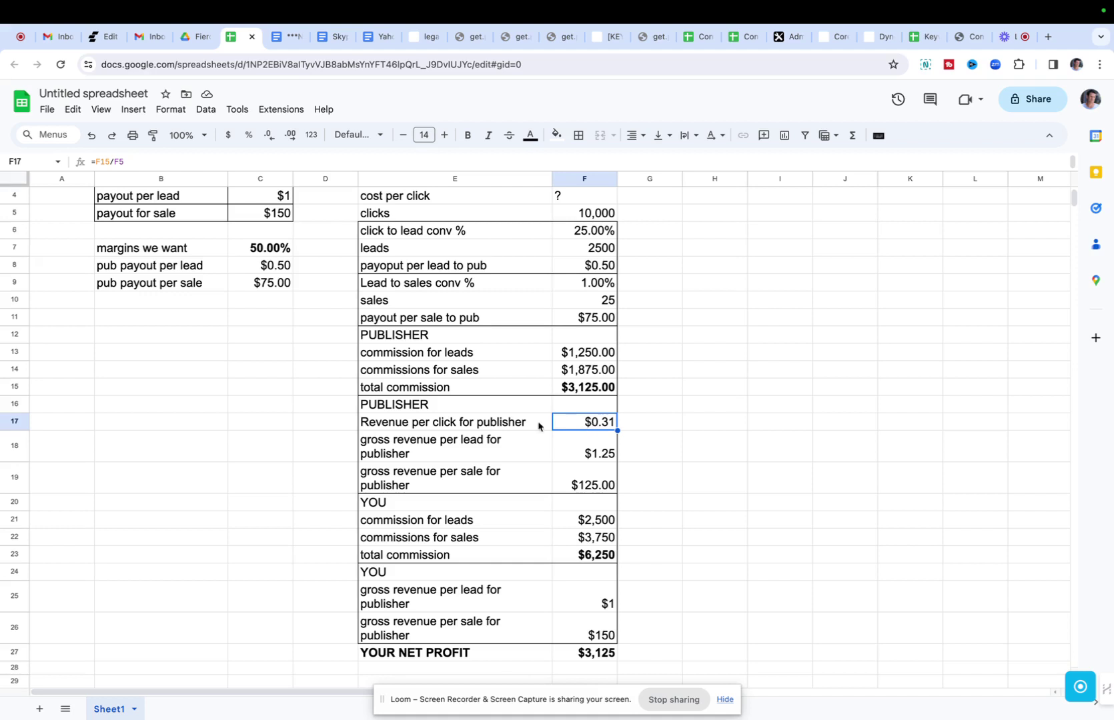
pyautogui.moveTo(502, 422); pyautogui.dragTo(587, 481)
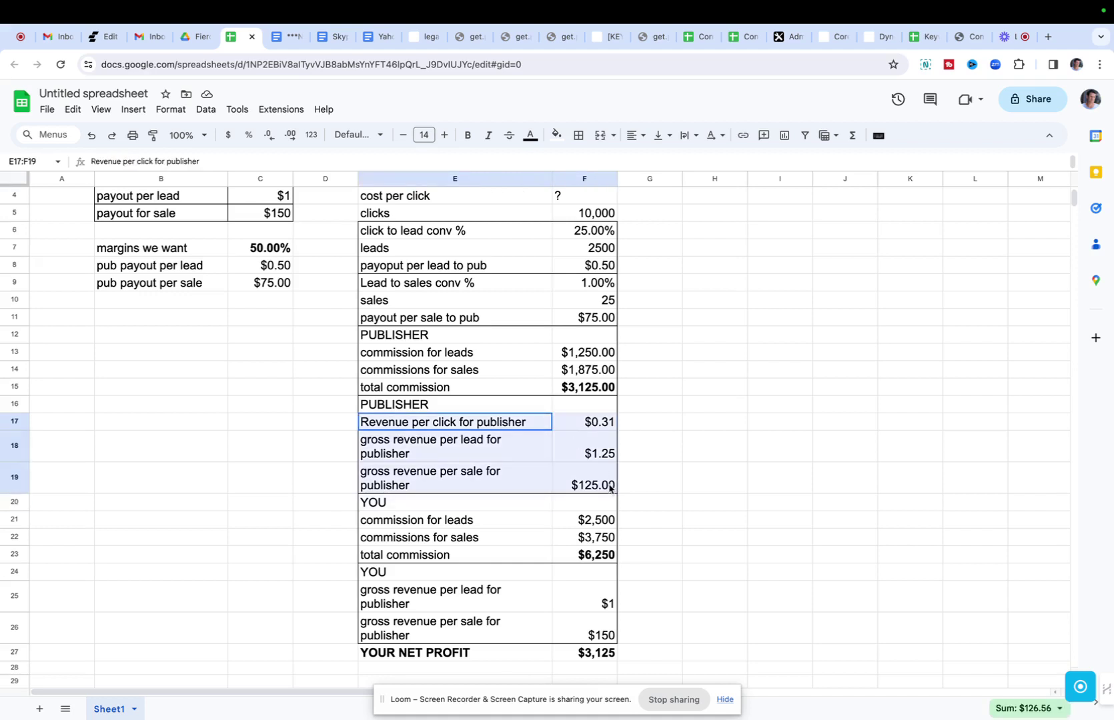
pyautogui.click(468, 136)
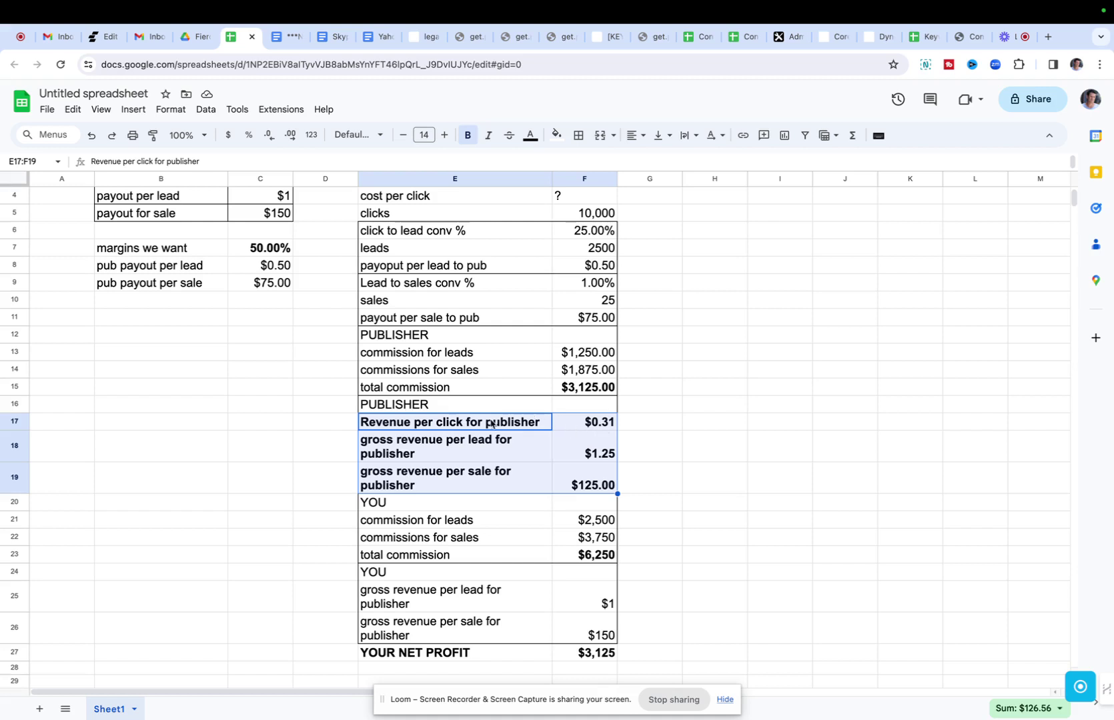
# Step: Set the desired margin in C7 to 30%
pyautogui.scroll(2, 492, 422)
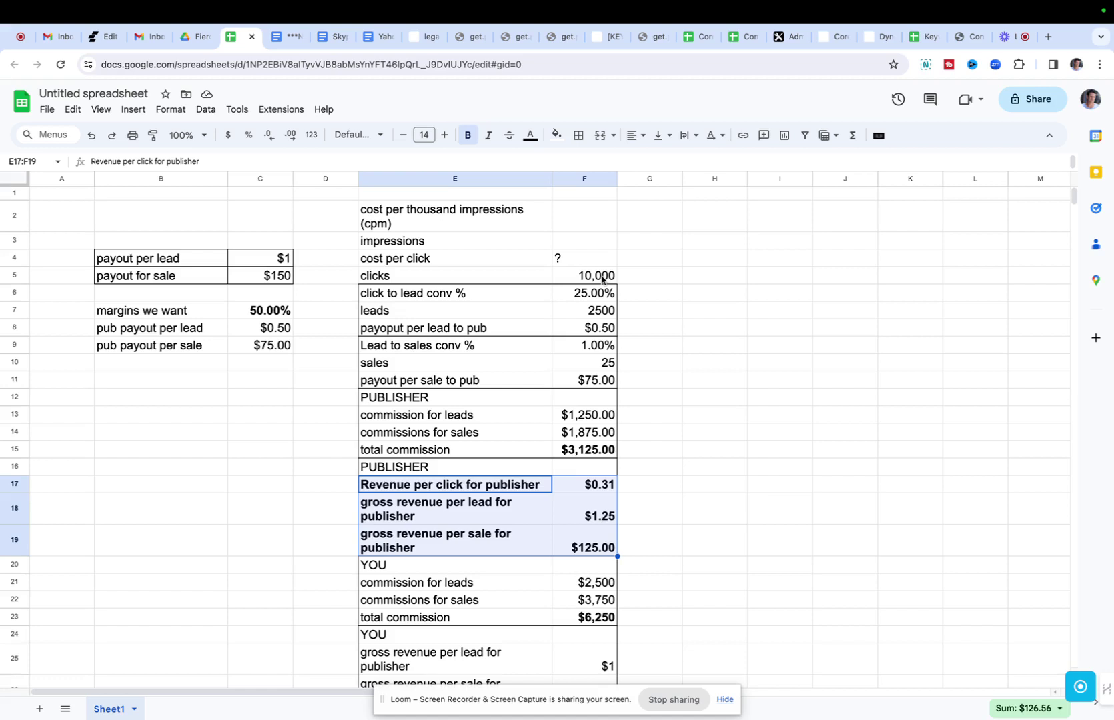
pyautogui.click(264, 315)
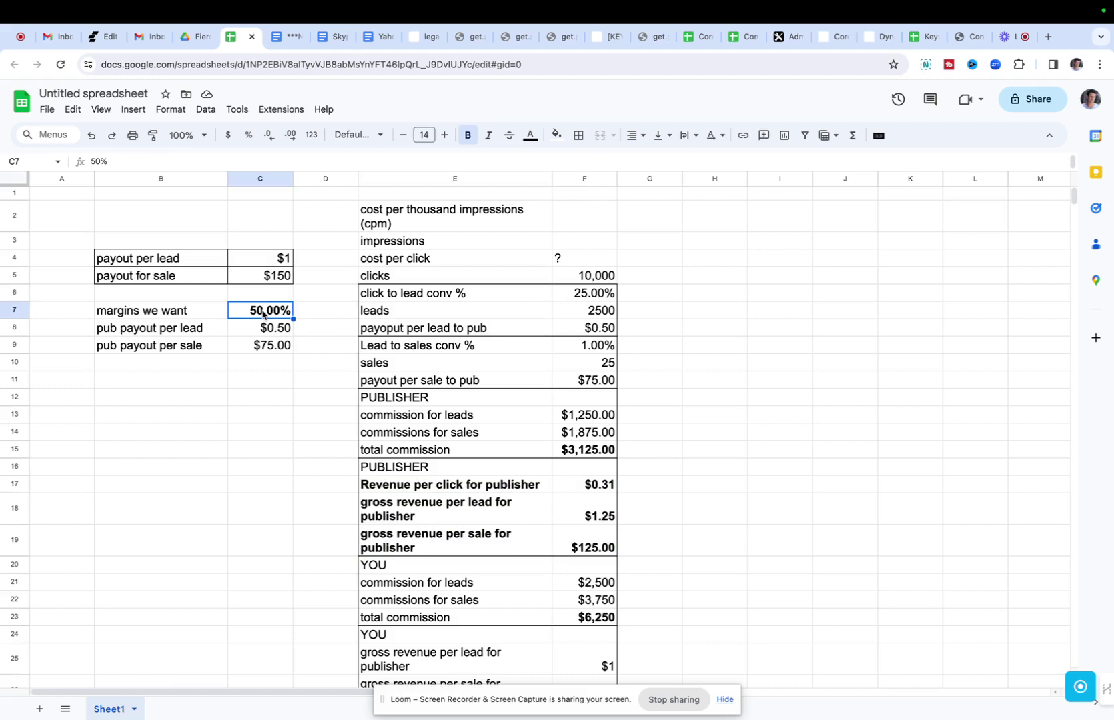
pyautogui.write('30')
pyautogui.press('Return')
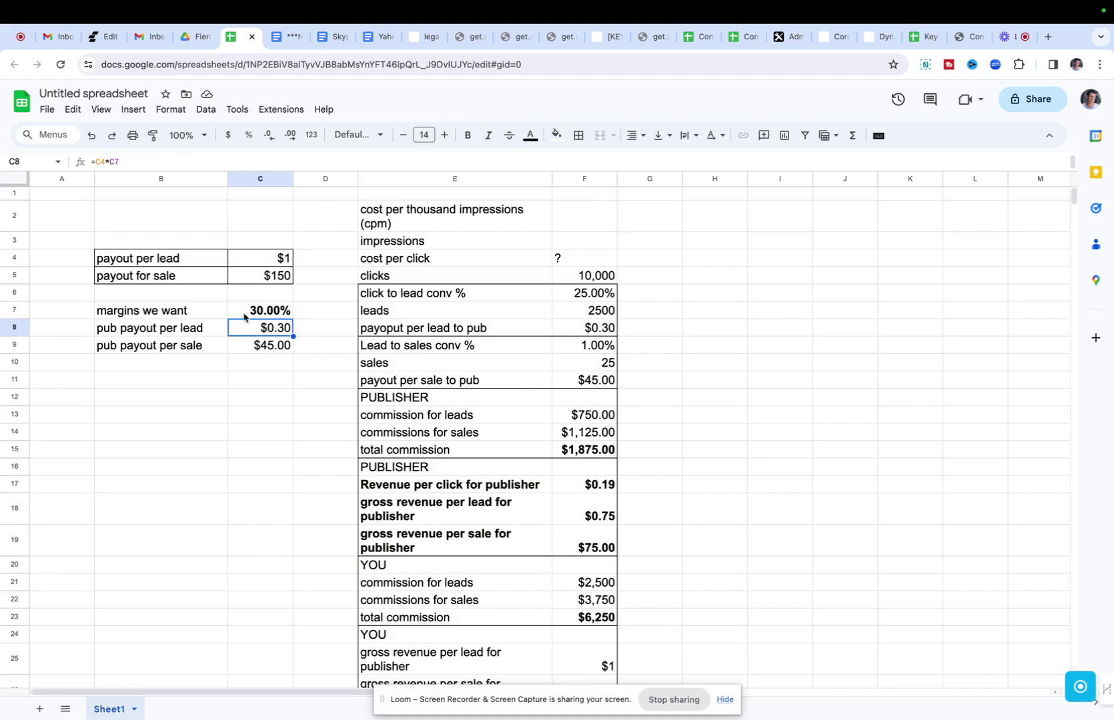
# Step: Change the publisher payout per lead formula in C8 to =1-(C4*C7)
pyautogui.click(95, 162)
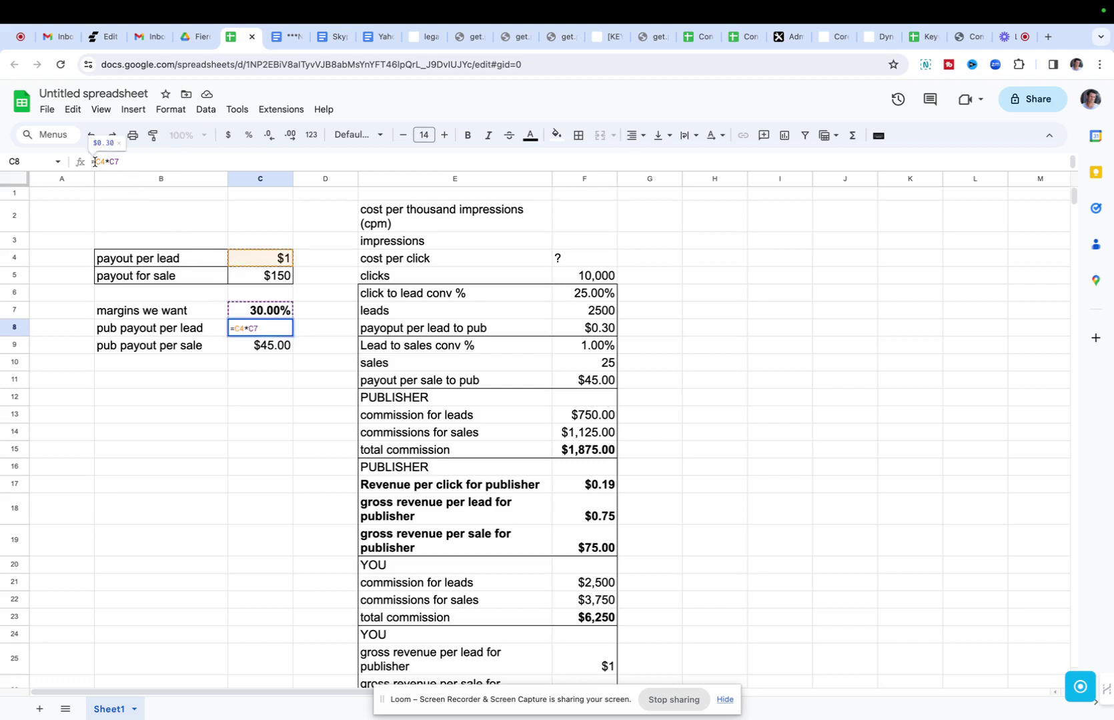
pyautogui.write('1-(')
pyautogui.write(')')
pyautogui.press('Return')
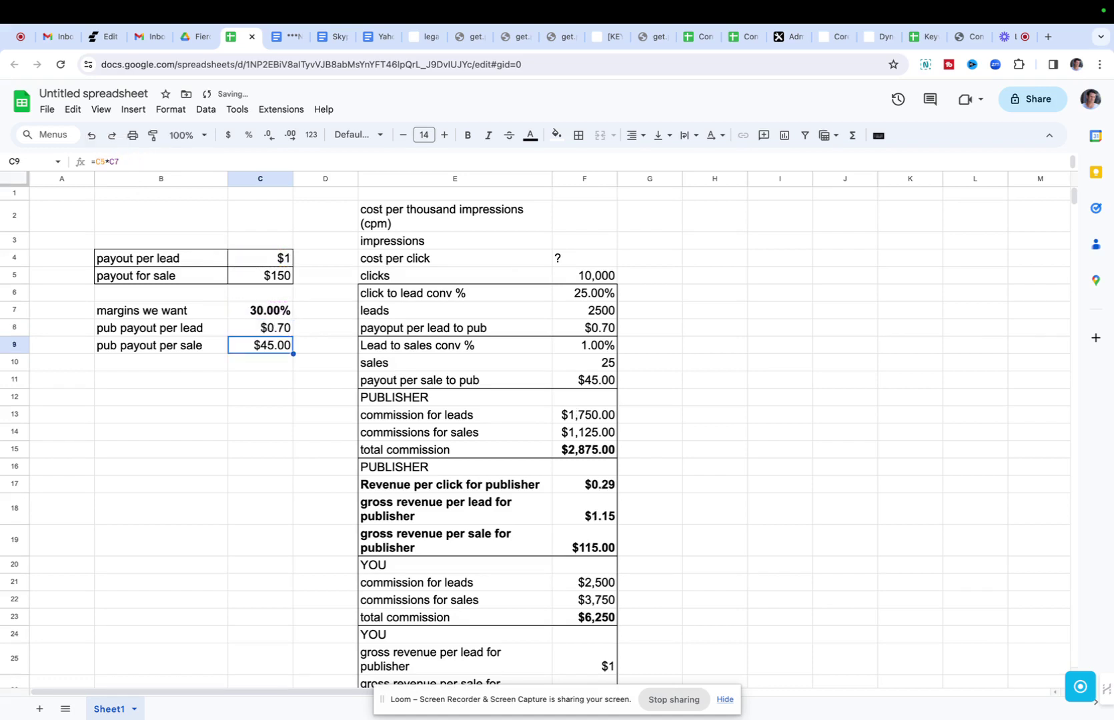
# Step: Try the formula =1-(C5*C7) for the publisher payout per sale in C9, and undo it
pyautogui.click(272, 329)
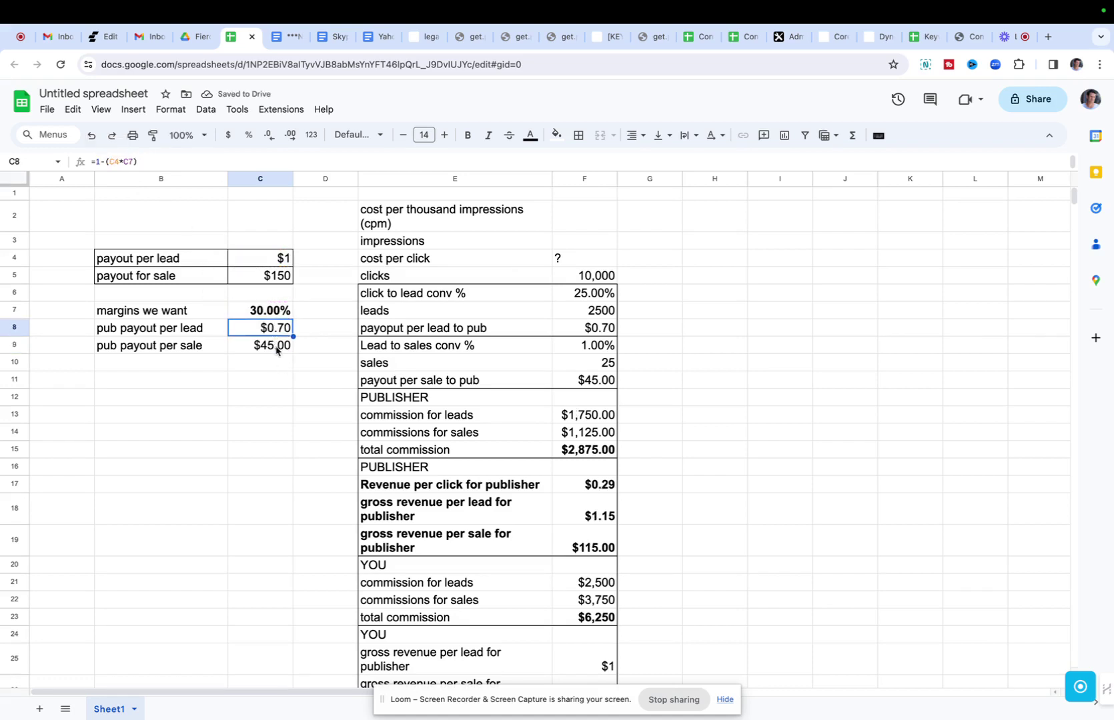
pyautogui.click(277, 348)
pyautogui.click(96, 161)
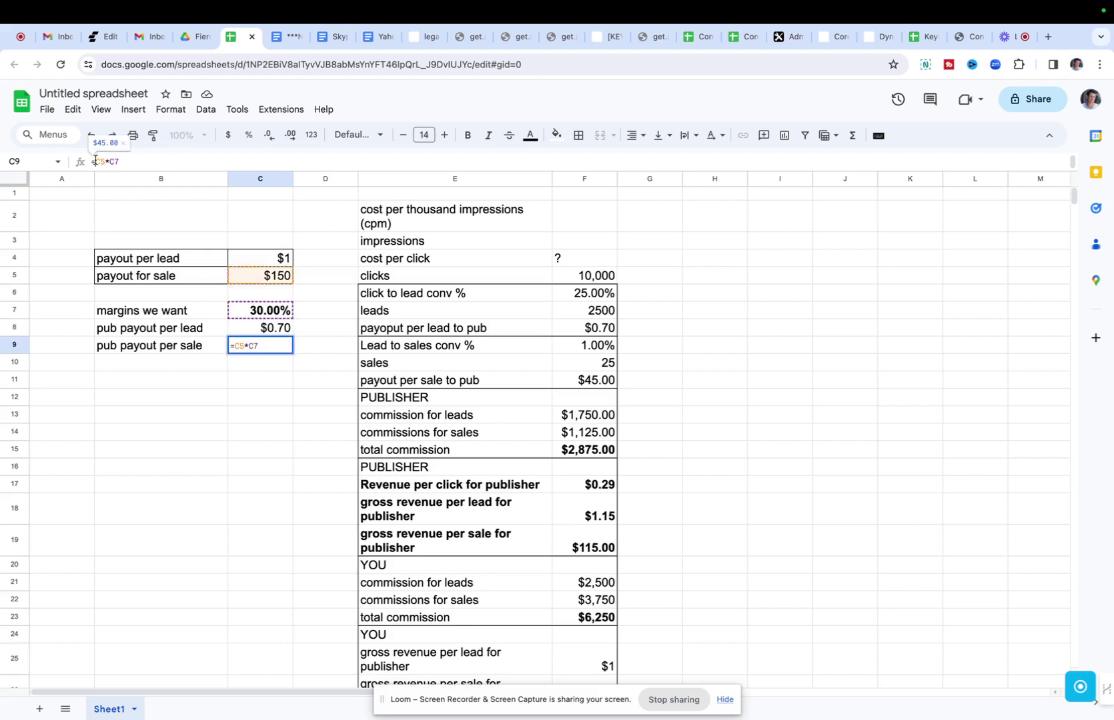
pyautogui.write('1-(')
pyautogui.click(141, 159)
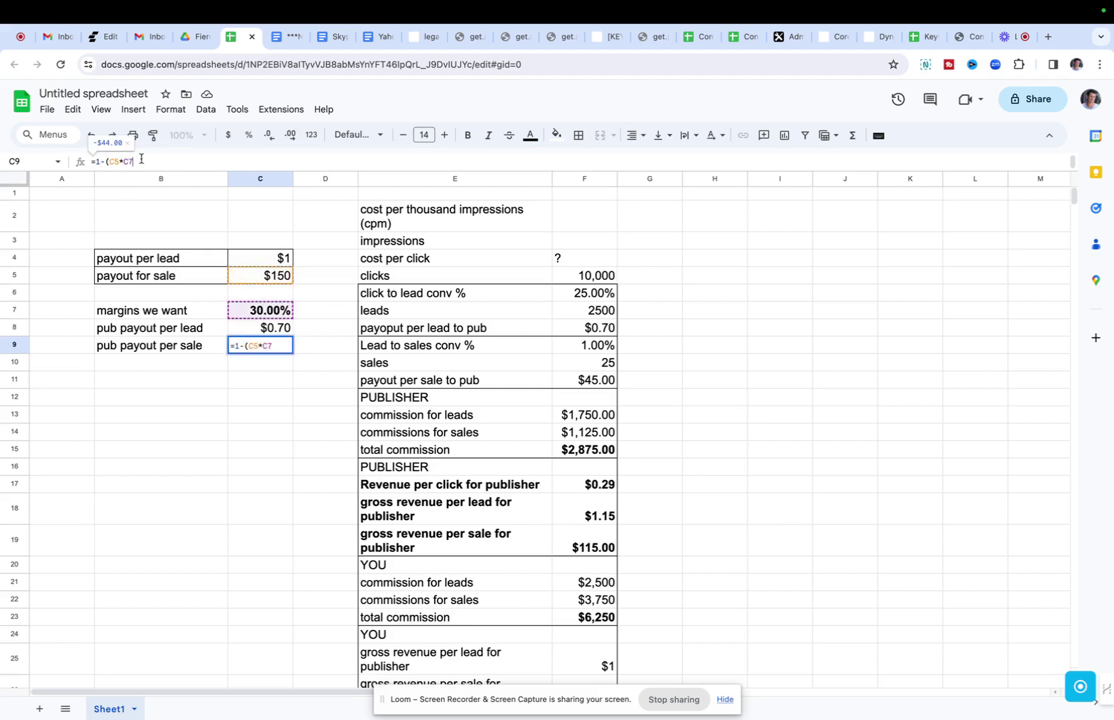
pyautogui.write(')')
pyautogui.press('Return')
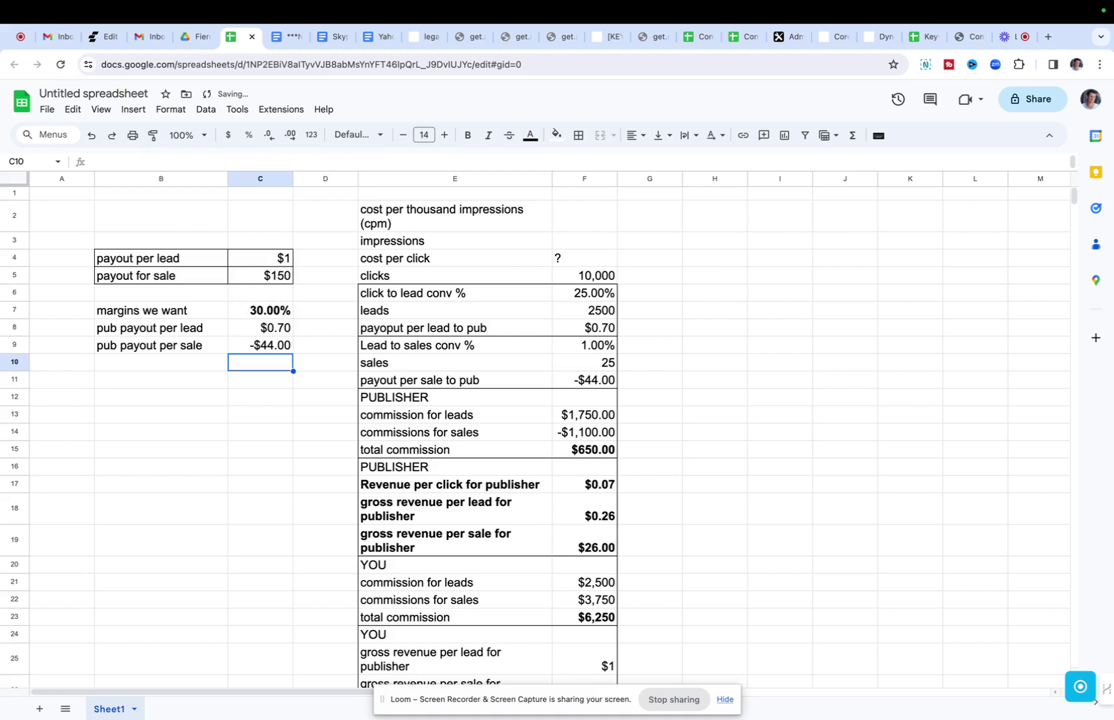
pyautogui.hotkey('ctrl', 'z')
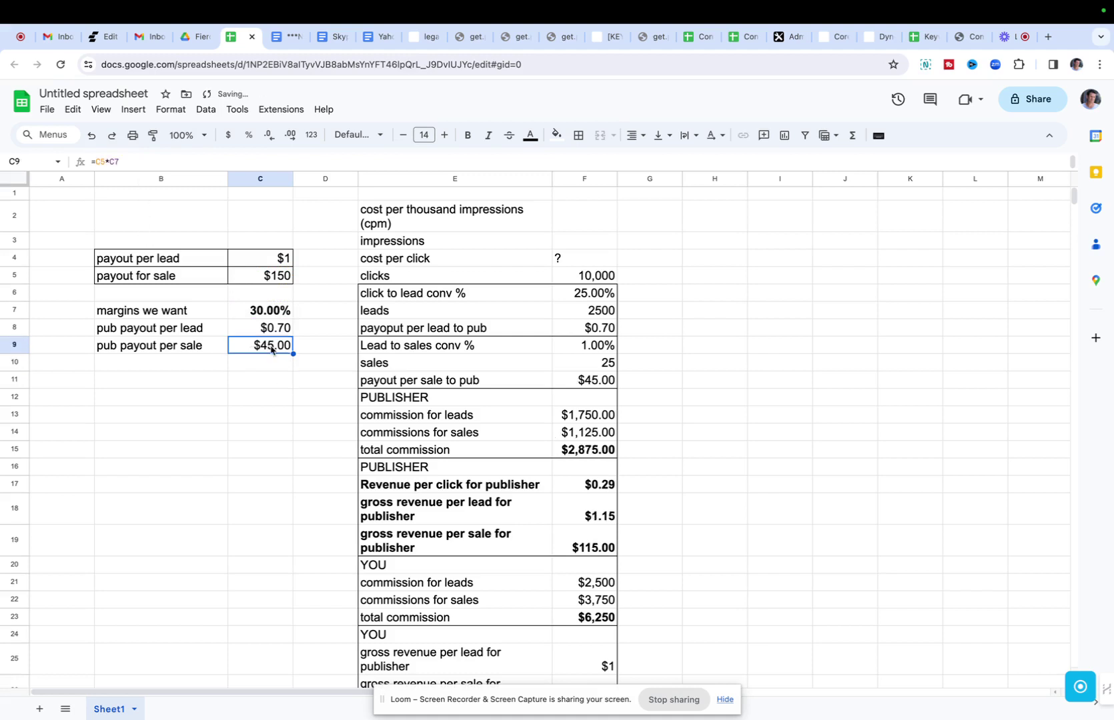
# Step: Start replacing the publisher payout per sale formula in C9 with a new one beginning with =1
pyautogui.click(284, 275)
pyautogui.click(280, 345)
pyautogui.write('=')
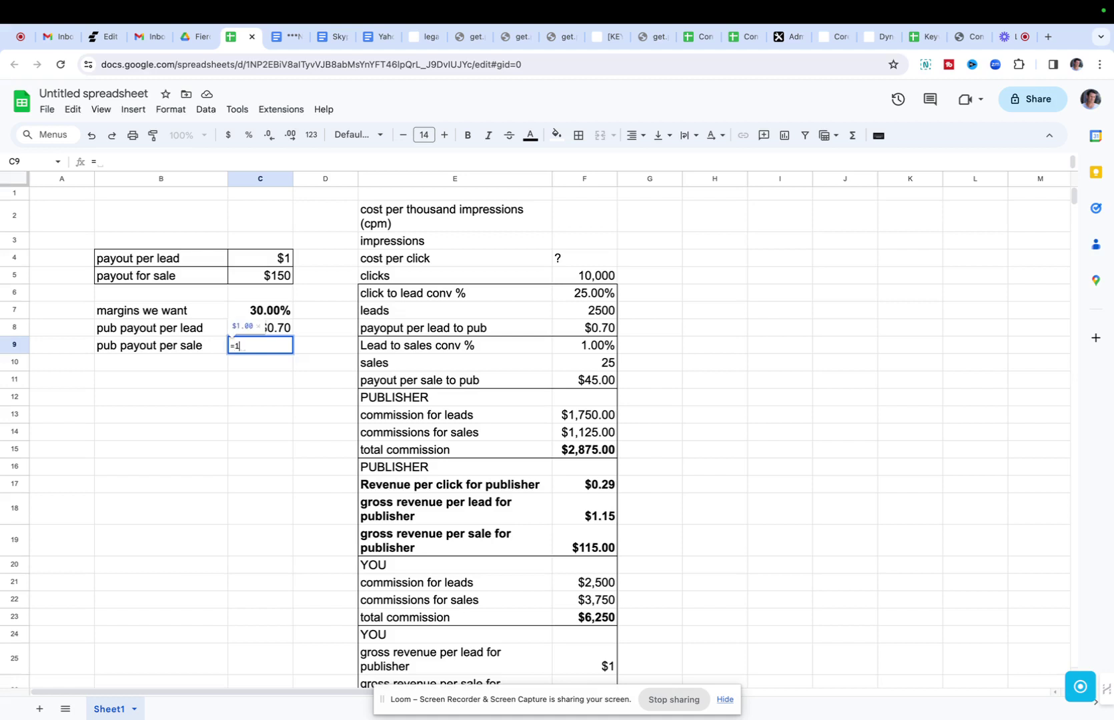
# Step: Enter the formula =1-(C5*C7) in cell C9 for the publisher payout per sale
pyautogui.write('1-')
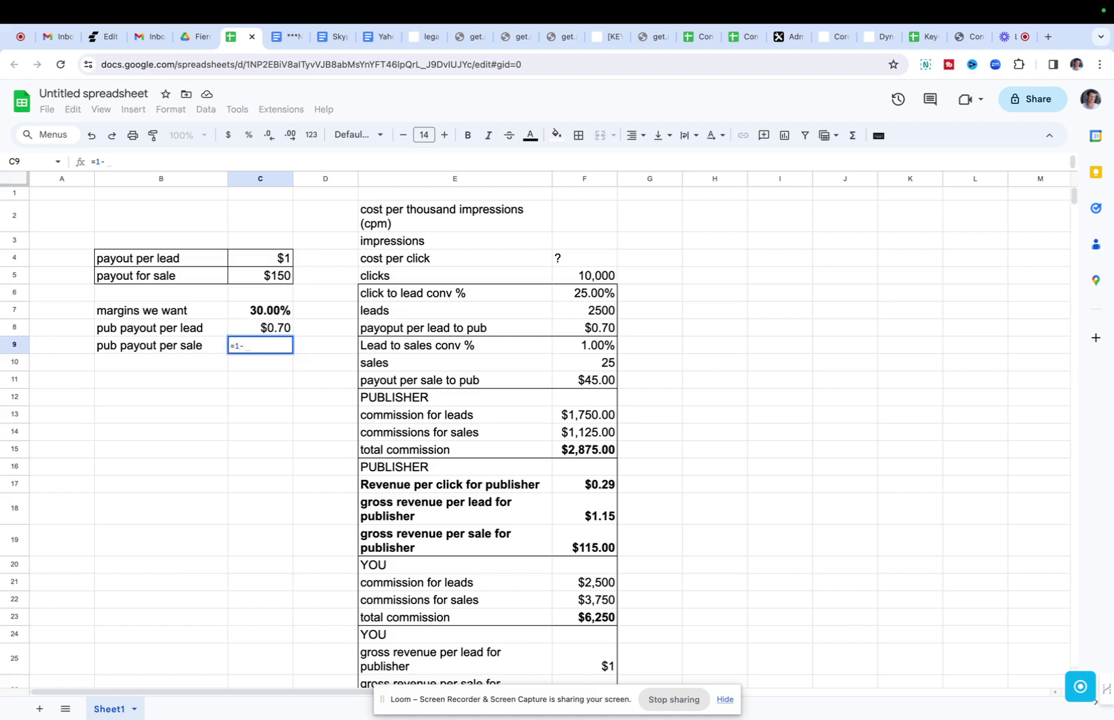
pyautogui.write('(')
pyautogui.click(276, 276)
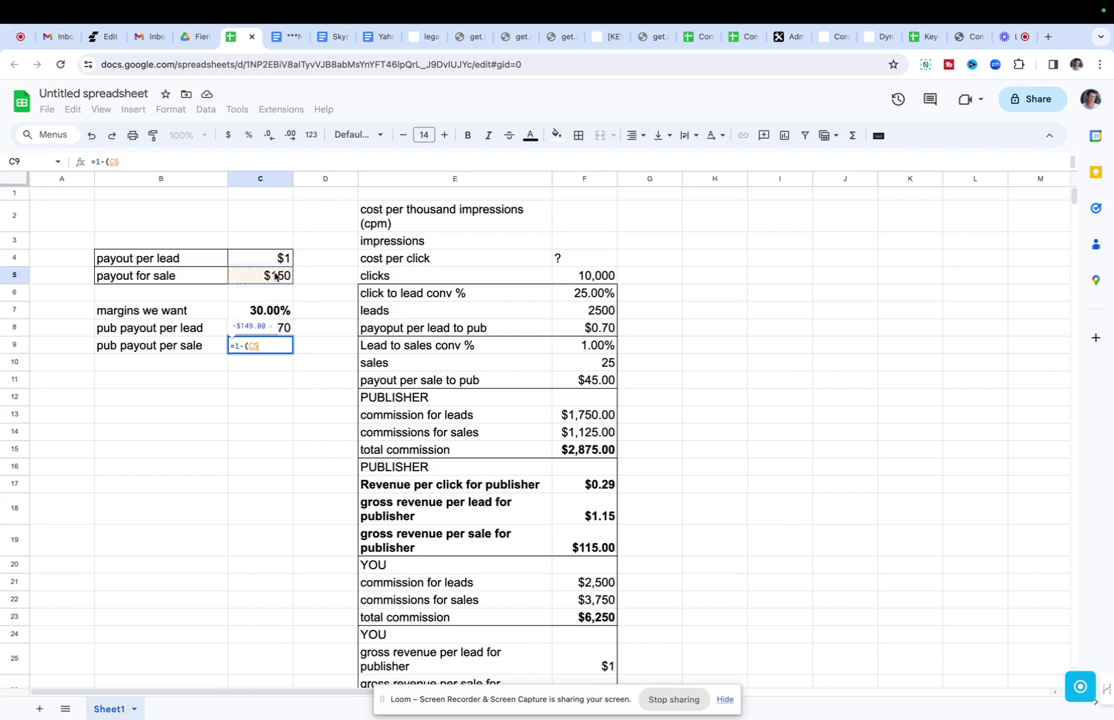
pyautogui.write('*')
pyautogui.click(279, 311)
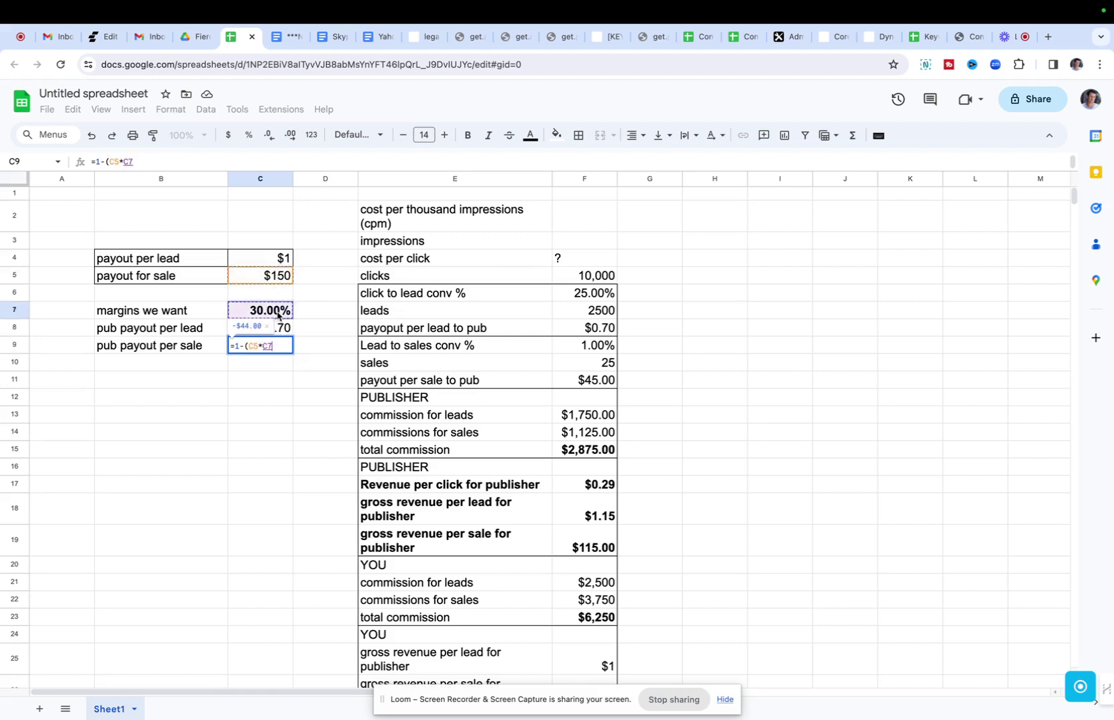
pyautogui.write(')')
pyautogui.press('Return')
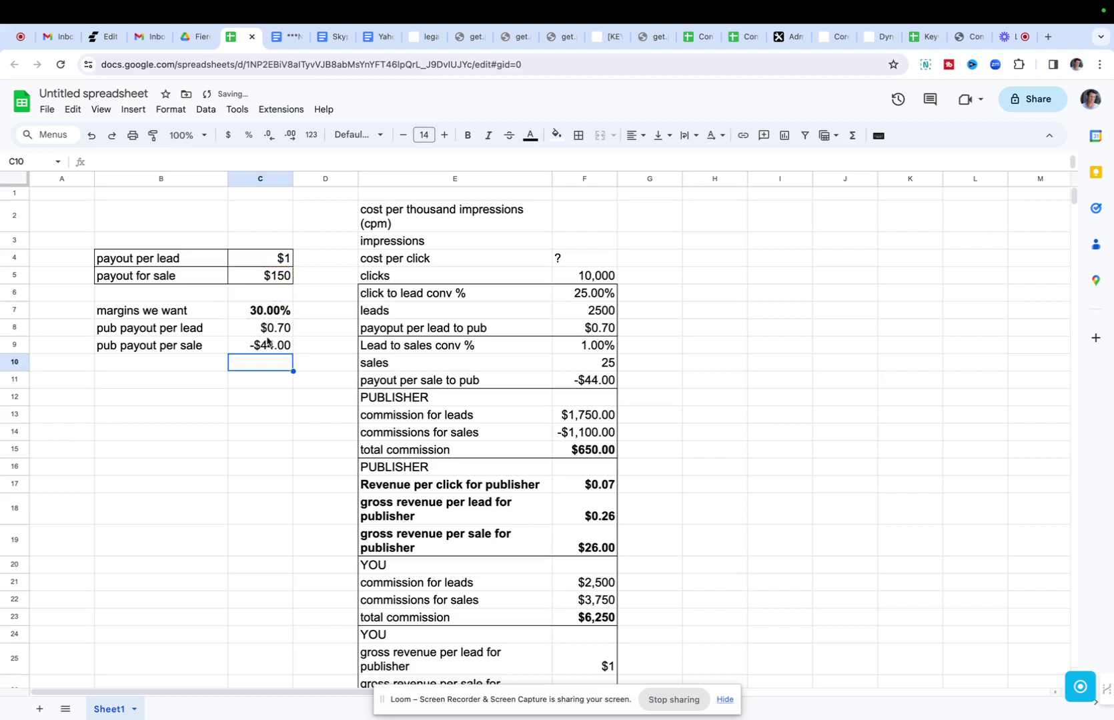
# Step: Change the minus sign in the C9 formula to a plus so it reads =1+(C5*C7)
pyautogui.click(275, 349)
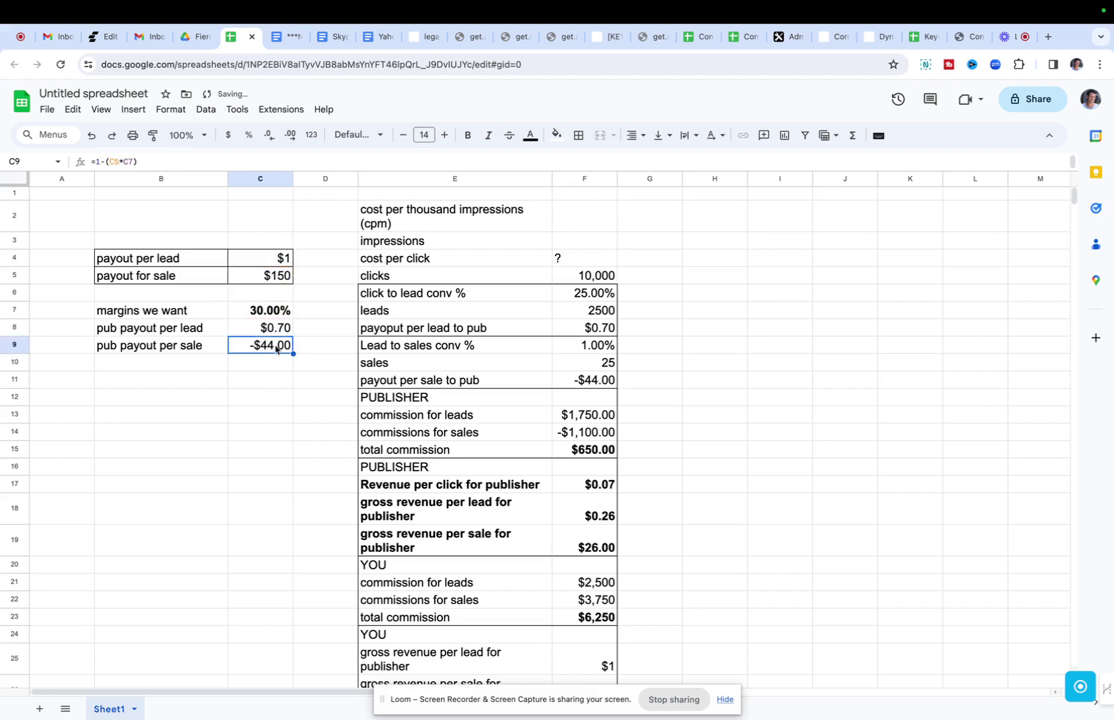
pyautogui.click(106, 163)
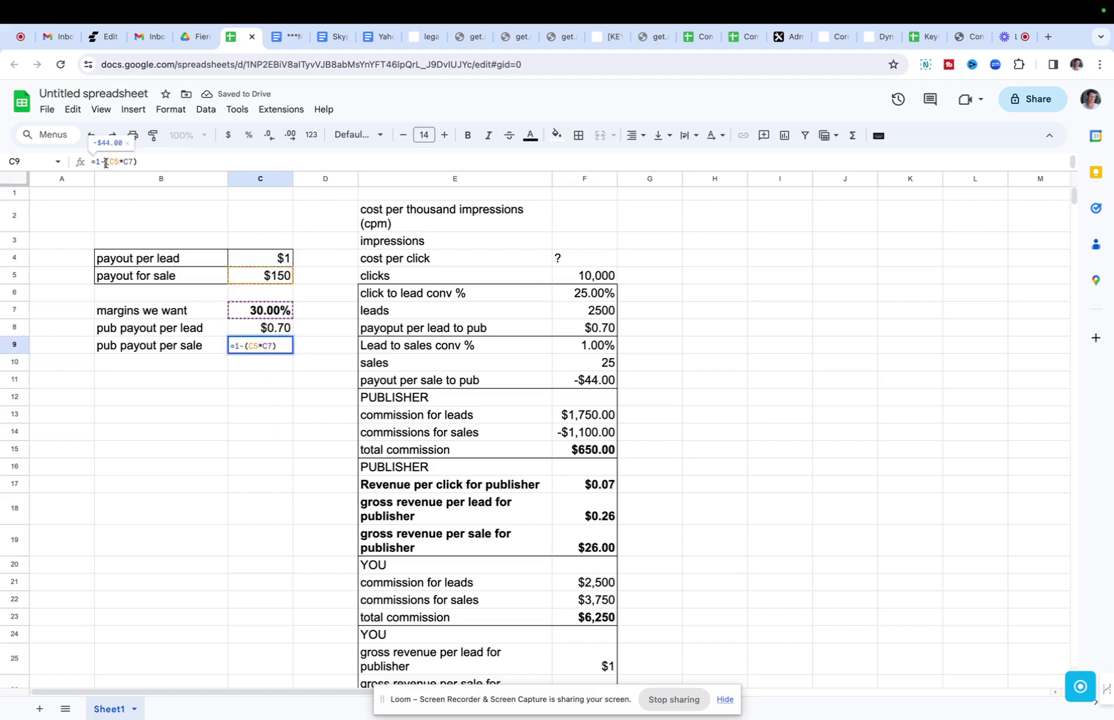
pyautogui.moveTo(106, 162); pyautogui.dragTo(101, 164)
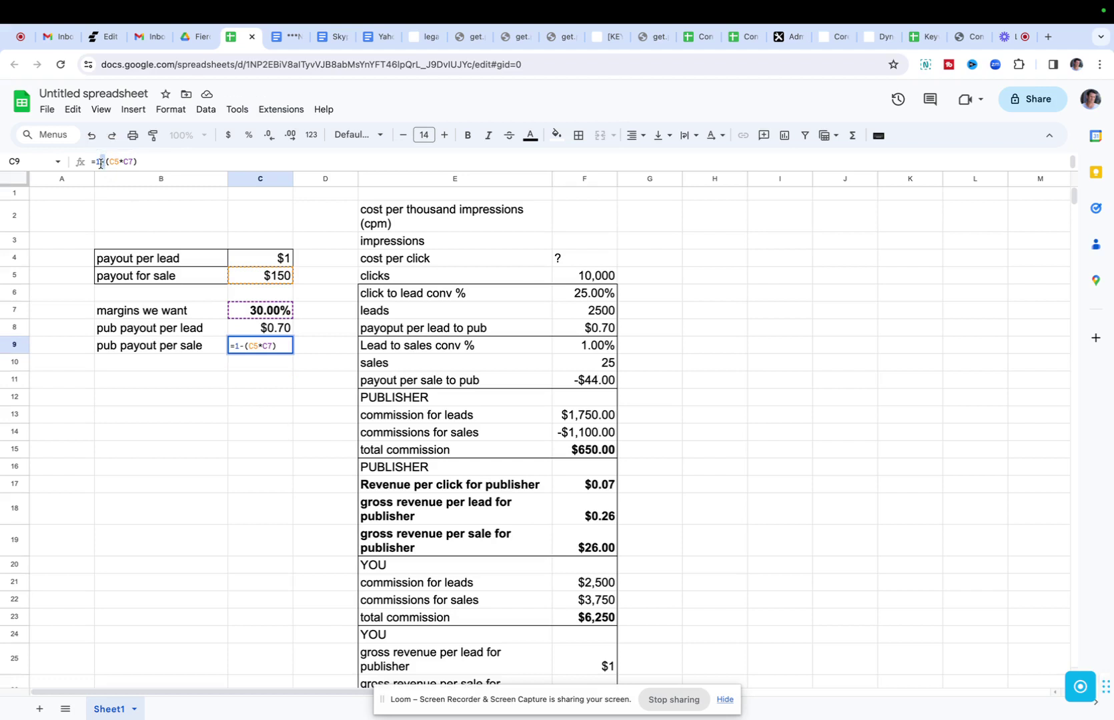
pyautogui.write('+')
pyautogui.press('Return')
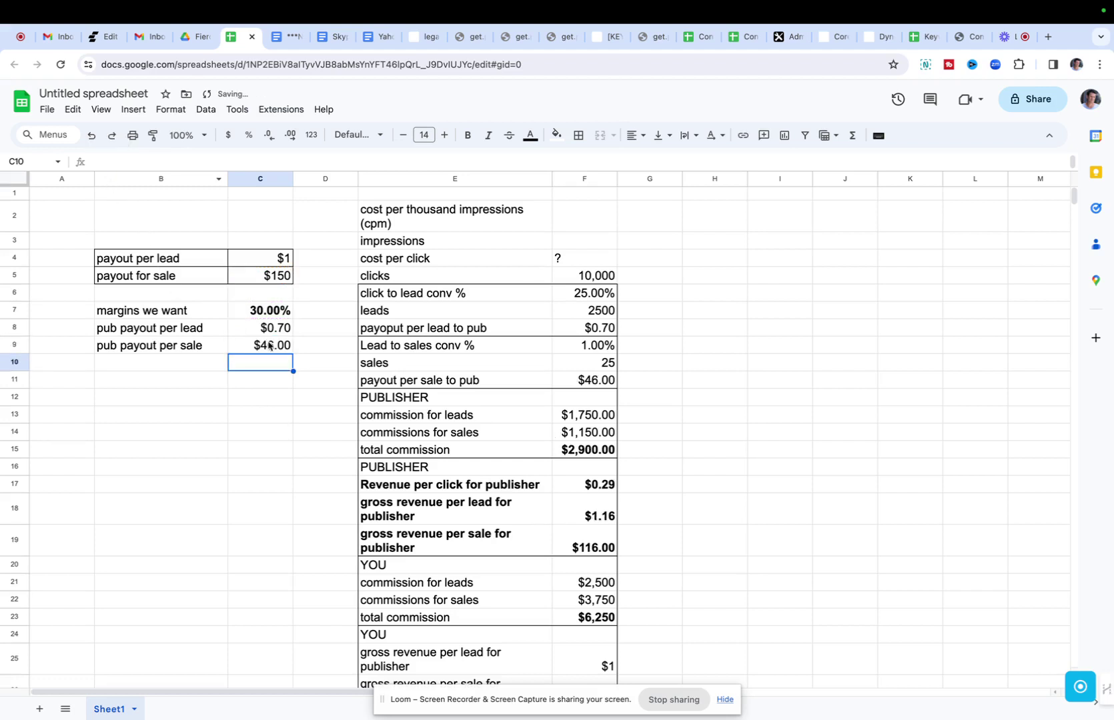
# Step: Replace the publisher payout per sale formula in C9 with =(C7*C5)-1
pyautogui.click(272, 345)
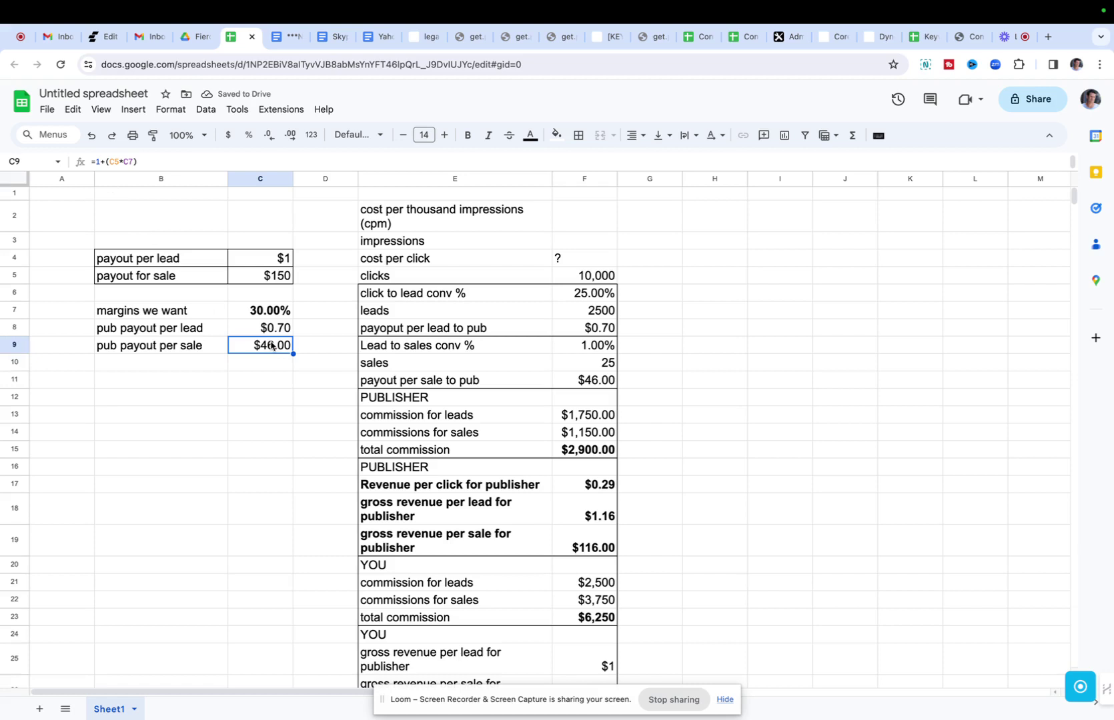
pyautogui.write('=')
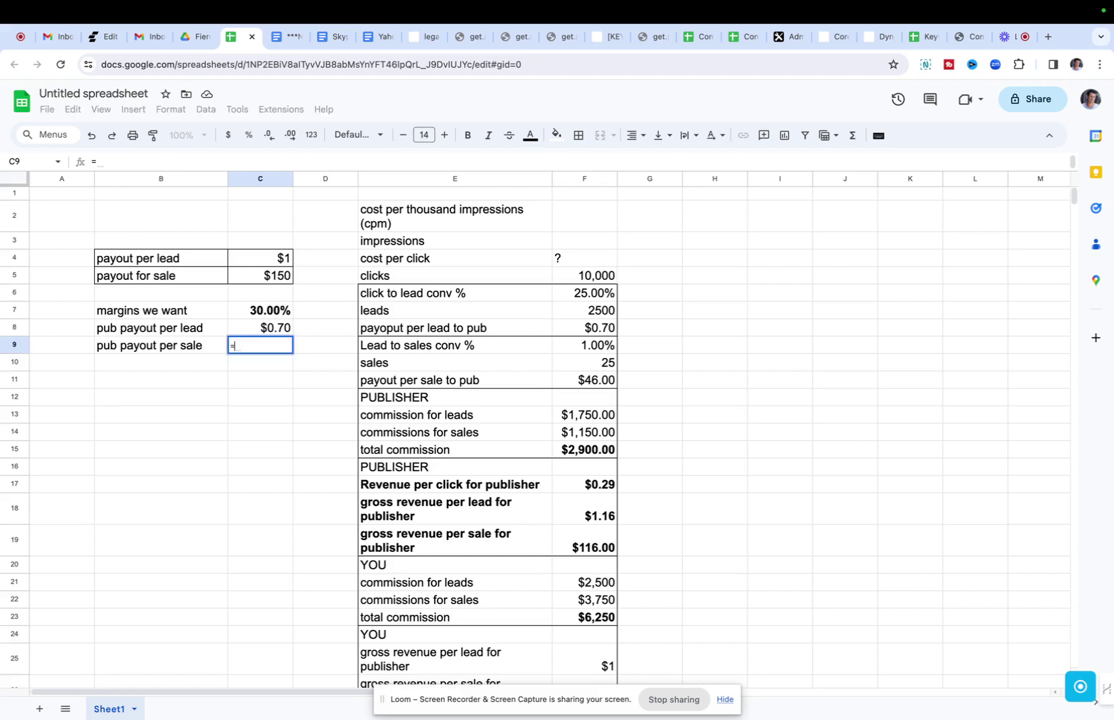
pyautogui.write('(')
pyautogui.click(274, 311)
pyautogui.write('*')
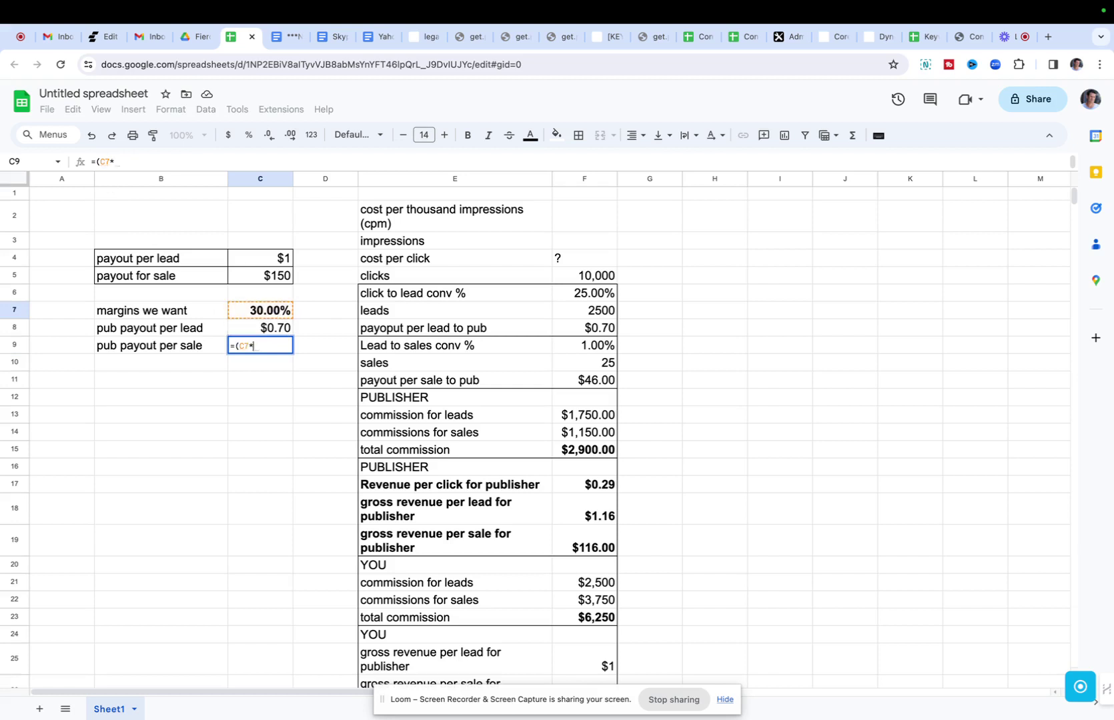
pyautogui.click(281, 278)
pyautogui.write(')')
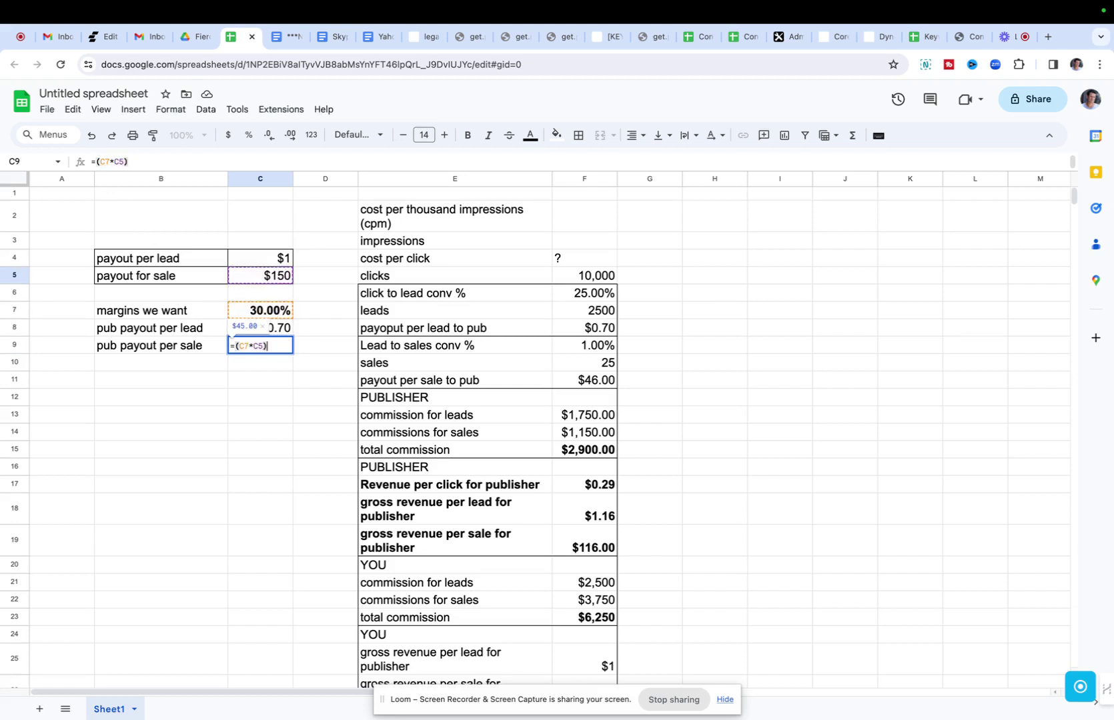
pyautogui.write('-1')
pyautogui.press('Return')
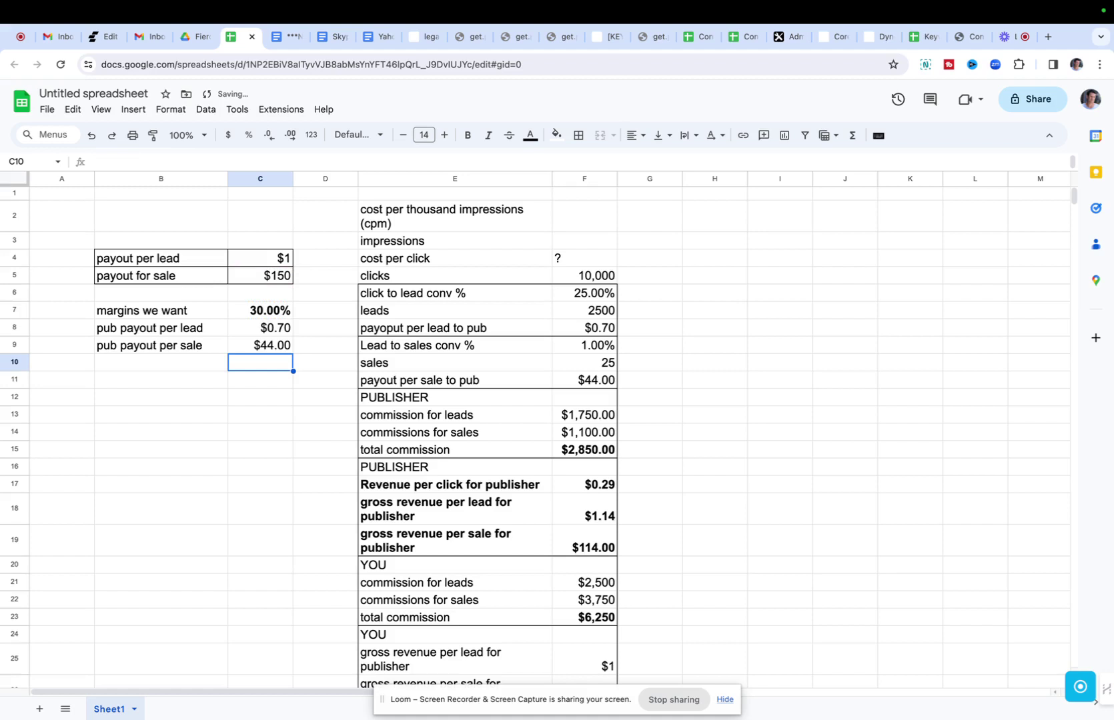
pyautogui.click(271, 311)
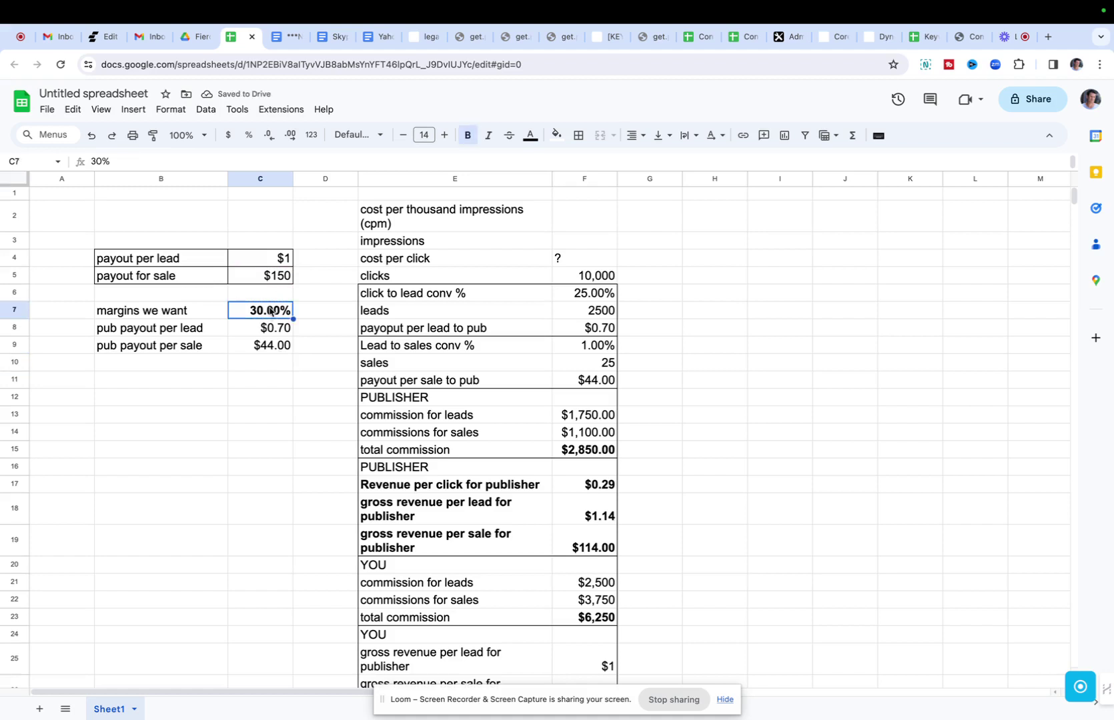
pyautogui.click(279, 347)
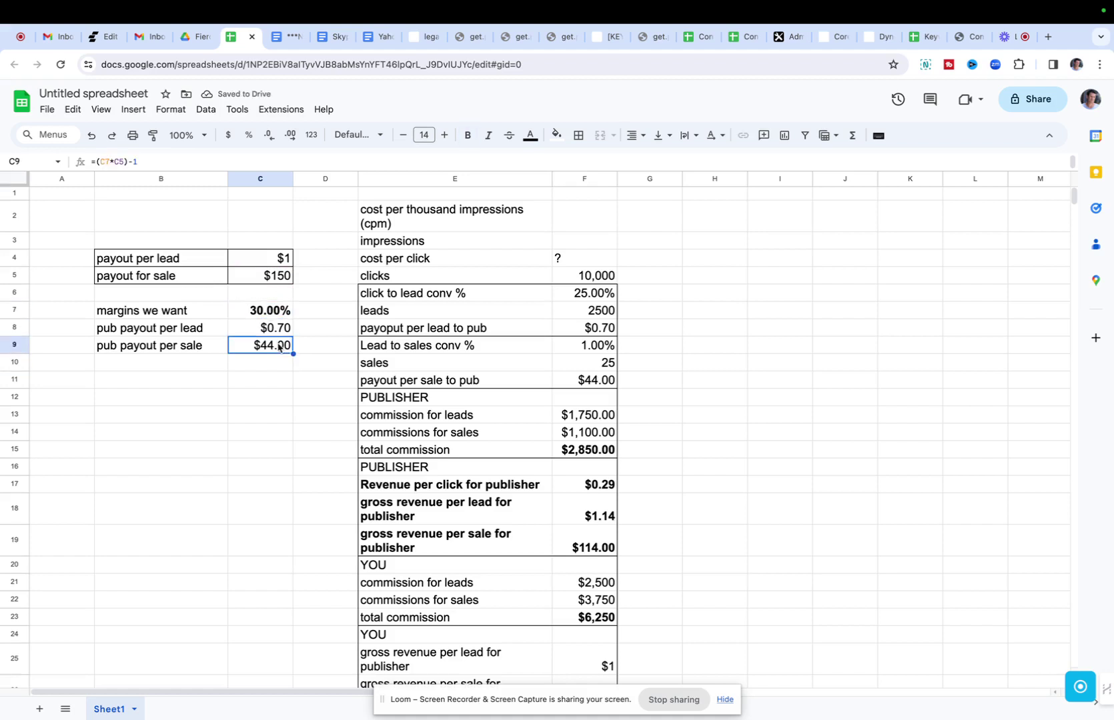
pyautogui.click(266, 312)
pyautogui.click(278, 349)
pyautogui.write('1-')
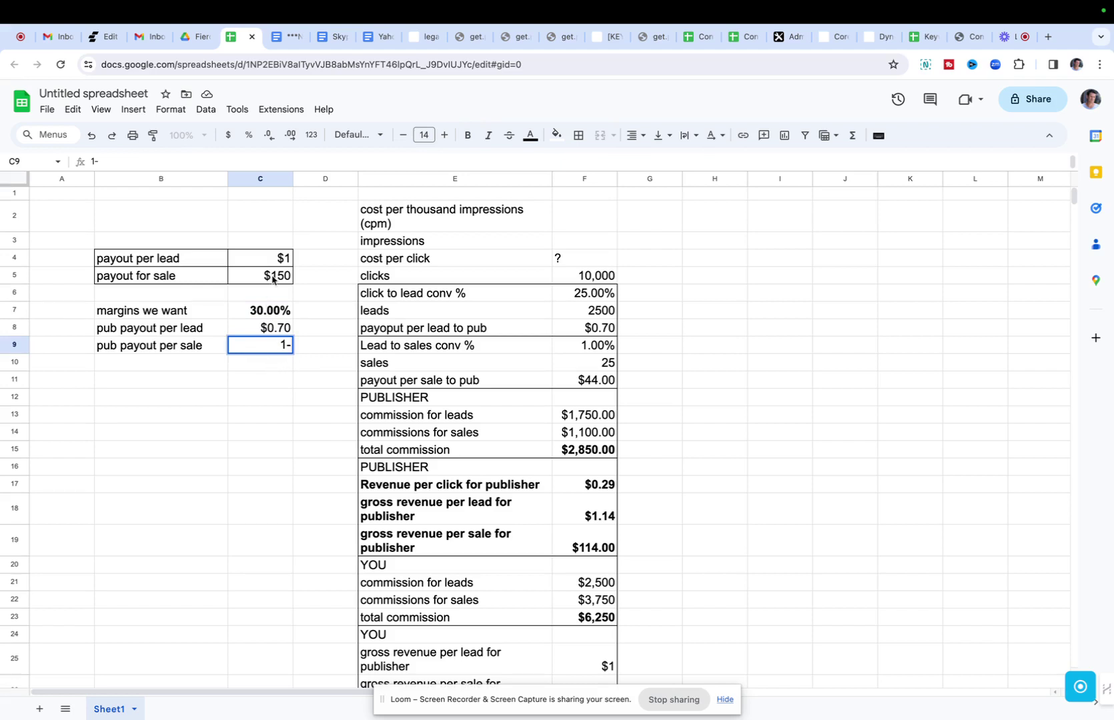
pyautogui.write('(')
pyautogui.click(274, 315)
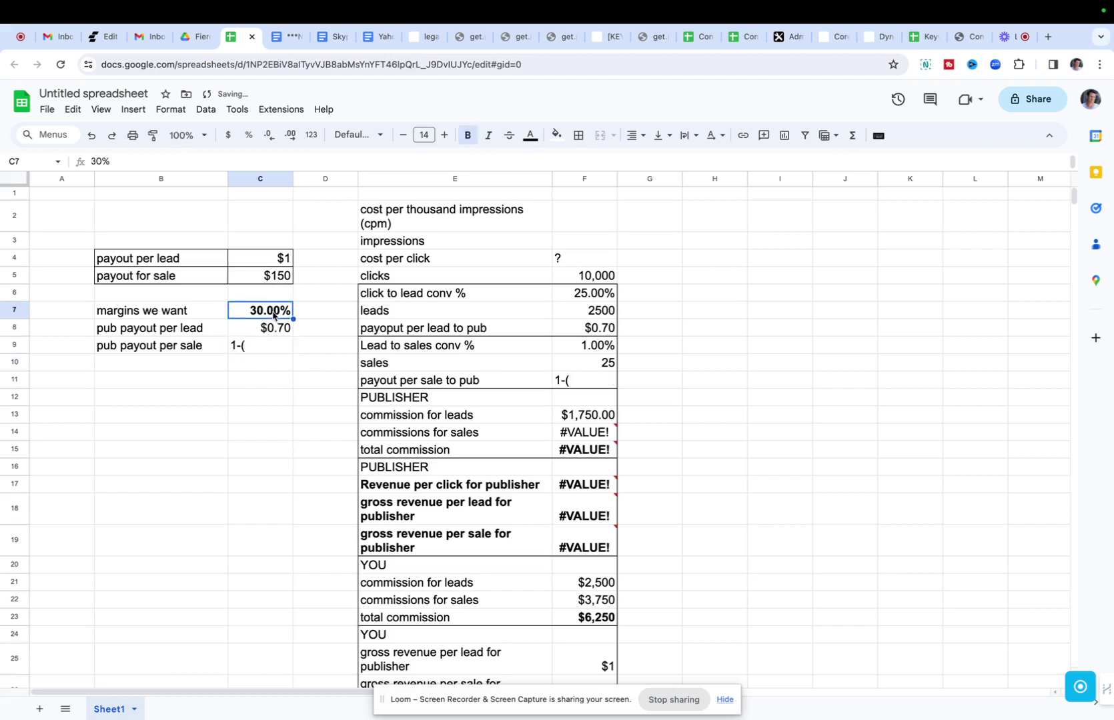
# Step: Clear the incomplete entry in C9 and enter the formula =1-(C5*C7)
pyautogui.doubleClick(250, 345)
pyautogui.hotkey('ctrl', 'a')
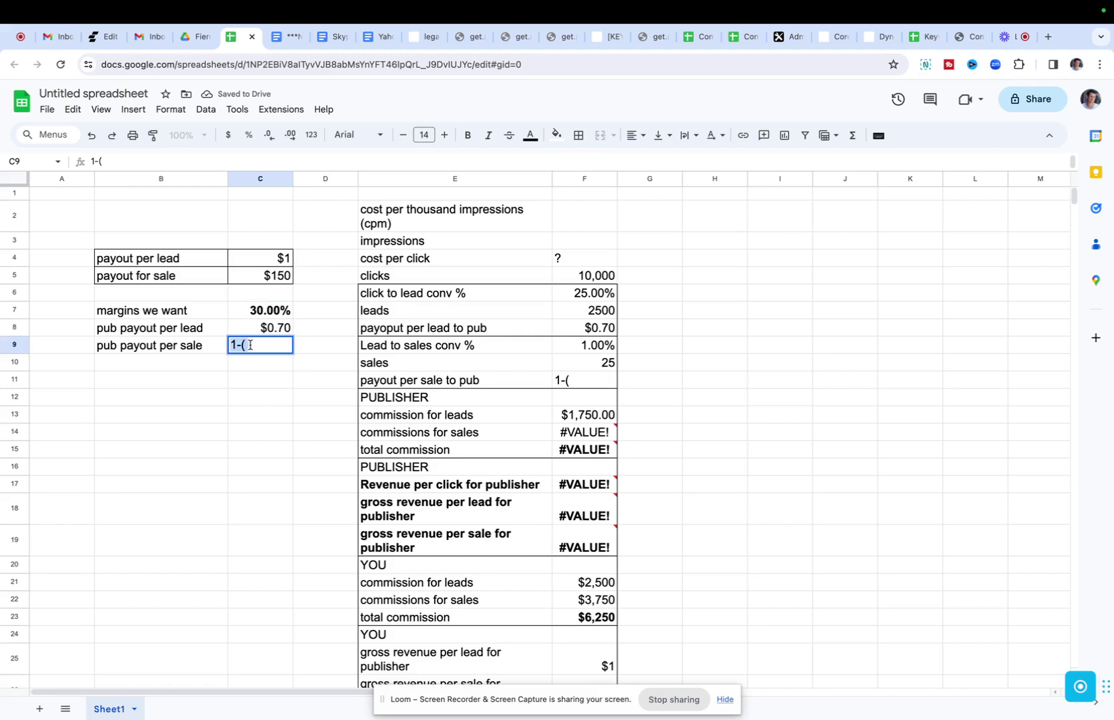
pyautogui.press('BackSpace')
pyautogui.write('=1')
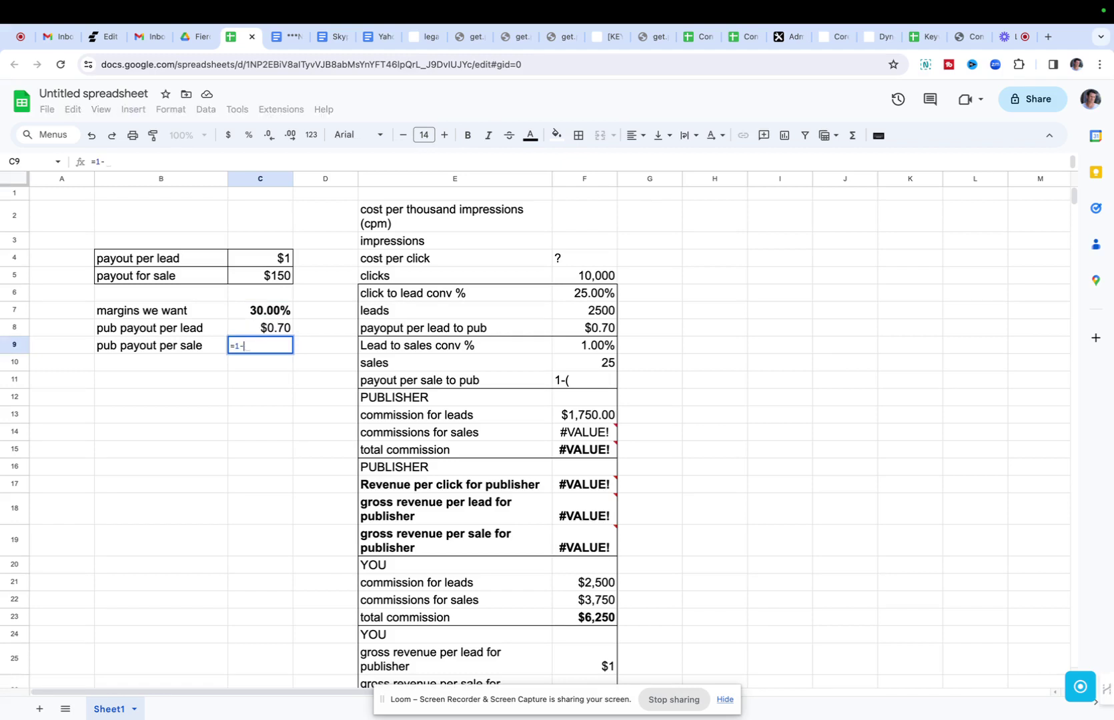
pyautogui.write('-(')
pyautogui.click(276, 276)
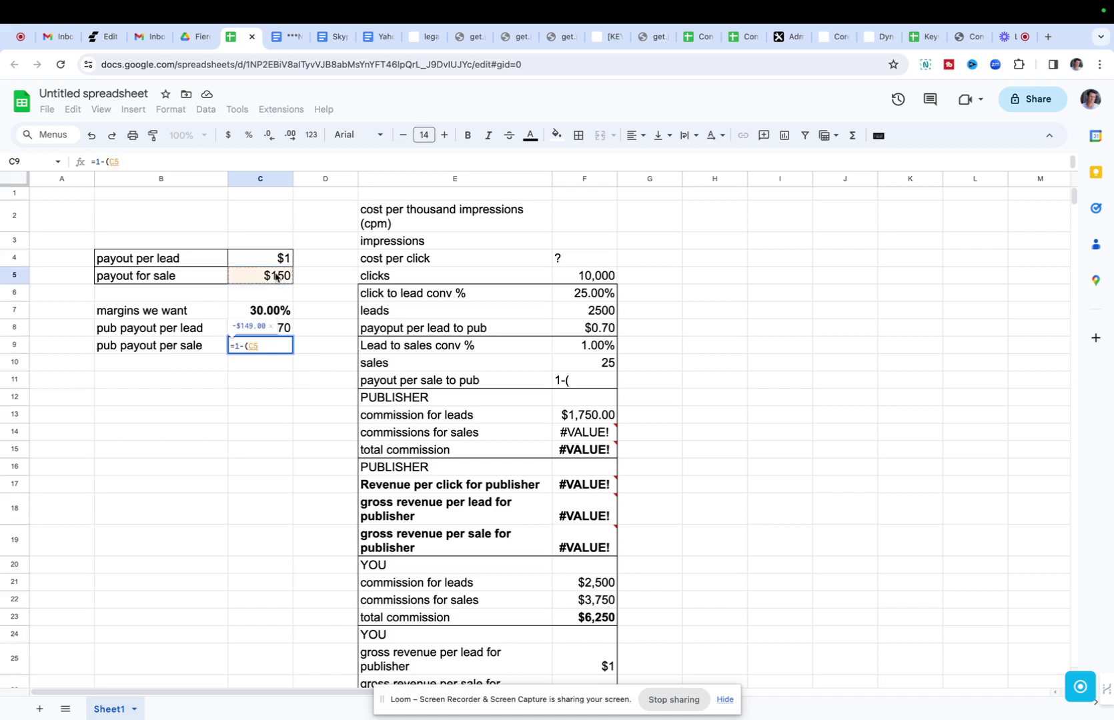
pyautogui.write('*')
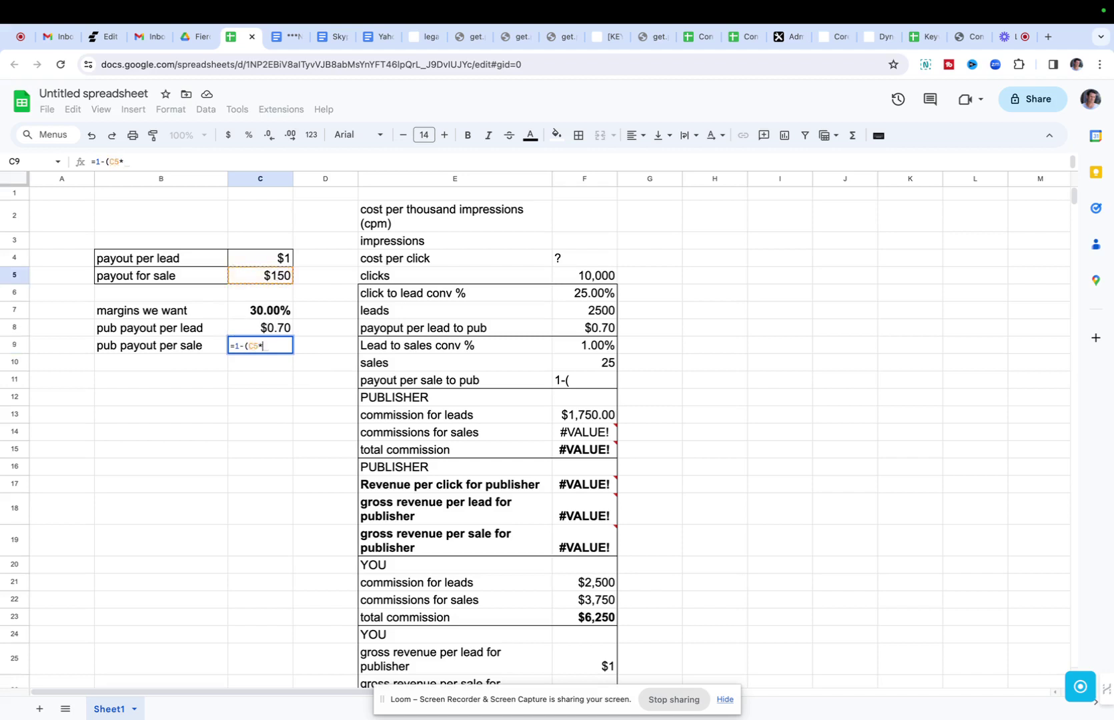
pyautogui.click(268, 314)
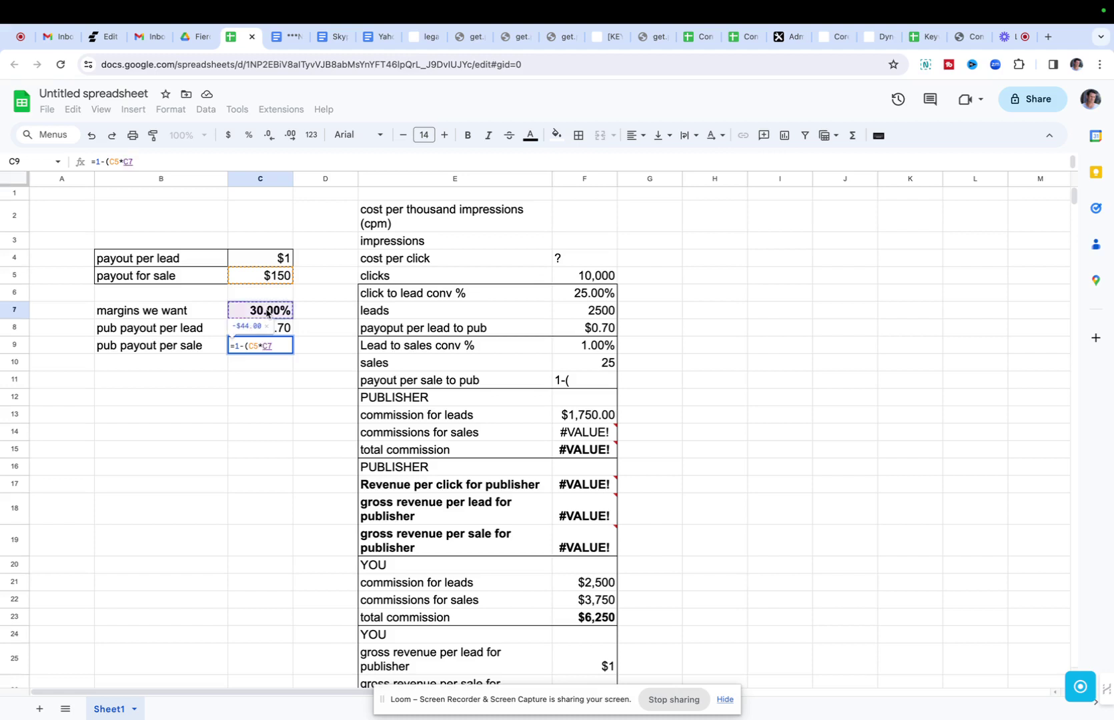
pyautogui.write(')')
pyautogui.press('Return')
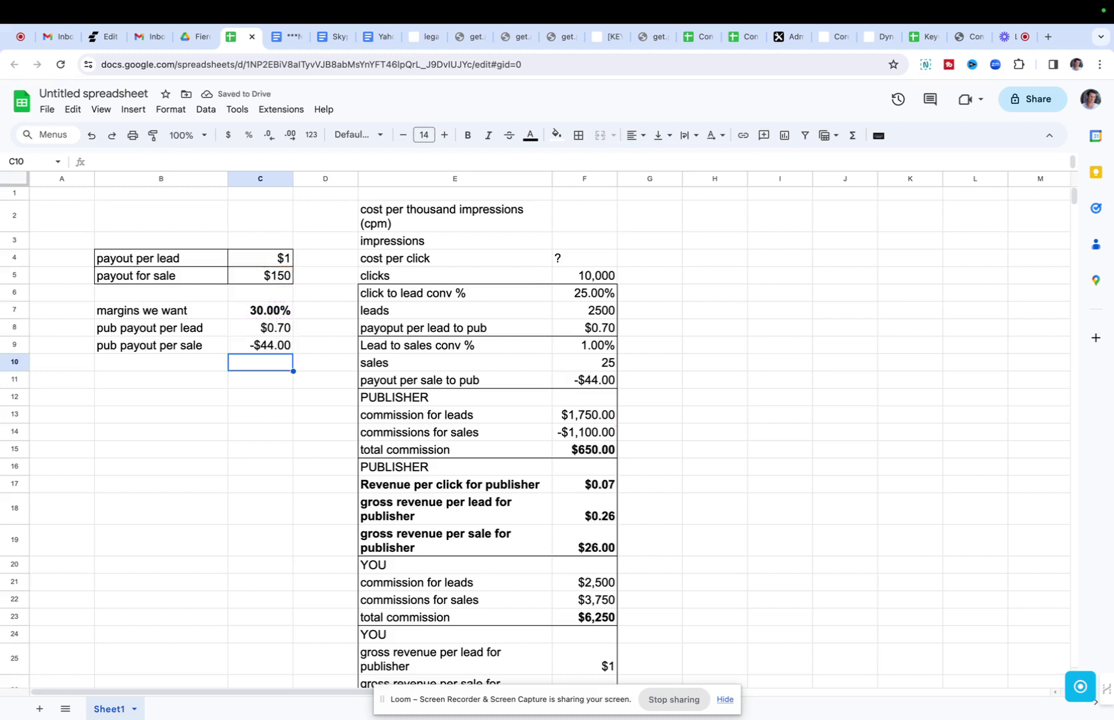
# Step: Try a 70% margin in cell C7 and undo the change
pyautogui.click(273, 313)
pyautogui.write('70')
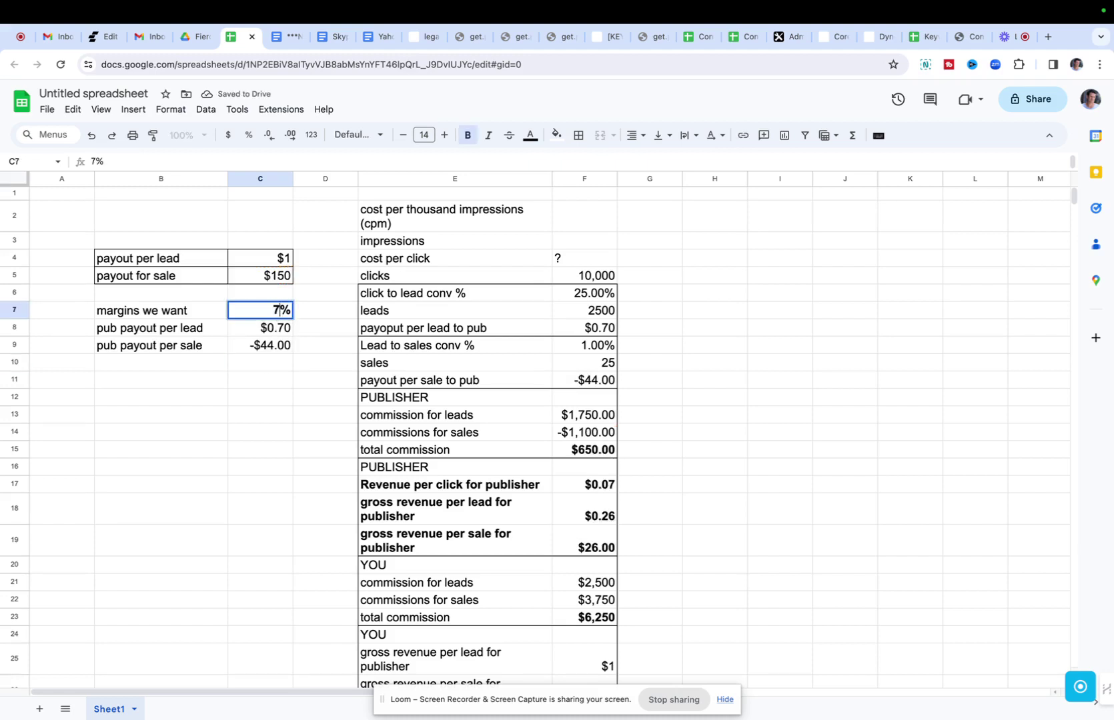
pyautogui.press('Return')
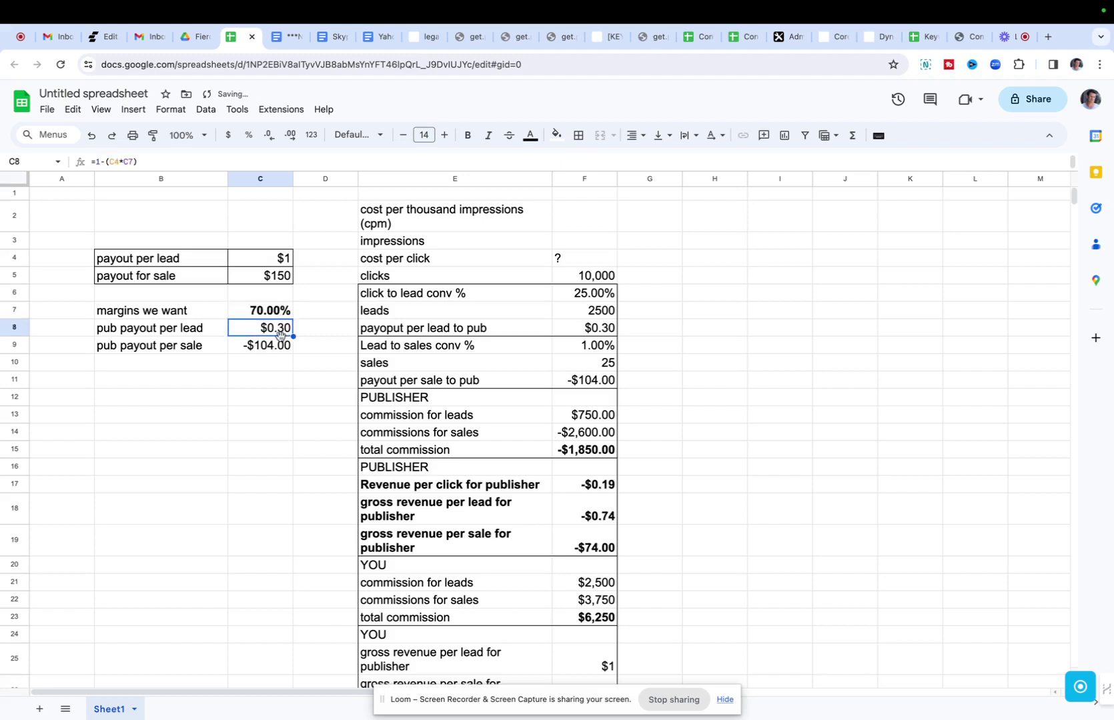
pyautogui.hotkey('ctrl', 'z')
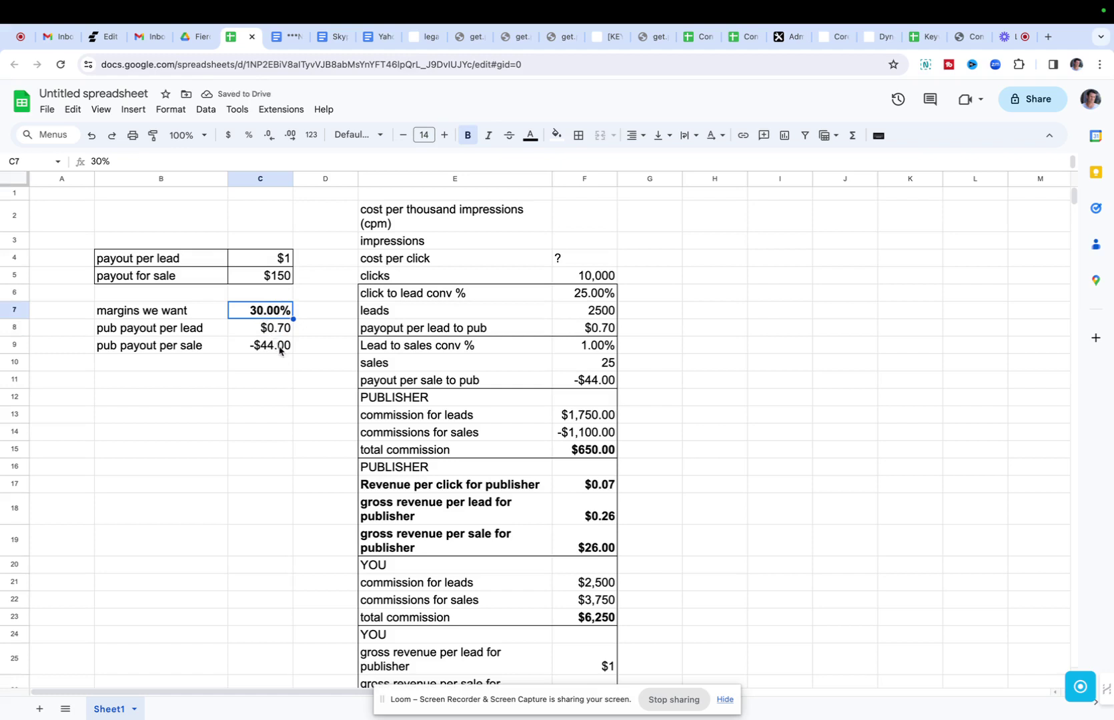
# Step: Calculate the margin amount on the sale payout in cell C11 with the formula =C5*C7
pyautogui.click(259, 381)
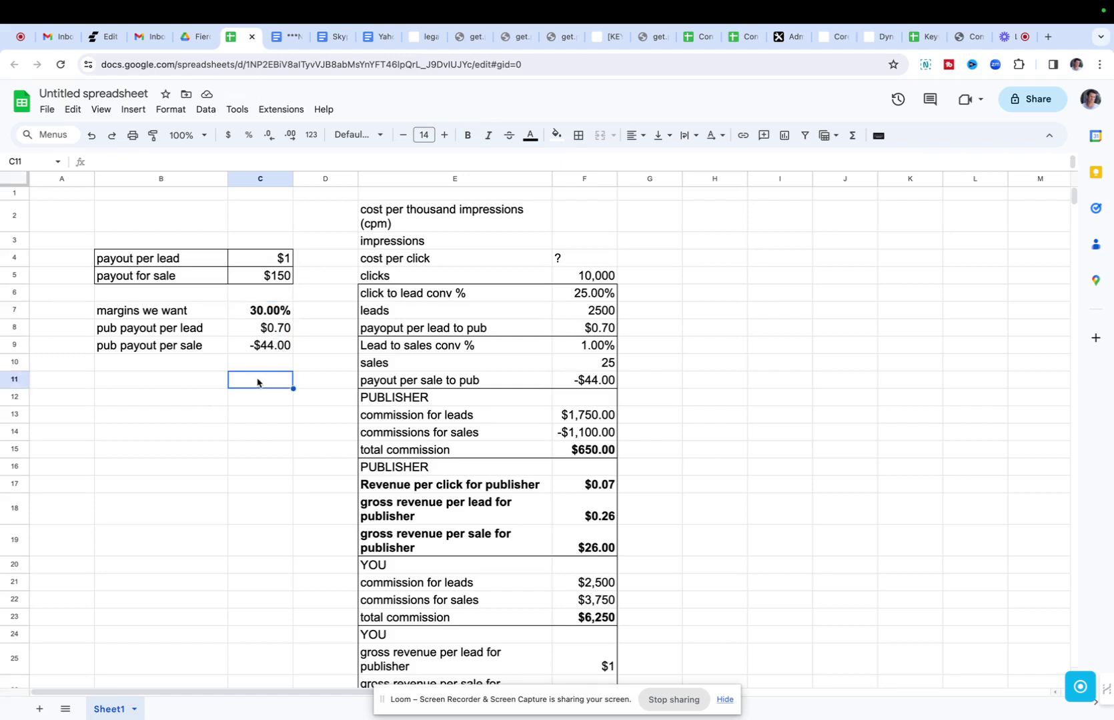
pyautogui.write('=')
pyautogui.press('Up')
pyautogui.press('Up')
pyautogui.press('Up')
pyautogui.press('Up')
pyautogui.press('Up')
pyautogui.press('Up')
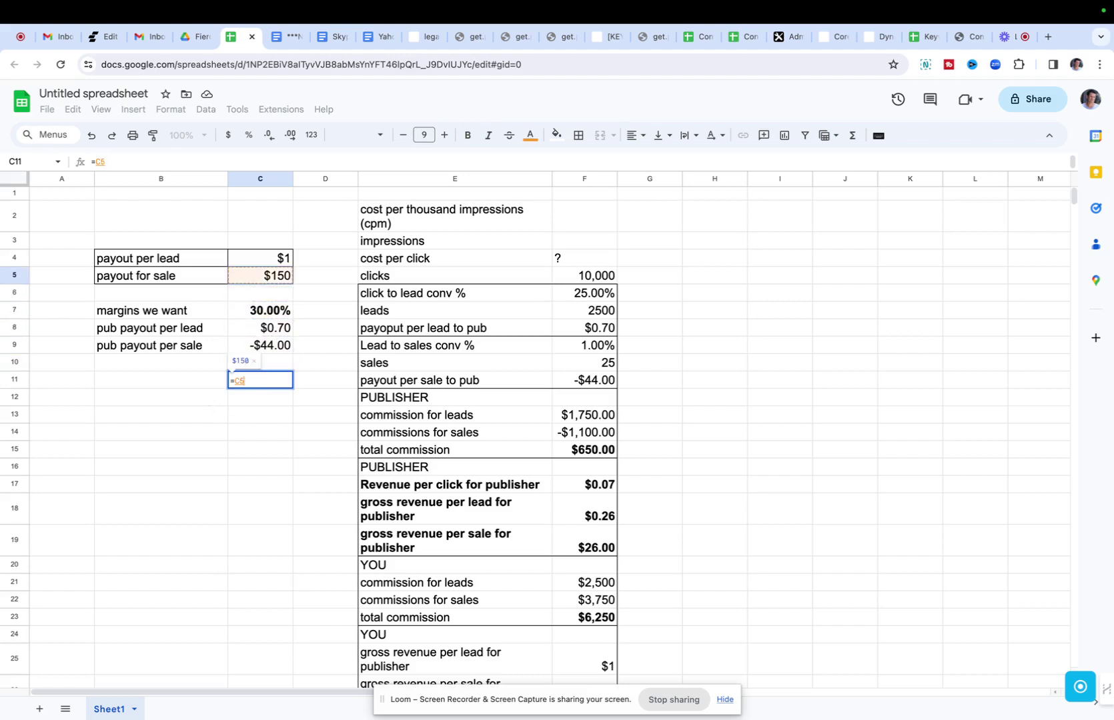
pyautogui.write('*')
pyautogui.press('Up')
pyautogui.press('Up')
pyautogui.press('Up')
pyautogui.press('Up')
pyautogui.press('Return')
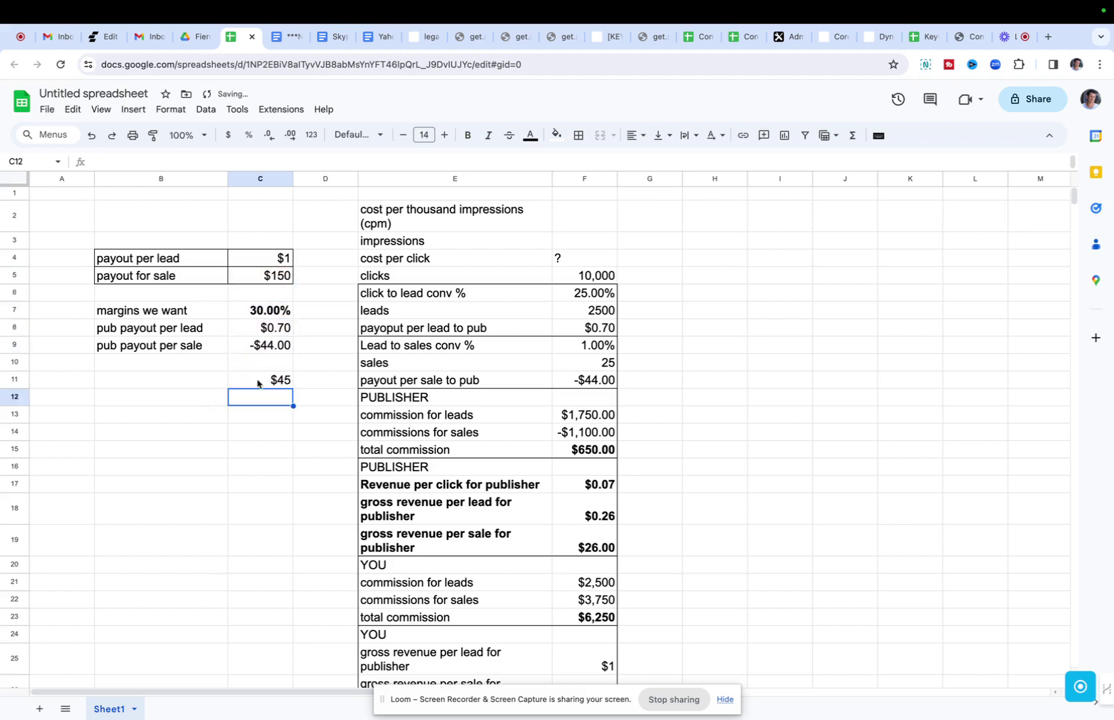
pyautogui.click(276, 386)
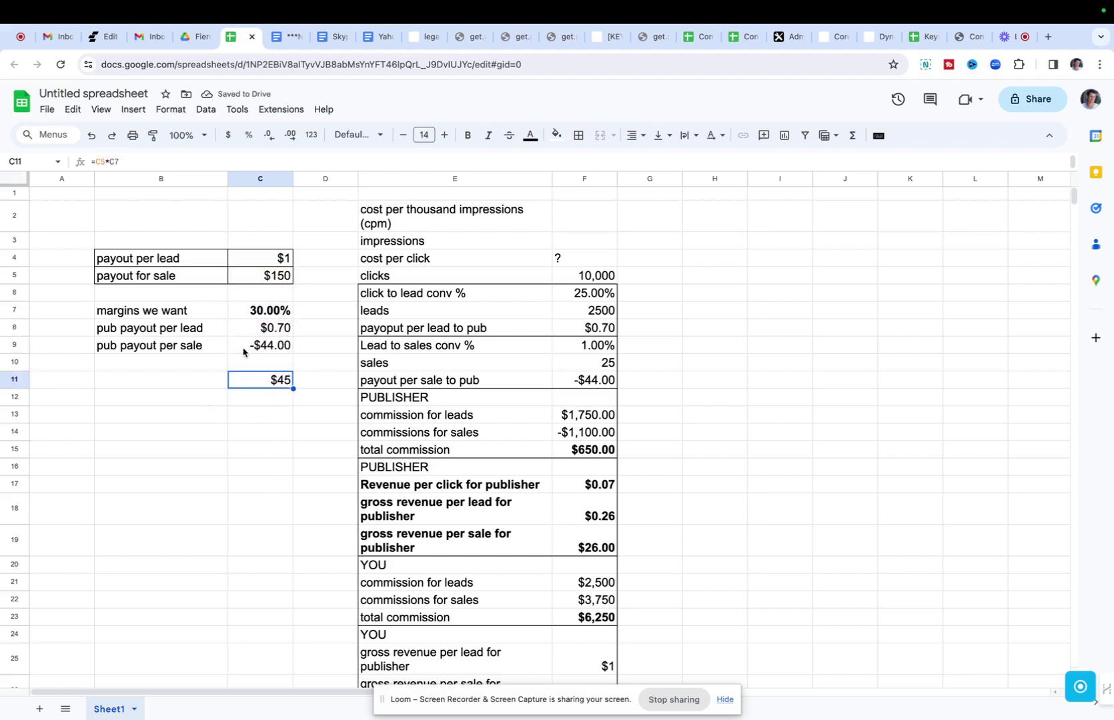
# Step: Set the publisher payout per sale in C9 to the formula =C5-C11
pyautogui.click(263, 352)
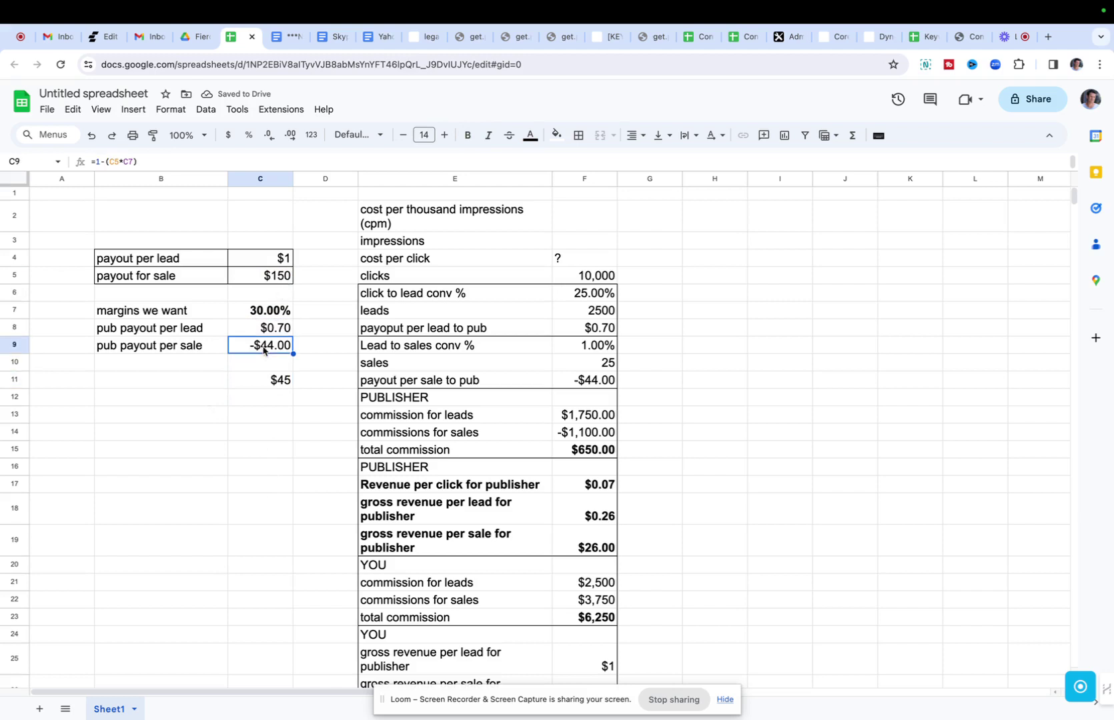
pyautogui.write('=')
pyautogui.press('Up')
pyautogui.press('Up')
pyautogui.press('Up')
pyautogui.press('Up')
pyautogui.write('-')
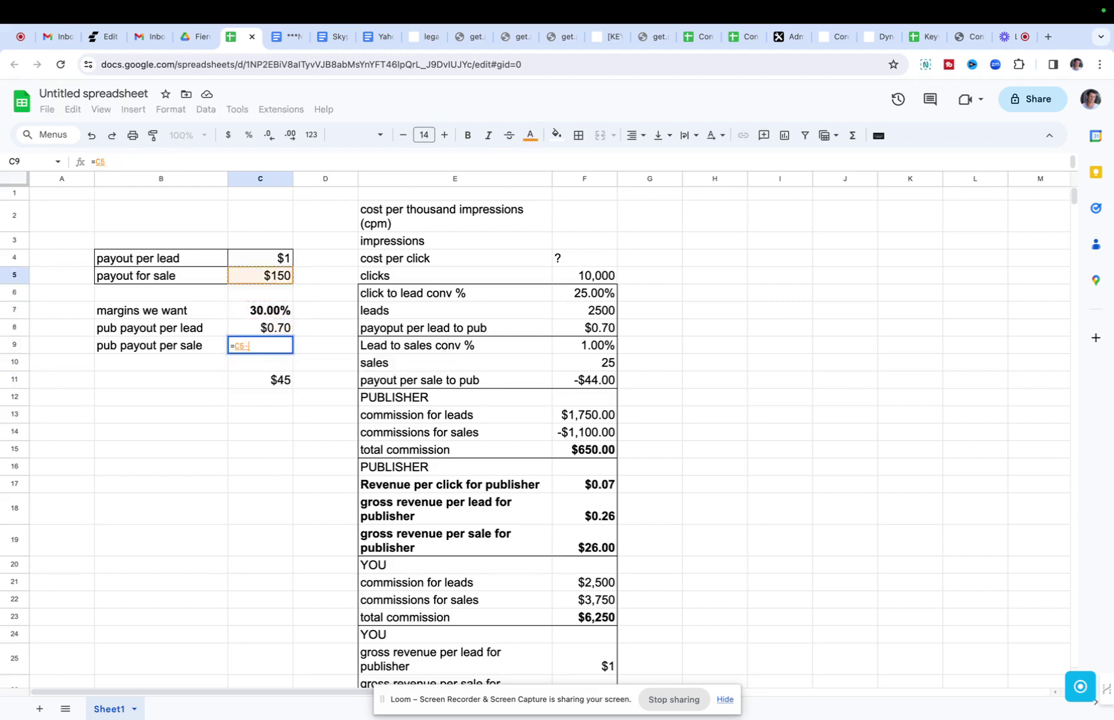
pyautogui.press('Down')
pyautogui.press('Down')
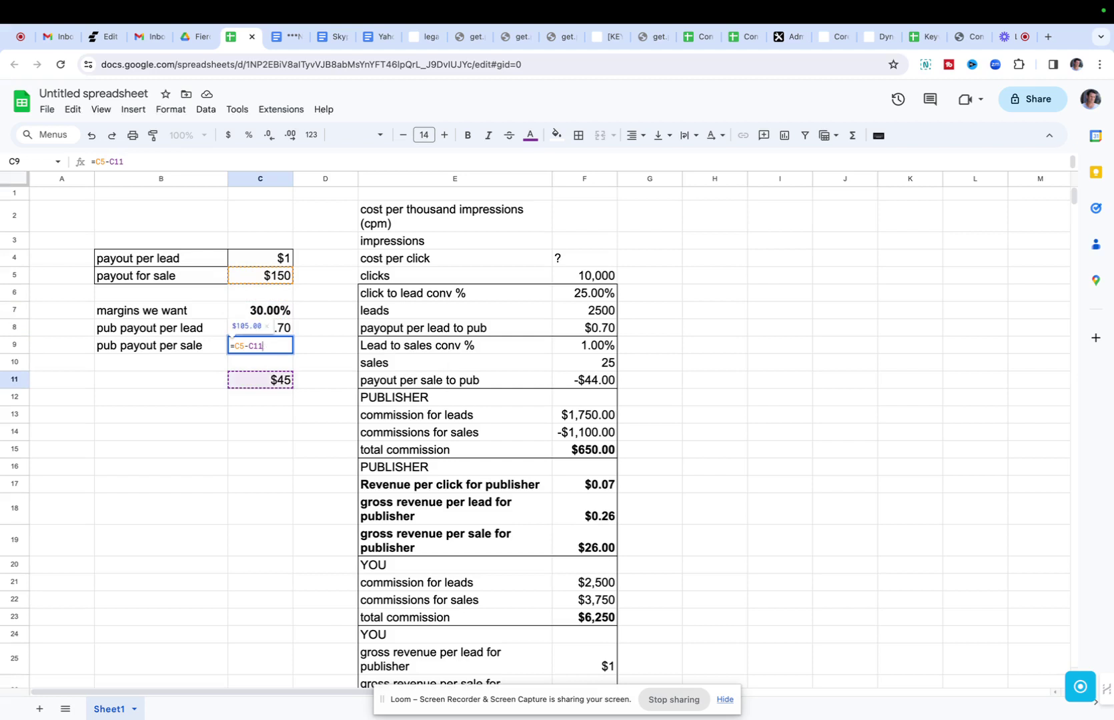
pyautogui.press('Return')
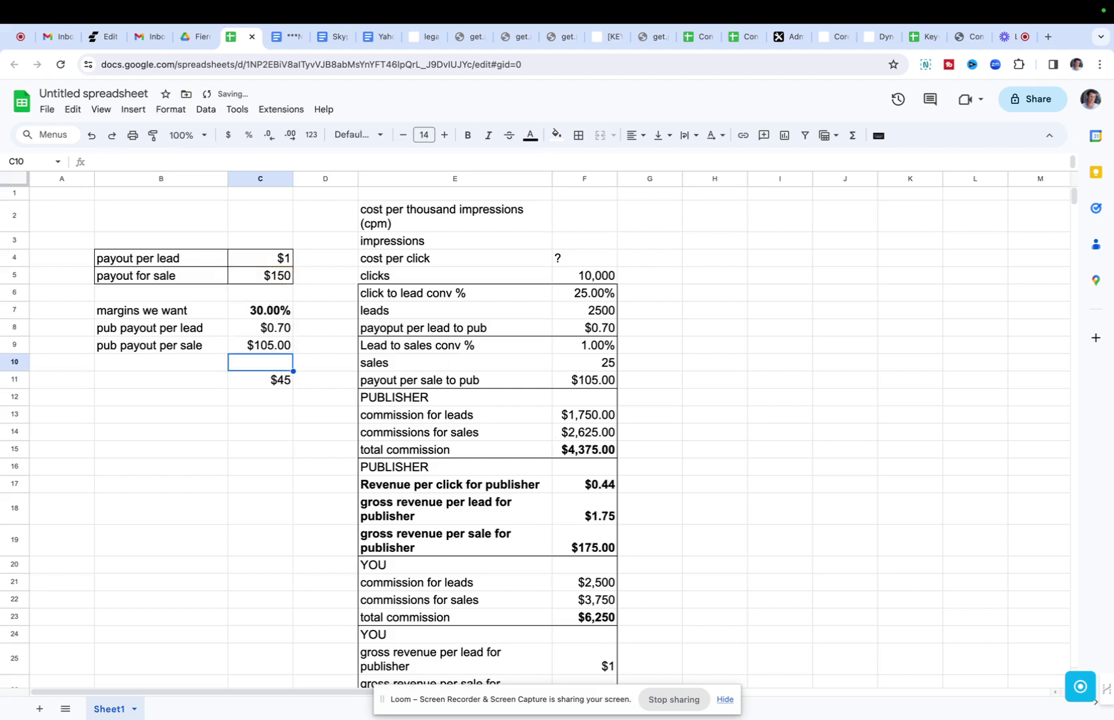
pyautogui.click(283, 379)
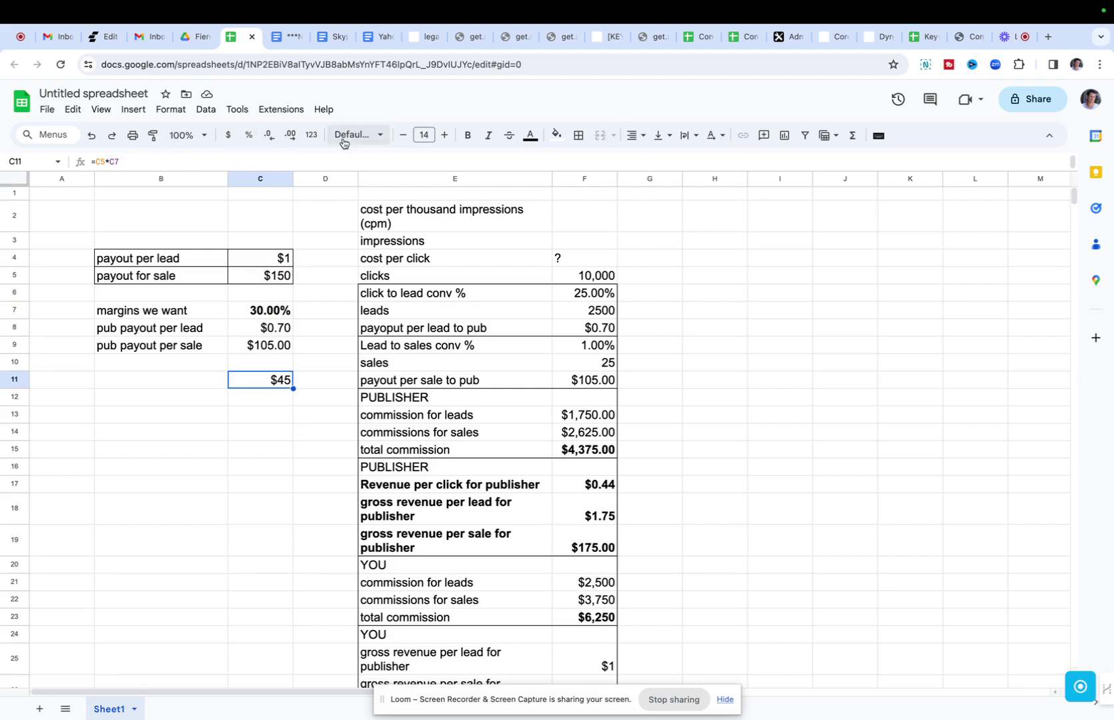
# Step: Set the text color of the margin amount in cell C11 to white
pyautogui.click(530, 135)
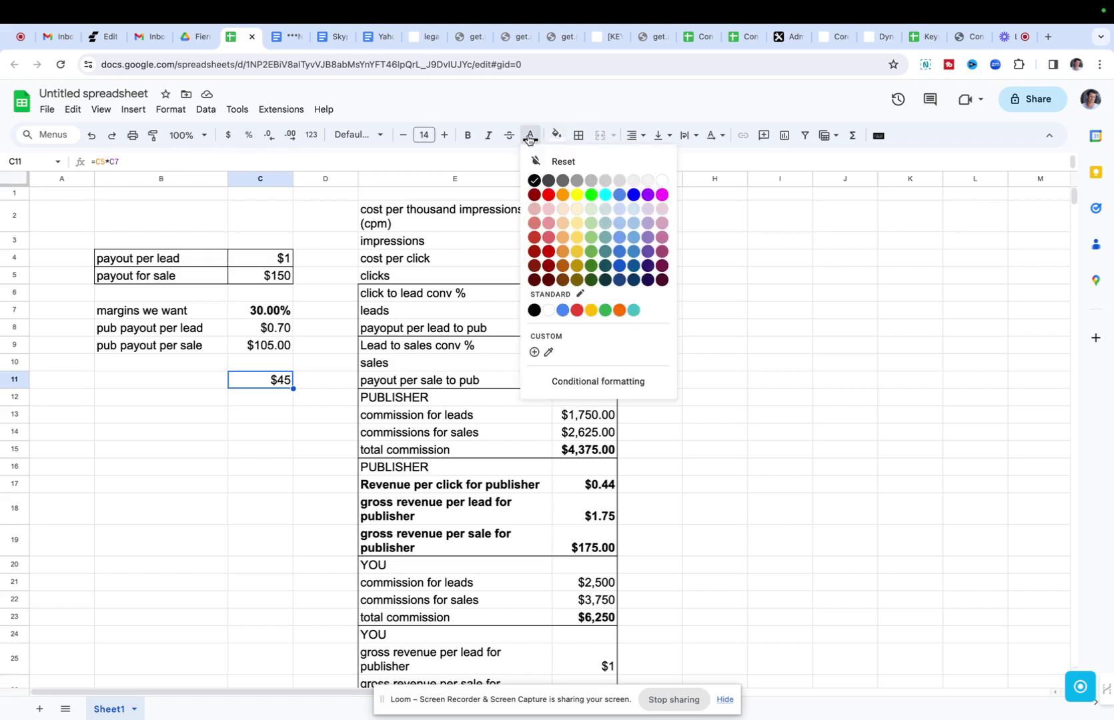
pyautogui.click(662, 182)
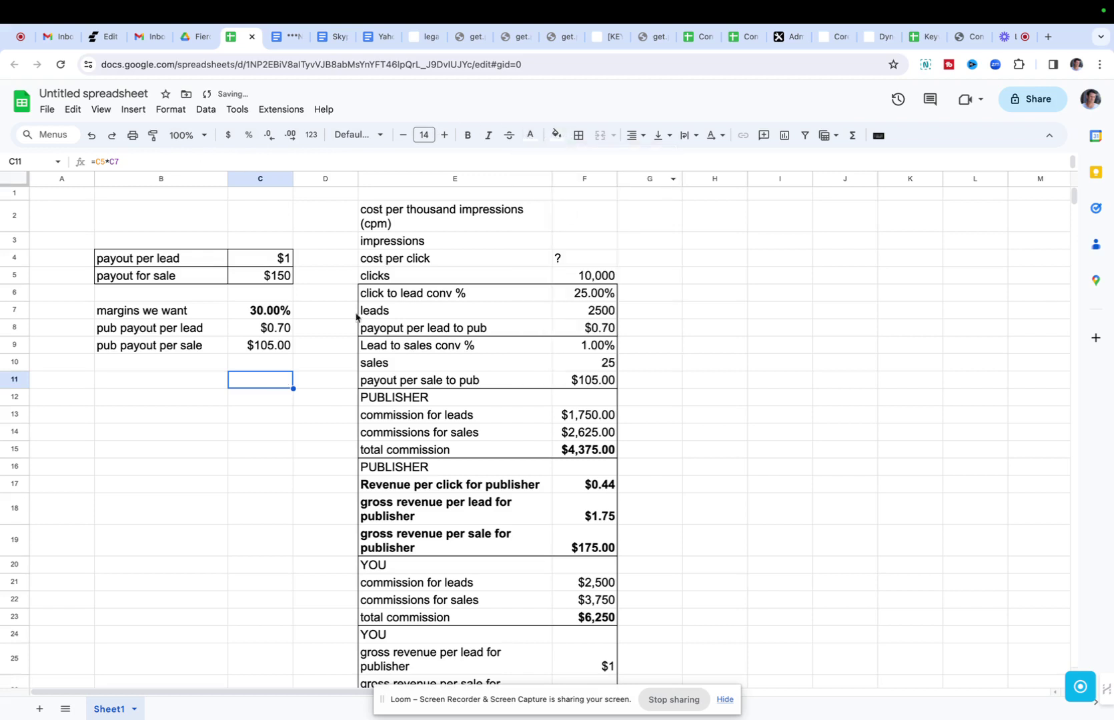
pyautogui.click(188, 399)
# Step: Try desired margins of 25% and 40% in cell C7
pyautogui.click(262, 308)
pyautogui.write('25')
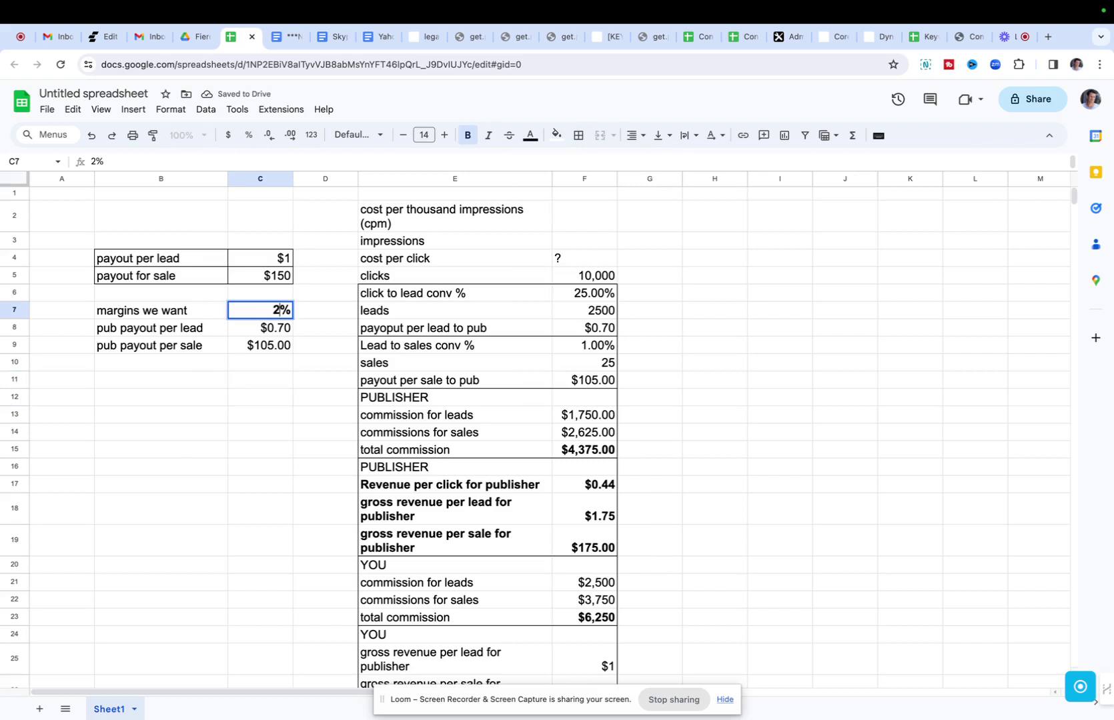
pyautogui.press('Return')
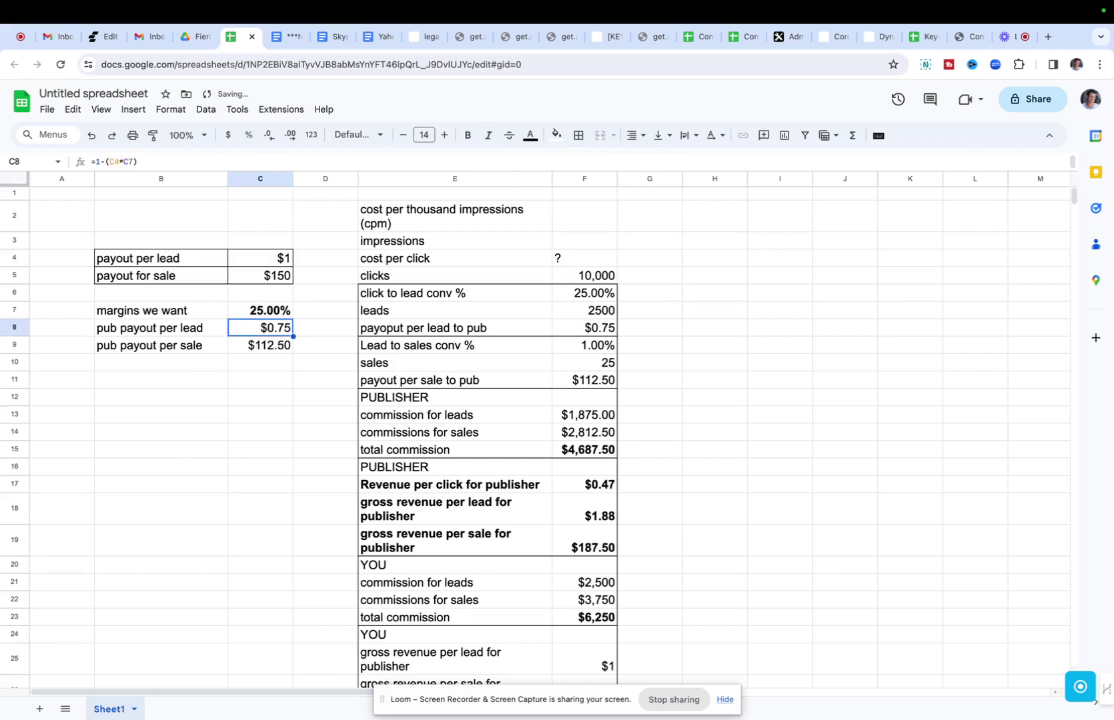
pyautogui.click(260, 310)
pyautogui.write('40')
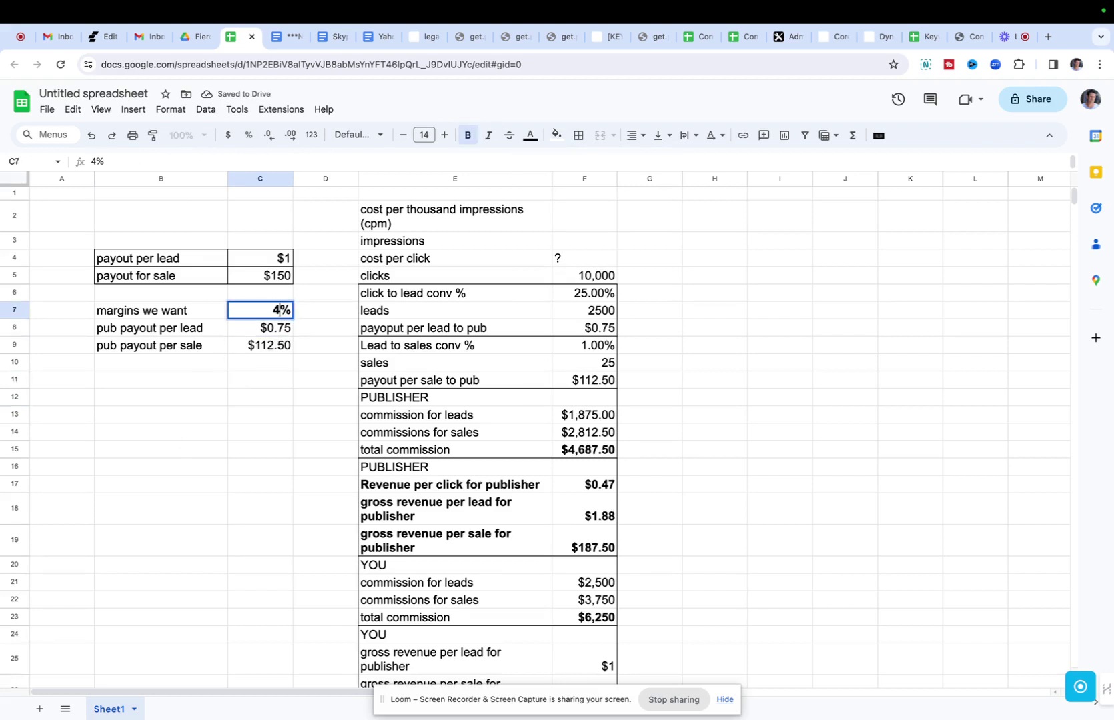
pyautogui.press('Return')
# Step: Set the desired margin in cell C7 to 25%
pyautogui.click(260, 310)
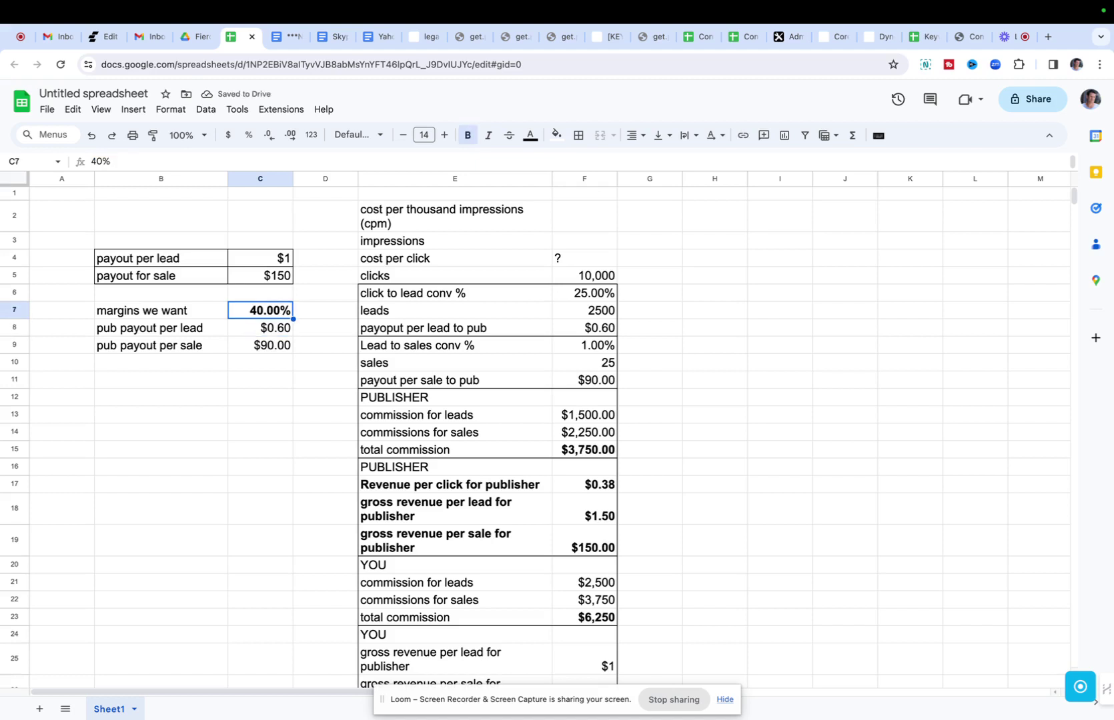
pyautogui.write('25')
pyautogui.press('Return')
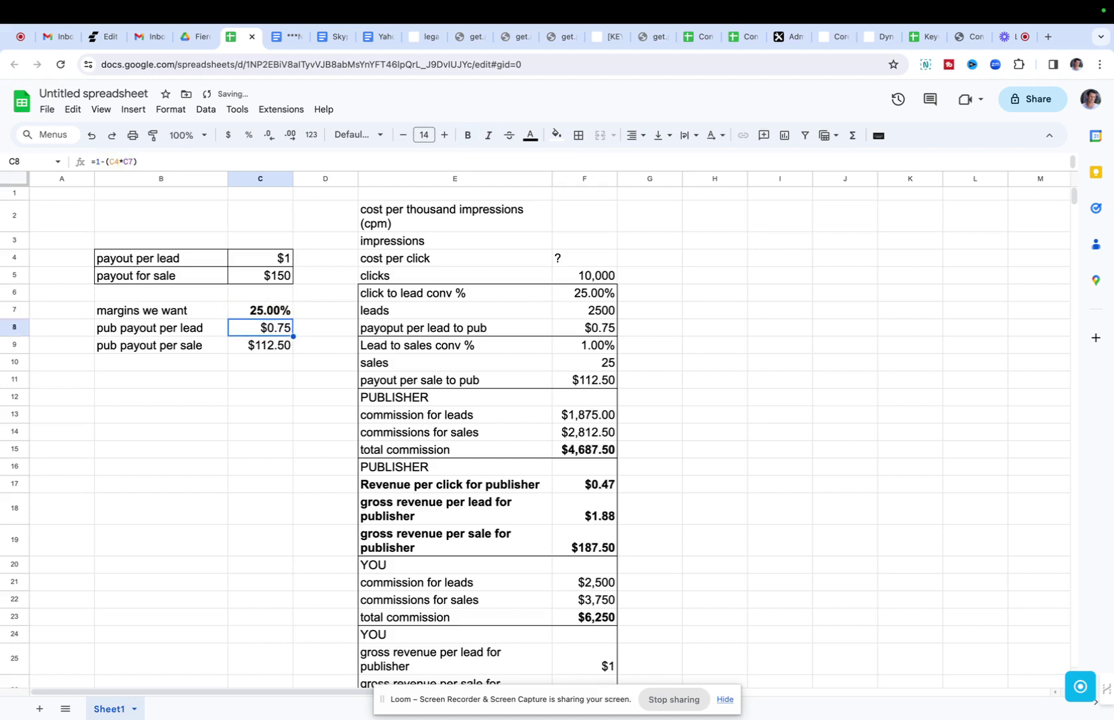
pyautogui.click(260, 310)
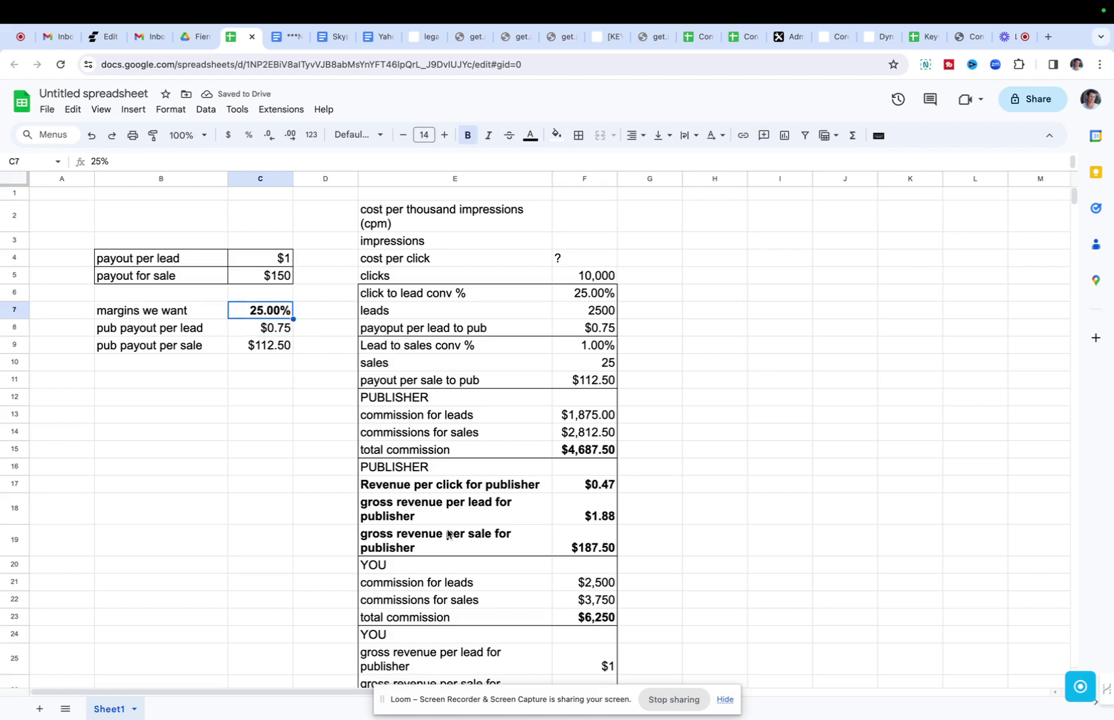
pyautogui.scroll(-5, 450, 534)
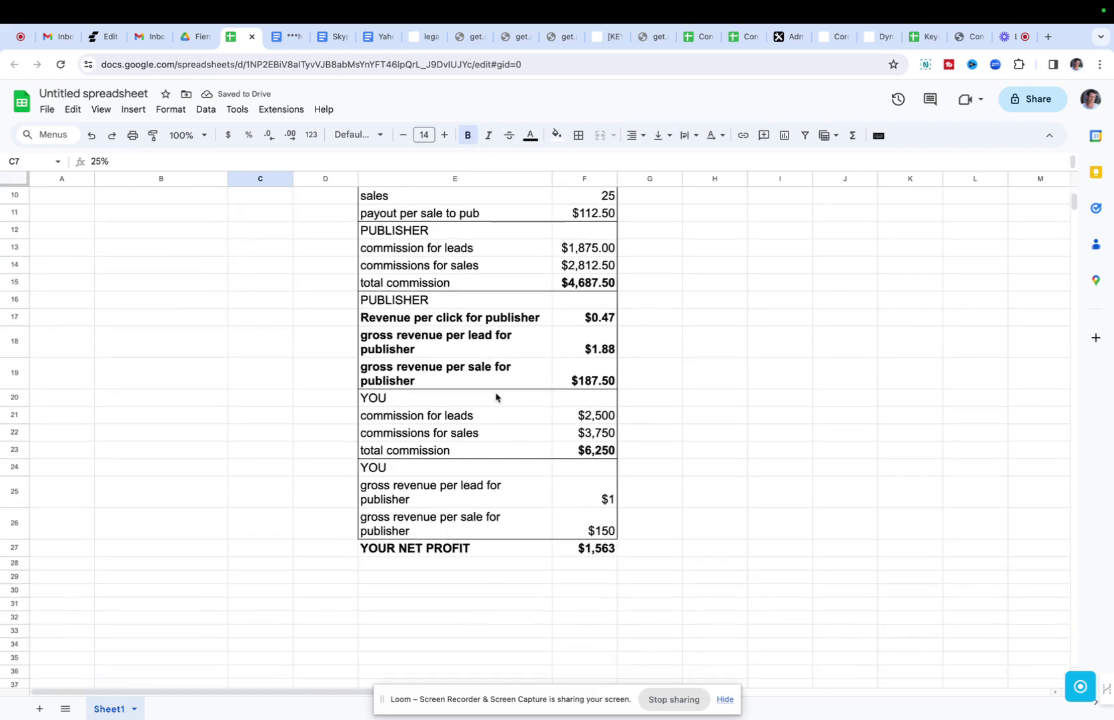
pyautogui.moveTo(607, 417); pyautogui.dragTo(605, 452)
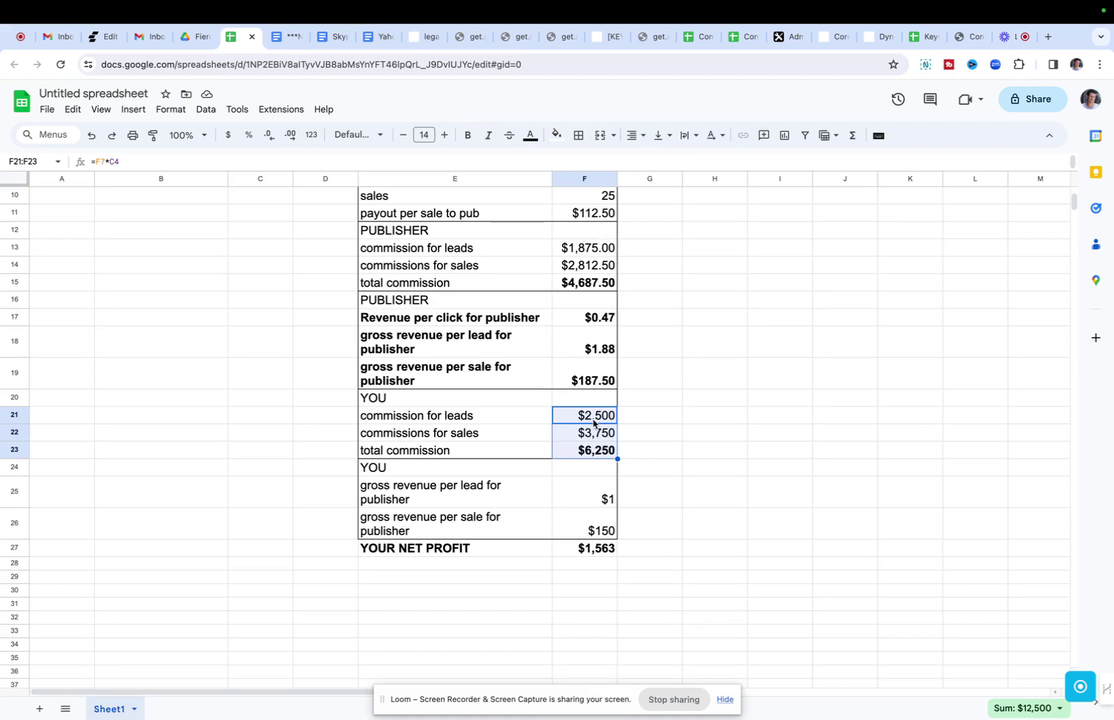
pyautogui.rightClick(593, 422)
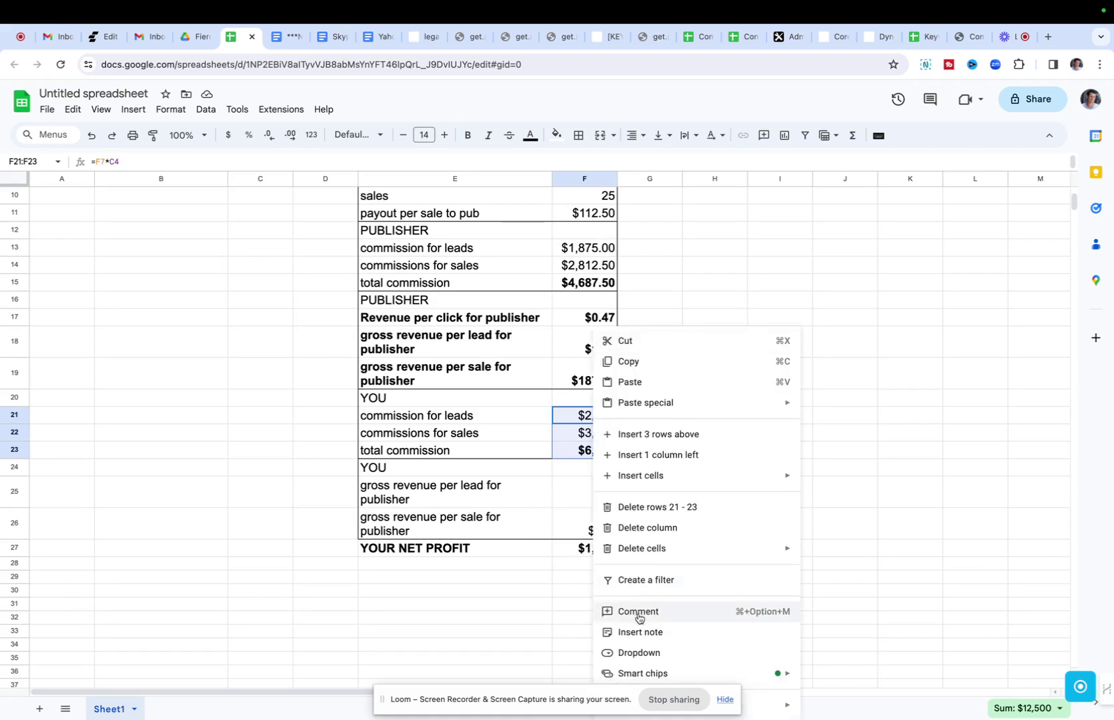
pyautogui.click(523, 578)
pyautogui.scroll(-3, 753, 465)
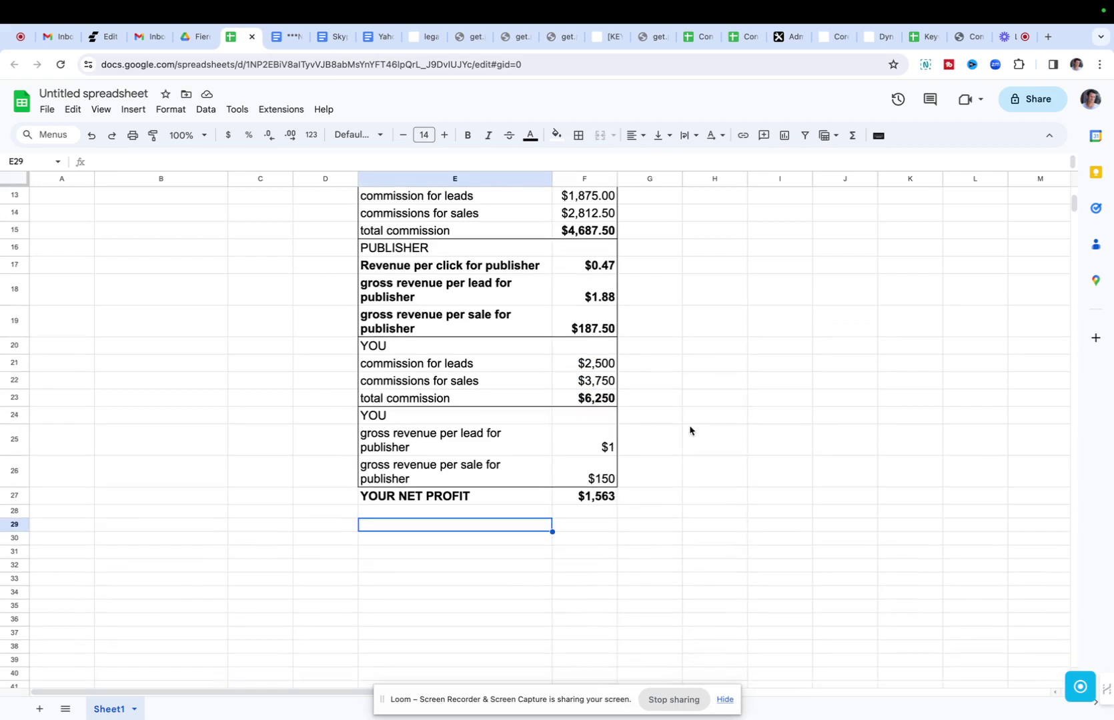
pyautogui.moveTo(602, 362); pyautogui.dragTo(604, 397)
pyautogui.rightClick(602, 397)
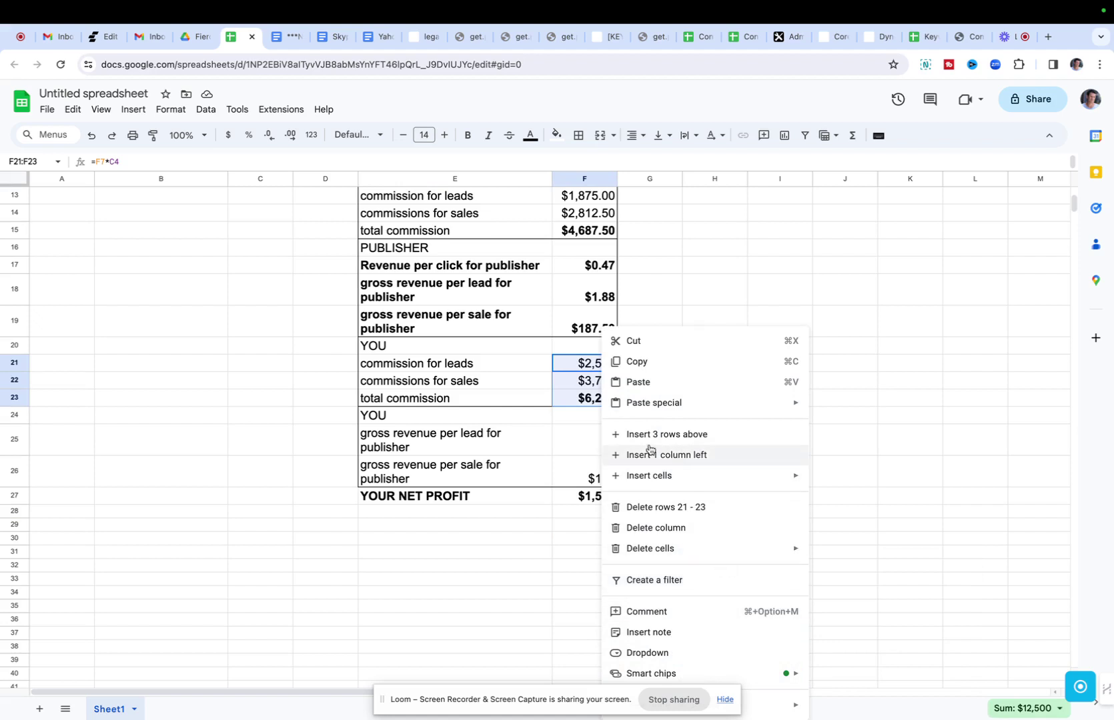
pyautogui.click(582, 380)
pyautogui.moveTo(581, 368); pyautogui.dragTo(582, 397)
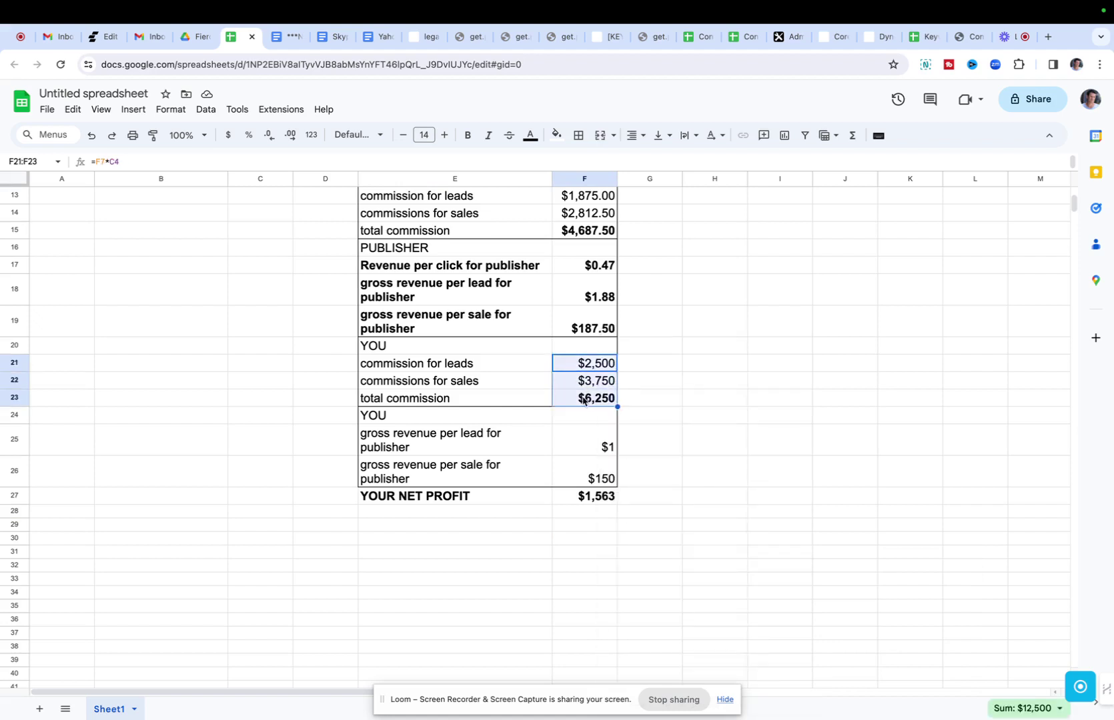
pyautogui.click(244, 112)
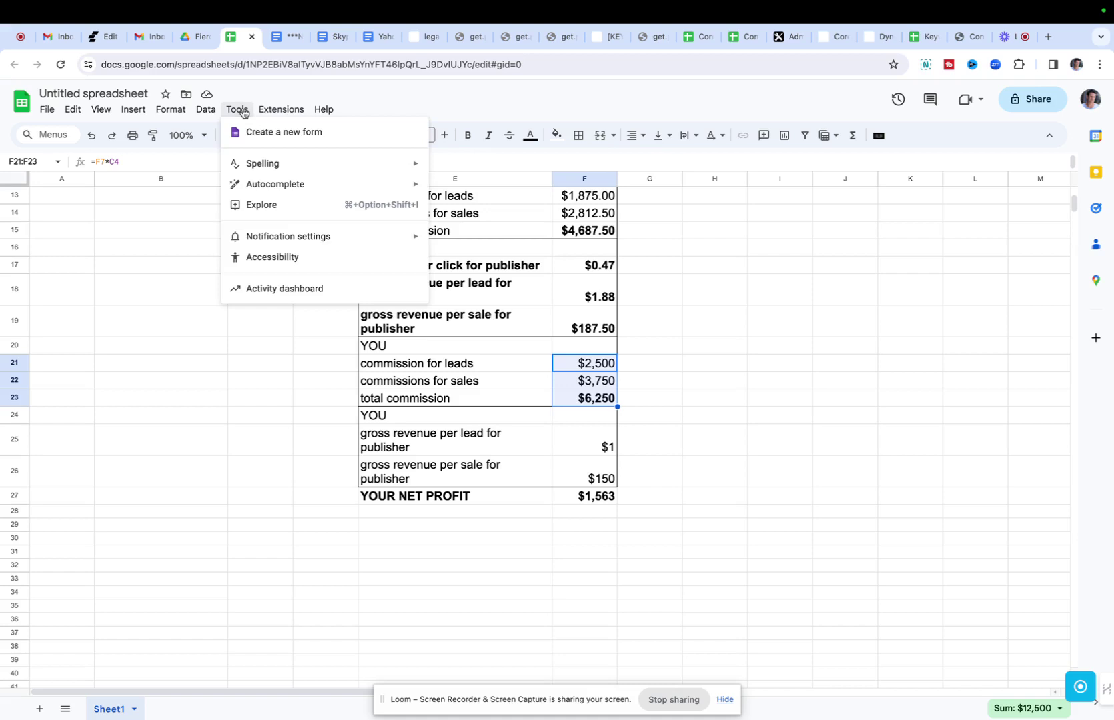
pyautogui.moveTo(206, 115)
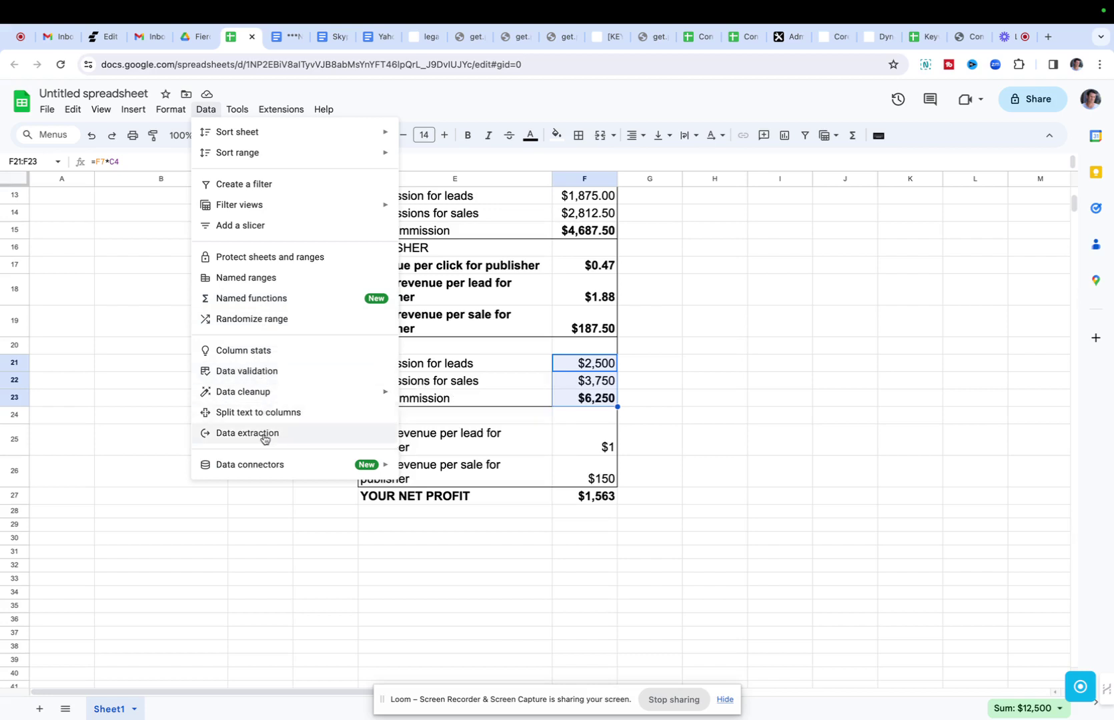
pyautogui.moveTo(160, 113)
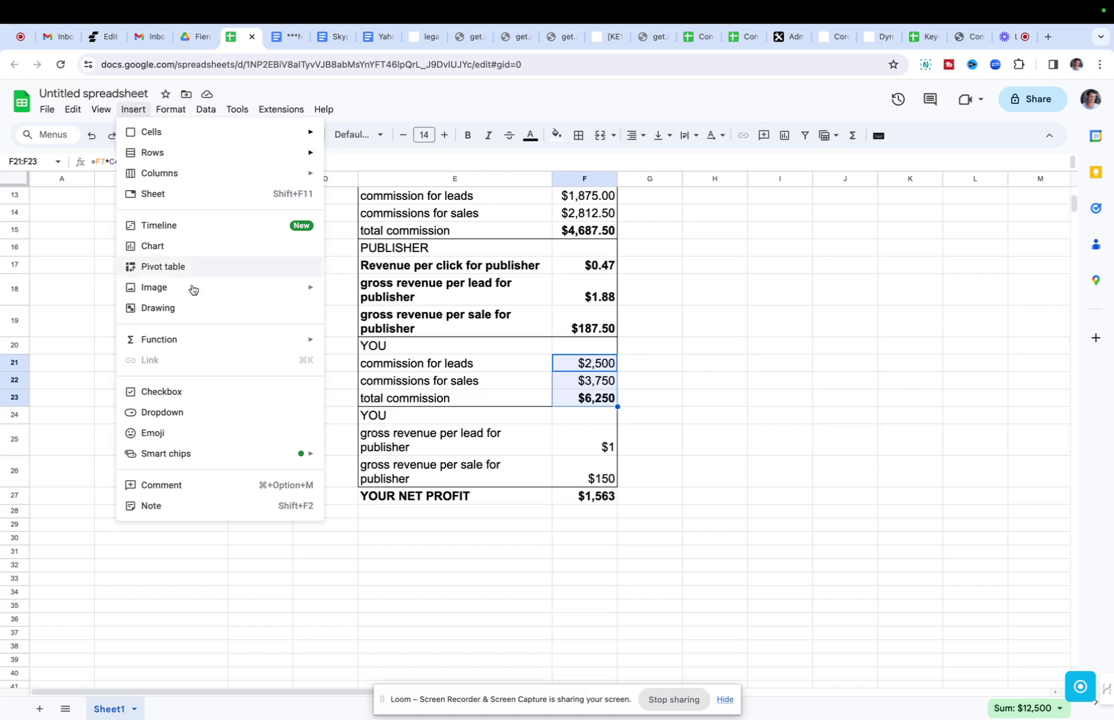
pyautogui.click(564, 593)
pyautogui.moveTo(598, 368); pyautogui.dragTo(598, 399)
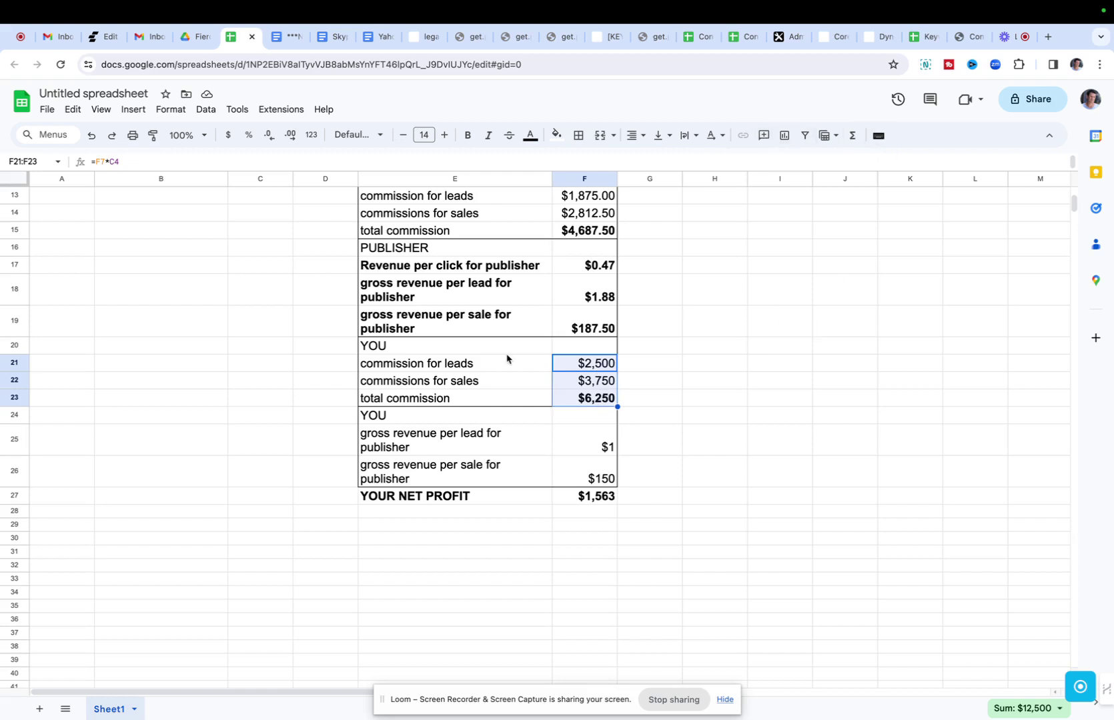
# Step: Fill the publisher revenue block E16:F19 with light yellow
pyautogui.scroll(5, 334, 327)
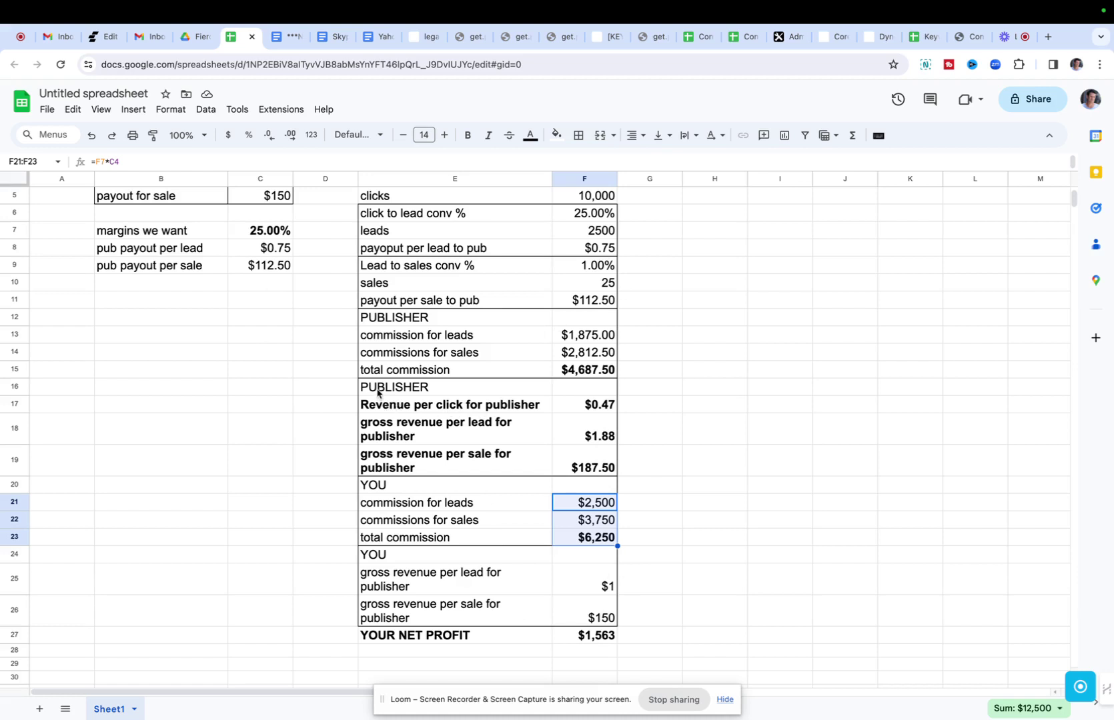
pyautogui.moveTo(377, 393); pyautogui.dragTo(580, 467)
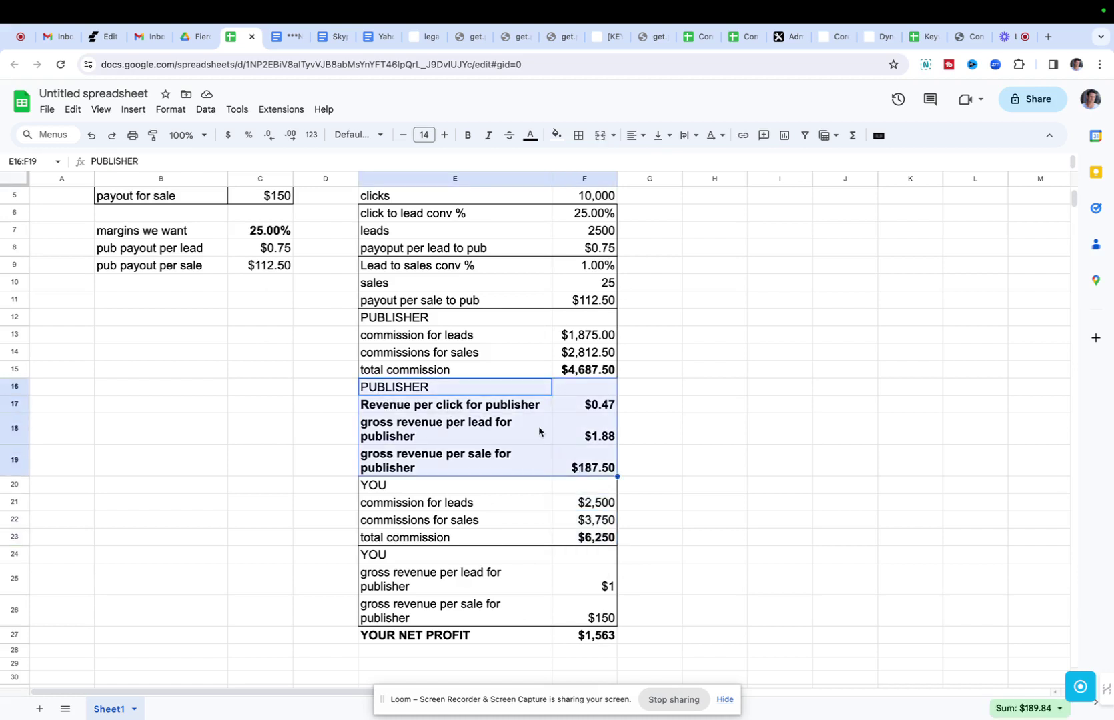
pyautogui.click(556, 135)
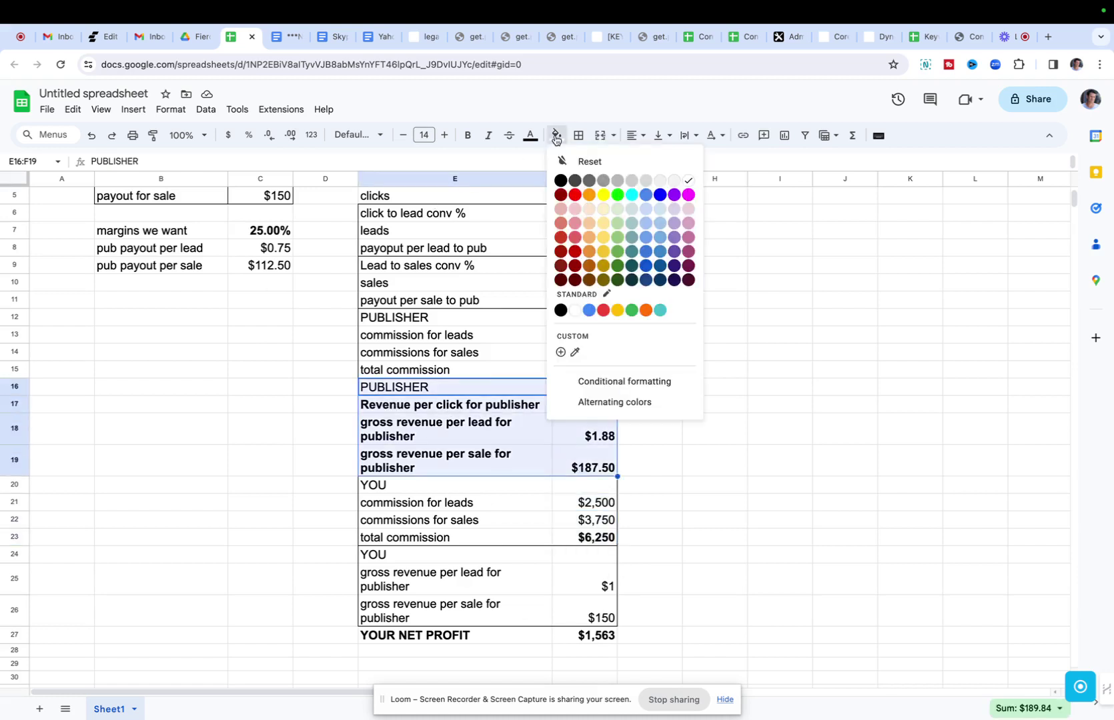
pyautogui.click(605, 218)
pyautogui.click(754, 428)
pyautogui.click(415, 389)
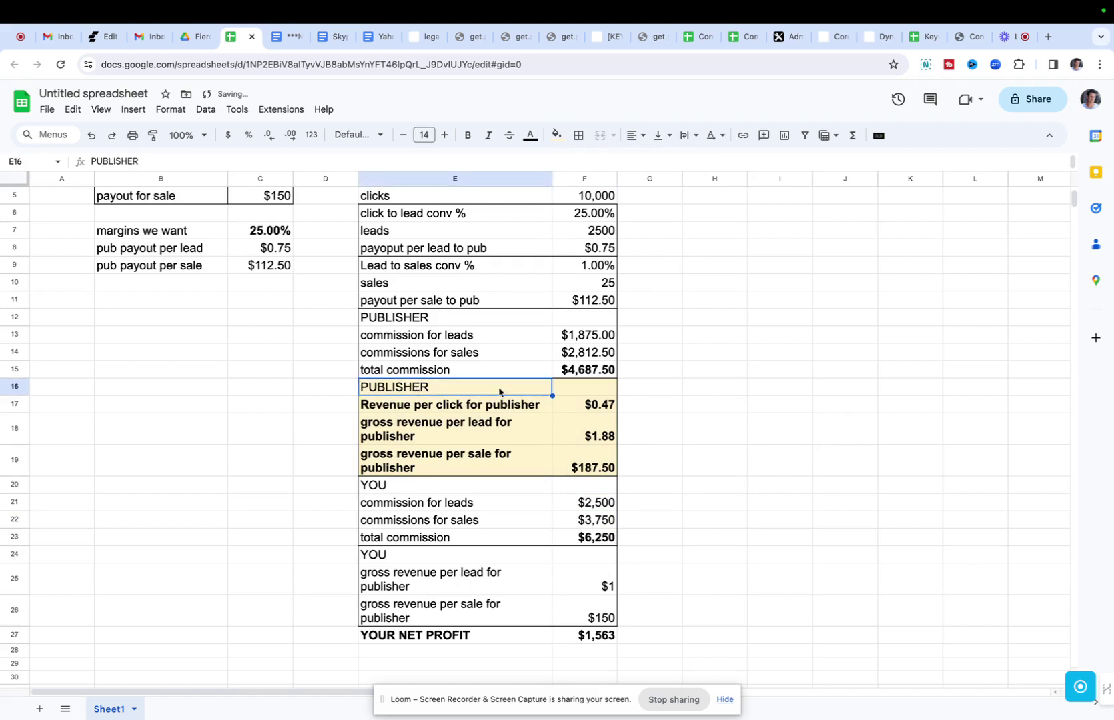
pyautogui.click(598, 405)
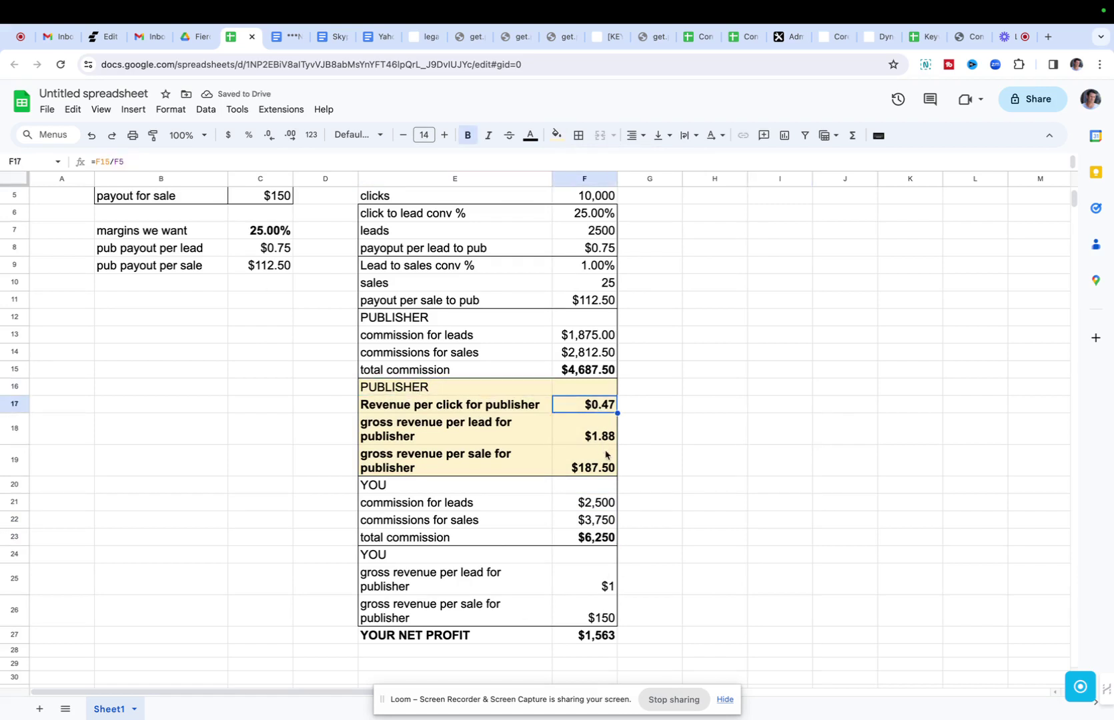
# Step: Append "(RPL)" to the gross revenue per lead label in E18 and "(RPS)" to the gross revenue per sale label in E19
pyautogui.click(424, 434)
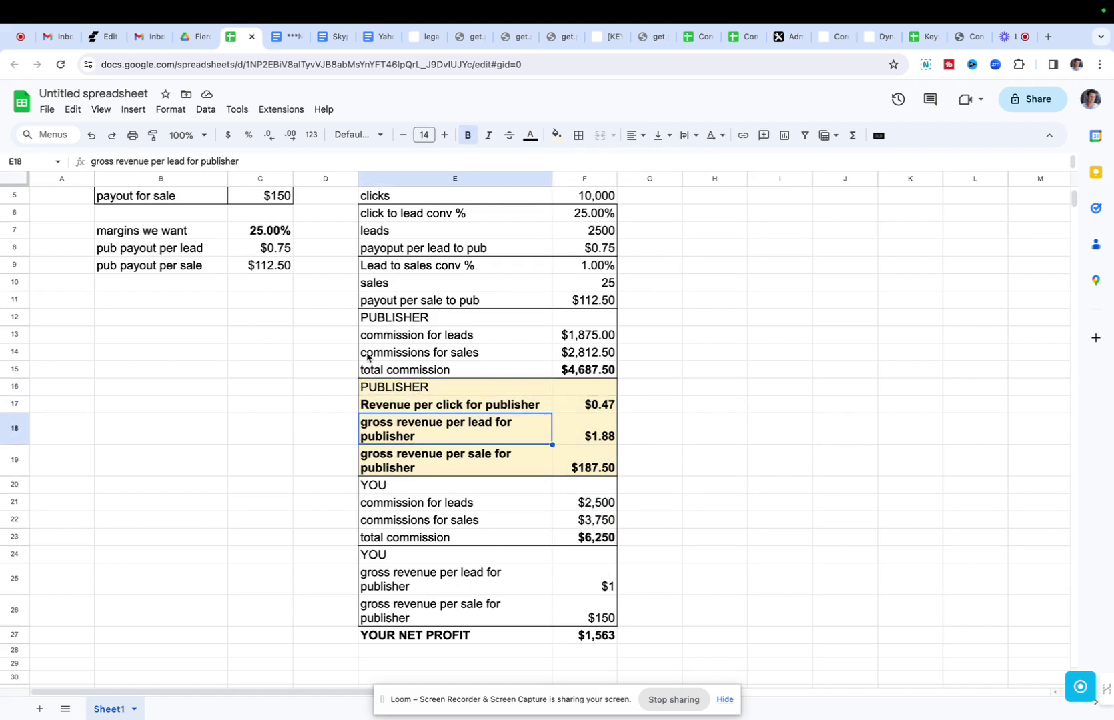
pyautogui.click(243, 161)
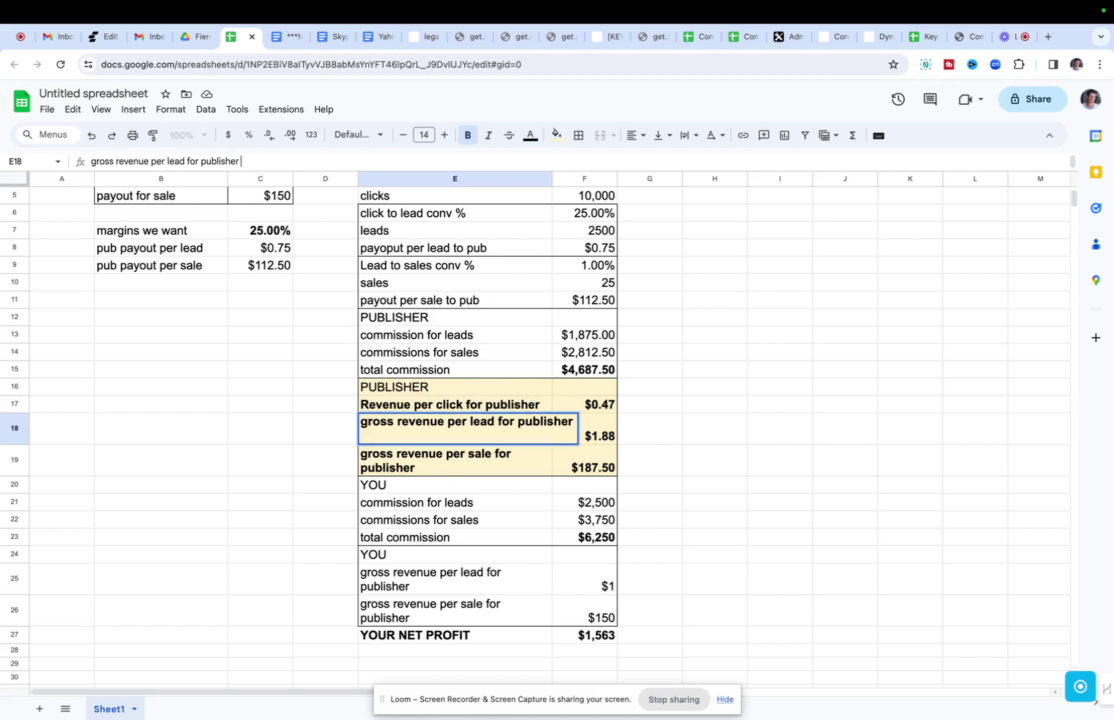
pyautogui.write('(RPL)')
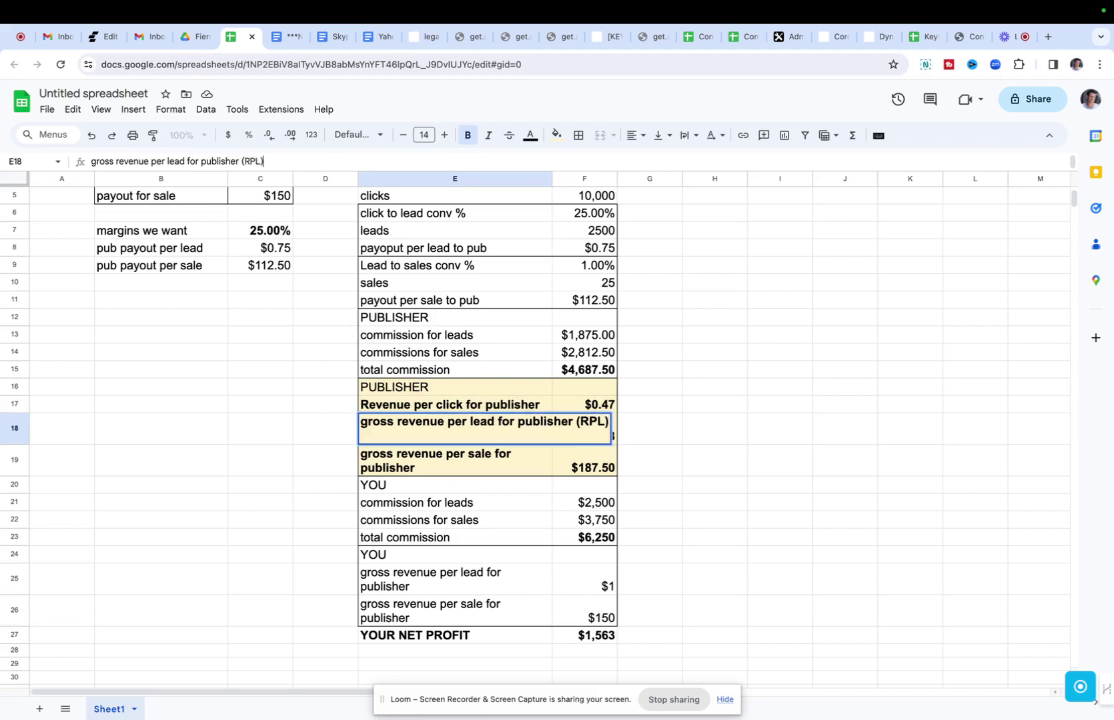
pyautogui.press('Return')
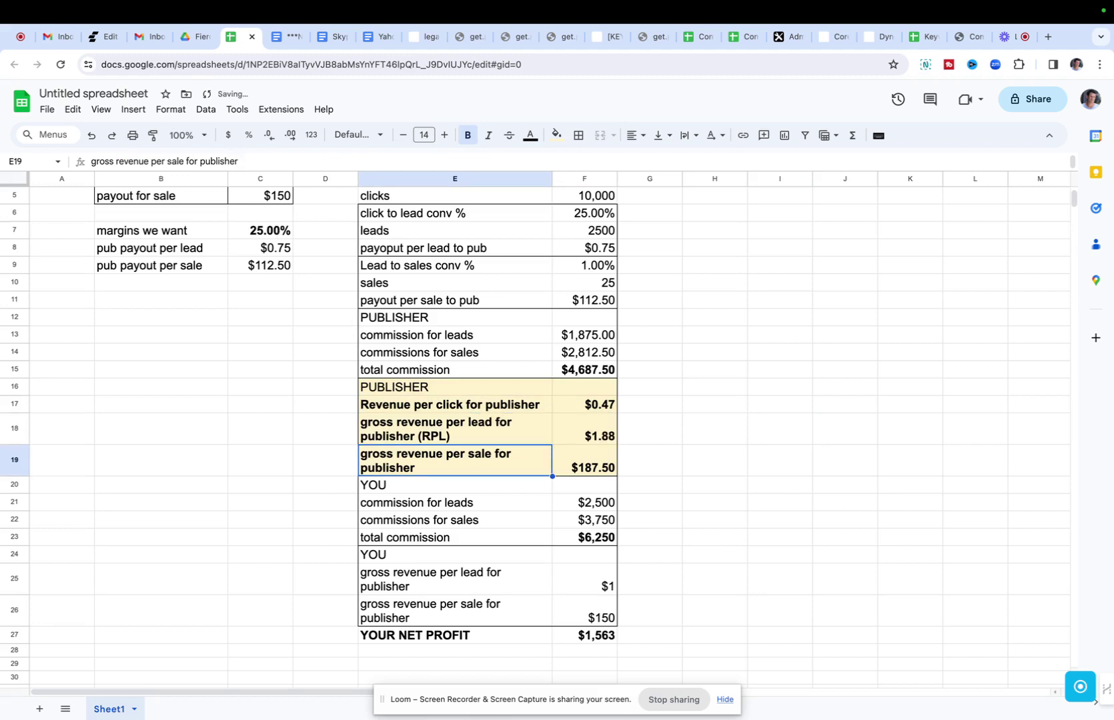
pyautogui.click(253, 162)
pyautogui.write('(RPS)')
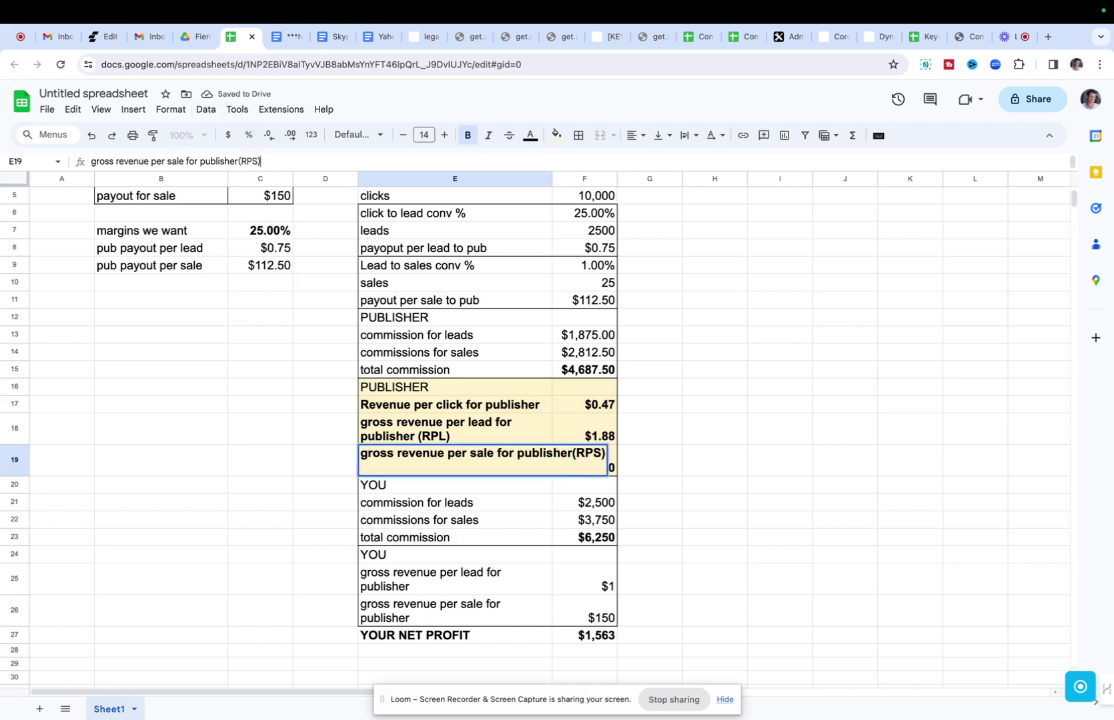
pyautogui.press('Return')
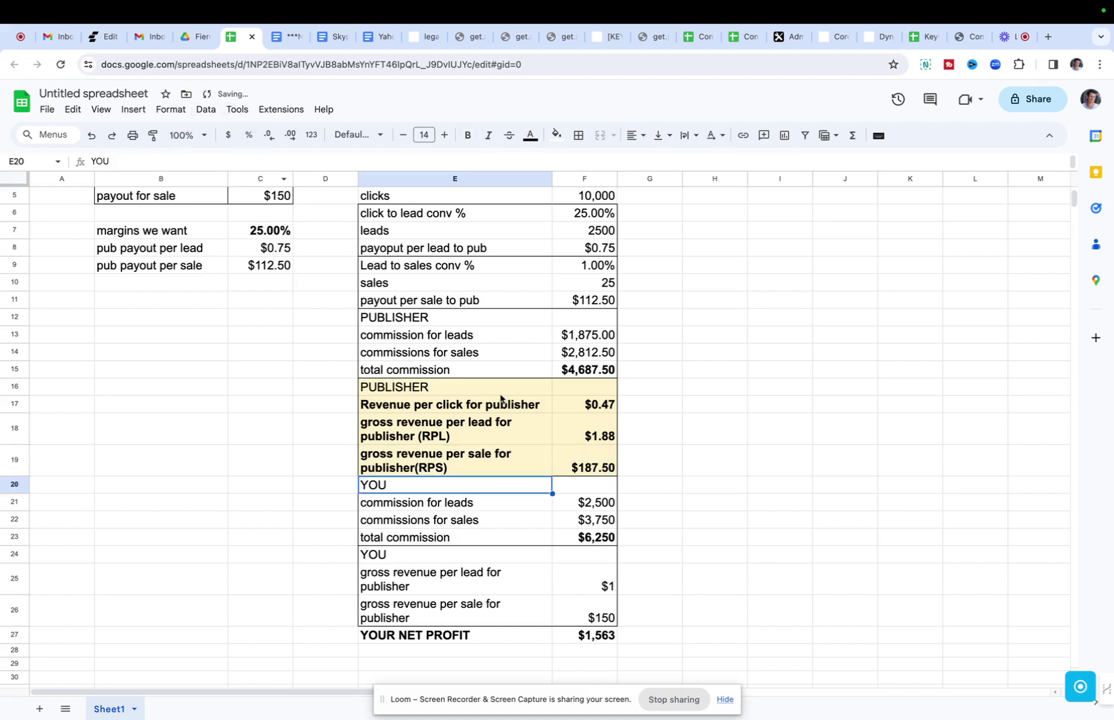
# Step: Append "(RPC)" to the revenue per click label in E17 and widen column E so that label fits on one line
pyautogui.click(506, 406)
pyautogui.click(254, 161)
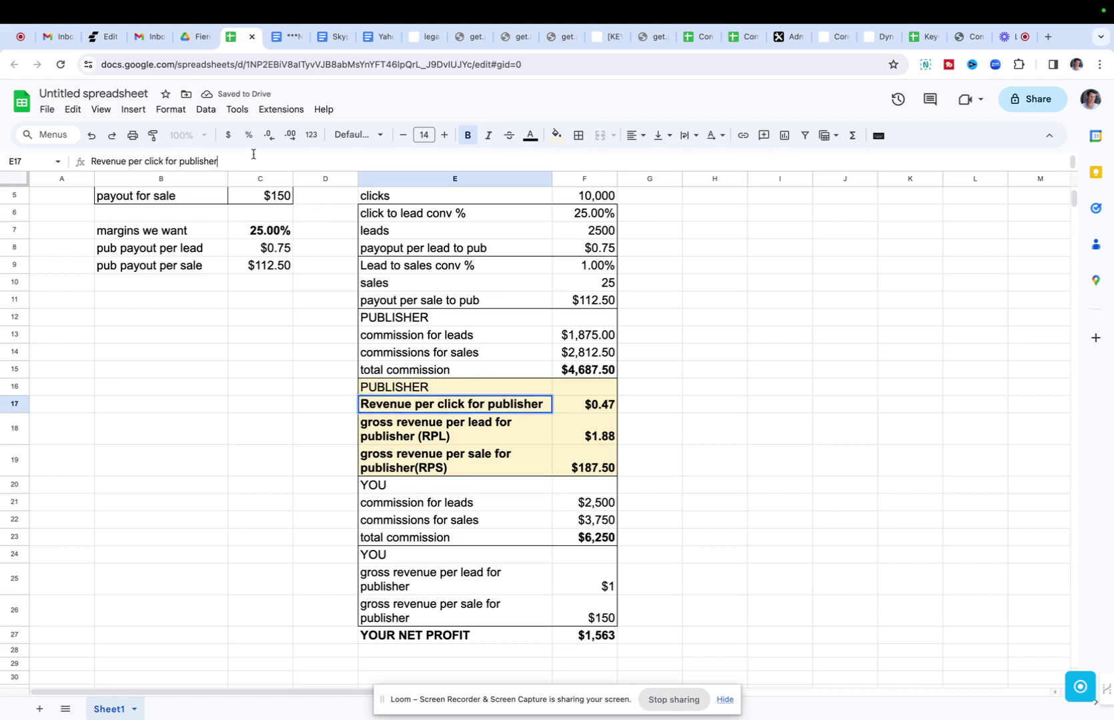
pyautogui.write('(RPC)')
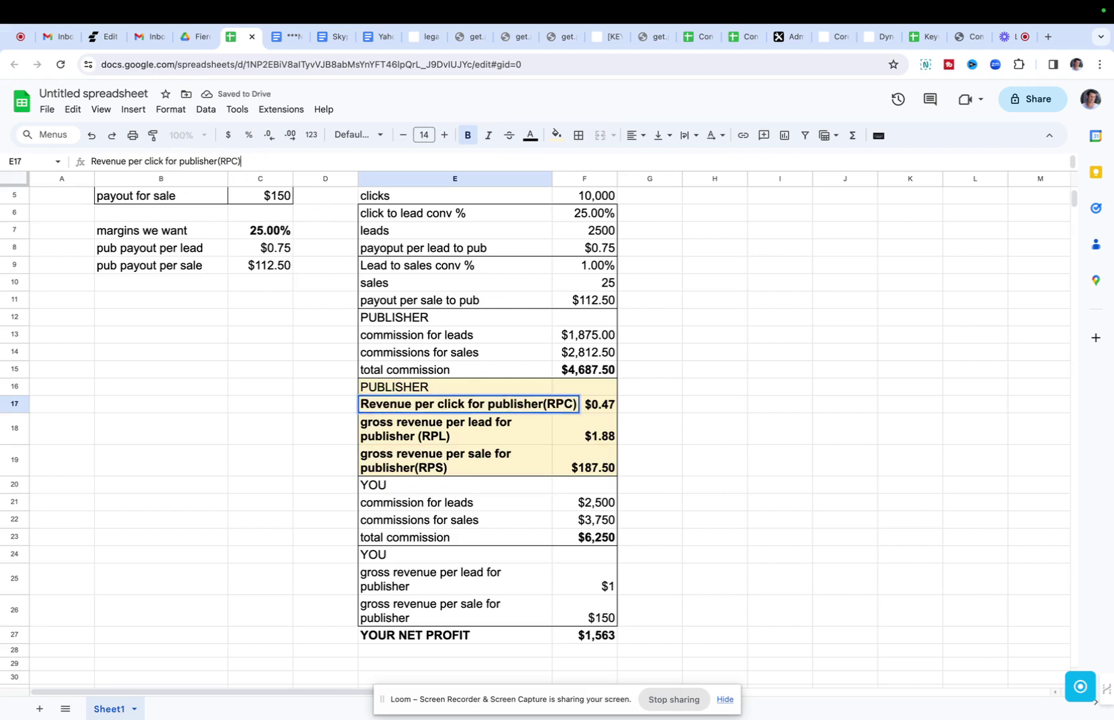
pyautogui.press('Return')
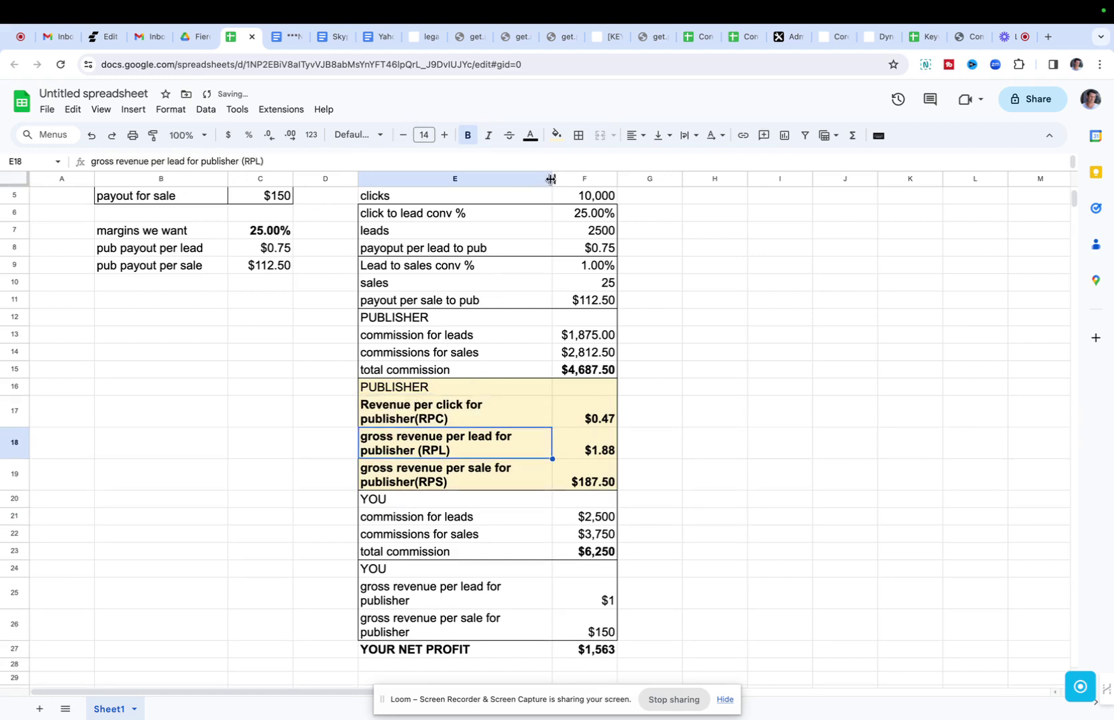
pyautogui.moveTo(552, 179); pyautogui.dragTo(598, 178)
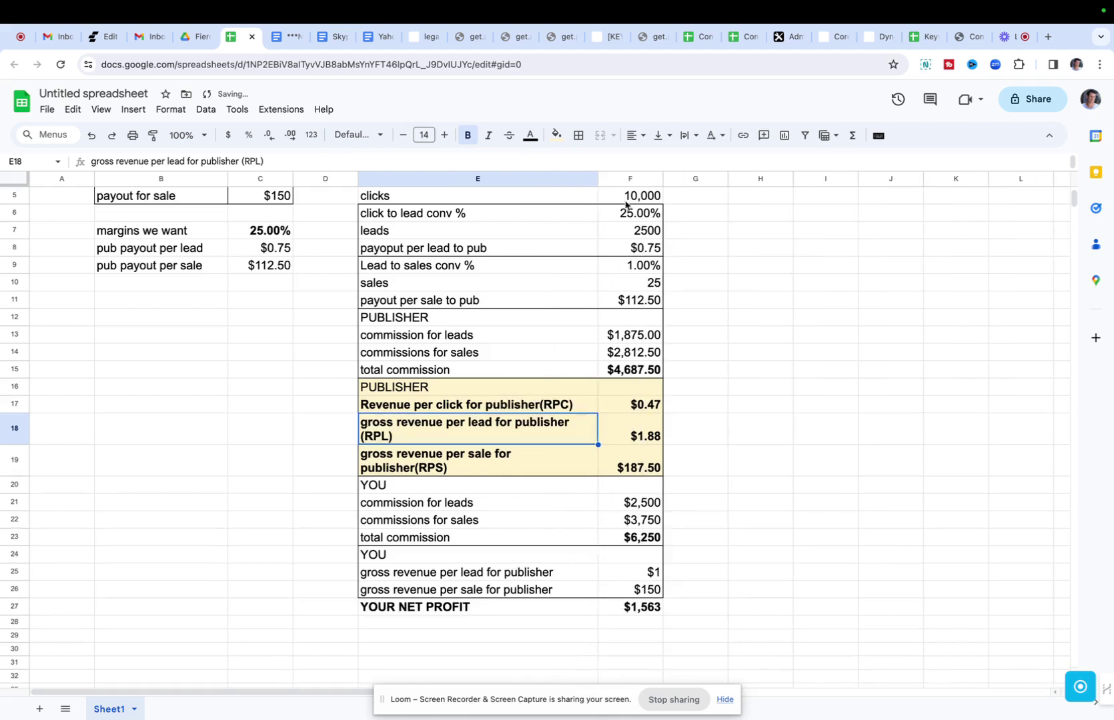
pyautogui.click(627, 199)
pyautogui.click(640, 411)
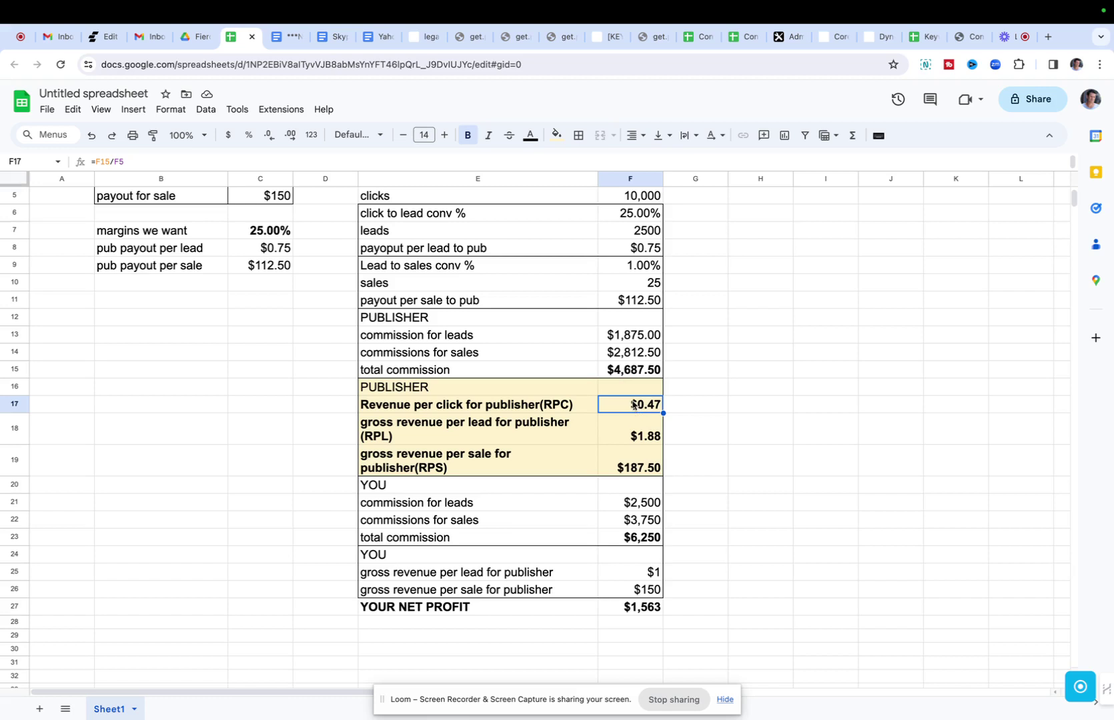
pyautogui.moveTo(632, 390); pyautogui.dragTo(660, 471)
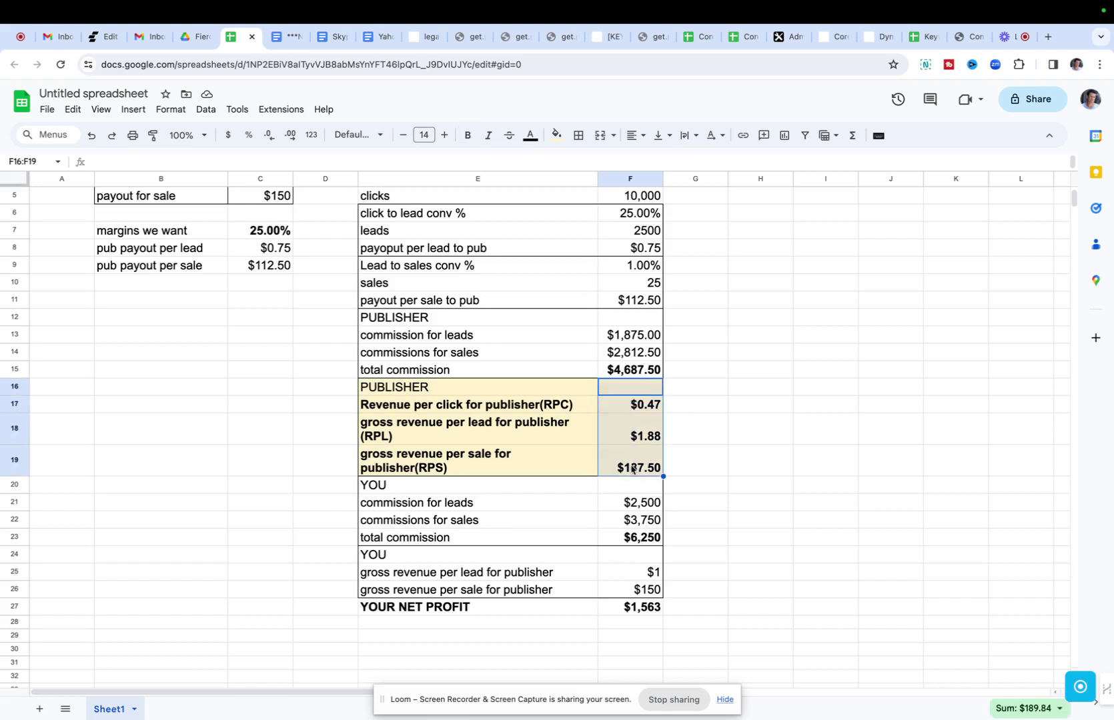
# Step: Try three decimal places on the publisher revenue values in F16:F19 and return them to two decimals
pyautogui.click(291, 136)
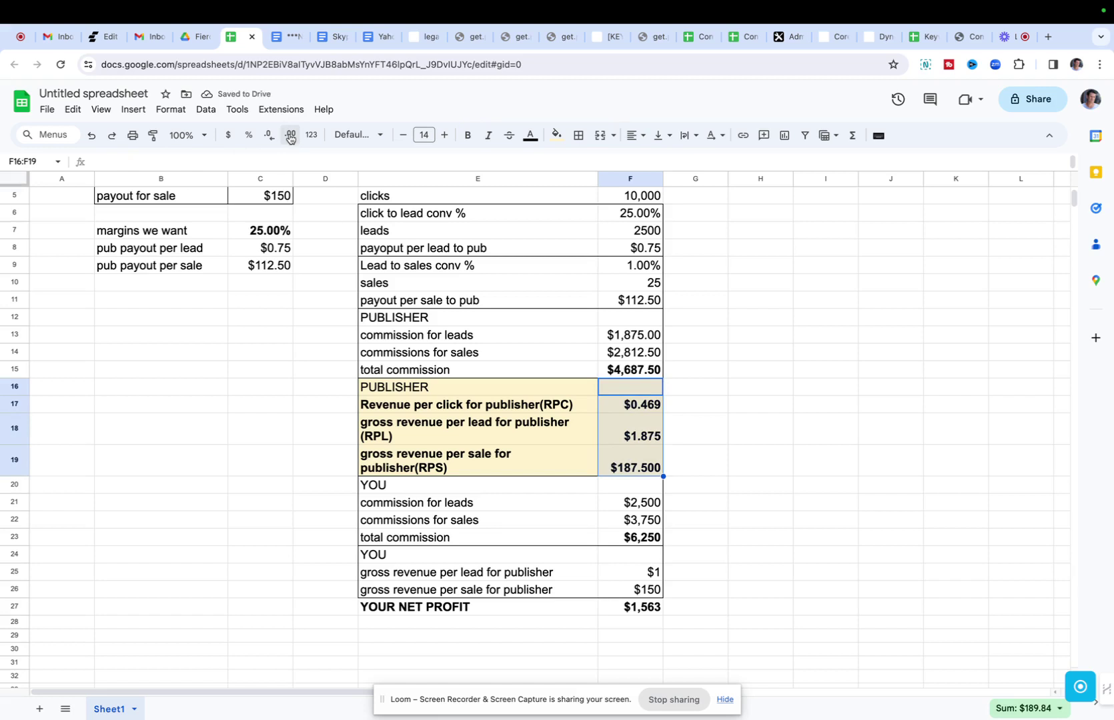
pyautogui.click(733, 412)
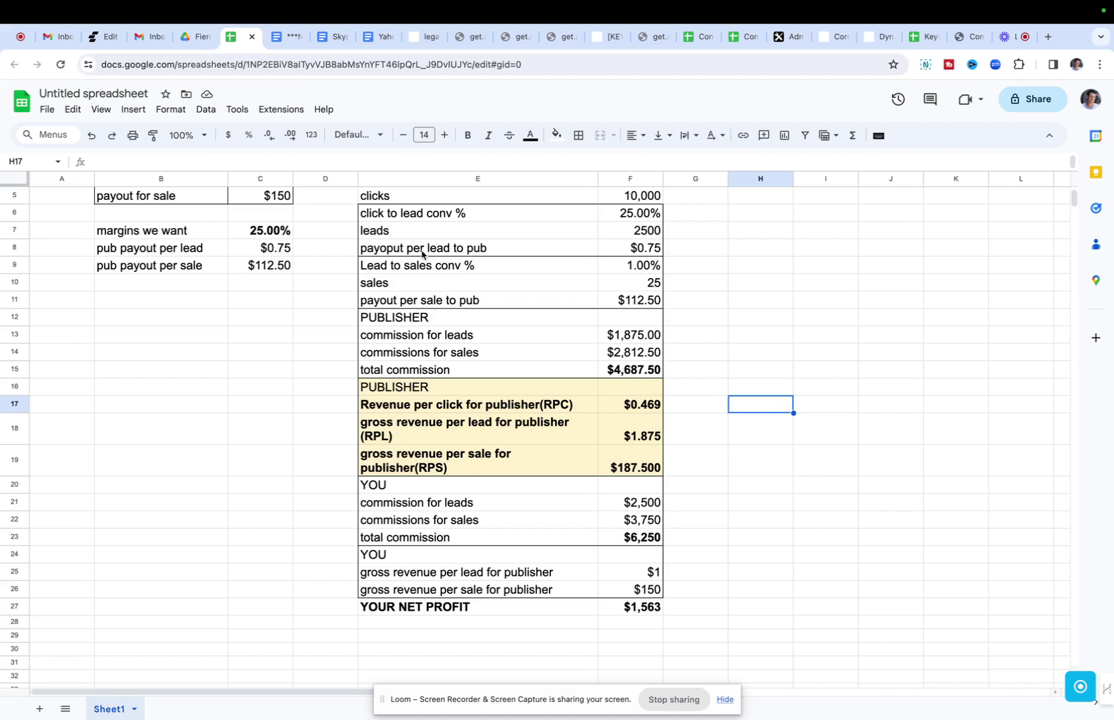
pyautogui.moveTo(632, 388); pyautogui.dragTo(632, 464)
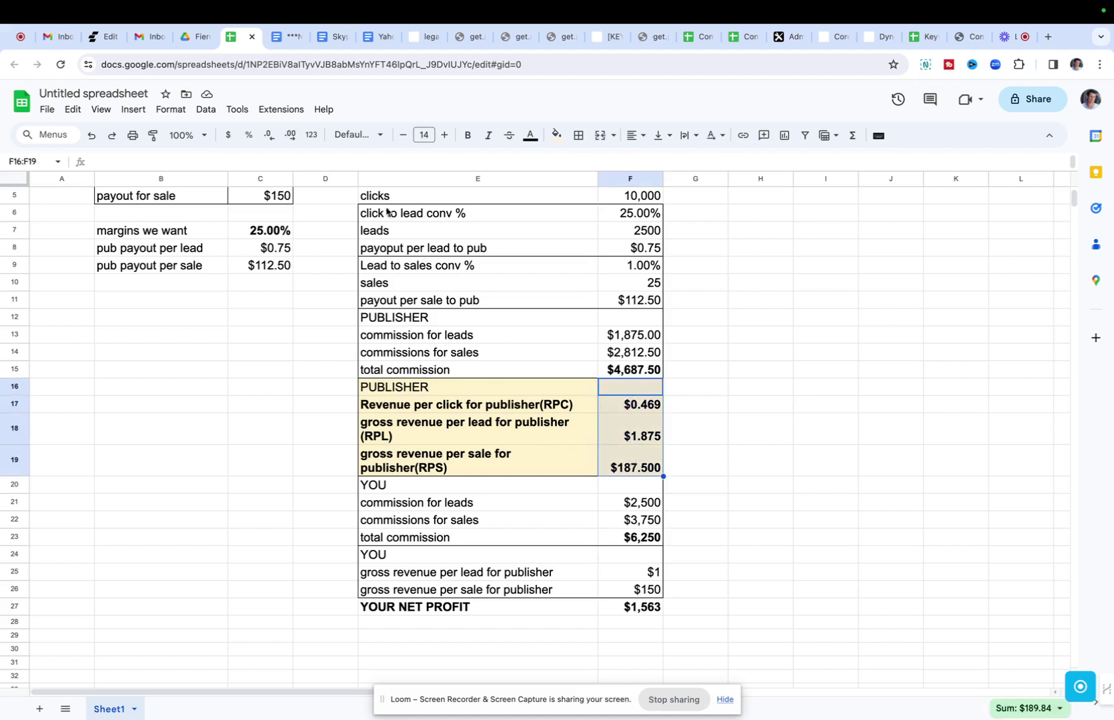
pyautogui.click(269, 136)
pyautogui.click(741, 405)
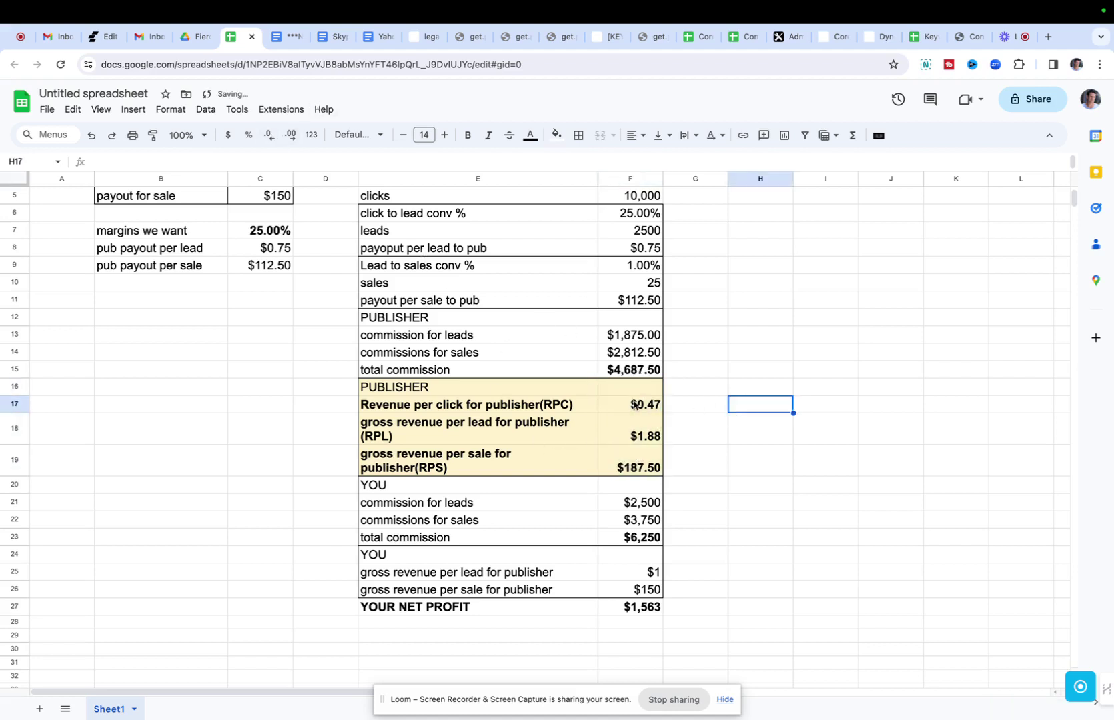
# Step: Try a desired margin of 40% in cell C7 and check the publisher's revenue per click in F17
pyautogui.click(633, 405)
pyautogui.scroll(2, 633, 405)
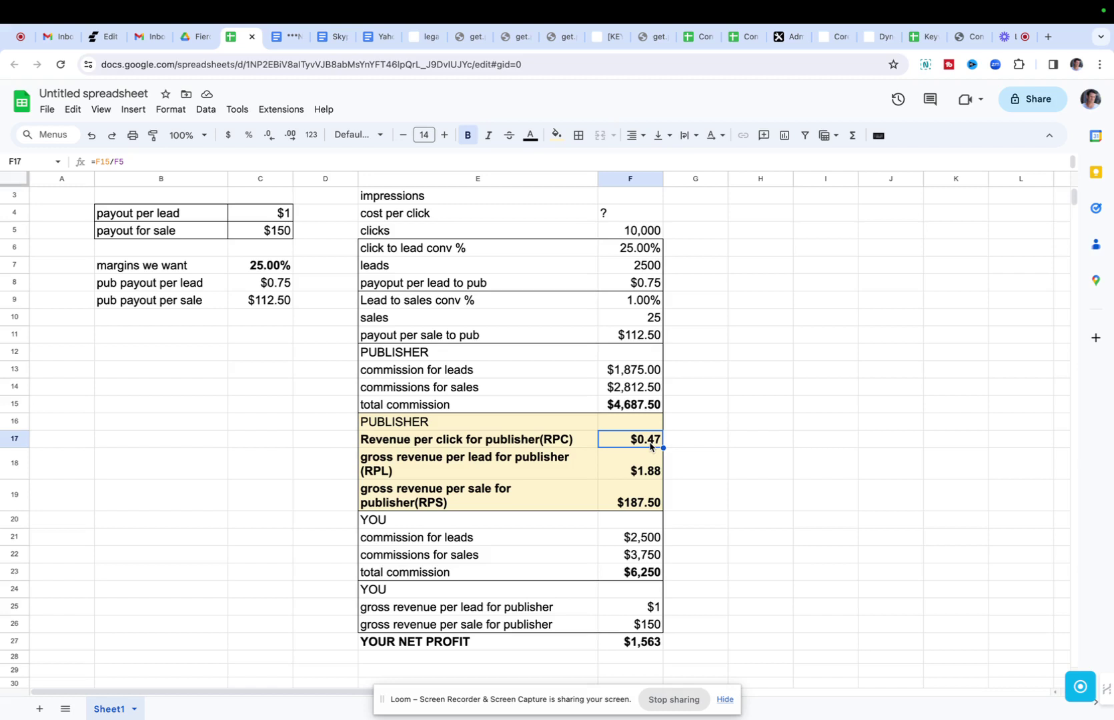
pyautogui.click(274, 270)
pyautogui.write('40')
pyautogui.press('Return')
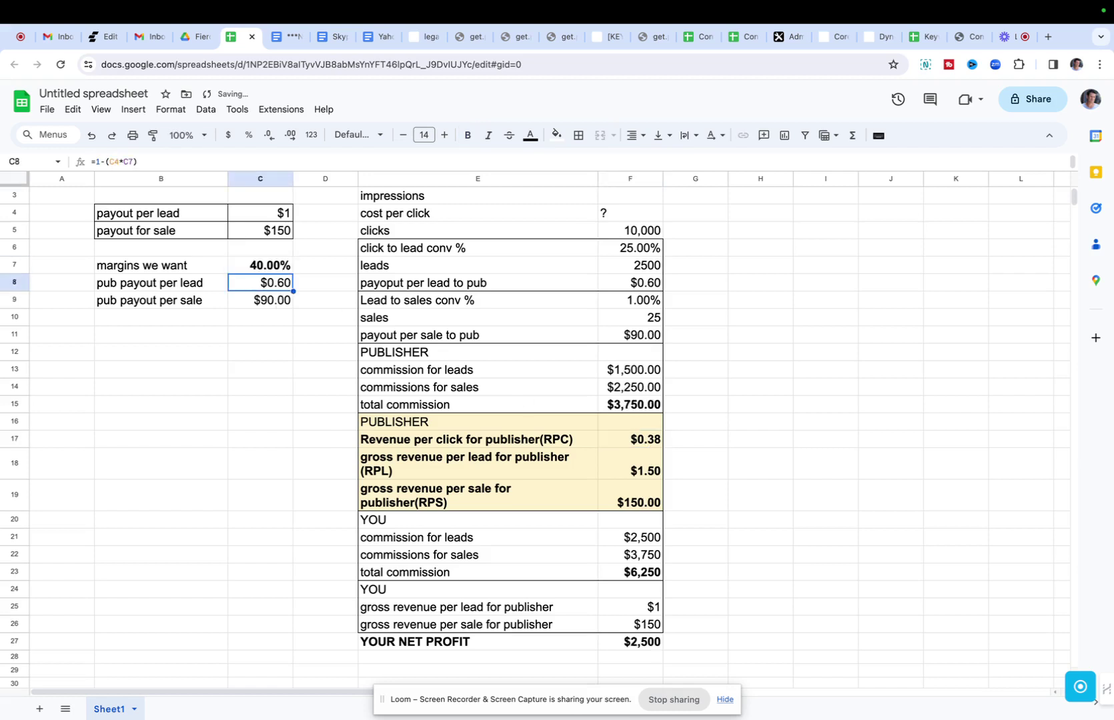
pyautogui.click(651, 443)
# Step: Try a desired margin of 35% in cell C7 and check the revenue per click again
pyautogui.click(259, 269)
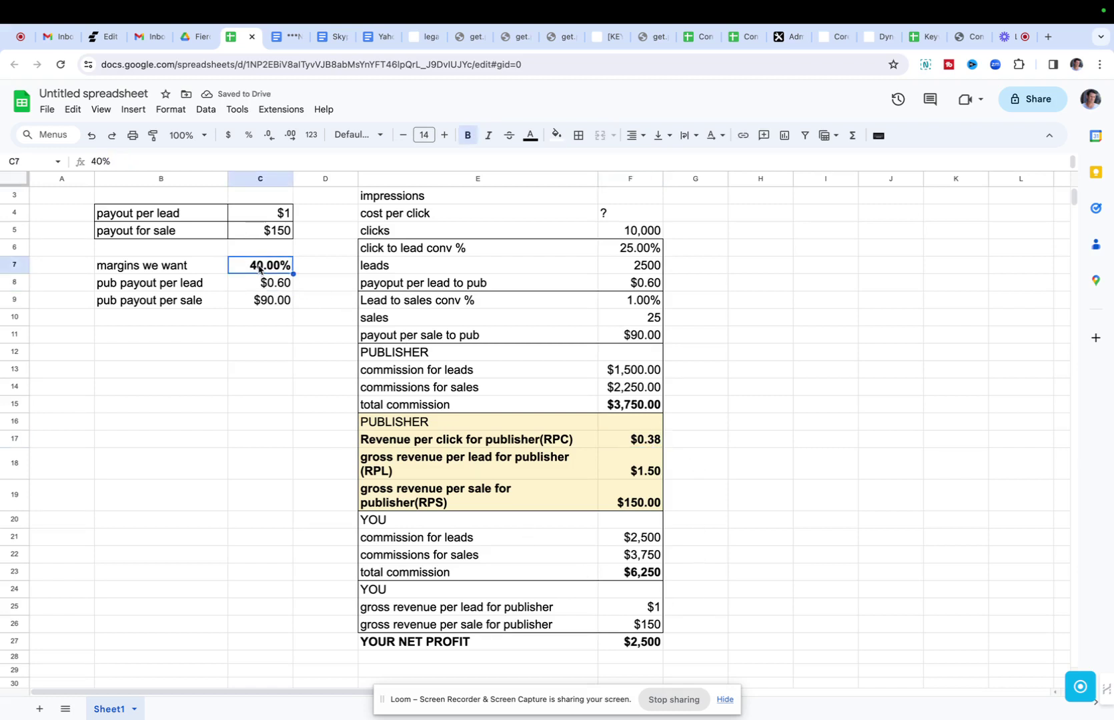
pyautogui.write('35')
pyautogui.press('Return')
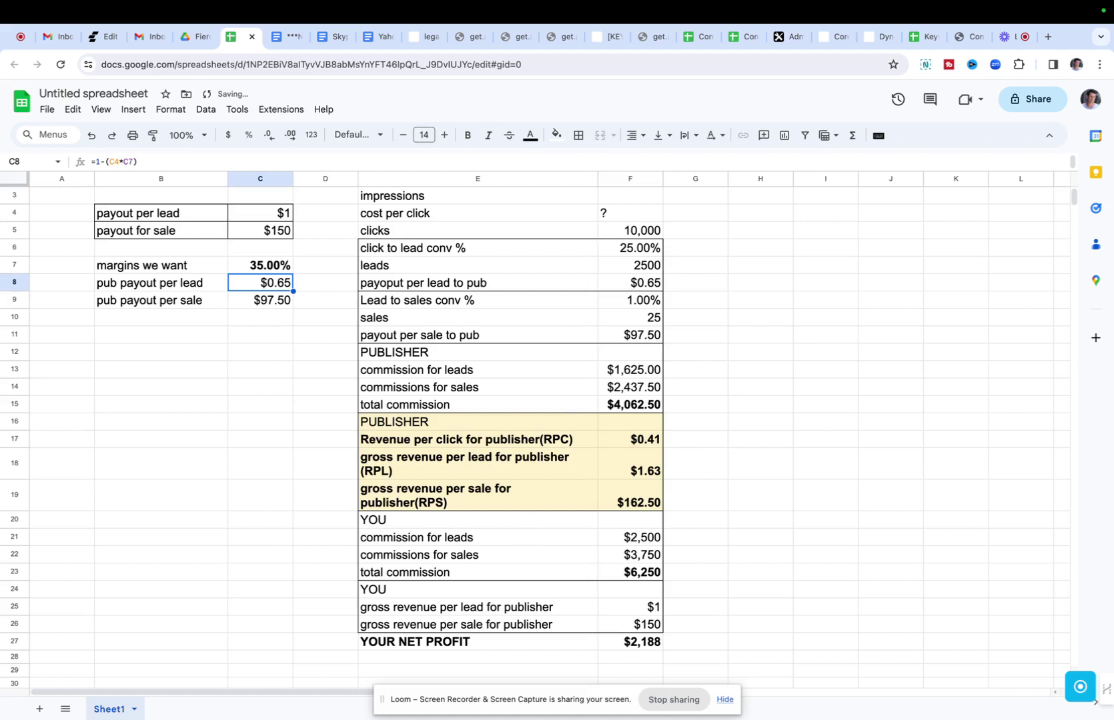
pyautogui.click(651, 443)
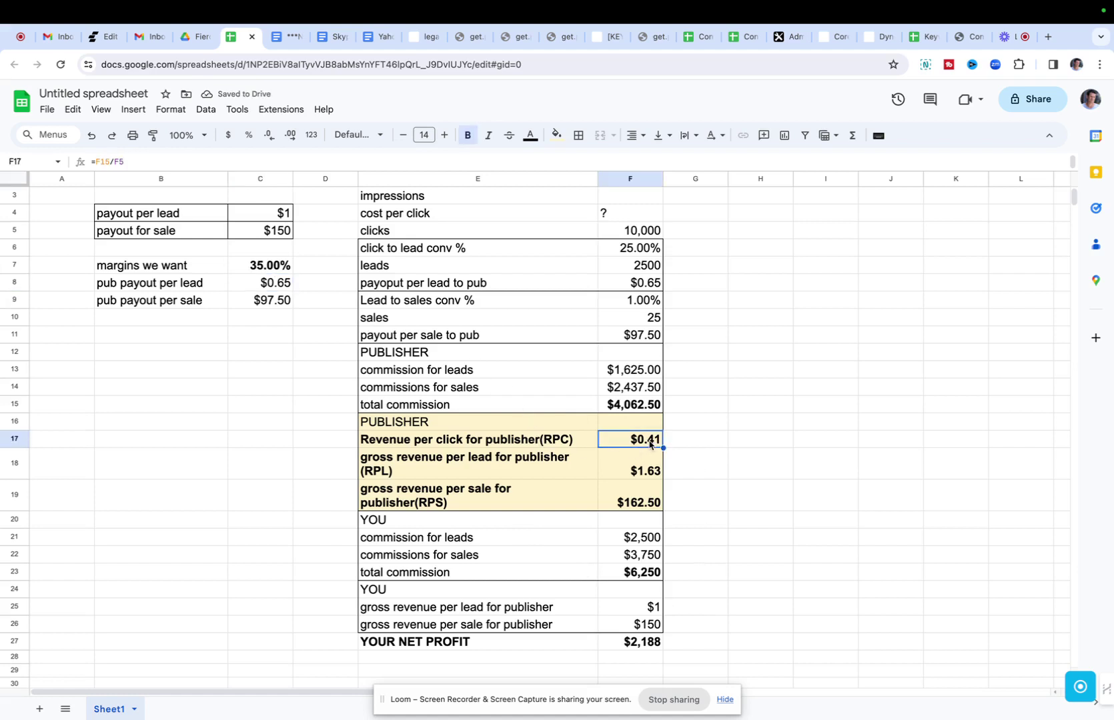
# Step: Try a desired margin of 70% in cell C7
pyautogui.click(262, 270)
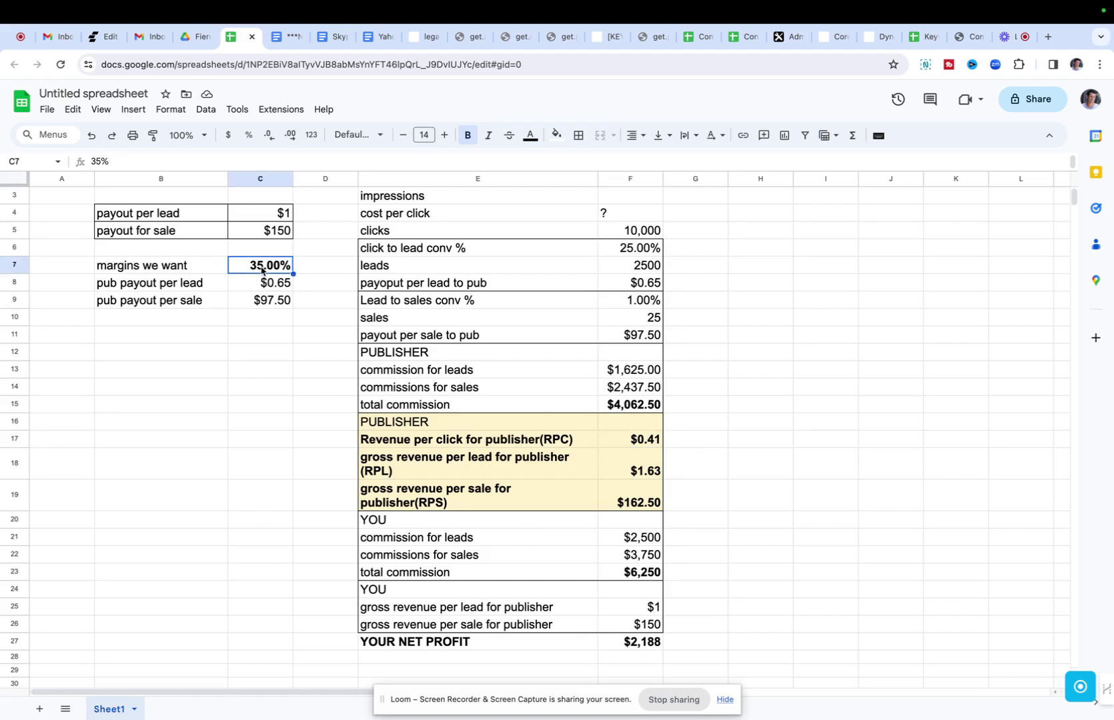
pyautogui.write('70')
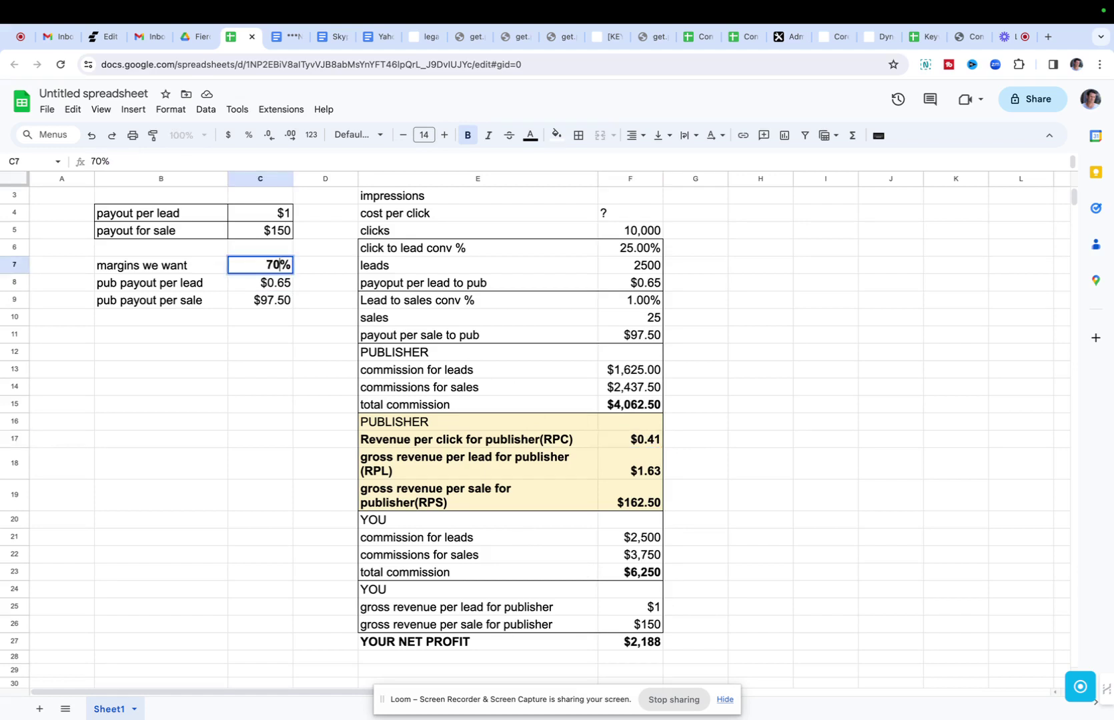
pyautogui.press('Return')
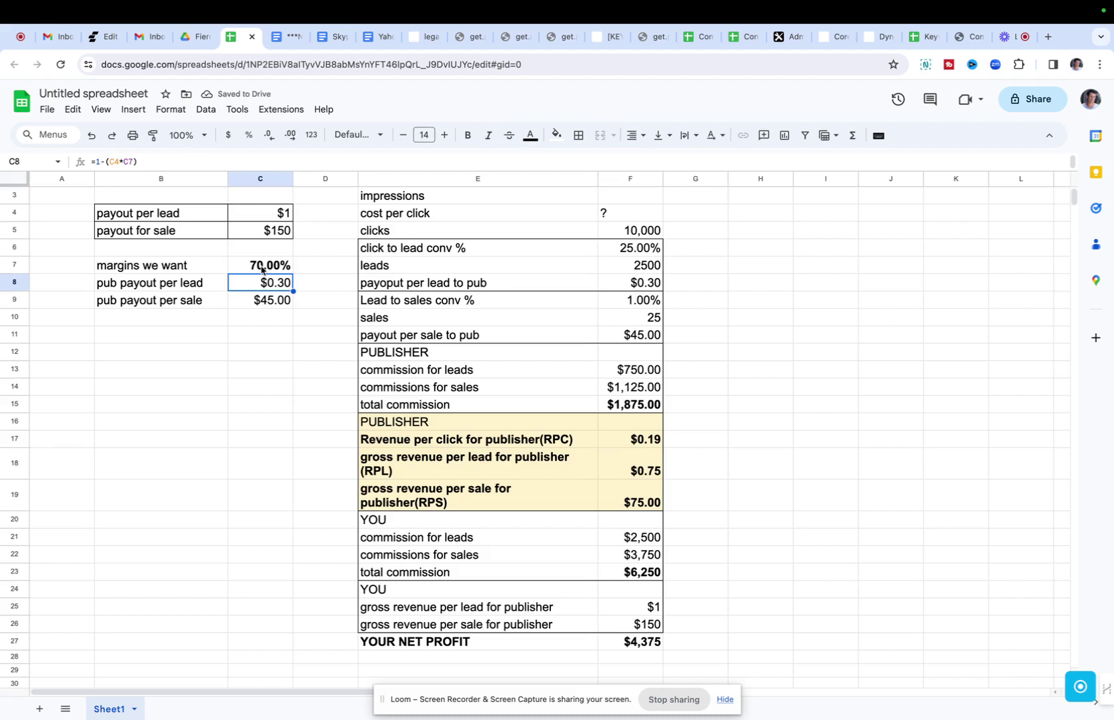
# Step: Try a desired margin of 55% in cell C7 and check the publisher's revenue per click in F17
pyautogui.click(262, 271)
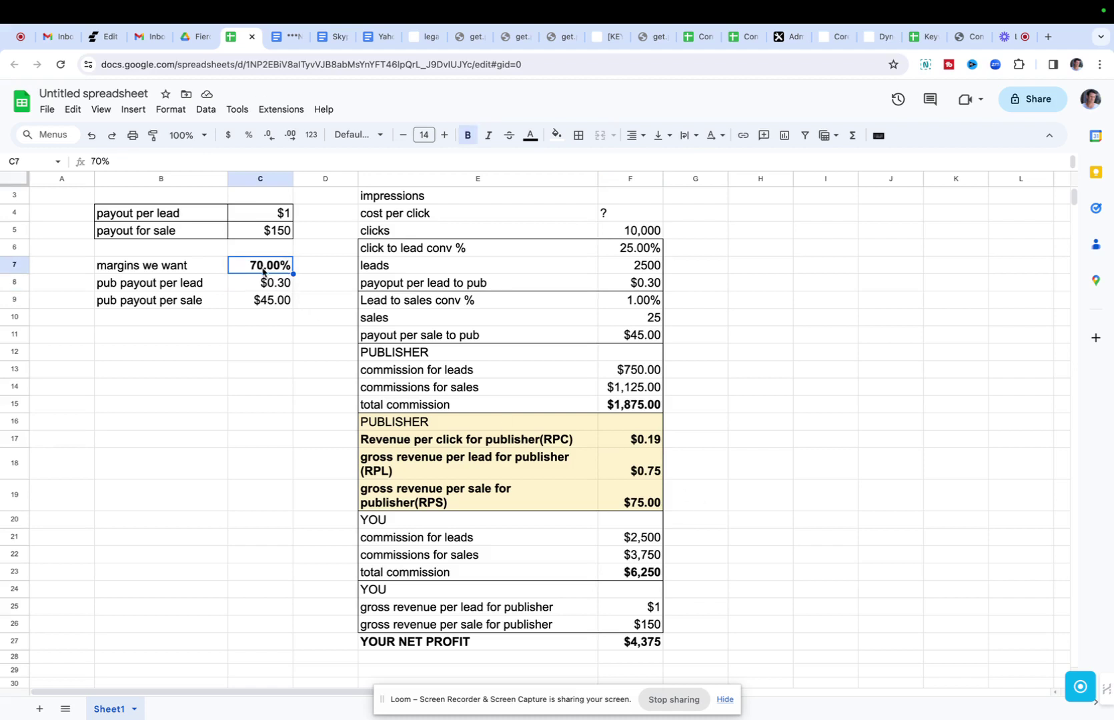
pyautogui.write('56')
pyautogui.press('Return')
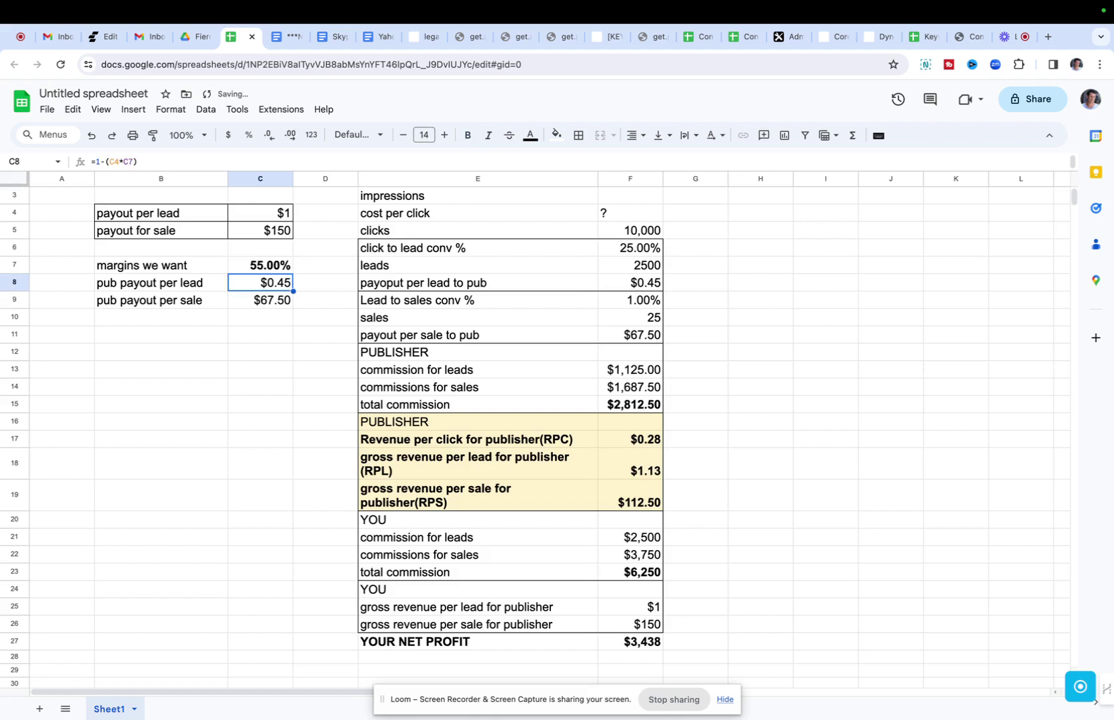
pyautogui.click(267, 265)
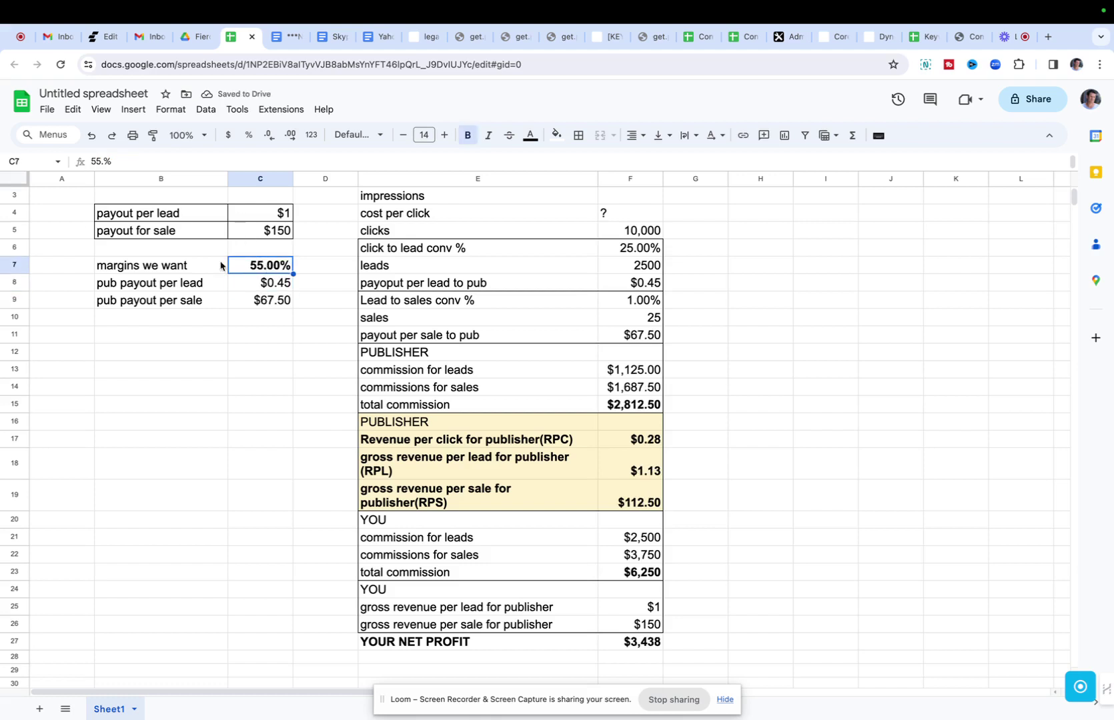
pyautogui.click(656, 446)
# Step: Try a desired margin of 53% in cell C7
pyautogui.click(260, 268)
pyautogui.write('53')
pyautogui.press('Return')
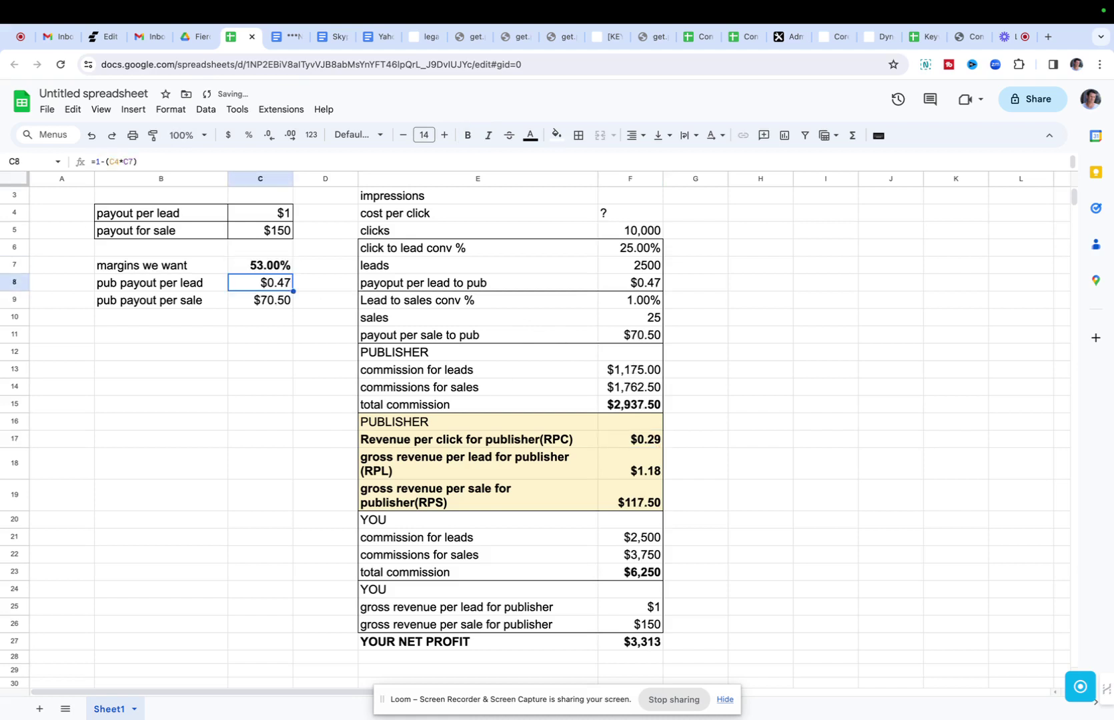
pyautogui.click(262, 267)
pyautogui.write('53')
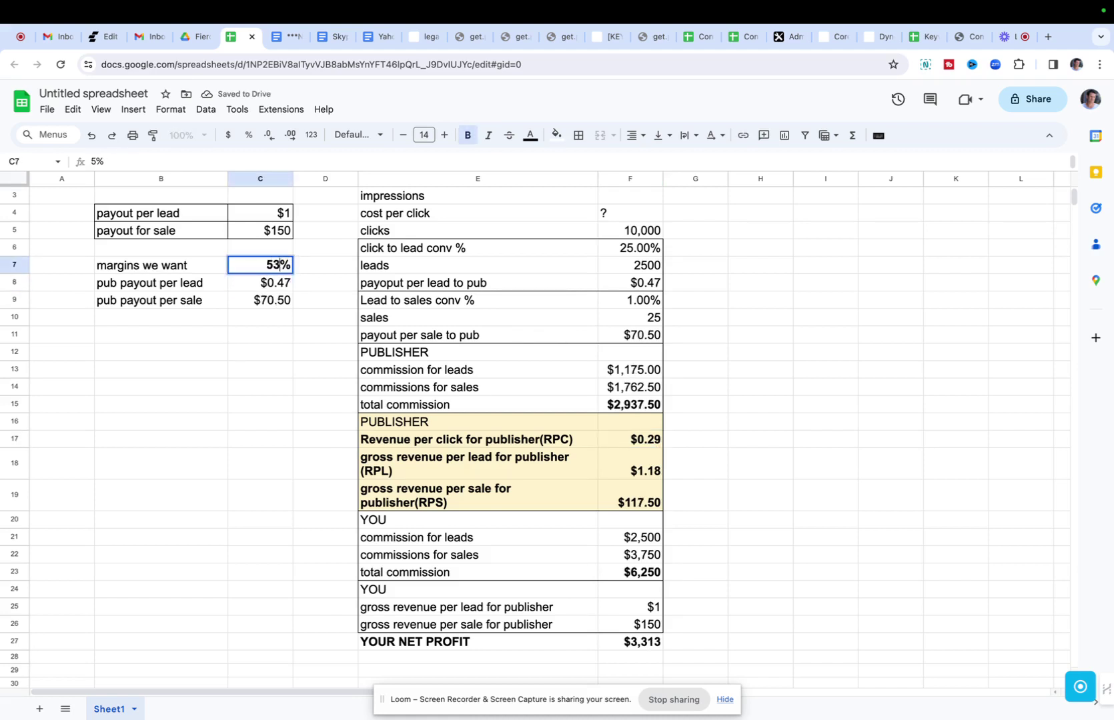
pyautogui.press('Return')
# Step: Set the desired margin in cell C7 to 52%
pyautogui.click(262, 267)
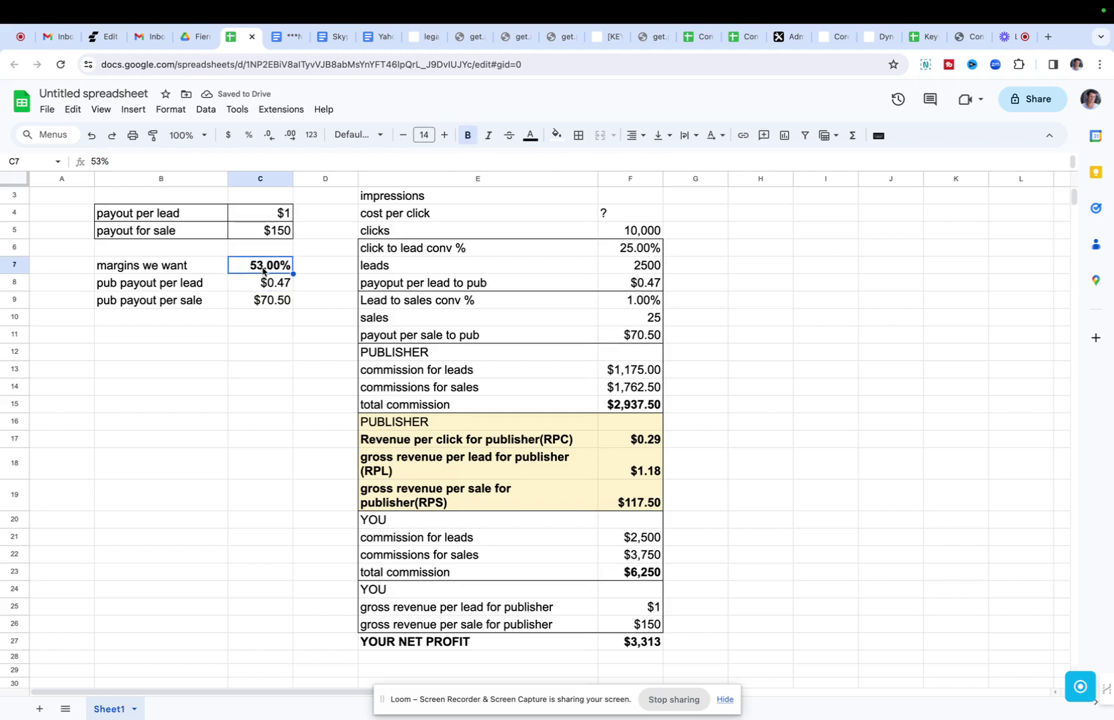
pyautogui.write('52')
pyautogui.press('Return')
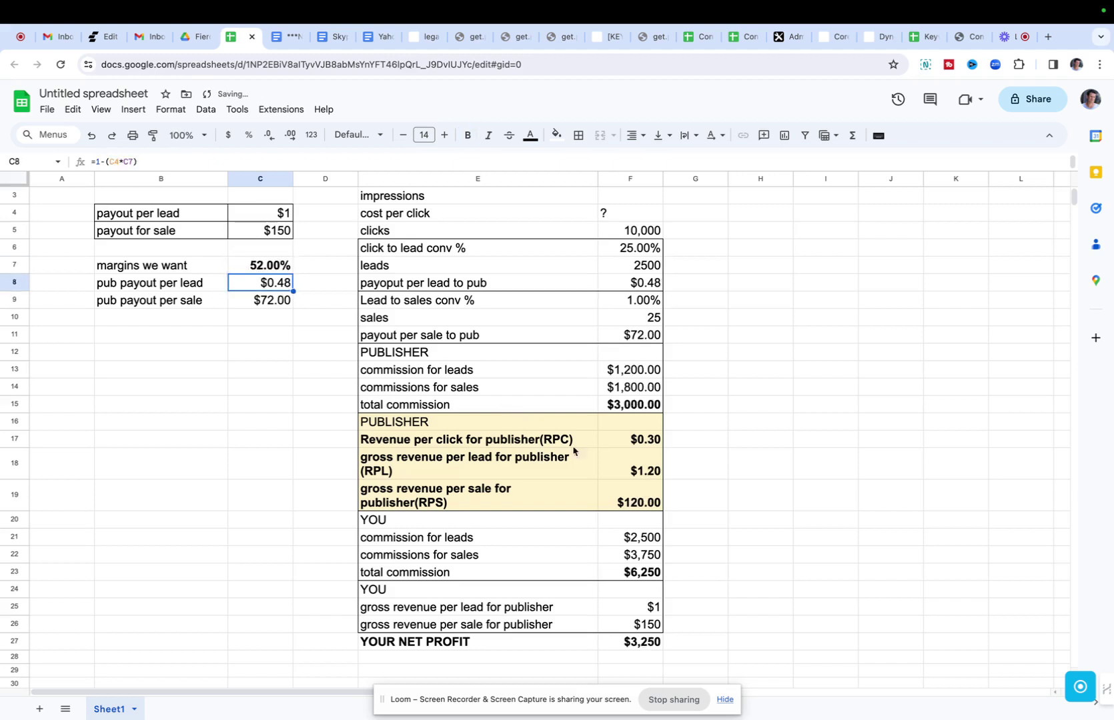
# Step: Compare the lead and sale payouts in B4:C5 with the publisher revenue figures in E16:F19
pyautogui.click(264, 266)
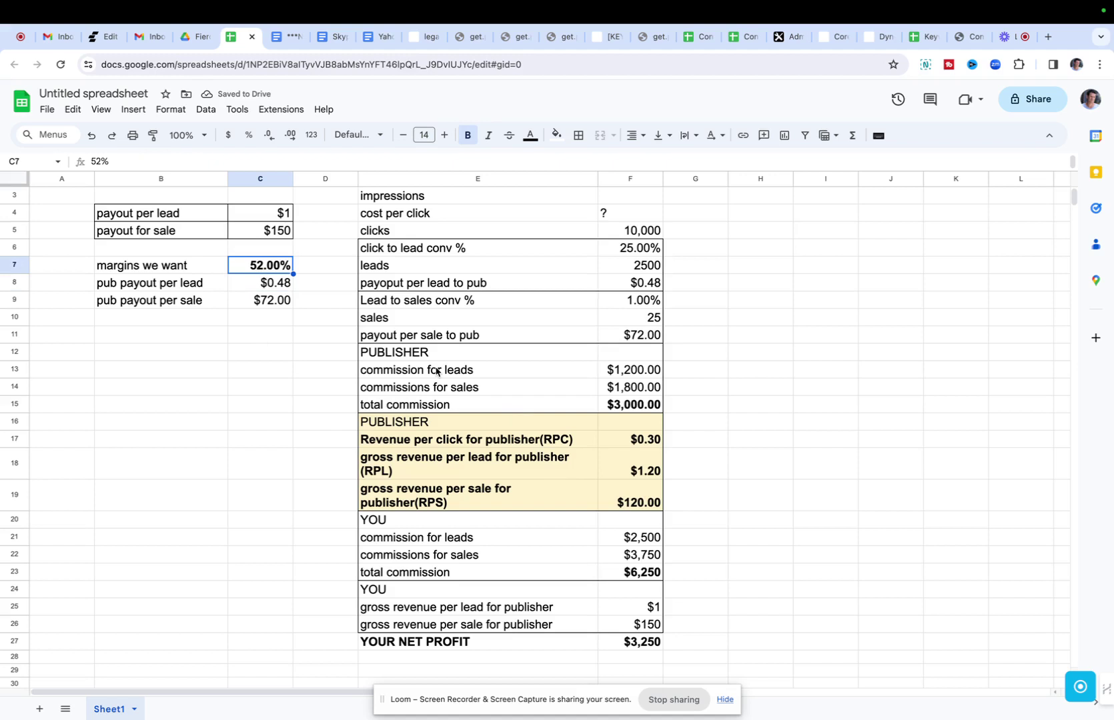
pyautogui.click(635, 444)
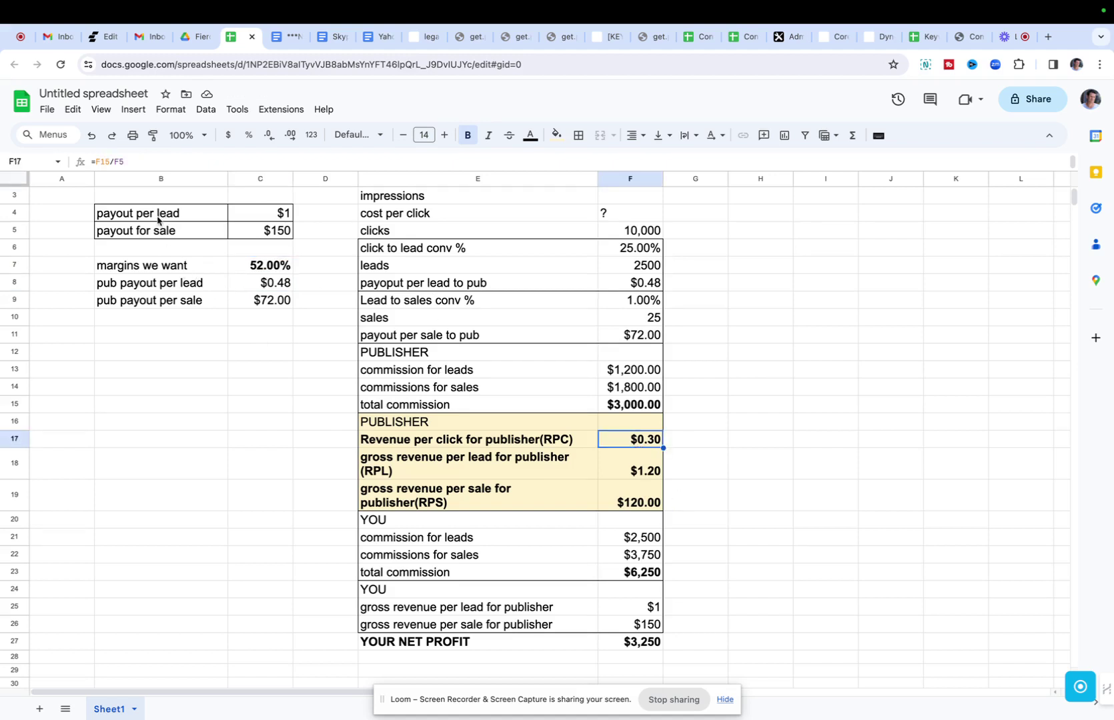
pyautogui.moveTo(157, 220); pyautogui.dragTo(273, 232)
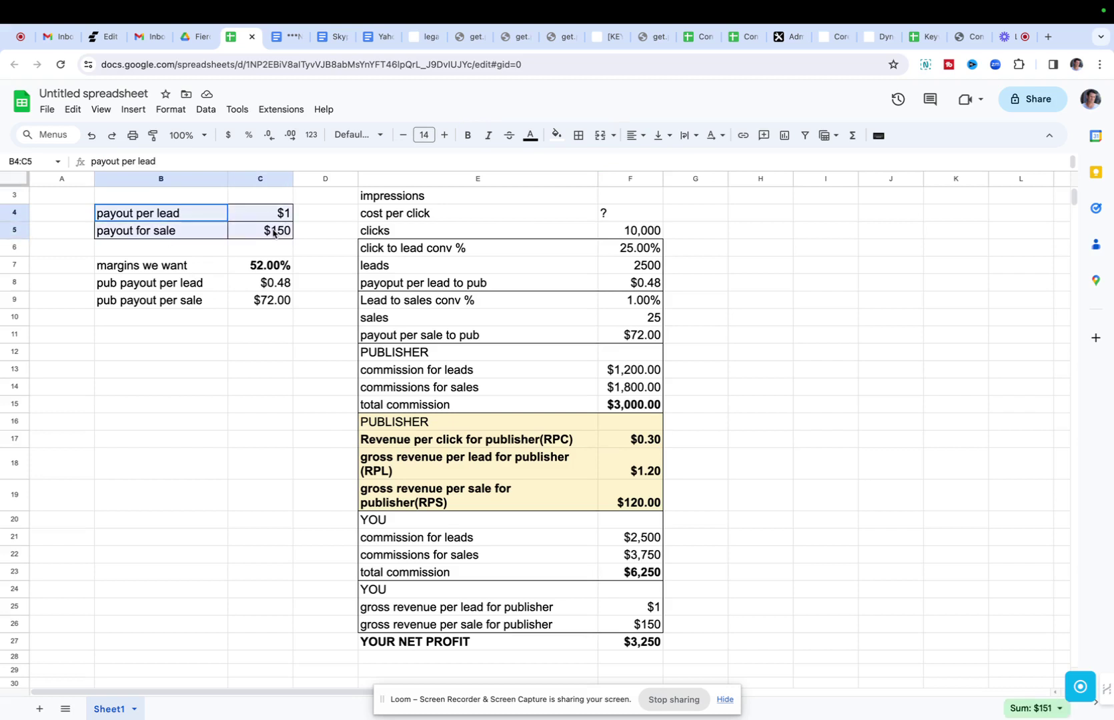
pyautogui.click(645, 442)
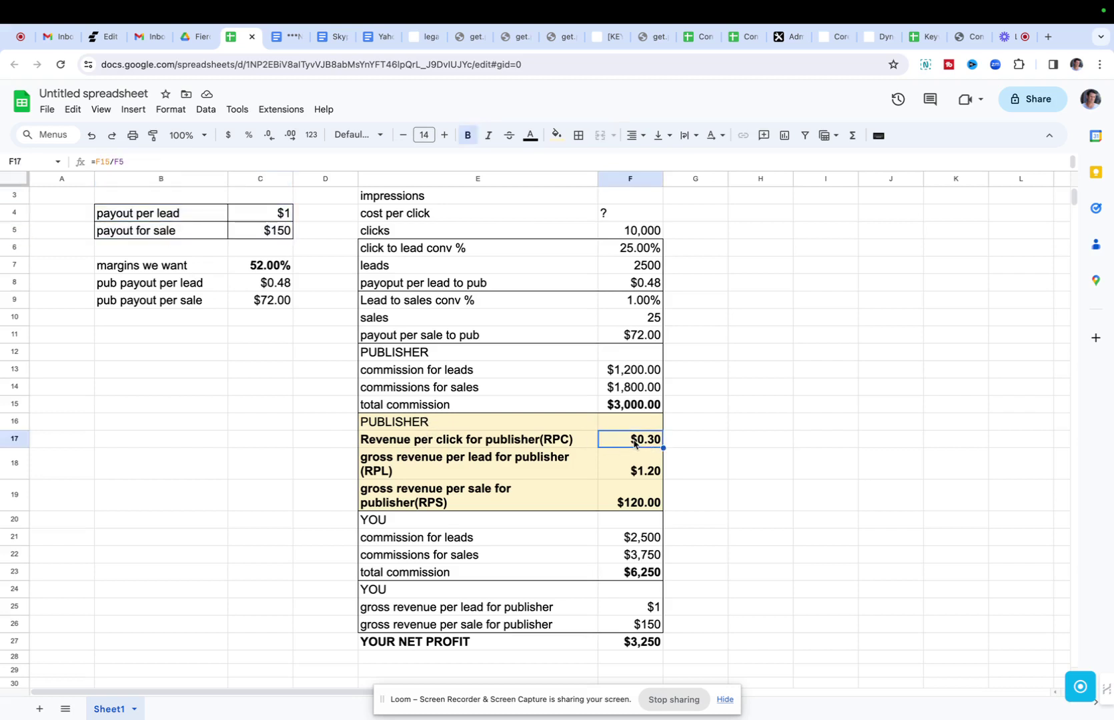
pyautogui.moveTo(434, 424); pyautogui.dragTo(631, 502)
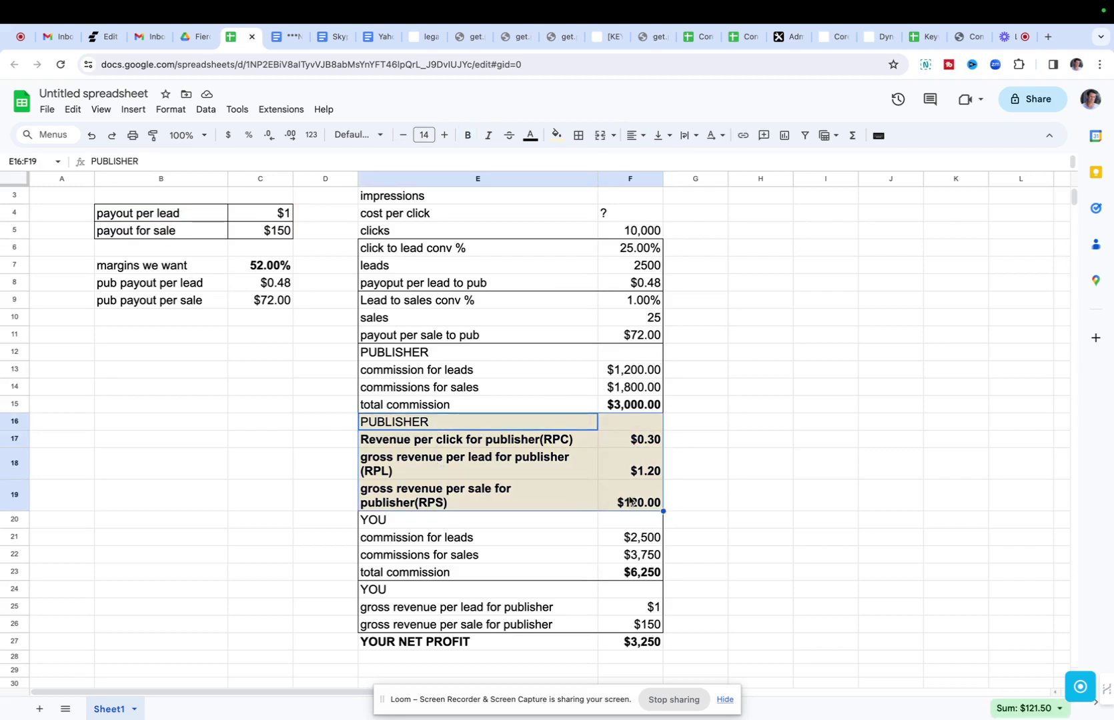
pyautogui.click(561, 427)
pyautogui.click(457, 443)
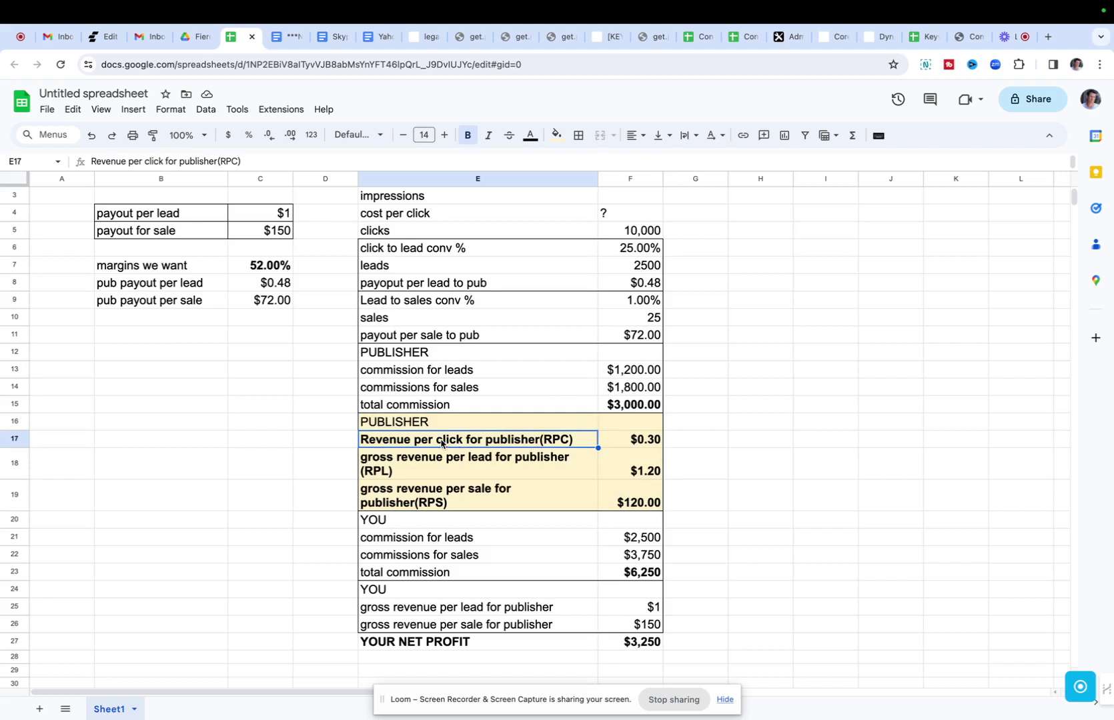
# Step: Enter 1,000,000 impressions in cell F3 and compare it with the publisher's total commission in F15
pyautogui.scroll(1, 445, 440)
pyautogui.moveTo(480, 228); pyautogui.dragTo(620, 228)
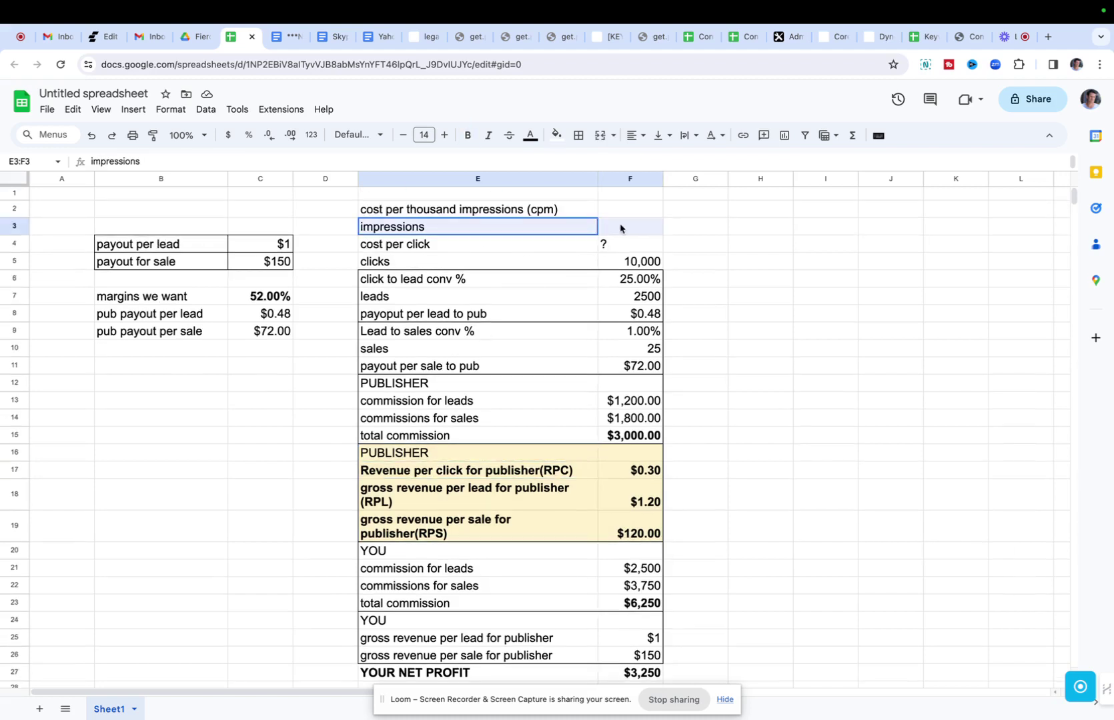
pyautogui.press('Up')
pyautogui.hotkey('shift', 'Right')
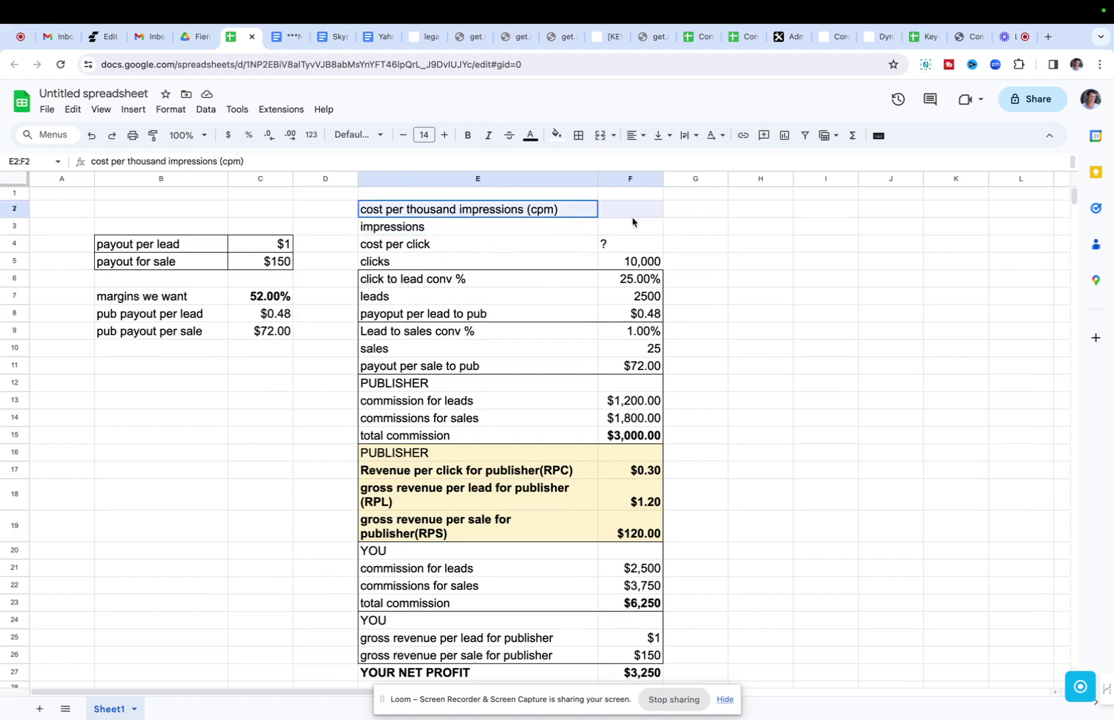
pyautogui.click(632, 234)
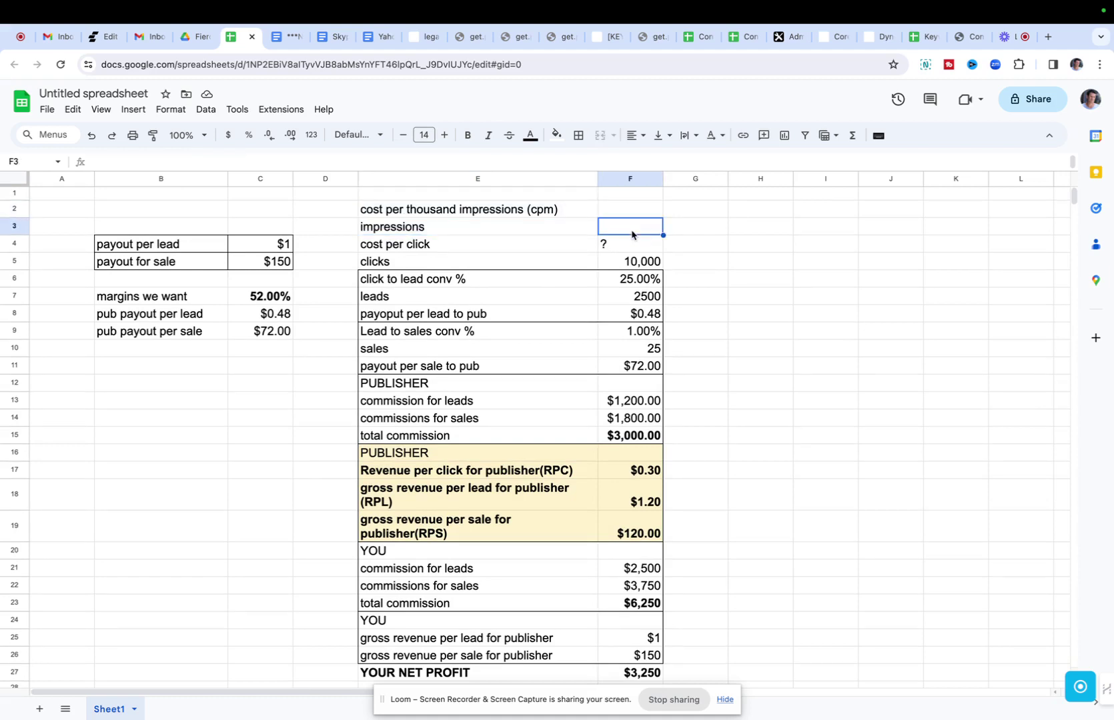
pyautogui.write('1,000,000')
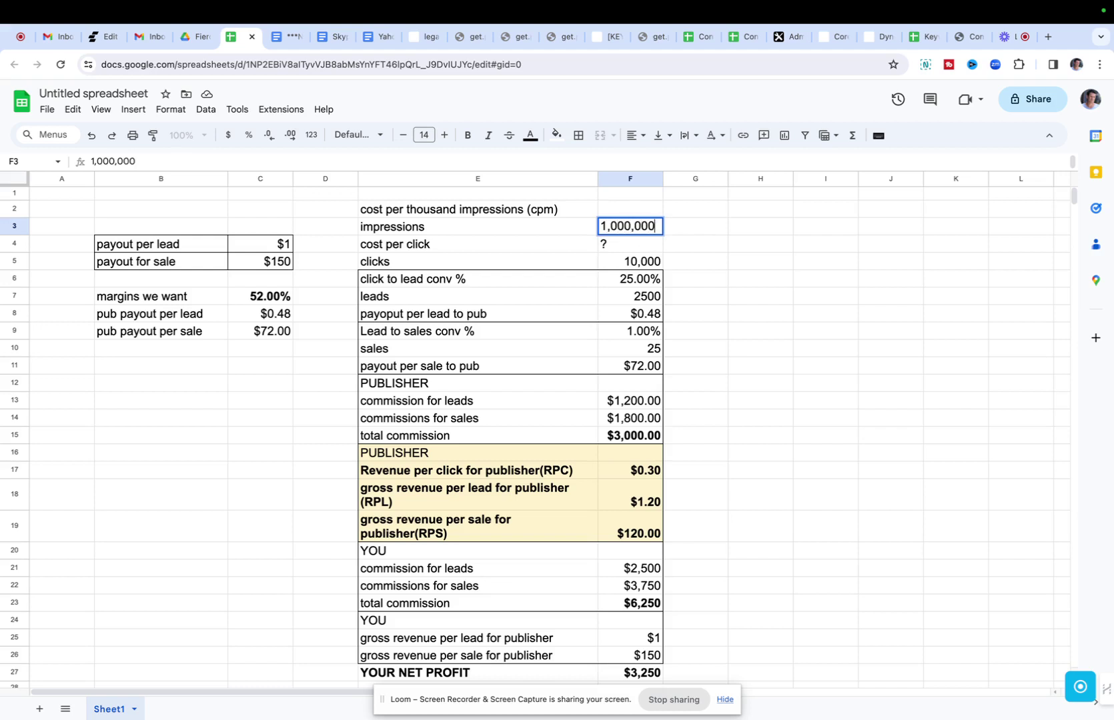
pyautogui.press('Tab')
pyautogui.click(645, 231)
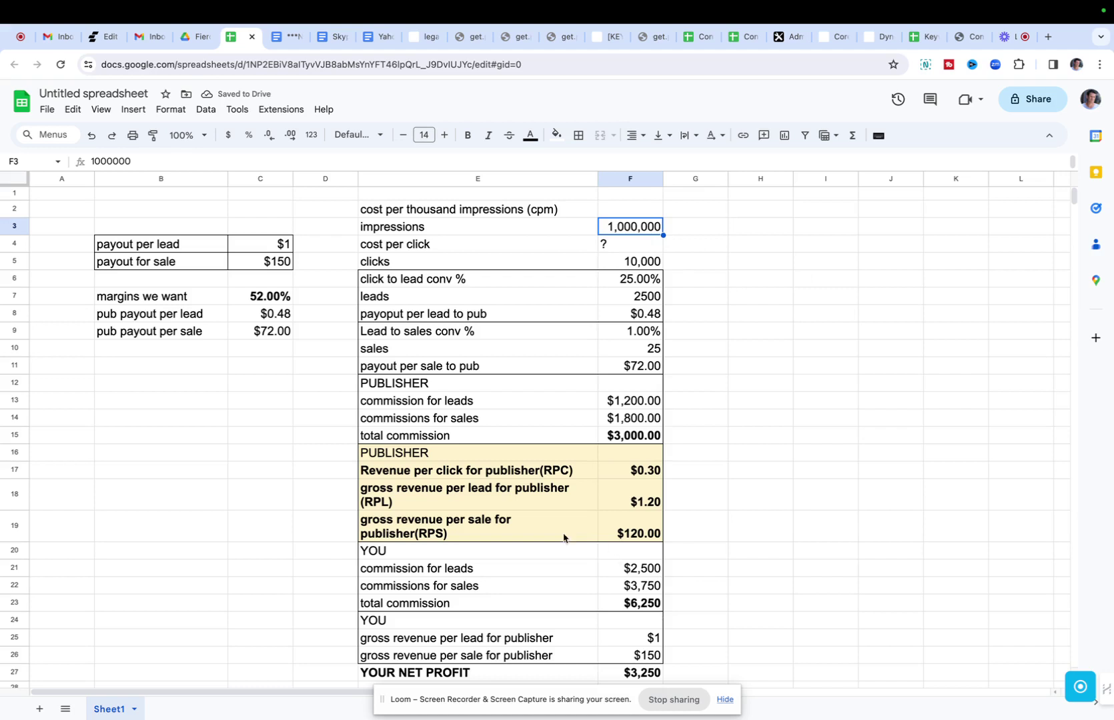
pyautogui.click(635, 440)
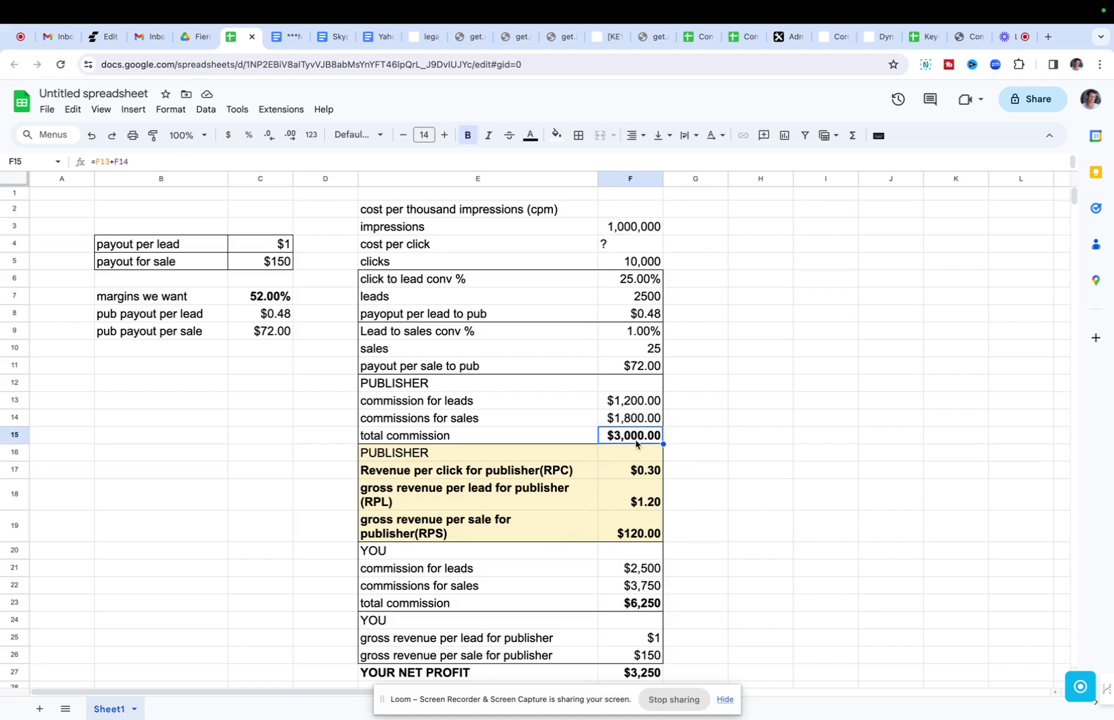
pyautogui.click(633, 228)
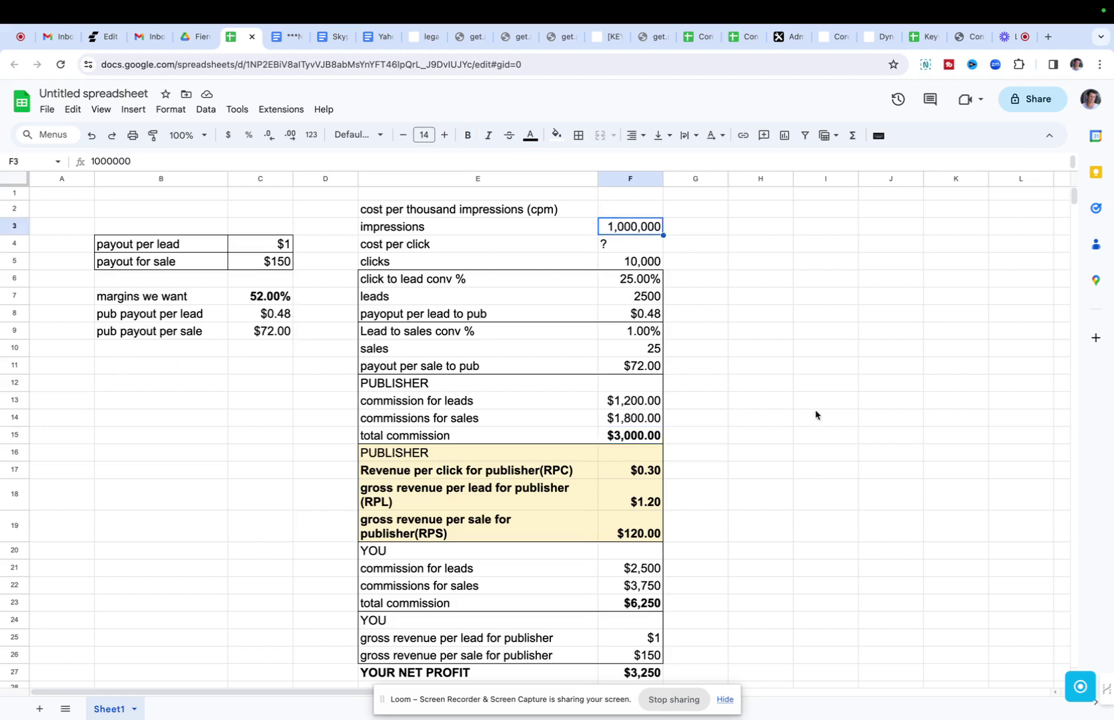
# Step: Enter the label "CPM" in cell B18, beside the publisher revenue block
pyautogui.click(127, 421)
pyautogui.click(131, 494)
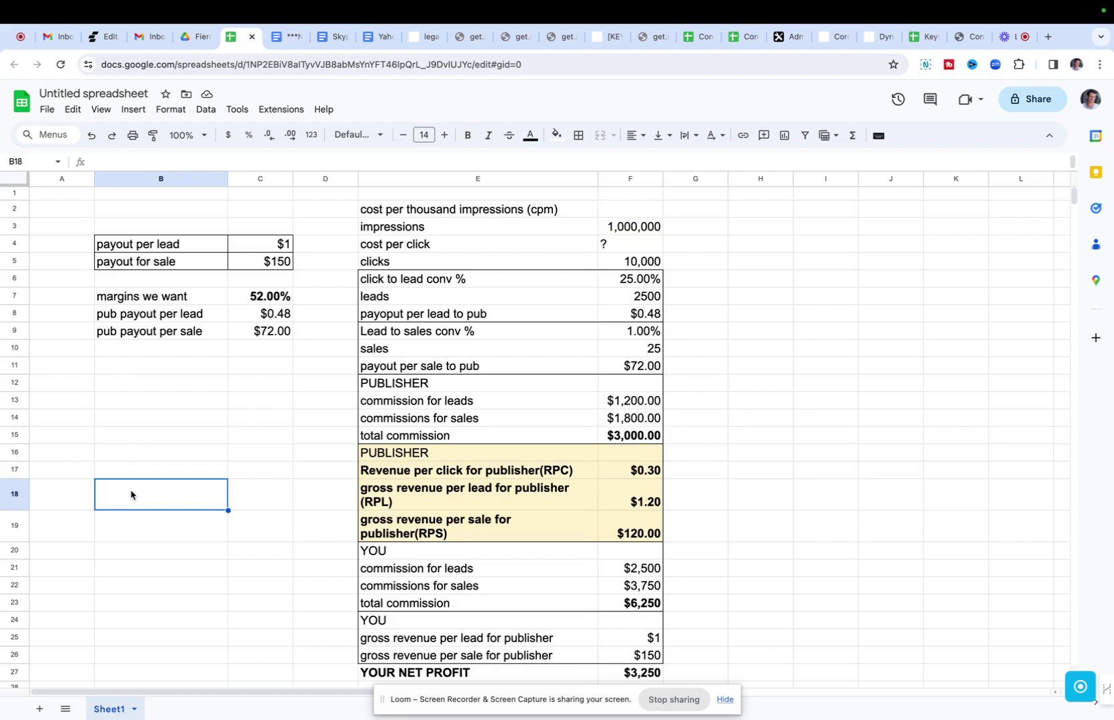
pyautogui.write('COM')
pyautogui.press('BackSpace')
pyautogui.press('BackSpace')
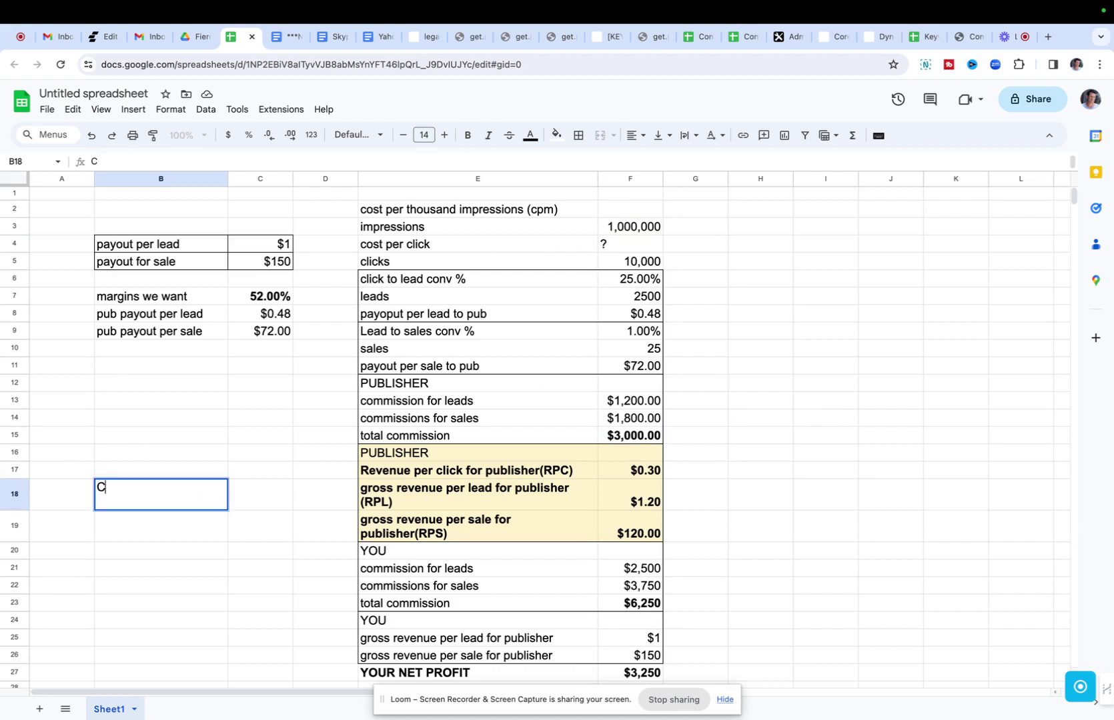
pyautogui.write('PM')
pyautogui.press('Return')
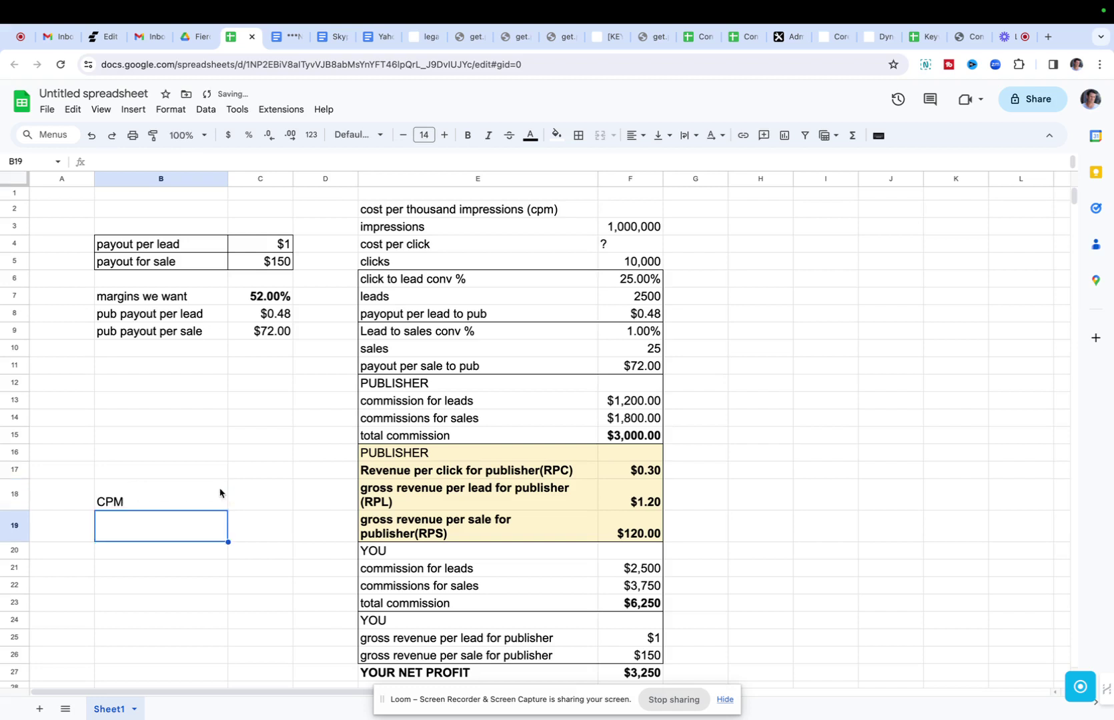
# Step: Calculate the CPM in cell C18 with the formula =F15/(F3/1000)
pyautogui.click(249, 495)
pyautogui.write('=')
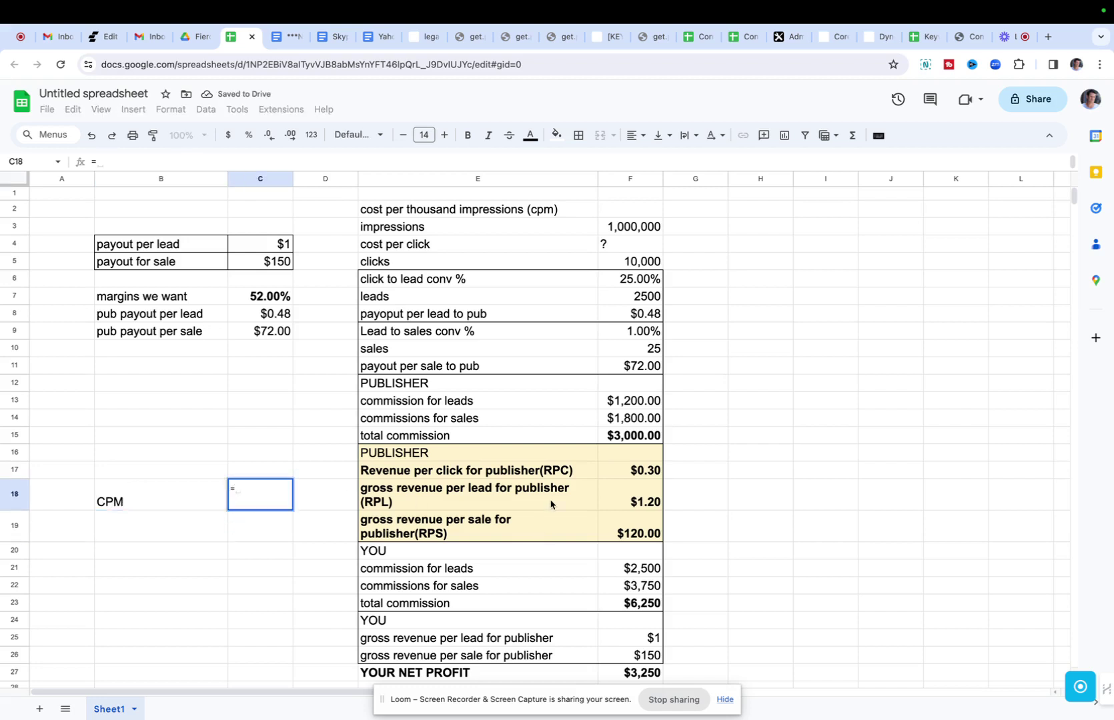
pyautogui.click(619, 436)
pyautogui.write('/(')
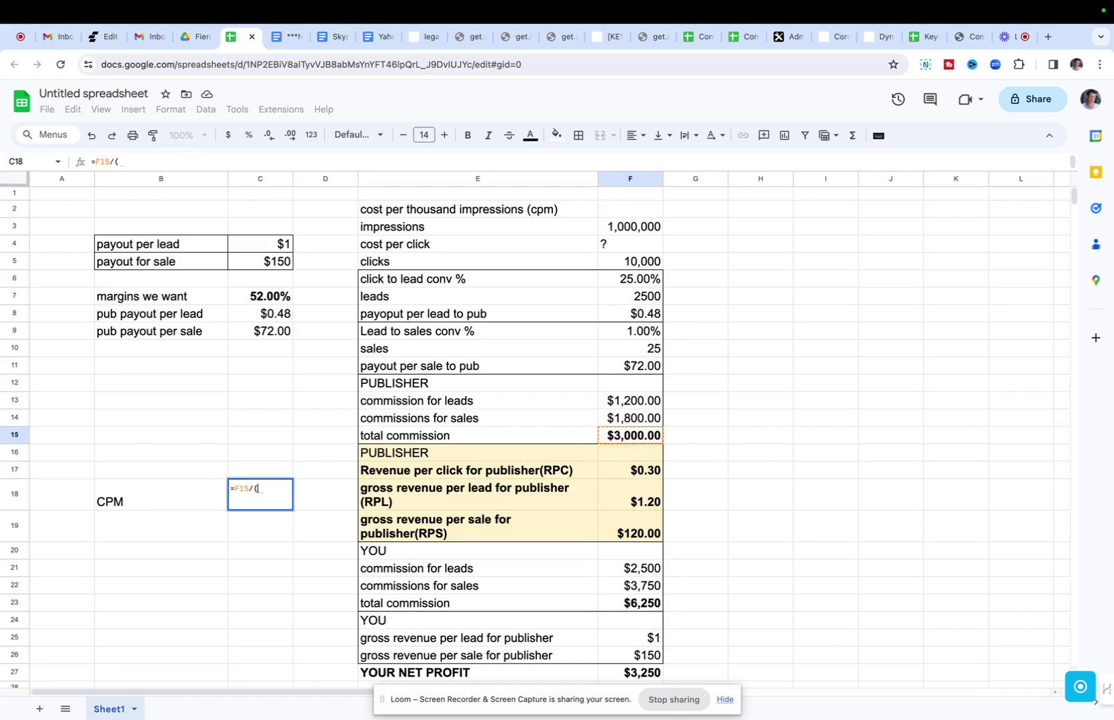
pyautogui.click(639, 229)
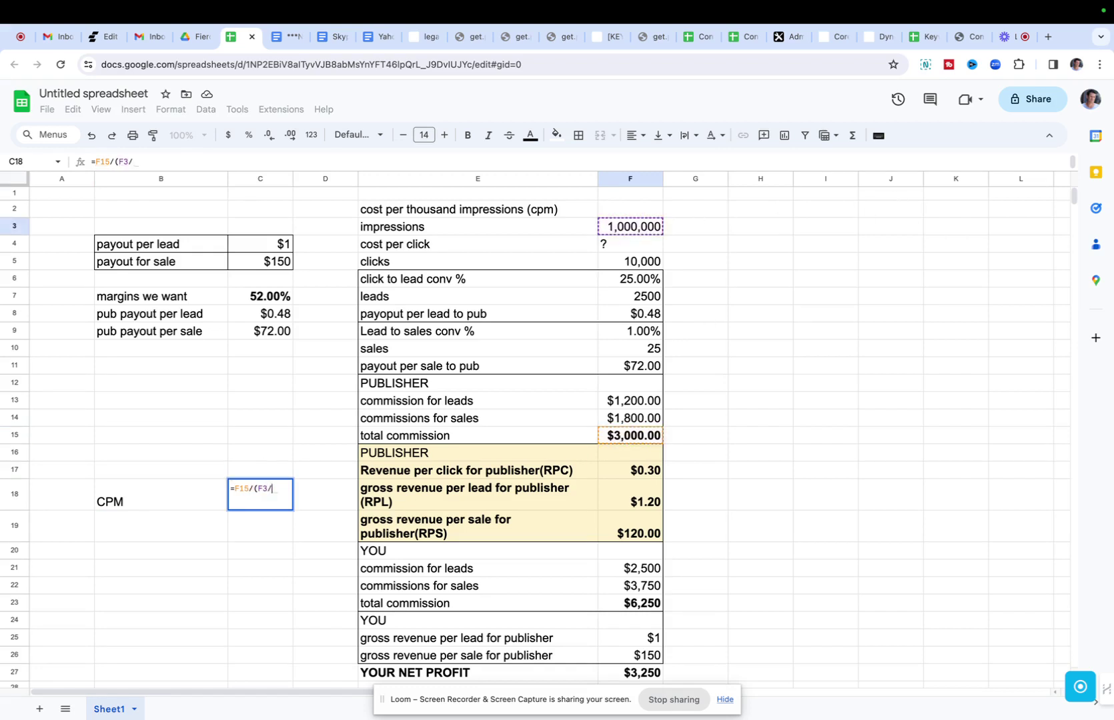
pyautogui.write('/1000)')
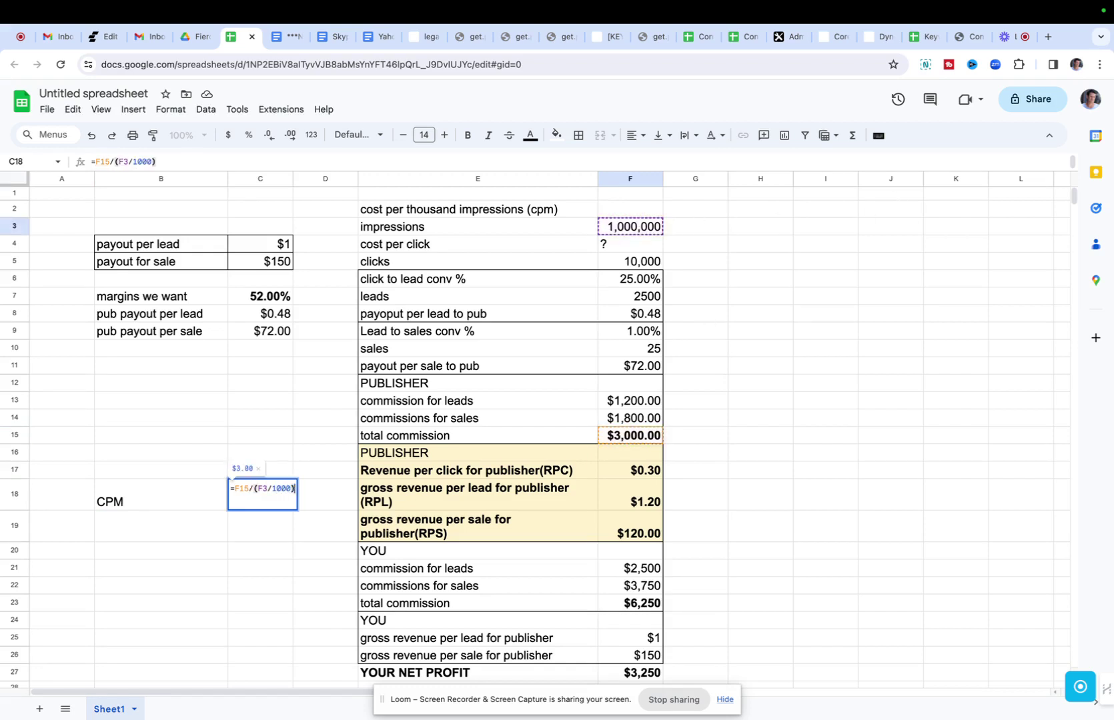
pyautogui.press('Return')
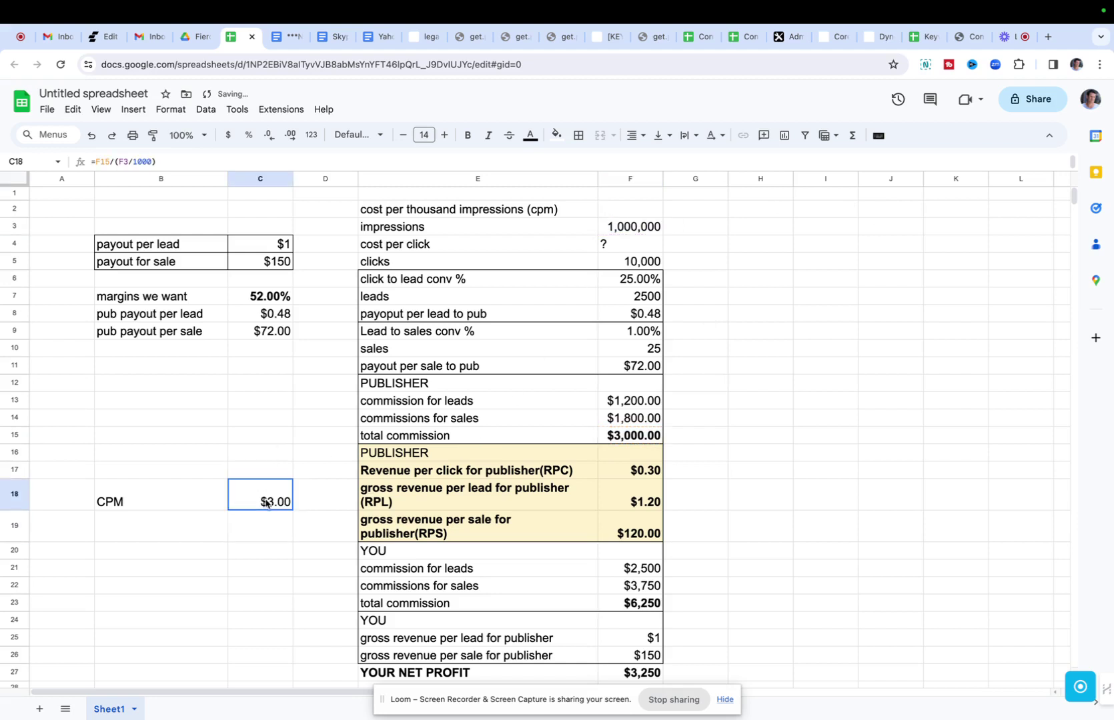
# Step: Compare the CPM in B18:C18 with the impressions, the publisher's and your own total commissions, and the net profit in F27
pyautogui.moveTo(261, 500); pyautogui.dragTo(179, 506)
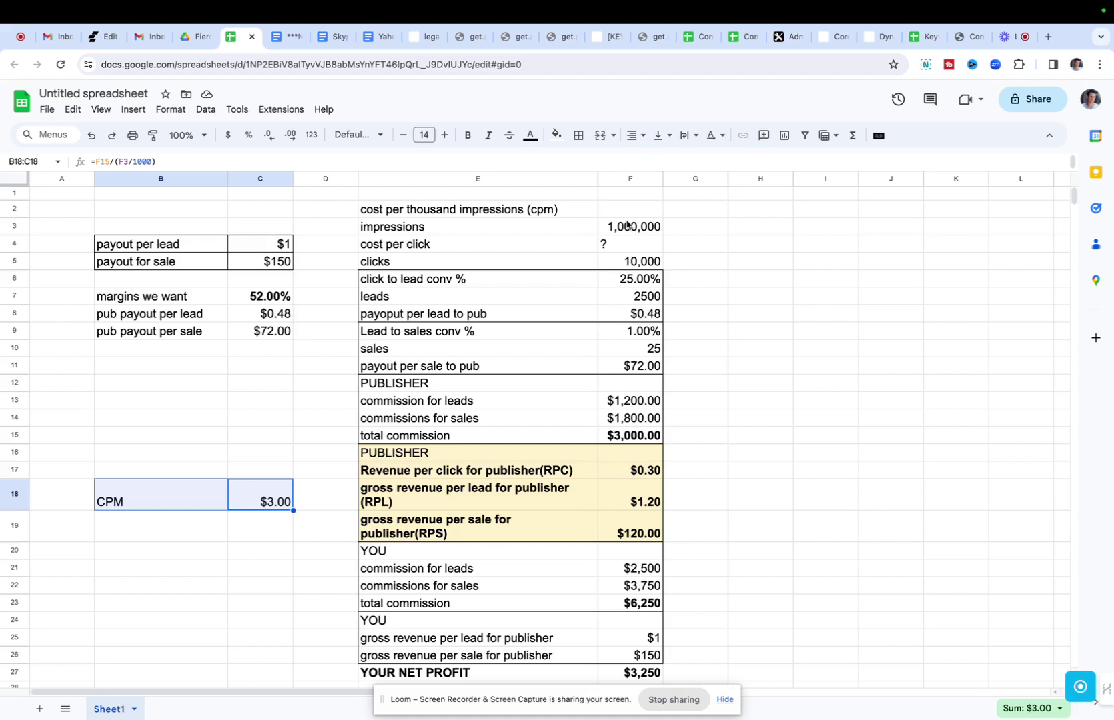
pyautogui.click(138, 506)
pyautogui.moveTo(227, 510); pyautogui.dragTo(250, 508)
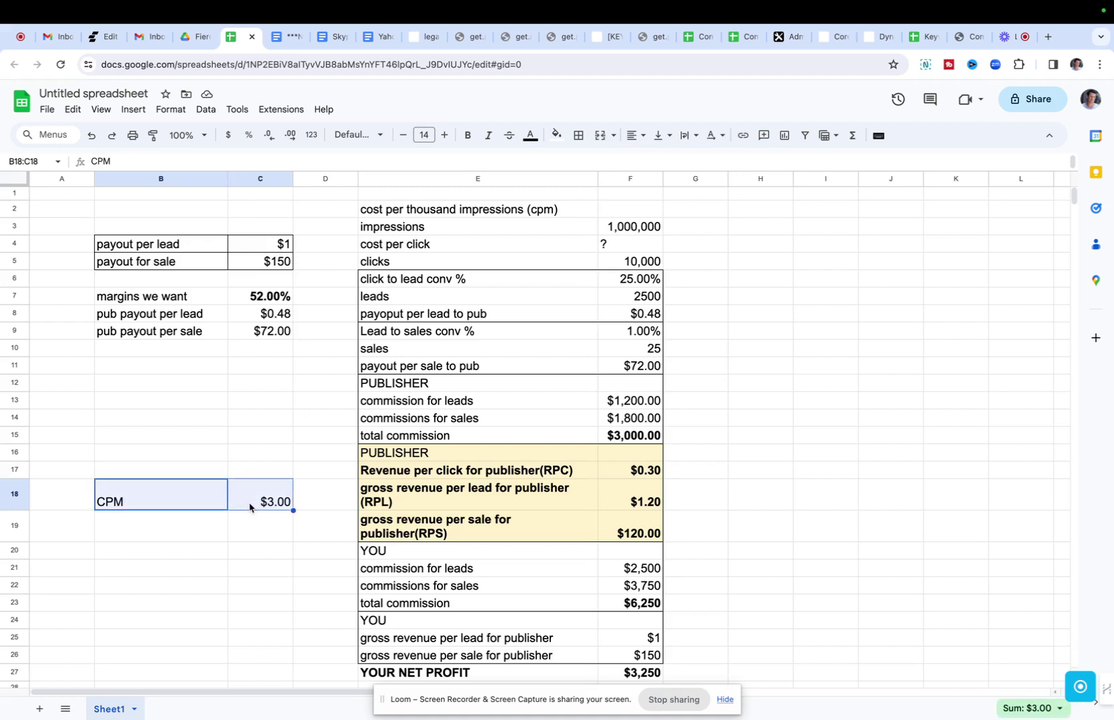
pyautogui.click(638, 436)
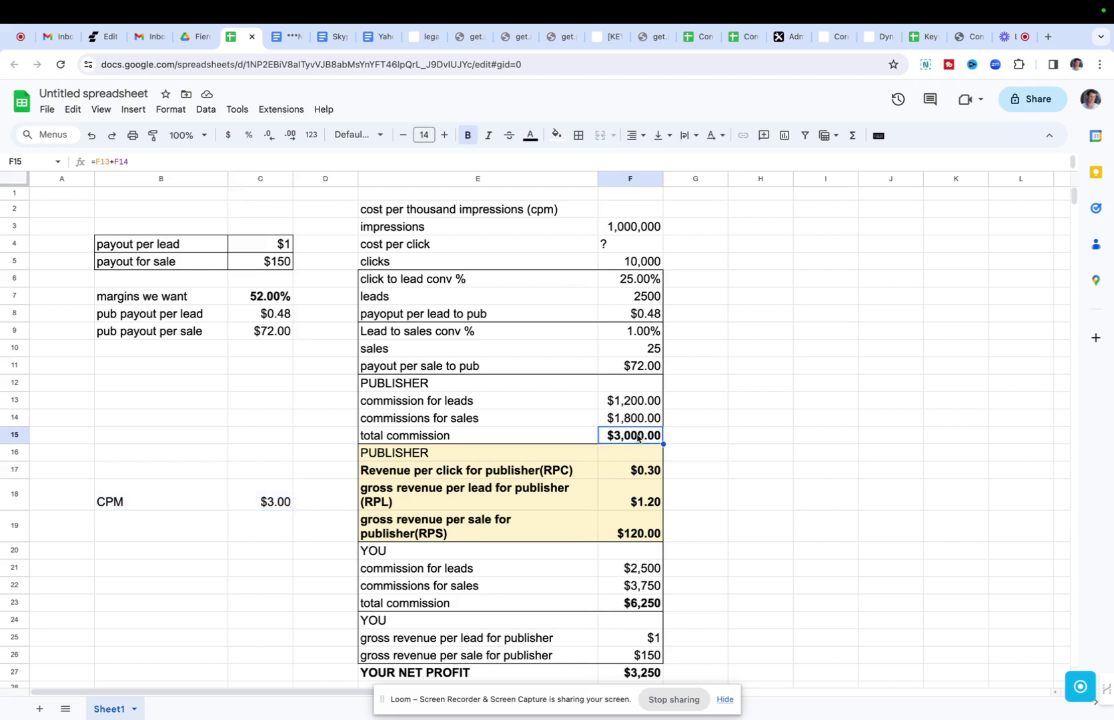
pyautogui.click(634, 228)
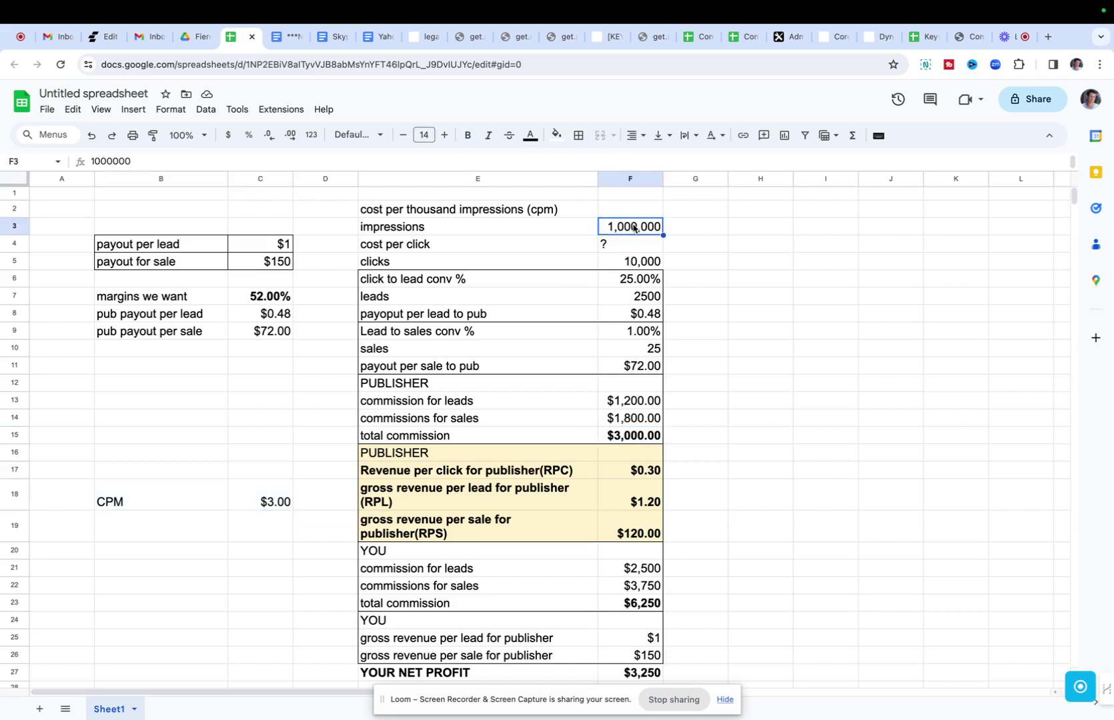
pyautogui.click(645, 440)
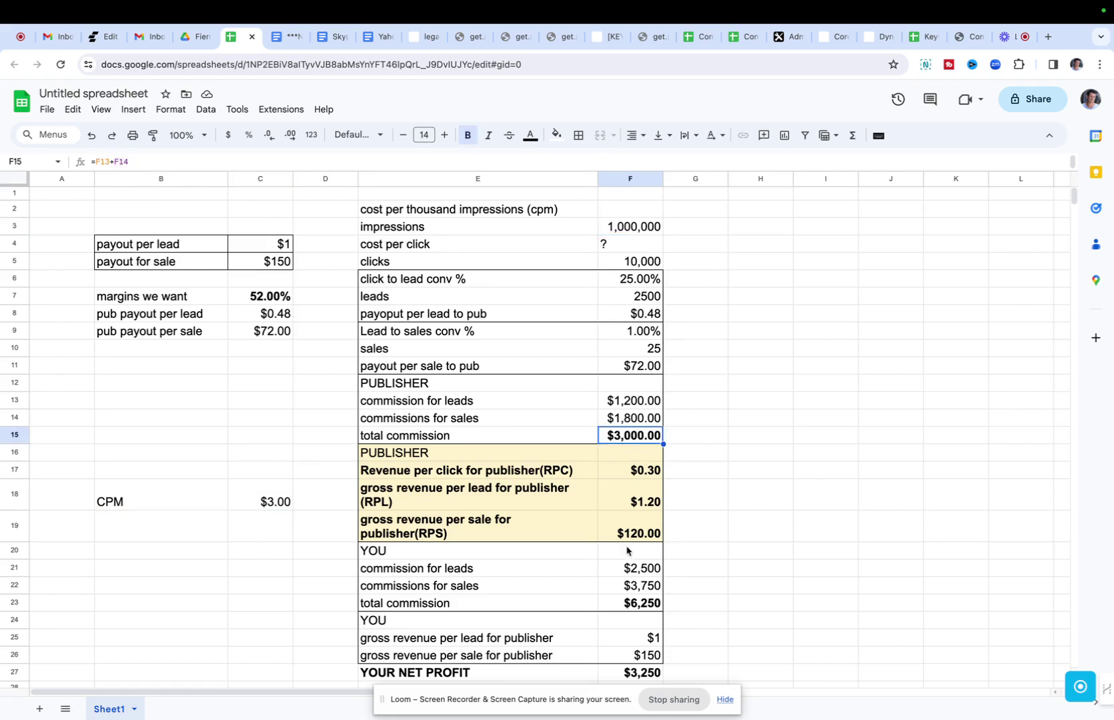
pyautogui.scroll(-2, 627, 550)
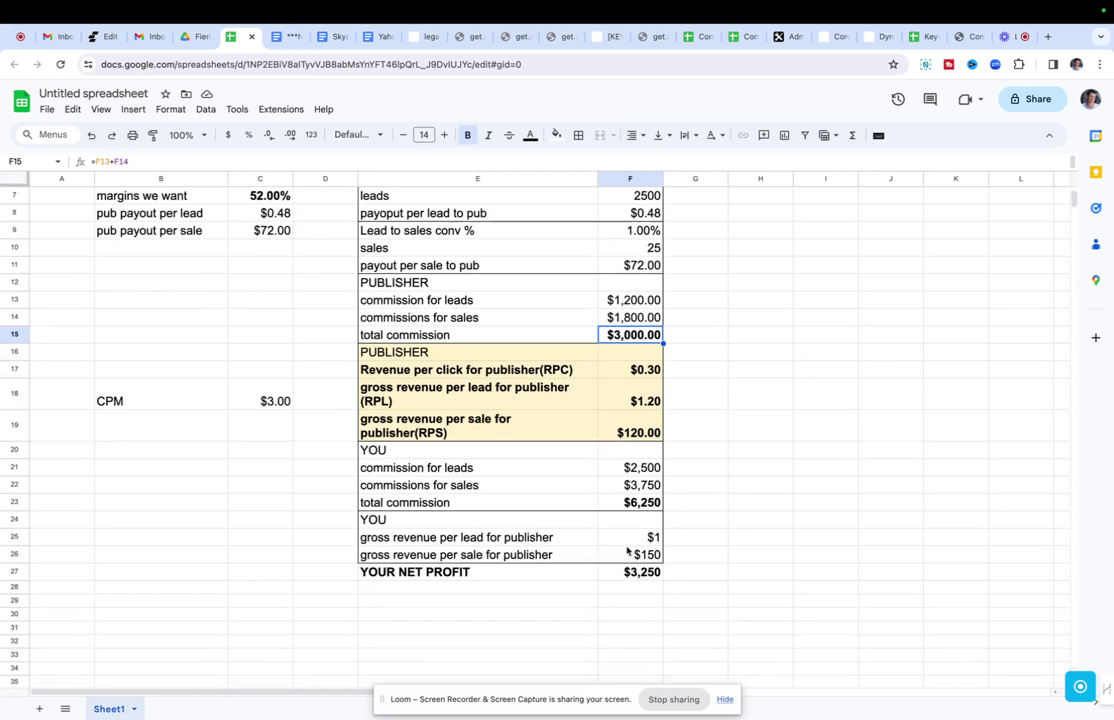
pyautogui.click(645, 507)
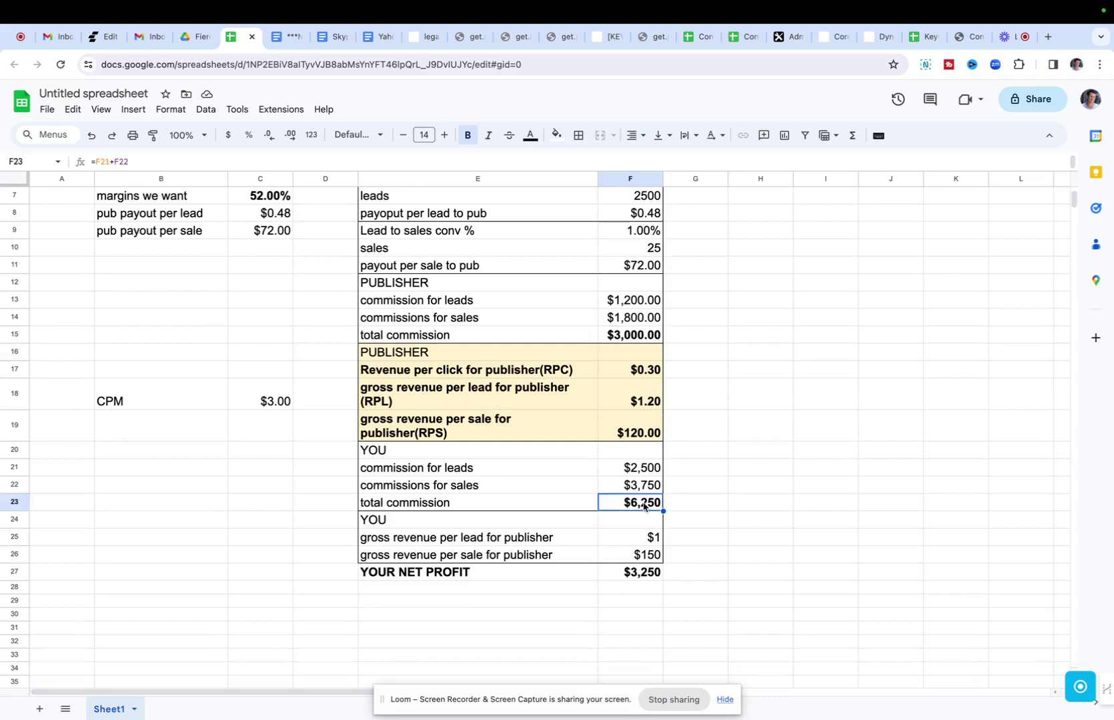
pyautogui.click(641, 578)
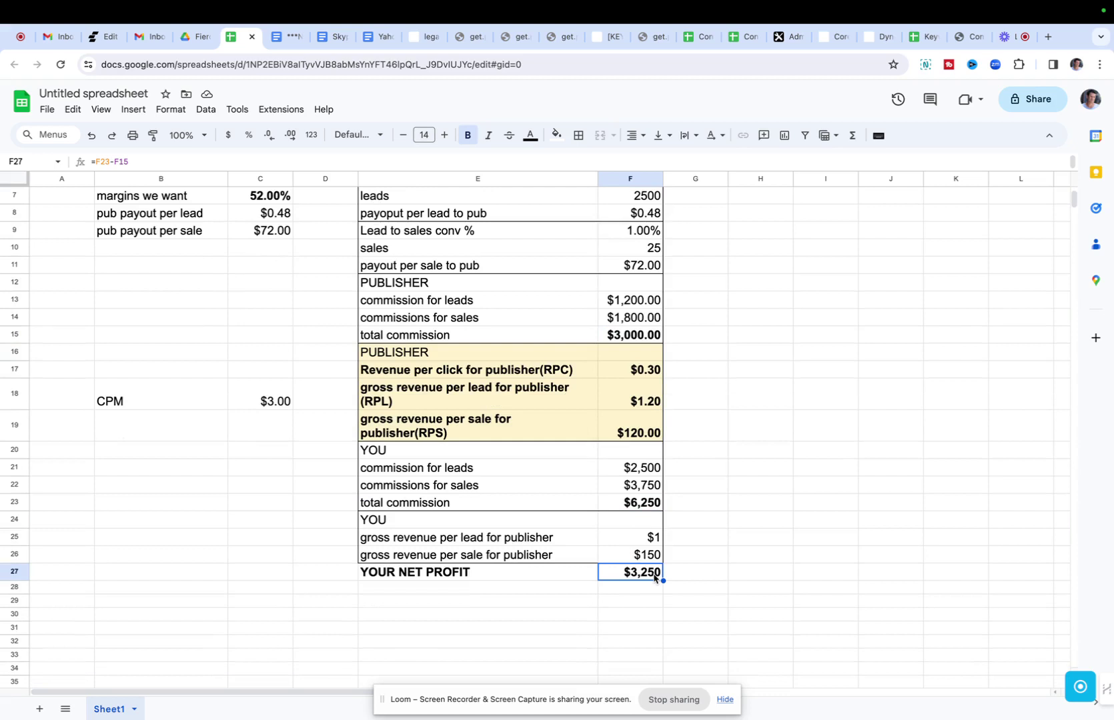
# Step: Highlight the click-to-lead and lead-to-sales conversion rows, E6:F6 and E9:F9, with a yellow fill
pyautogui.scroll(1, 687, 340)
pyautogui.moveTo(635, 267); pyautogui.dragTo(570, 267)
pyautogui.scroll(3, 571, 268)
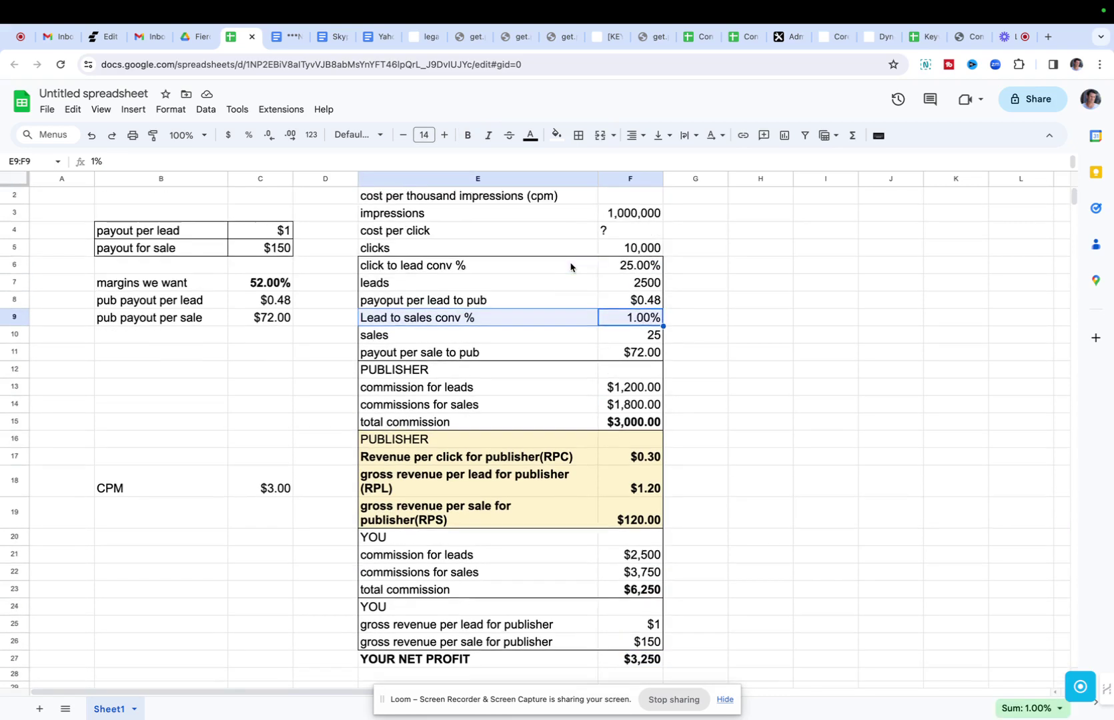
pyautogui.click(542, 281)
pyautogui.moveTo(591, 283); pyautogui.dragTo(621, 277)
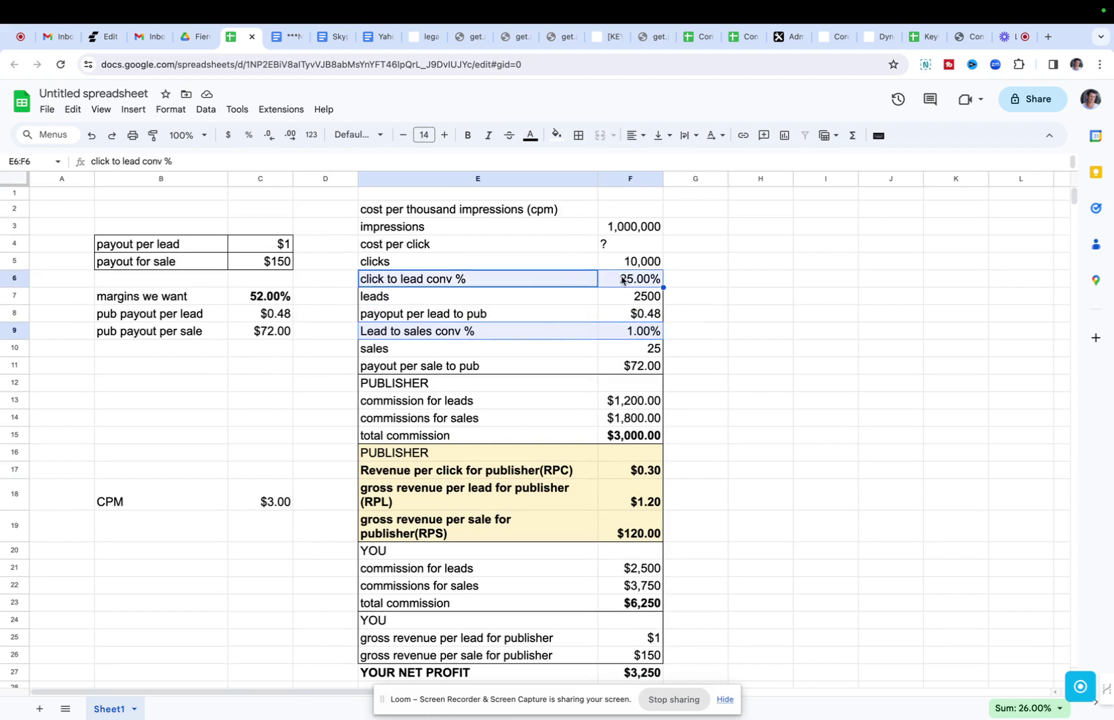
pyautogui.click(557, 136)
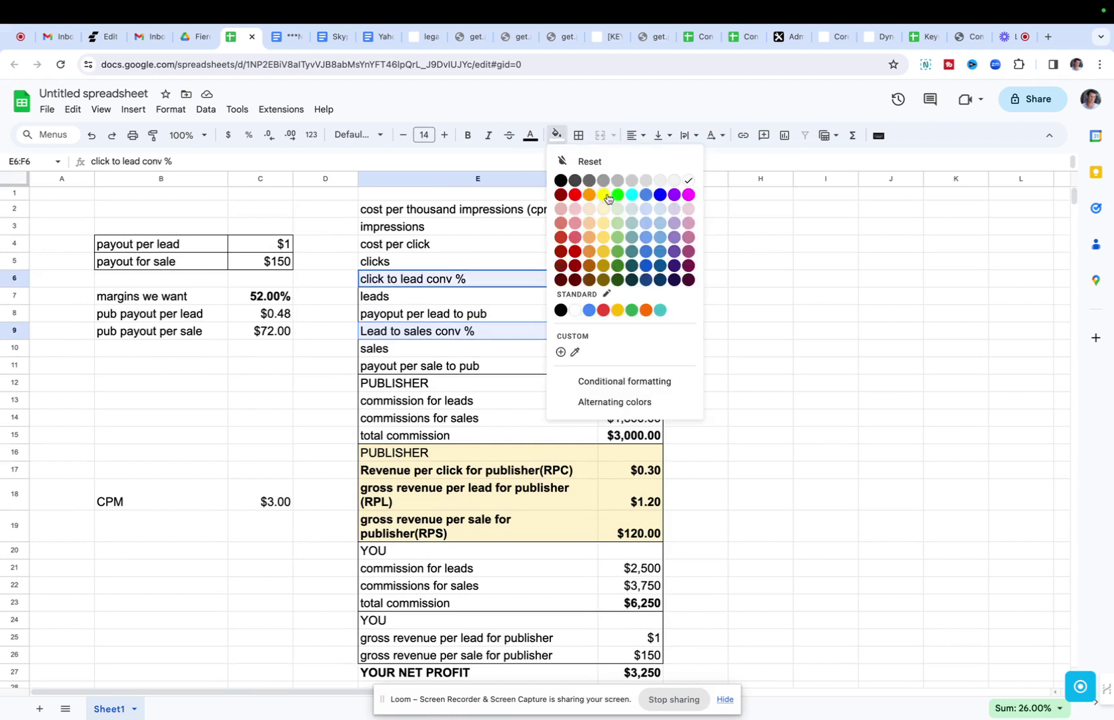
pyautogui.click(605, 199)
pyautogui.click(754, 319)
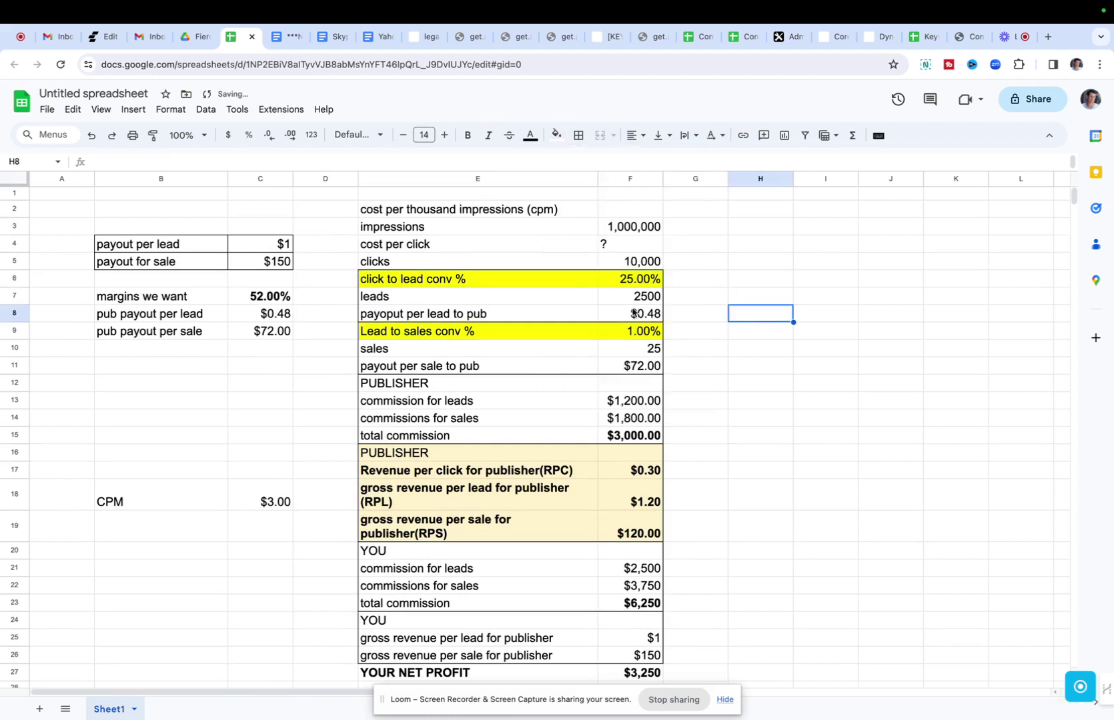
# Step: Review the click-to-lead and lead-to-sales conversion percentages in cells F6 and F9
pyautogui.click(628, 285)
pyautogui.click(629, 332)
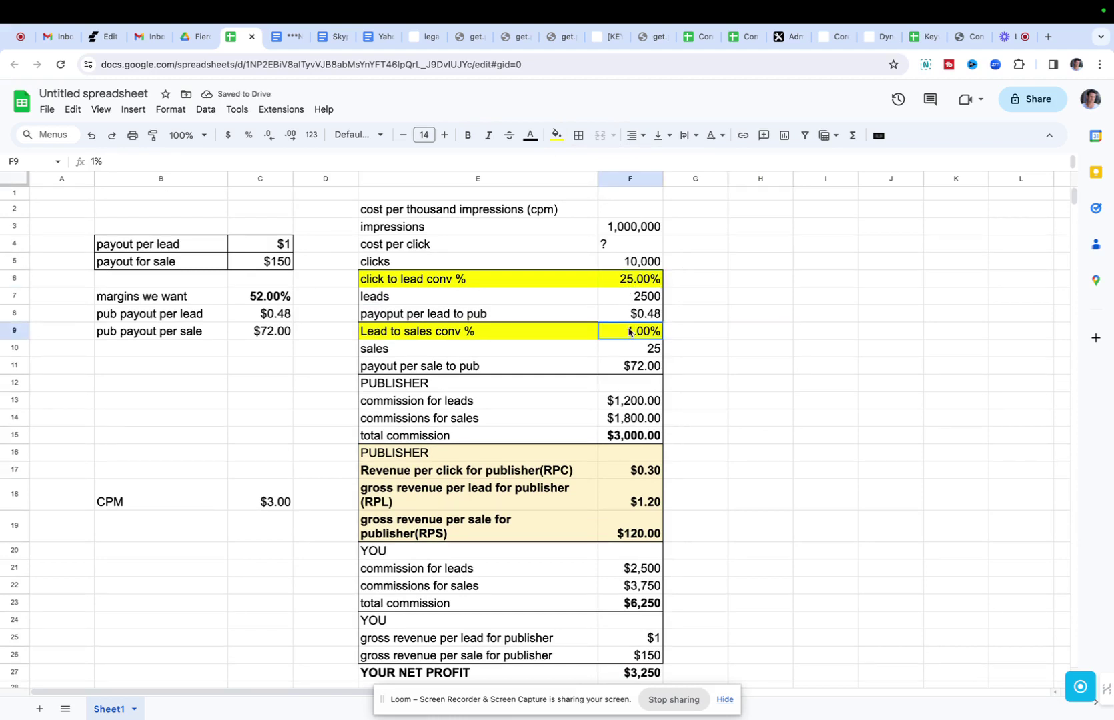
pyautogui.click(625, 281)
pyautogui.click(627, 331)
pyautogui.scroll(-1, 540, 528)
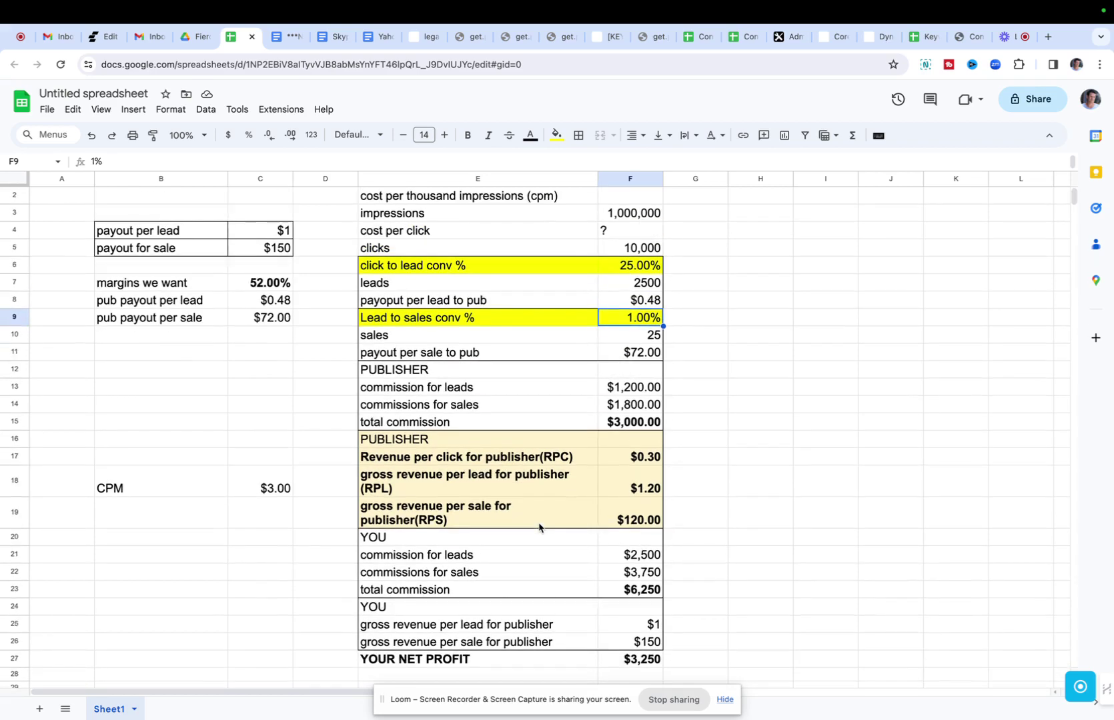
# Step: Enter the heading "YOUR PAYOUT" in cell B3, above the lead and sale payouts
pyautogui.scroll(1, 540, 527)
pyautogui.click(123, 227)
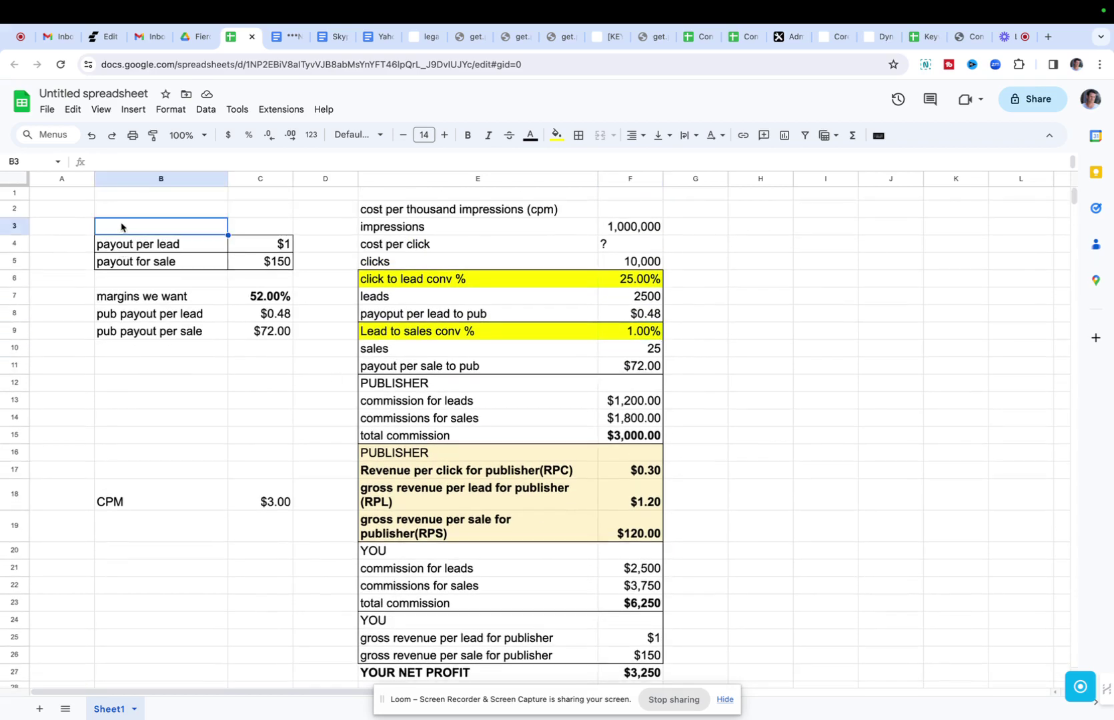
pyautogui.write('YOUR PAYOUT')
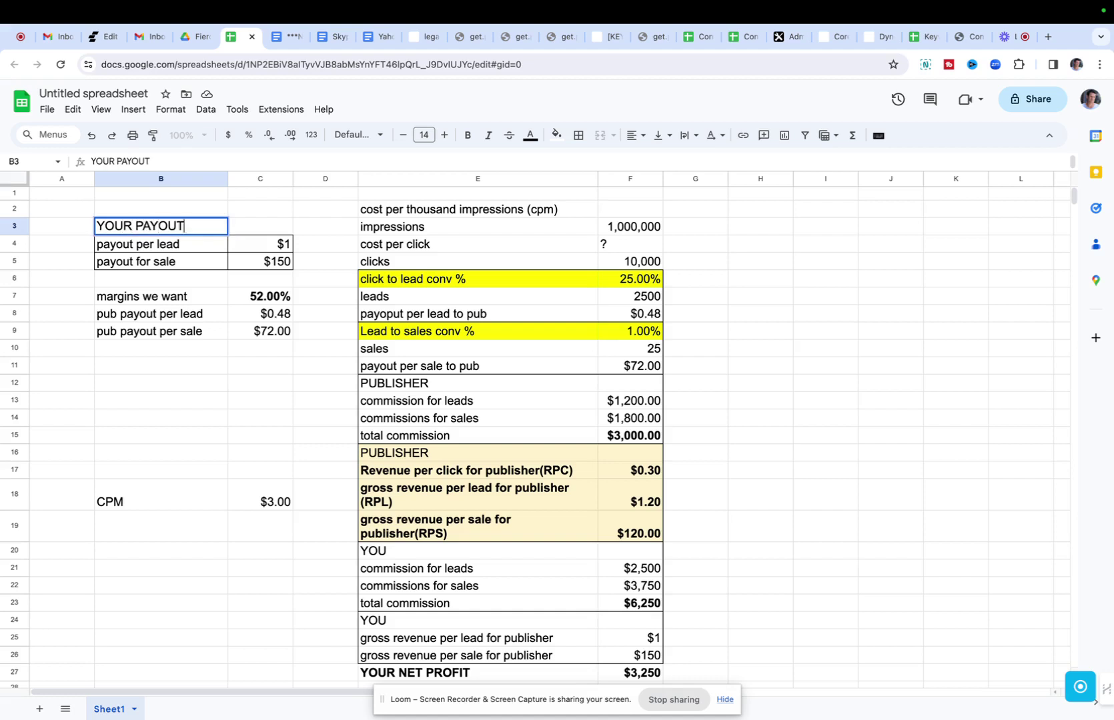
pyautogui.press('Return')
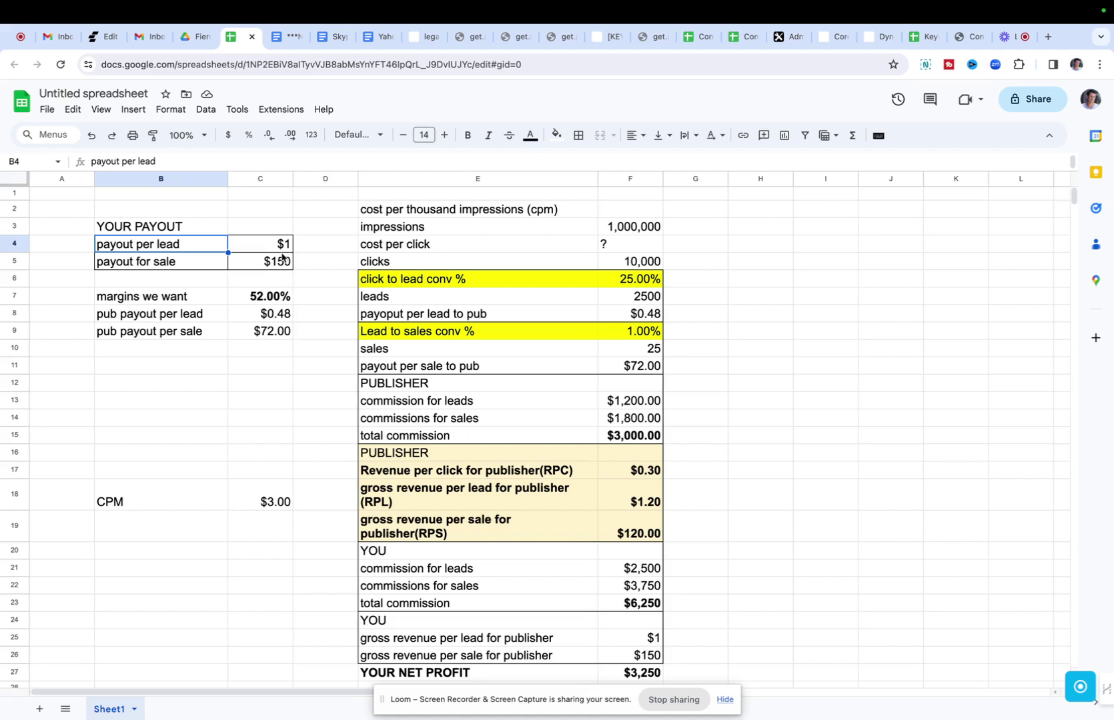
# Step: Examine the publisher revenue figures in E17:F19 and the click-to-lead conversion rate in E6:F6
pyautogui.click(80, 94)
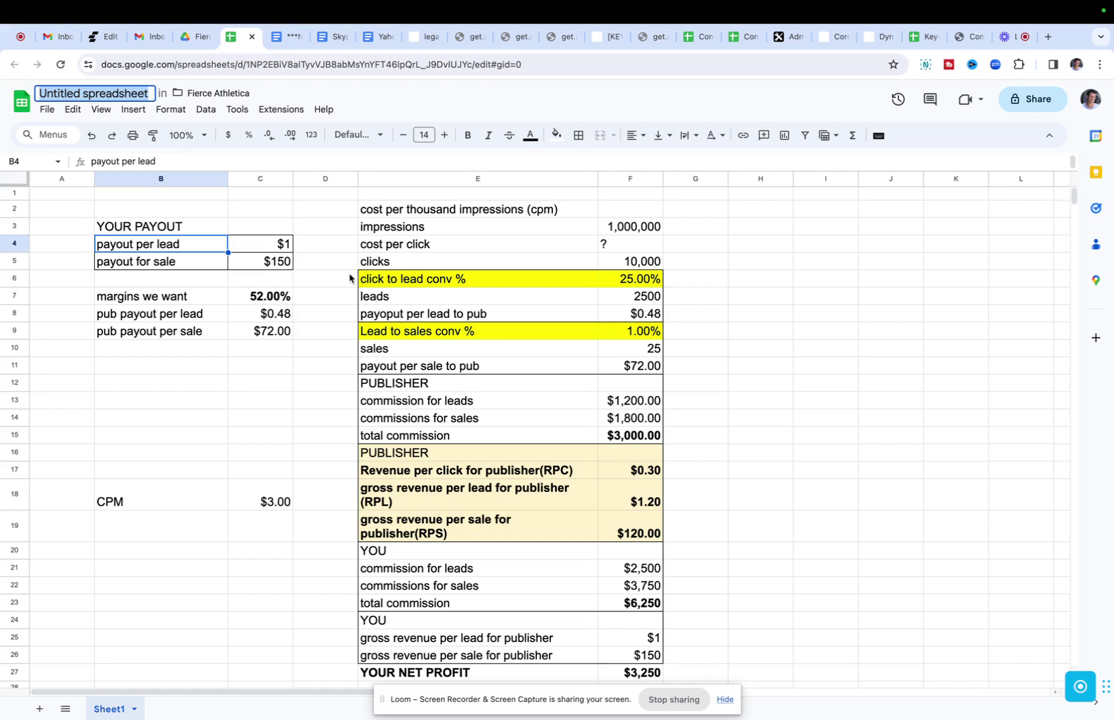
pyautogui.moveTo(470, 475); pyautogui.dragTo(474, 524)
pyautogui.moveTo(603, 535); pyautogui.dragTo(575, 468)
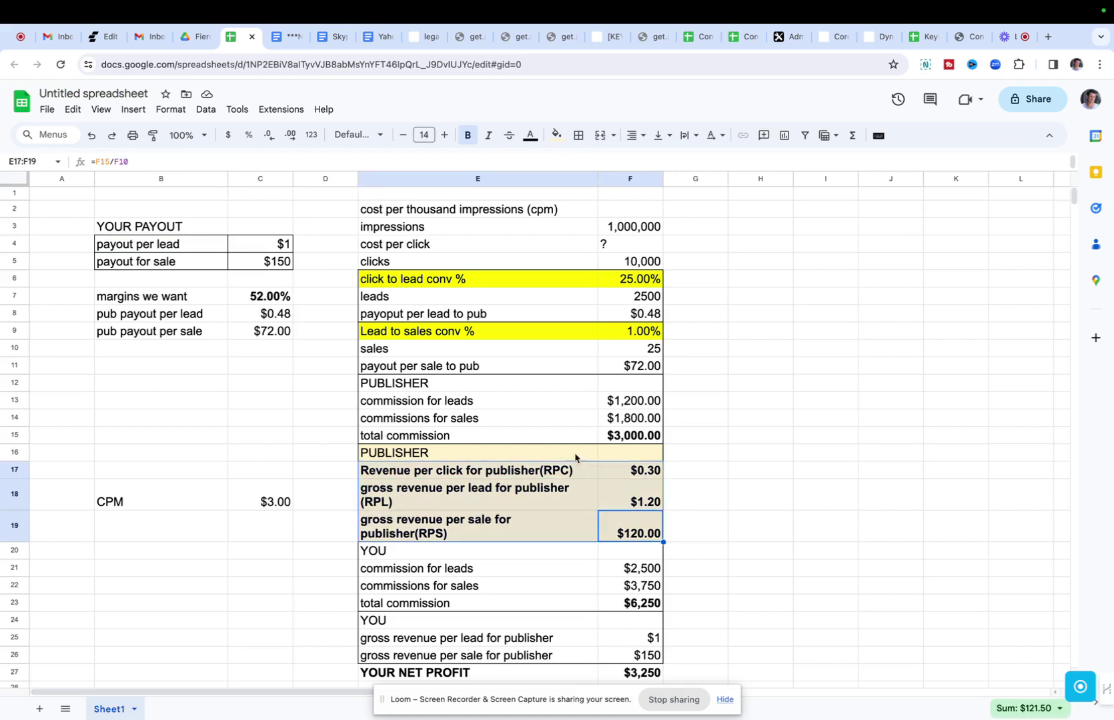
pyautogui.click(621, 283)
pyautogui.click(545, 285)
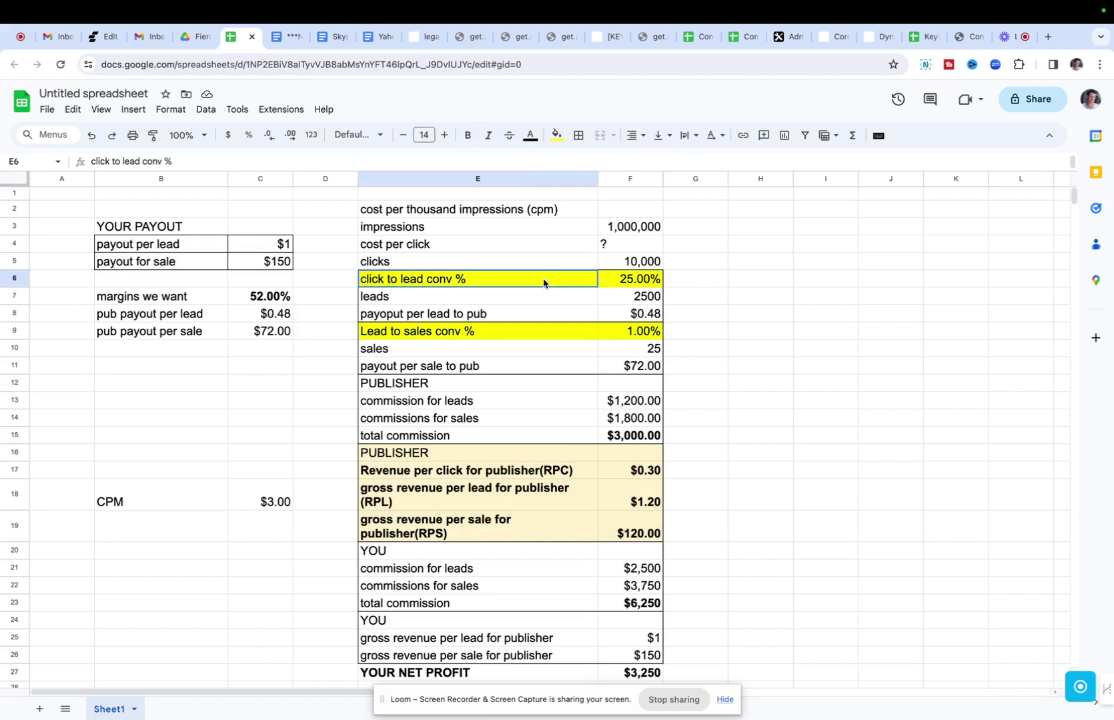
# Step: Enter the column heading "Advertiser" in cell H5
pyautogui.click(772, 265)
pyautogui.write('Advertiswer')
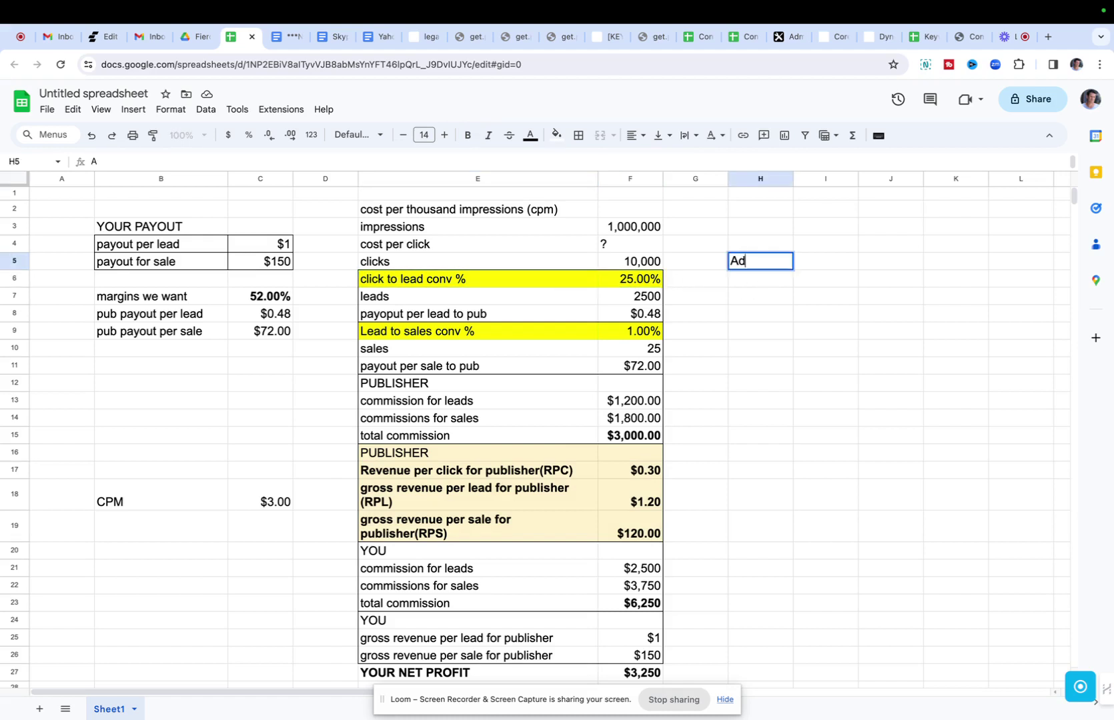
pyautogui.press('BackSpace')
pyautogui.press('BackSpace')
pyautogui.press('BackSpace')
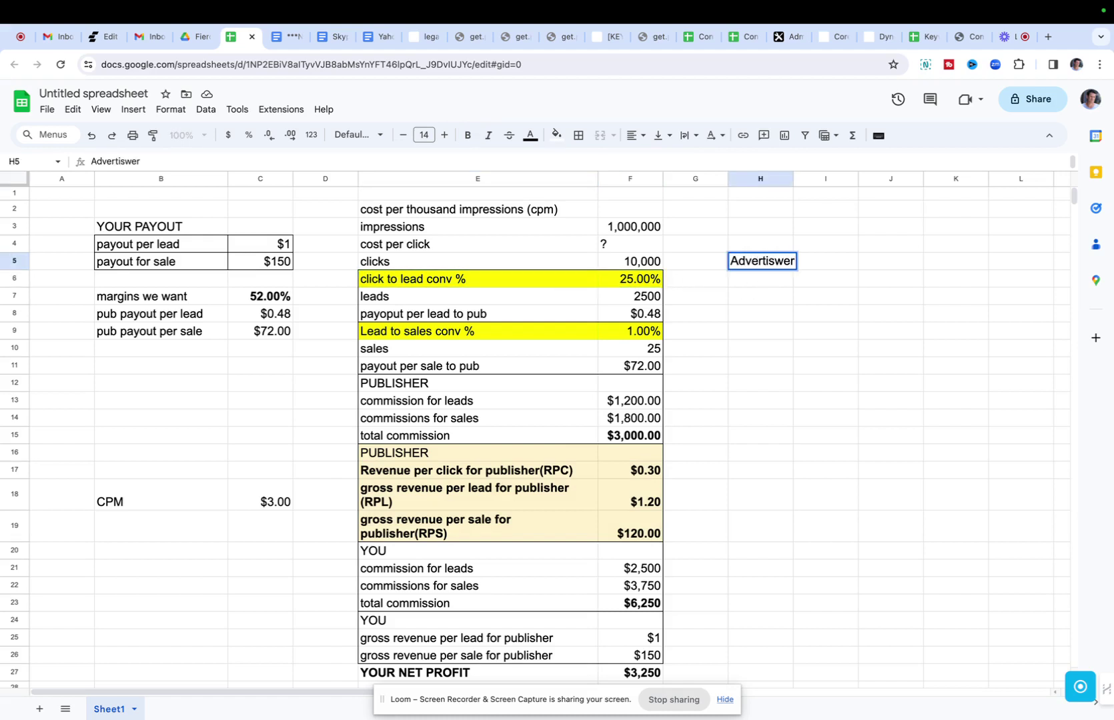
pyautogui.write('er')
pyautogui.press('Return')
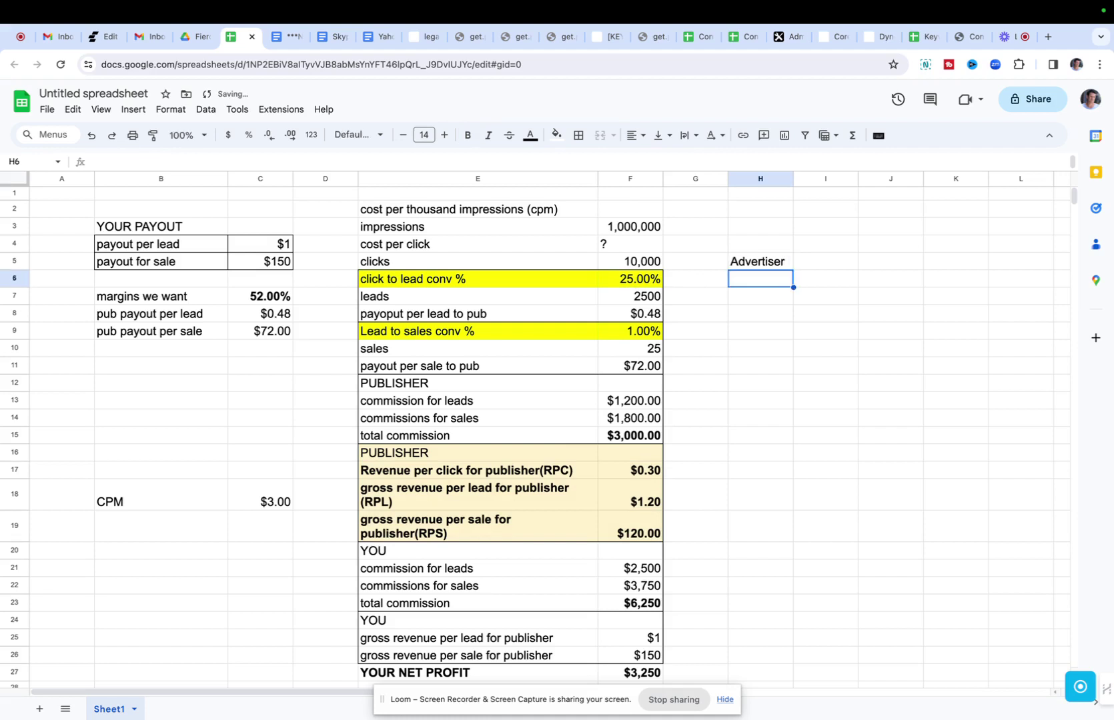
# Step: Enter the advertiser's conversion rates: 20% in H6 for click to lead and 10% in H9 for lead to sales
pyautogui.write('20%')
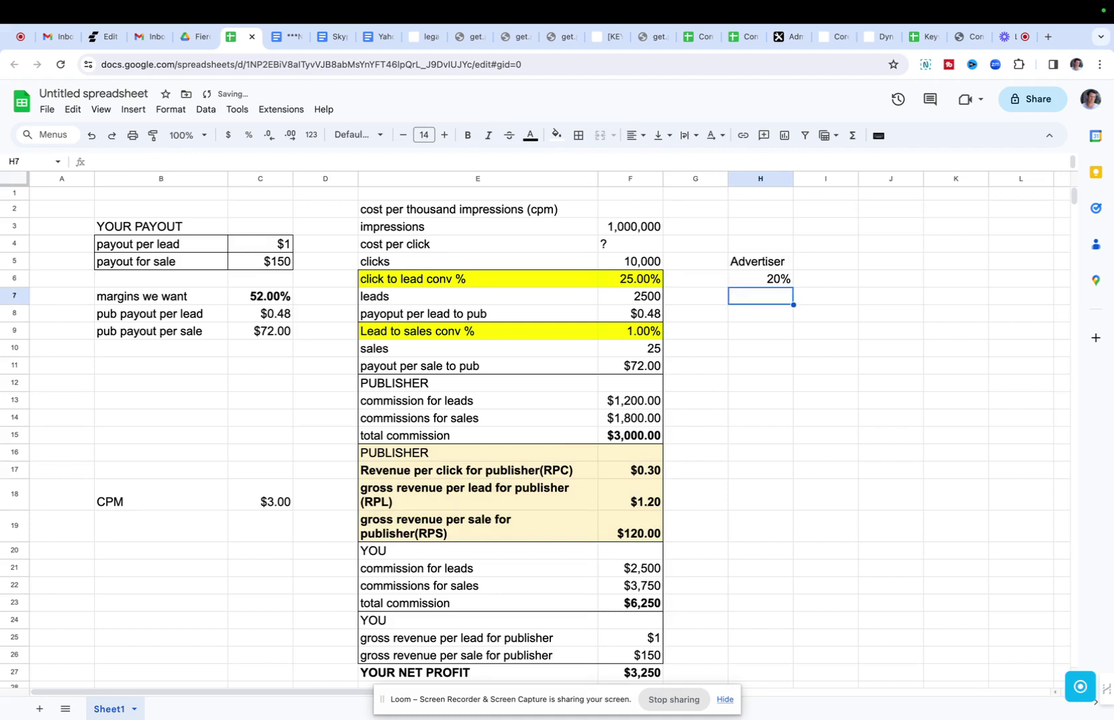
pyautogui.click(787, 333)
pyautogui.write('10%')
pyautogui.press('Return')
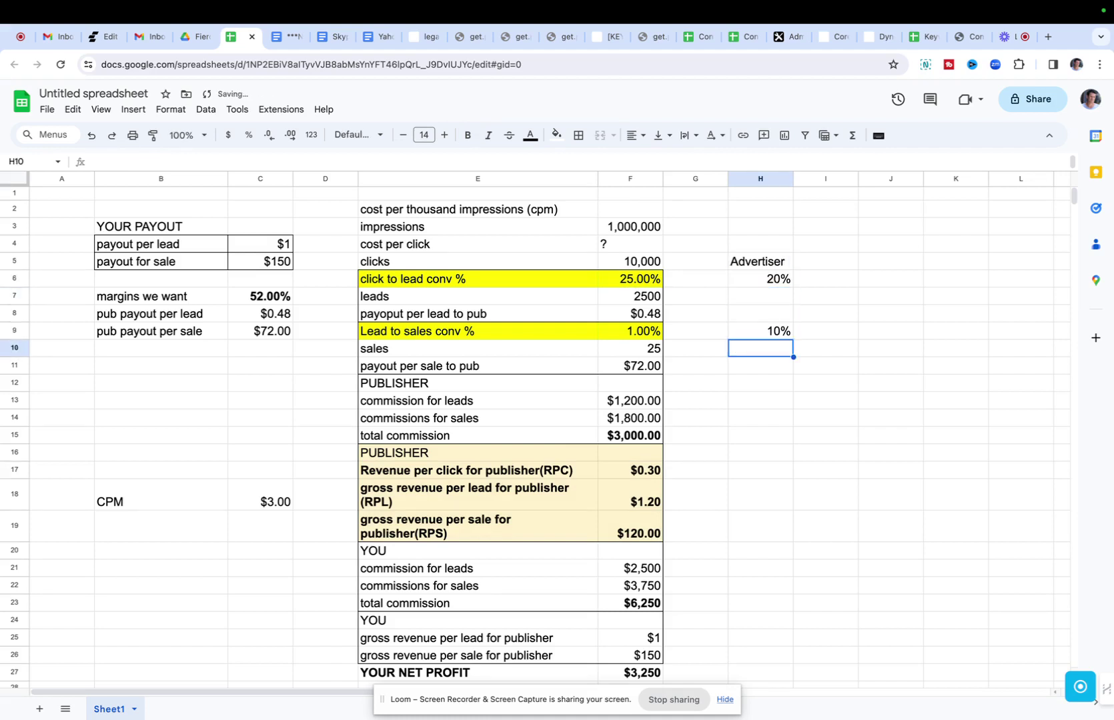
pyautogui.click(778, 280)
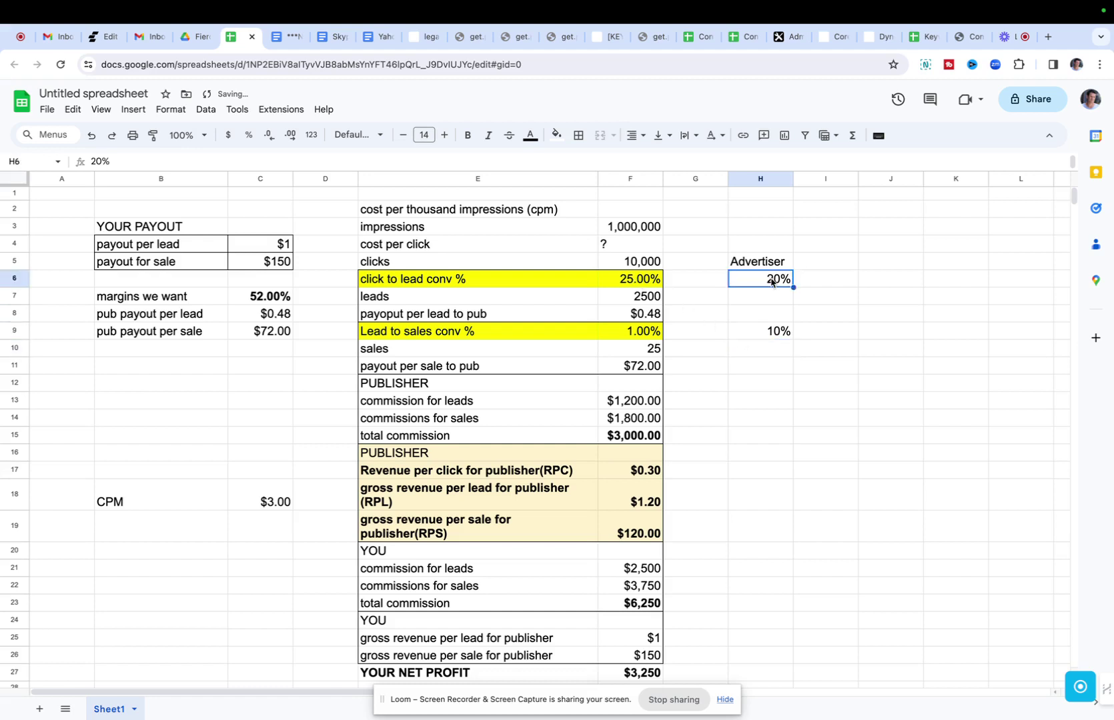
pyautogui.click(778, 337)
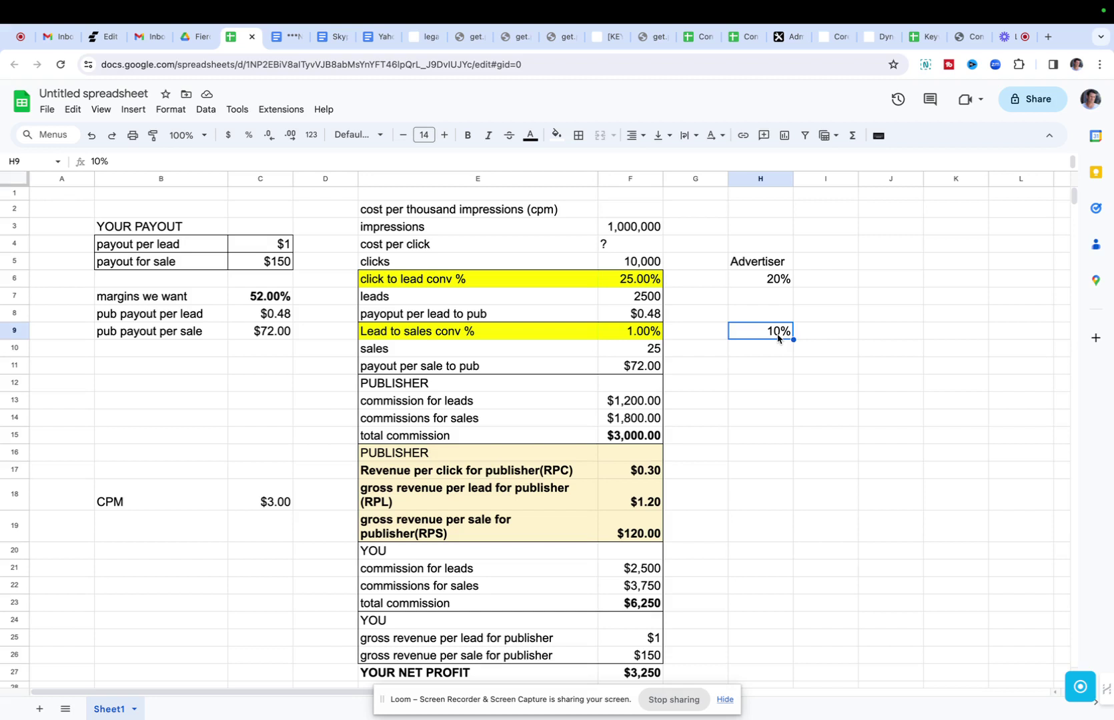
# Step: Set the click-to-lead conversion rate in cell F6 to 20%
pyautogui.click(637, 280)
pyautogui.write('20')
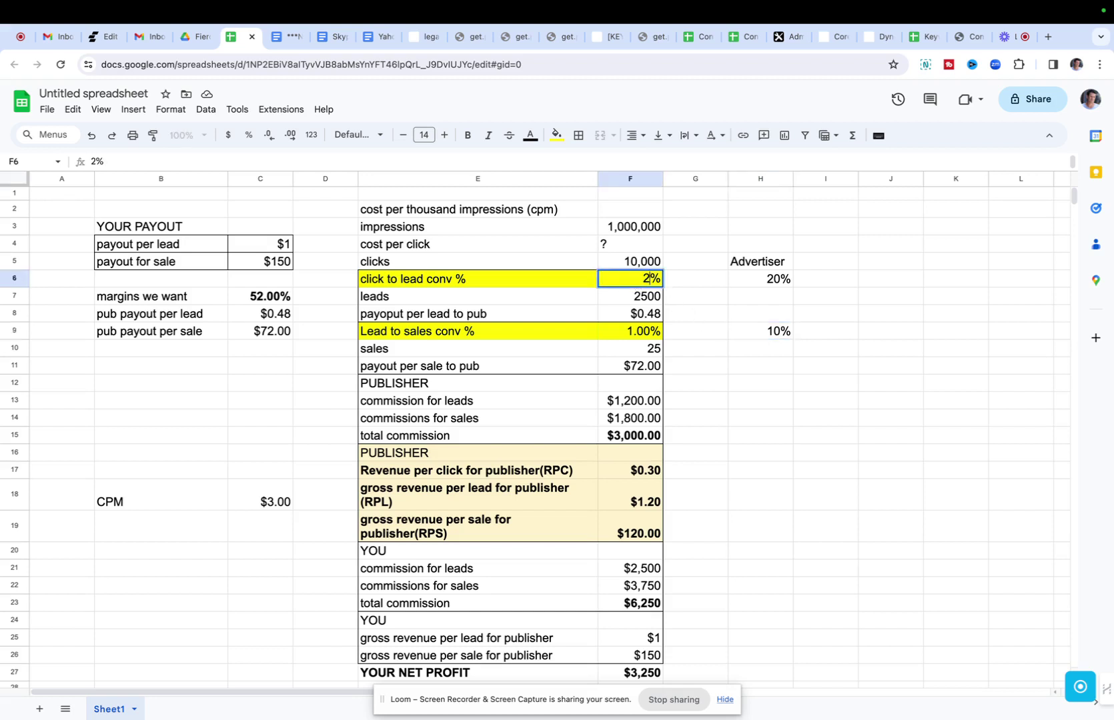
pyautogui.press('Return')
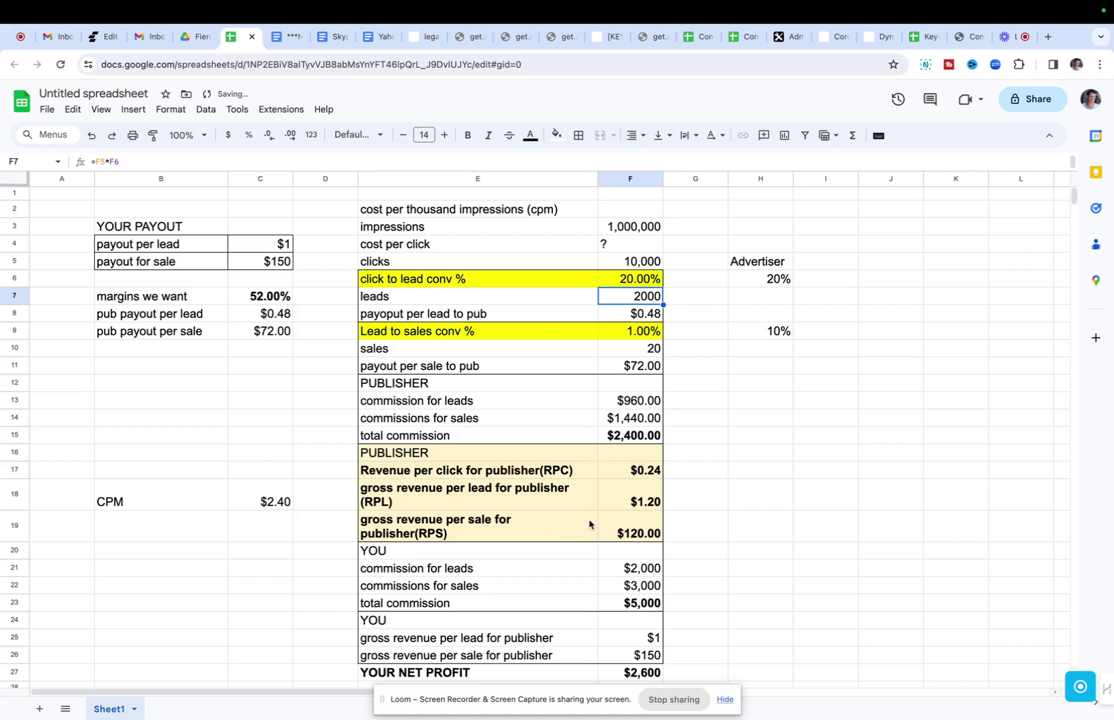
pyautogui.scroll(-1, 590, 523)
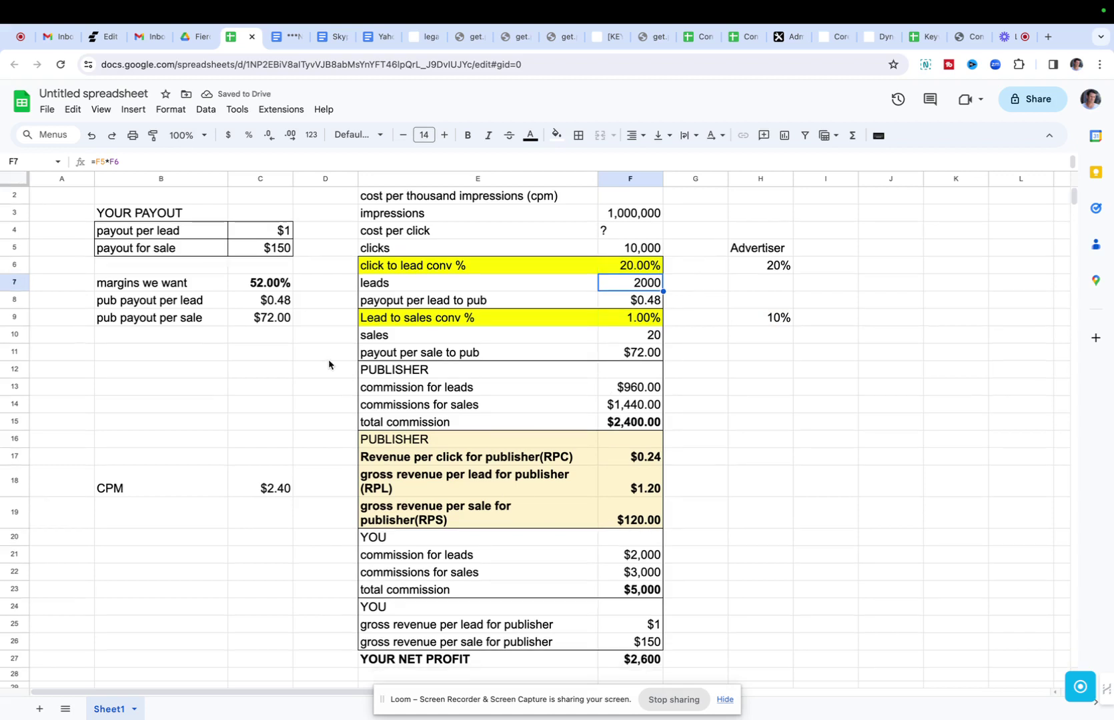
# Step: Set the desired margin in cell C7 to 30%
pyautogui.click(276, 287)
pyautogui.write('30')
pyautogui.press('Return')
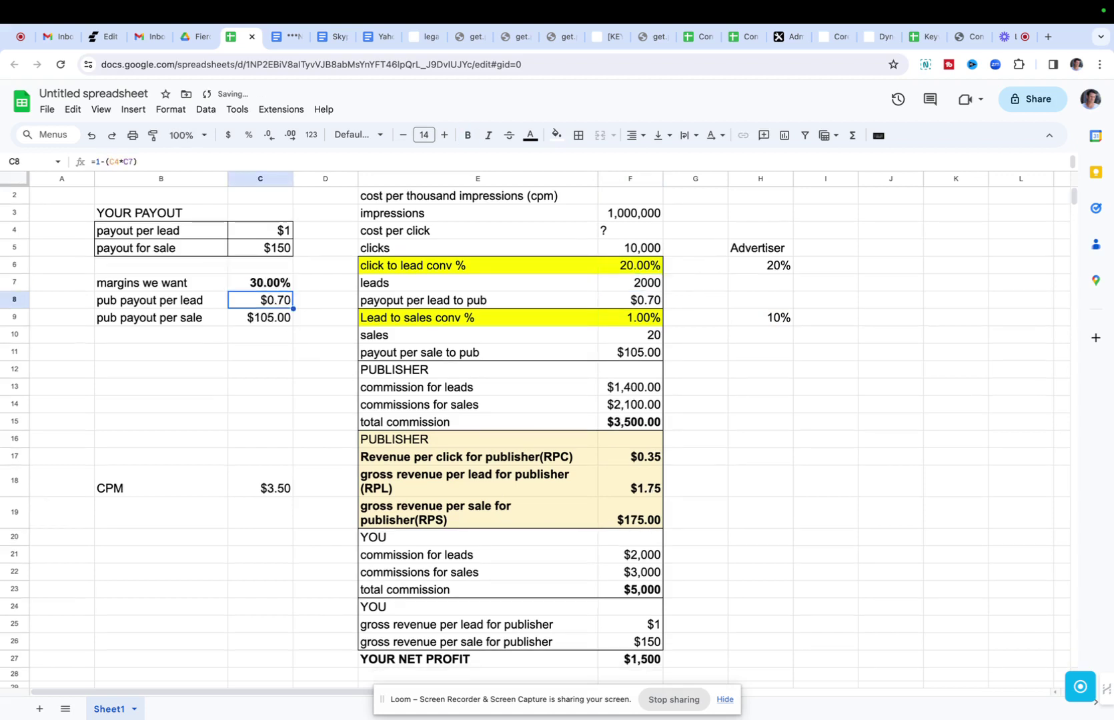
# Step: Examine the publisher payouts per lead and per sale in C8:C9 and the publisher revenue figures in E16:F19
pyautogui.moveTo(278, 301); pyautogui.dragTo(281, 318)
pyautogui.click(279, 307)
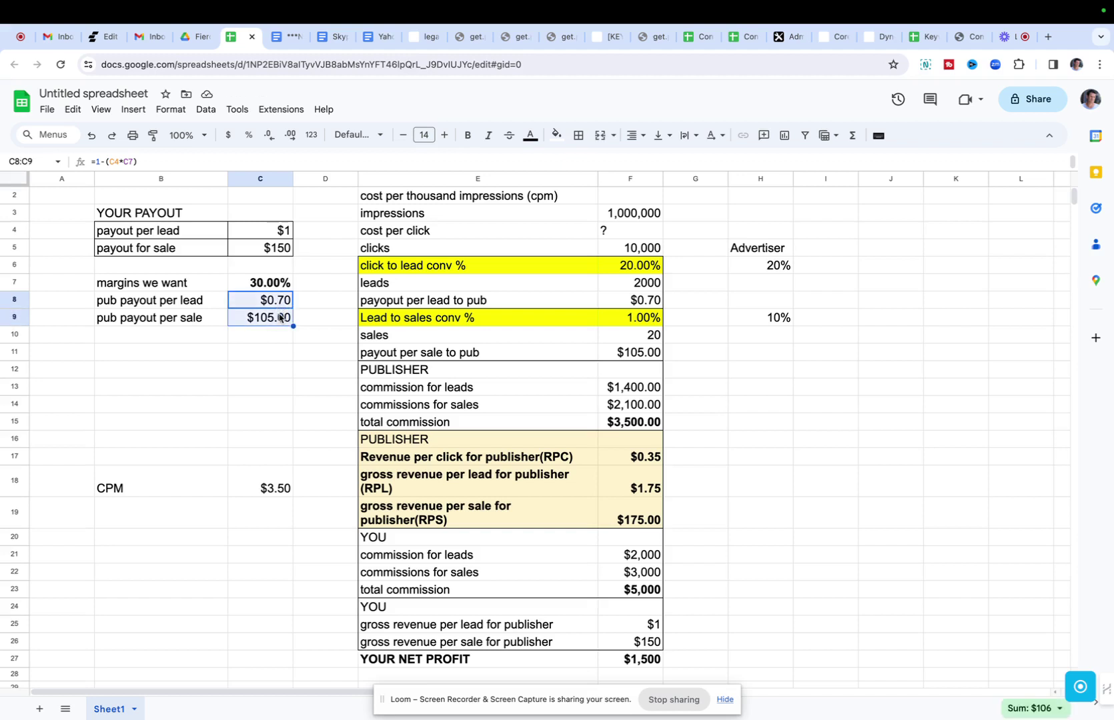
pyautogui.click(71, 302)
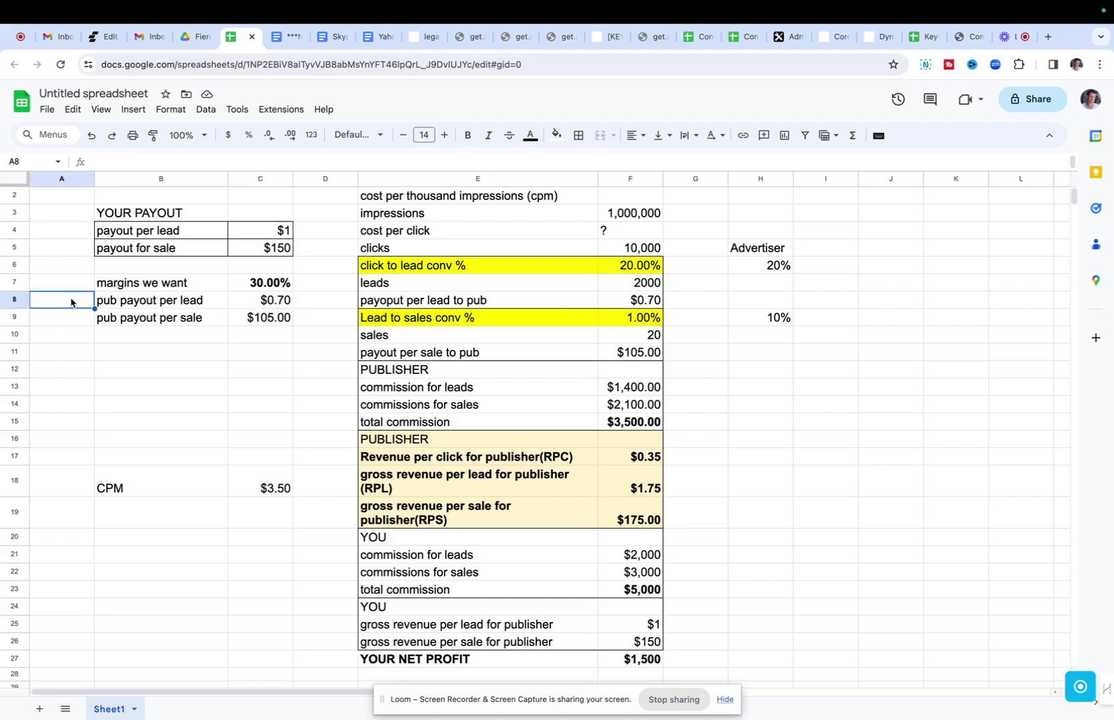
pyautogui.click(265, 302)
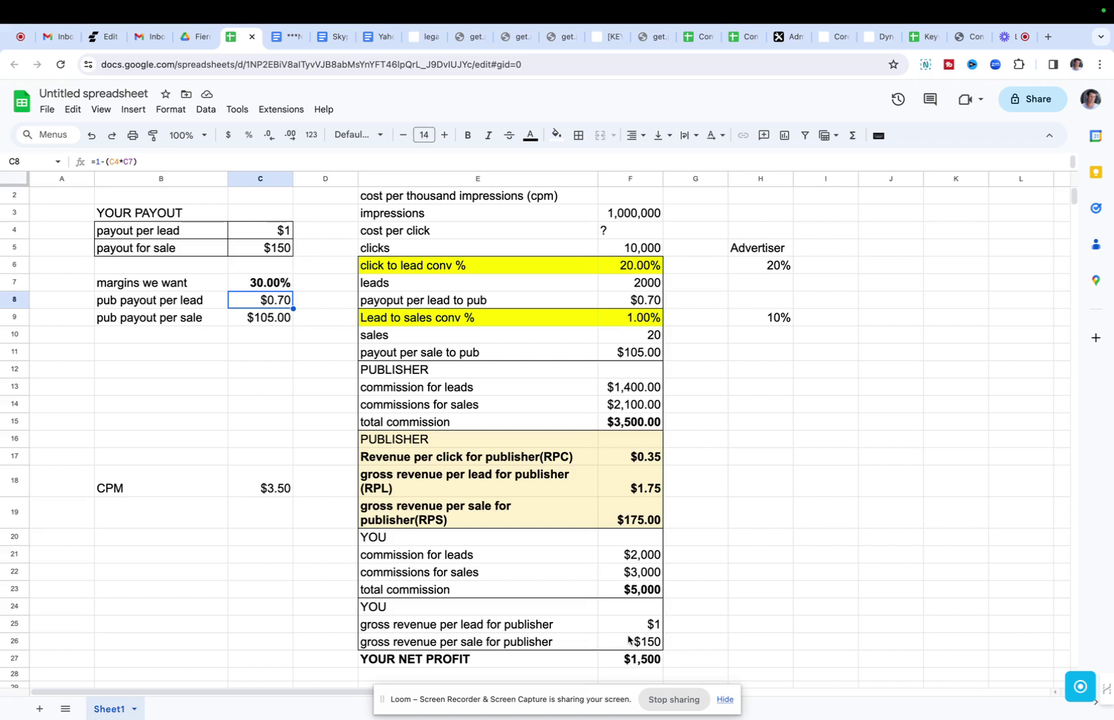
pyautogui.moveTo(548, 440); pyautogui.dragTo(632, 515)
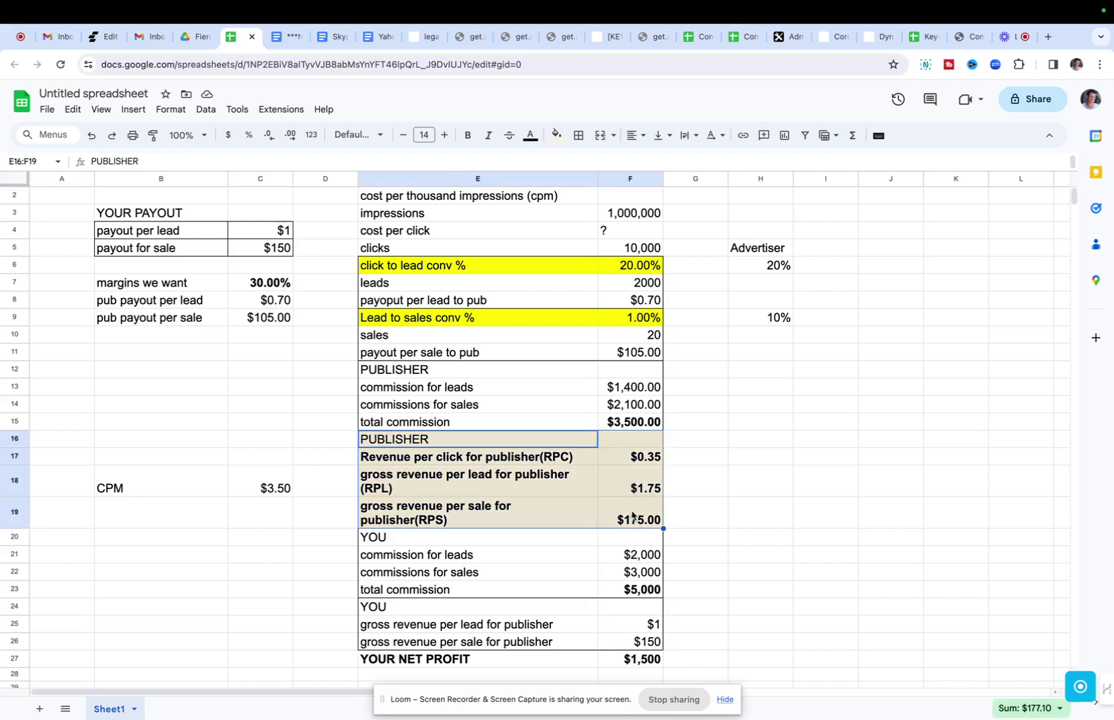
pyautogui.click(652, 458)
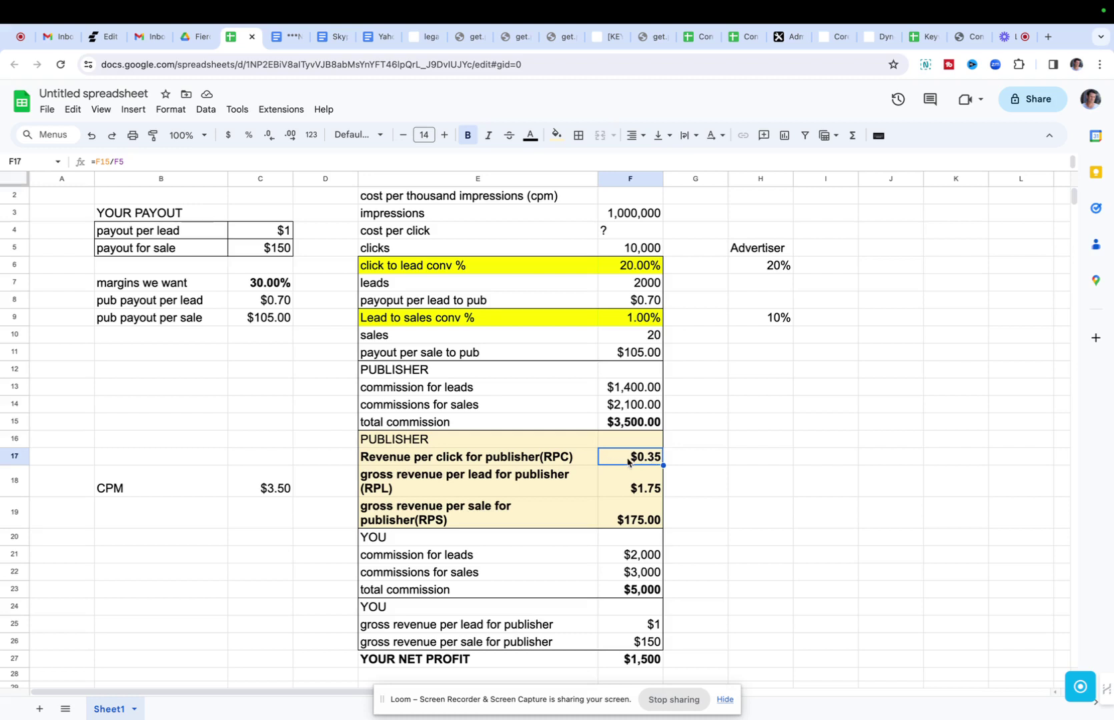
pyautogui.moveTo(630, 460); pyautogui.dragTo(560, 457)
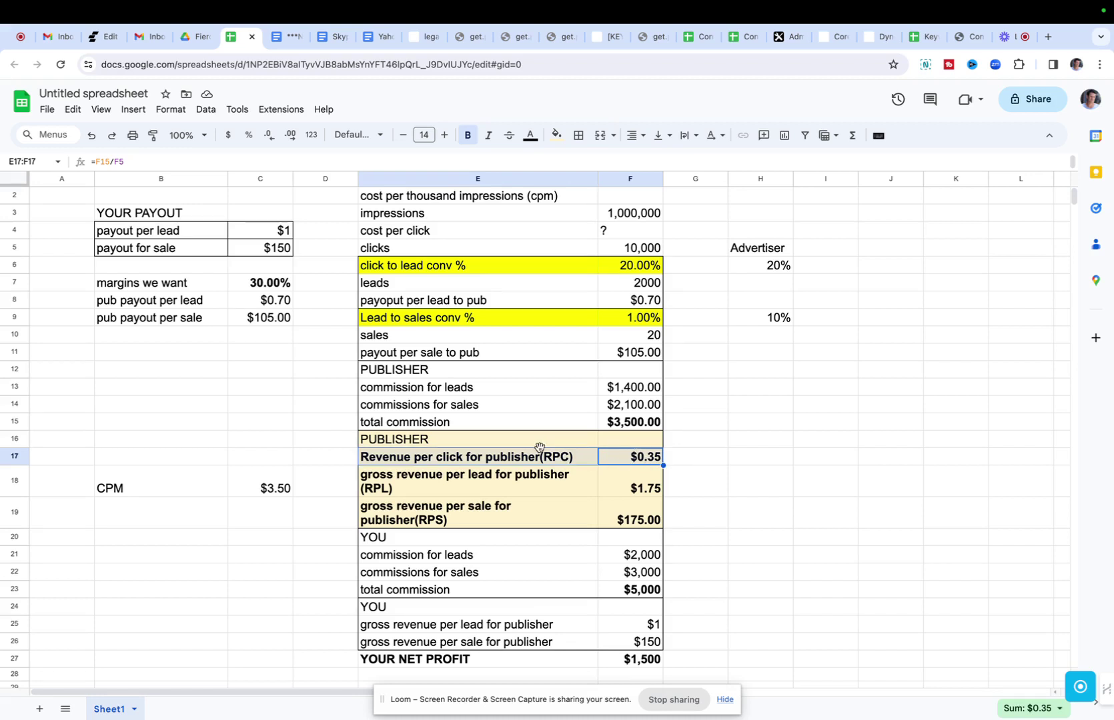
# Step: Insert a row above the revenue per click row and label it "Revenue Per Impression" in E17
pyautogui.click(16, 457)
pyautogui.rightClick(16, 457)
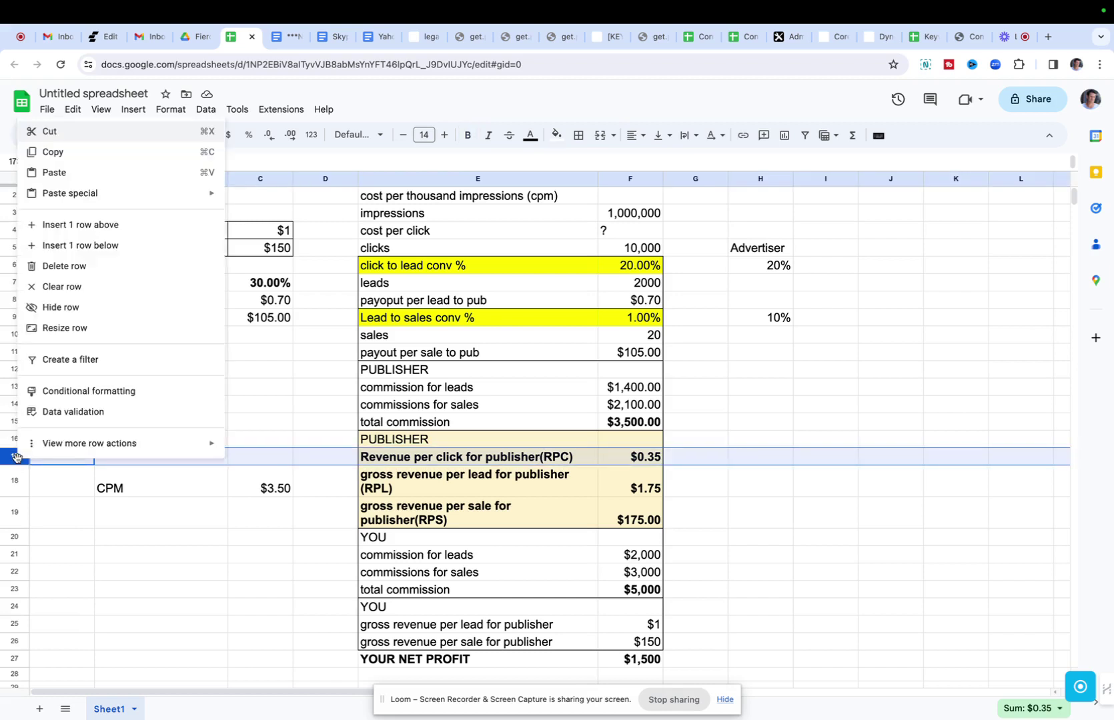
pyautogui.click(74, 226)
pyautogui.click(407, 457)
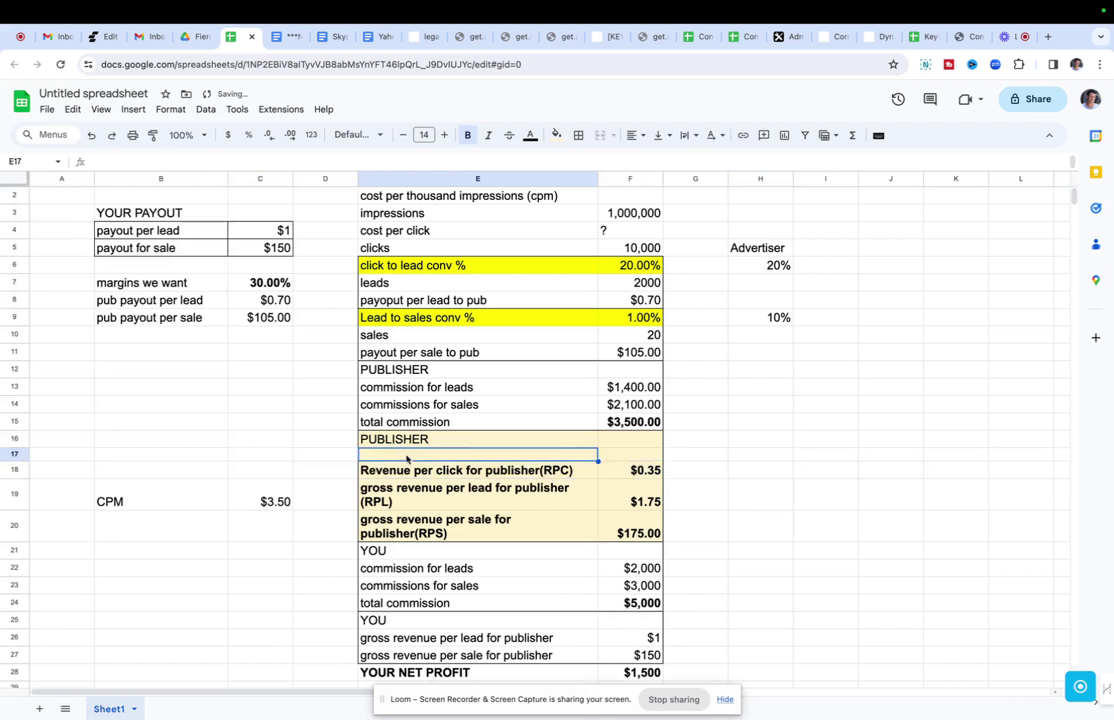
pyautogui.write('Revenue Per Impressi')
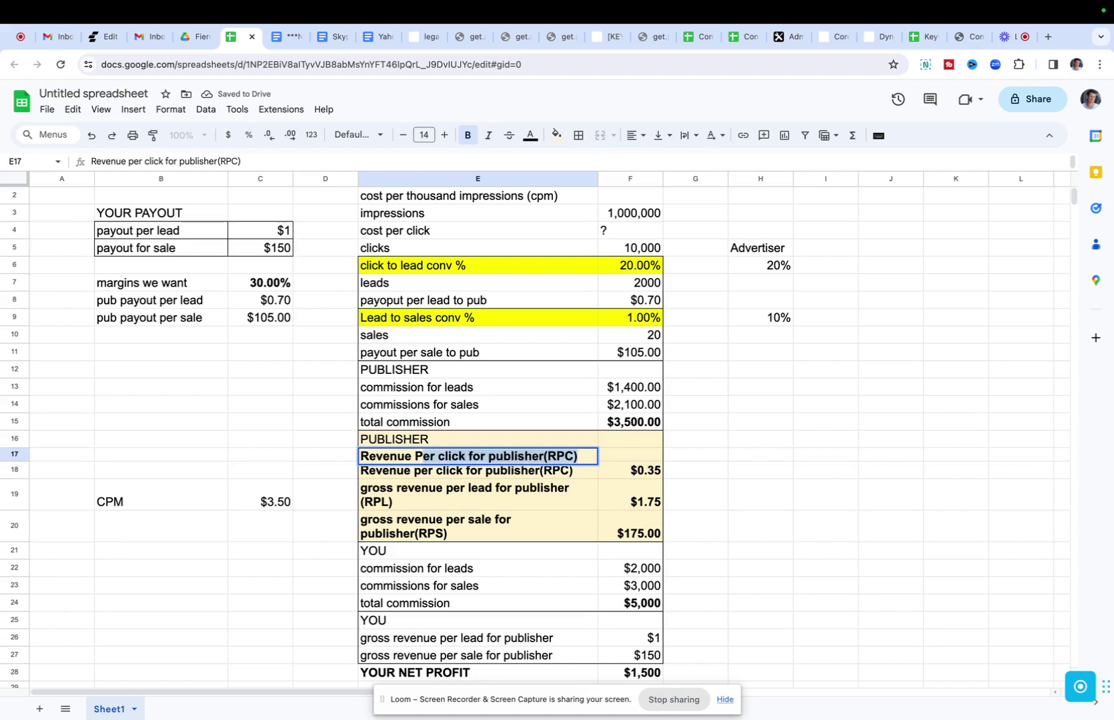
pyautogui.write('on')
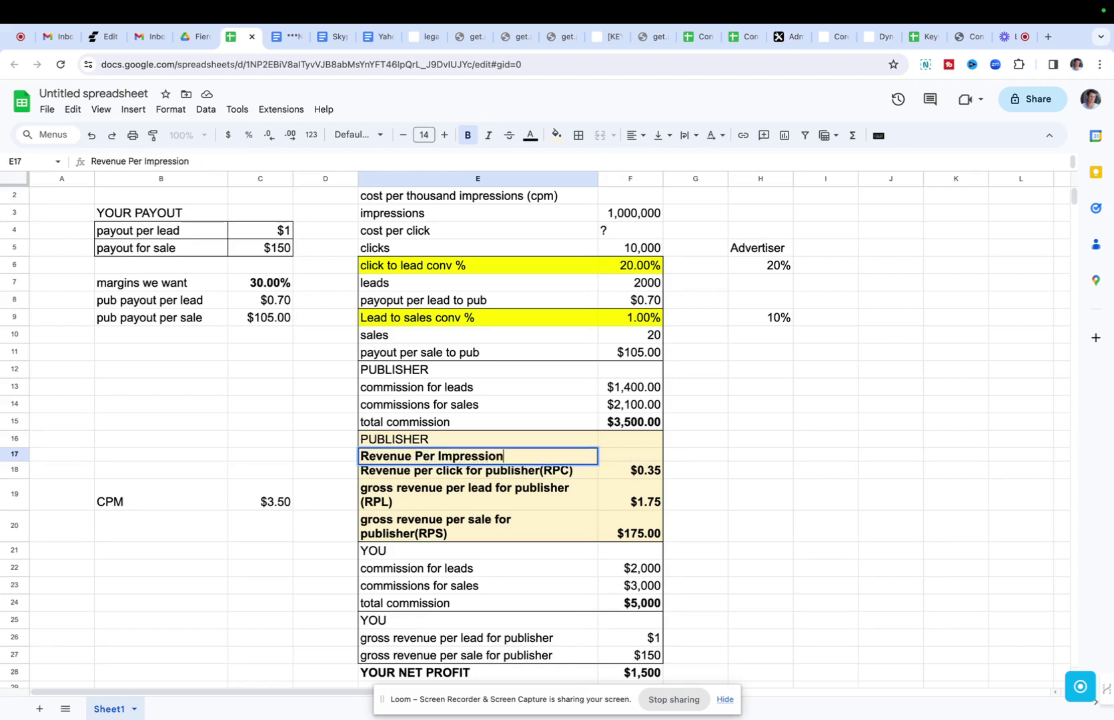
pyautogui.press('Tab')
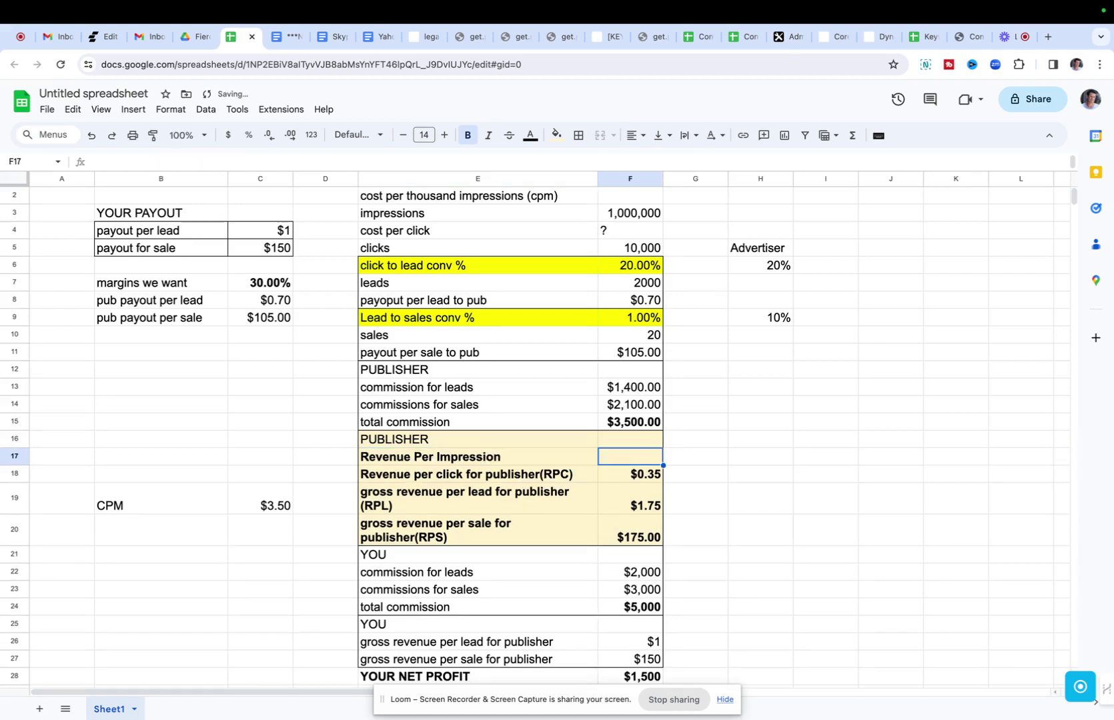
# Step: Extend the label in E17 to read "Revenue Per Impression for Publisher(RPM)"
pyautogui.click(509, 458)
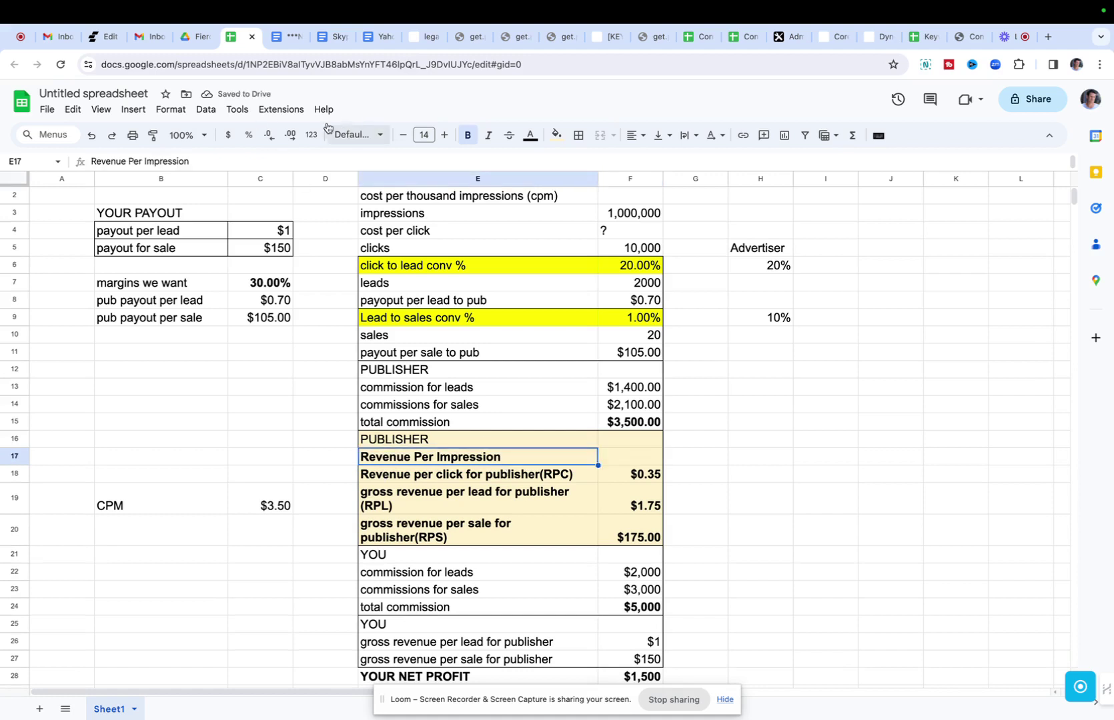
pyautogui.click(204, 162)
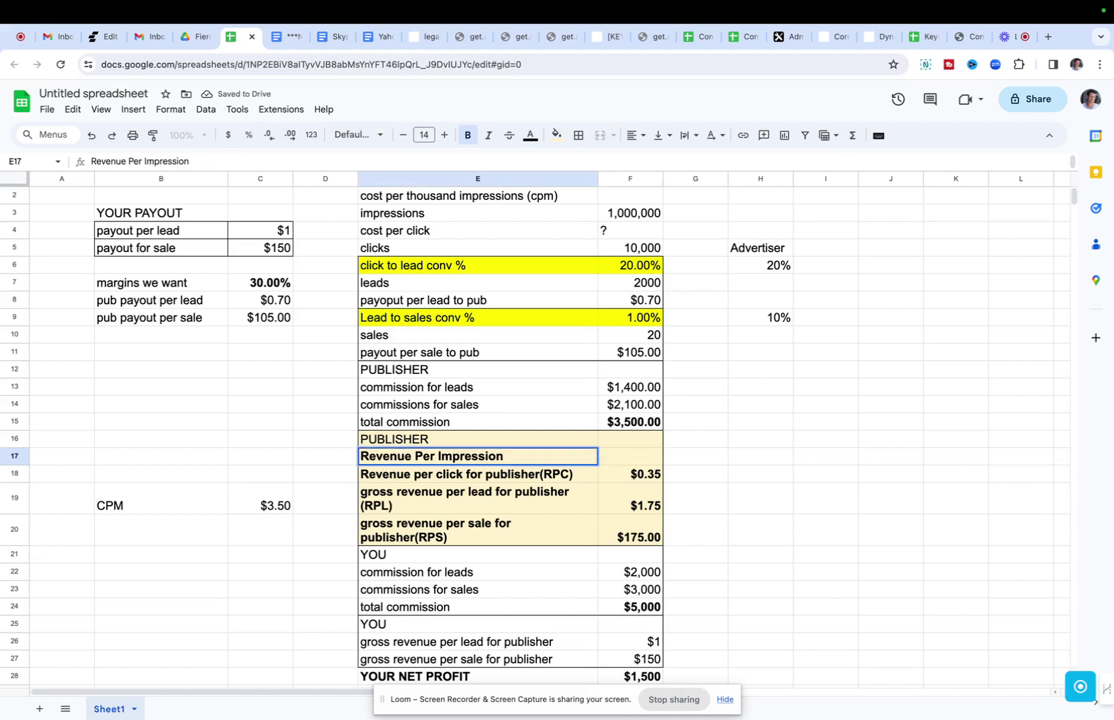
pyautogui.write('For')
pyautogui.press('BackSpace')
pyautogui.press('BackSpace')
pyautogui.press('BackSpace')
pyautogui.press('BackSpace')
pyautogui.write('for Publsiher')
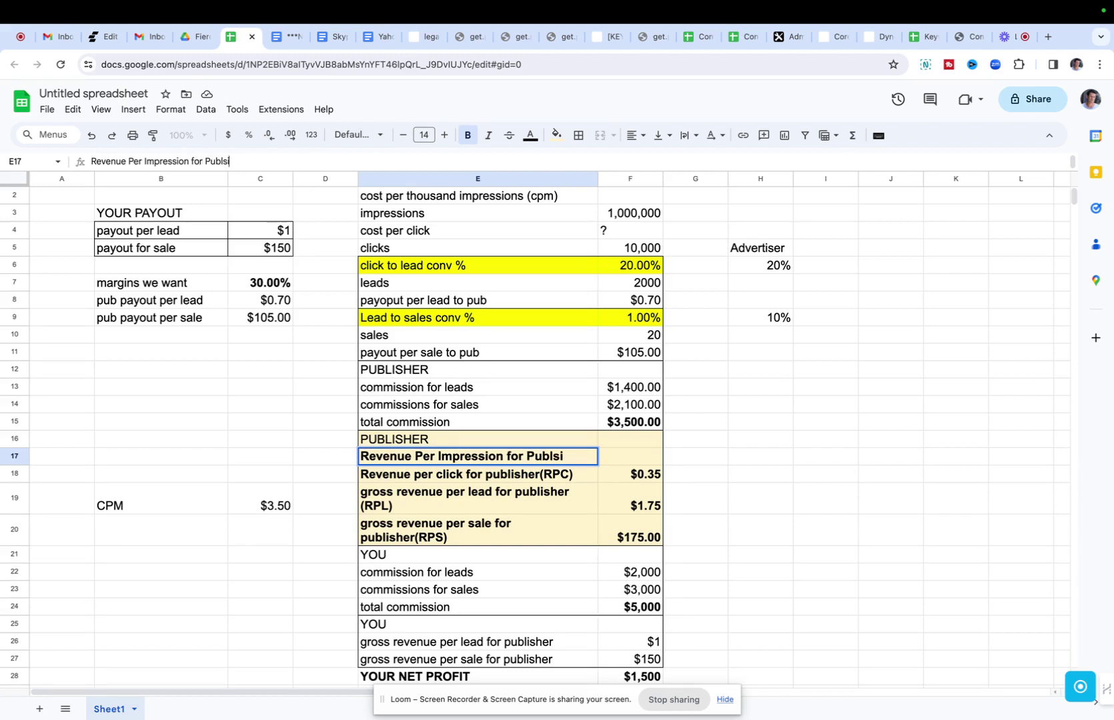
pyautogui.press('BackSpace')
pyautogui.press('BackSpace')
pyautogui.press('BackSpace')
pyautogui.press('BackSpace')
pyautogui.press('BackSpace')
pyautogui.write('isher(RPM)')
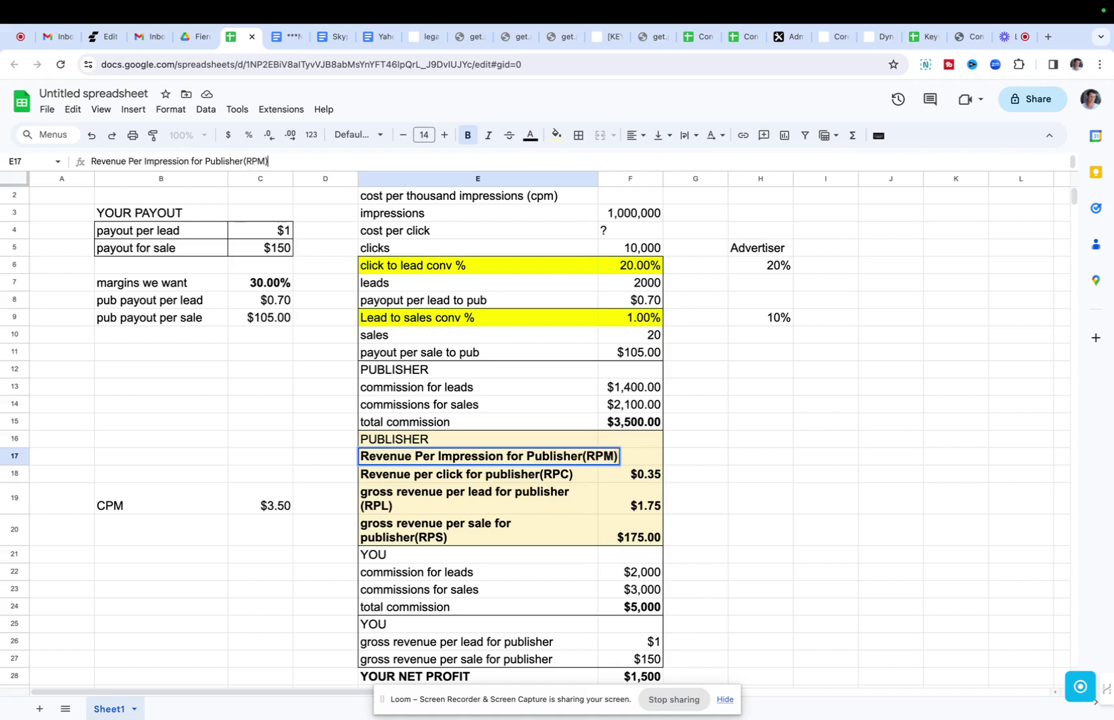
pyautogui.press('Return')
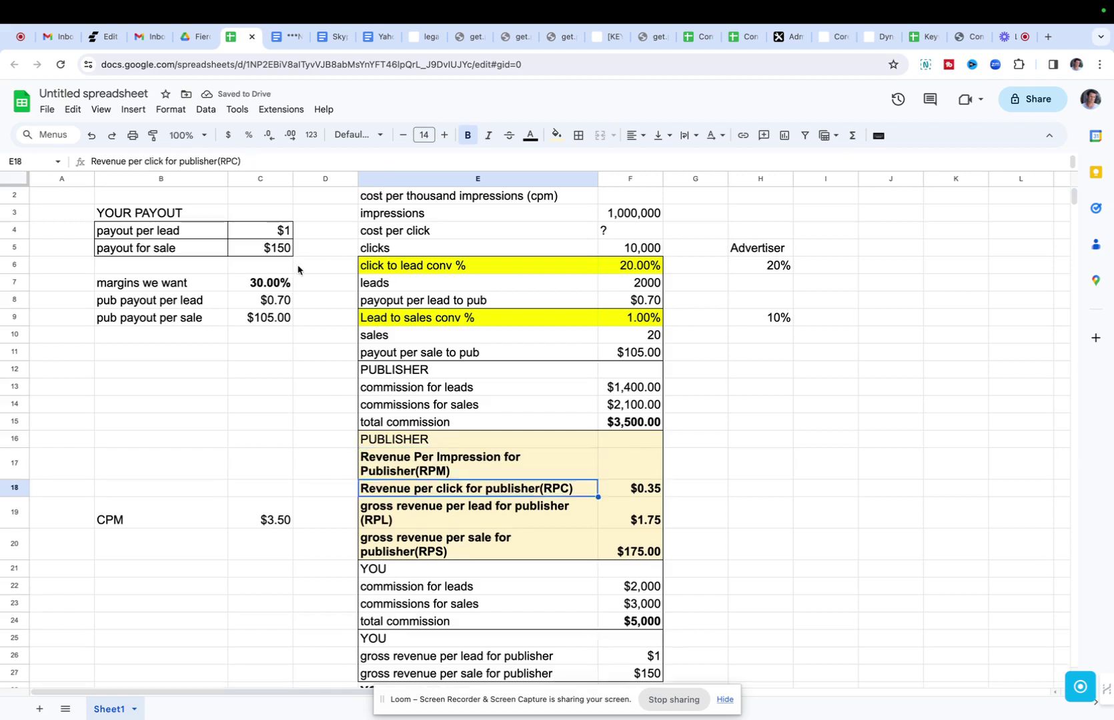
# Step: Calculate the revenue per single impression in C20, below the CPM value, with the formula =C19/1000
pyautogui.click(268, 524)
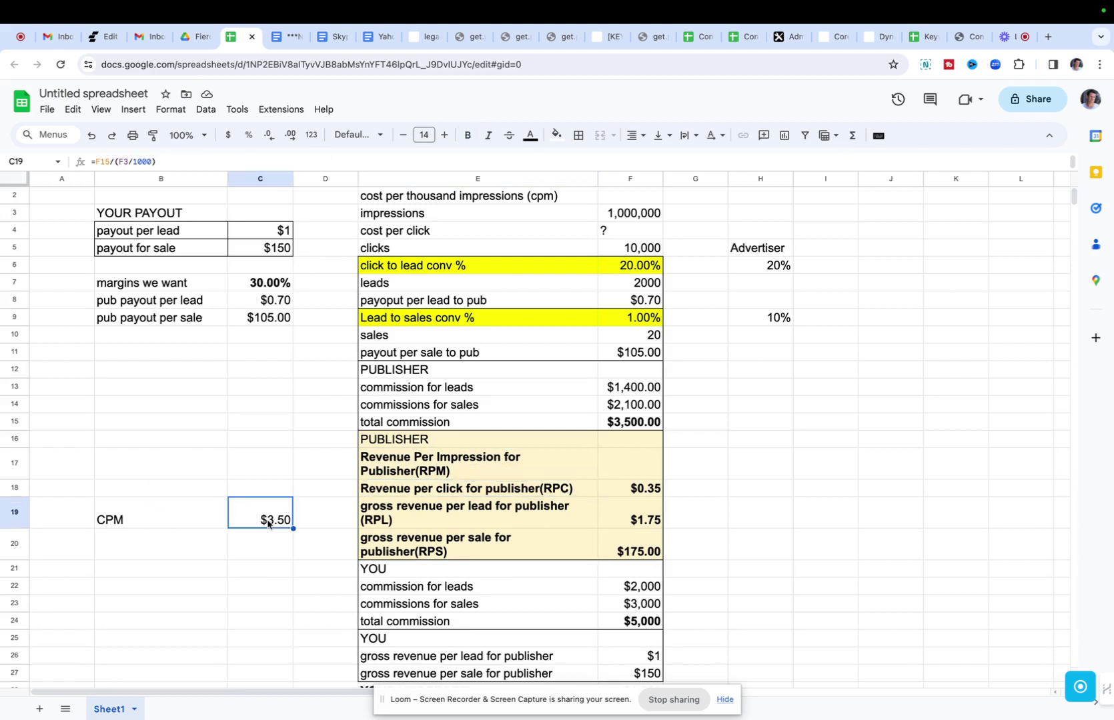
pyautogui.press('Down')
pyautogui.write('=C19')
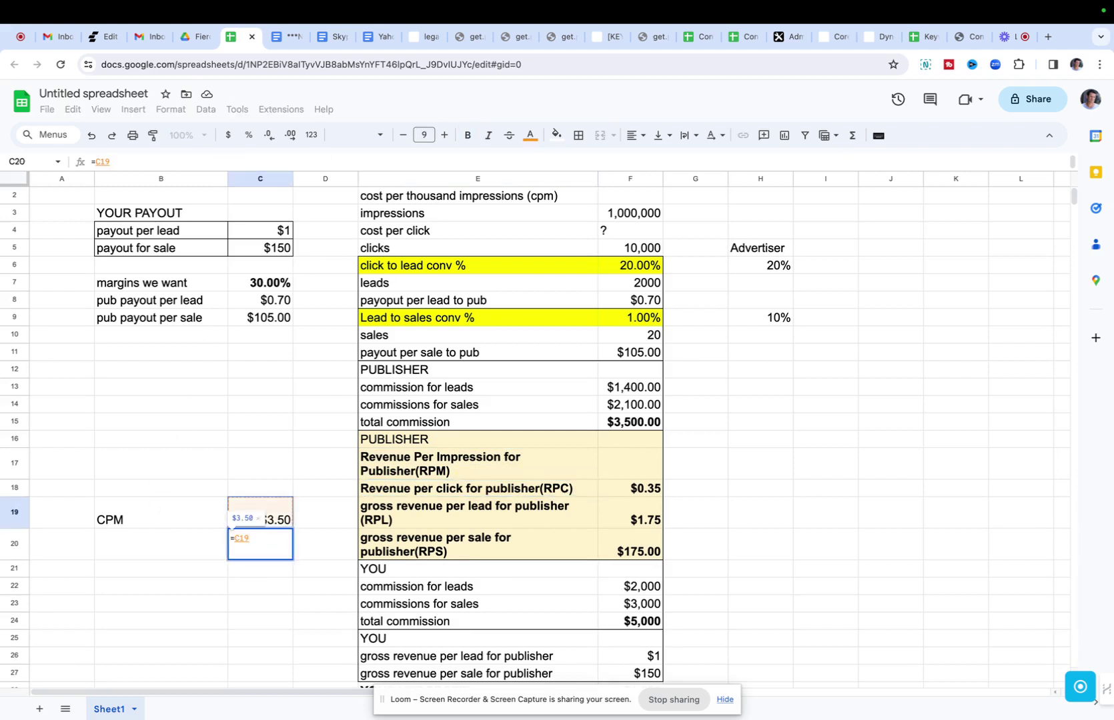
pyautogui.write('/1000')
pyautogui.press('Return')
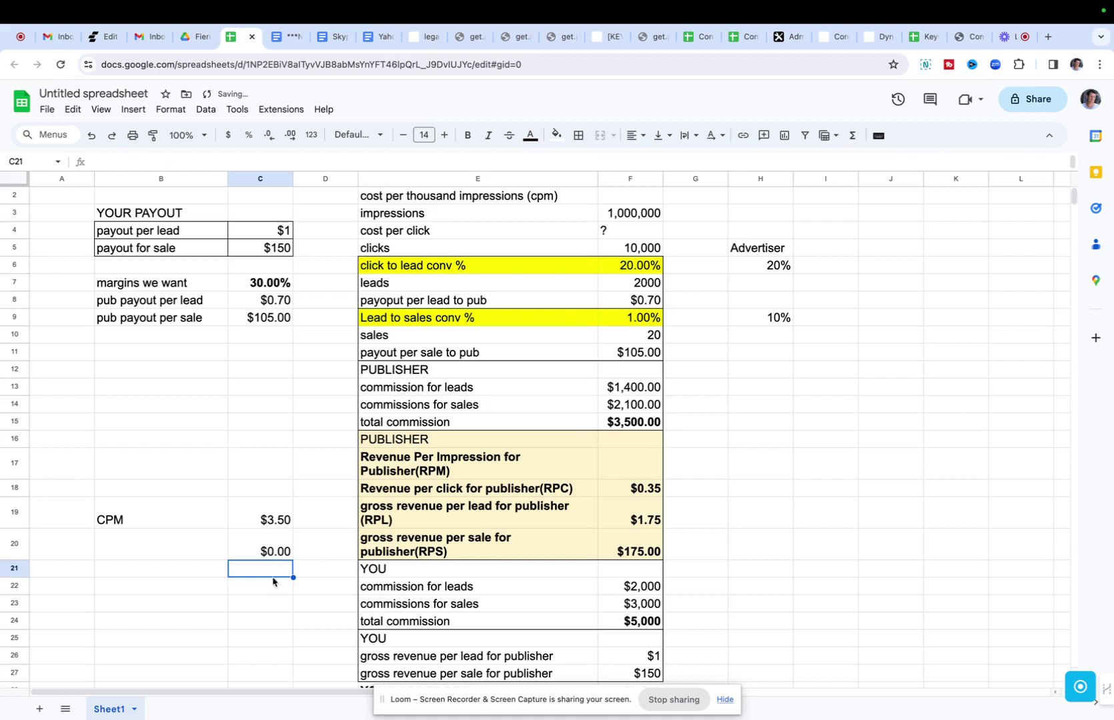
pyautogui.click(280, 549)
pyautogui.write('=C19')
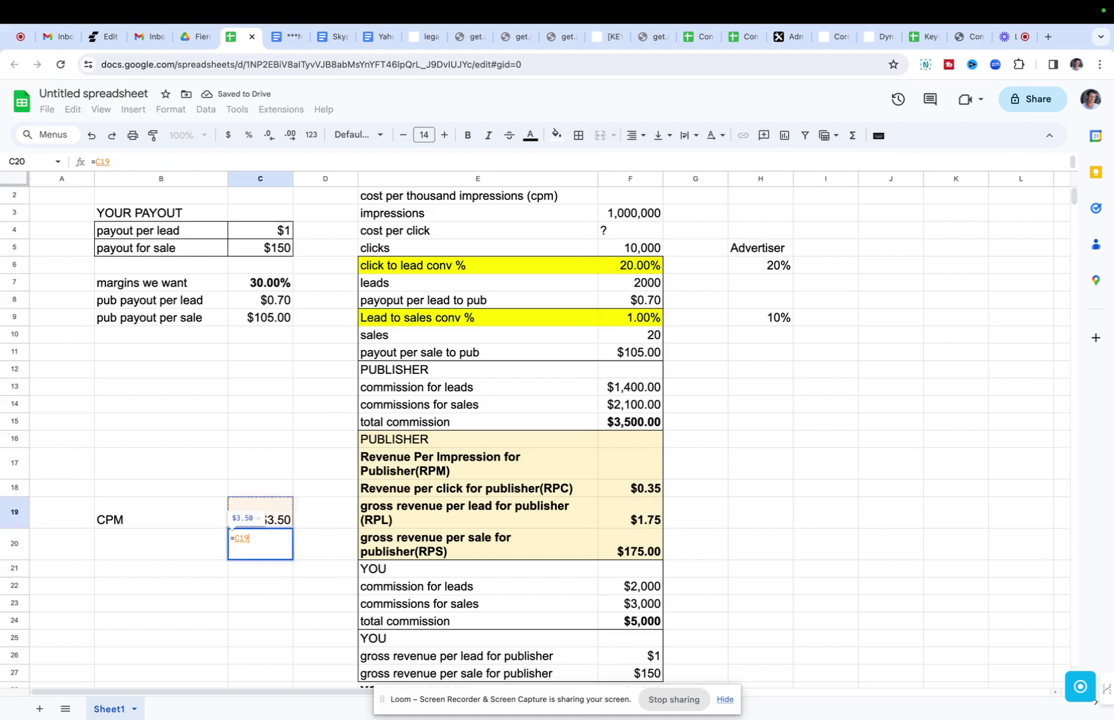
pyautogui.write('/1000')
pyautogui.press('Return')
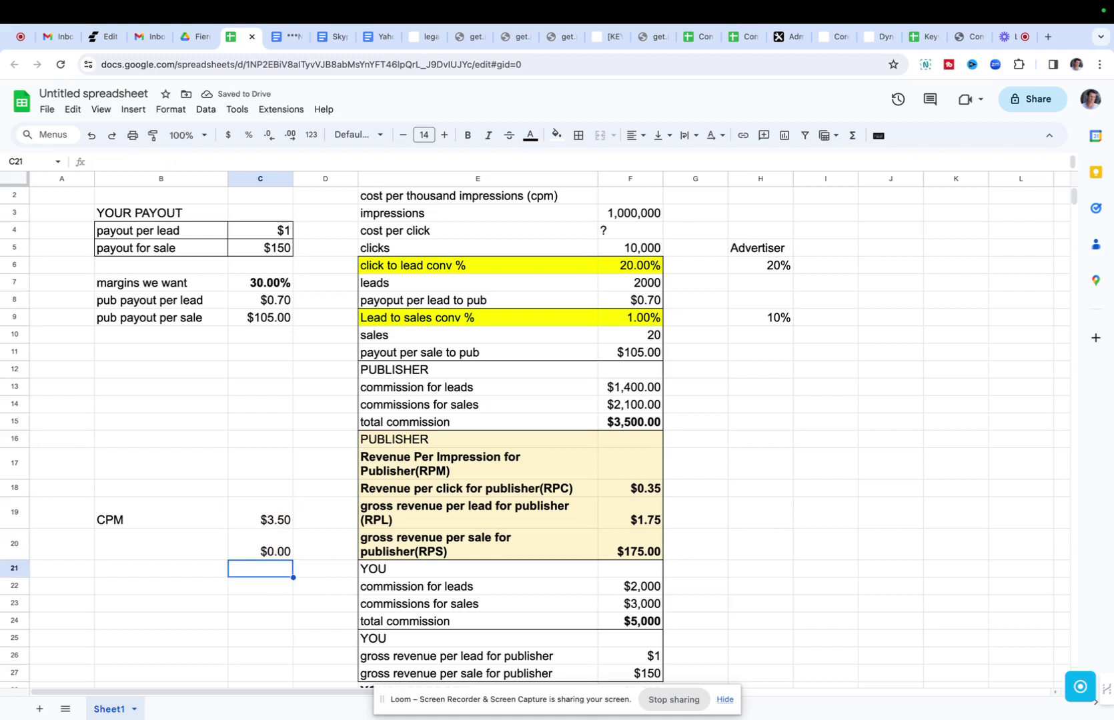
# Step: Increase the decimal places shown in cell C20 to six
pyautogui.click(265, 548)
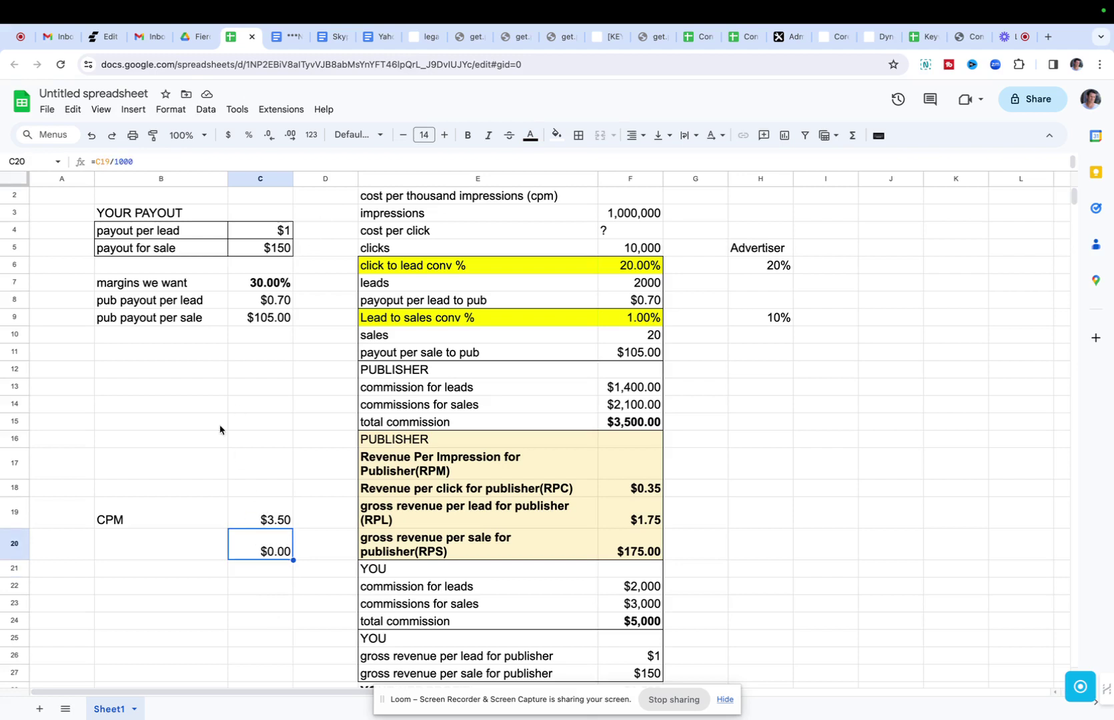
pyautogui.click(288, 136)
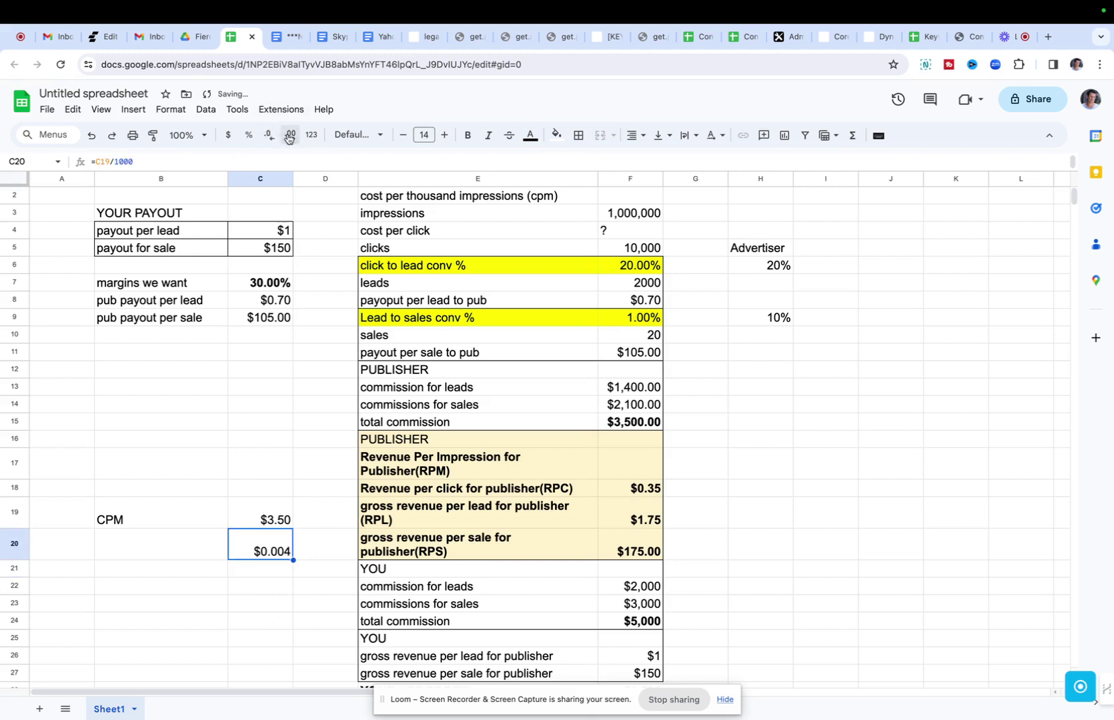
pyautogui.click(289, 136)
pyautogui.click(288, 136)
pyautogui.click(288, 136)
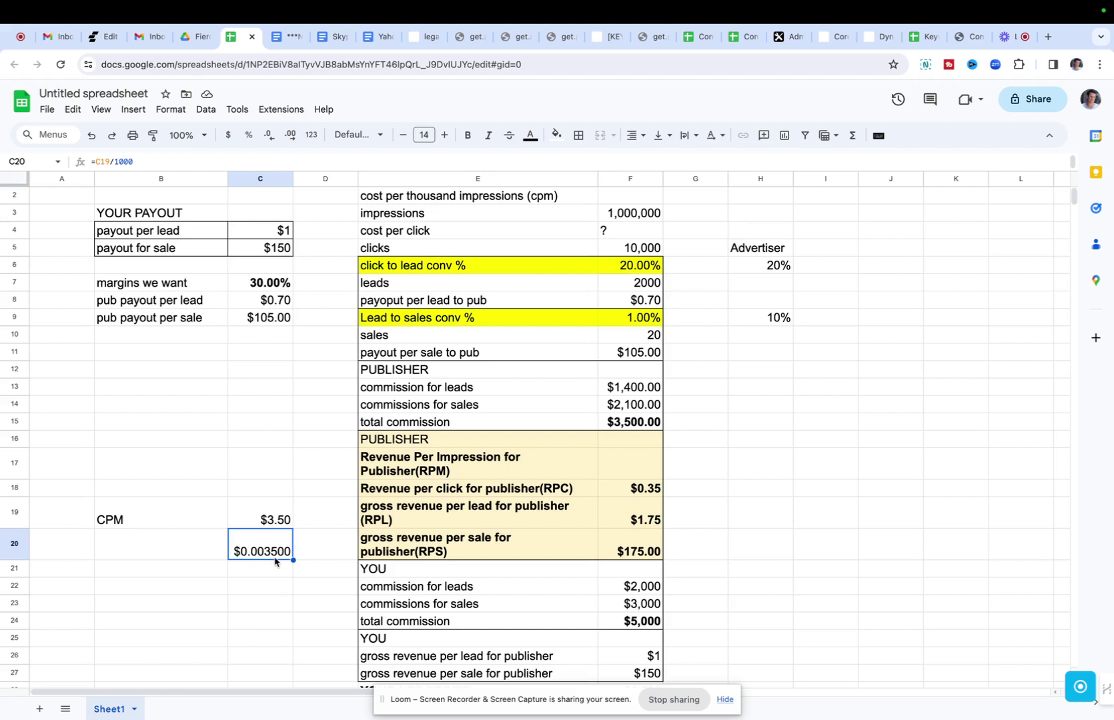
# Step: Enter the label "RPI" in cell B20 beside the per-impression value
pyautogui.click(203, 553)
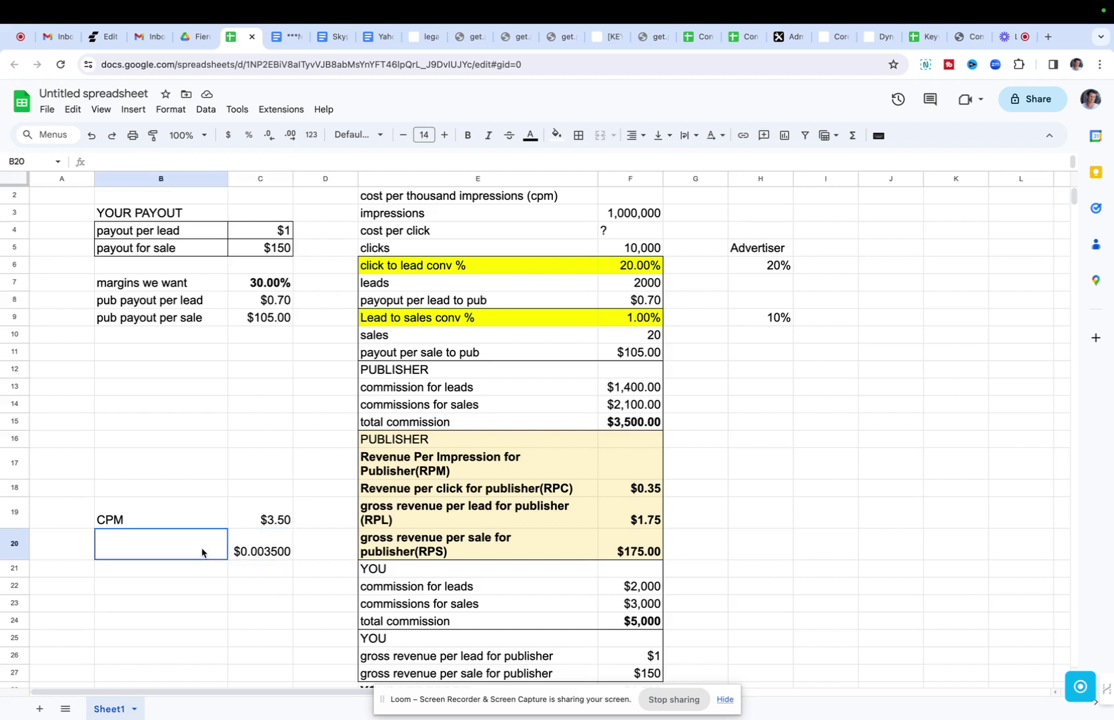
pyautogui.write('RPI')
pyautogui.press('Return')
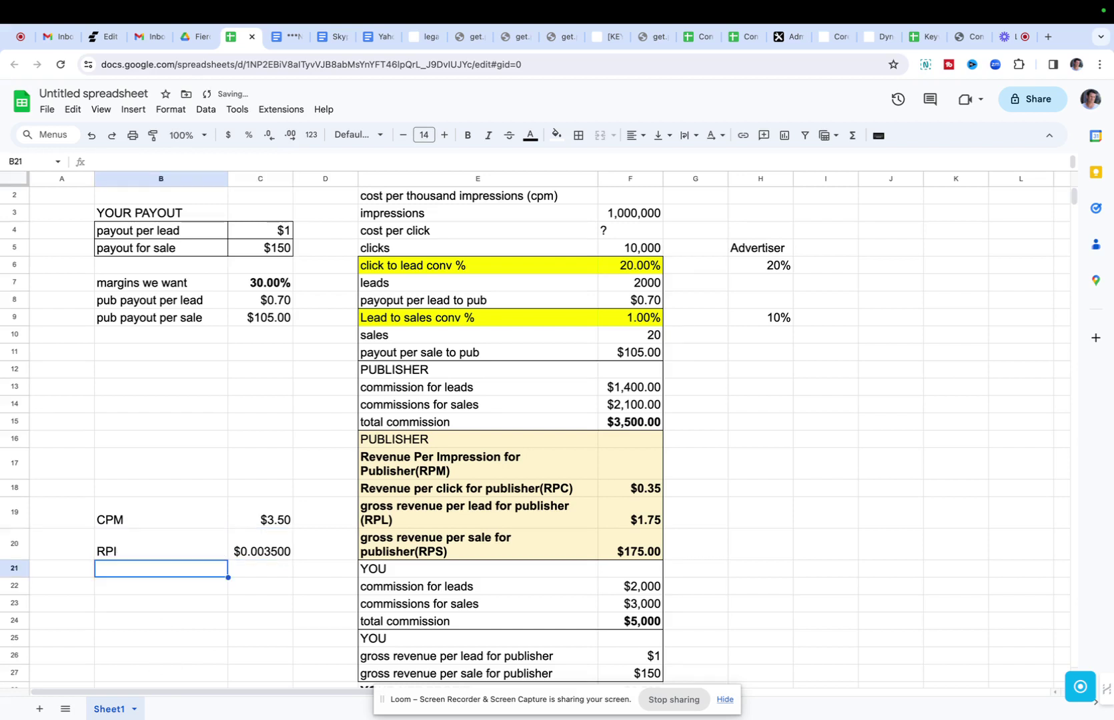
pyautogui.click(118, 519)
pyautogui.click(118, 565)
pyautogui.click(117, 555)
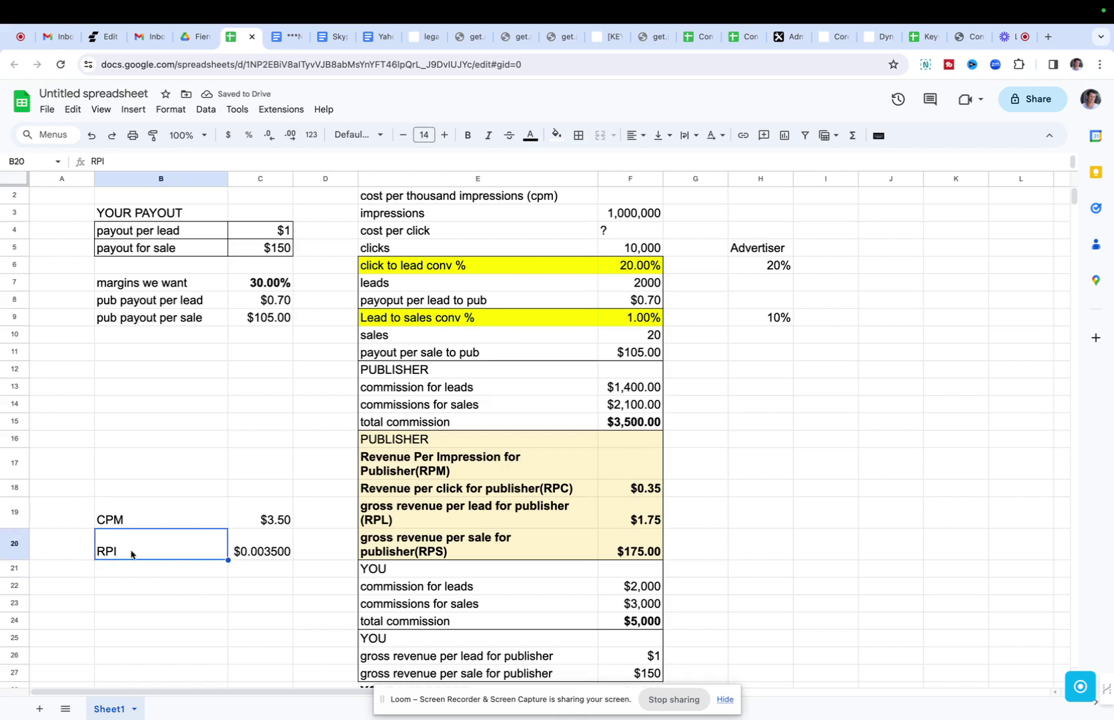
pyautogui.click(263, 556)
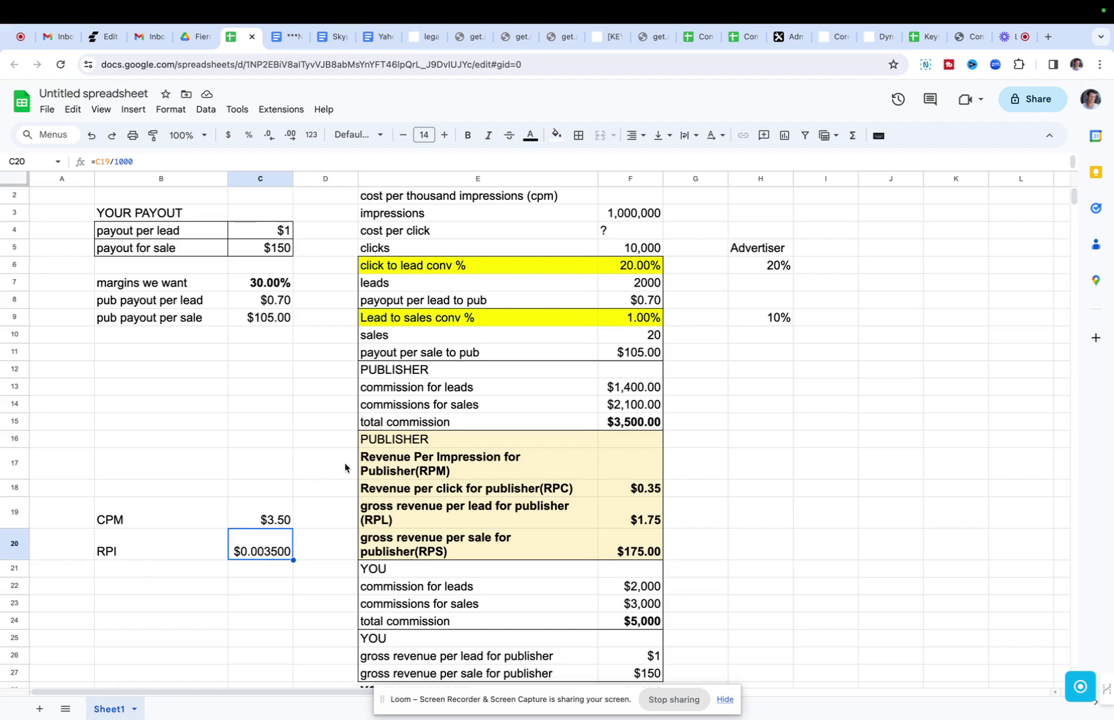
# Step: Enter the heading "RISK" in D16 and the rankings "highest", "2nd highest" and "3rd highest" in D17:D19
pyautogui.click(338, 442)
pyautogui.write('RISK')
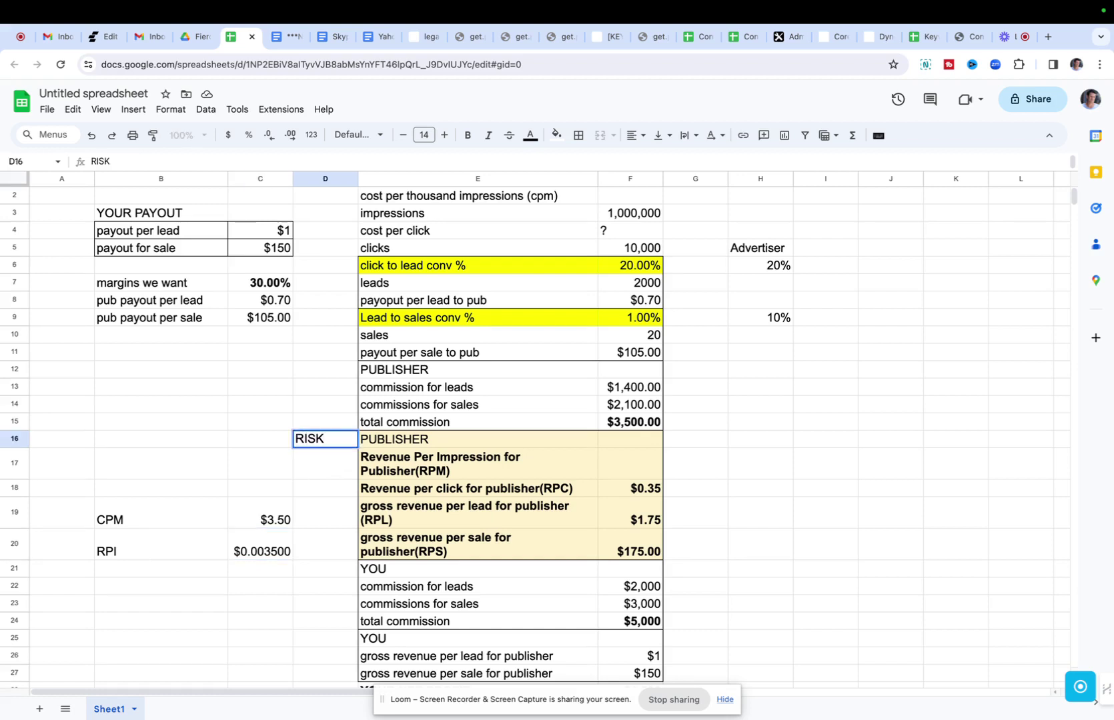
pyautogui.press('Return')
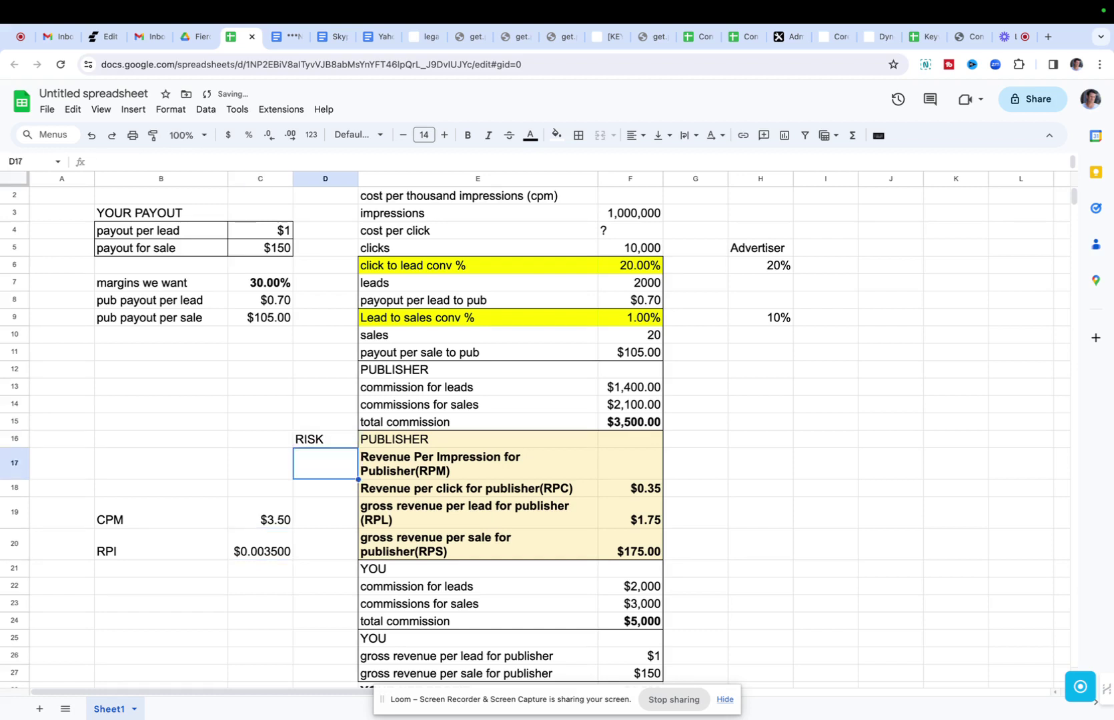
pyautogui.write('highest')
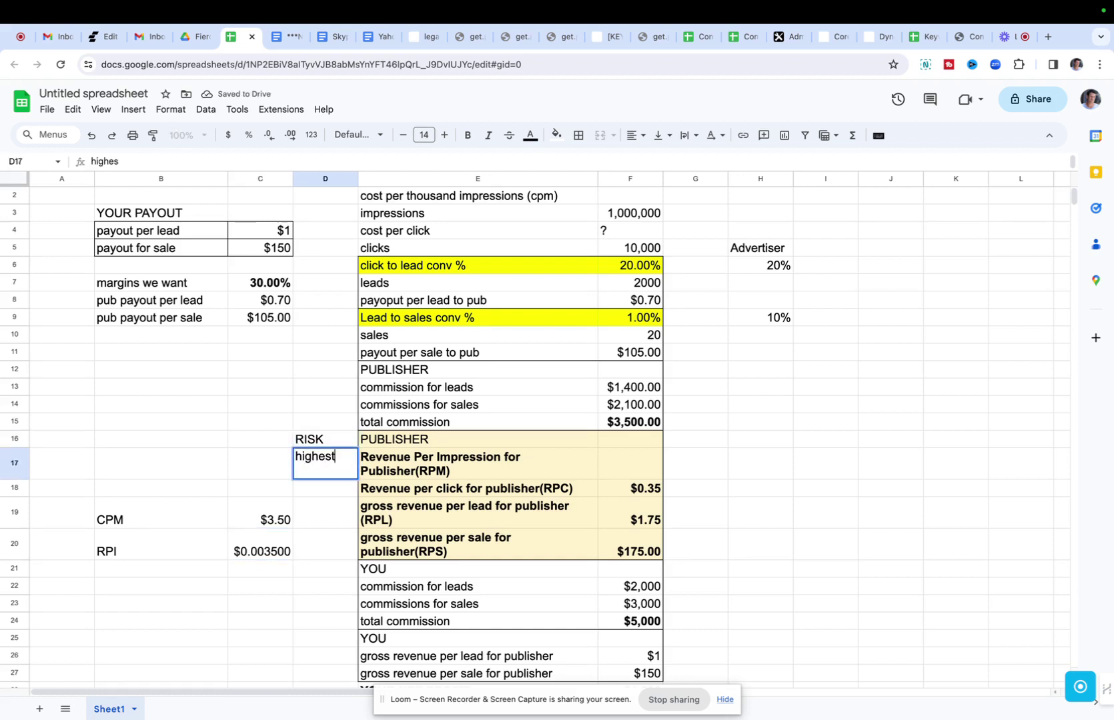
pyautogui.press('Return')
pyautogui.write('2nd highest')
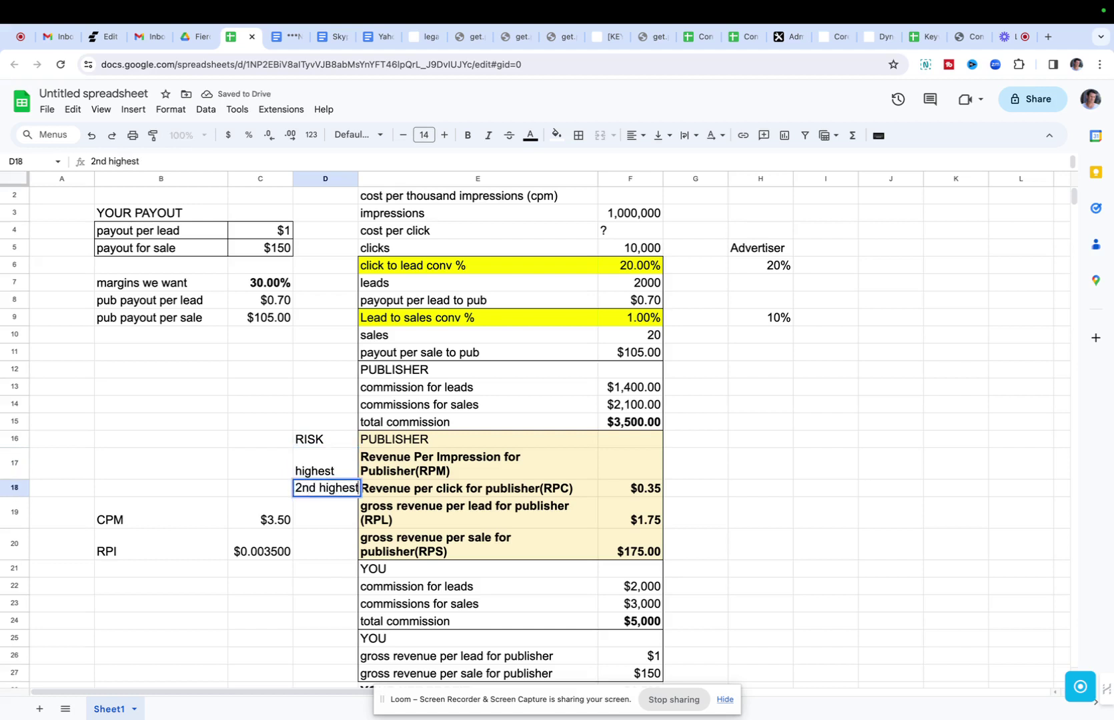
pyautogui.press('Return')
pyautogui.write('3')
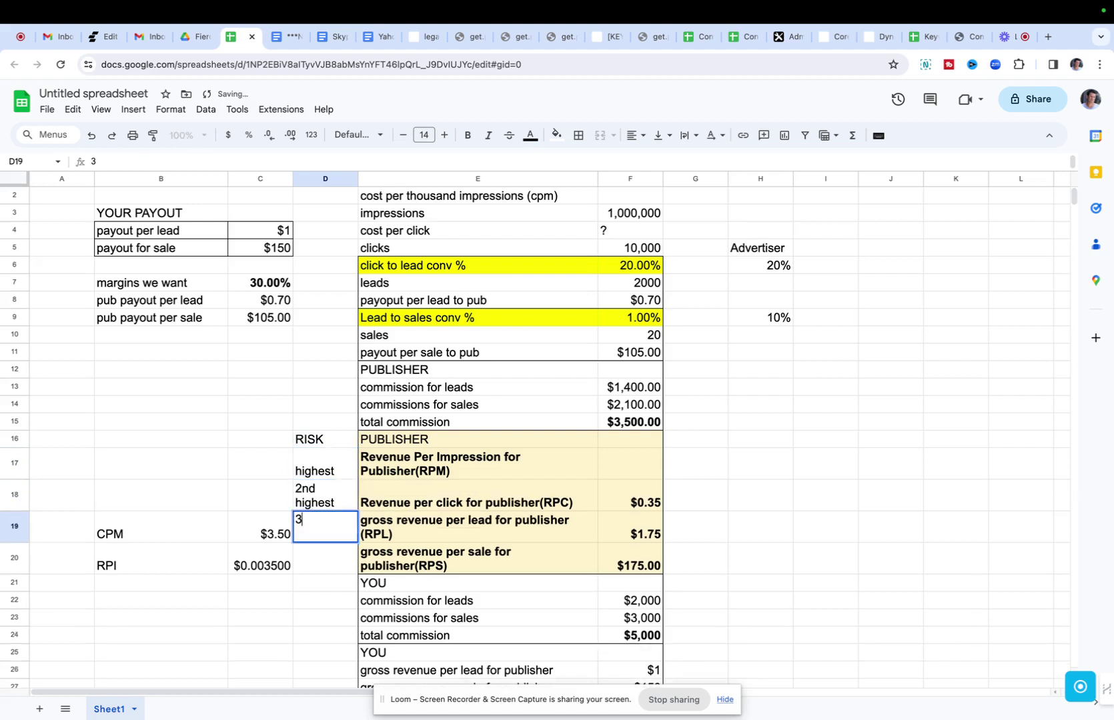
pyautogui.write('rd highest')
pyautogui.press('Return')
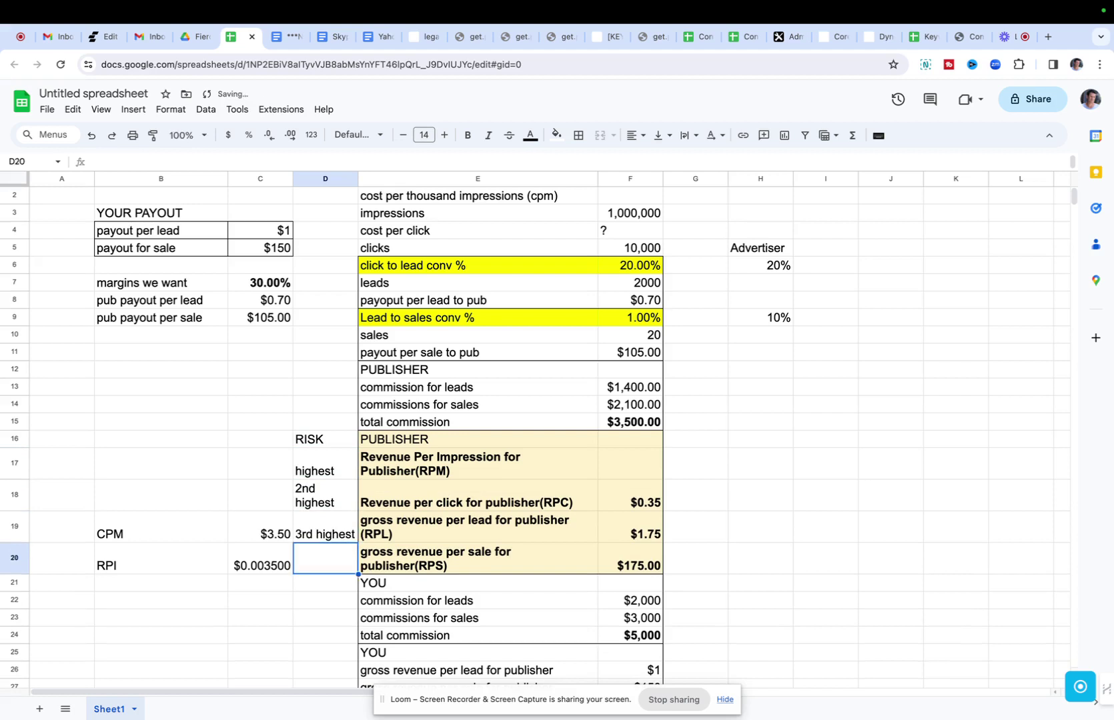
# Step: Enter the risk ranking "4th highest" in D20, beside the publisher's gross revenue per sale
pyautogui.write('4th hiogh')
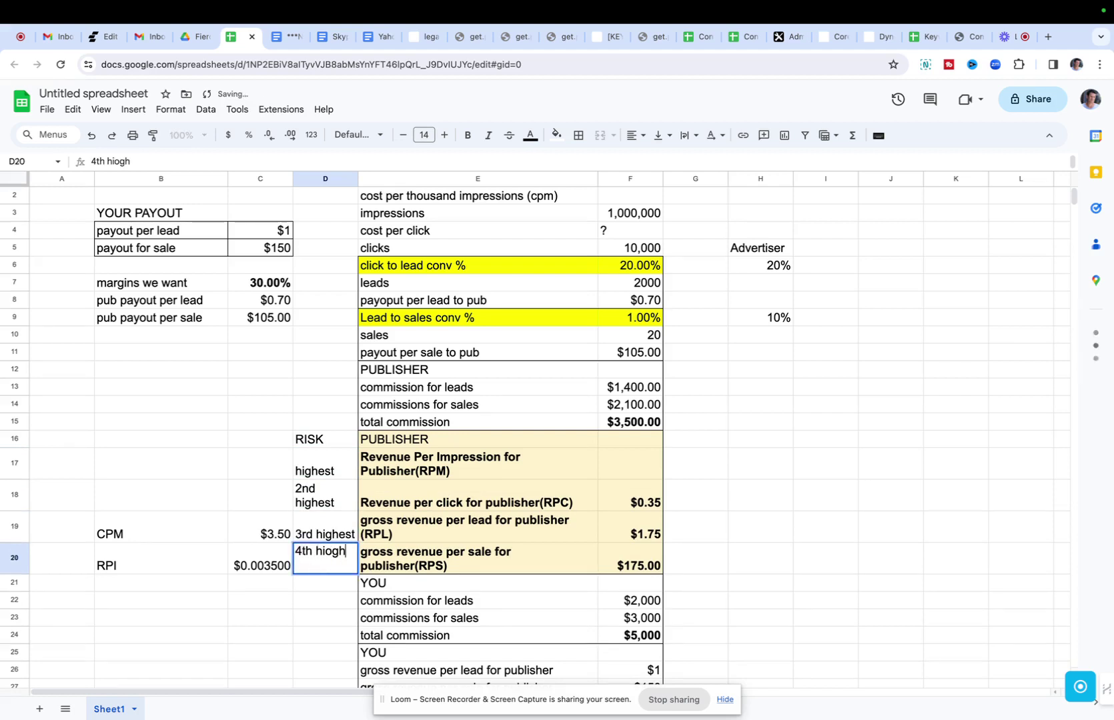
pyautogui.write('est')
pyautogui.press('BackSpace')
pyautogui.press('BackSpace')
pyautogui.press('BackSpace')
pyautogui.press('BackSpace')
pyautogui.press('BackSpace')
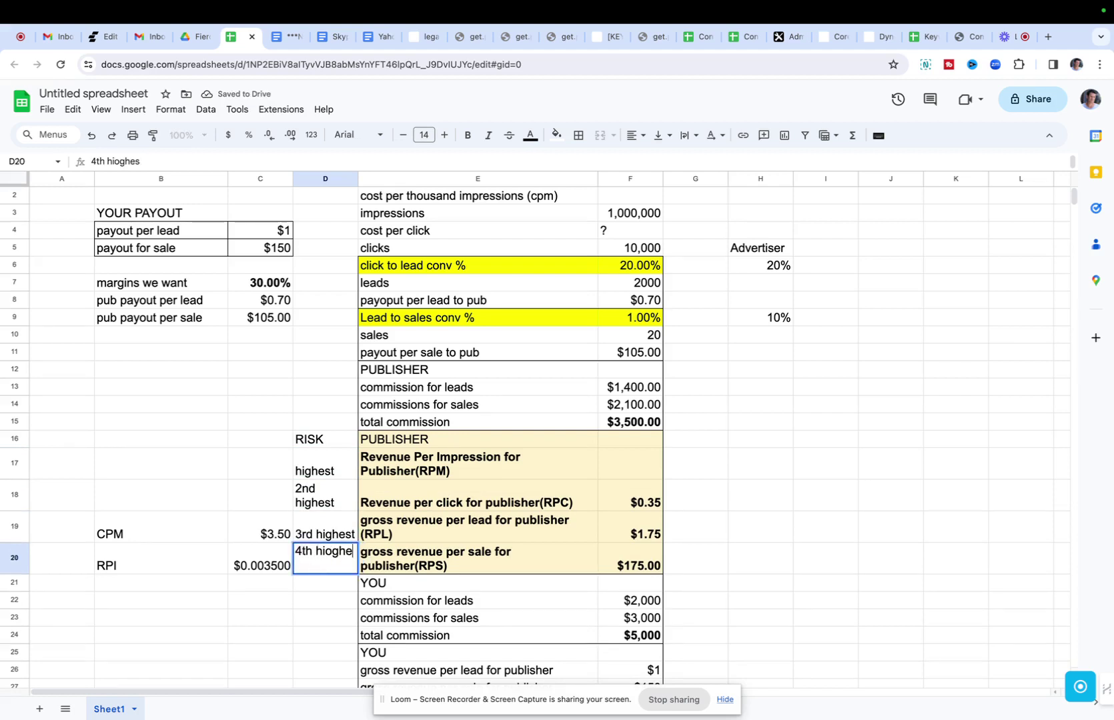
pyautogui.press('BackSpace')
pyautogui.write('ghest')
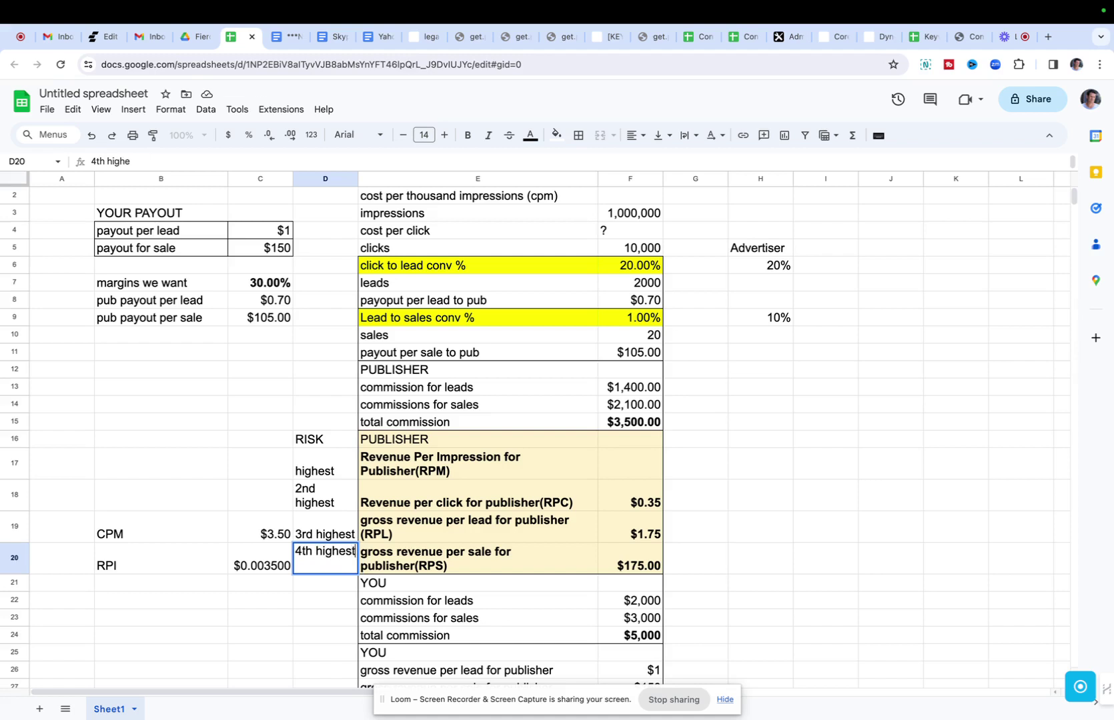
pyautogui.press('Return')
# Step: Widen column D so the rankings fit on one line and change the D16 heading to "Media Buying RISK"
pyautogui.moveTo(359, 178); pyautogui.dragTo(426, 178)
pyautogui.click(366, 442)
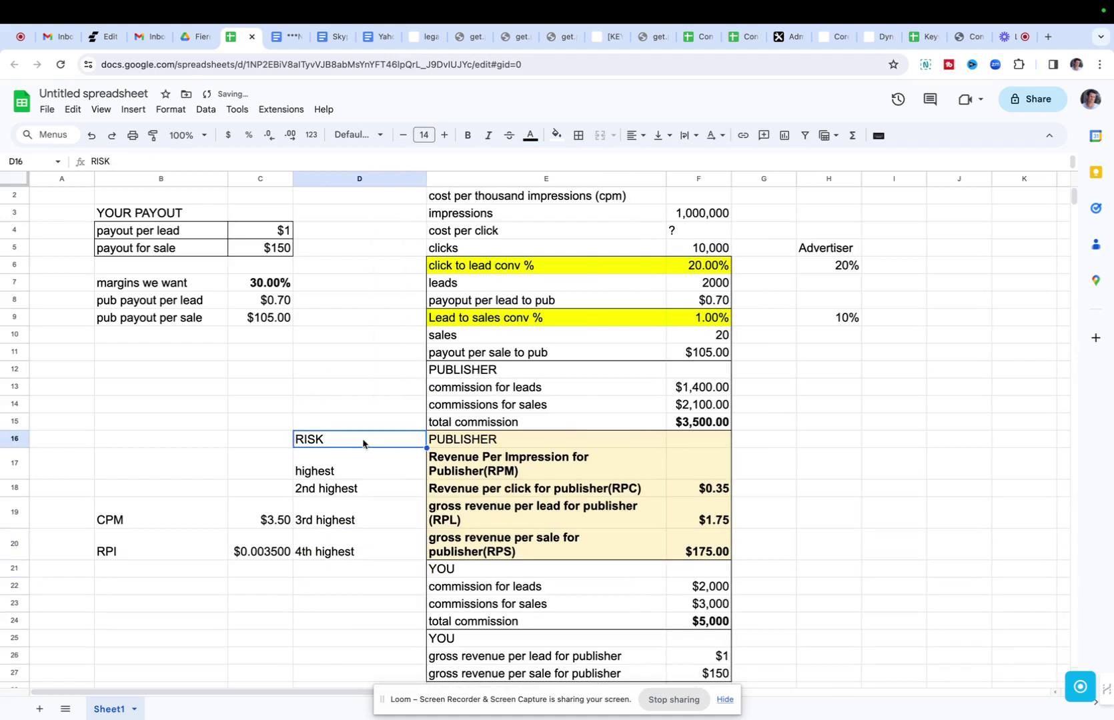
pyautogui.click(92, 161)
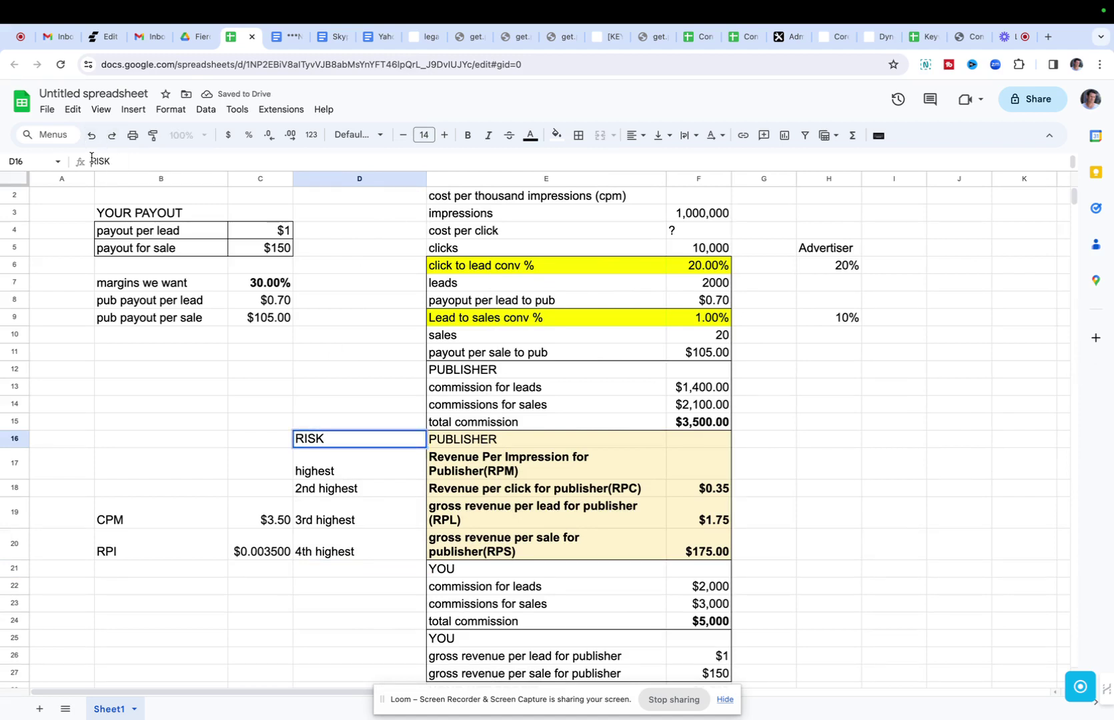
pyautogui.write('Media Buying')
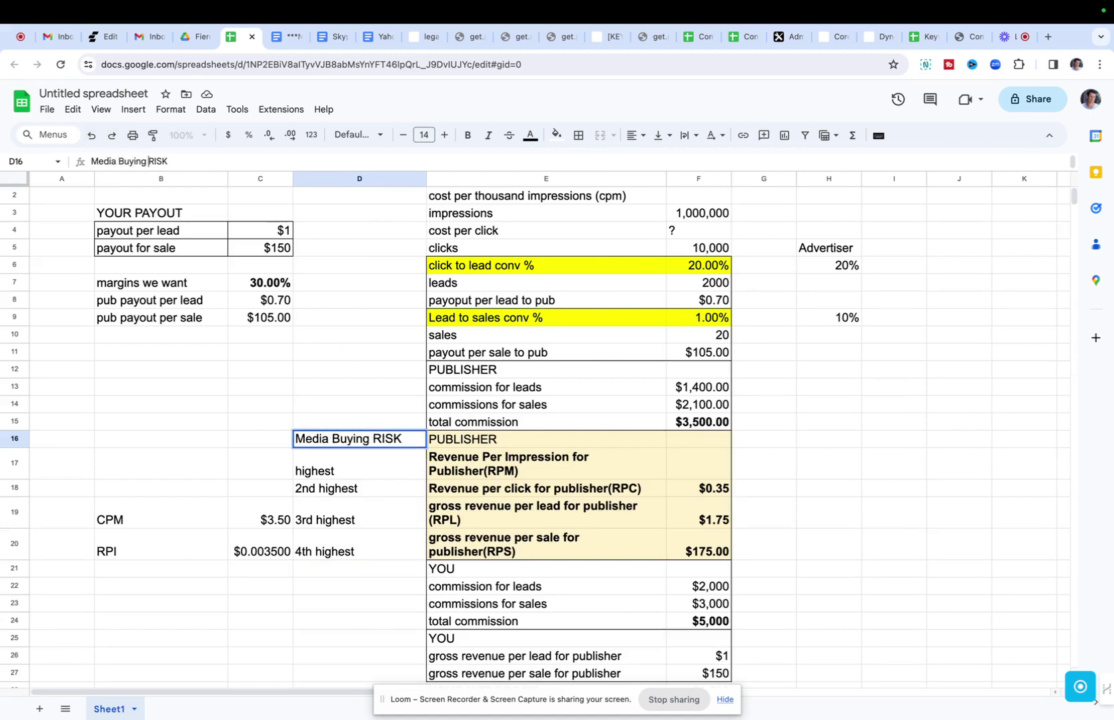
# Step: Fill the "highest" cell D17 with red and the "2nd highest" cell D18 with dark red 1
pyautogui.click(395, 464)
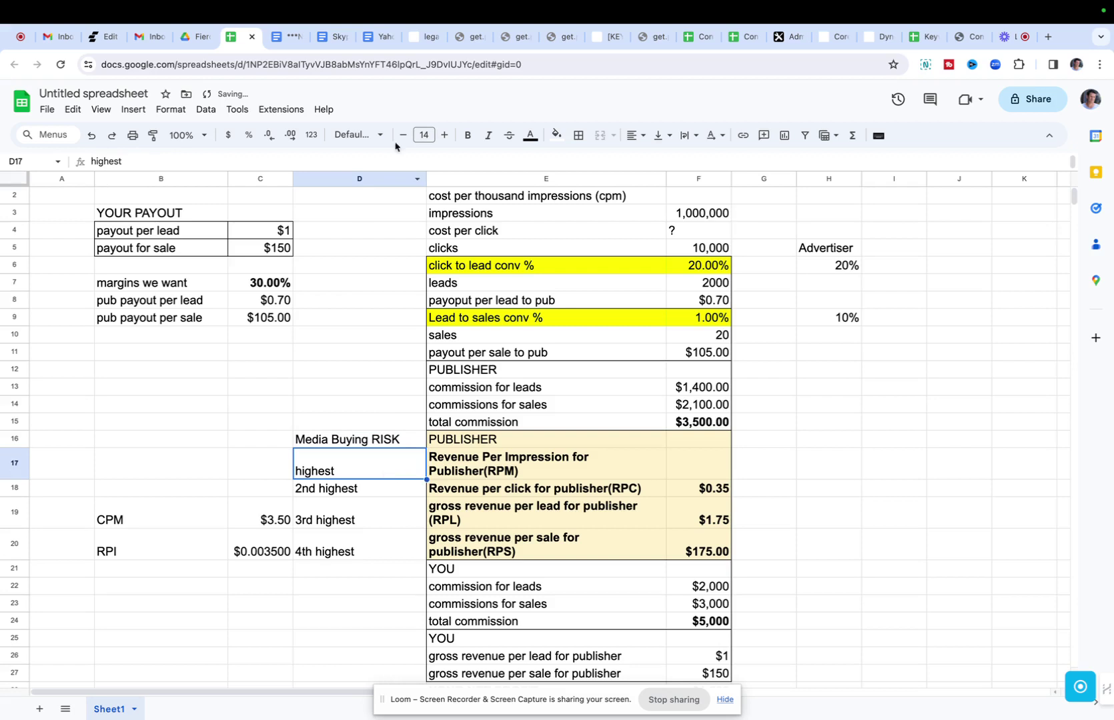
pyautogui.click(556, 136)
pyautogui.click(567, 198)
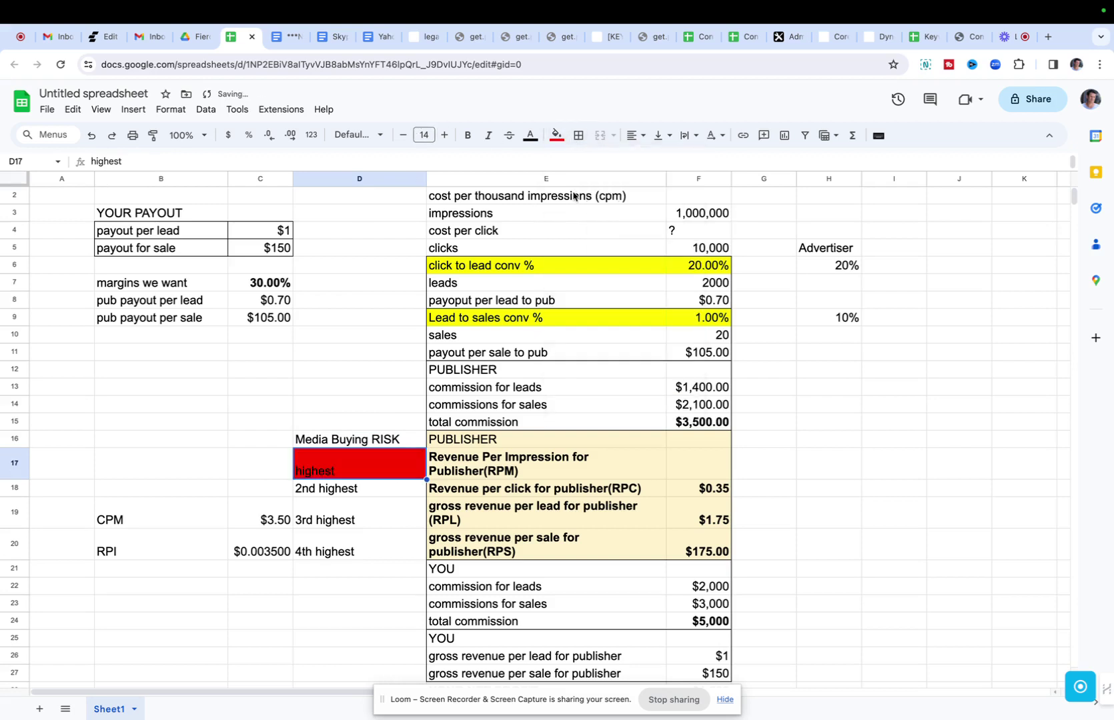
pyautogui.click(390, 493)
pyautogui.click(556, 136)
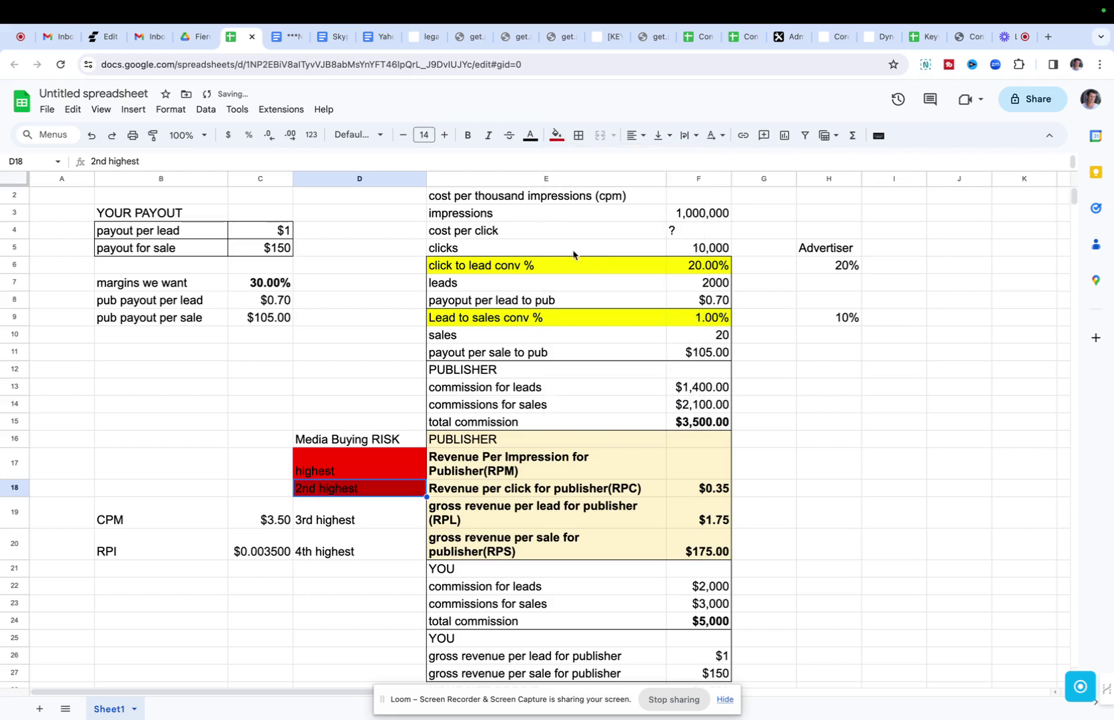
pyautogui.click(575, 252)
# Step: Fill the "3rd highest" cell D19 with light red 2 and the "4th highest" cell D20 with light red 3
pyautogui.click(362, 526)
pyautogui.click(556, 135)
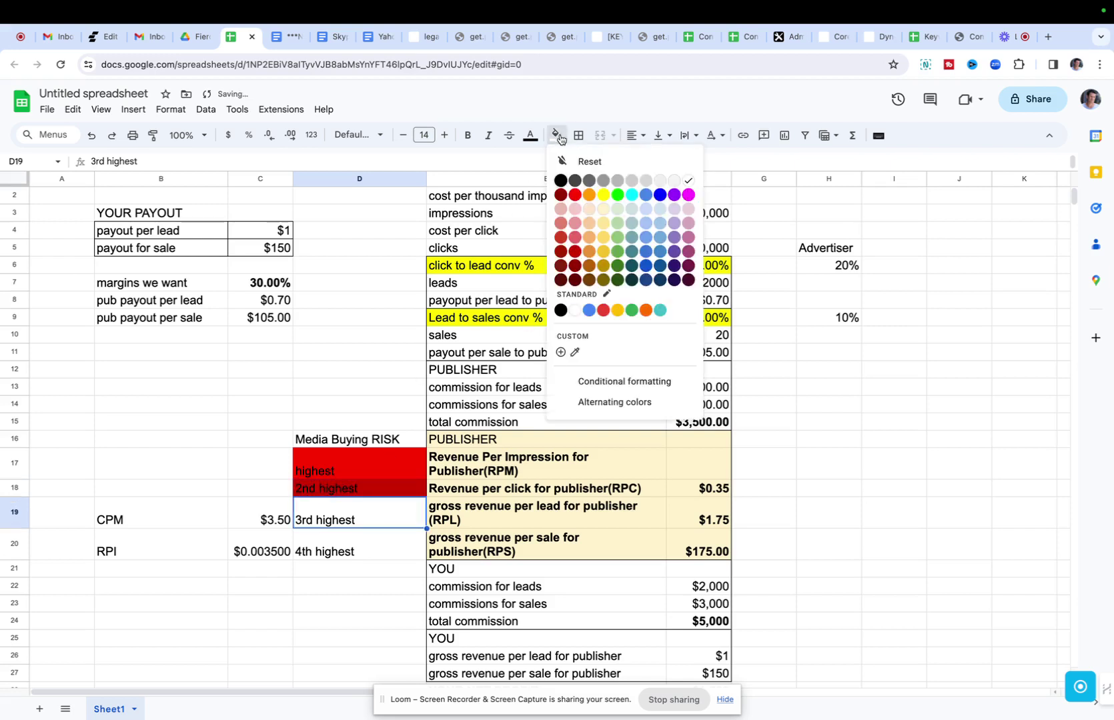
pyautogui.click(575, 224)
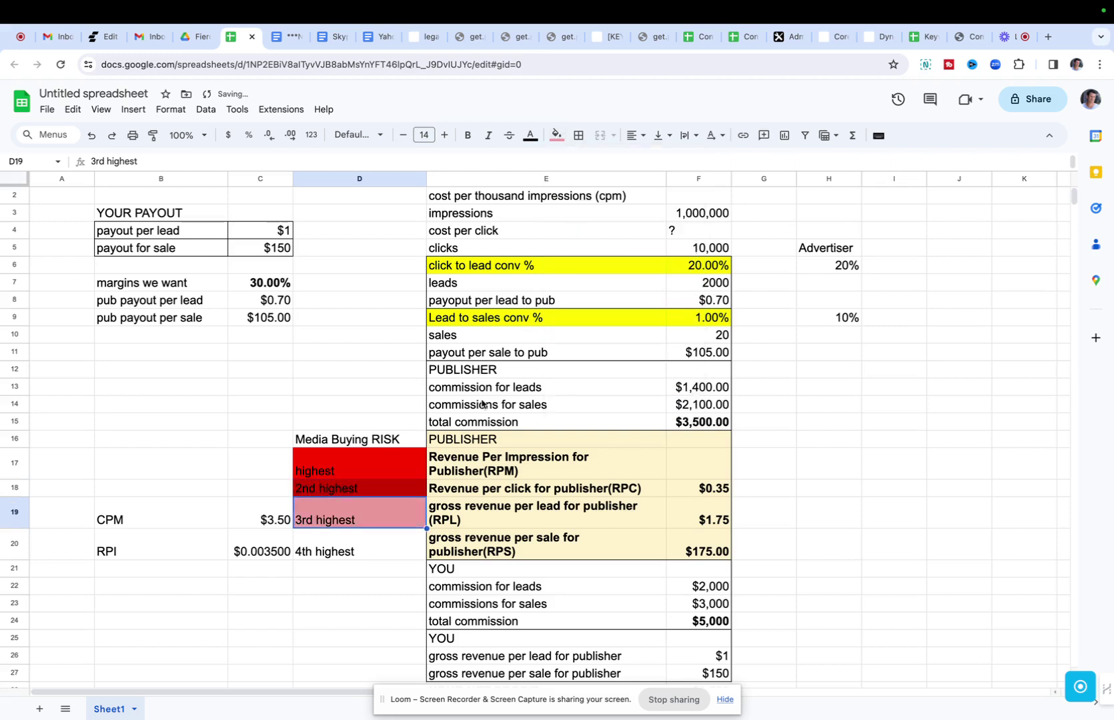
pyautogui.click(387, 553)
pyautogui.click(556, 135)
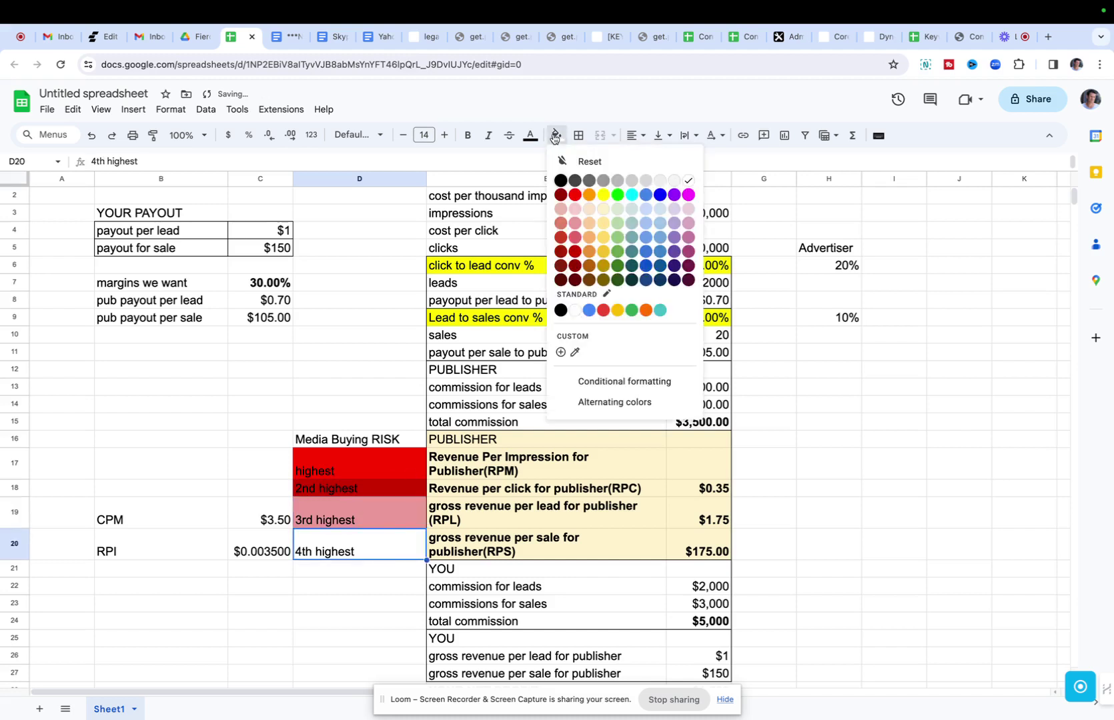
pyautogui.click(575, 210)
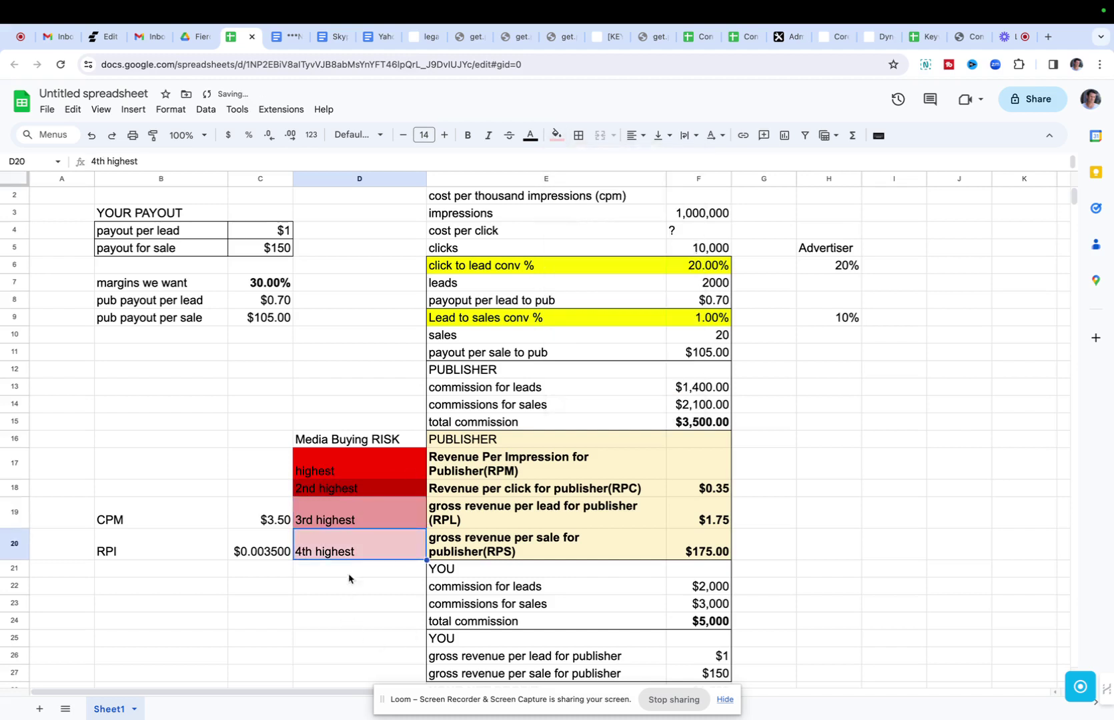
# Step: Extend the heading in D16 to read "Media Buying RISK FOR YOU"
pyautogui.click(358, 438)
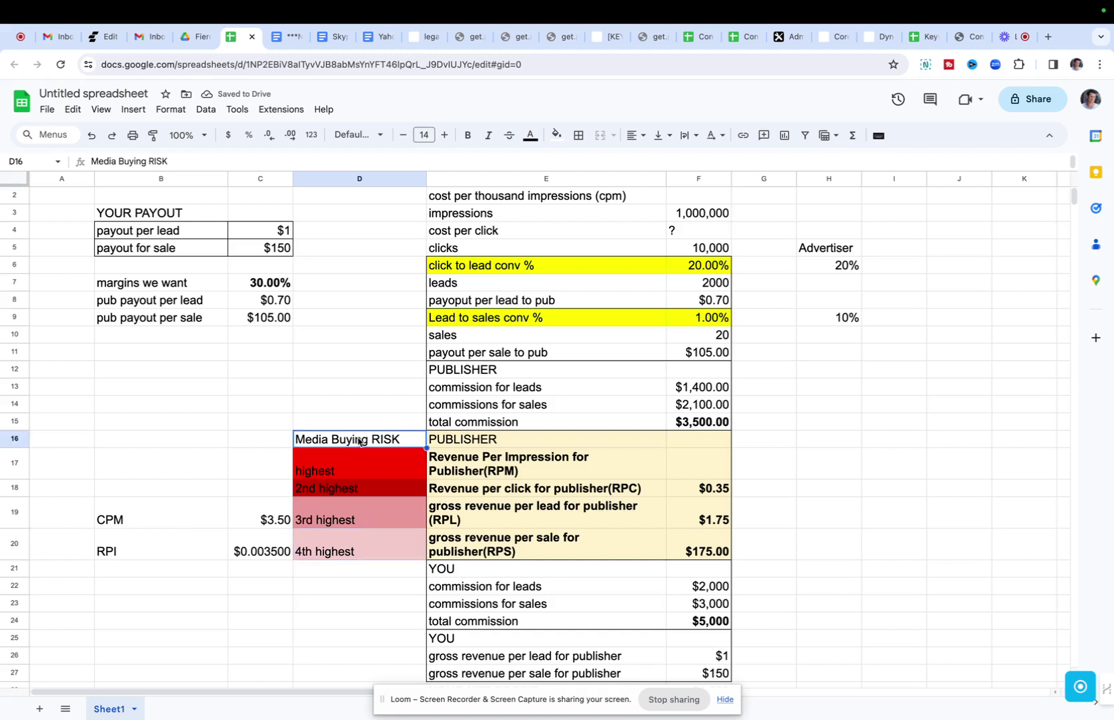
pyautogui.click(200, 162)
pyautogui.write('FOR YOU')
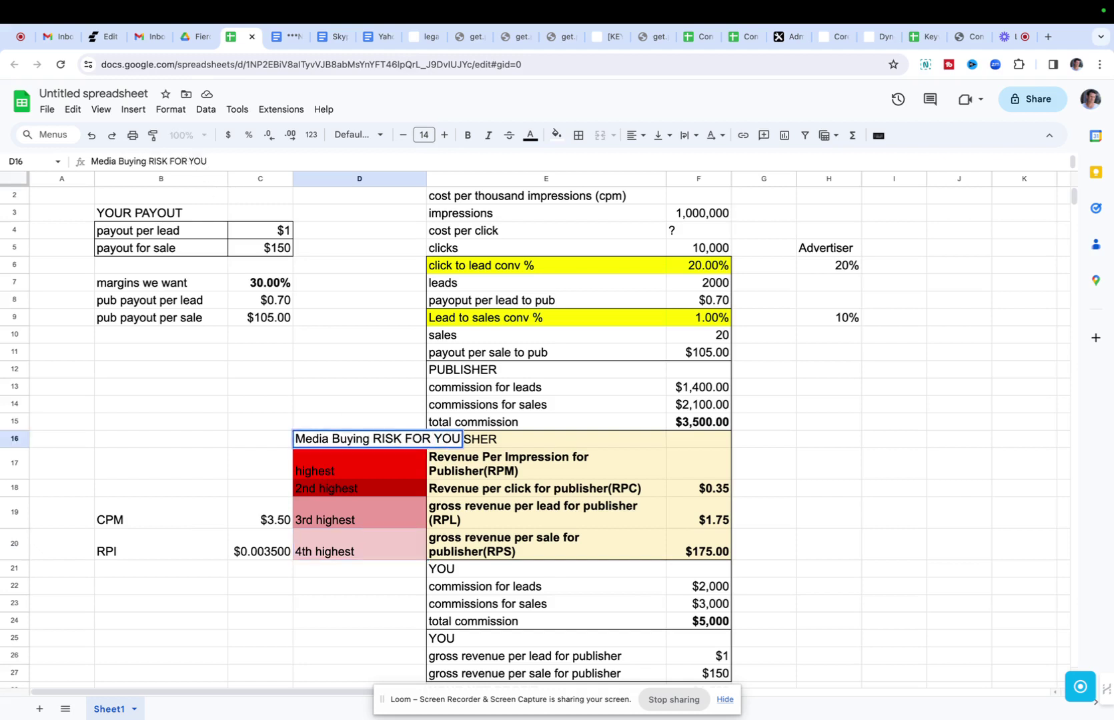
pyautogui.press('Return')
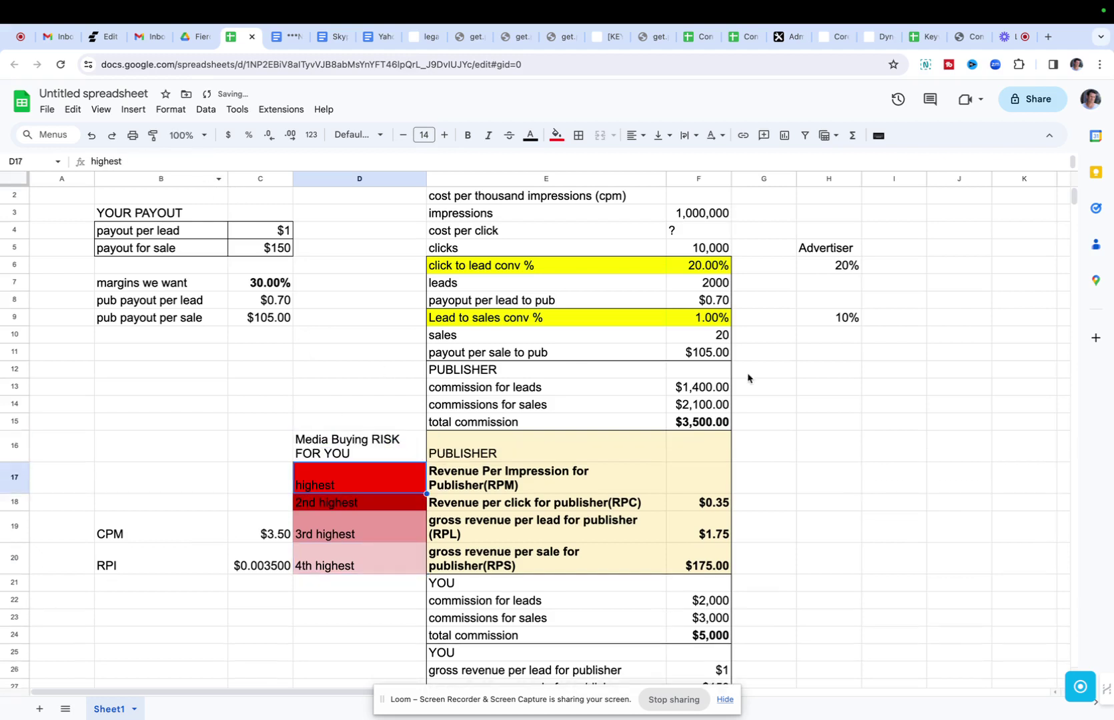
# Step: Enter the heading "PUBLISHER Media Buying RISK" in G16, beside the publisher revenue block
pyautogui.click(758, 449)
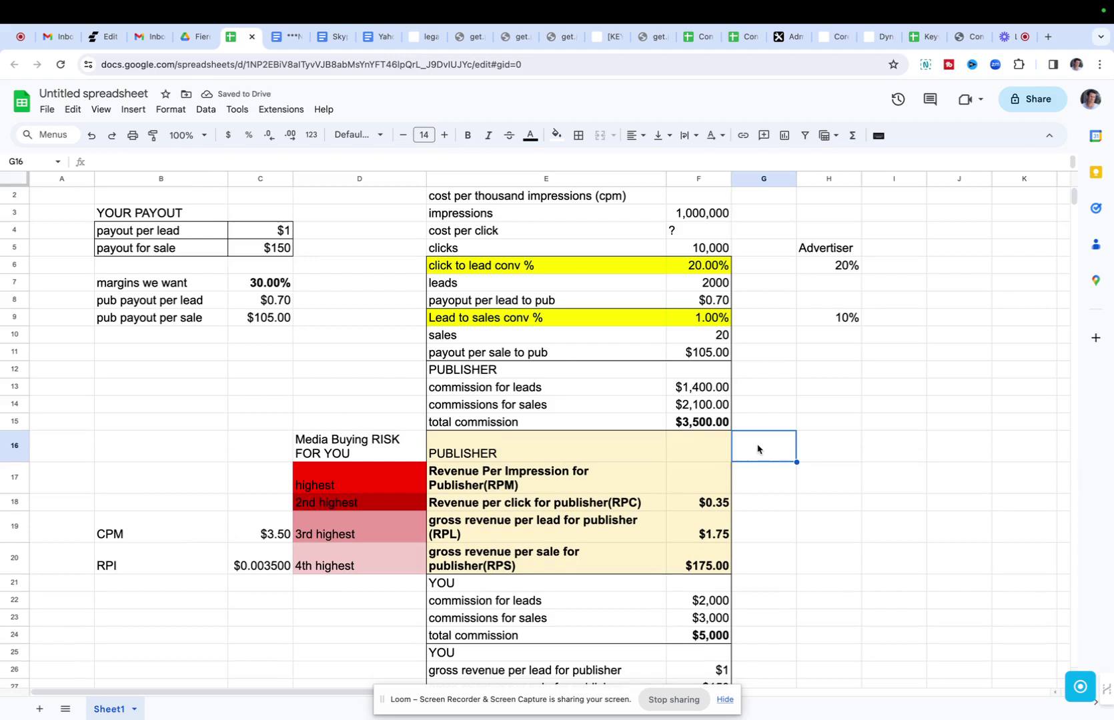
pyautogui.write('PUBLISHER')
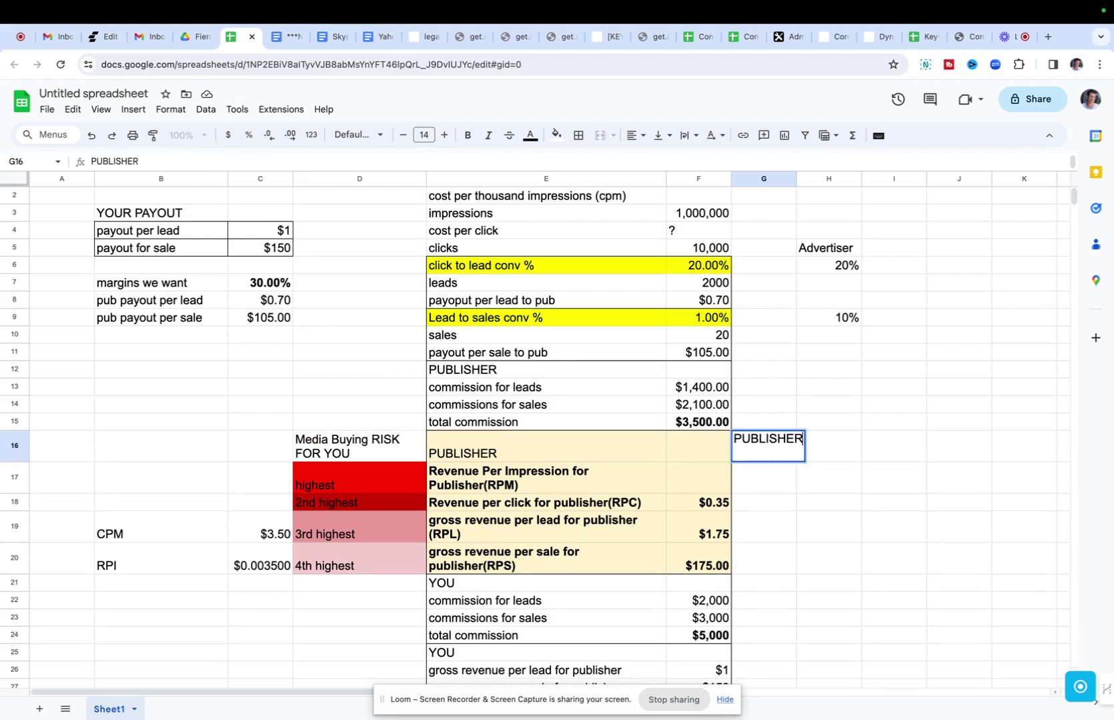
pyautogui.write(' Media Buying ')
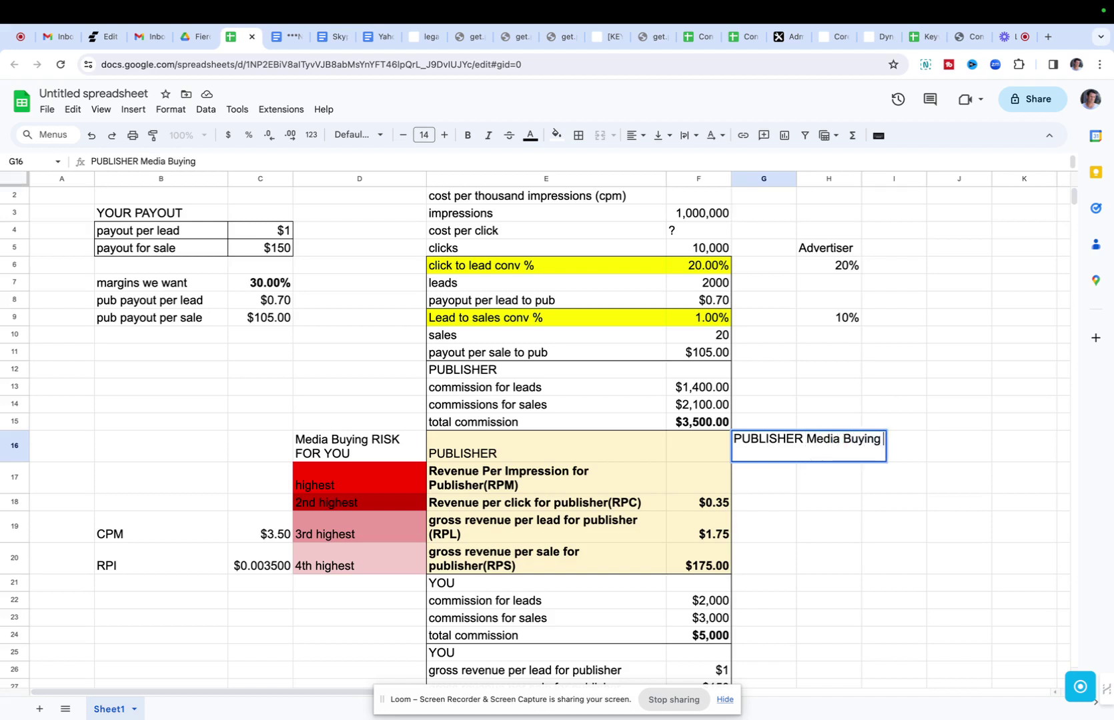
pyautogui.write('RISK')
pyautogui.press('Return')
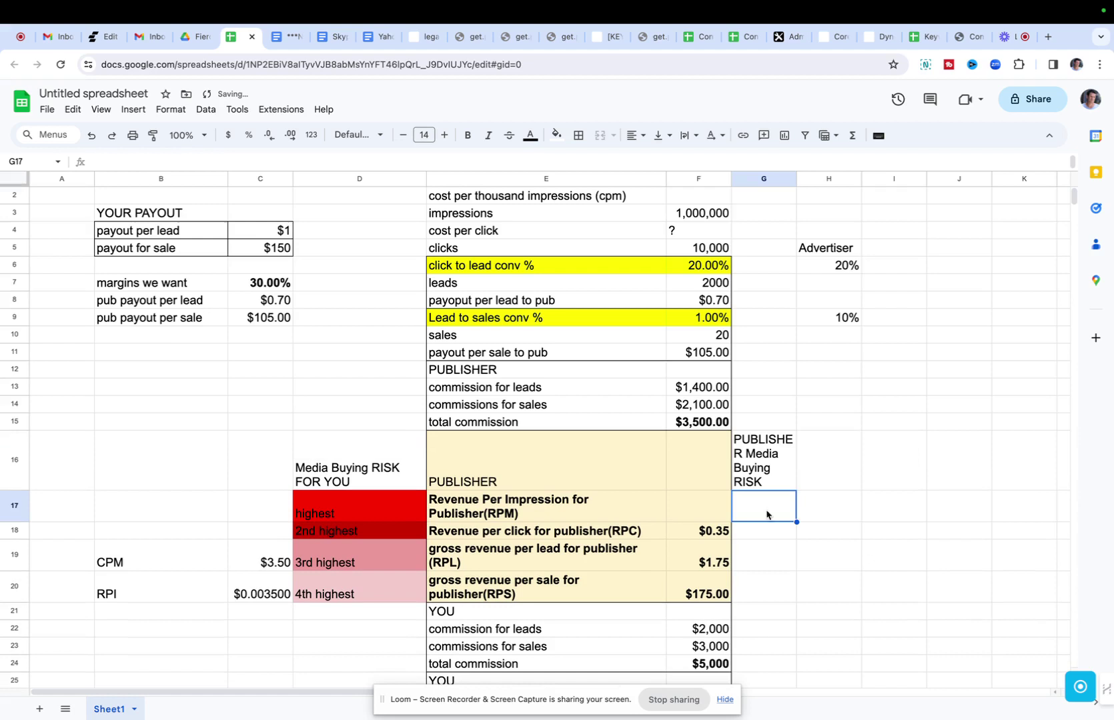
# Step: Fill the publisher risk cell for sales, G20, with red and the one for leads, G19, with dark red 1
pyautogui.click(767, 599)
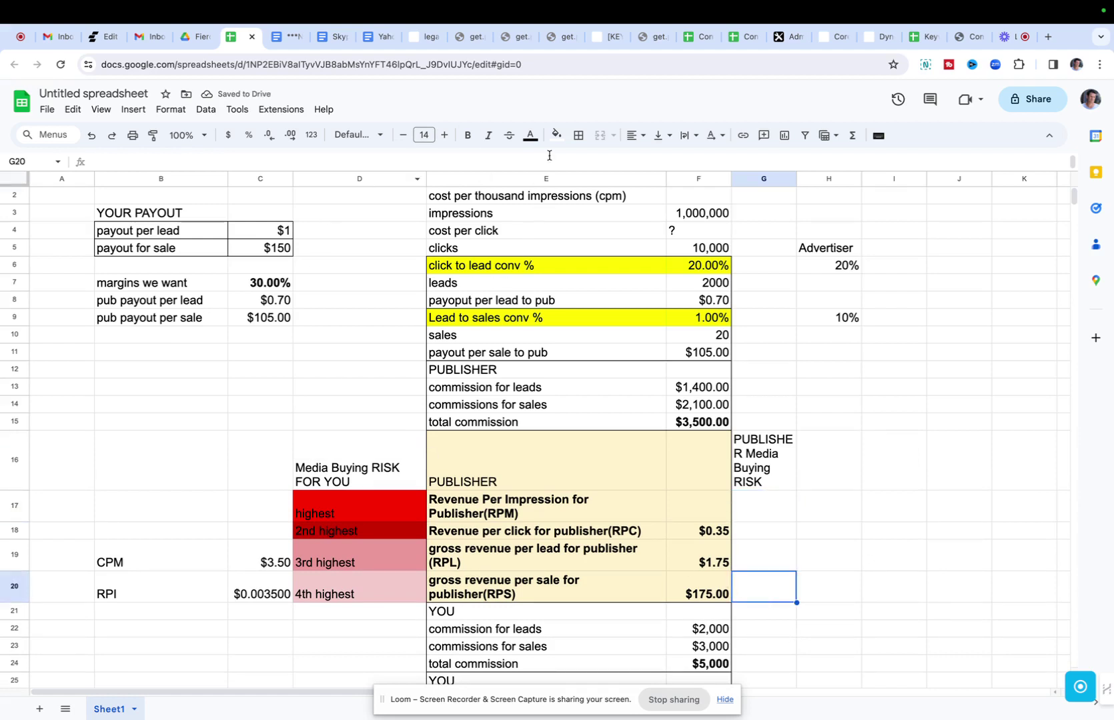
pyautogui.click(556, 136)
pyautogui.click(575, 194)
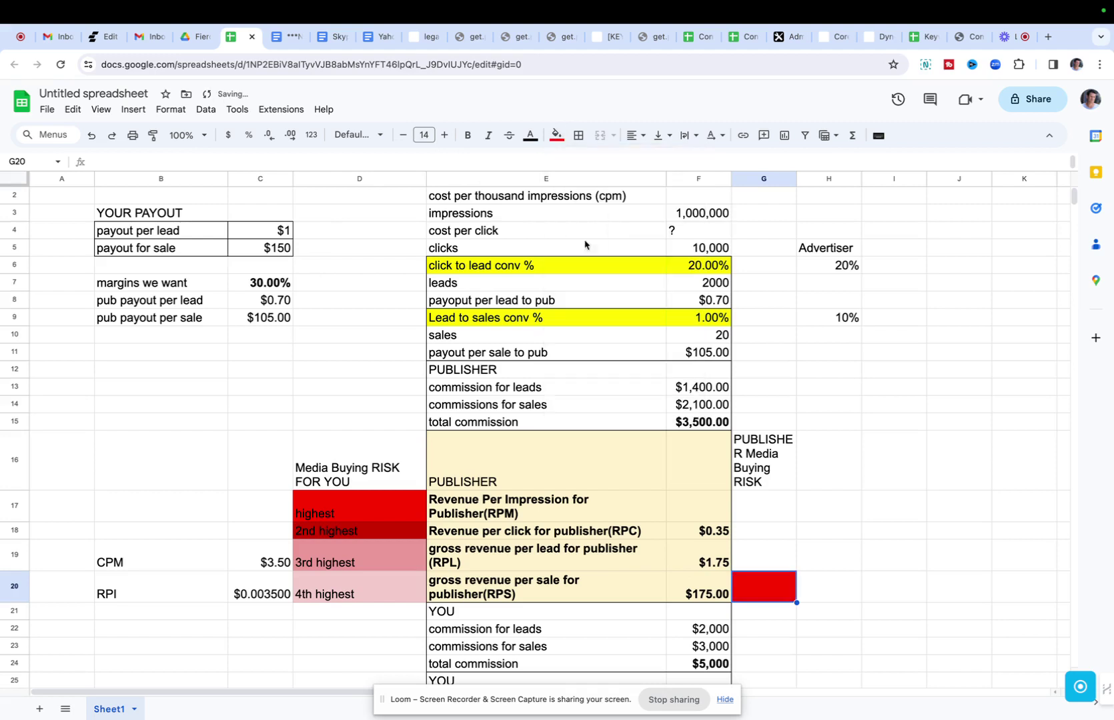
pyautogui.click(761, 559)
pyautogui.click(556, 136)
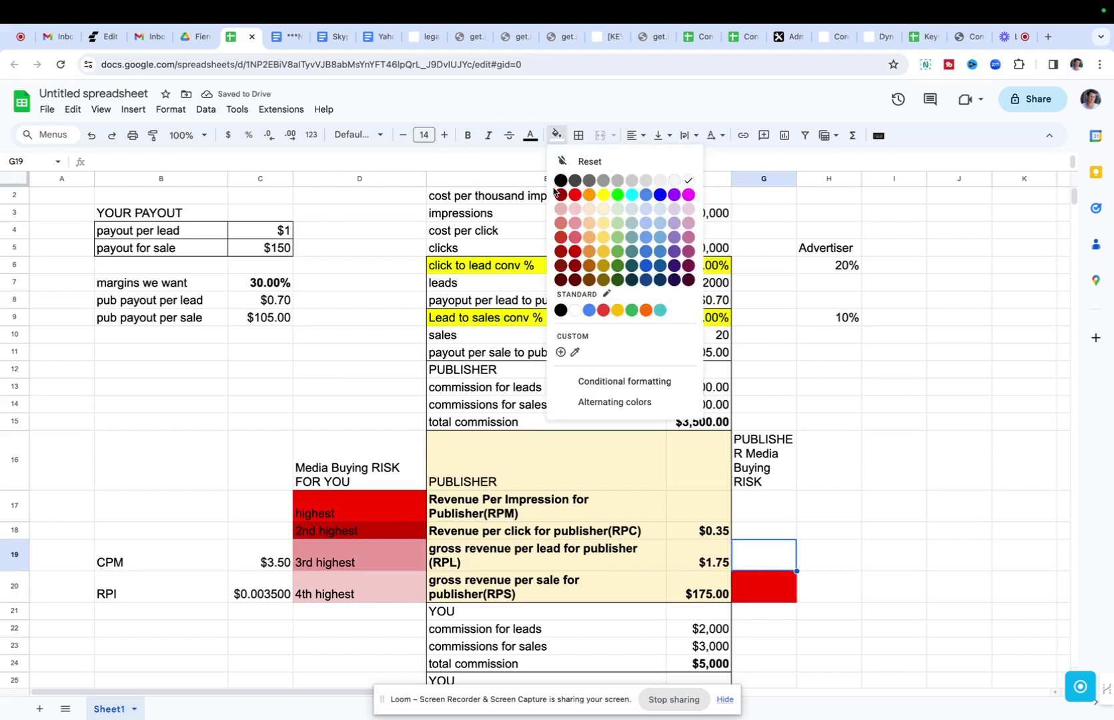
pyautogui.click(575, 252)
# Step: Fill the publisher risk cell for clicks, G18, with light red 2 and the one for impressions, G17, with light red 3
pyautogui.click(755, 532)
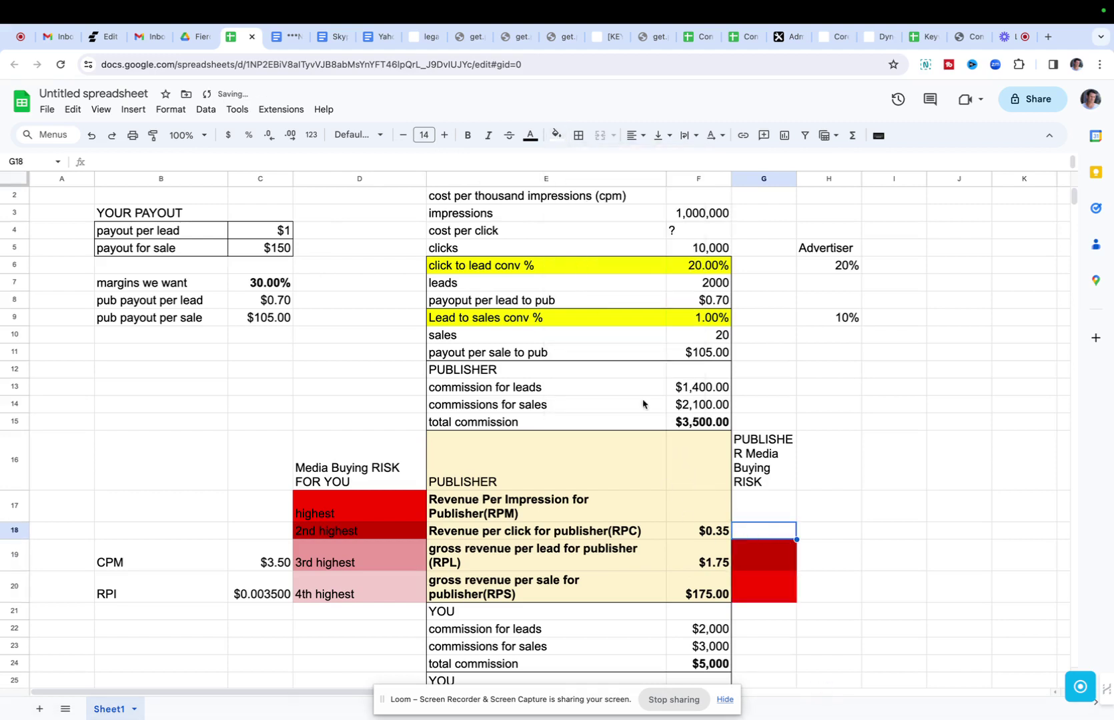
pyautogui.click(556, 136)
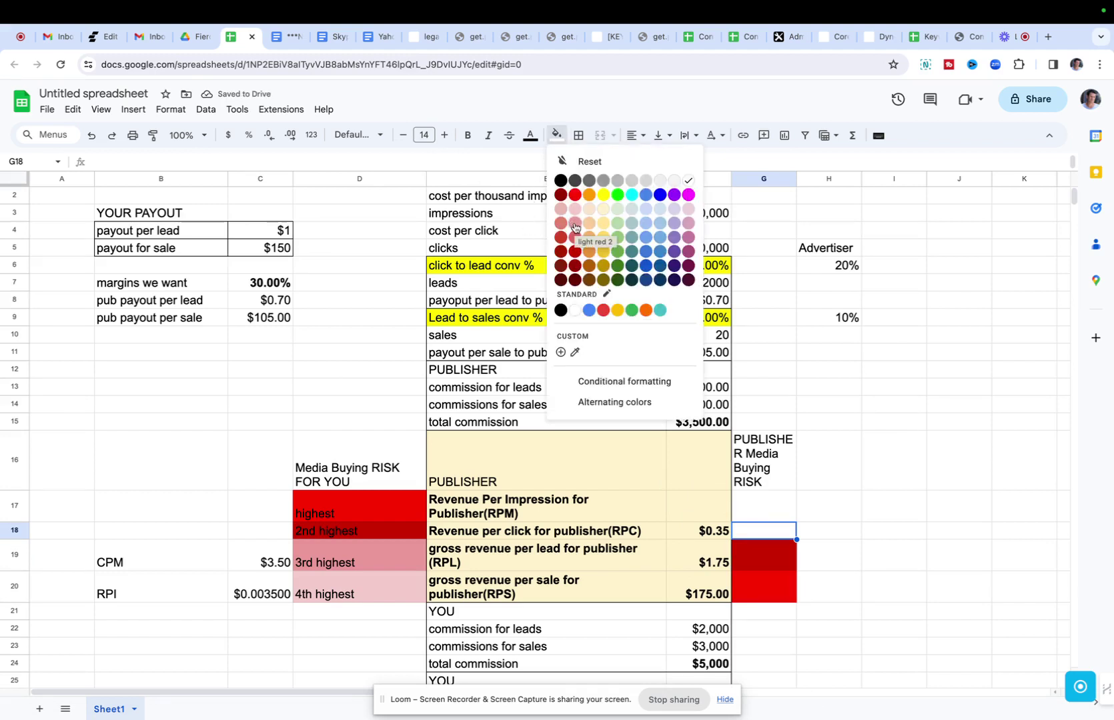
pyautogui.click(574, 228)
pyautogui.click(776, 507)
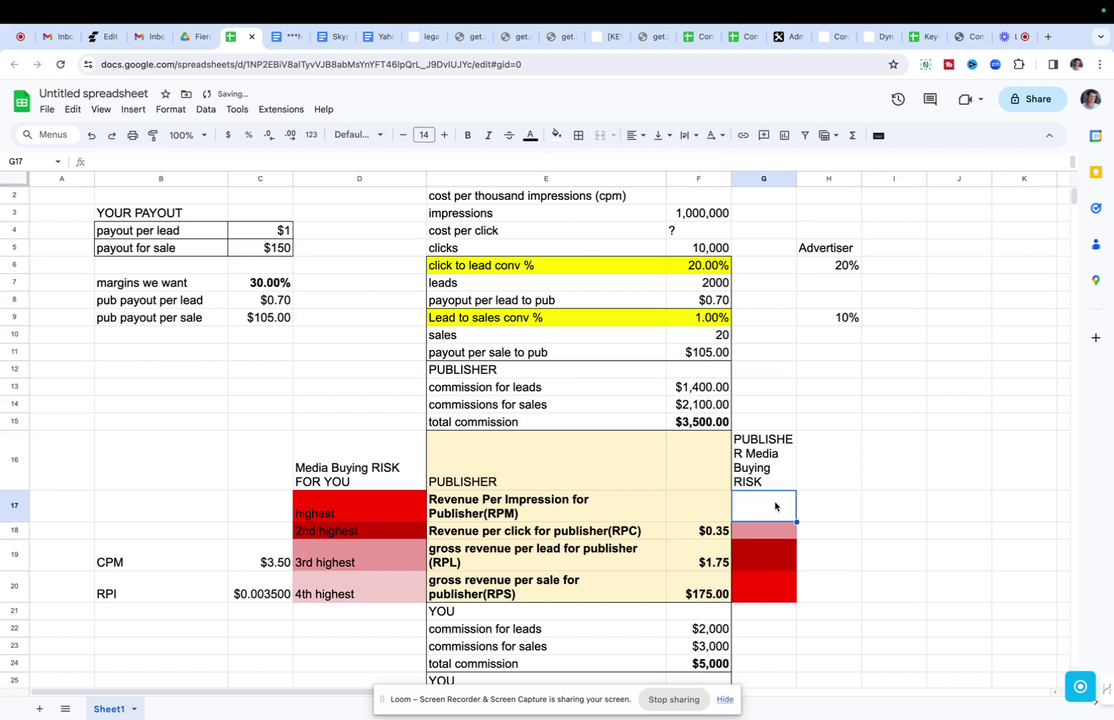
pyautogui.click(557, 135)
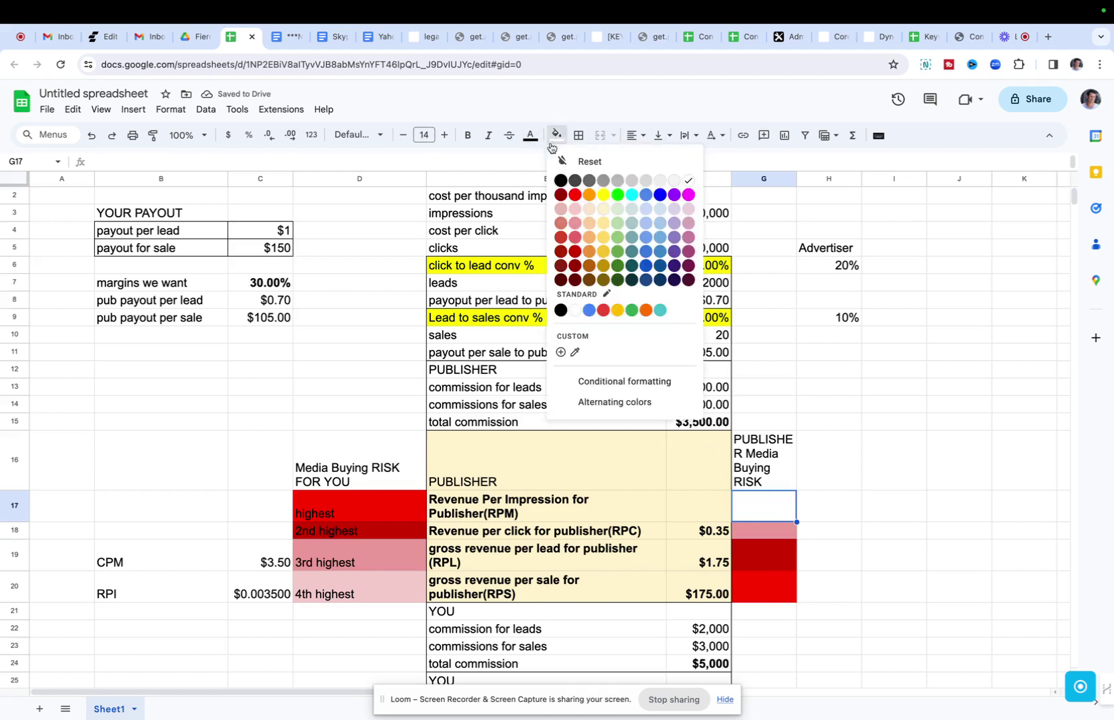
pyautogui.click(571, 208)
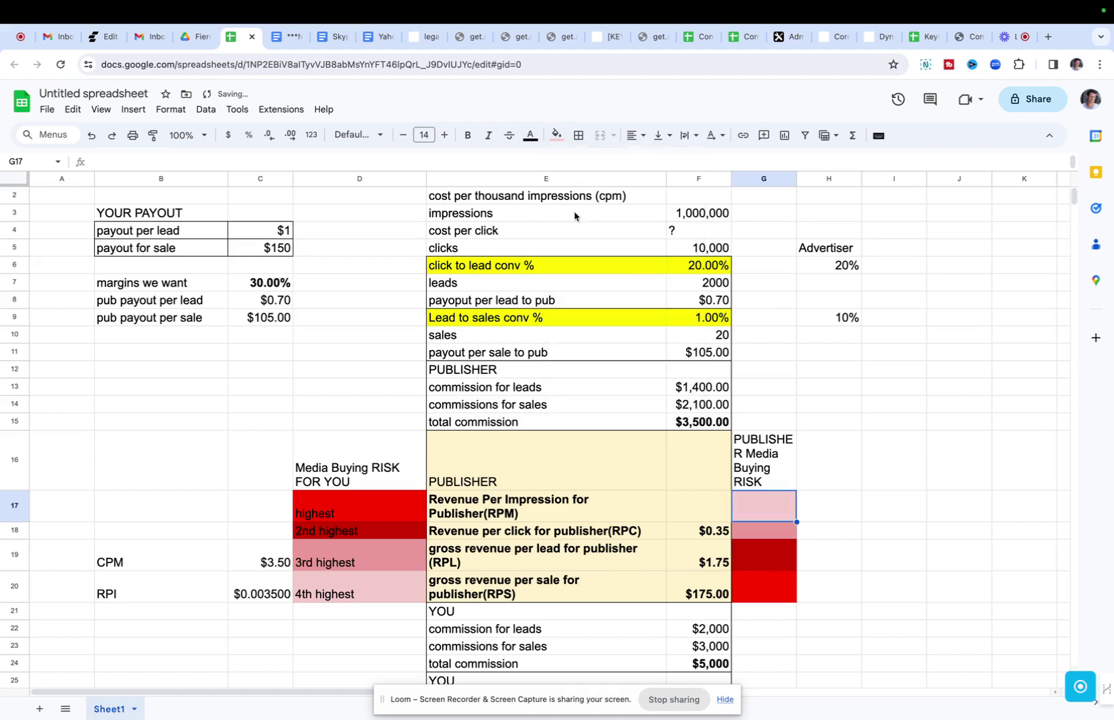
# Step: Compare the publisher's risk on revenue per sale with your own media buying risk rankings for impressions, clicks and leads
pyautogui.click(765, 579)
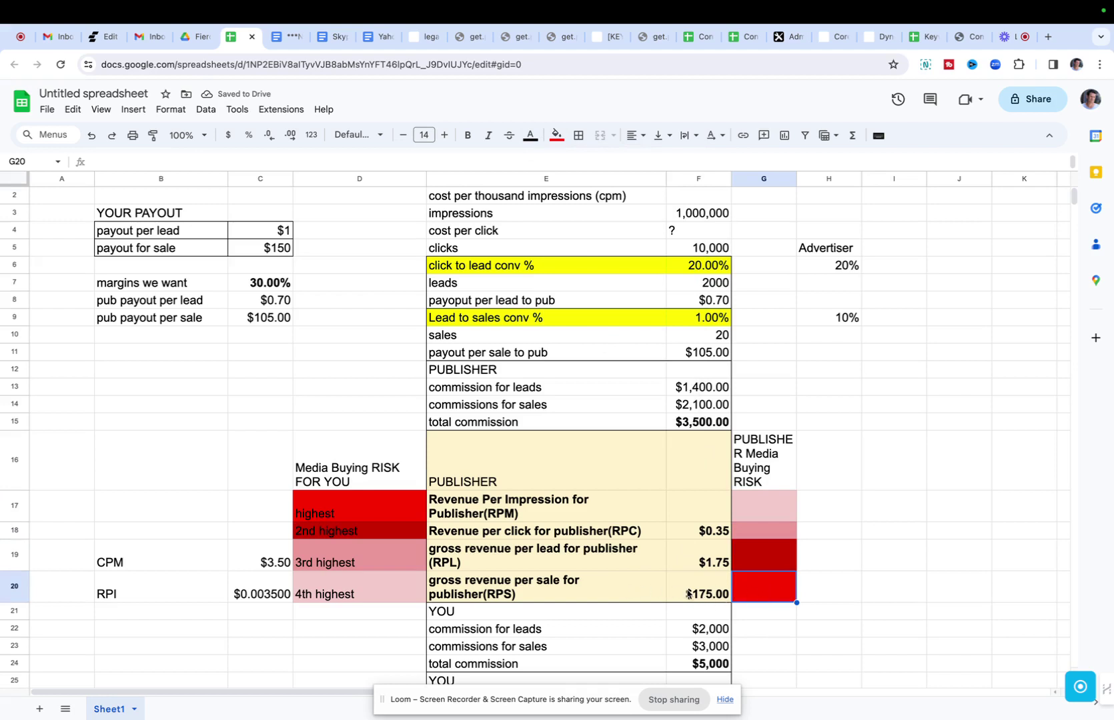
pyautogui.click(721, 596)
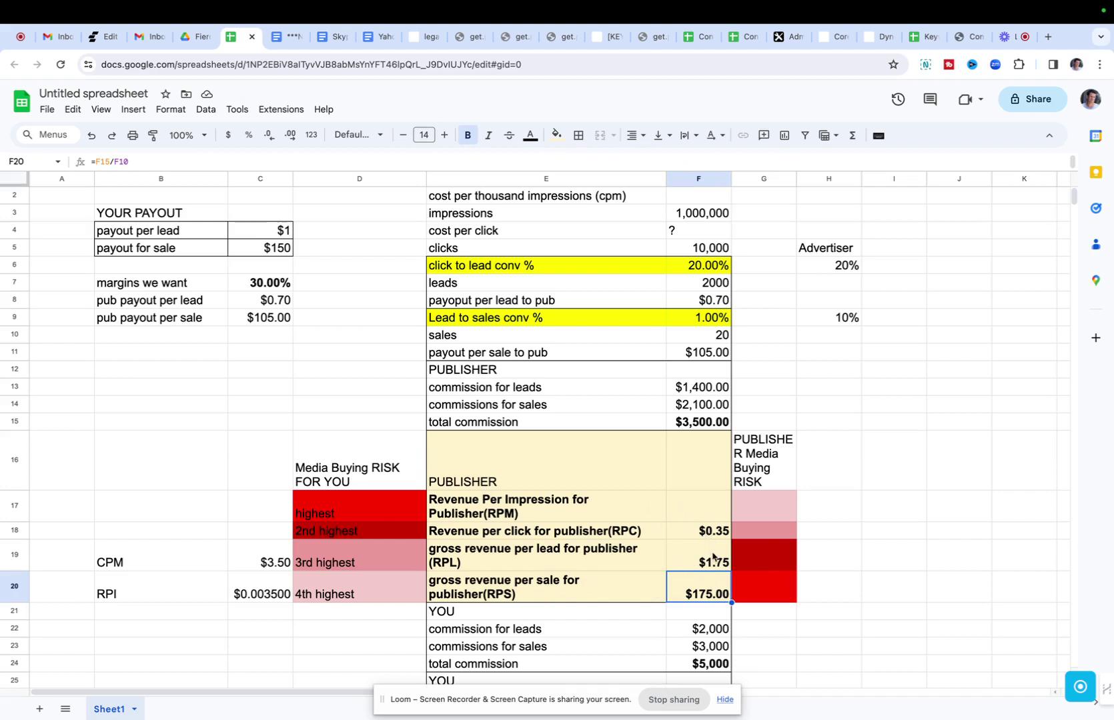
pyautogui.click(767, 593)
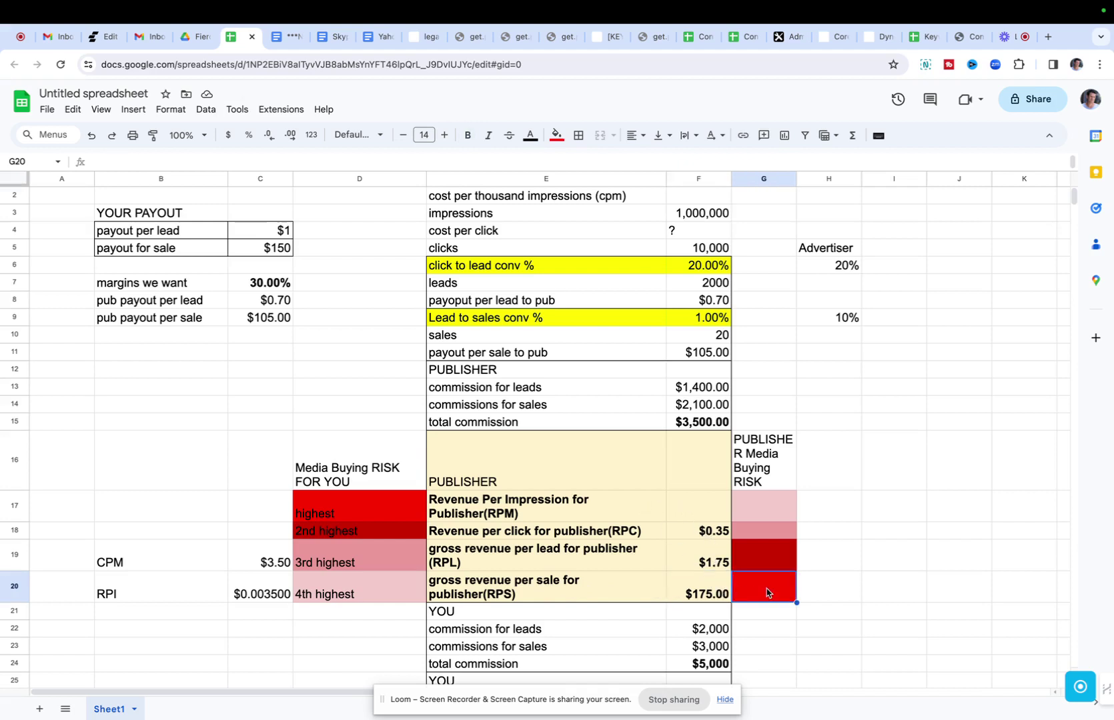
pyautogui.click(707, 592)
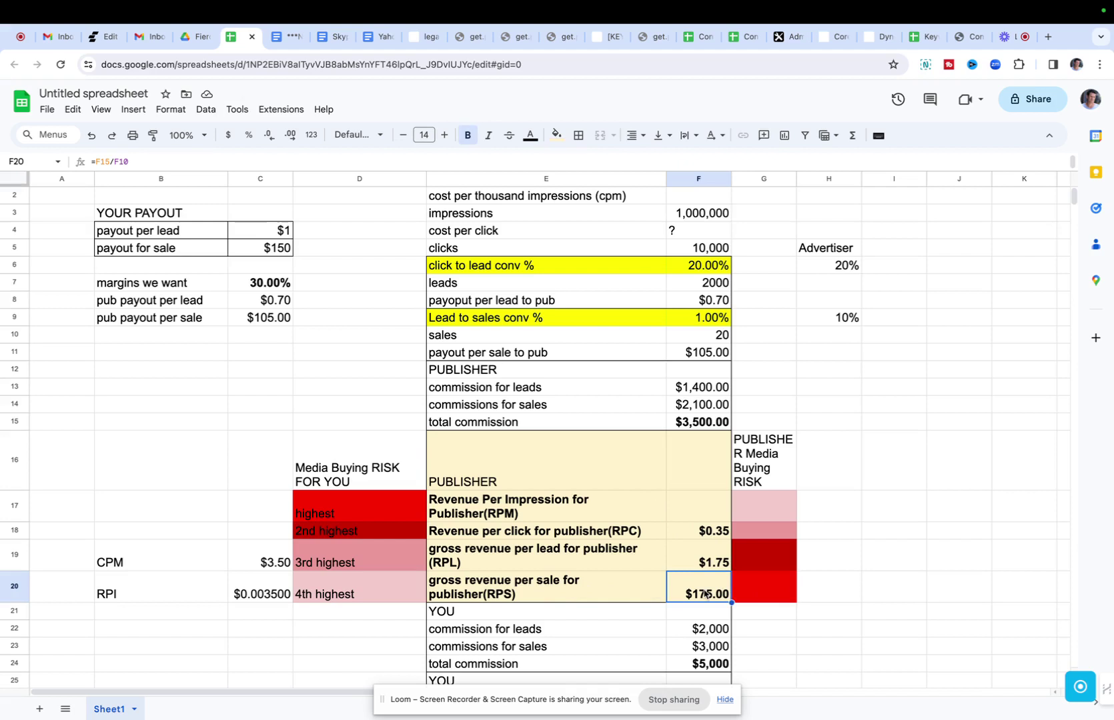
pyautogui.click(331, 509)
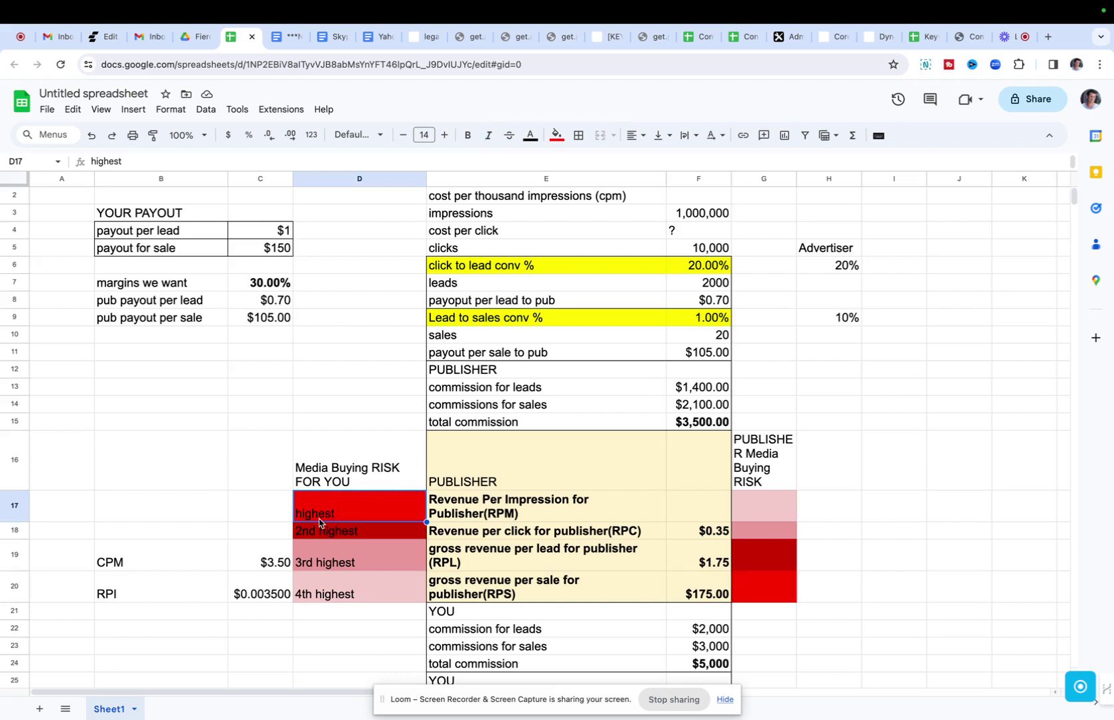
pyautogui.click(569, 515)
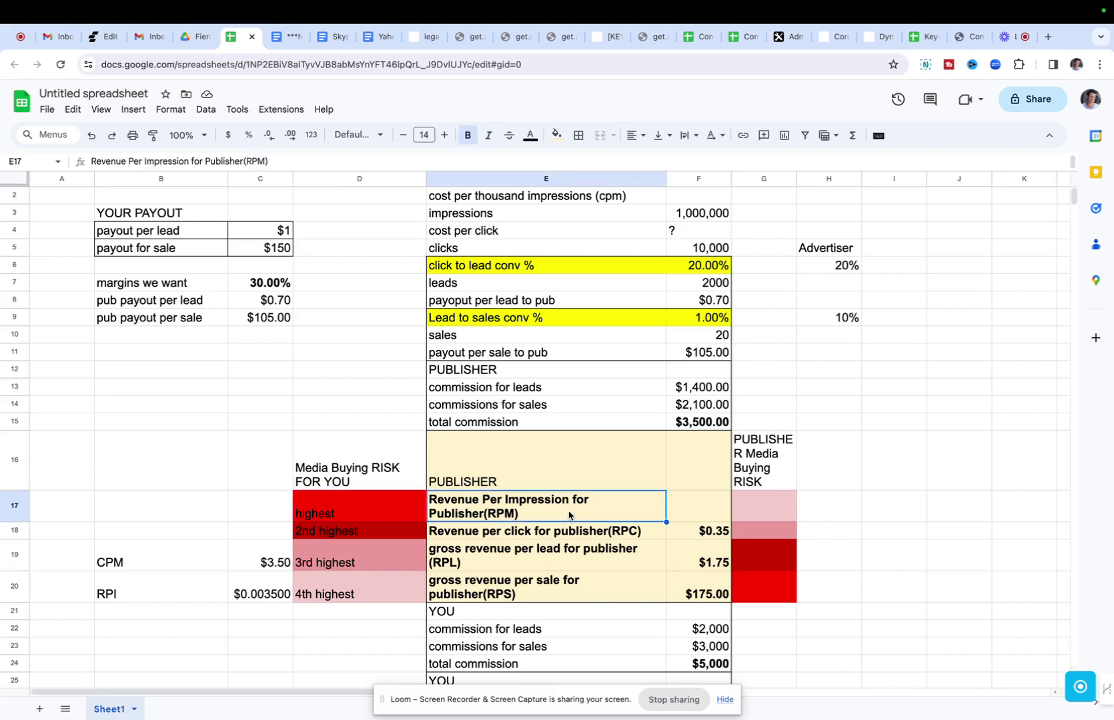
pyautogui.click(360, 533)
pyautogui.click(359, 563)
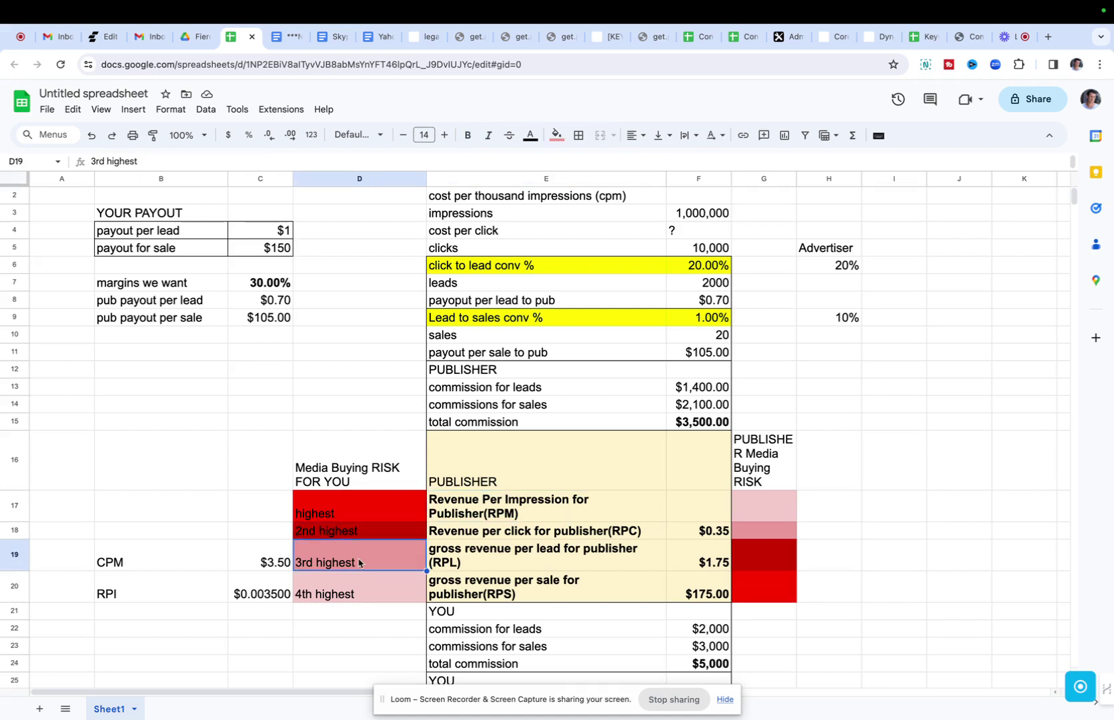
# Step: Compare your own media buying risk rankings with the publisher's risk colours, the conversion rates and the impressions figure
pyautogui.click(360, 596)
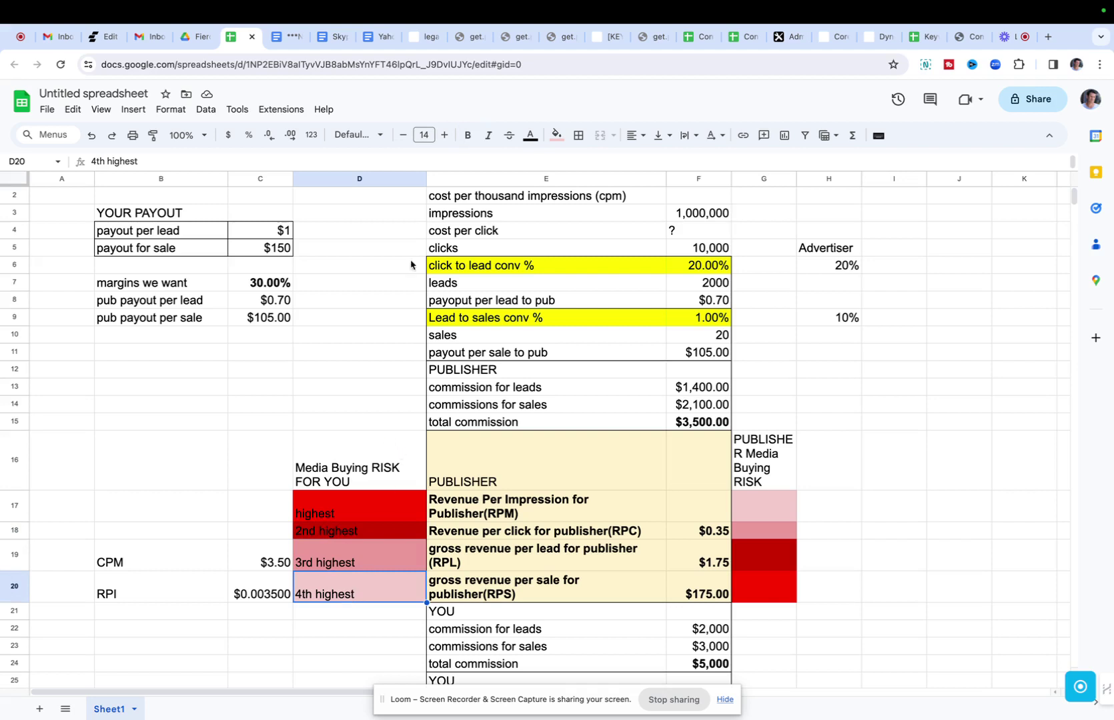
pyautogui.click(448, 265)
pyautogui.click(476, 320)
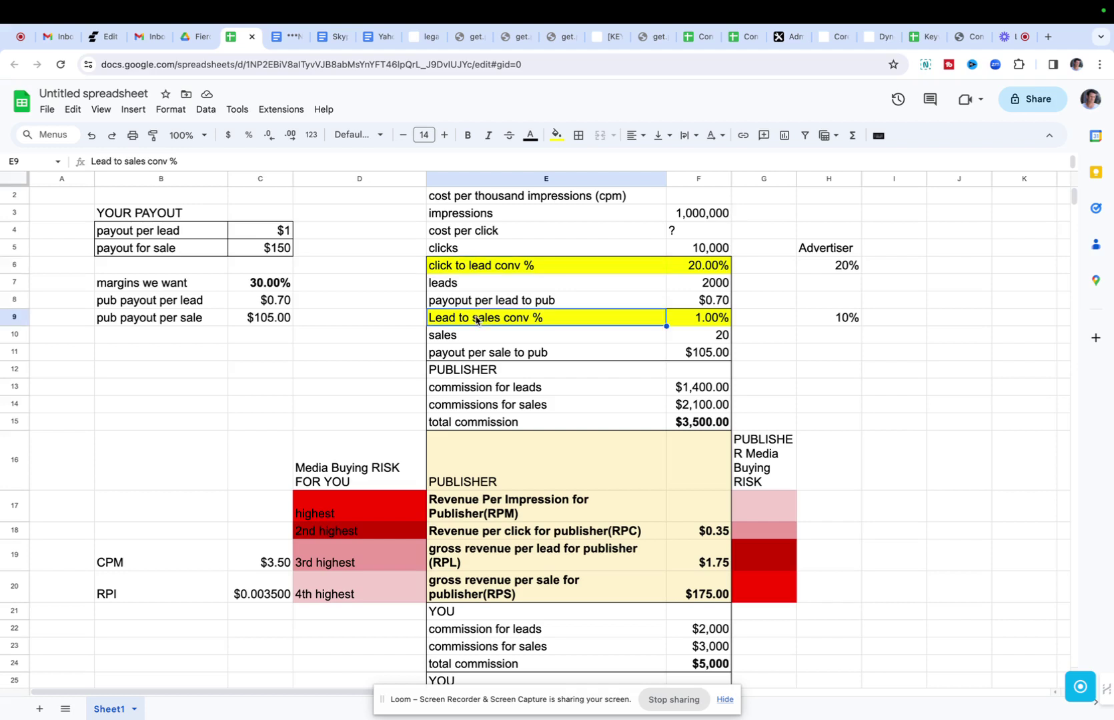
pyautogui.moveTo(366, 505); pyautogui.dragTo(363, 594)
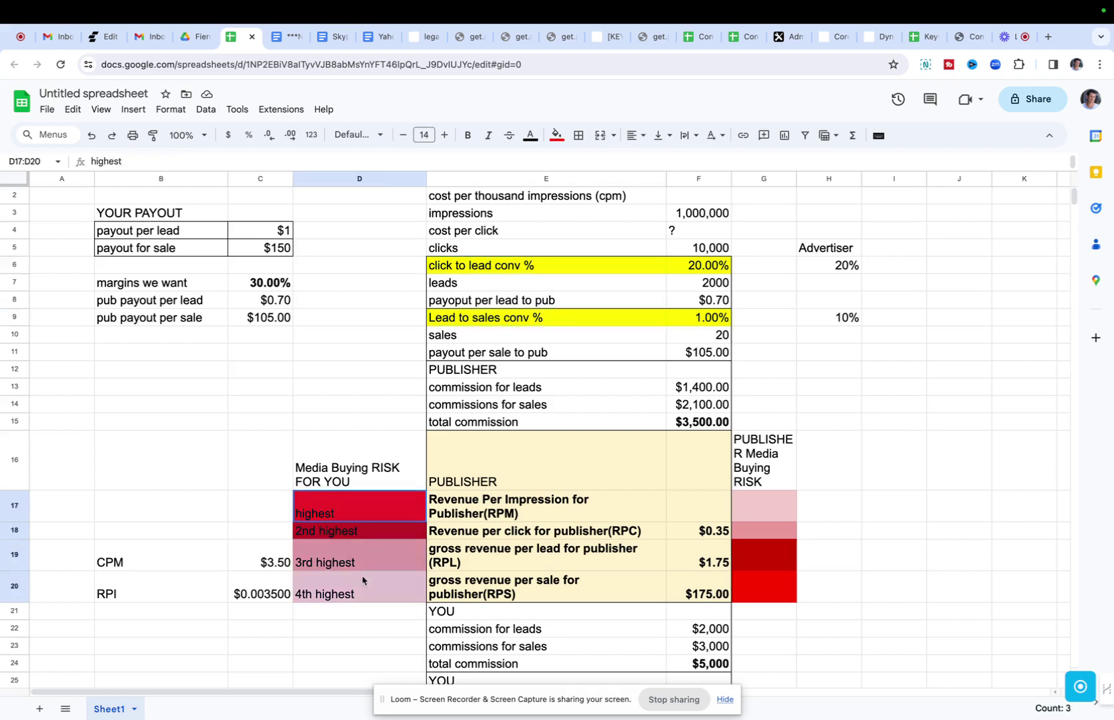
pyautogui.moveTo(758, 589); pyautogui.dragTo(758, 512)
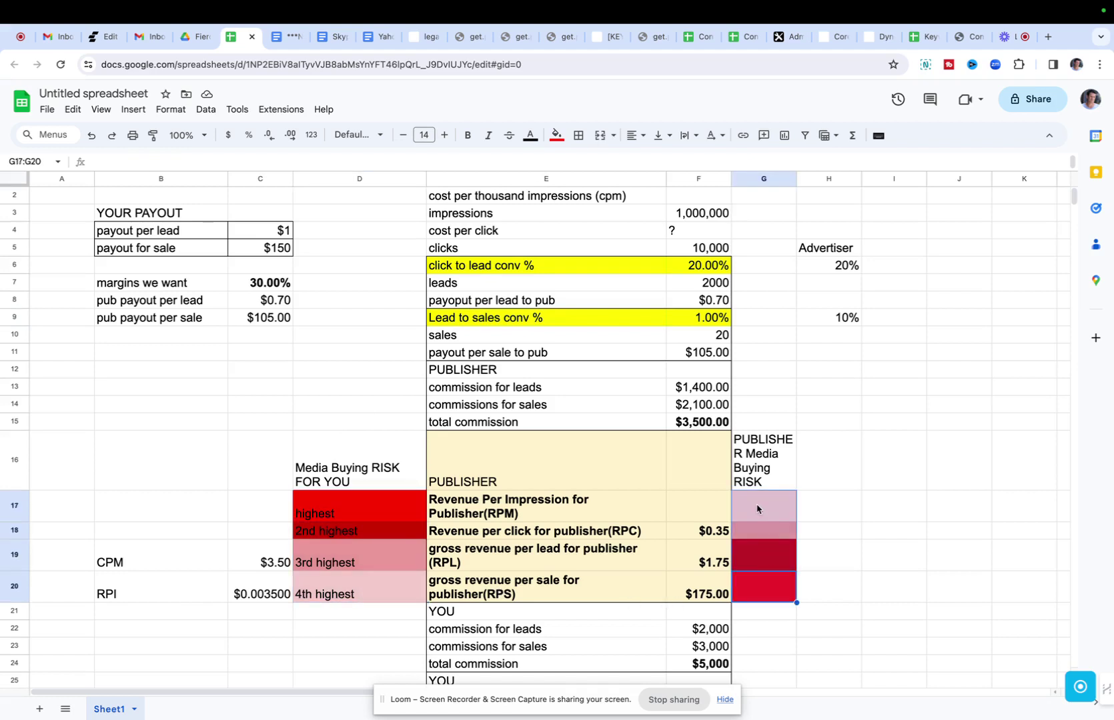
pyautogui.click(356, 512)
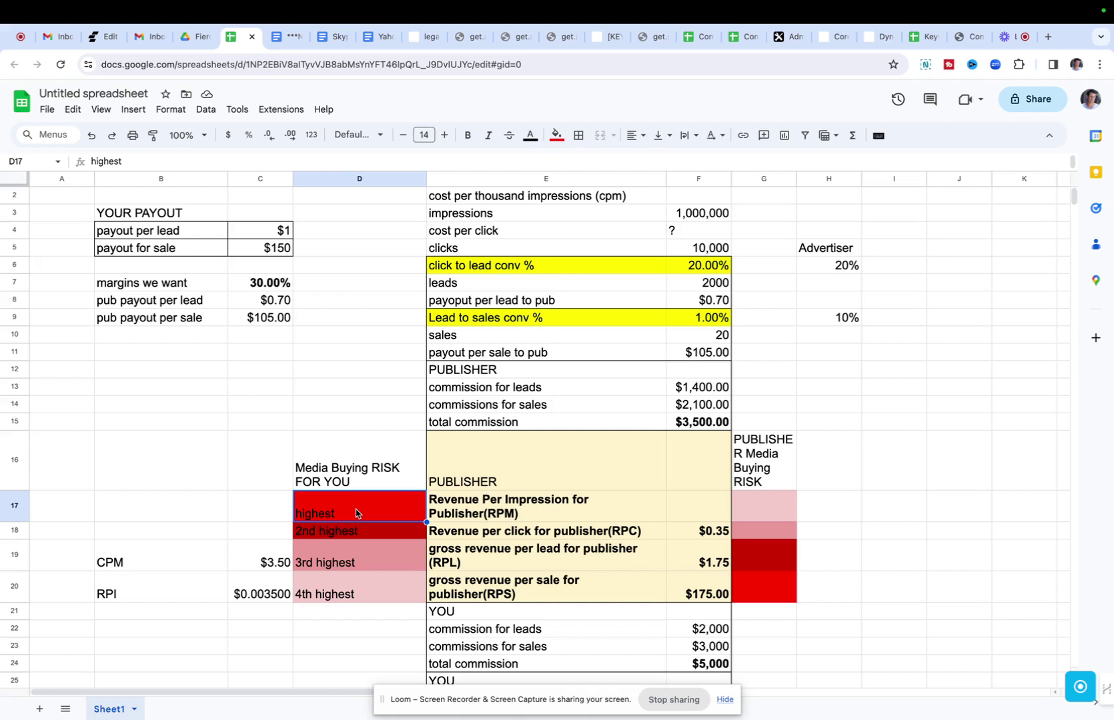
pyautogui.click(705, 218)
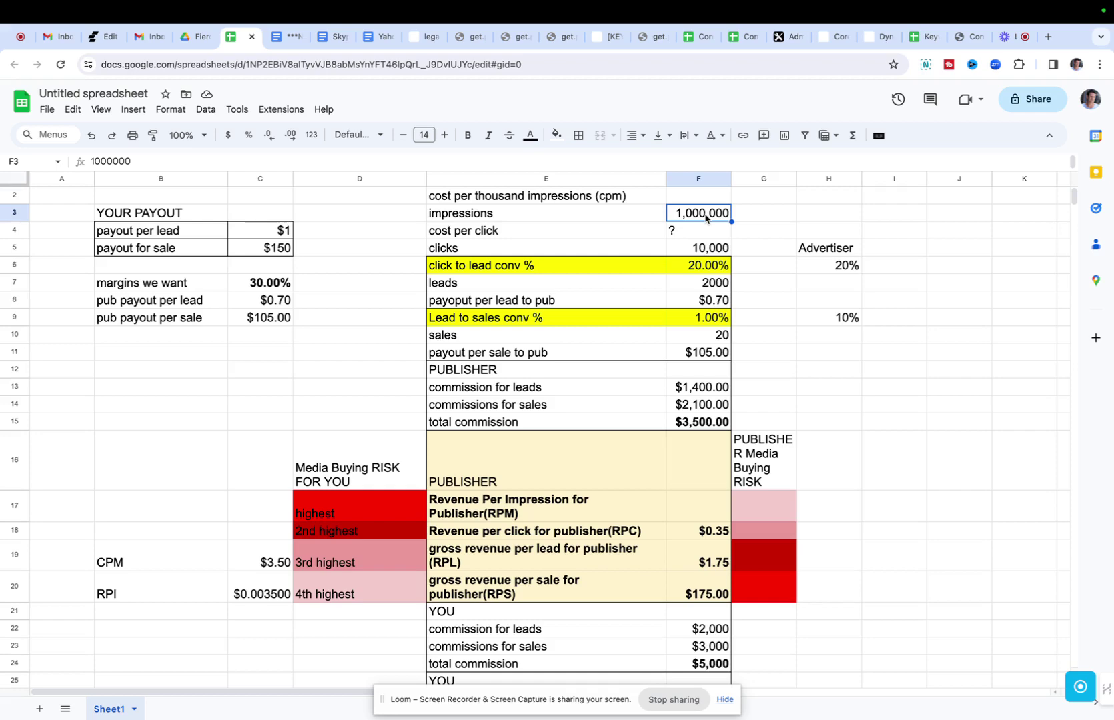
pyautogui.scroll(-3, 525, 499)
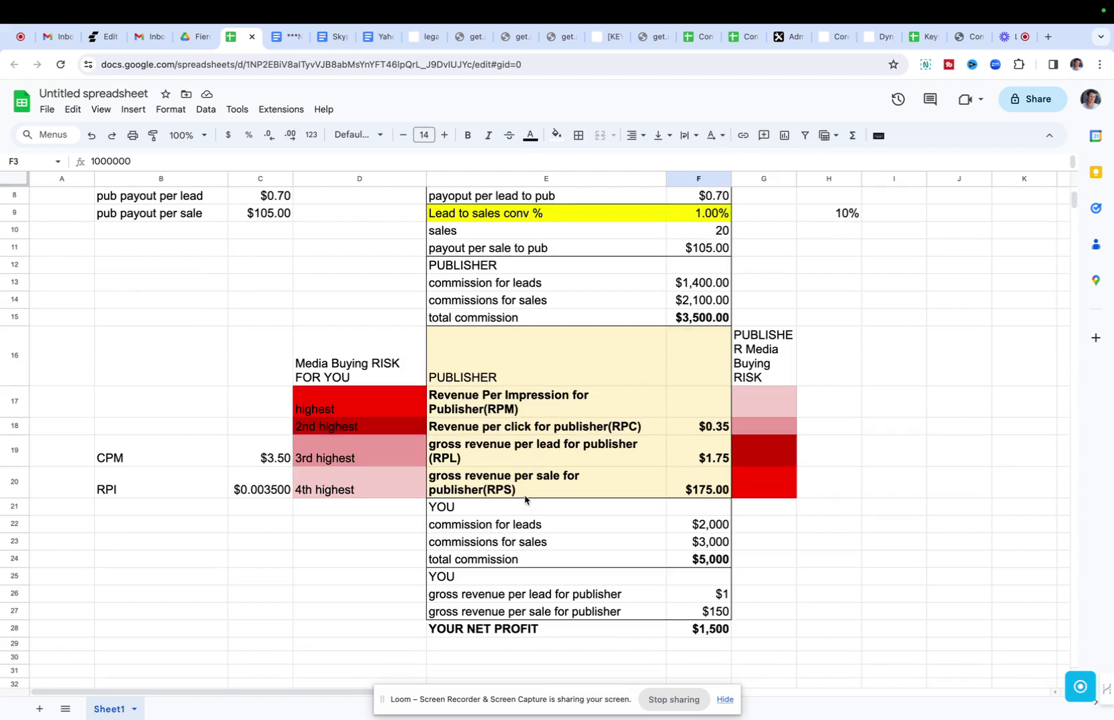
pyautogui.scroll(2, 524, 499)
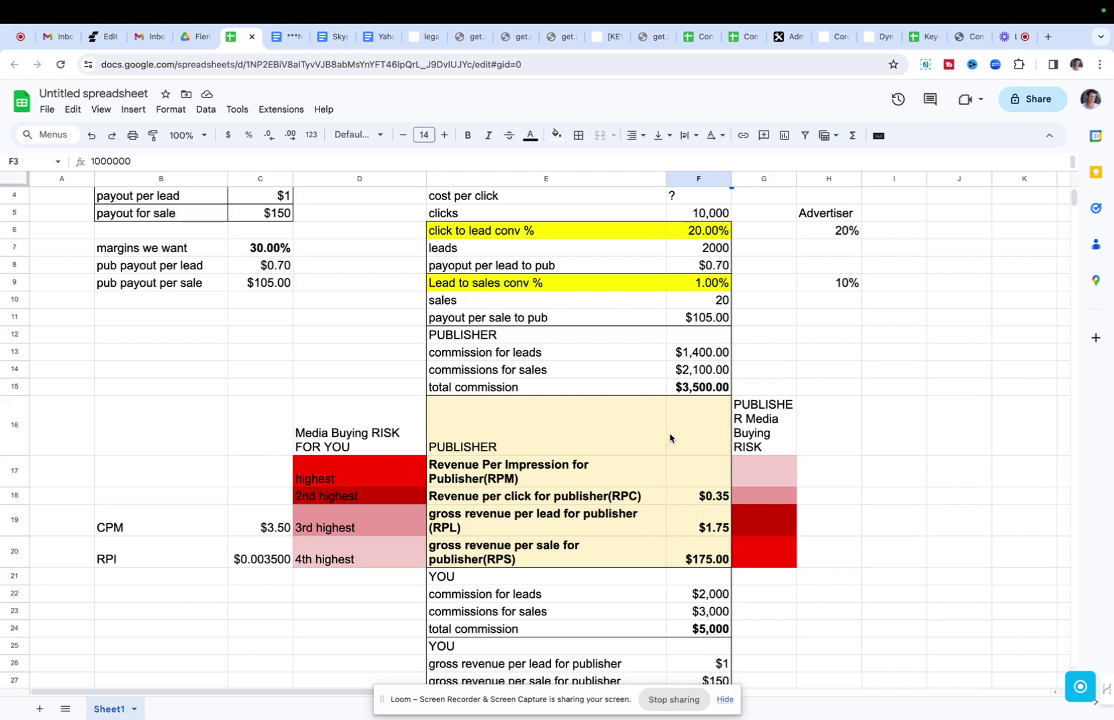
# Step: Extend the Advertiser heading in H5 to "Advertiser Told us conv Rate %'s" and widen columns G and H
pyautogui.moveTo(797, 177); pyautogui.dragTo(818, 176)
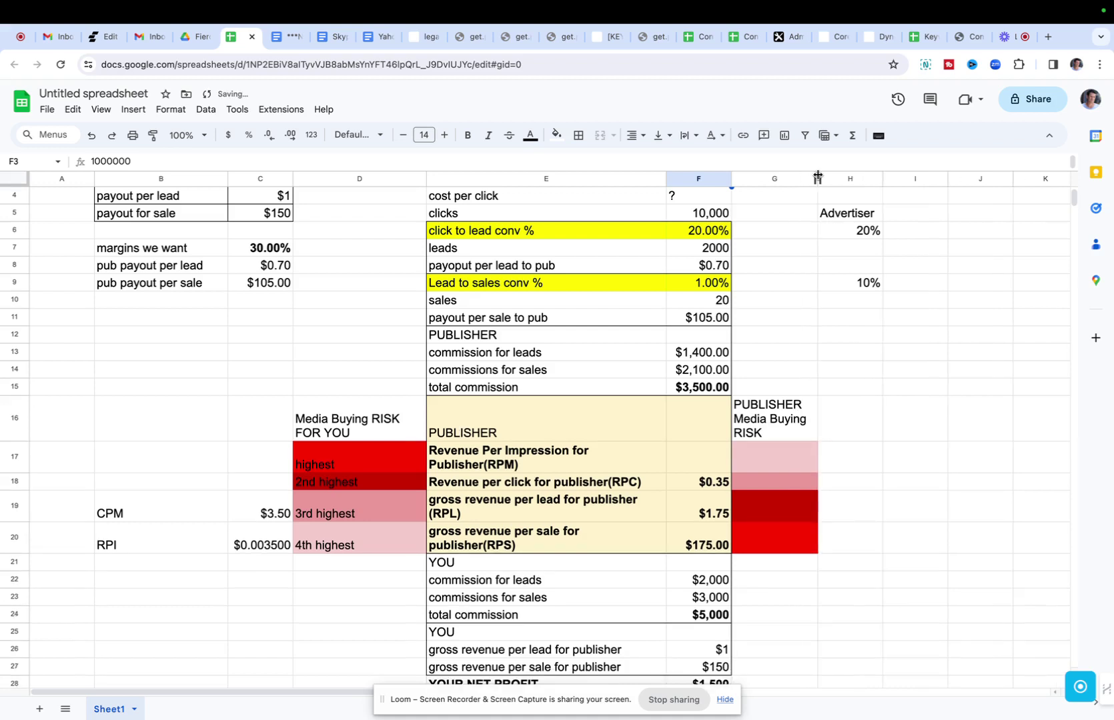
pyautogui.click(859, 217)
pyautogui.click(196, 164)
pyautogui.write('T')
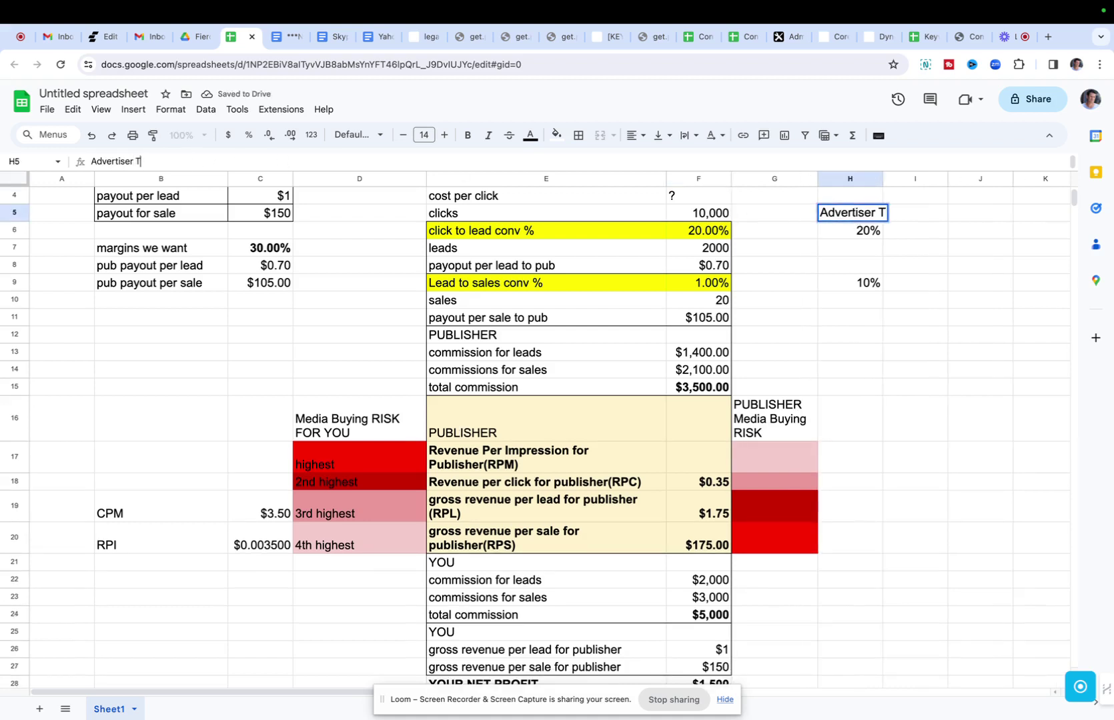
pyautogui.write('old us conv')
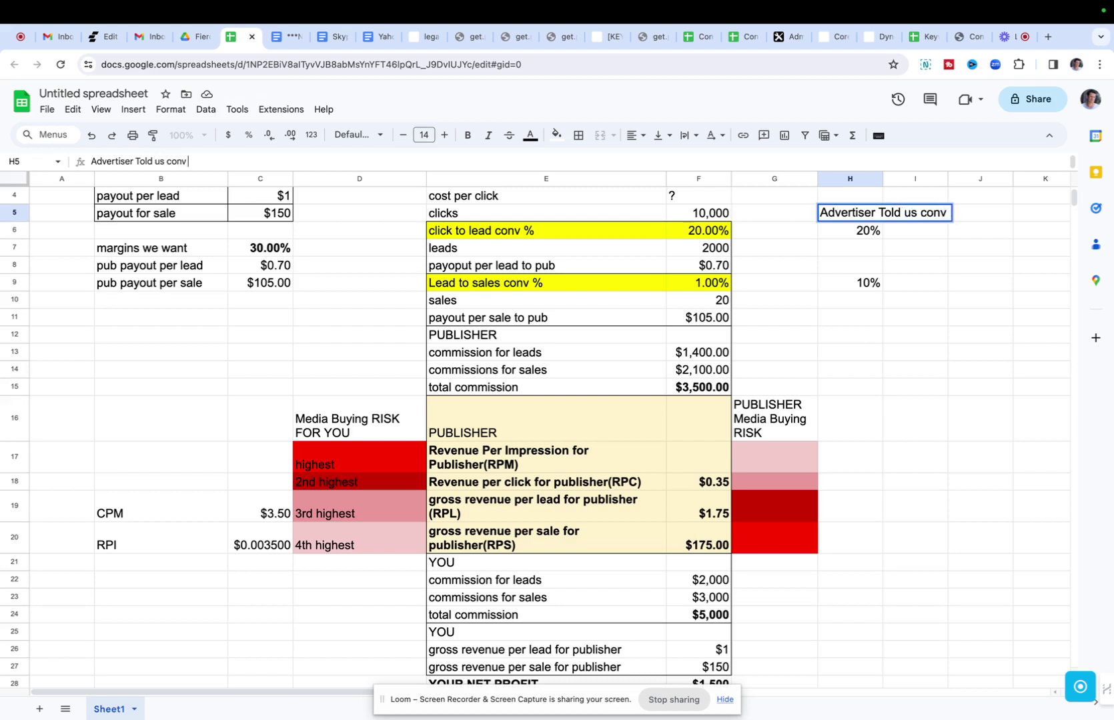
pyautogui.write(" Rate %'s")
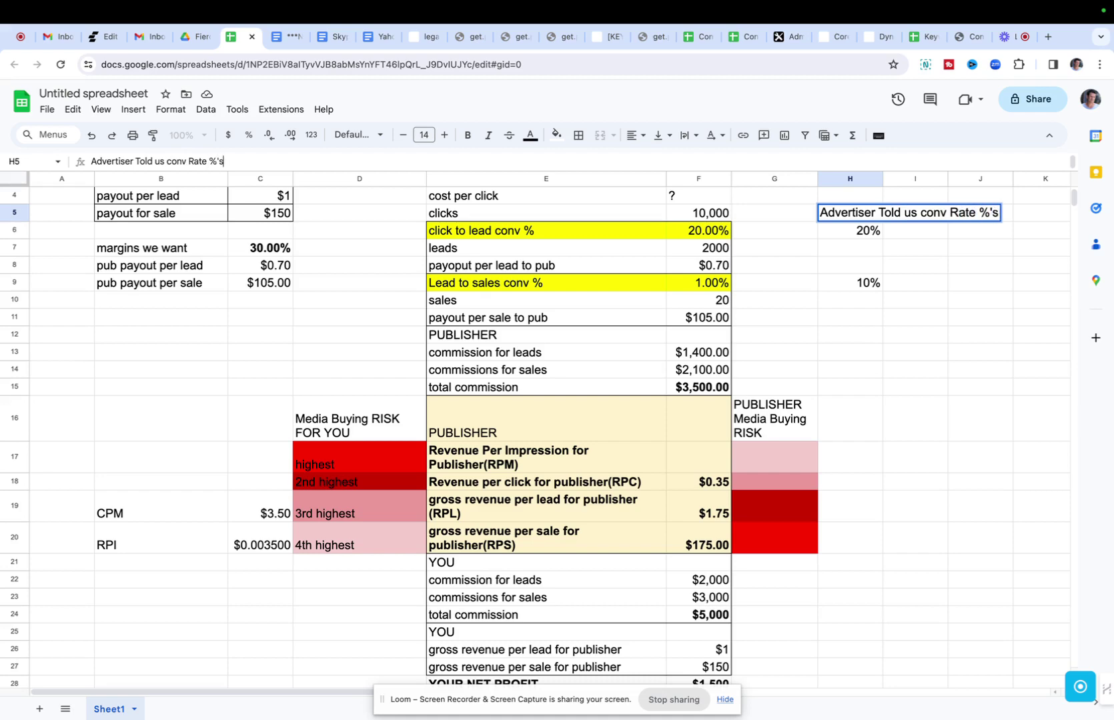
pyautogui.press('Return')
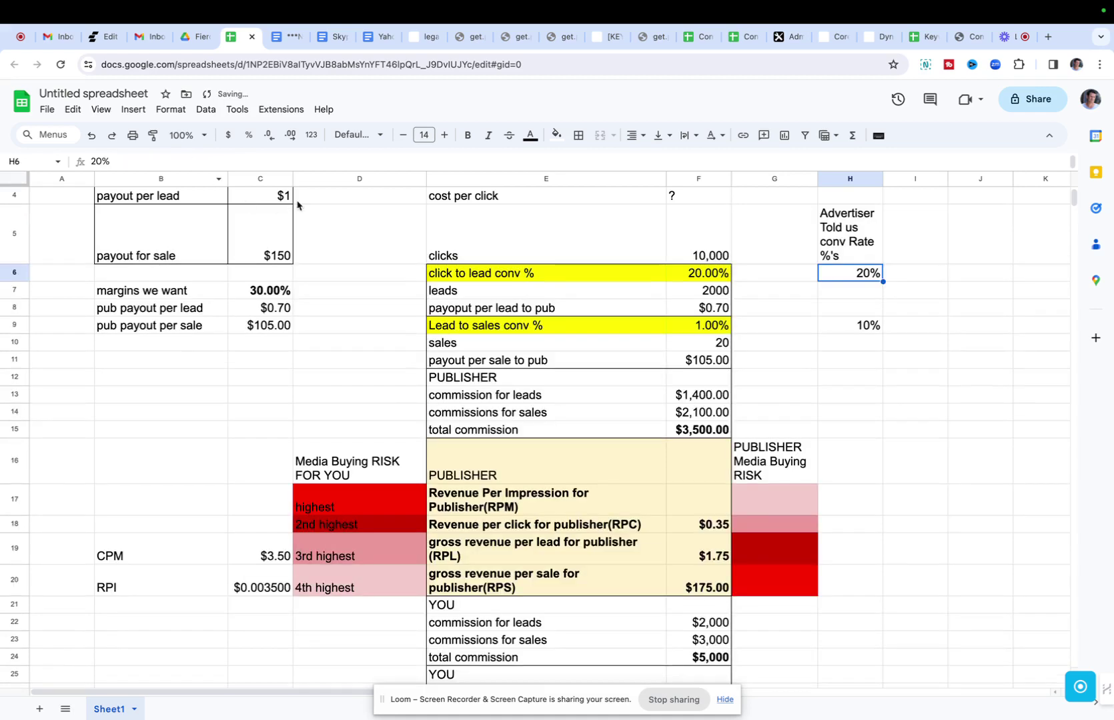
pyautogui.moveTo(882, 179); pyautogui.dragTo(932, 179)
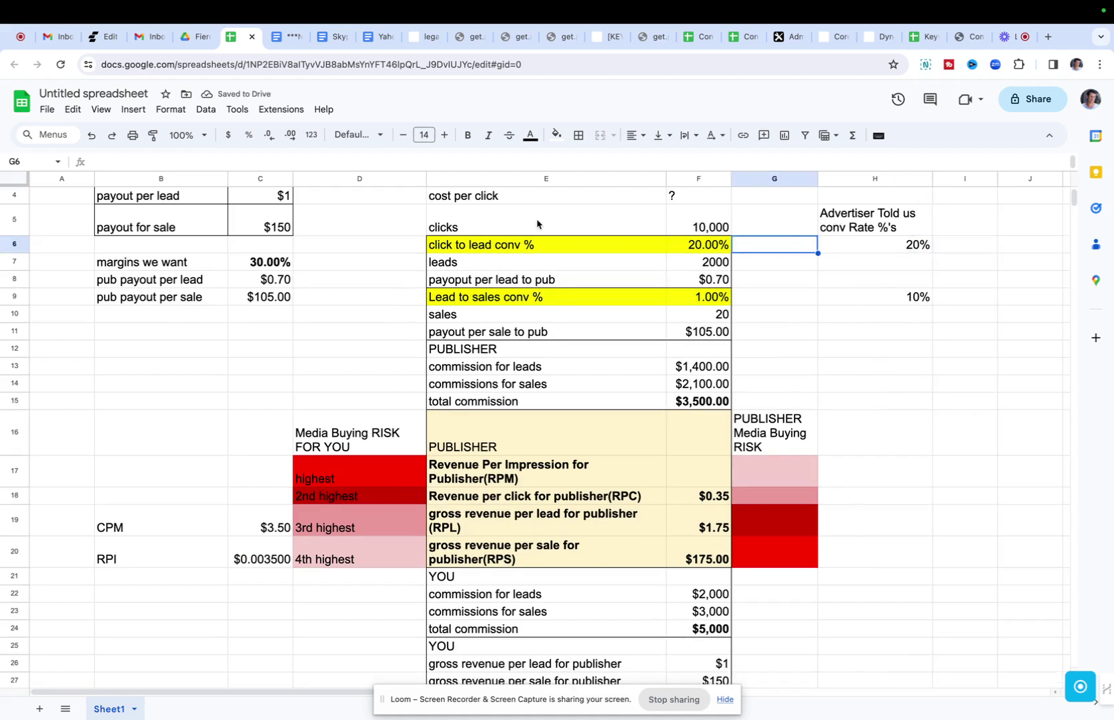
# Step: Copy the "click to lead conv %" and "Lead to sales conv %" labels into I6 and I9, beside the advertiser's rates
pyautogui.click(519, 247)
pyautogui.hotkey('ctrl', 'c')
pyautogui.click(780, 244)
pyautogui.hotkey('ctrl', 'v')
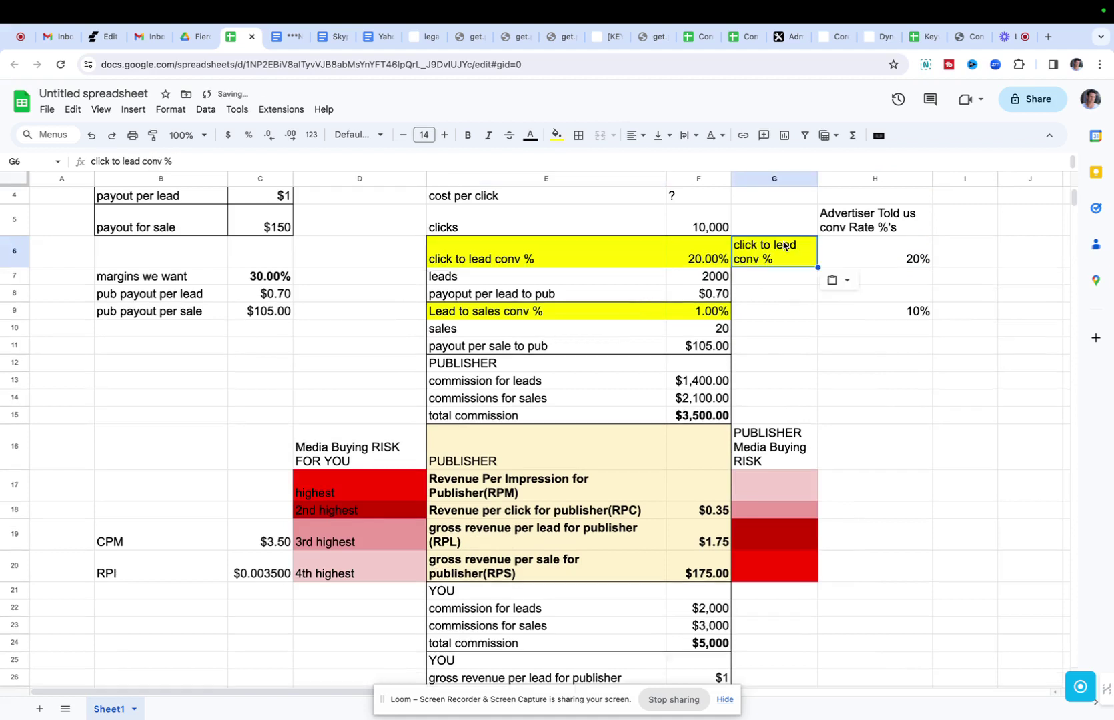
pyautogui.click(565, 316)
pyautogui.hotkey('ctrl', 'c')
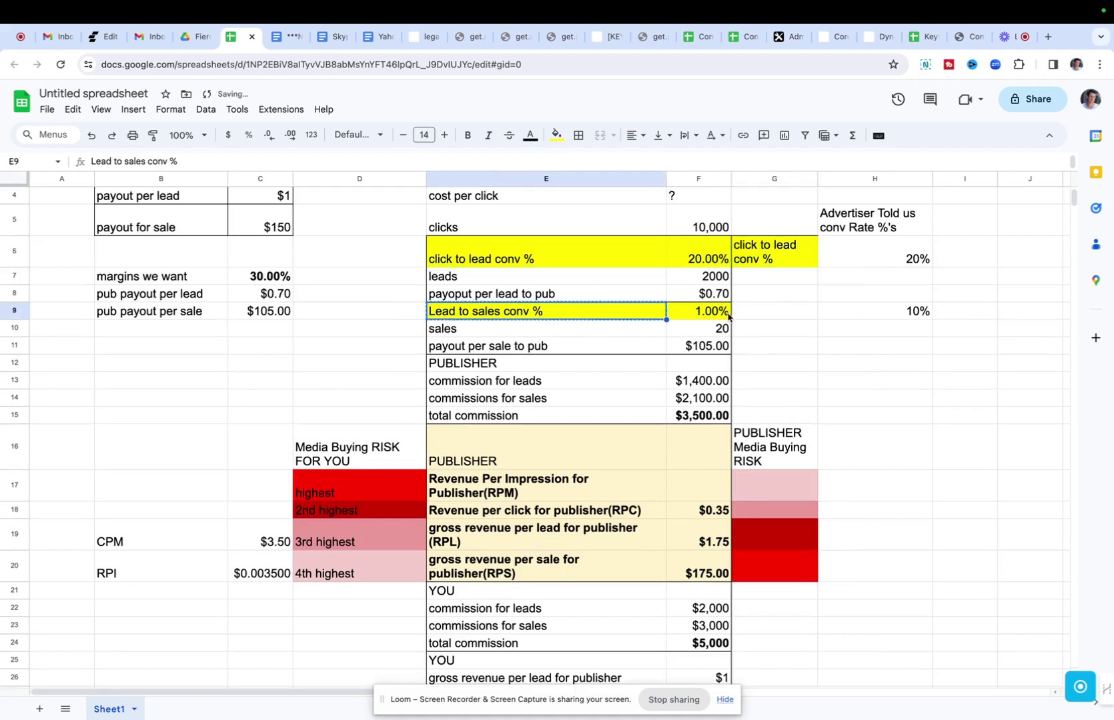
pyautogui.click(810, 316)
pyautogui.hotkey('ctrl', 'v')
pyautogui.moveTo(800, 252); pyautogui.dragTo(978, 255)
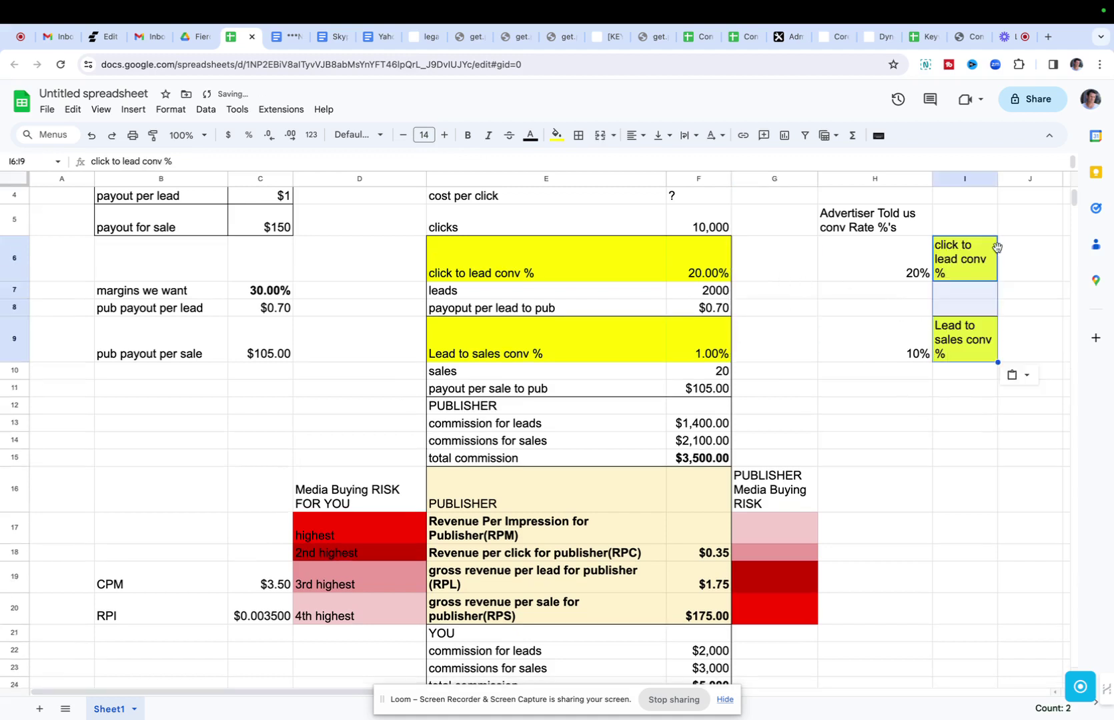
pyautogui.click(967, 269)
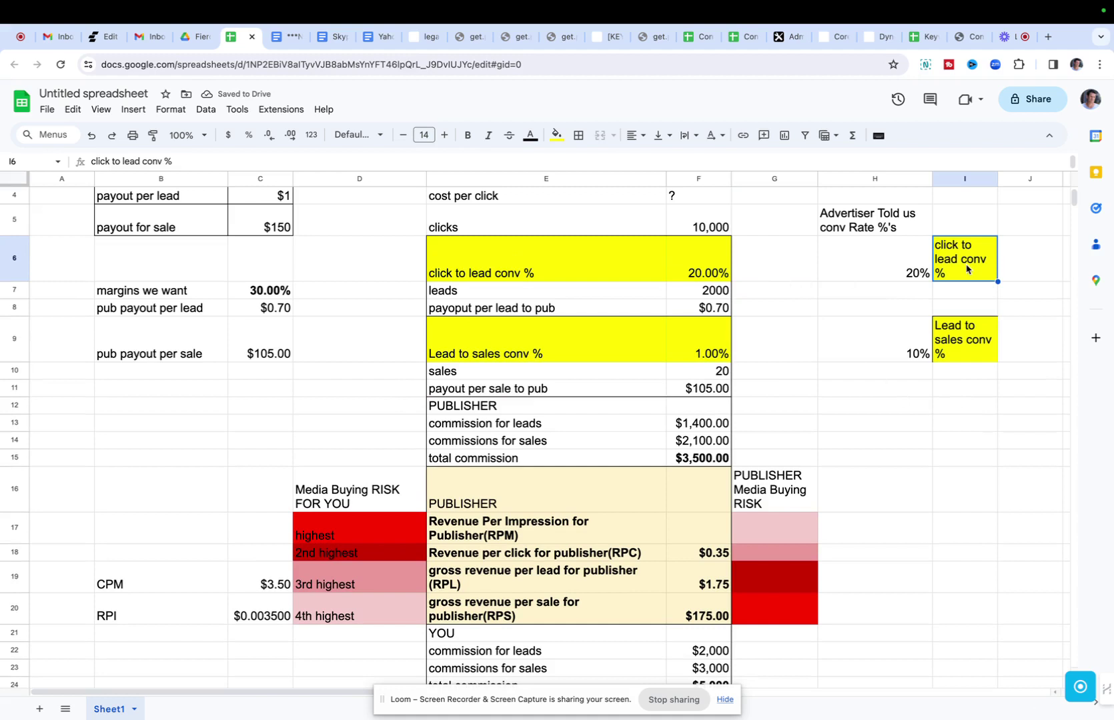
# Step: Add an outer border around the advertiser conversion rate block, H5:I9
pyautogui.moveTo(910, 220); pyautogui.dragTo(984, 355)
pyautogui.click(578, 136)
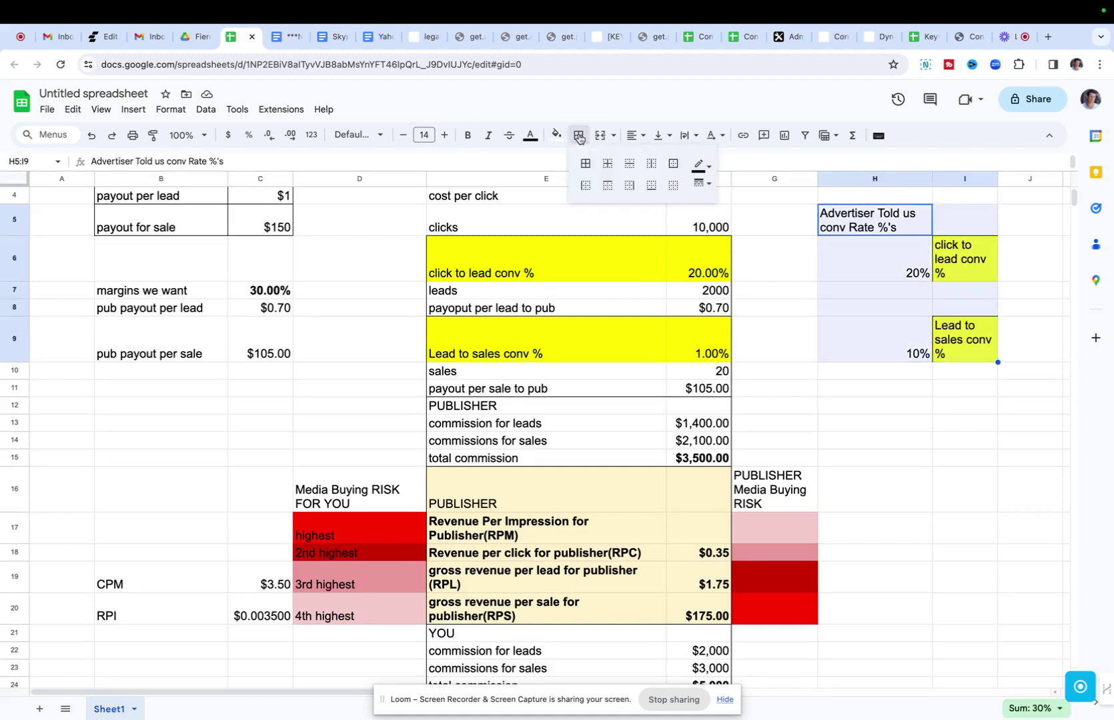
pyautogui.click(673, 164)
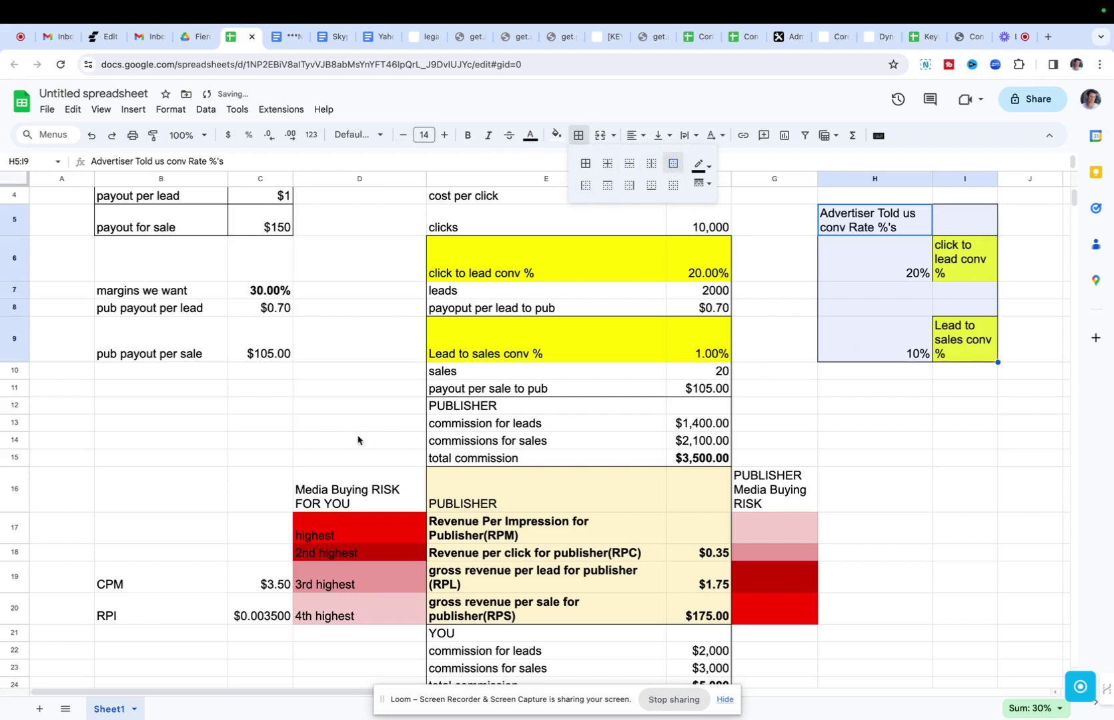
# Step: Move the CPM and RPI labels with their values from B19:C20 to A19:B20
pyautogui.moveTo(121, 587); pyautogui.dragTo(241, 622)
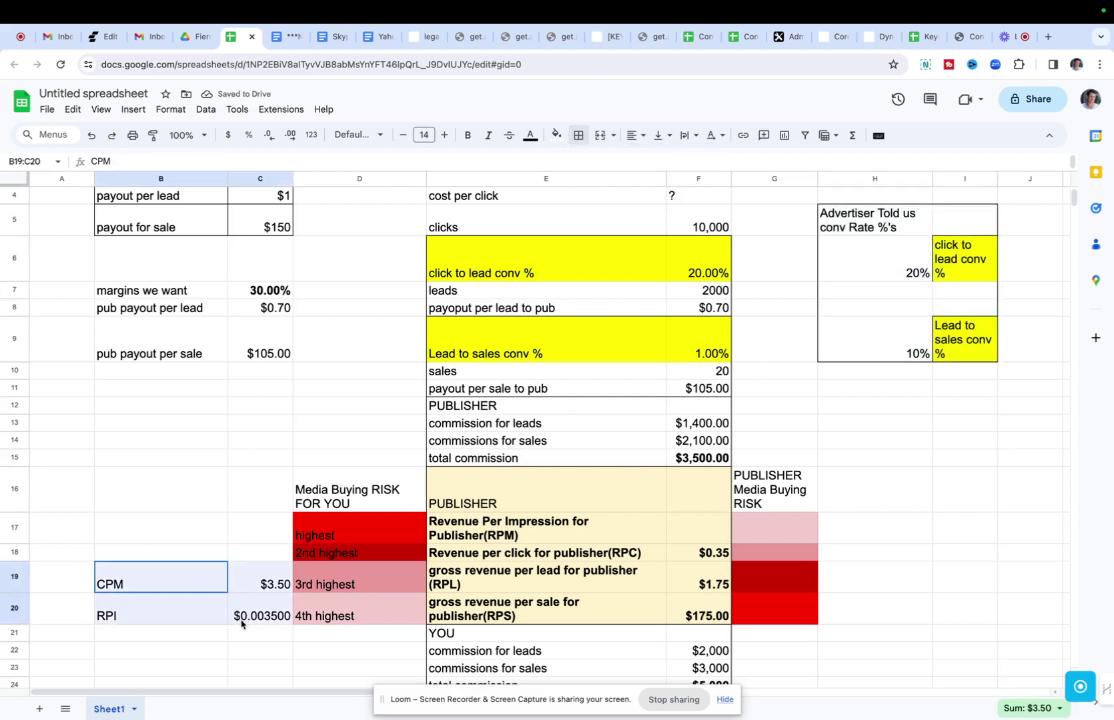
pyautogui.click(578, 135)
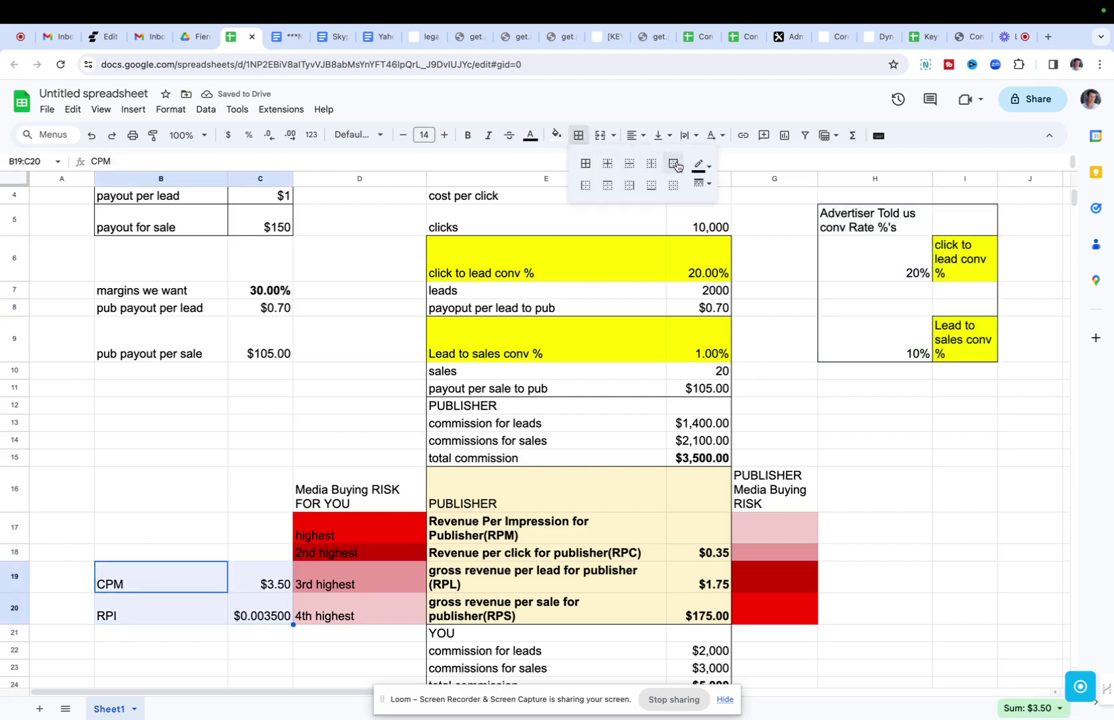
pyautogui.hotkey('ctrl', 'c')
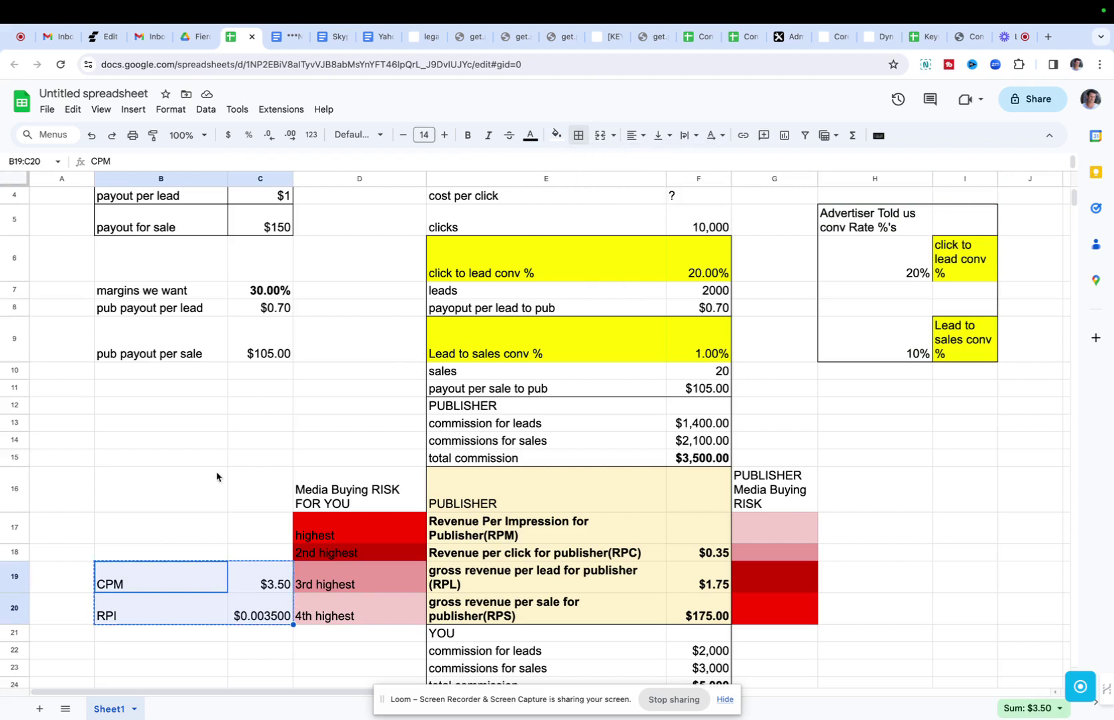
pyautogui.click(79, 580)
pyautogui.hotkey('ctrl', 'v')
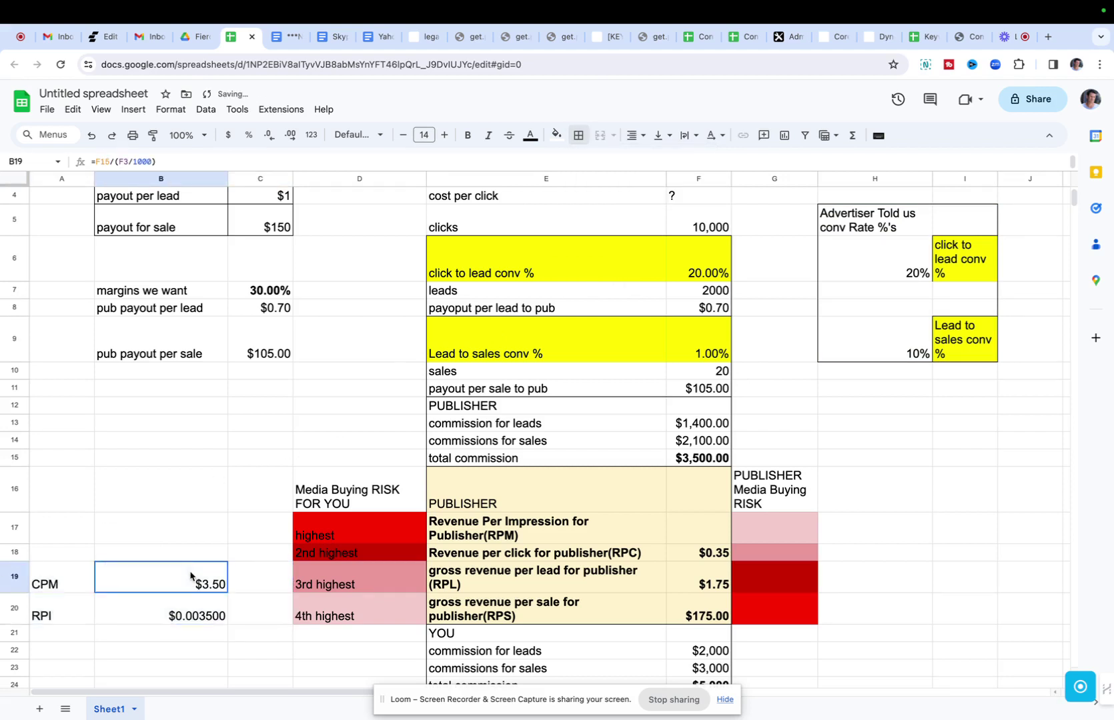
# Step: Add an outer border around the CPM and RPI block, A19:B20
pyautogui.moveTo(190, 575); pyautogui.dragTo(189, 618)
pyautogui.moveTo(102, 622); pyautogui.dragTo(74, 617)
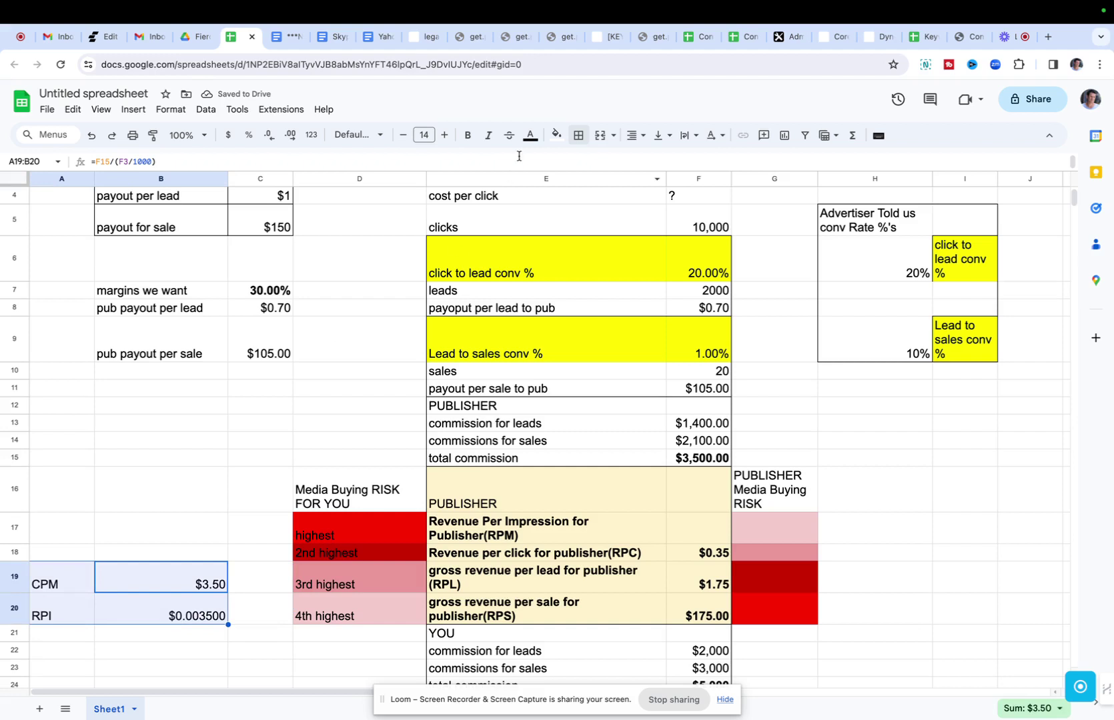
pyautogui.click(579, 138)
pyautogui.click(673, 163)
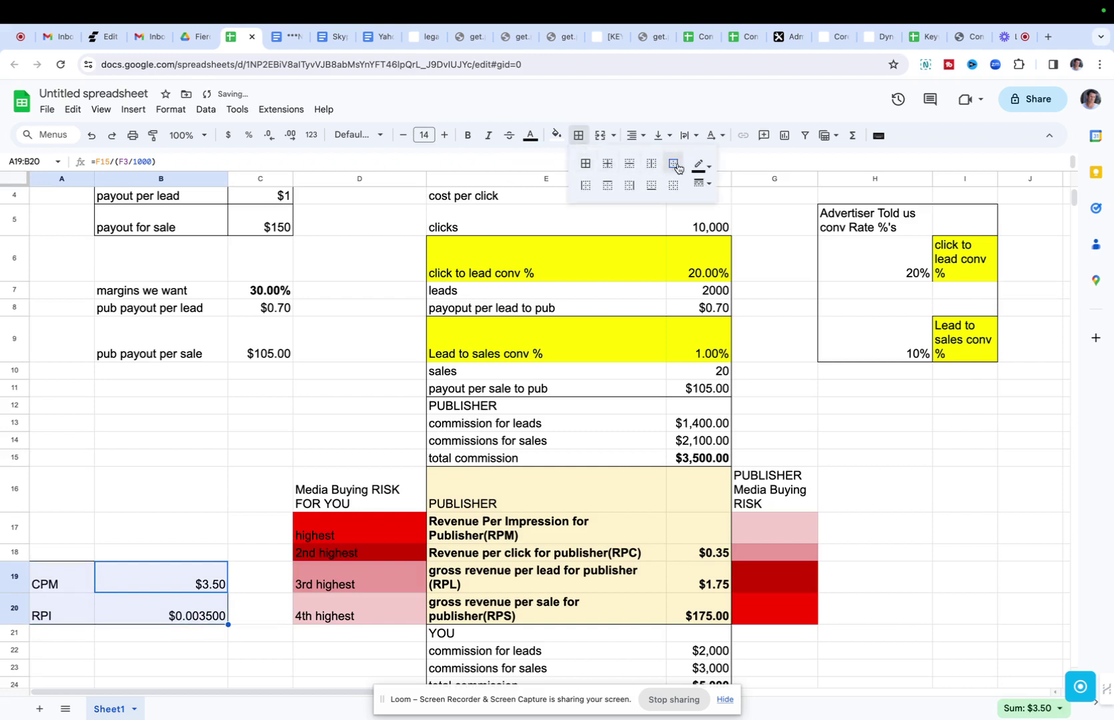
# Step: Enter the heading "WHAT PUBLSIHER WOULD MAKE ON IMPRESSIONS" in B18, above the CPM value
pyautogui.click(58, 555)
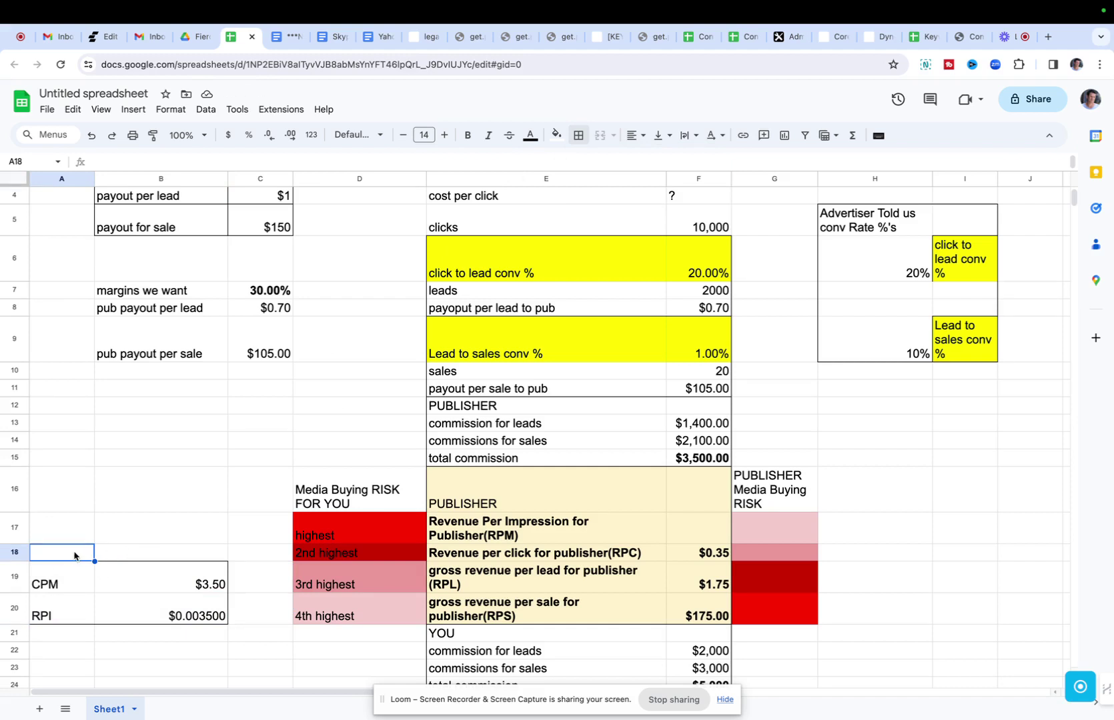
pyautogui.click(154, 558)
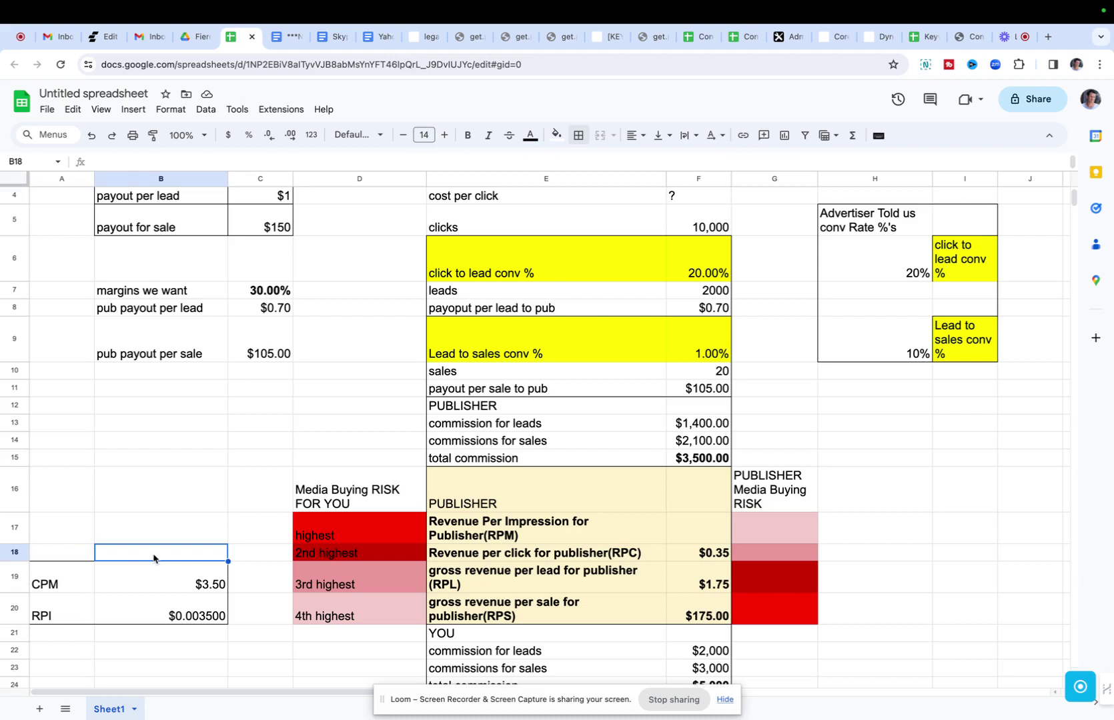
pyautogui.write('WHAT ')
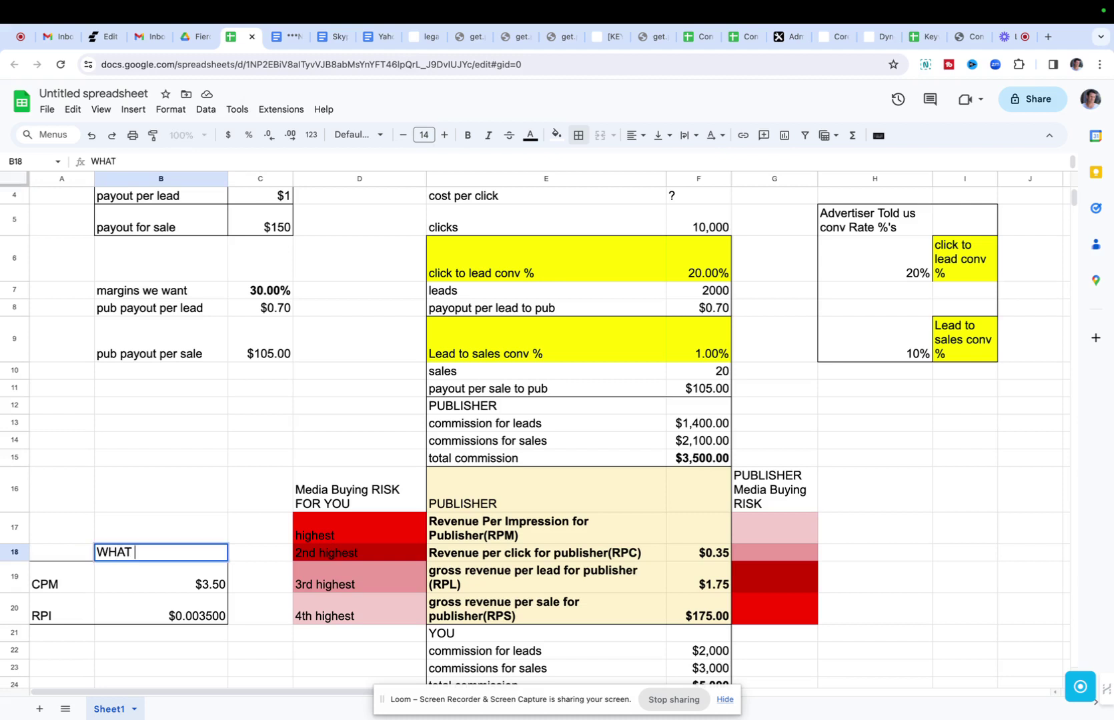
pyautogui.write('PUBLSIHER WOU')
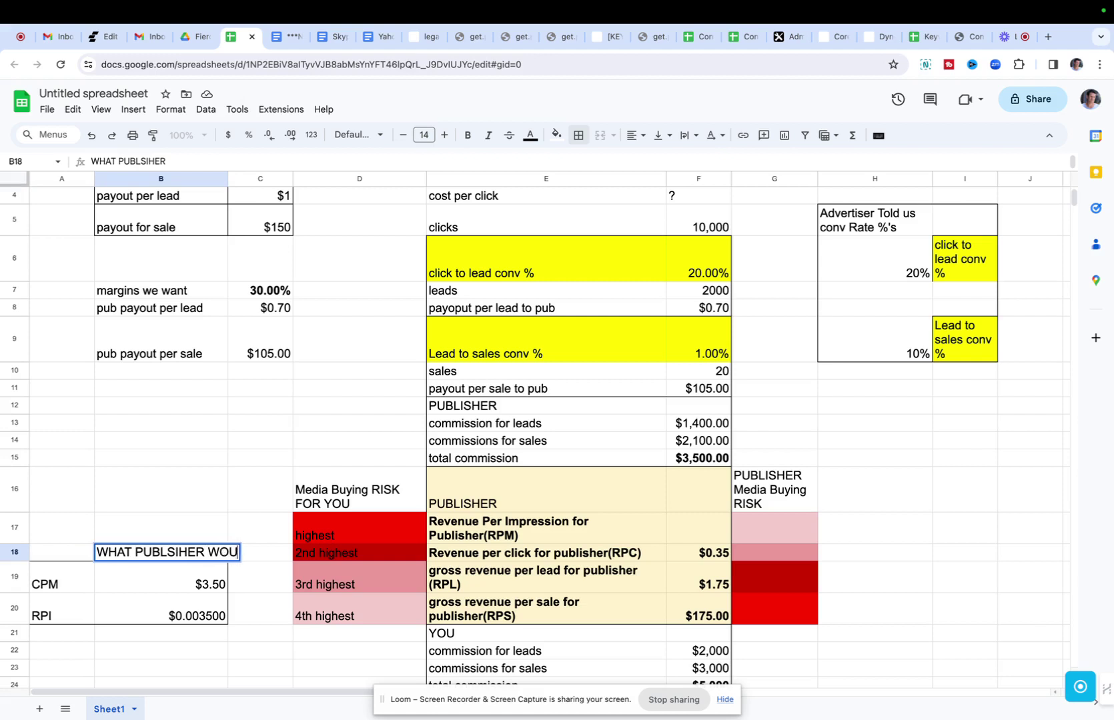
pyautogui.write('LD MAKE ON ')
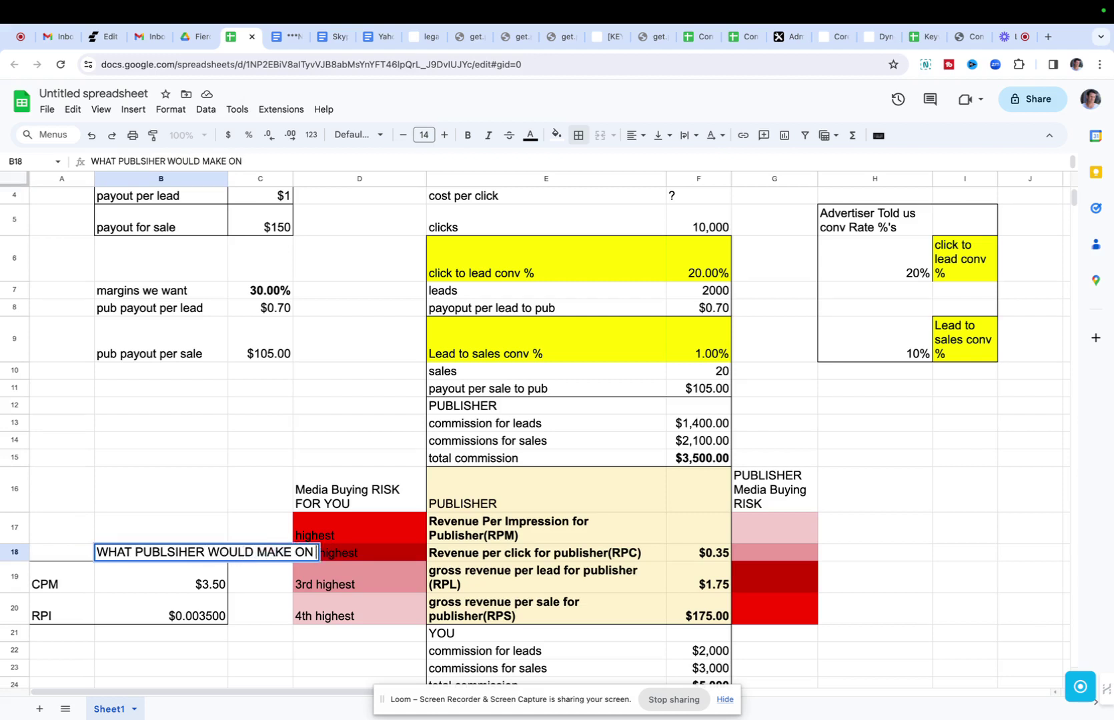
pyautogui.write('IMPRESIONS')
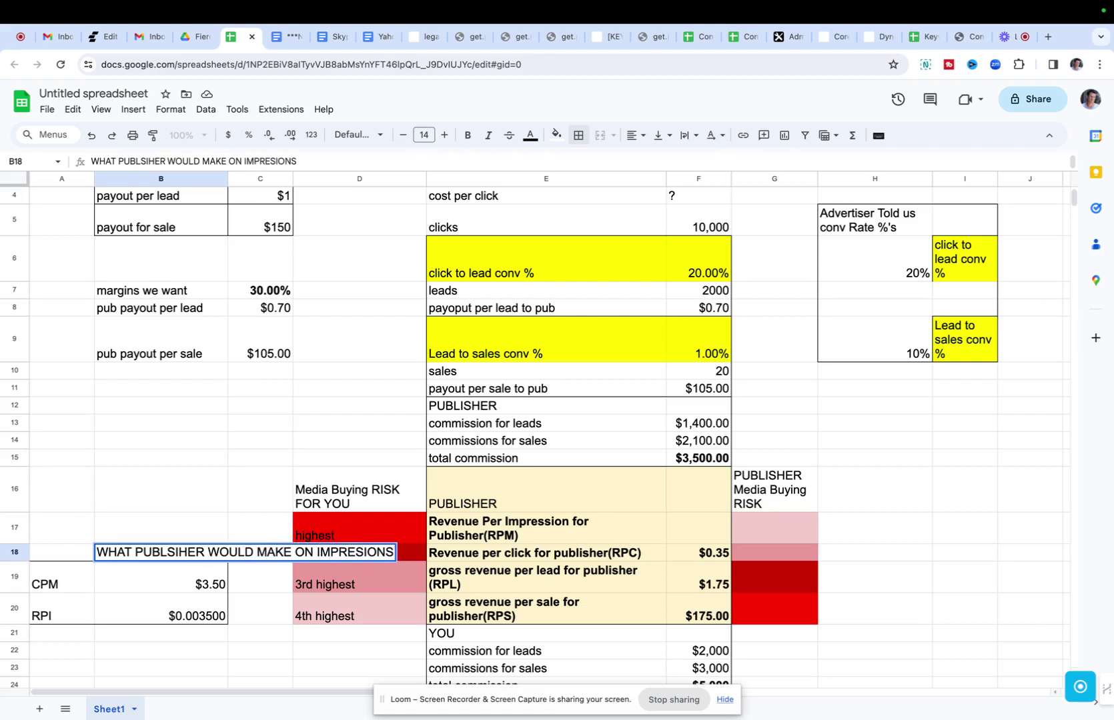
pyautogui.press('BackSpace')
pyautogui.press('BackSpace')
pyautogui.press('BackSpace')
pyautogui.press('BackSpace')
pyautogui.write('SIONS')
pyautogui.press('Return')
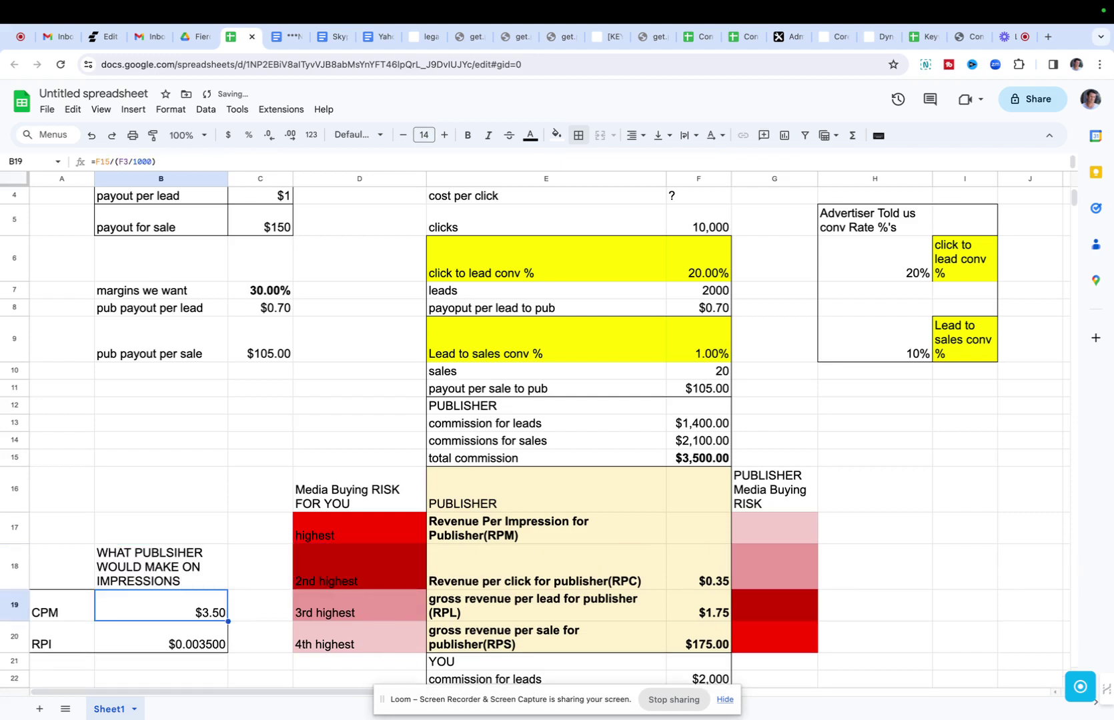
# Step: Extend the CPM label in A19 to read "CPM(ONE THOUSAND IMPRESSIONS)"
pyautogui.click(48, 604)
pyautogui.click(120, 162)
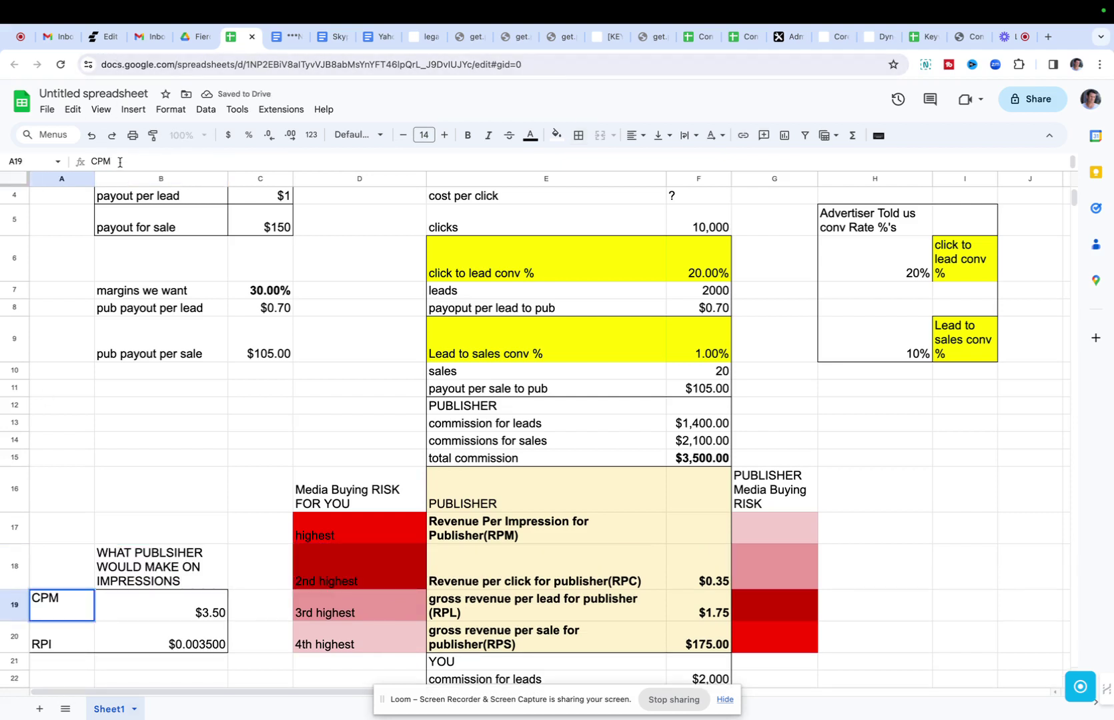
pyautogui.write('(IN THOUSAND')
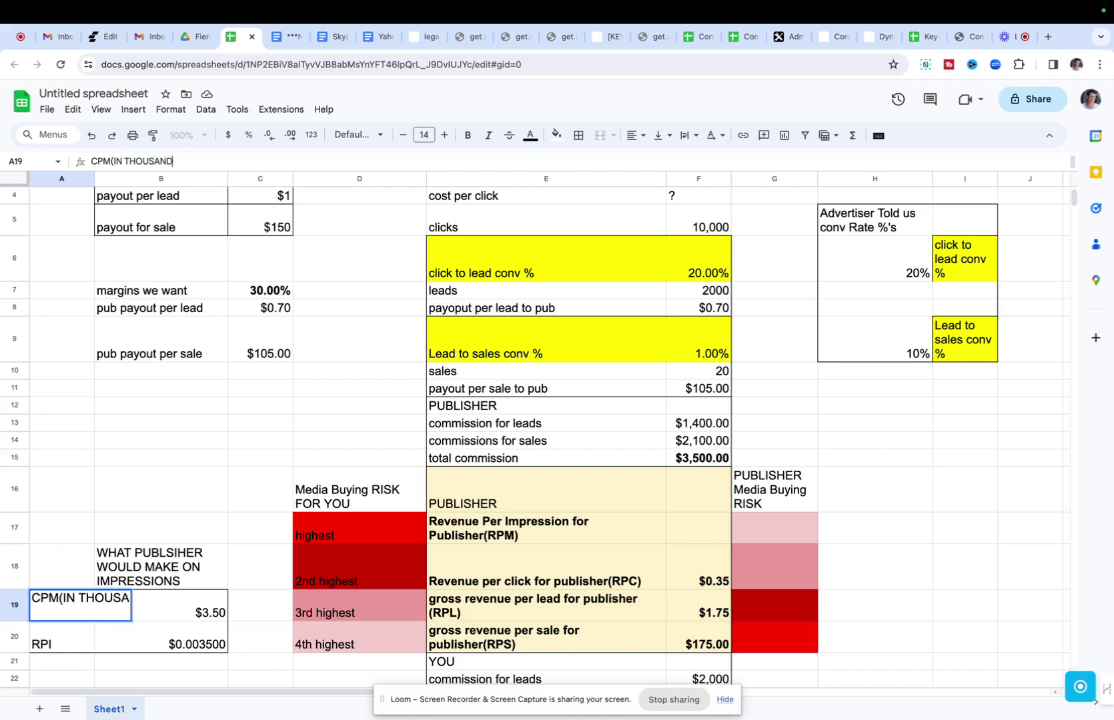
pyautogui.write('S)')
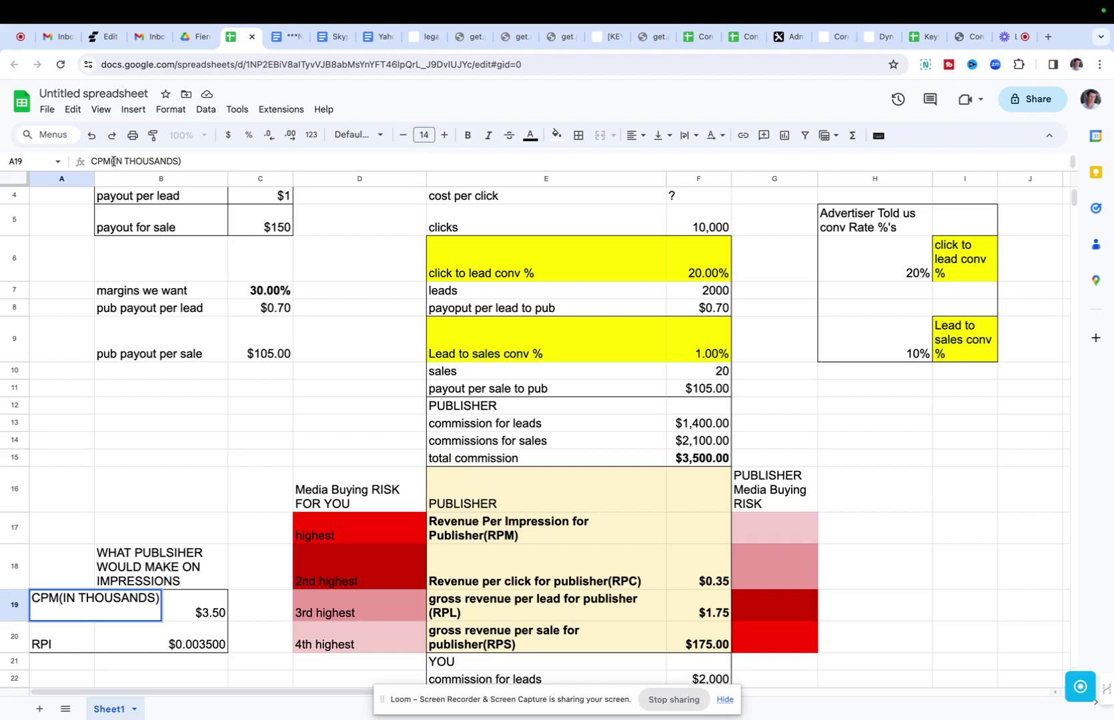
pyautogui.moveTo(113, 161); pyautogui.dragTo(125, 161)
pyautogui.write('ONE')
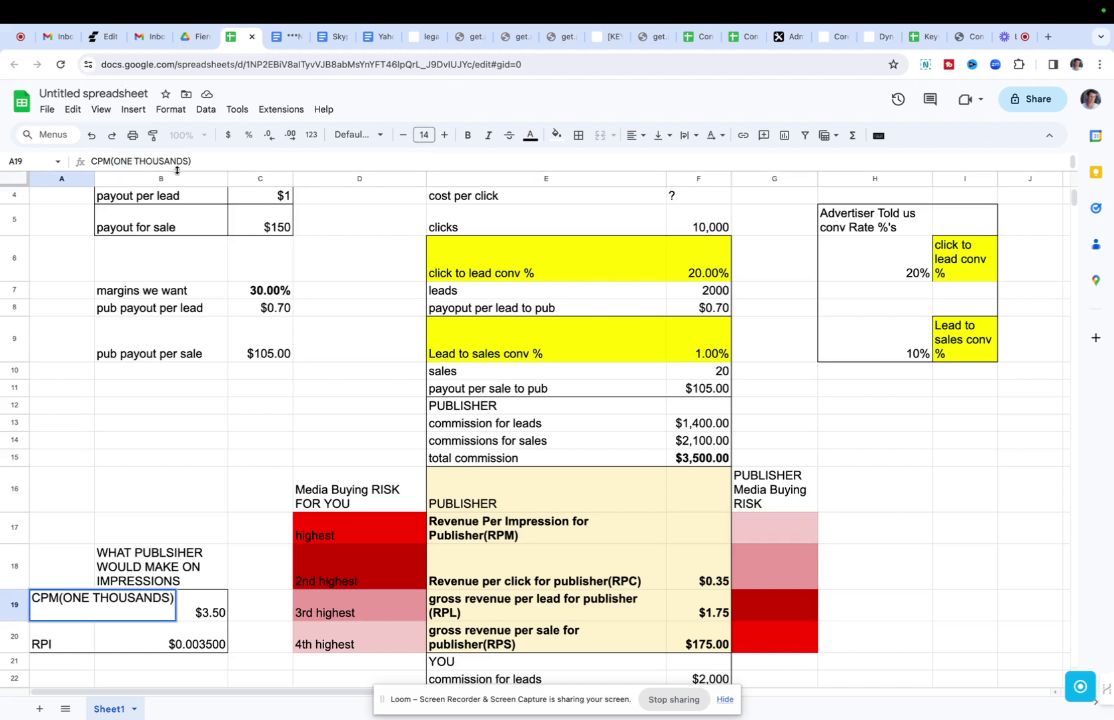
pyautogui.press('BackSpace')
pyautogui.write('IMPRESSIO')
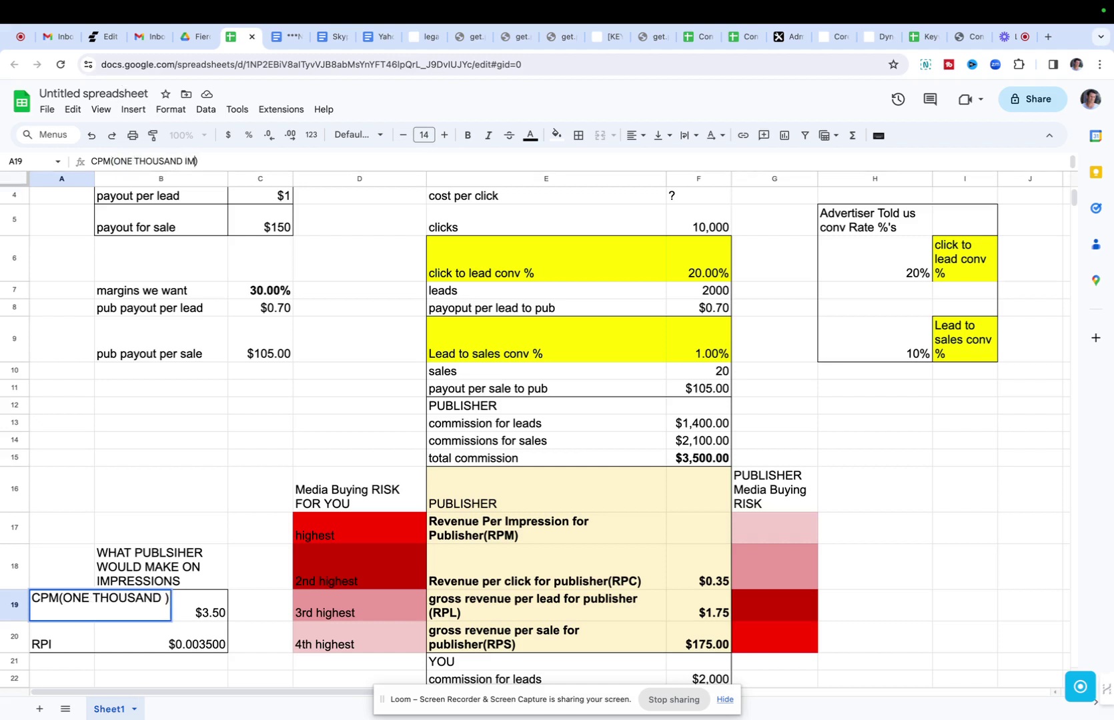
pyautogui.write('NS')
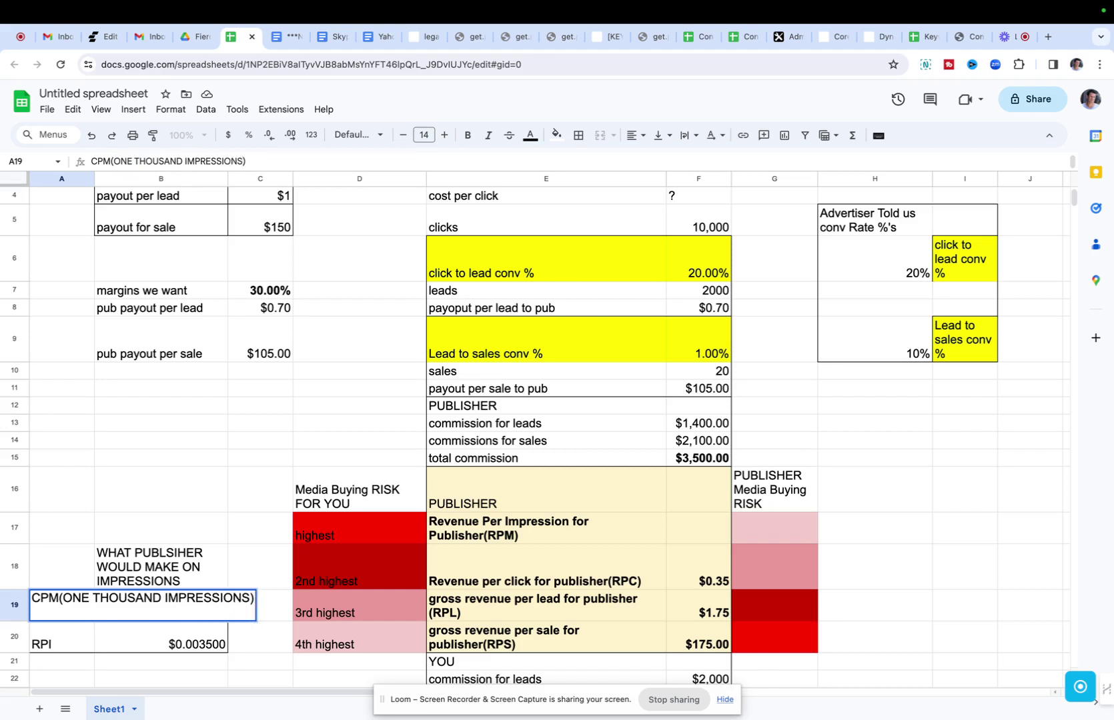
pyautogui.press('Return')
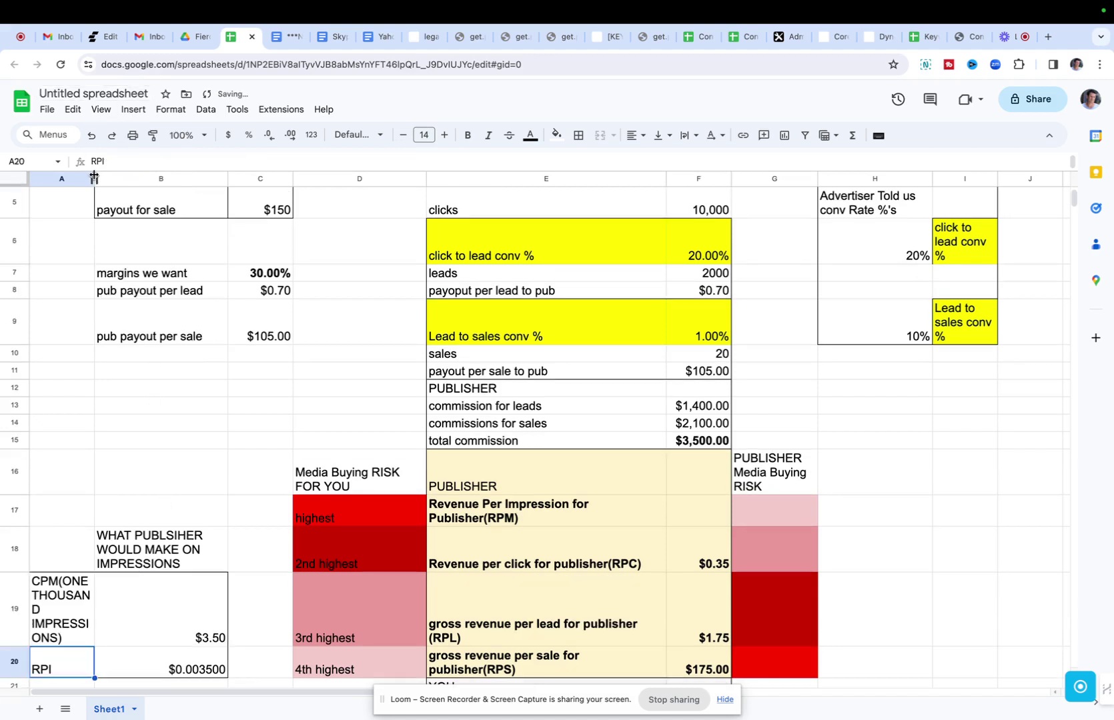
# Step: Widen column A to fit its labels and insert a space after "CPM" in A19
pyautogui.moveTo(94, 177); pyautogui.dragTo(143, 177)
pyautogui.scroll(-3, 85, 584)
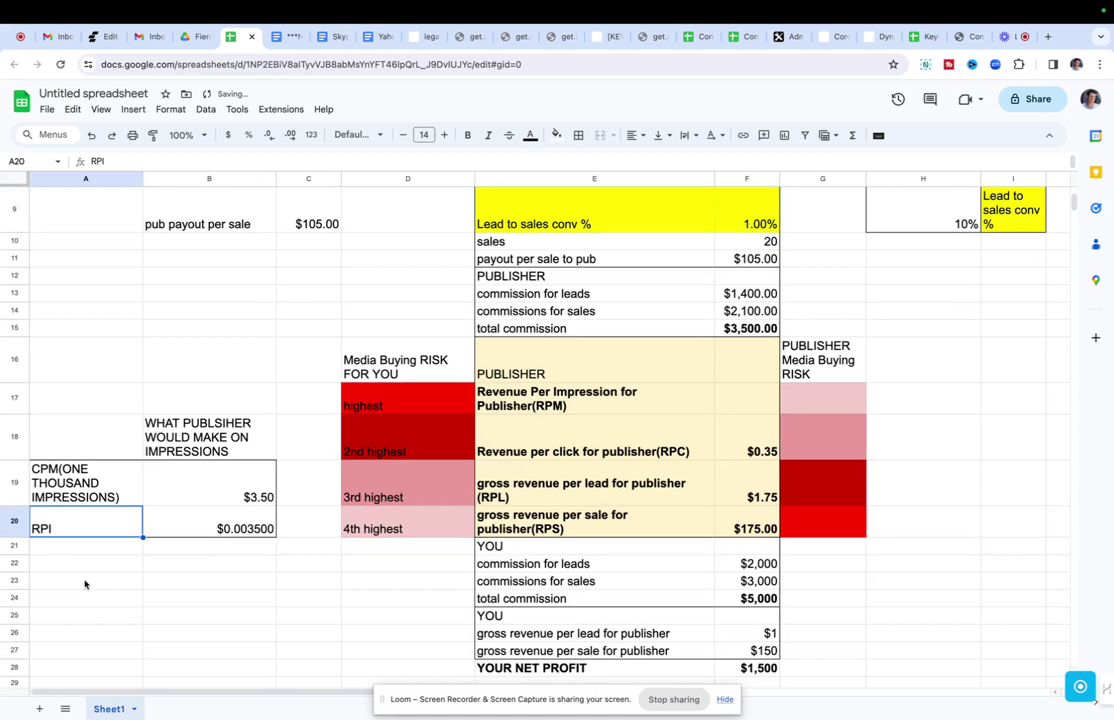
pyautogui.click(61, 476)
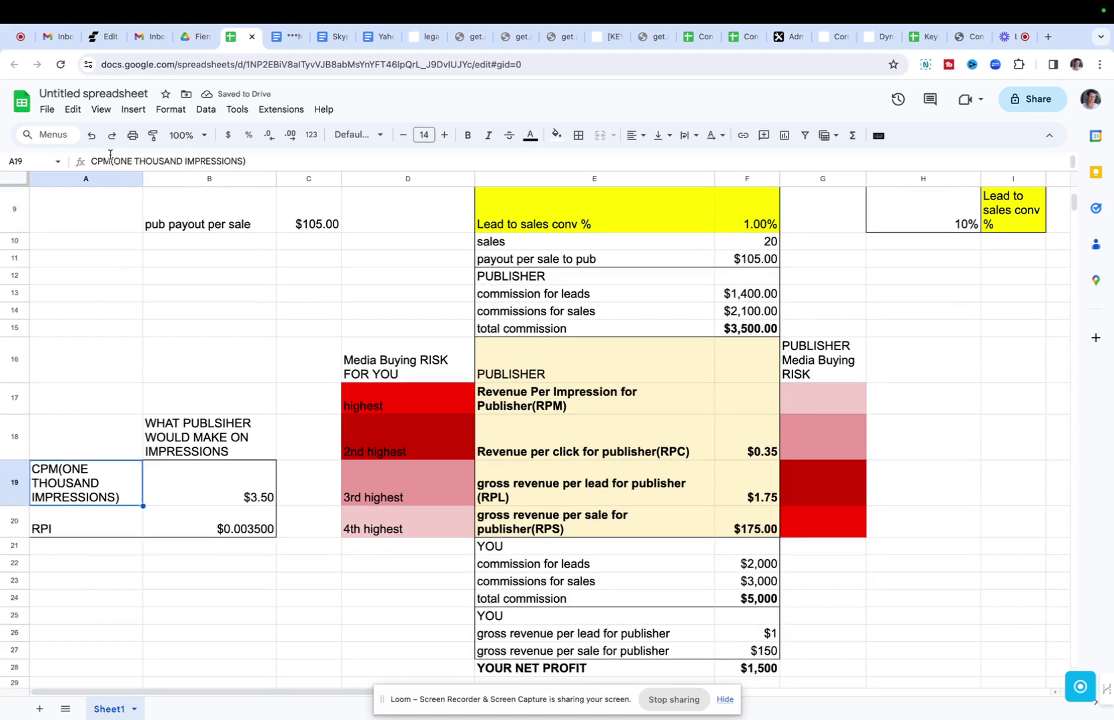
pyautogui.click(110, 160)
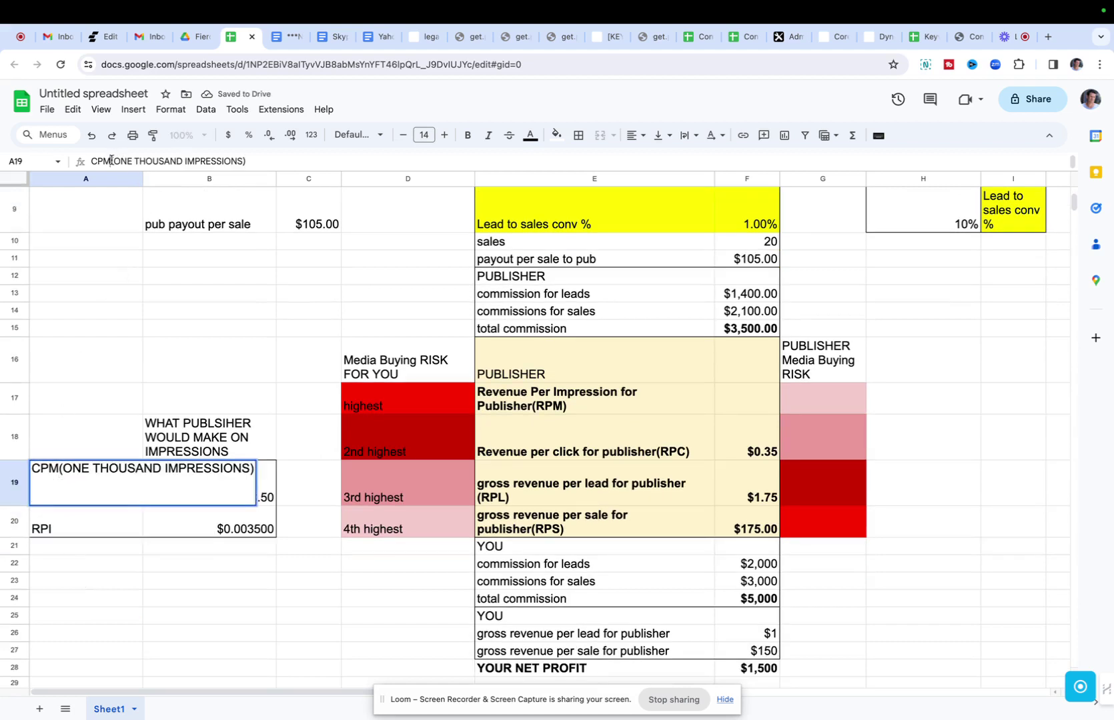
# Step: Extend the RPI label in A20 to read "RPI (ONE IMPRESSION)"
pyautogui.click(82, 527)
pyautogui.click(129, 160)
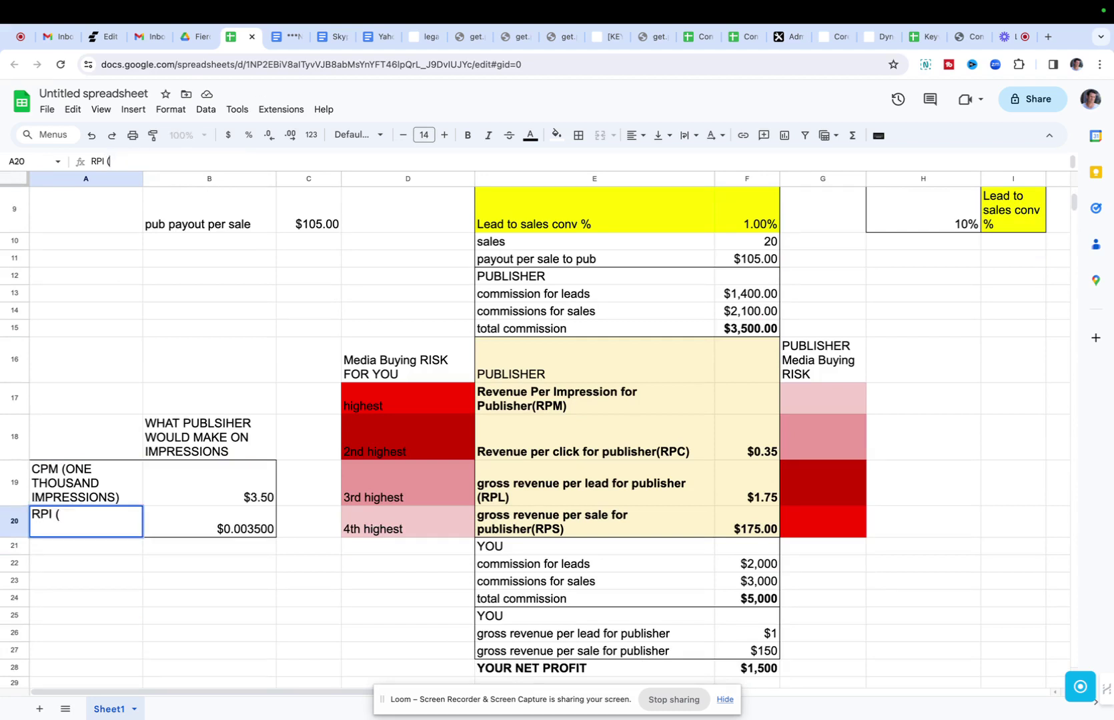
pyautogui.write('(ONE IMpression')
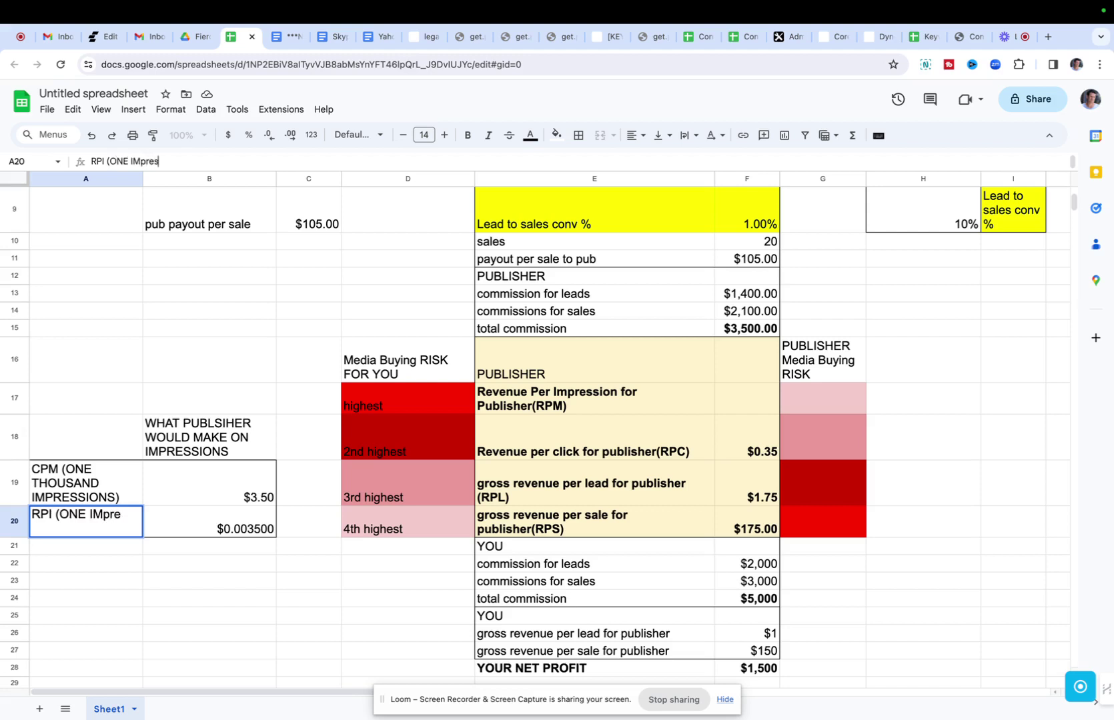
pyautogui.press('BackSpace')
pyautogui.press('BackSpace')
pyautogui.press('BackSpace')
pyautogui.press('BackSpace')
pyautogui.press('BackSpace')
pyautogui.press('BackSpace')
pyautogui.press('BackSpace')
pyautogui.press('BackSpace')
pyautogui.press('BackSpace')
pyautogui.write('MPRESSION')
pyautogui.press('Return')
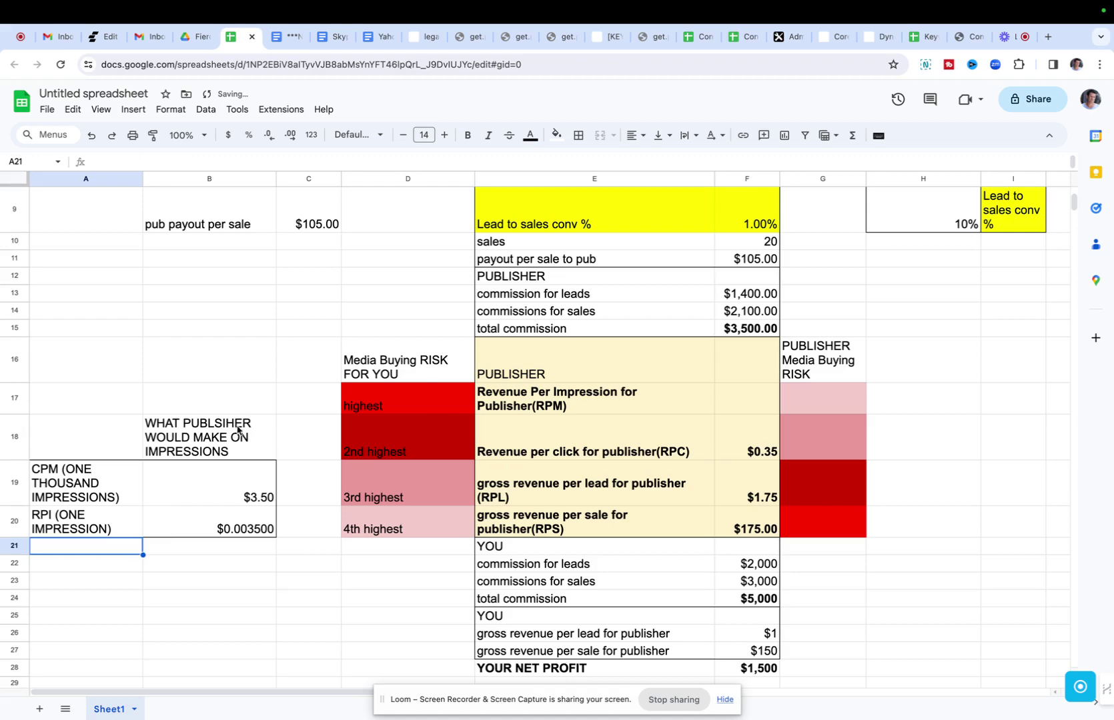
pyautogui.scroll(5, 376, 437)
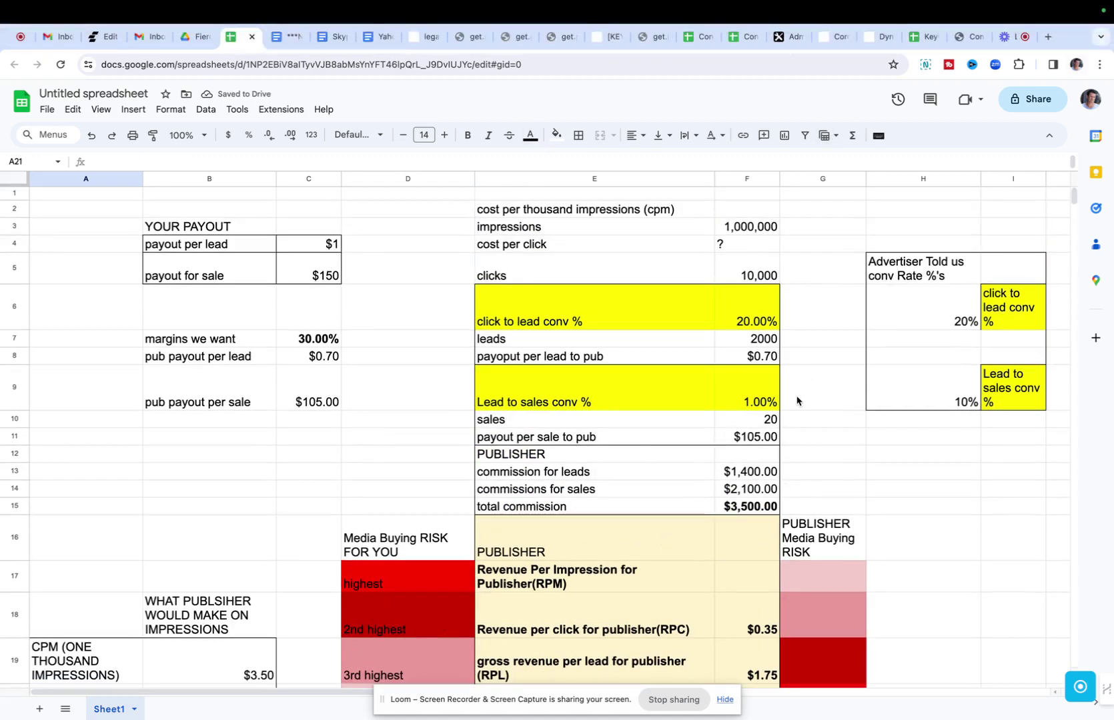
pyautogui.click(1009, 37)
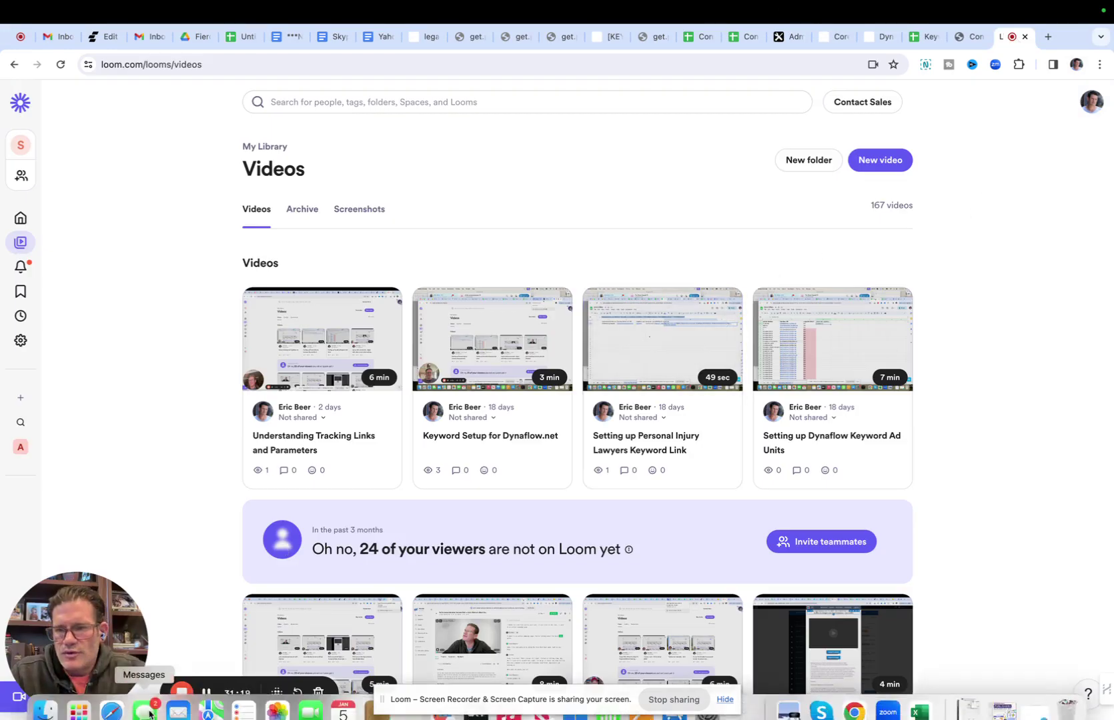